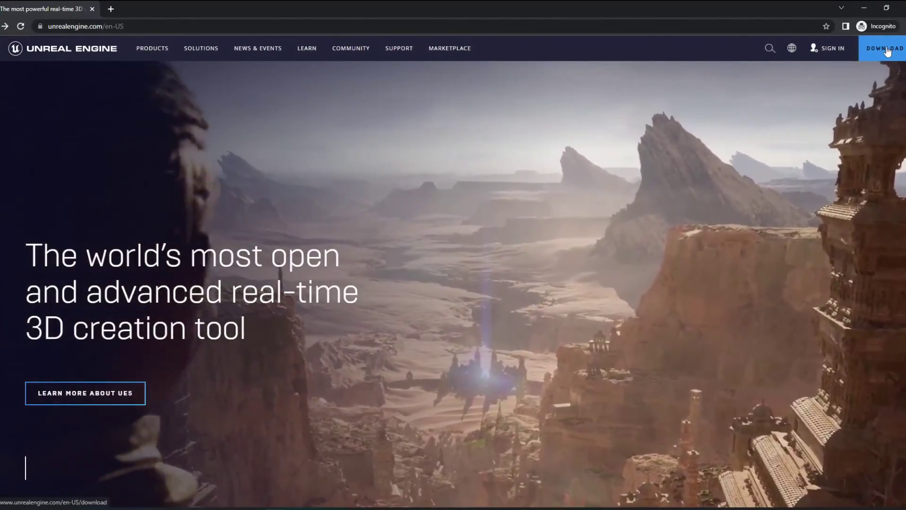
Open the Unreal Engine download page and browse the installable engine versions in the Epic Games Launcher library
{"action": "left_click", "coordinate": [887, 50]}
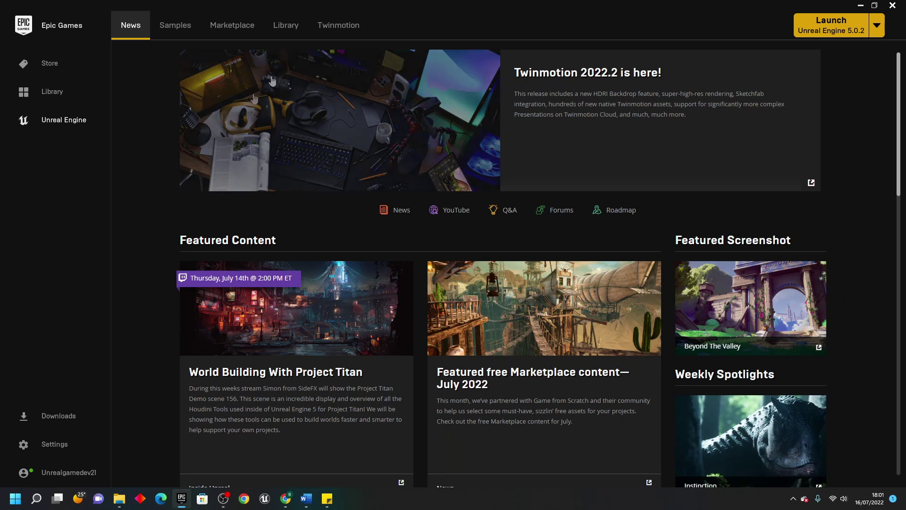
{"action": "left_click", "coordinate": [282, 27]}
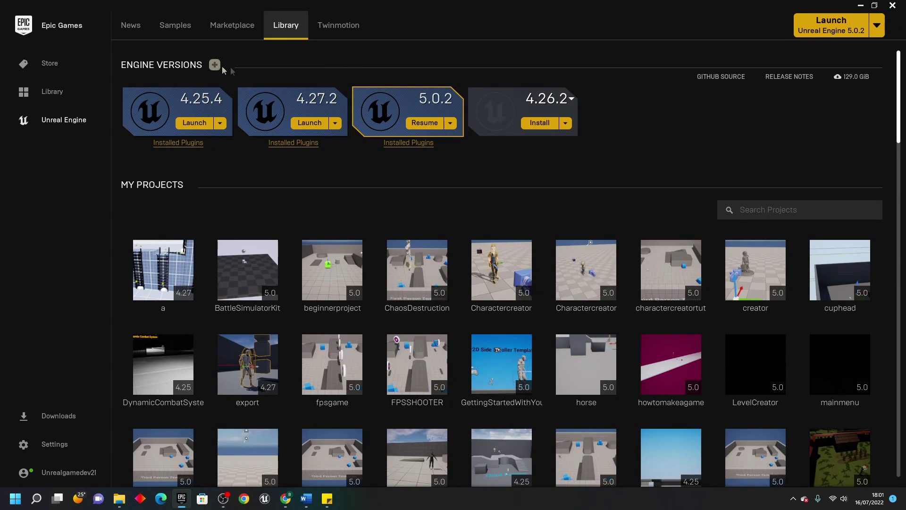
{"action": "left_click", "coordinate": [219, 65]}
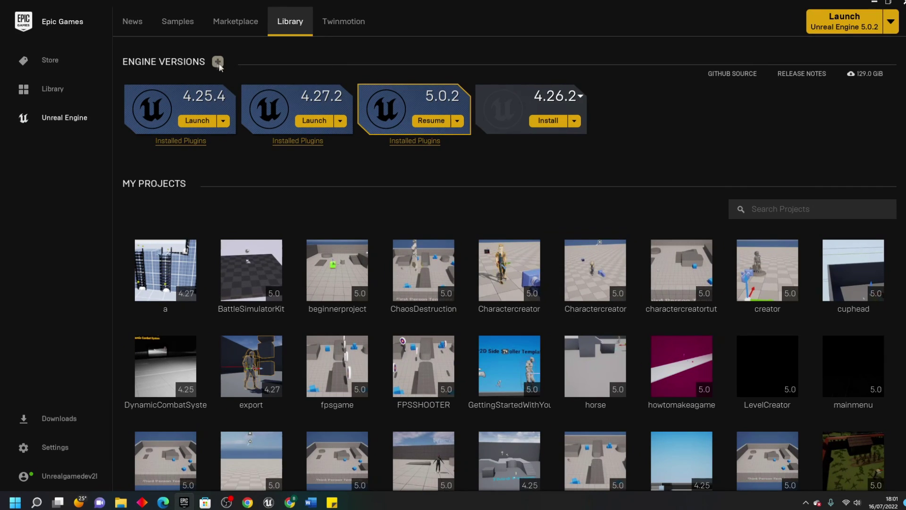
{"action": "left_click", "coordinate": [578, 96]}
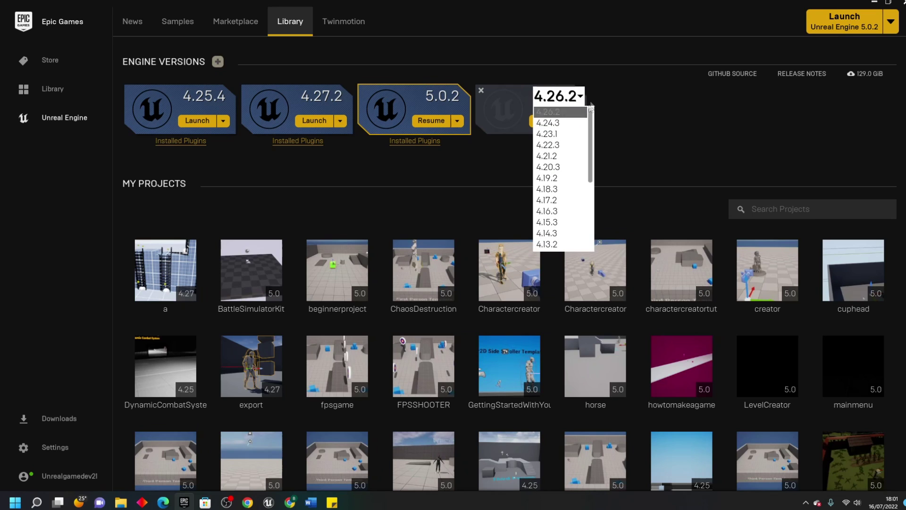
{"action": "left_click", "coordinate": [642, 123]}
Launch Unreal Engine 5.0.2 from the Epic Games Launcher
{"action": "left_click", "coordinate": [896, 28]}
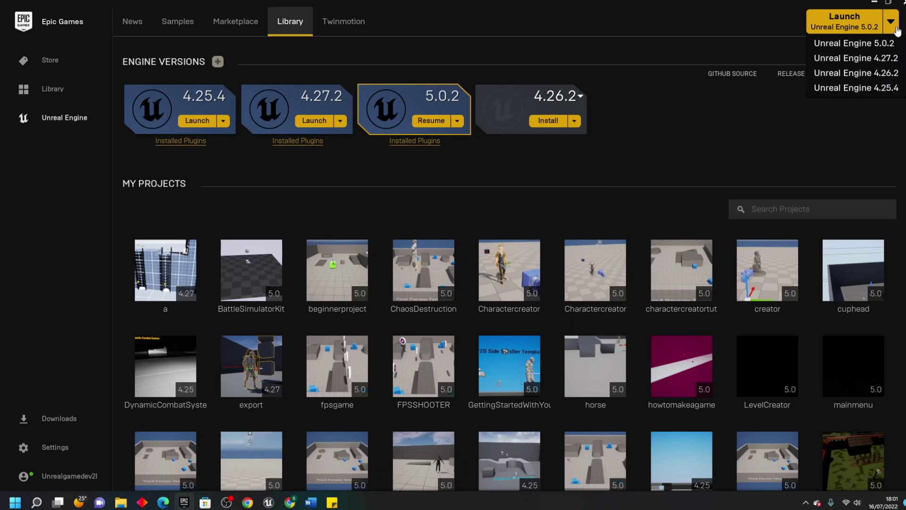
{"action": "left_click", "coordinate": [876, 46]}
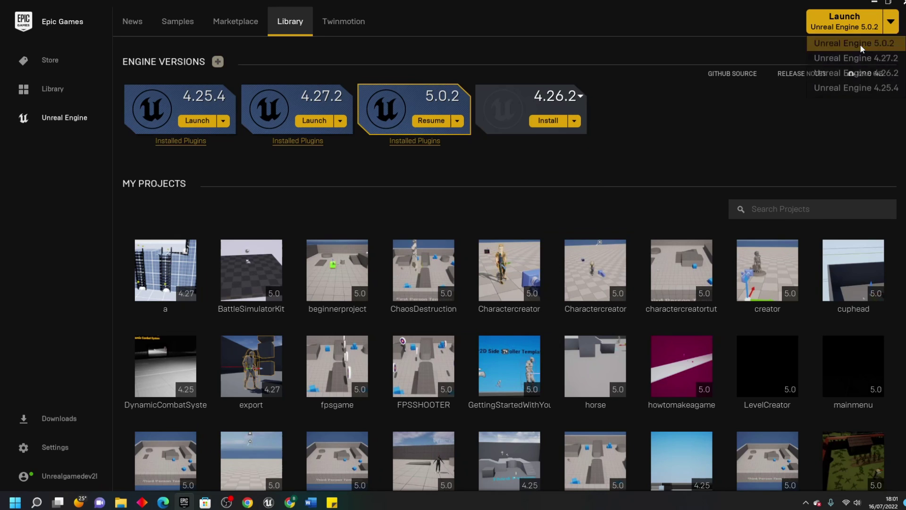
{"action": "left_click", "coordinate": [845, 27]}
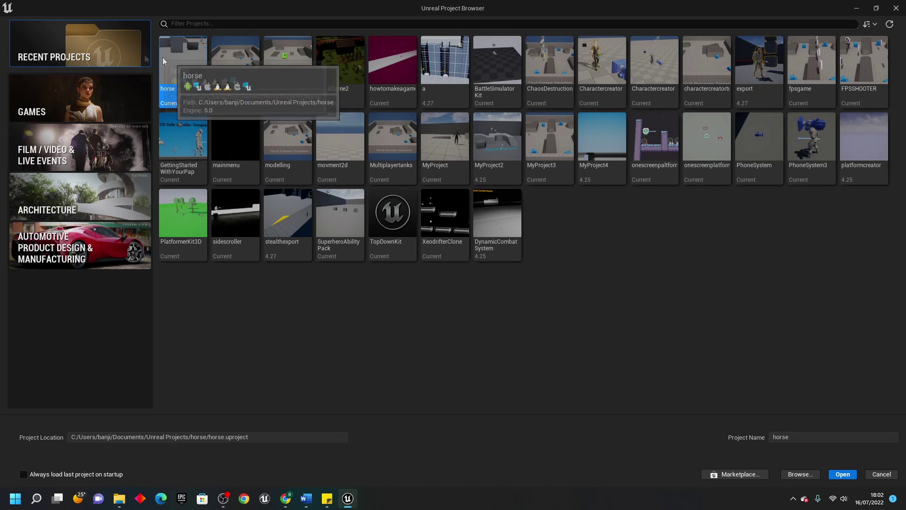
Create a Blueprint games project named CUBEGAME from the Third Person template, with starter content included
{"action": "left_click", "coordinate": [103, 89]}
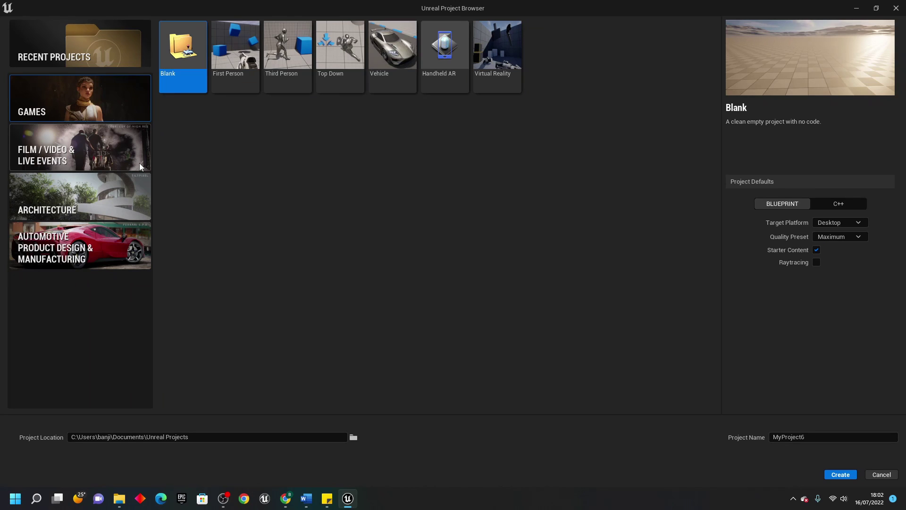
{"action": "left_click", "coordinate": [292, 61]}
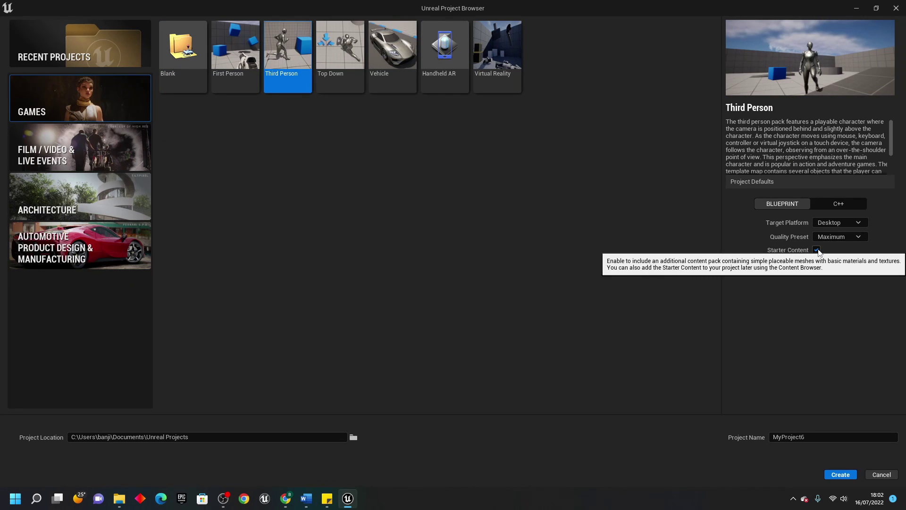
{"action": "key", "text": "ctrl+a"}
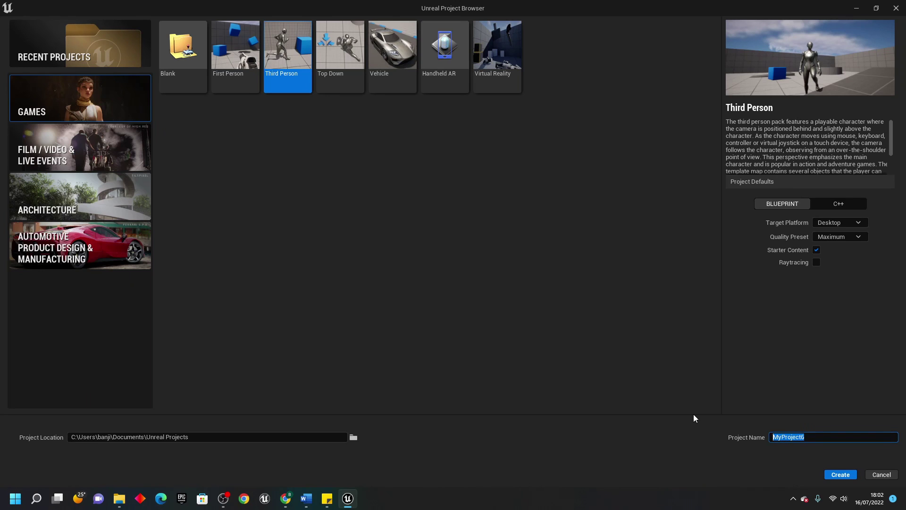
{"action": "type", "text": "CUBEGAME"}
{"action": "left_click", "coordinate": [841, 474]}
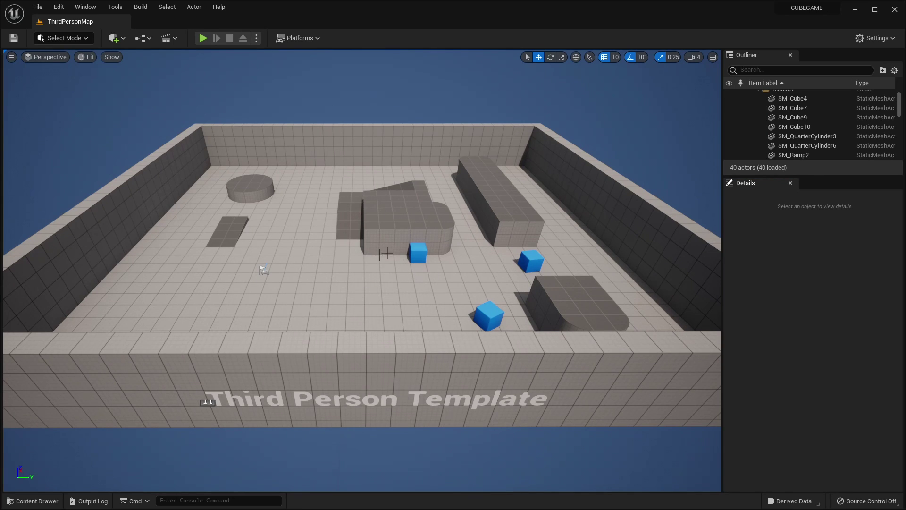
Inspect the template level and focus the view on the blue cube SM_ChamferCube
{"action": "mouse_move", "coordinate": [452, 256]}
{"action": "right_mouse_down"}
{"action": "mouse_move", "coordinate": [452, 236]}
{"action": "mouse_move", "coordinate": [439, 264]}
{"action": "mouse_move", "coordinate": [439, 246]}
{"action": "mouse_move", "coordinate": [415, 248]}
{"action": "mouse_move", "coordinate": [416, 264]}
{"action": "mouse_move", "coordinate": [461, 253]}
{"action": "right_mouse_up"}
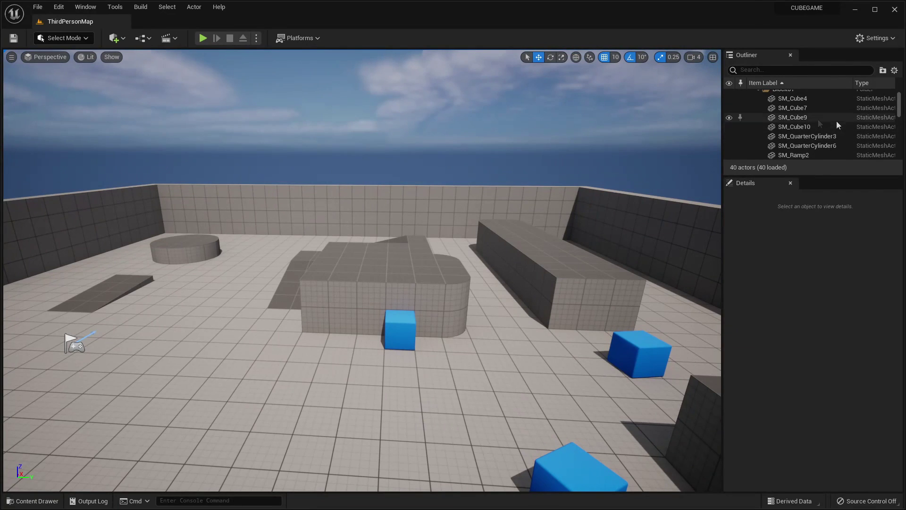
{"action": "scroll", "coordinate": [804, 117], "scroll_direction": "up", "scroll_amount": 1}
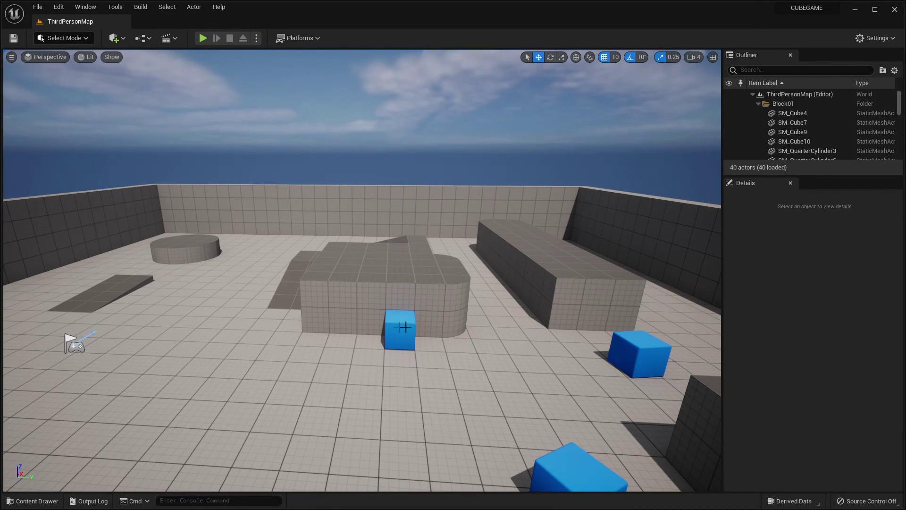
{"action": "left_click", "coordinate": [399, 330]}
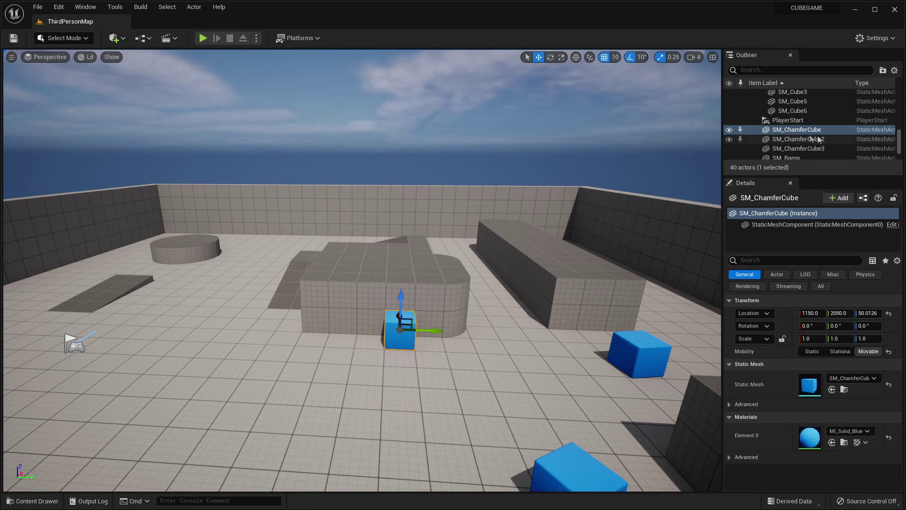
{"action": "double_click", "coordinate": [800, 130]}
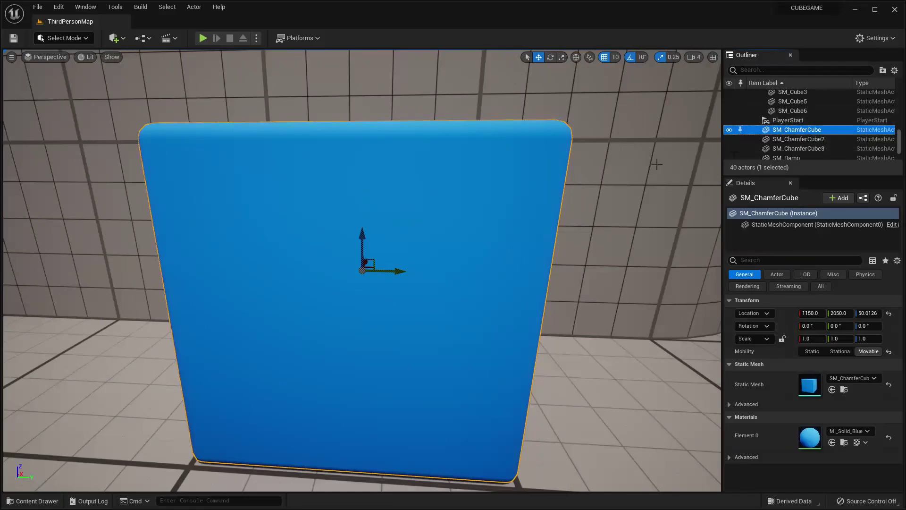
{"action": "scroll", "coordinate": [402, 236], "scroll_direction": "down", "scroll_amount": 5}
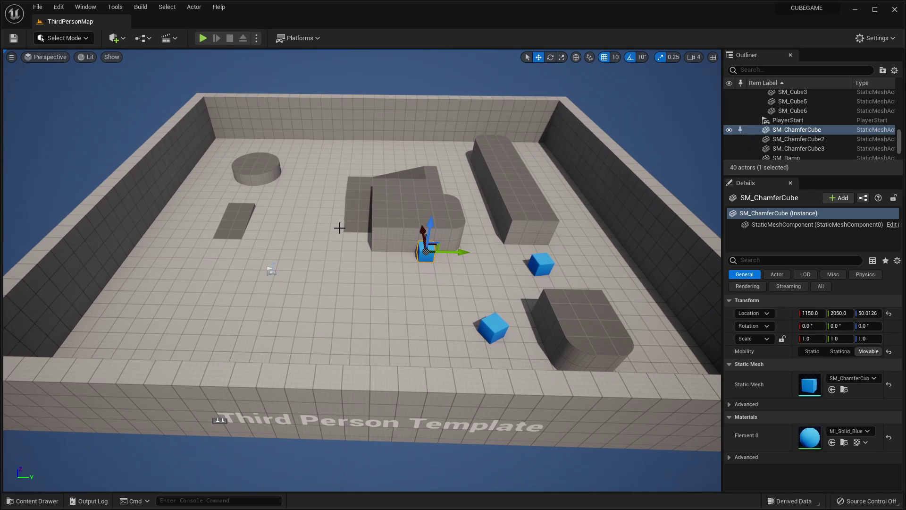
Create a new level from the Basic template
{"action": "left_click", "coordinate": [37, 7]}
{"action": "left_click", "coordinate": [84, 33]}
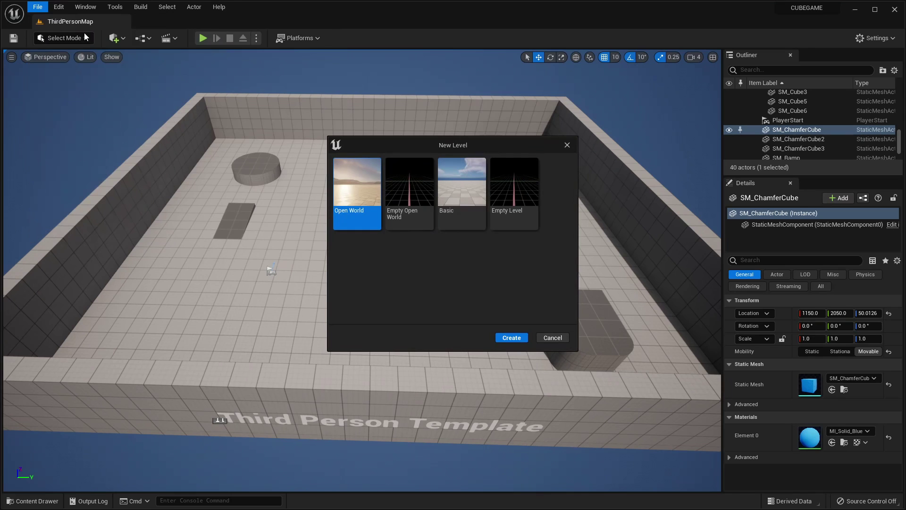
{"action": "left_click", "coordinate": [454, 187]}
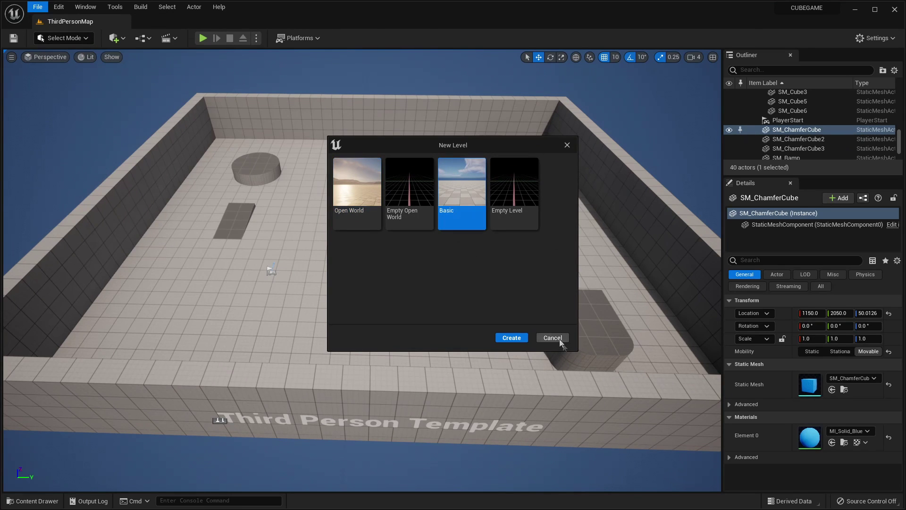
{"action": "left_click", "coordinate": [515, 339]}
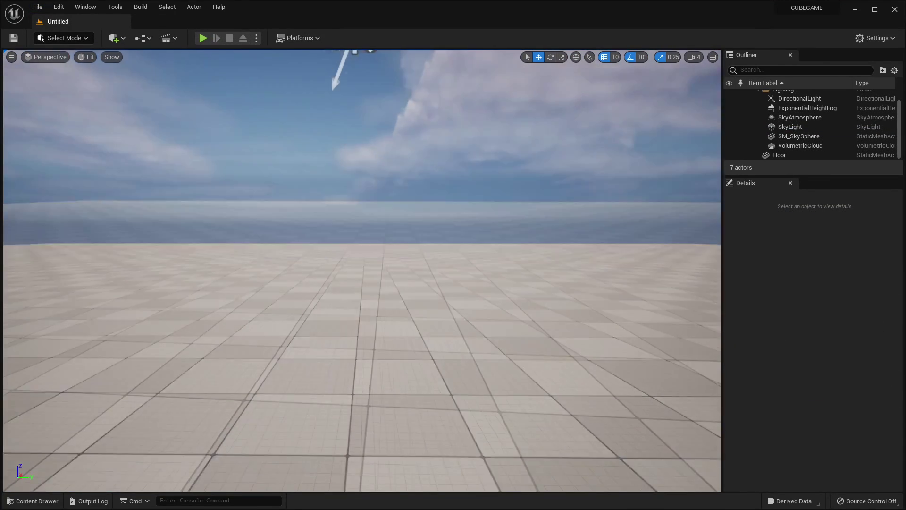
{"action": "right_click_drag", "start_coordinate": [548, 240], "coordinate": [548, 240]}
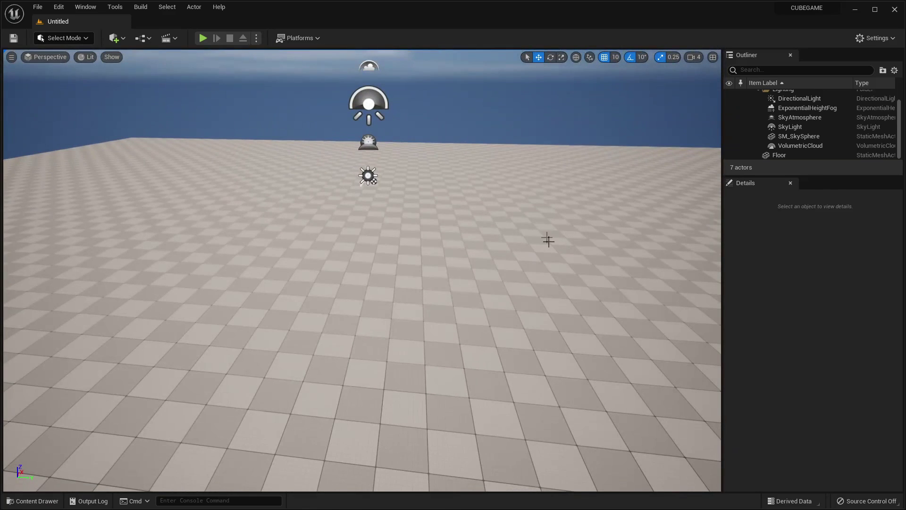
Save the new level as level1 in the ThirdPerson Maps folder
{"action": "left_click", "coordinate": [14, 39]}
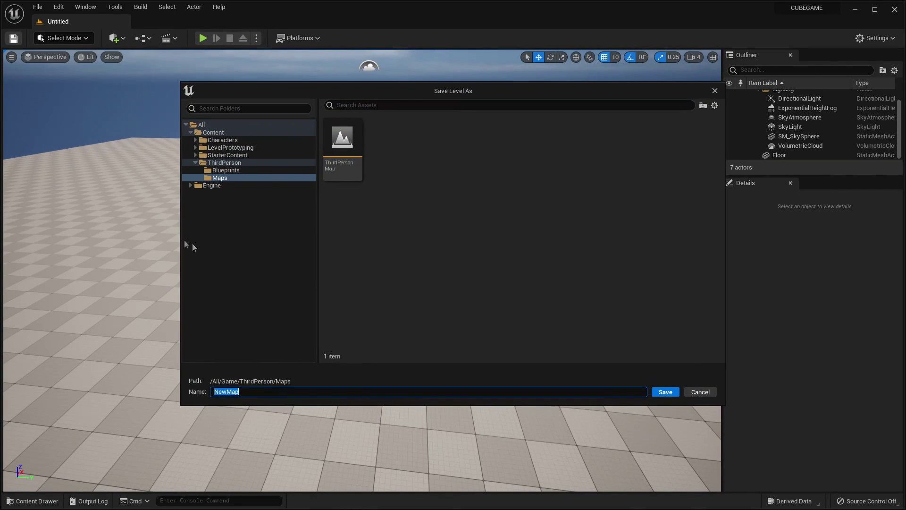
{"action": "left_click", "coordinate": [221, 163]}
{"action": "double_click", "coordinate": [392, 146]}
{"action": "type", "text": "level1"}
{"action": "key", "text": "Return"}
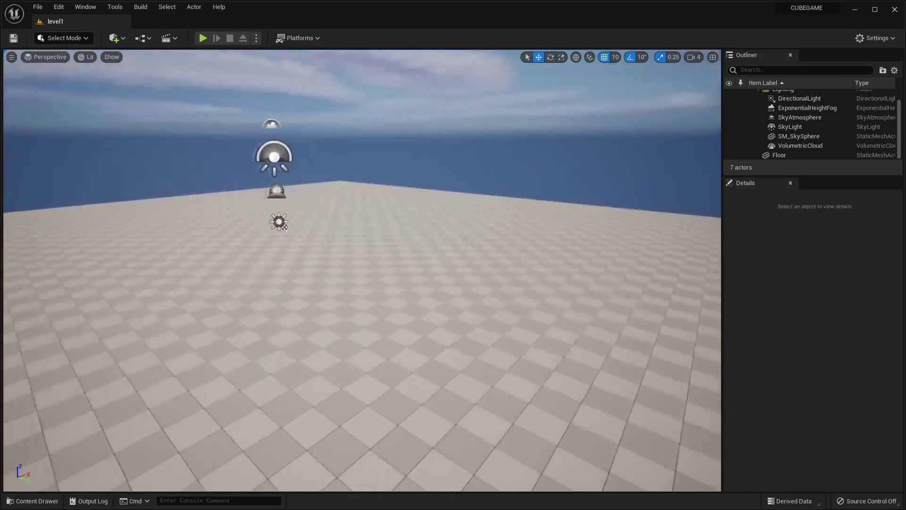
Play-test level1 by running the character around in several directions, and end the play session
{"action": "mouse_move", "coordinate": [555, 202]}
{"action": "right_mouse_down"}
{"action": "mouse_move", "coordinate": [477, 199]}
{"action": "mouse_move", "coordinate": [557, 232]}
{"action": "mouse_move", "coordinate": [554, 201]}
{"action": "right_mouse_up"}
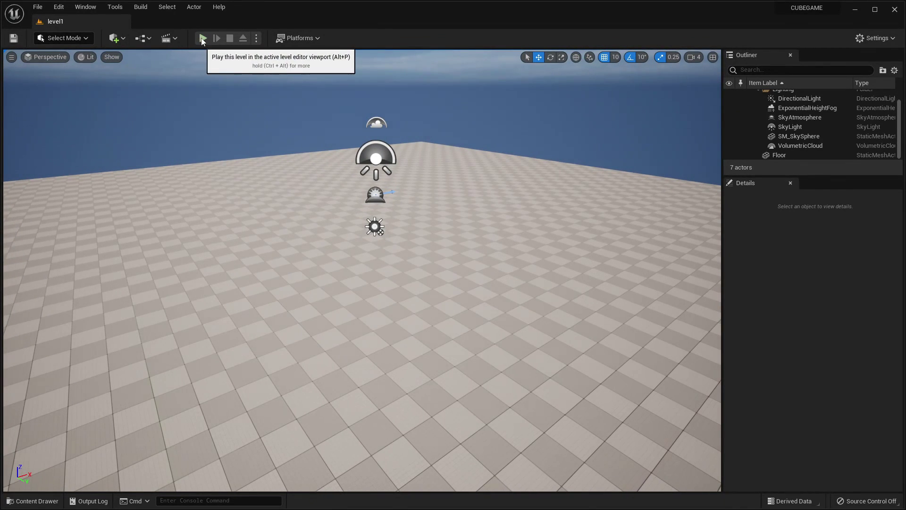
{"action": "left_click", "coordinate": [202, 38]}
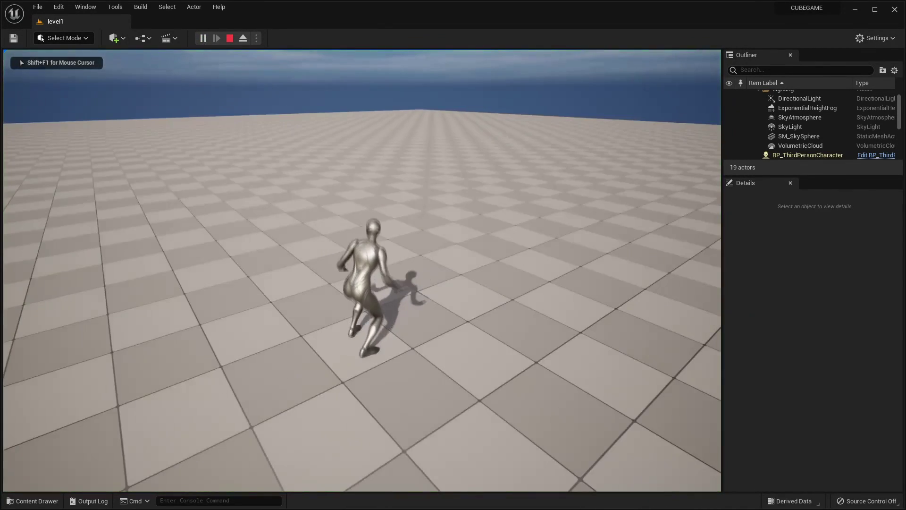
{"action": "key", "text": "s"}
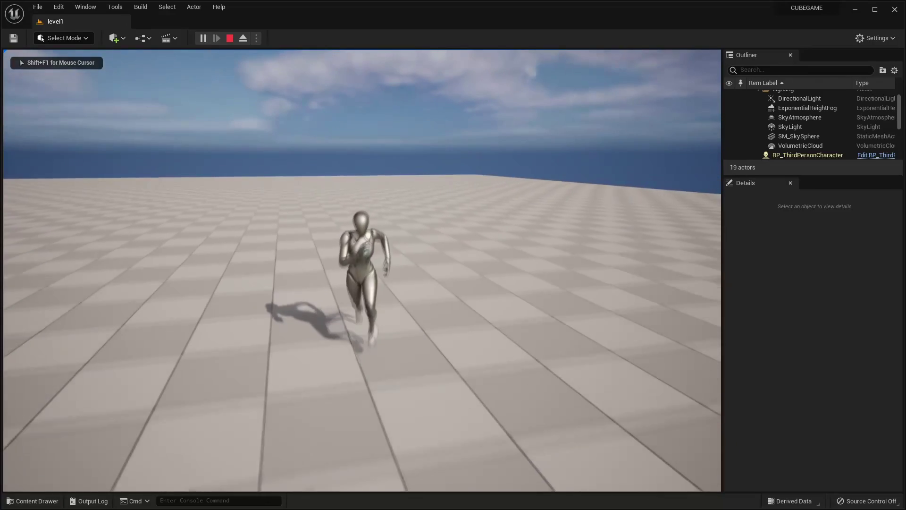
{"action": "key", "text": "a"}
{"action": "key", "text": "w"}
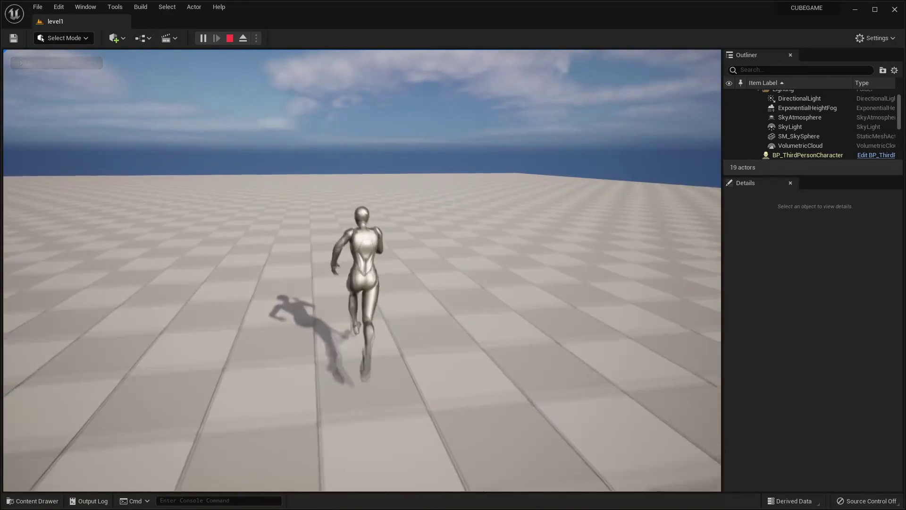
{"action": "key", "text": "d"}
{"action": "key", "text": "s"}
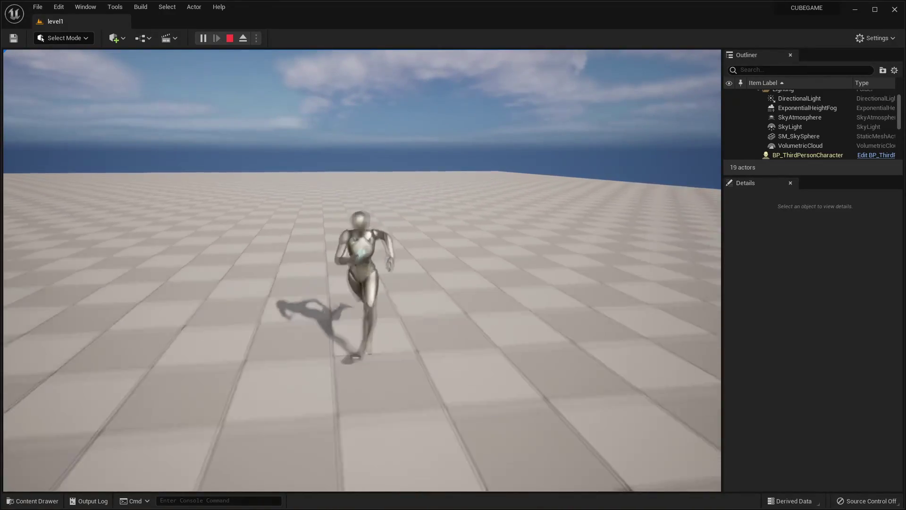
{"action": "key", "text": "a"}
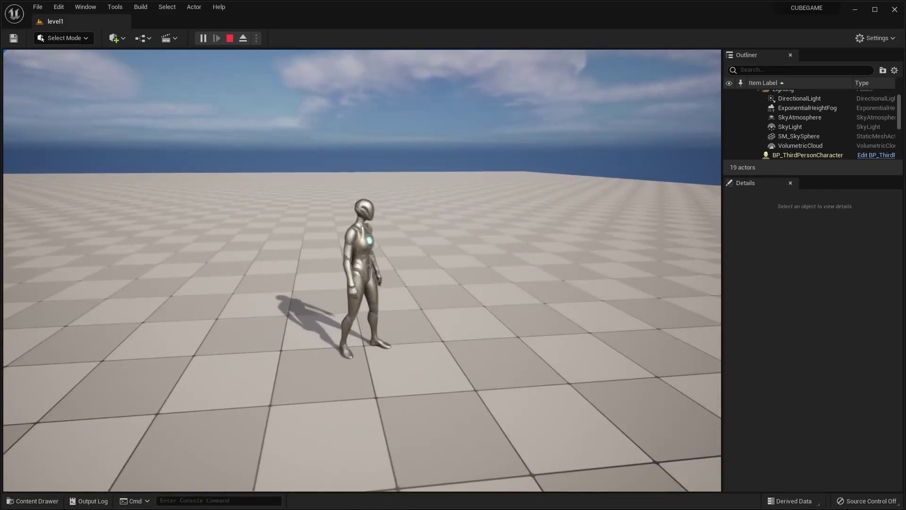
{"action": "key", "text": "Escape"}
Add a Player Start actor from the basic actors to the level
{"action": "right_click_drag", "start_coordinate": [580, 208], "coordinate": [538, 219]}
{"action": "key", "text": "s"}
{"action": "key", "text": "w"}
{"action": "left_click", "coordinate": [122, 40]}
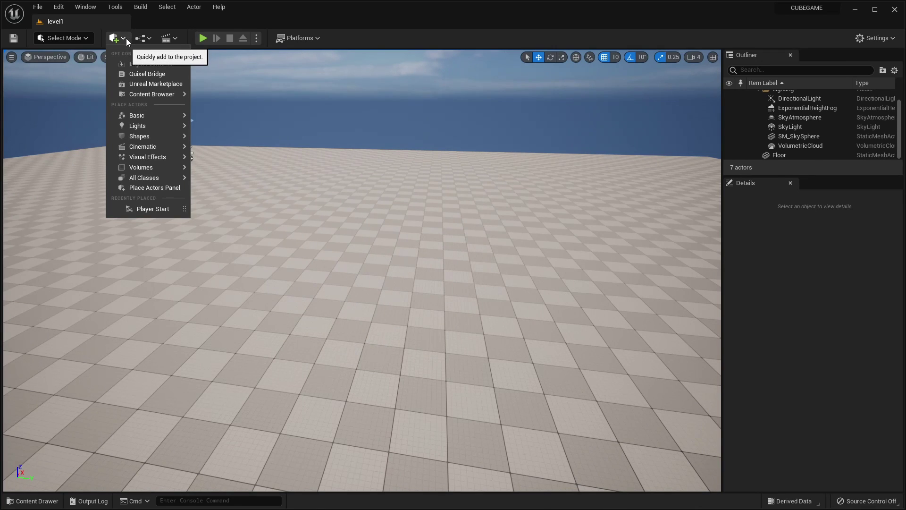
{"action": "mouse_move", "coordinate": [152, 116]}
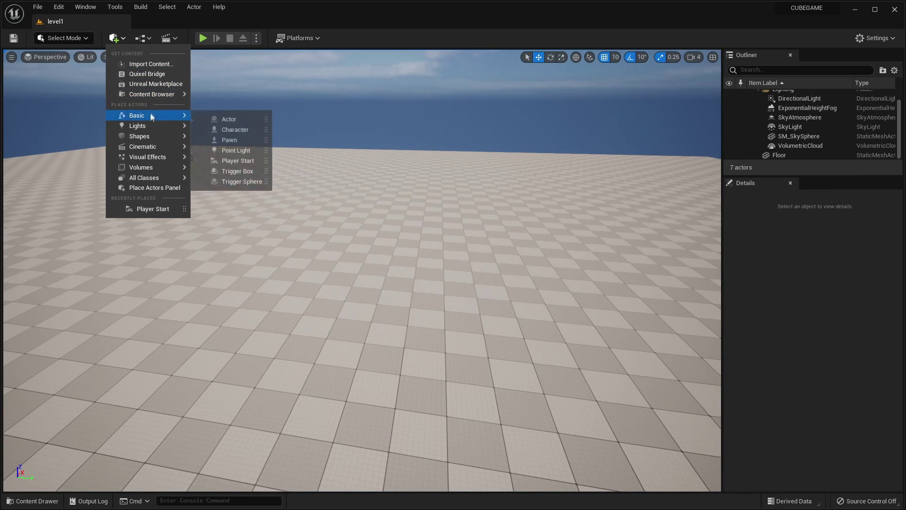
{"action": "left_click", "coordinate": [227, 161]}
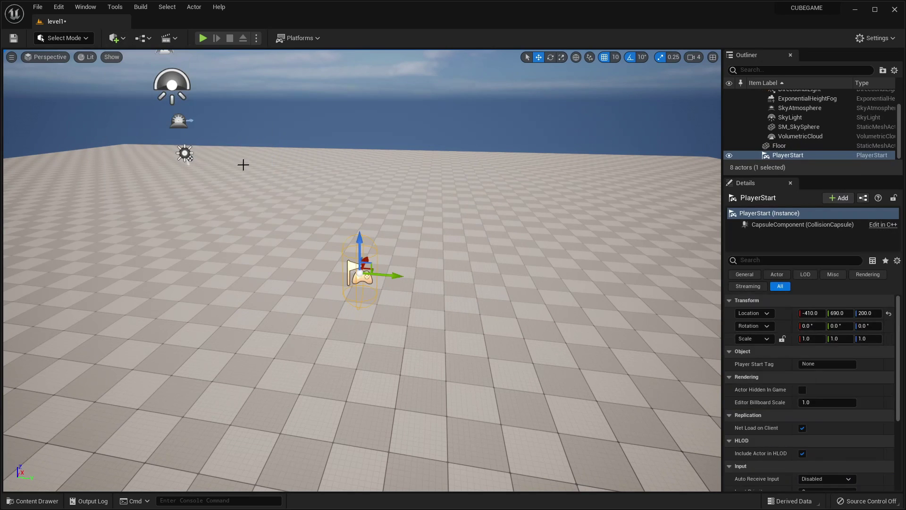
Raise the Player Start above the floor and move it to about X 260, Y 1610, Z 410
{"action": "left_click_drag", "start_coordinate": [359, 244], "coordinate": [374, 138]}
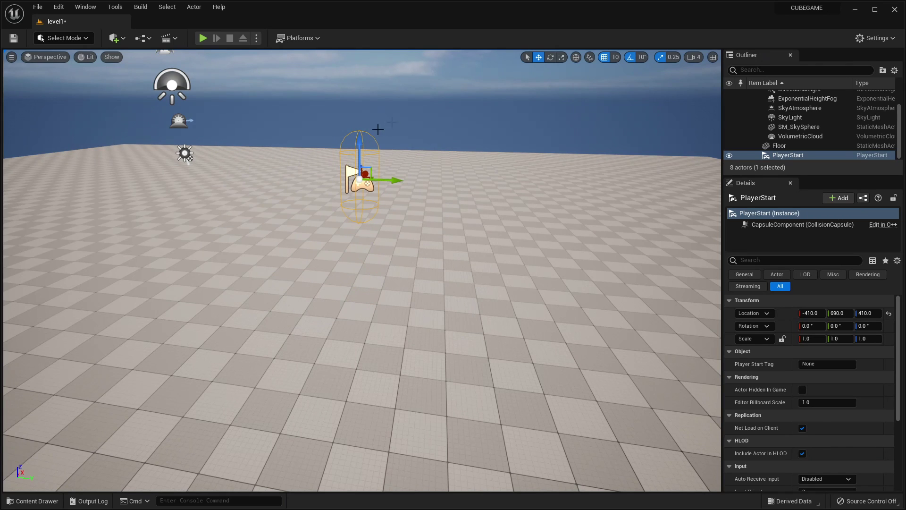
{"action": "right_click_drag", "start_coordinate": [373, 147], "coordinate": [350, 147]}
{"action": "right_click_drag", "start_coordinate": [371, 223], "coordinate": [313, 208]}
{"action": "left_click_drag", "start_coordinate": [314, 208], "coordinate": [651, 296]}
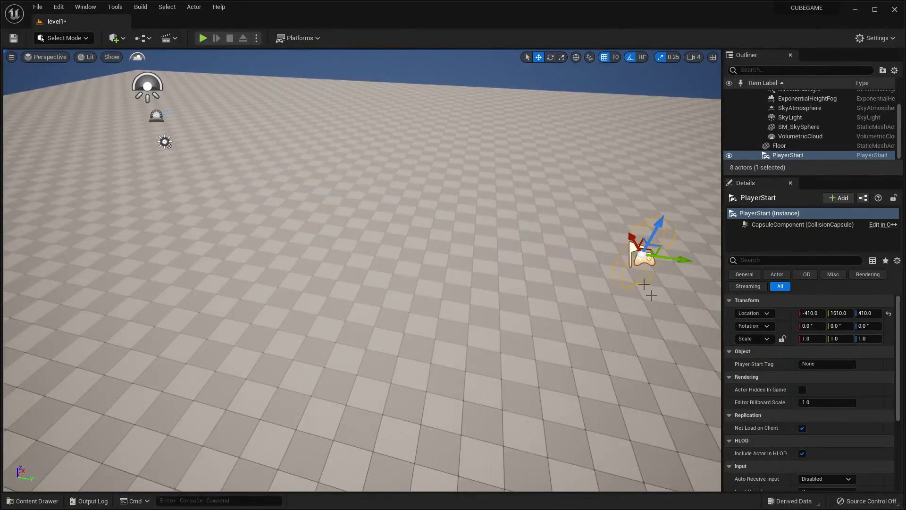
{"action": "left_click_drag", "start_coordinate": [633, 239], "coordinate": [619, 152]}
{"action": "right_click_drag", "start_coordinate": [468, 138], "coordinate": [447, 128]}
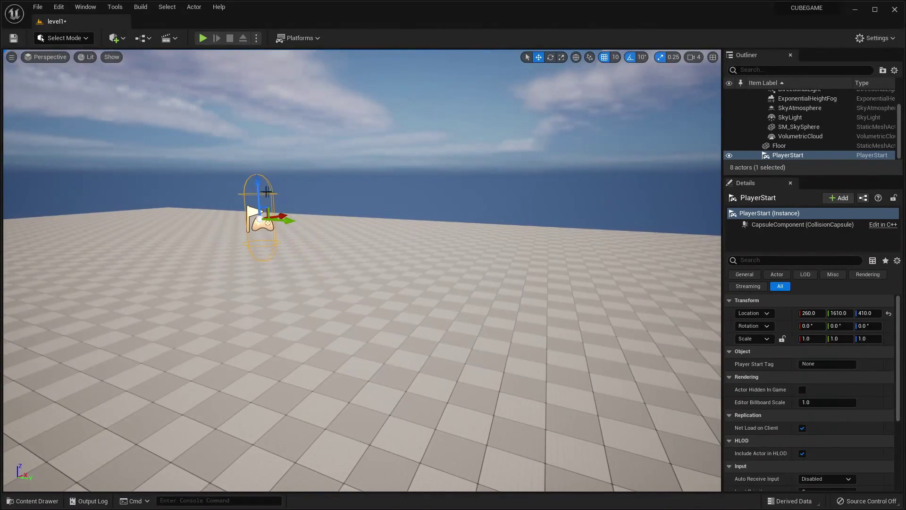
Play-test level1 from the new Player Start by running the character around, end the session, and focus on the Player Start
{"action": "left_click", "coordinate": [203, 38]}
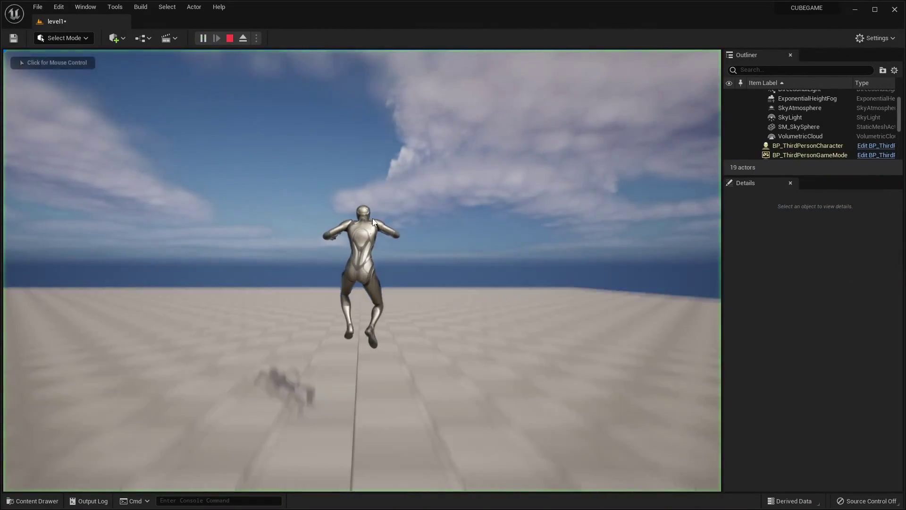
{"action": "key", "text": "a"}
{"action": "key", "text": "s"}
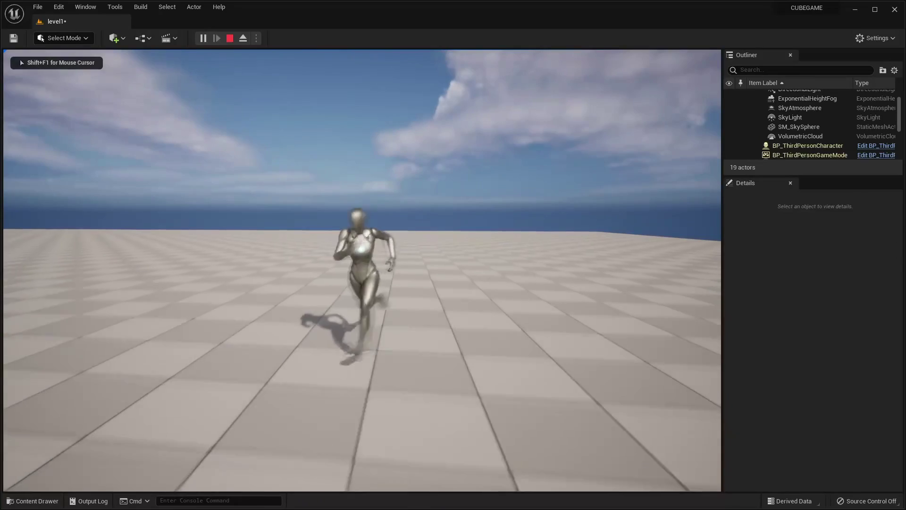
{"action": "key", "text": "Escape"}
{"action": "key", "text": "f"}
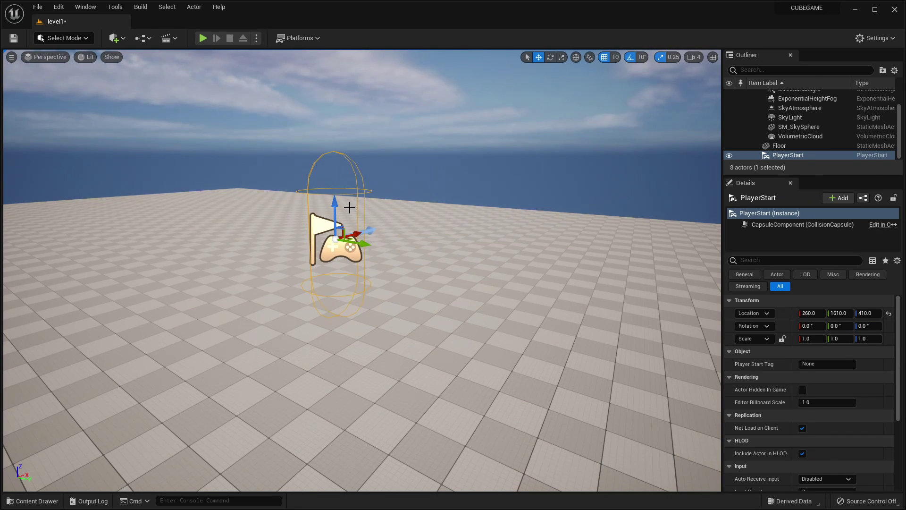
Create a new folder named Cube directly inside the project's Content folder
{"action": "left_click", "coordinate": [33, 501]}
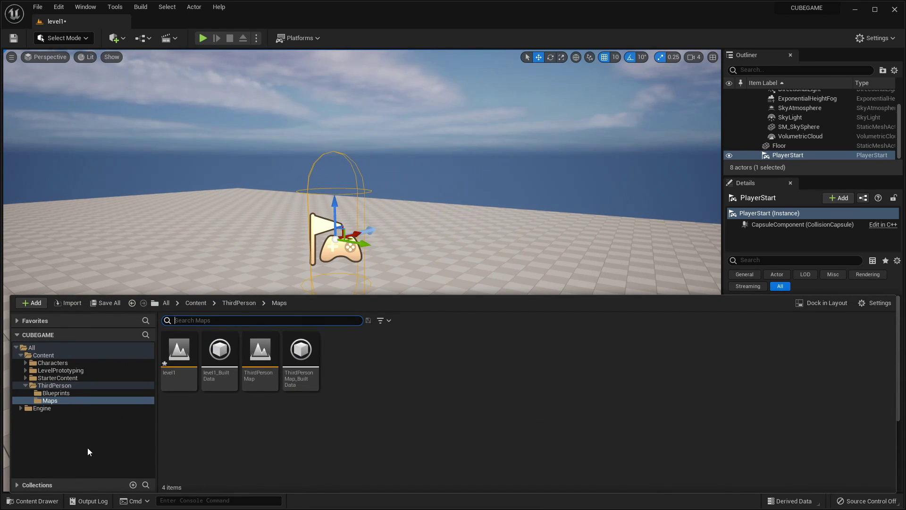
{"action": "left_click", "coordinate": [66, 355]}
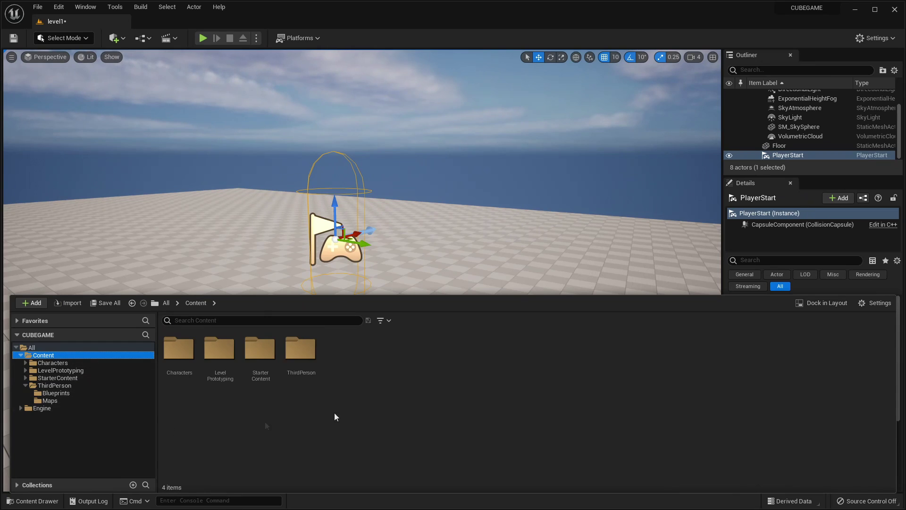
{"action": "right_click", "coordinate": [388, 375]}
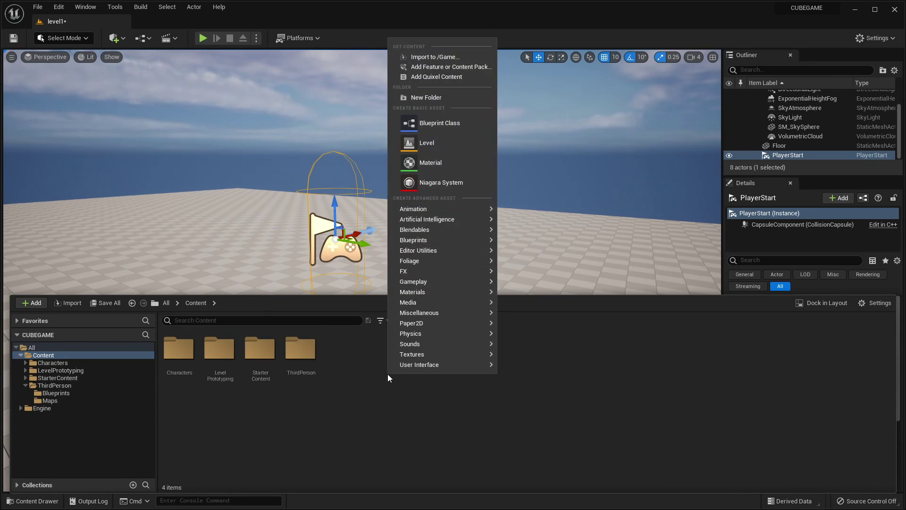
{"action": "left_click", "coordinate": [459, 99]}
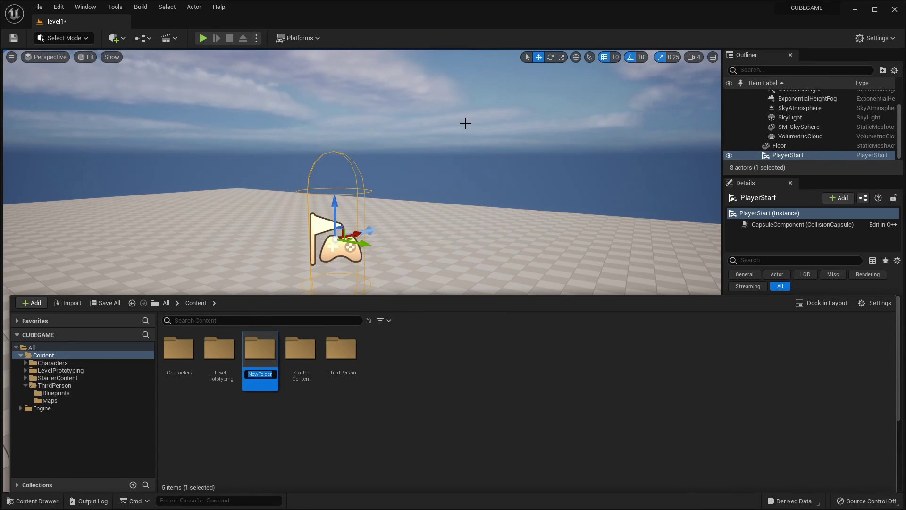
{"action": "type", "text": "Cube"}
{"action": "key", "text": "Return"}
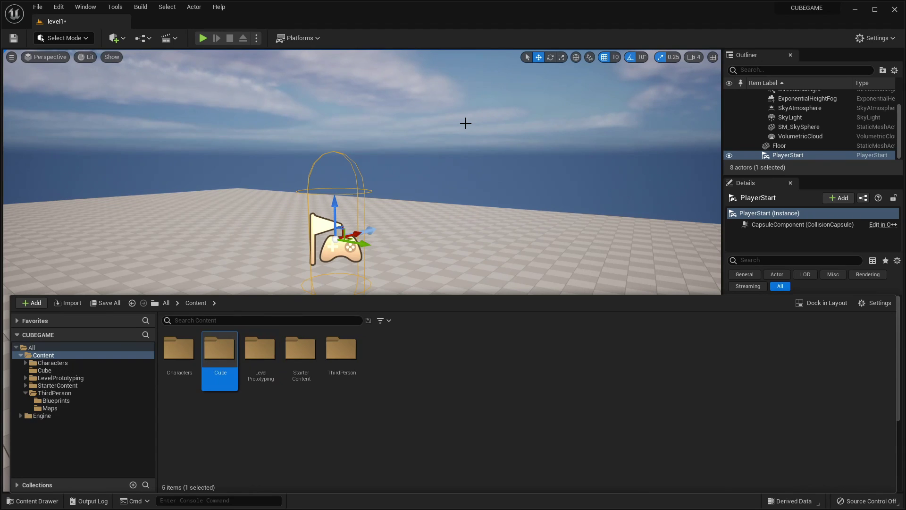
Create a Blueprint class with Pawn as its parent inside the Cube folder and name it BP_Cube
{"action": "double_click", "coordinate": [224, 361]}
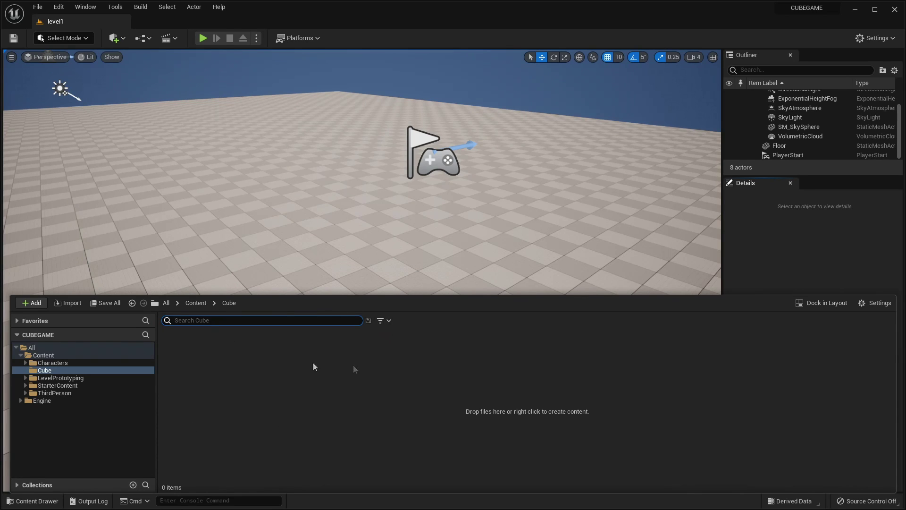
{"action": "right_click", "coordinate": [216, 354]}
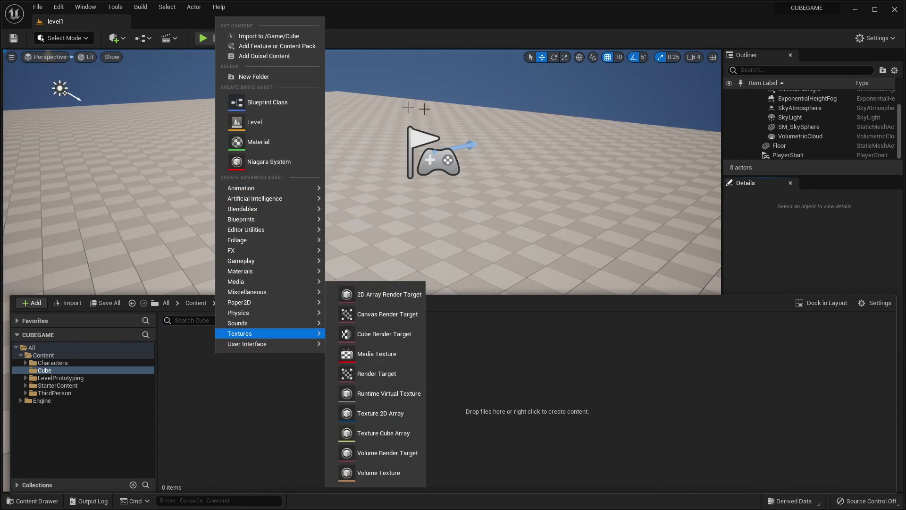
{"action": "left_click", "coordinate": [290, 104]}
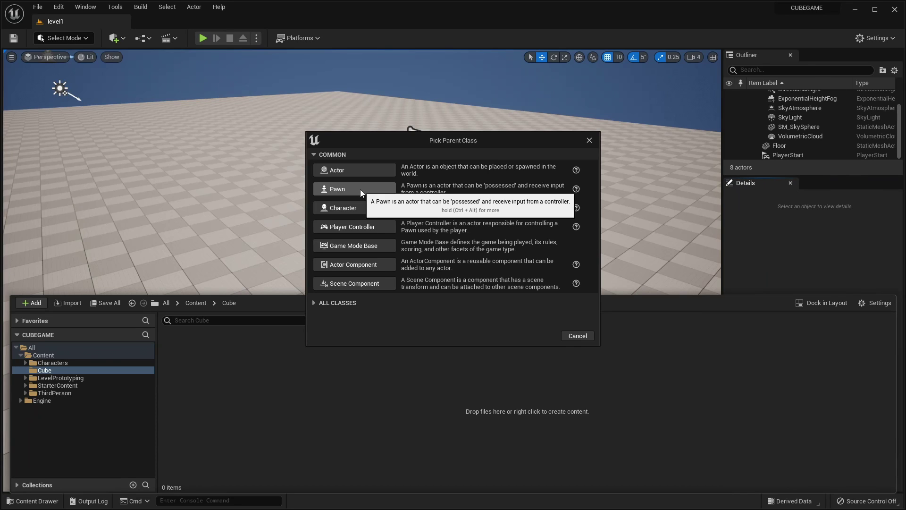
{"action": "left_click", "coordinate": [360, 189]}
{"action": "key", "text": "BackSpace"}
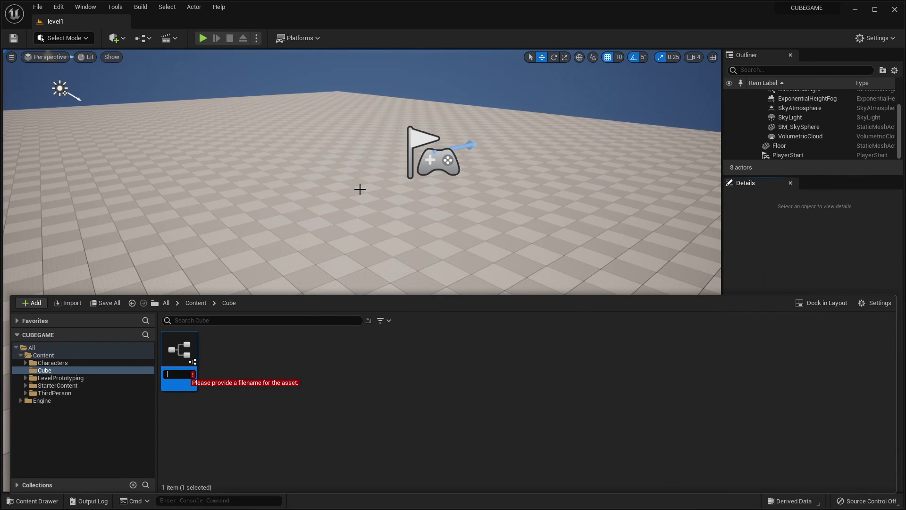
{"action": "type", "text": "BP_Cube"}
{"action": "key", "text": "Return"}
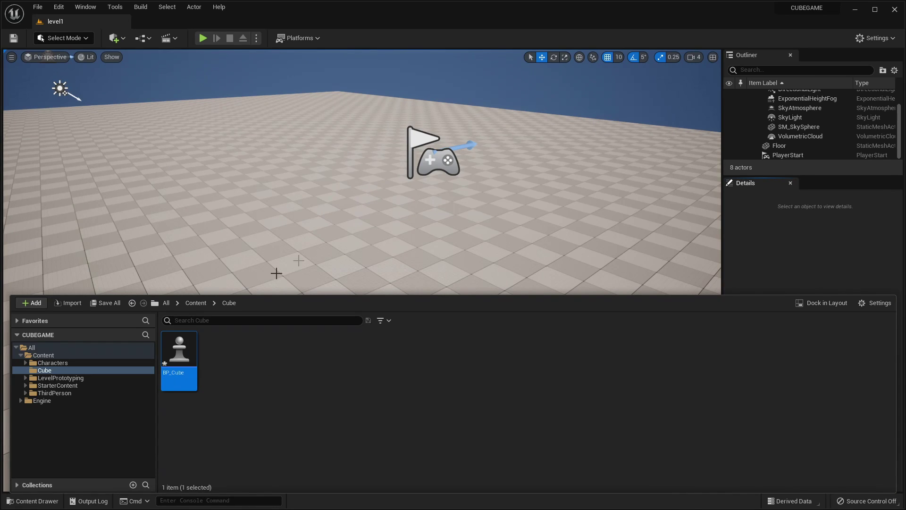
Open the BP_Cube blueprint for editing and add a Cube component under its default scene root
{"action": "double_click", "coordinate": [182, 352]}
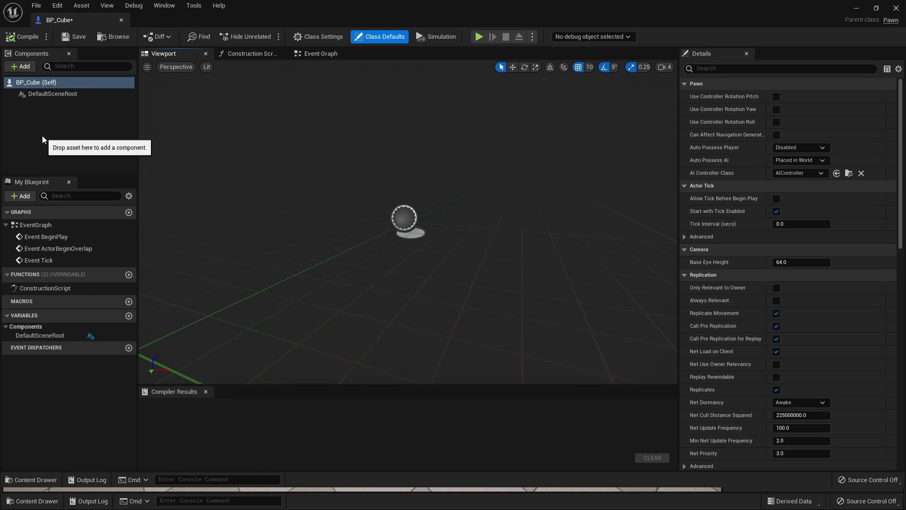
{"action": "left_click", "coordinate": [22, 70]}
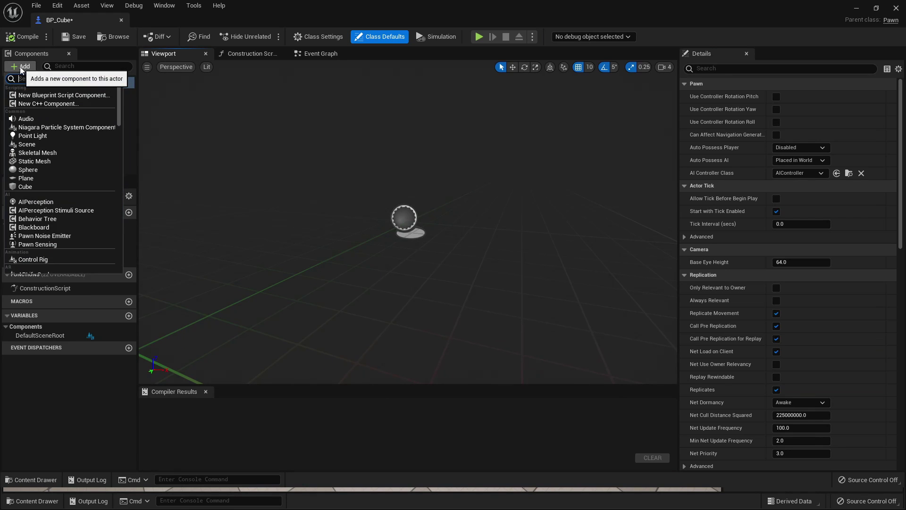
{"action": "left_click", "coordinate": [49, 185]}
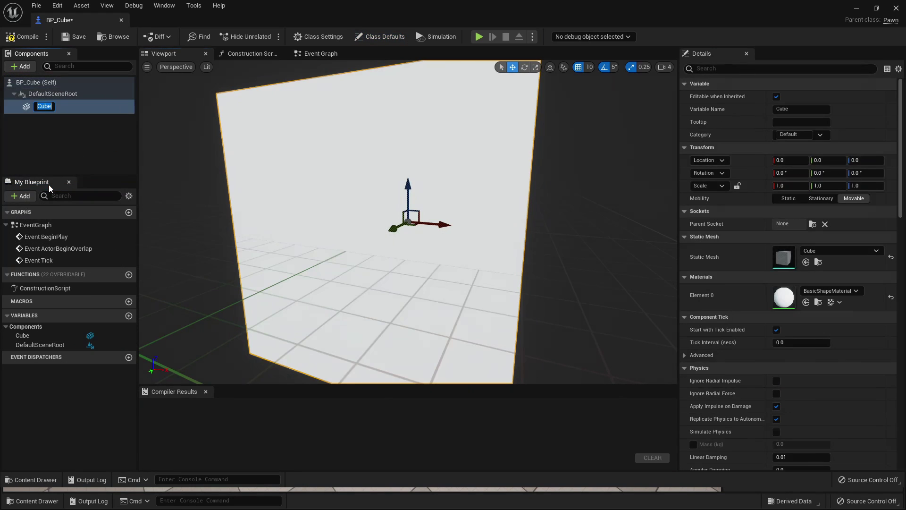
{"action": "left_click", "coordinate": [61, 152]}
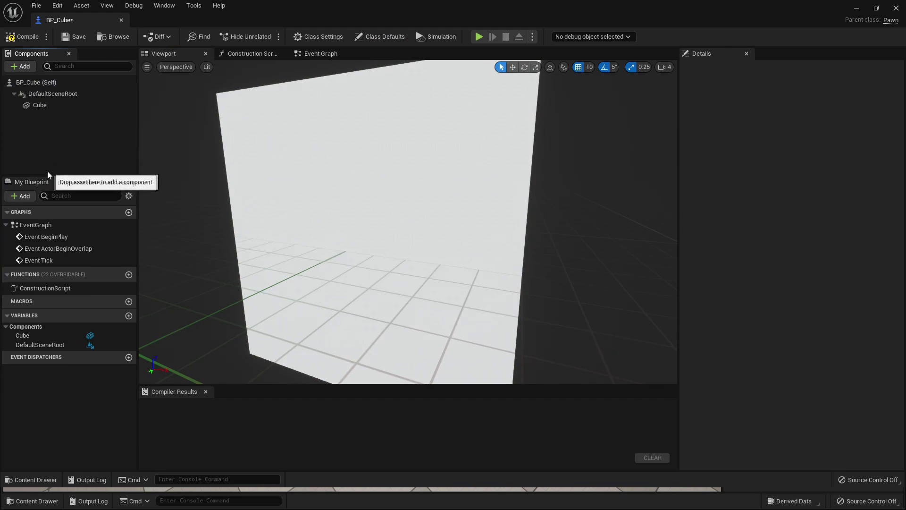
Add a Spring Arm component as a child of the Cube component
{"action": "left_click", "coordinate": [52, 106]}
{"action": "left_click", "coordinate": [24, 71]}
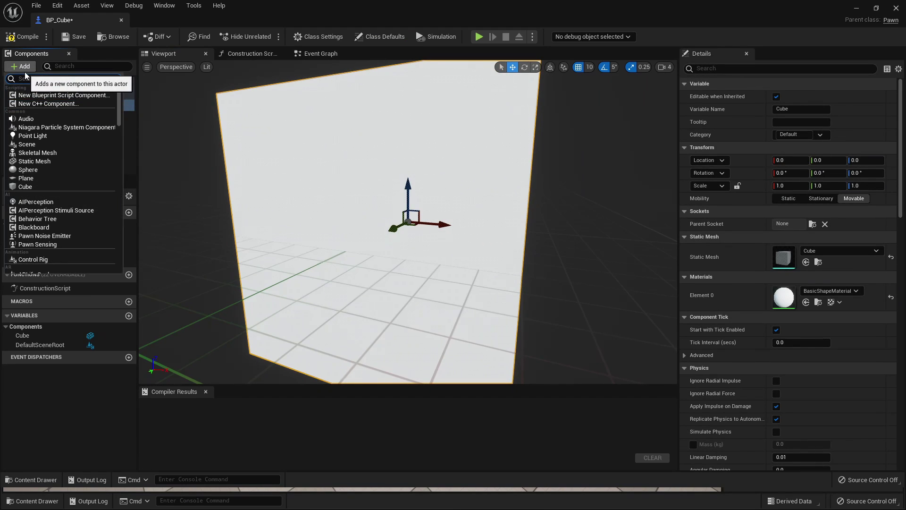
{"action": "type", "text": "spri"}
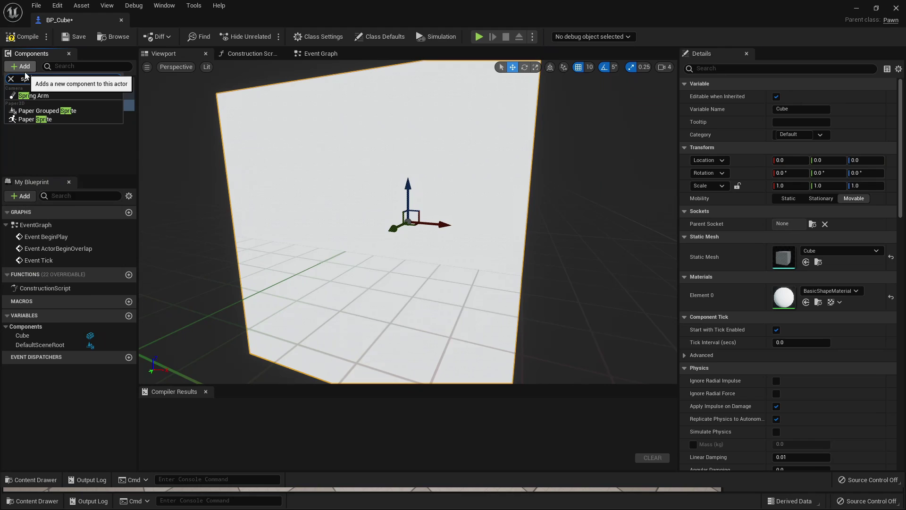
{"action": "left_click", "coordinate": [33, 96]}
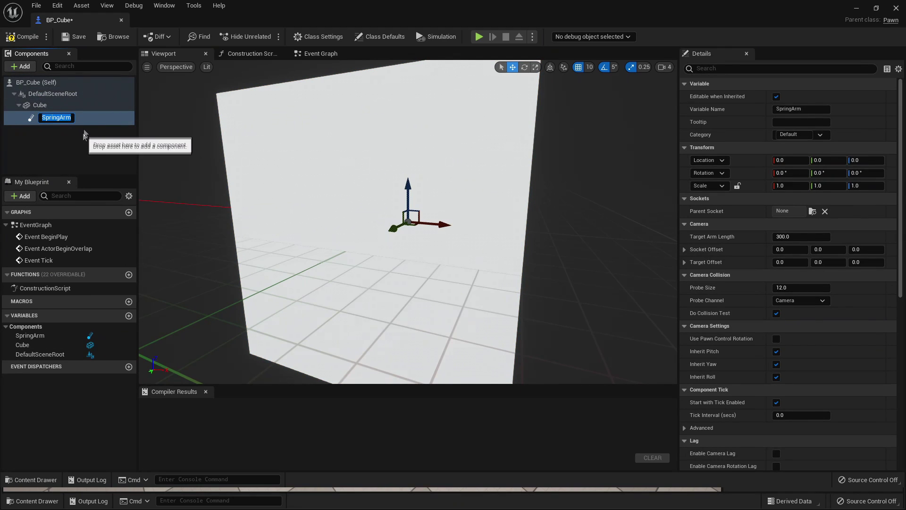
Add a Camera component as a child of the SpringArm, with the camera and cube both in view
{"action": "left_click", "coordinate": [21, 66]}
{"action": "type", "text": "c"}
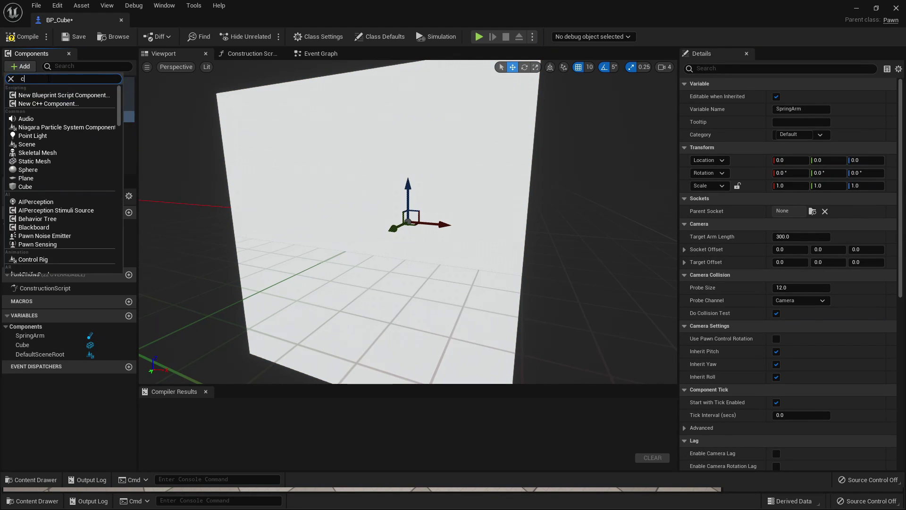
{"action": "type", "text": "am"}
{"action": "left_click", "coordinate": [28, 96]}
{"action": "right_click_drag", "start_coordinate": [316, 183], "coordinate": [347, 213]}
{"action": "right_click_drag", "start_coordinate": [361, 247], "coordinate": [386, 251]}
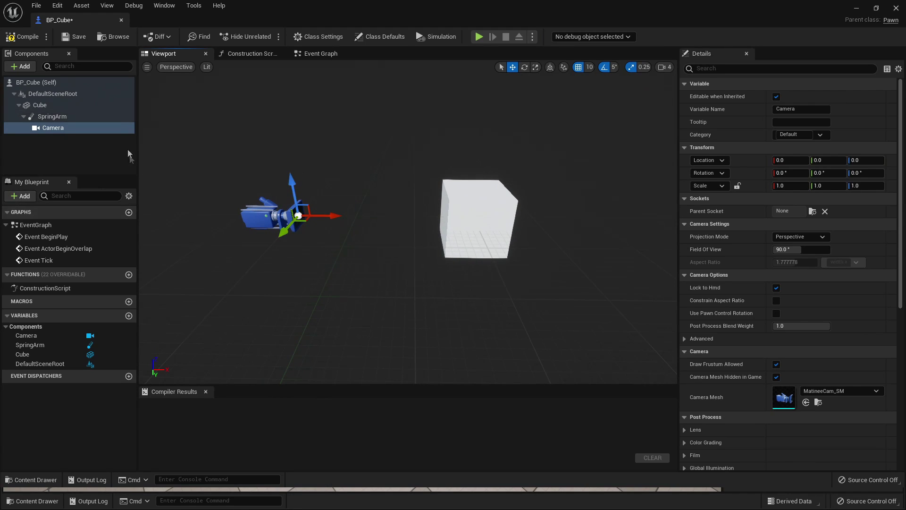
Try a Target Arm Length of about 946 on the SpringArm, and set it back to 300
{"action": "left_click", "coordinate": [54, 115]}
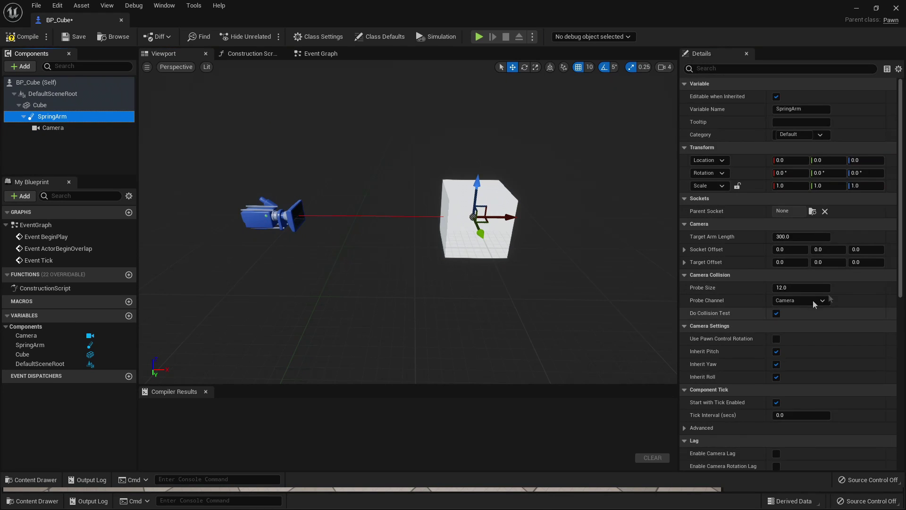
{"action": "mouse_move", "coordinate": [791, 235]}
{"action": "left_mouse_down"}
{"action": "mouse_move", "coordinate": [830, 235]}
{"action": "mouse_move", "coordinate": [782, 235]}
{"action": "left_mouse_up"}
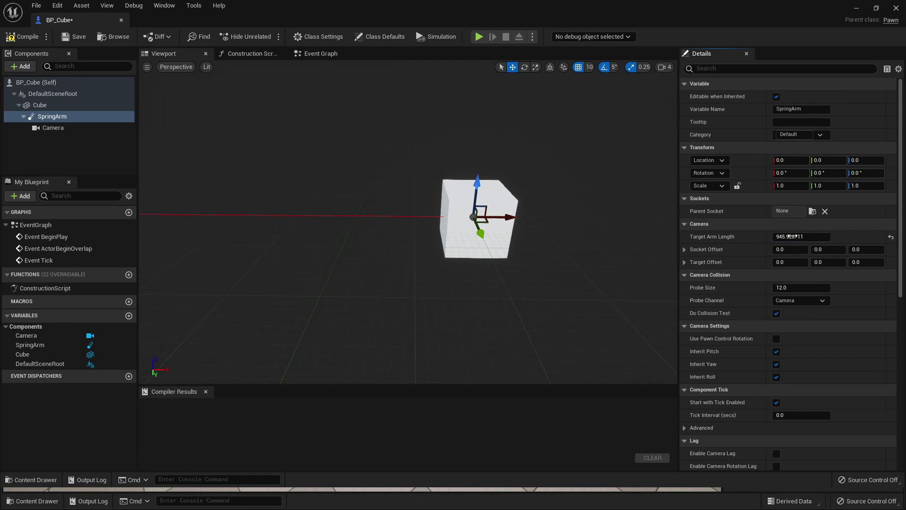
{"action": "left_click", "coordinate": [782, 234]}
{"action": "type", "text": "300"}
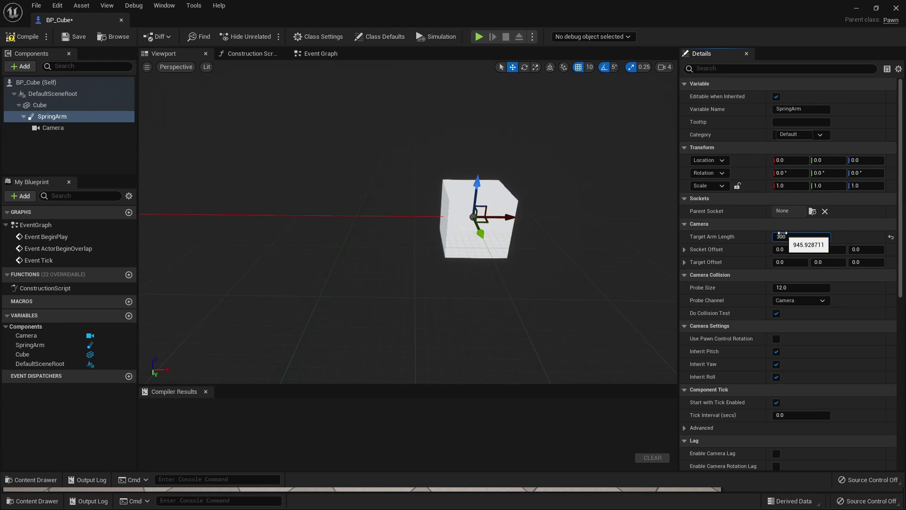
{"action": "key", "text": "Return"}
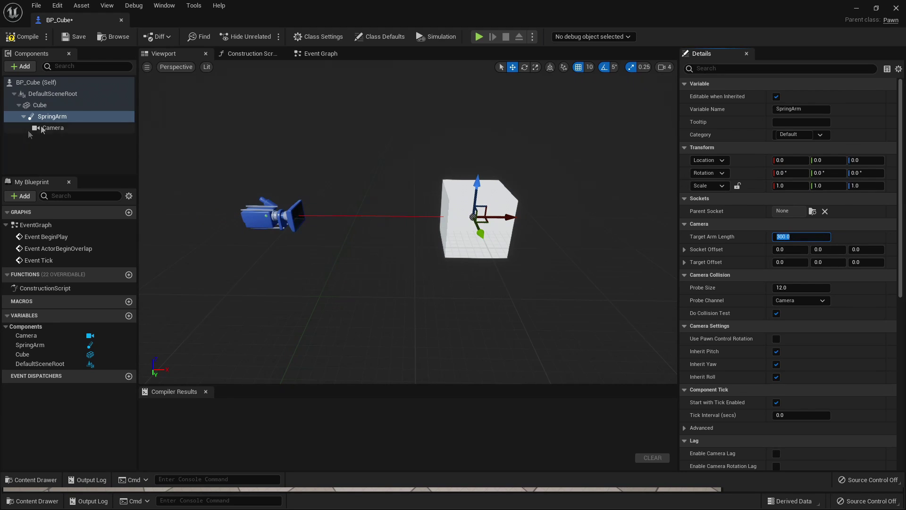
Rotate the SpringArm to -25° about Y so the camera looks down at the cube, and compile and save BP_Cube
{"action": "left_click", "coordinate": [525, 67]}
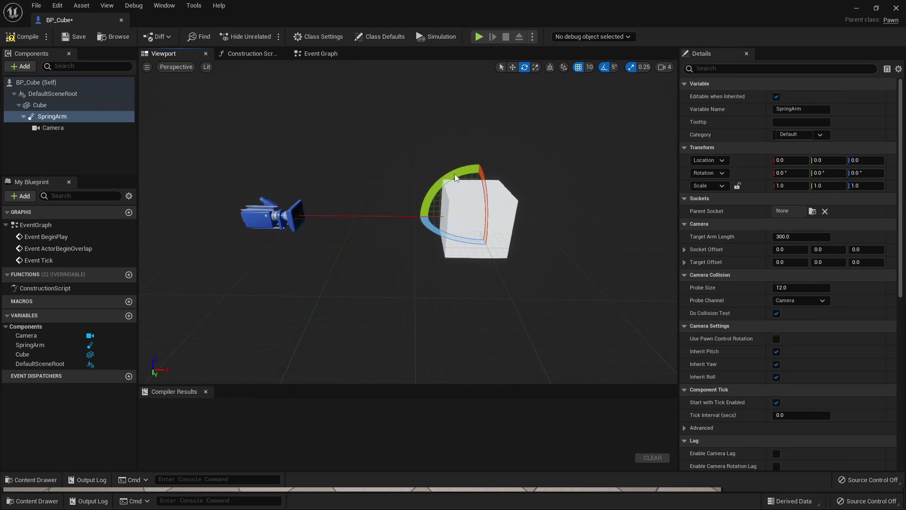
{"action": "left_click_drag", "start_coordinate": [456, 178], "coordinate": [459, 194]}
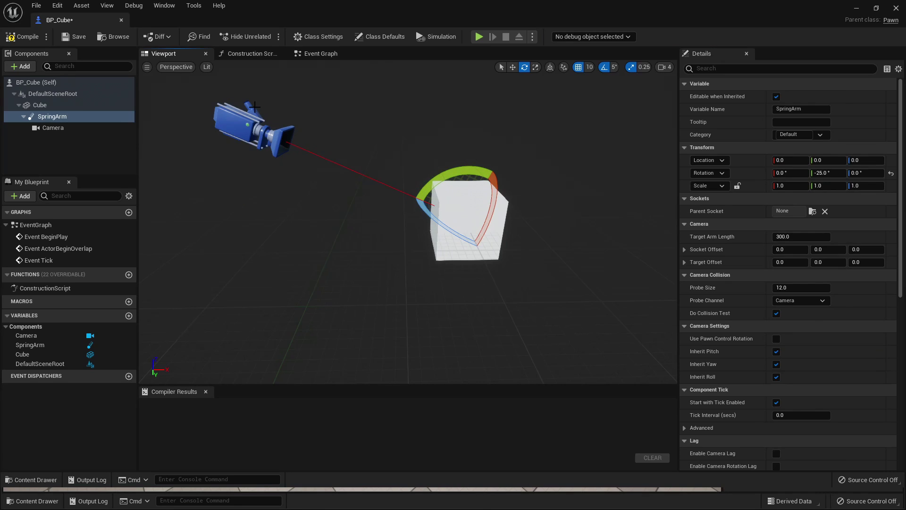
{"action": "left_click", "coordinate": [22, 36]}
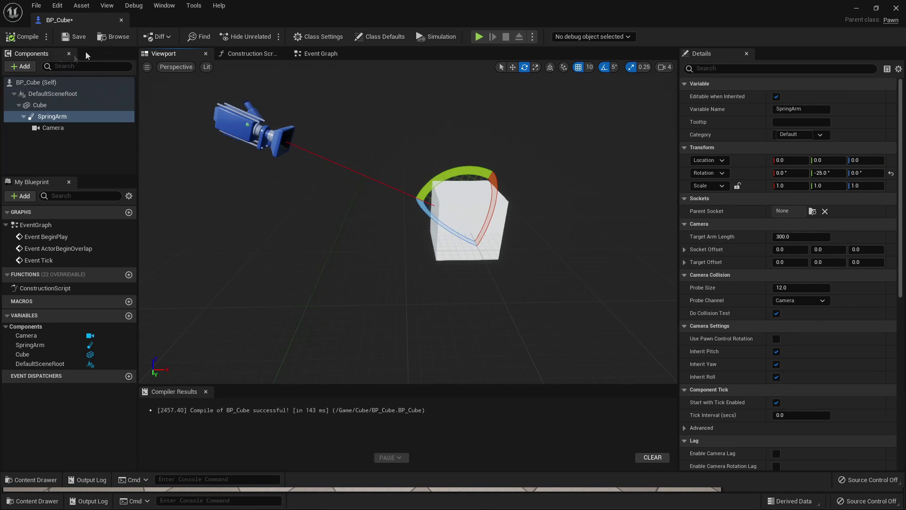
{"action": "left_click", "coordinate": [79, 40]}
Return to the level editor, play-test level1 by running the character in several directions, and end the session
{"action": "left_click", "coordinate": [855, 13]}
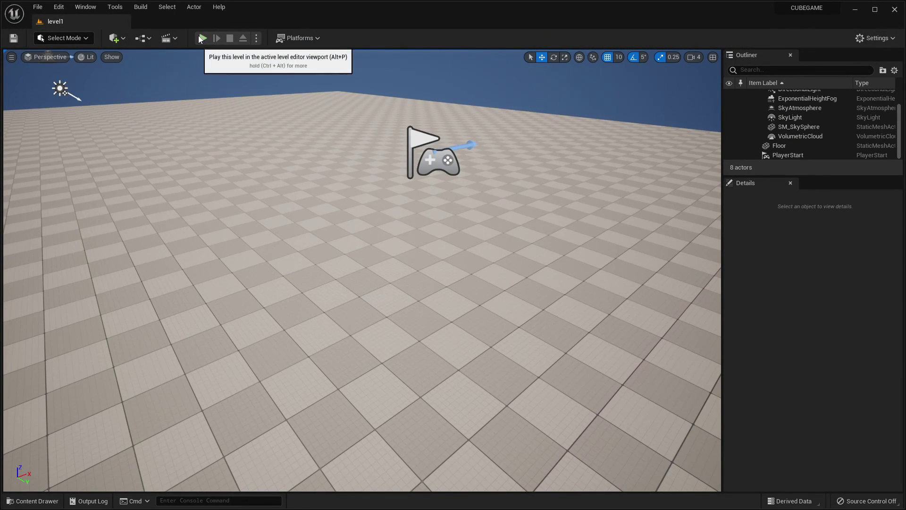
{"action": "left_click", "coordinate": [203, 38]}
{"action": "key", "text": "s"}
{"action": "key", "text": "a"}
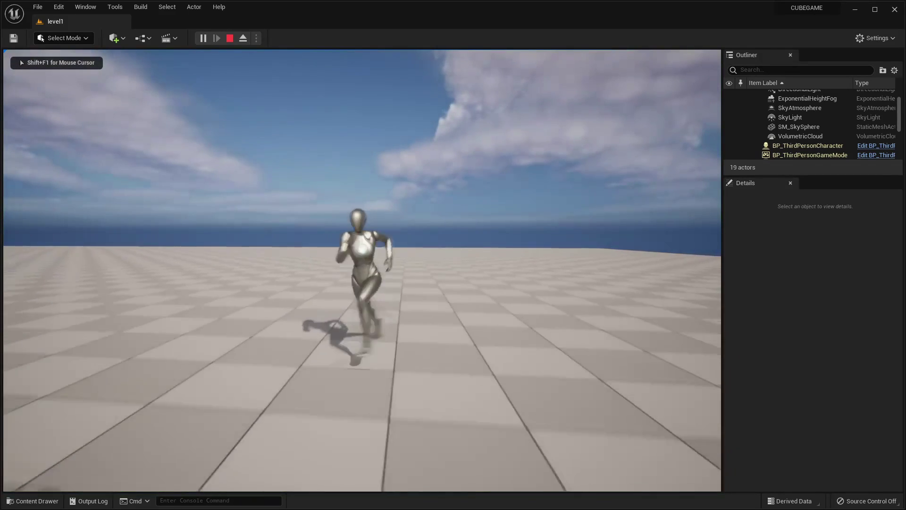
{"action": "key", "text": "w"}
{"action": "key", "text": "d"}
{"action": "key", "text": "s"}
{"action": "key", "text": "a"}
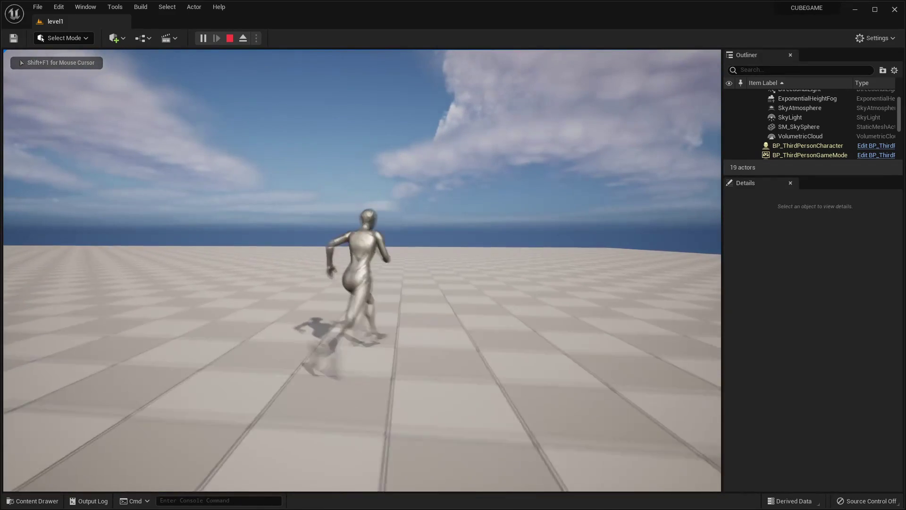
{"action": "key", "text": "Escape"}
Open the World Settings of level1 to access its game mode options
{"action": "left_click", "coordinate": [370, 169]}
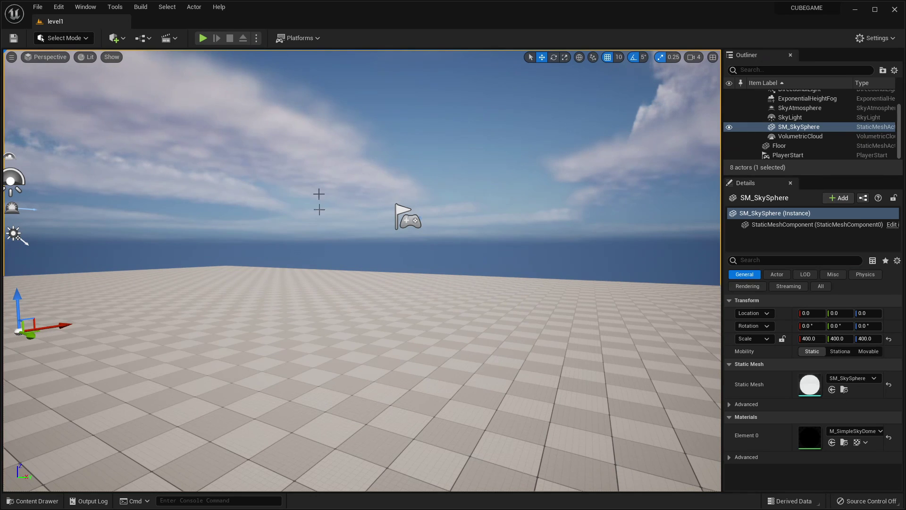
{"action": "left_click", "coordinate": [89, 9]}
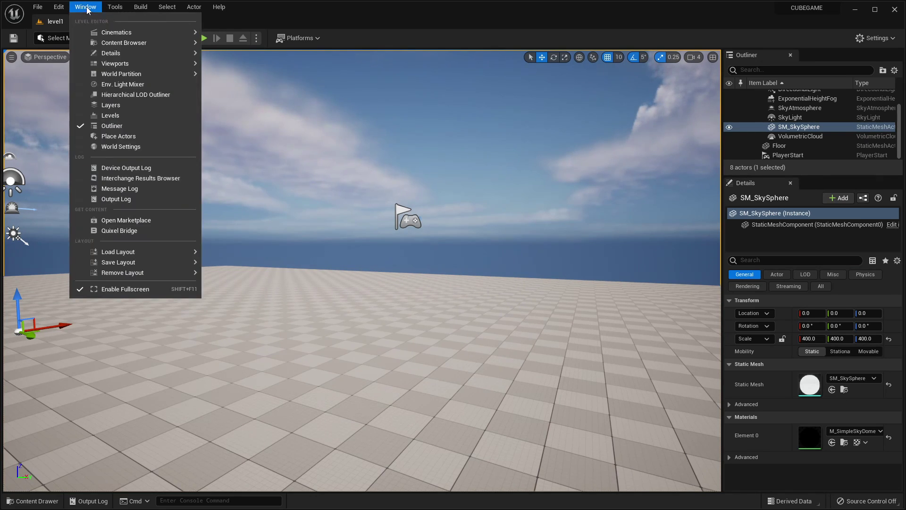
{"action": "left_click", "coordinate": [138, 147]}
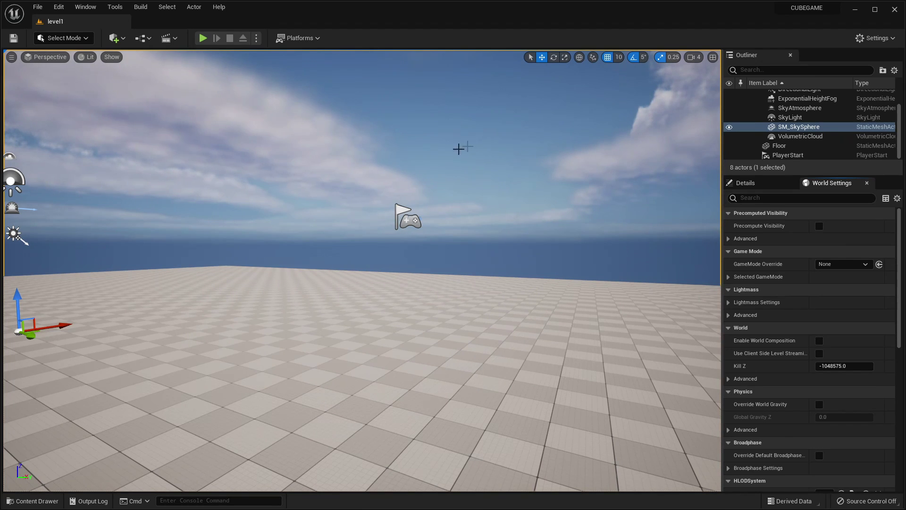
Create a Game Mode Base blueprint named CubeGameMode in the Cube folder
{"action": "left_click", "coordinate": [32, 500]}
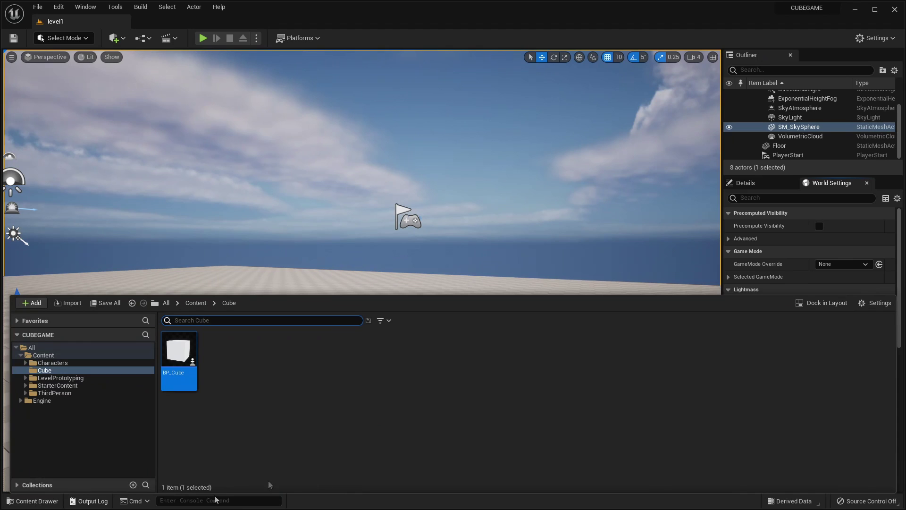
{"action": "right_click", "coordinate": [258, 371]}
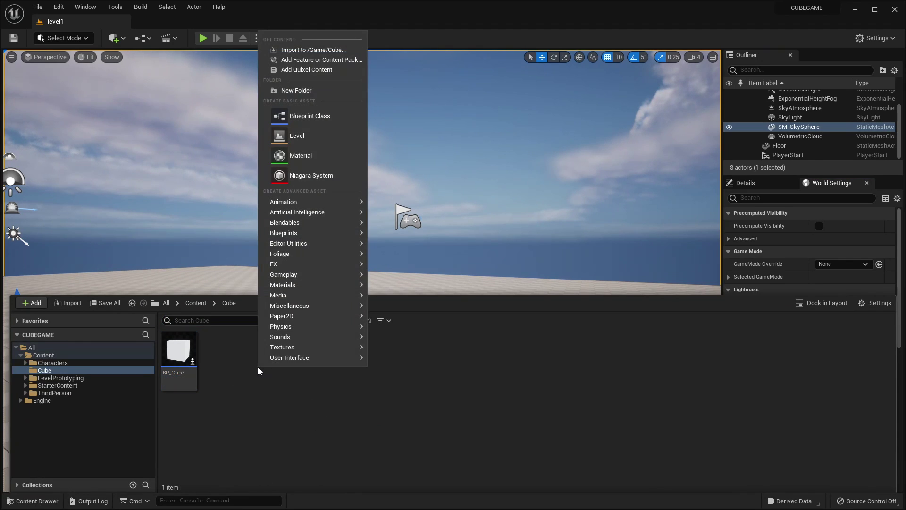
{"action": "left_click", "coordinate": [330, 121]}
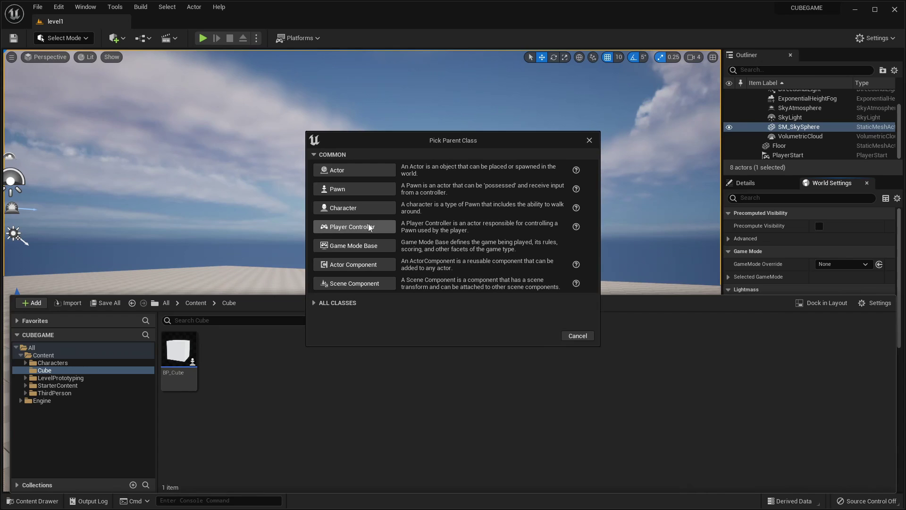
{"action": "left_click", "coordinate": [357, 245]}
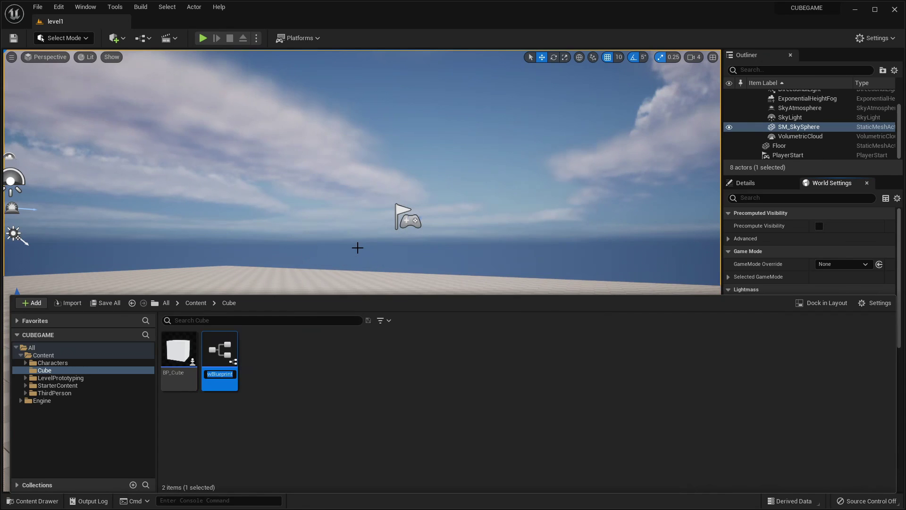
{"action": "key", "text": "BackSpace"}
{"action": "type", "text": "CubeGameMode"}
{"action": "key", "text": "Return"}
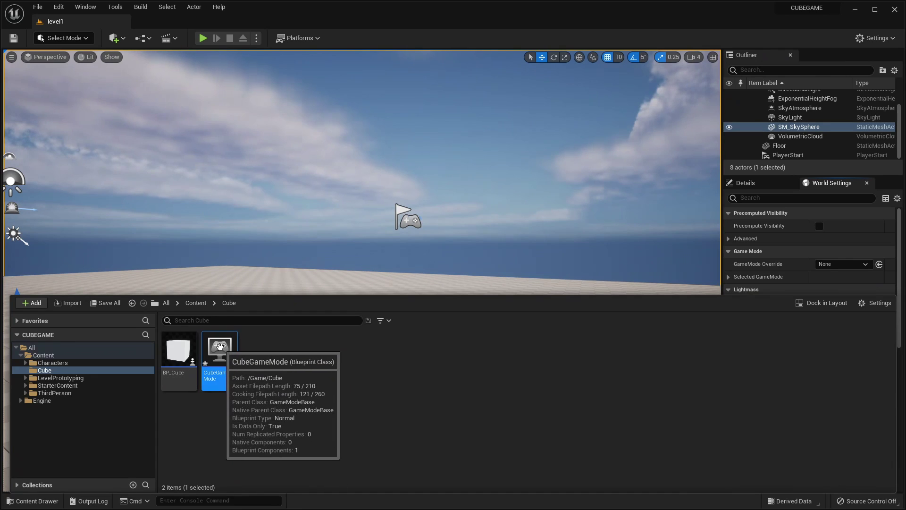
Set the Default Pawn Class of CubeGameMode to BP_Cube and compile the blueprint
{"action": "double_click", "coordinate": [221, 352]}
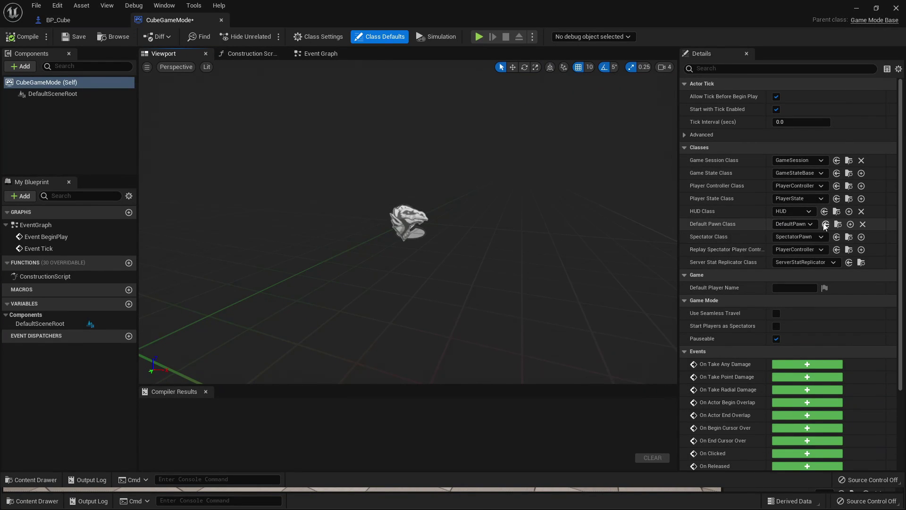
{"action": "left_click", "coordinate": [807, 225]}
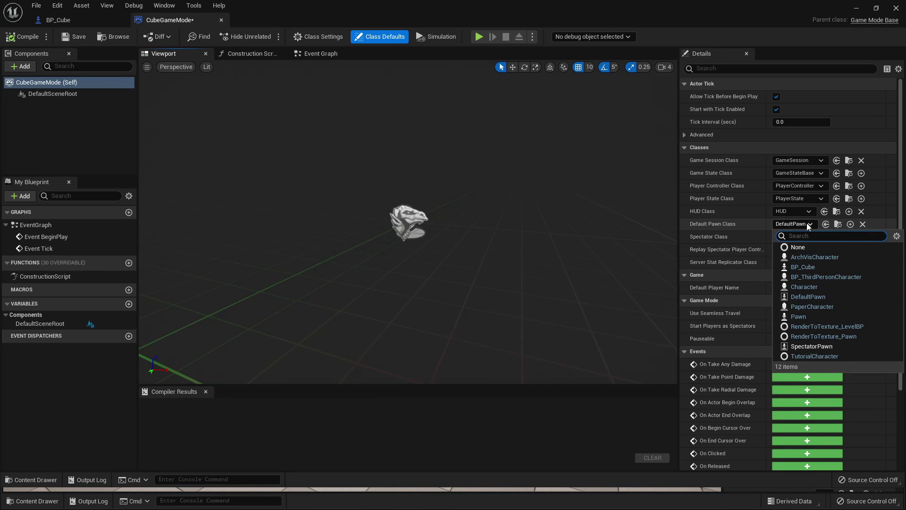
{"action": "type", "text": "bp_"}
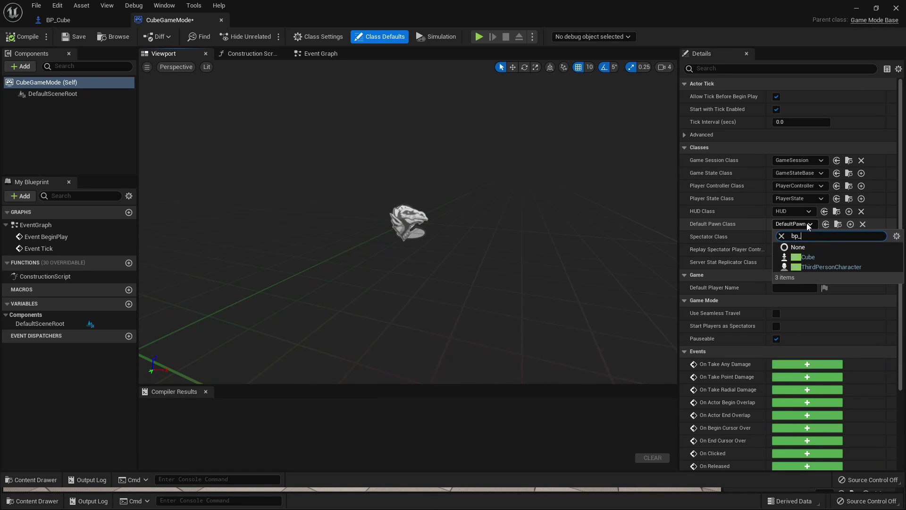
{"action": "left_click", "coordinate": [808, 256]}
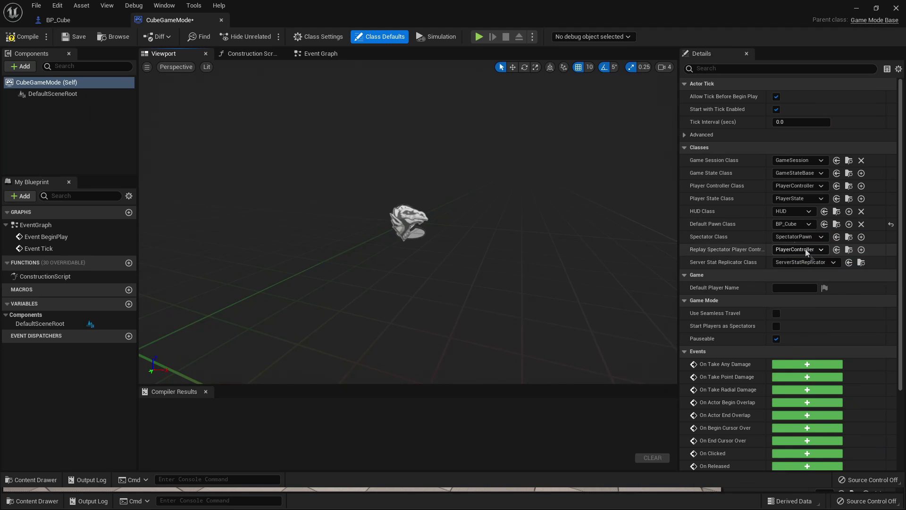
{"action": "left_click", "coordinate": [22, 36]}
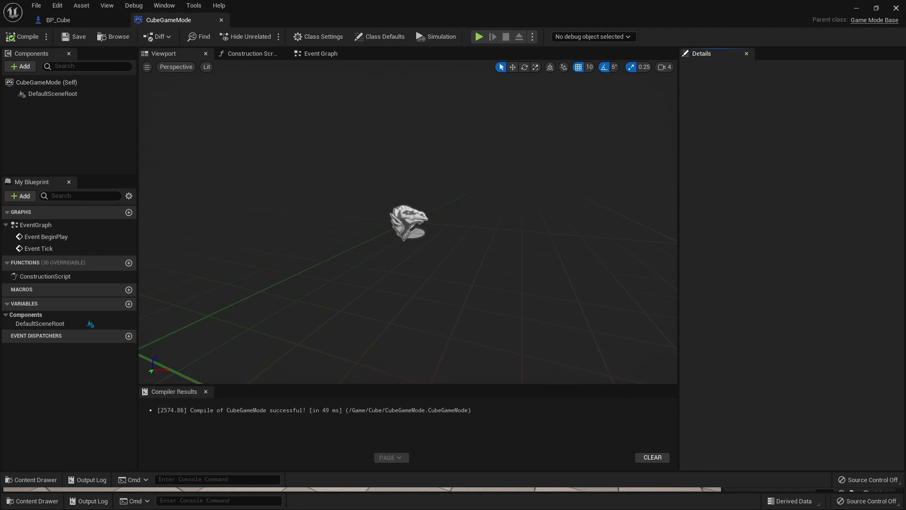
Set the GameMode Override of level1 to CubeGameMode, and play-test the saved level briefly
{"action": "left_click", "coordinate": [856, 9]}
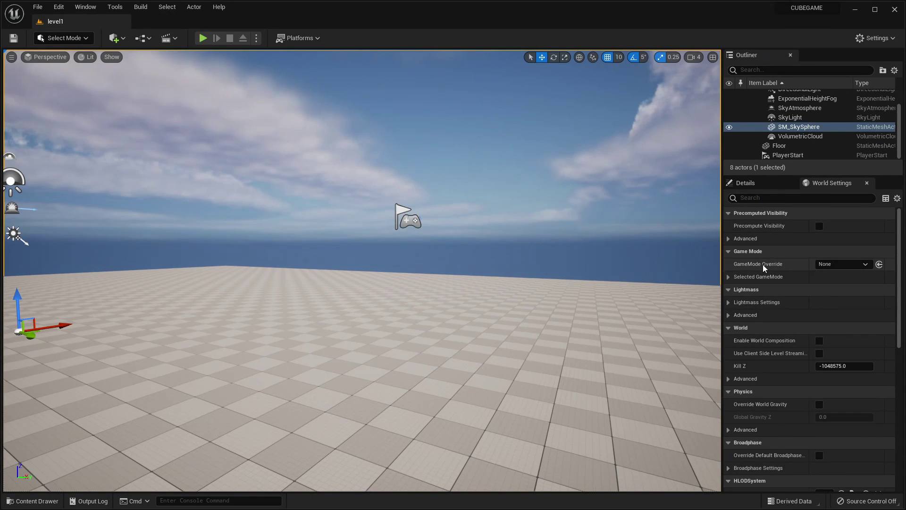
{"action": "left_click", "coordinate": [850, 265]}
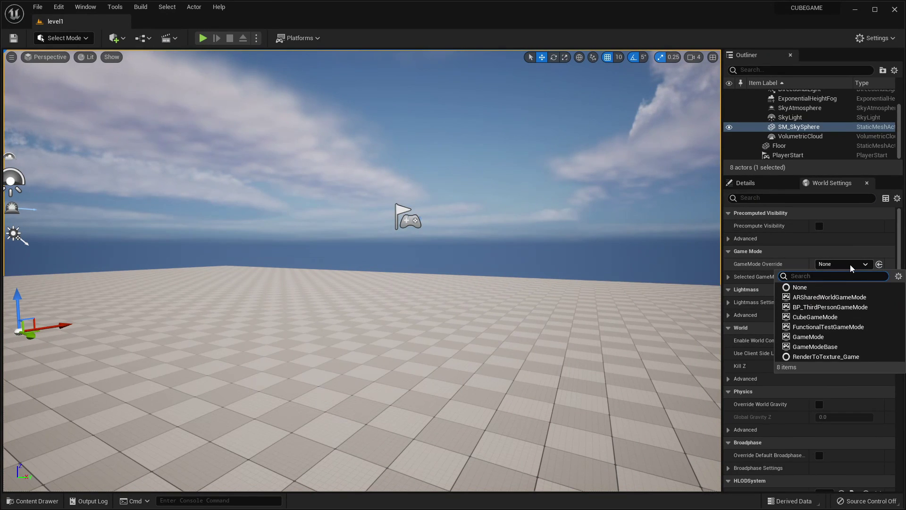
{"action": "left_click", "coordinate": [827, 318]}
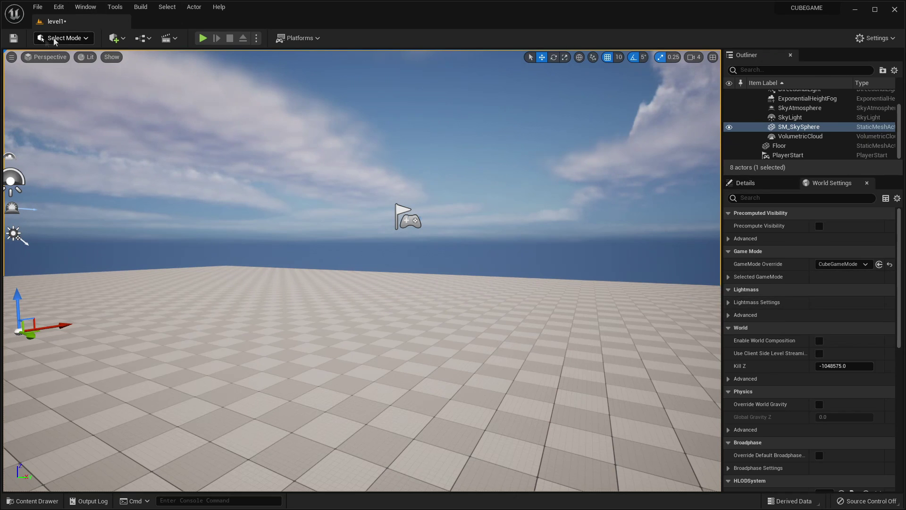
{"action": "left_click", "coordinate": [13, 38]}
{"action": "left_click", "coordinate": [203, 37]}
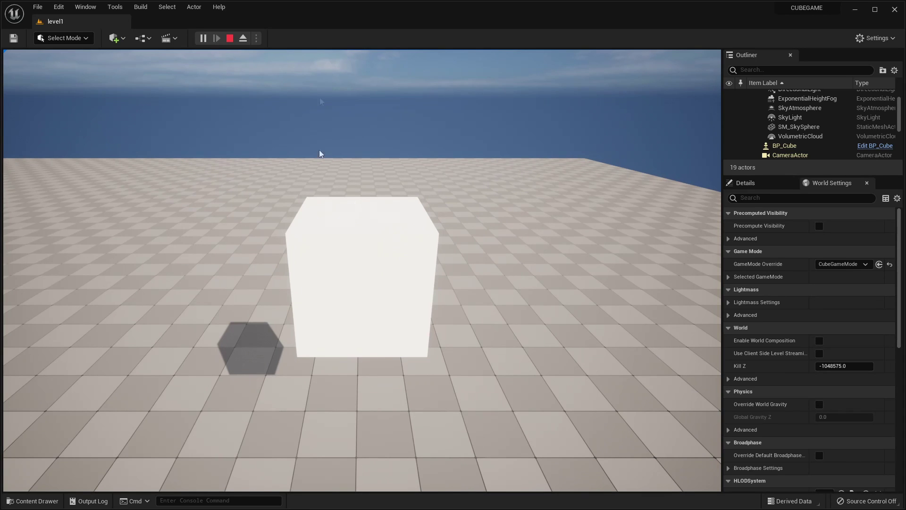
{"action": "left_click", "coordinate": [229, 38]}
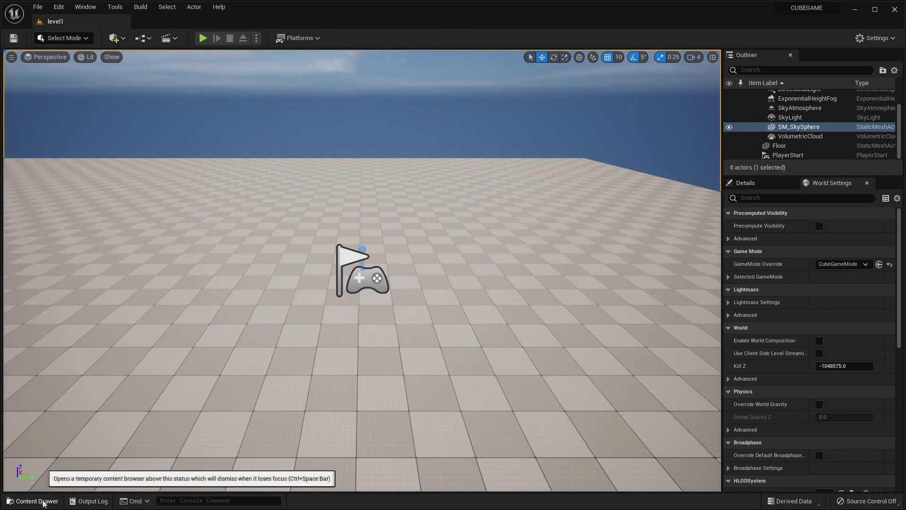
Enable Simulate Physics on the Cube mesh component of BP_Cube, and compile and save the blueprint
{"action": "left_click", "coordinate": [43, 503]}
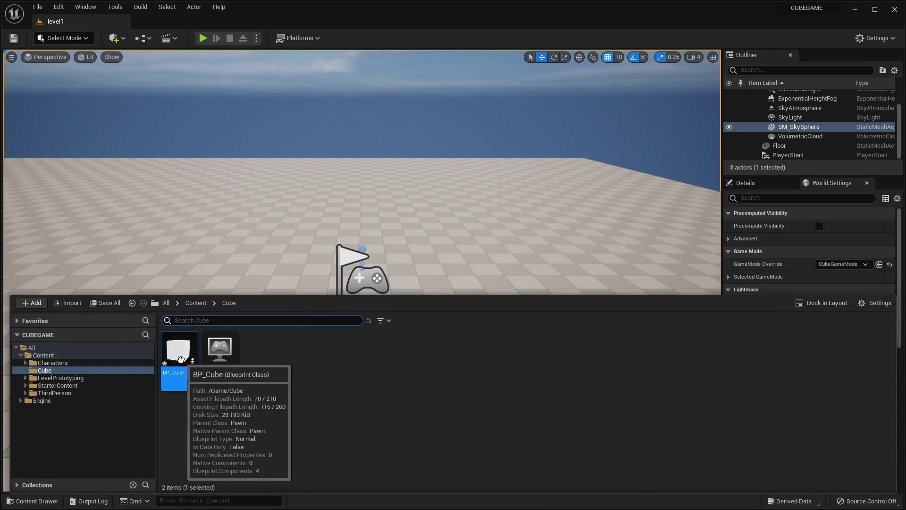
{"action": "double_click", "coordinate": [181, 359]}
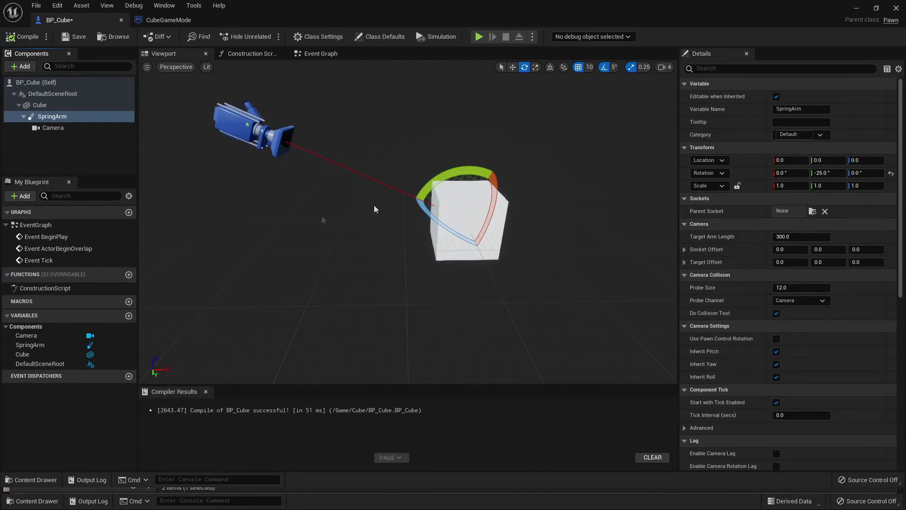
{"action": "left_click", "coordinate": [493, 213]}
{"action": "left_click", "coordinate": [726, 69]}
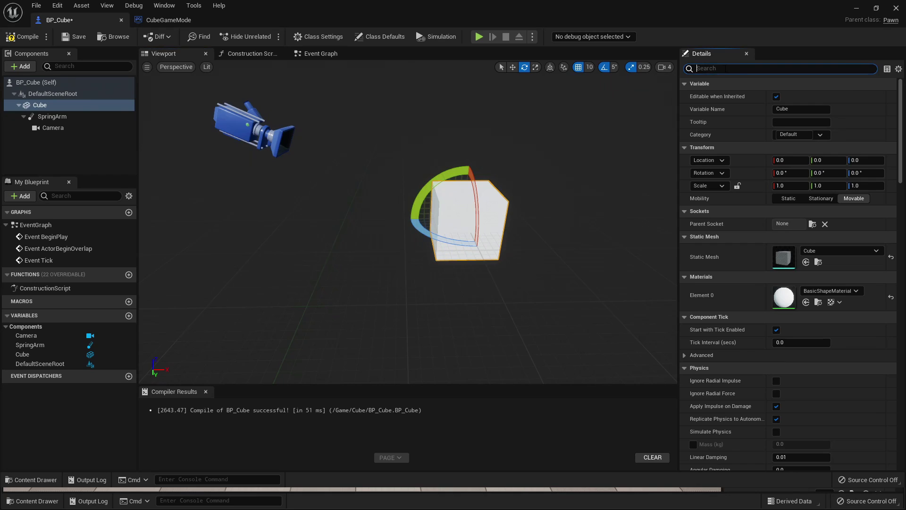
{"action": "type", "text": "simu"}
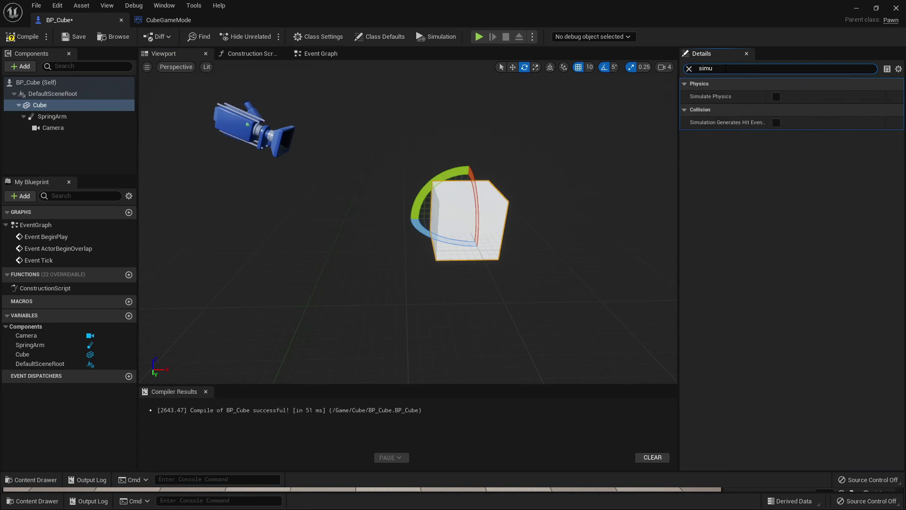
{"action": "left_click", "coordinate": [776, 97]}
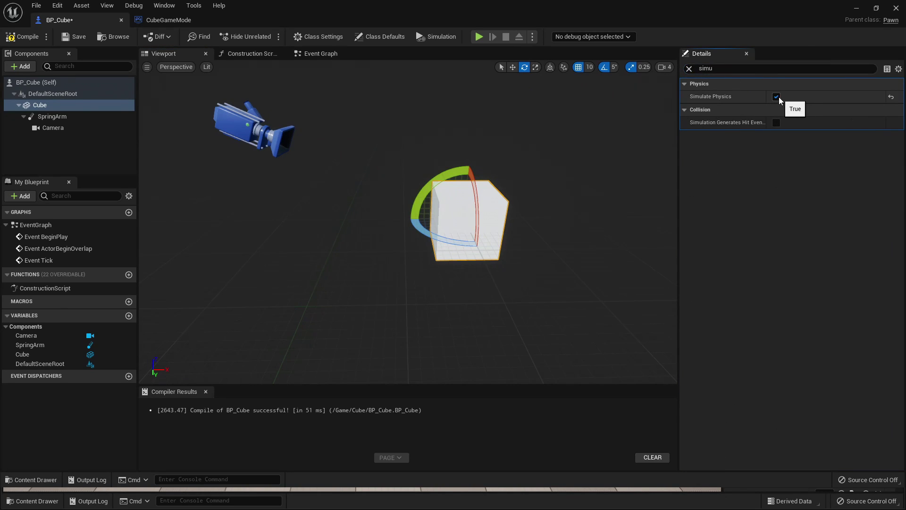
{"action": "left_click", "coordinate": [75, 37]}
Play-test level1 to check how the physics-enabled cube behaves, and end the session
{"action": "left_click", "coordinate": [857, 10]}
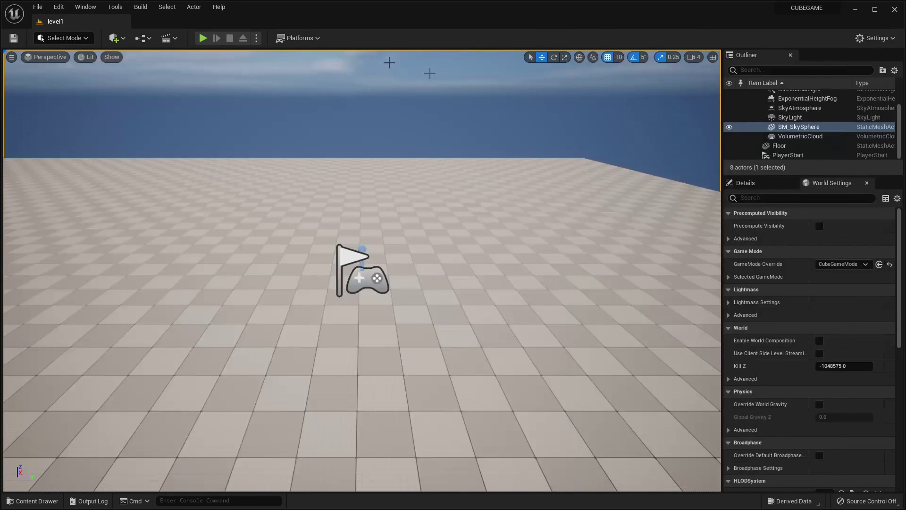
{"action": "left_click", "coordinate": [203, 38]}
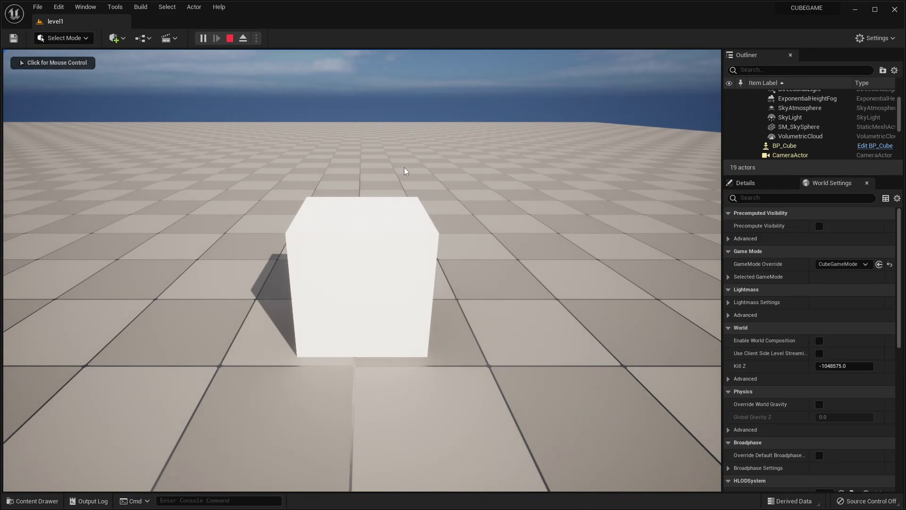
{"action": "key", "text": "Escape"}
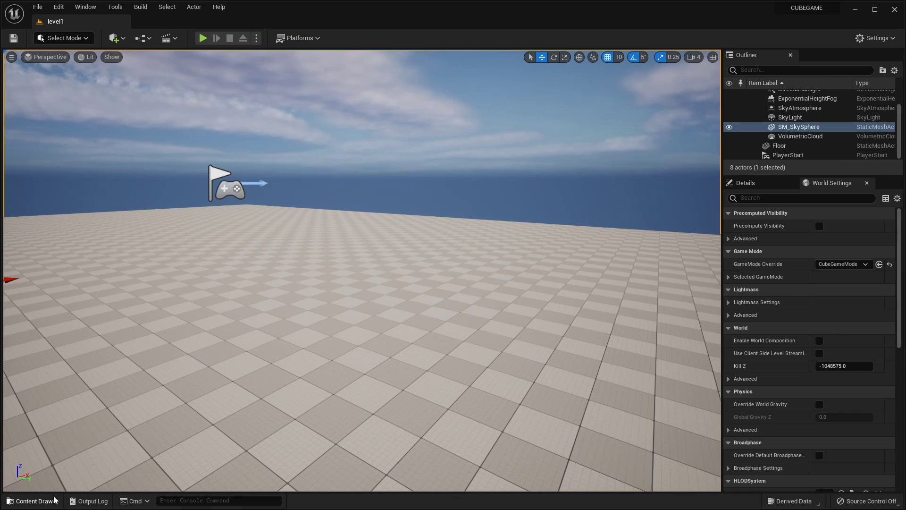
Delete the Event ActorBeginOverlap and Event Tick nodes from the Event Graph of BP_Cube
{"action": "left_click", "coordinate": [32, 501]}
{"action": "left_click", "coordinate": [178, 375]}
{"action": "double_click", "coordinate": [178, 353]}
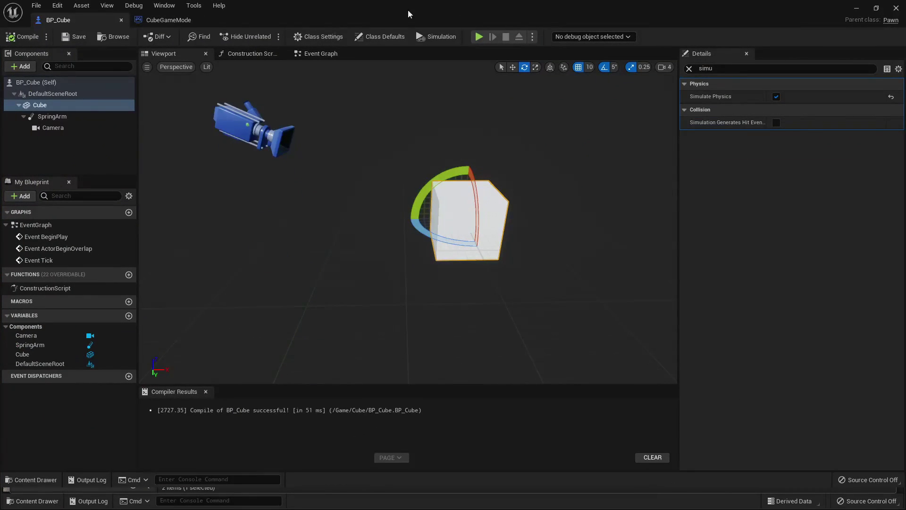
{"action": "left_click", "coordinate": [320, 53]}
{"action": "right_click_drag", "start_coordinate": [542, 155], "coordinate": [344, 150]}
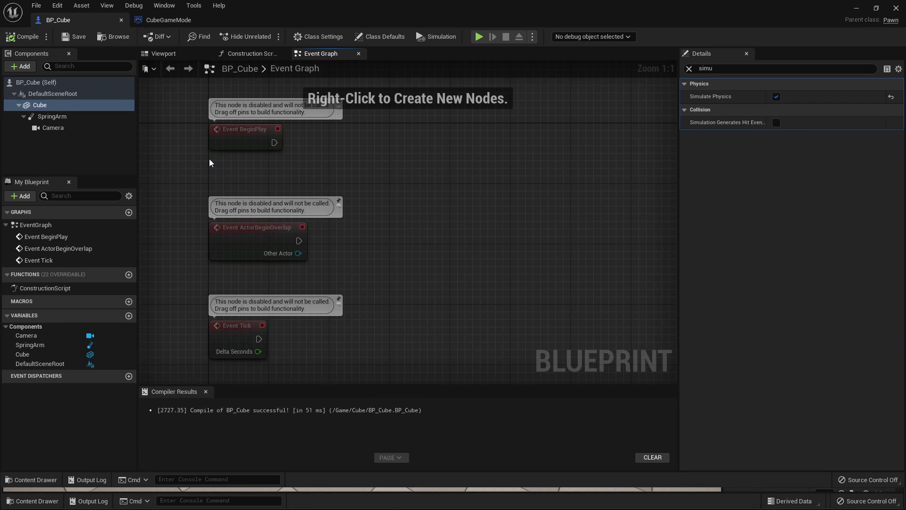
{"action": "left_click_drag", "start_coordinate": [196, 164], "coordinate": [337, 369]}
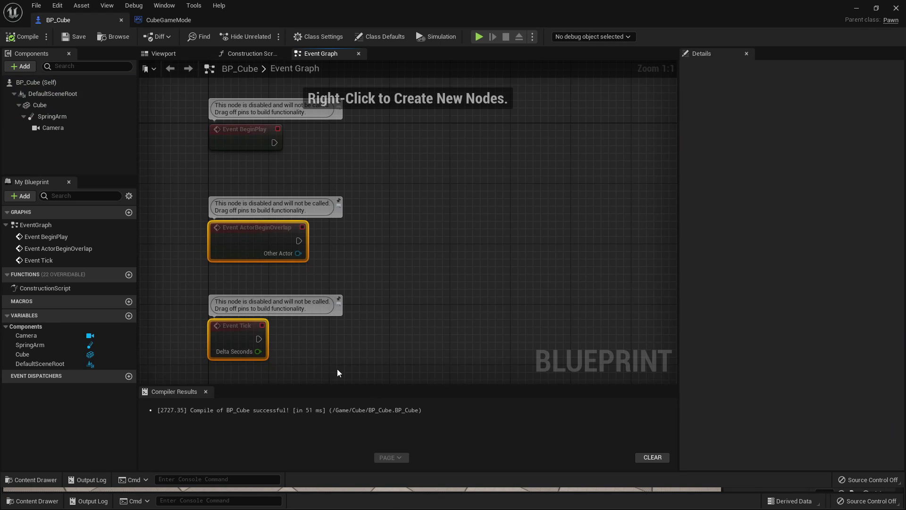
{"action": "key", "text": "Delete"}
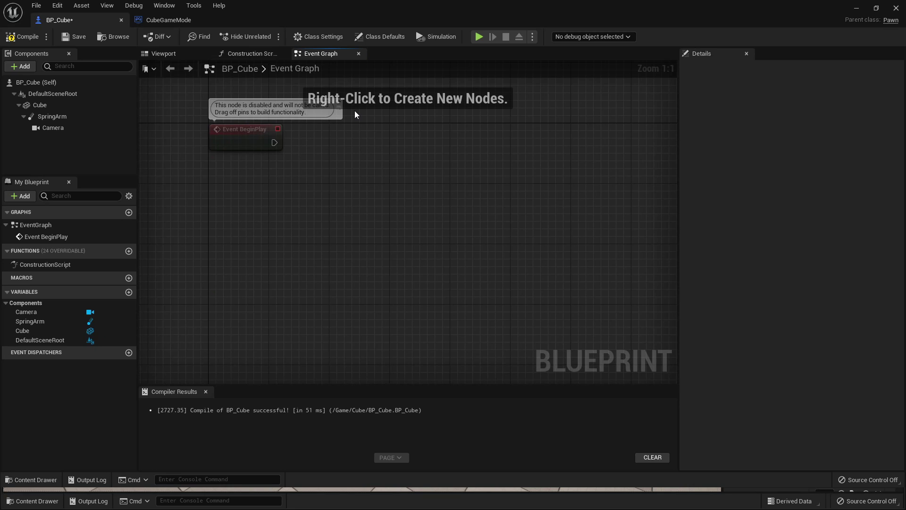
Connect a Print String node to Event BeginPlay in the BP_Cube graph and compile the blueprint
{"action": "left_click_drag", "start_coordinate": [265, 134], "coordinate": [298, 146]}
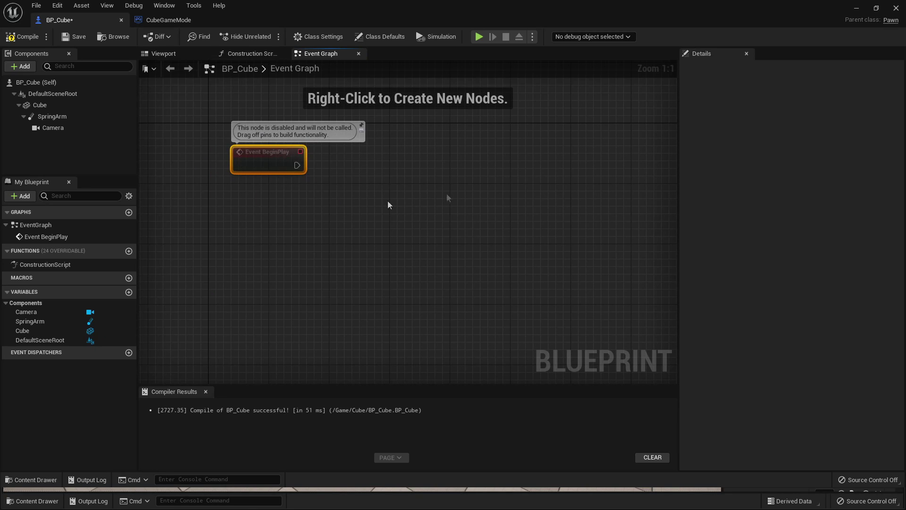
{"action": "left_click_drag", "start_coordinate": [297, 164], "coordinate": [425, 163]}
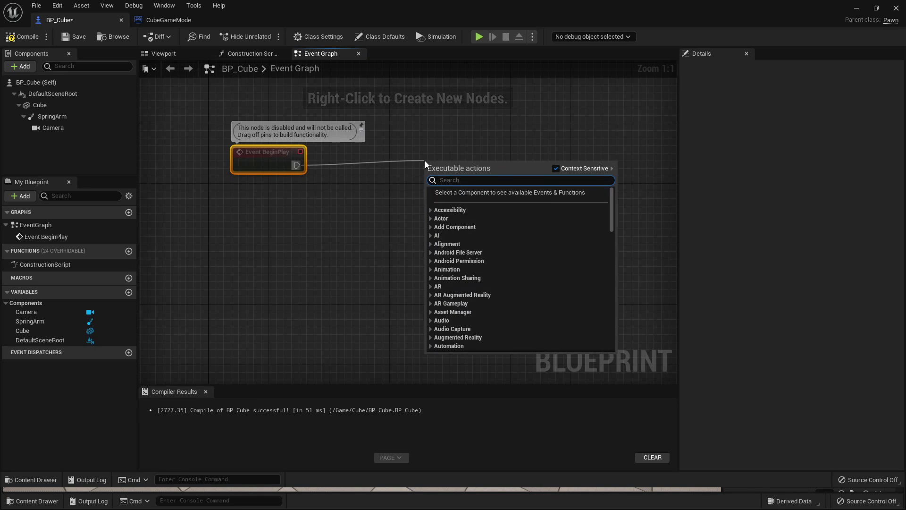
{"action": "type", "text": "print"}
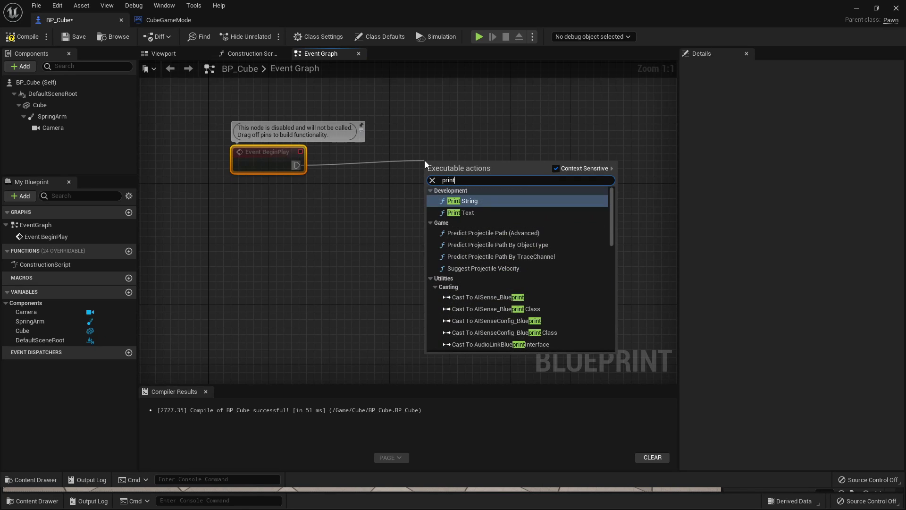
{"action": "key", "text": "Return"}
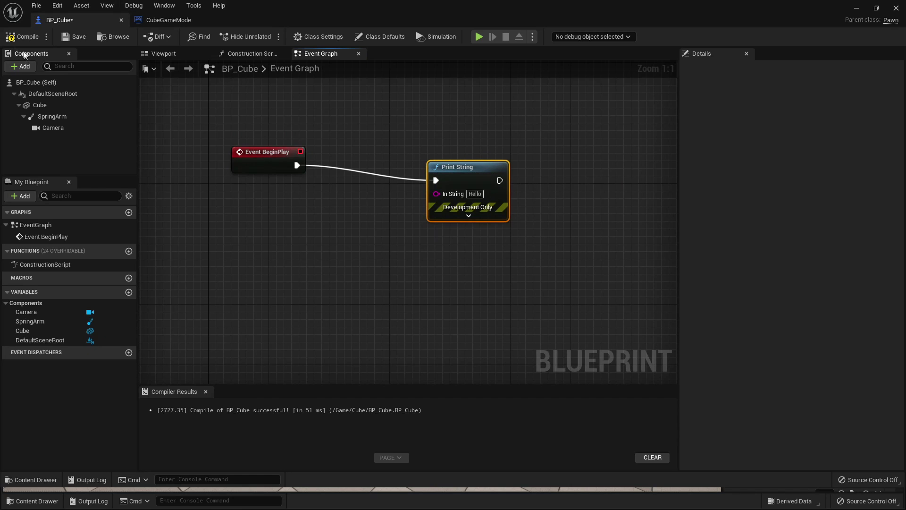
{"action": "left_click", "coordinate": [16, 40]}
Play-test level1 to check the printed string, and return to the Event Graph of BP_Cube
{"action": "left_click", "coordinate": [859, 8]}
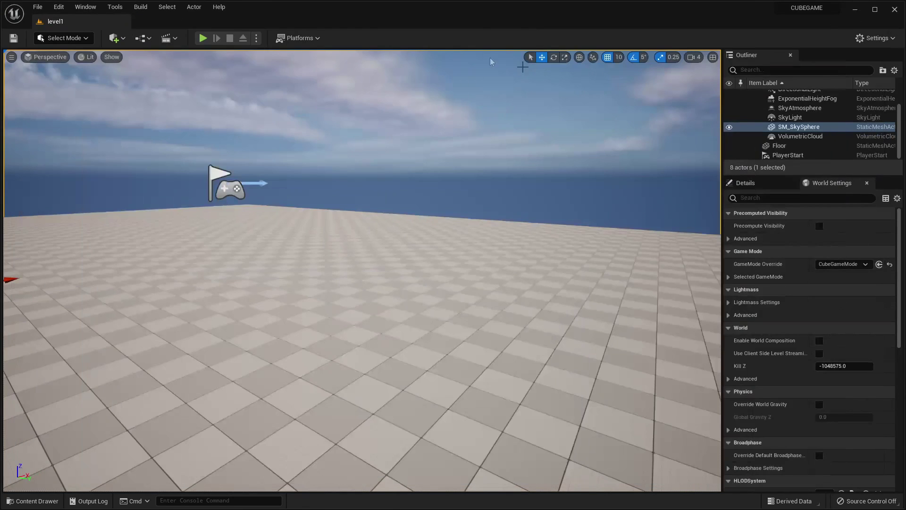
{"action": "left_click", "coordinate": [202, 38]}
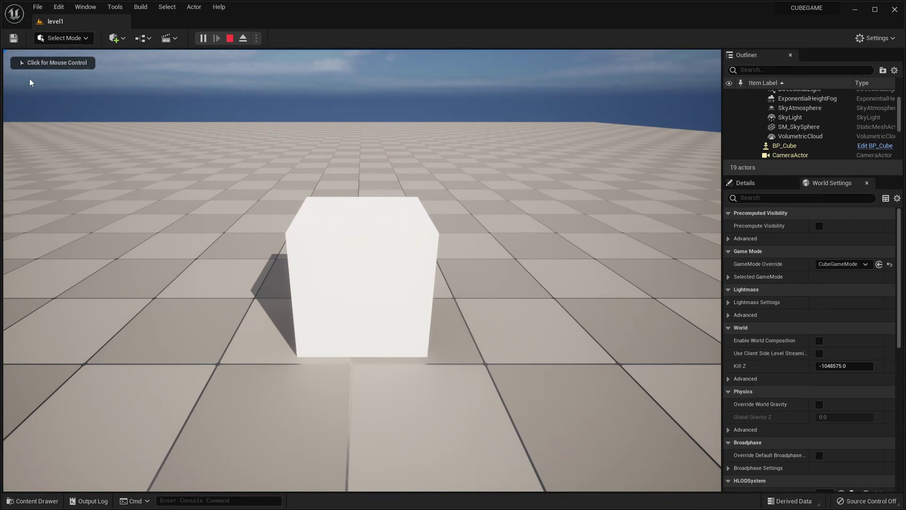
{"action": "key", "text": "Escape"}
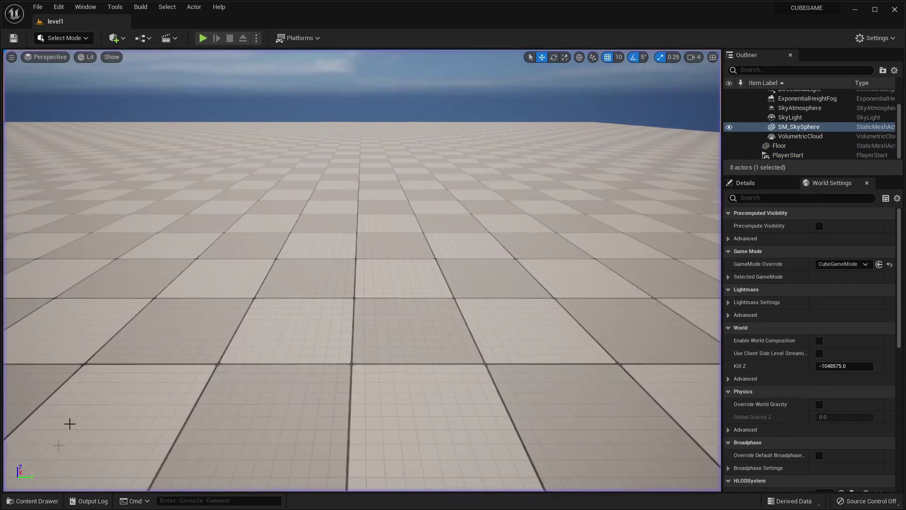
{"action": "key", "text": "ctrl+space"}
{"action": "double_click", "coordinate": [177, 373]}
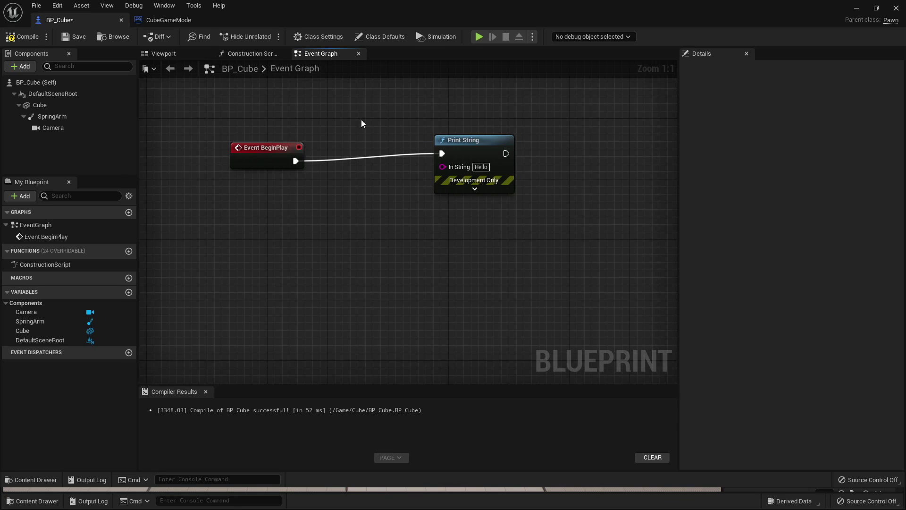
Replace the Print String node after Event BeginPlay with a looping Set Timer by Event node, with its time set to 0.1
{"action": "left_click_drag", "start_coordinate": [392, 126], "coordinate": [499, 241]}
{"action": "key", "text": "Delete"}
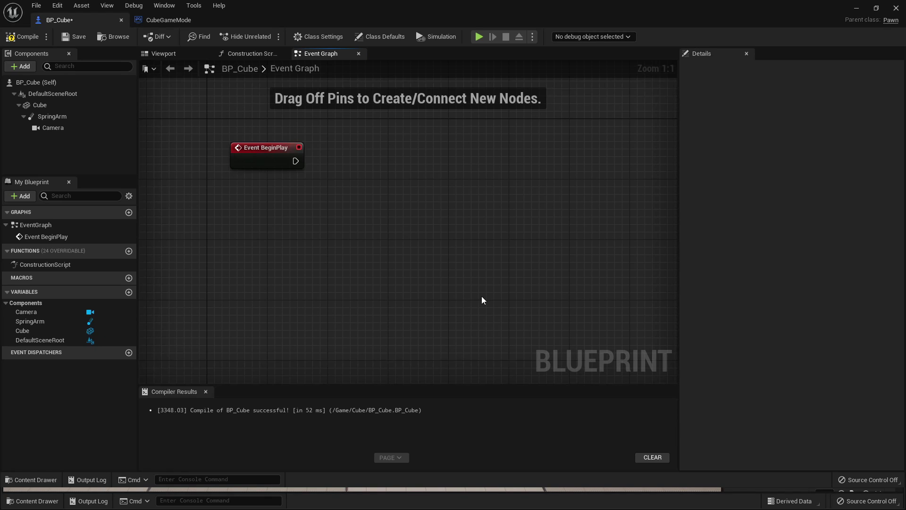
{"action": "left_click_drag", "start_coordinate": [293, 162], "coordinate": [392, 173]}
{"action": "type", "text": "set timer"}
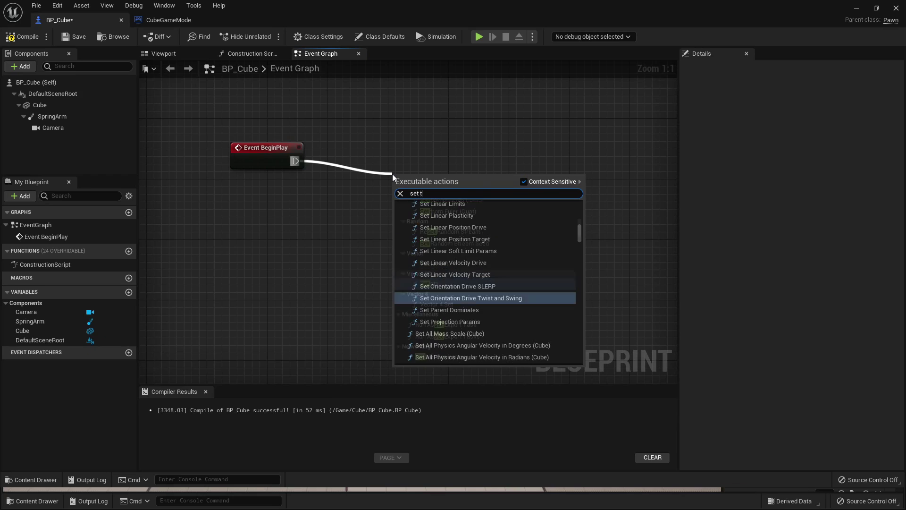
{"action": "key", "text": "Up"}
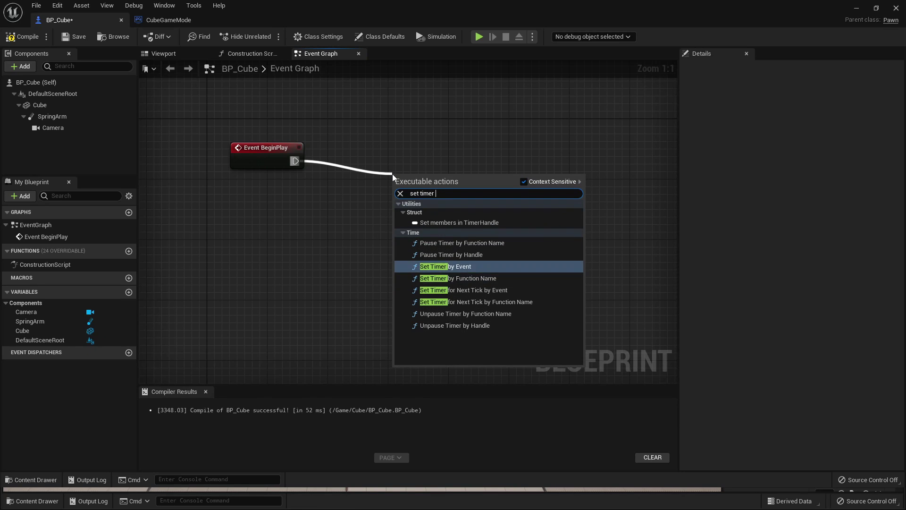
{"action": "key", "text": "Return"}
{"action": "left_click_drag", "start_coordinate": [462, 178], "coordinate": [469, 156]}
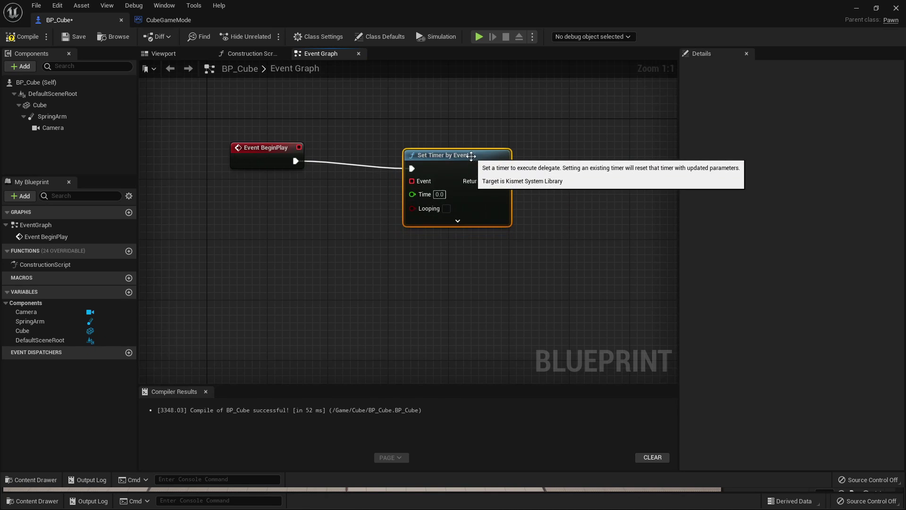
{"action": "left_click", "coordinate": [446, 209]}
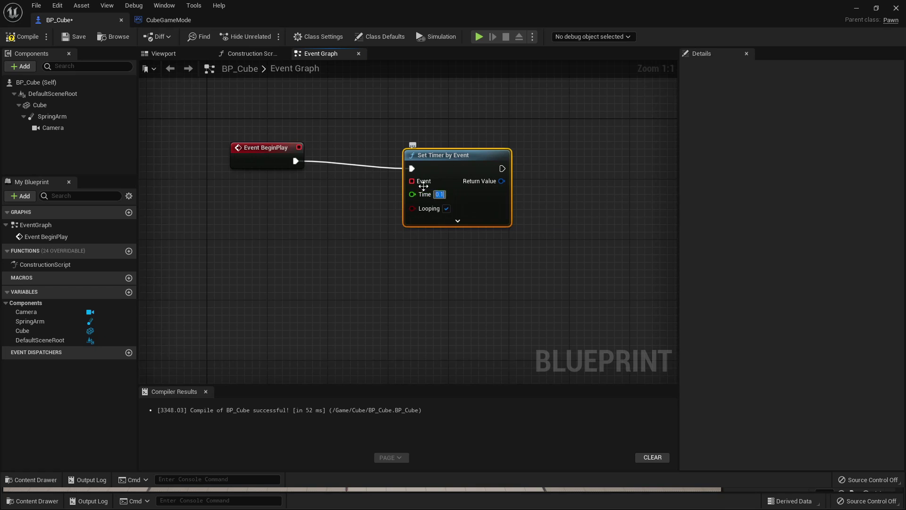
Create a custom event named Movecube from the timer's Event pin and tidy the positions of the two nodes
{"action": "left_click_drag", "start_coordinate": [412, 180], "coordinate": [307, 250]}
{"action": "type", "text": "custom"}
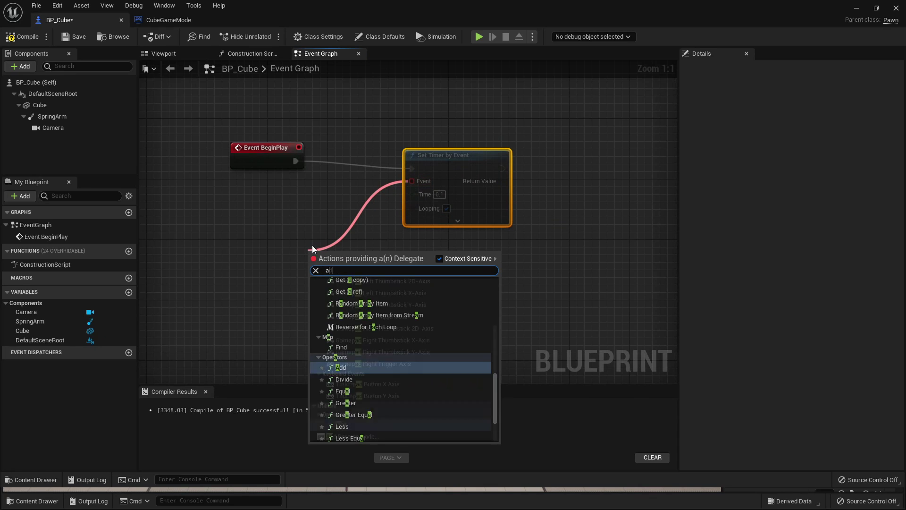
{"action": "left_click", "coordinate": [363, 290]}
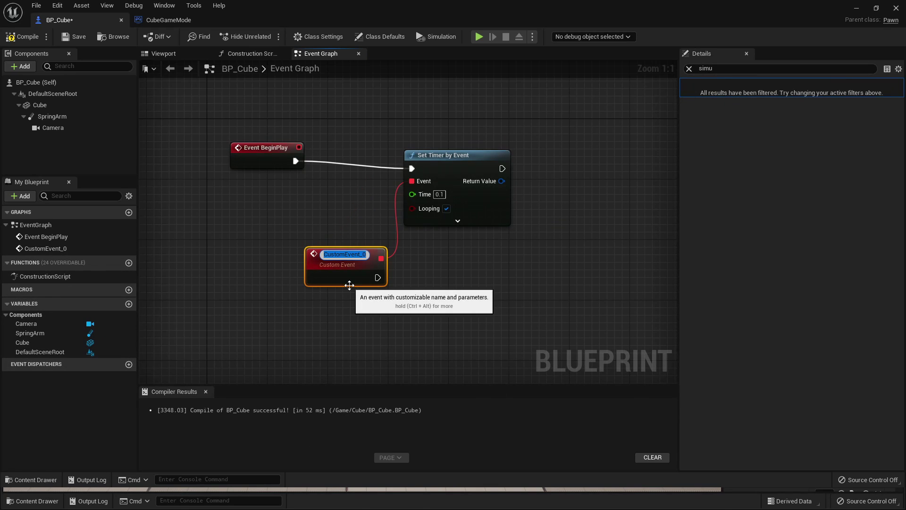
{"action": "type", "text": "Movecube"}
{"action": "key", "text": "Return"}
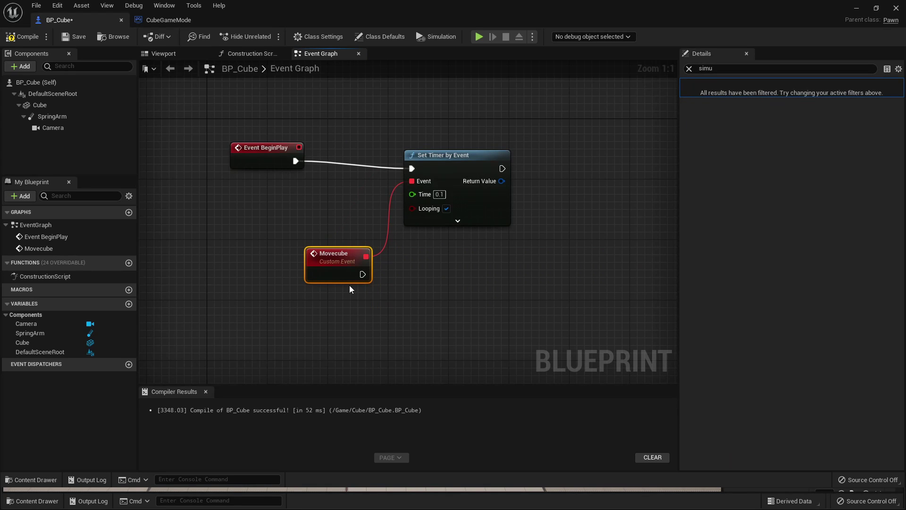
{"action": "left_click_drag", "start_coordinate": [455, 160], "coordinate": [469, 152]}
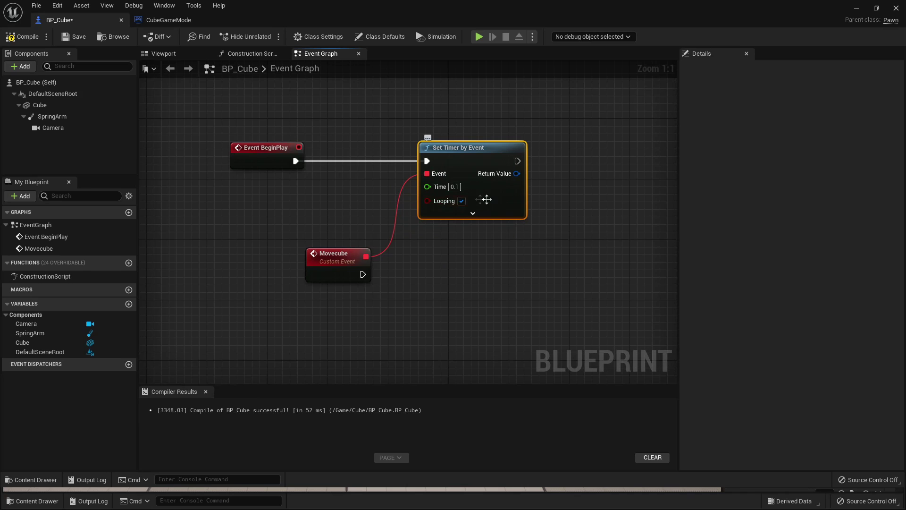
{"action": "left_click_drag", "start_coordinate": [334, 272], "coordinate": [318, 281]}
Add an Add Impulse node targeting the Cube component, run it from Movecube, and split its Impulse pin into X, Y and Z
{"action": "right_click_drag", "start_coordinate": [360, 235], "coordinate": [320, 152]}
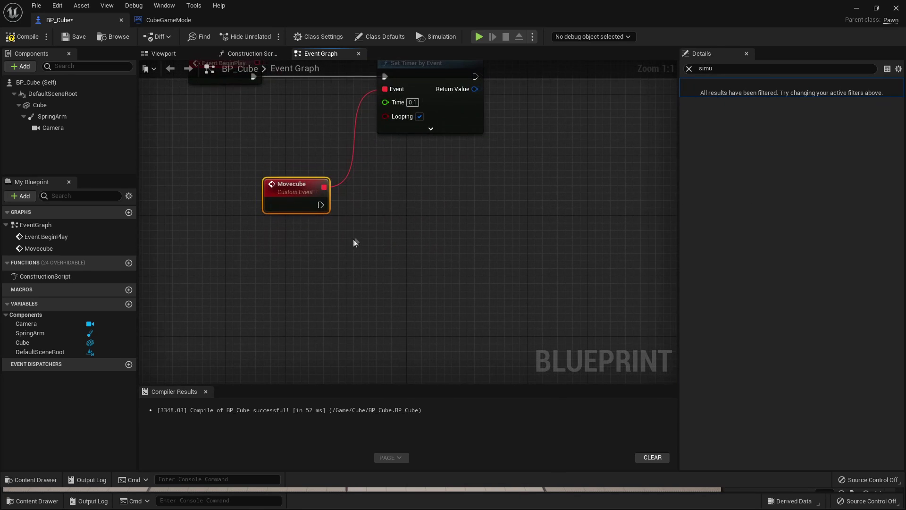
{"action": "right_click_drag", "start_coordinate": [379, 219], "coordinate": [334, 273]}
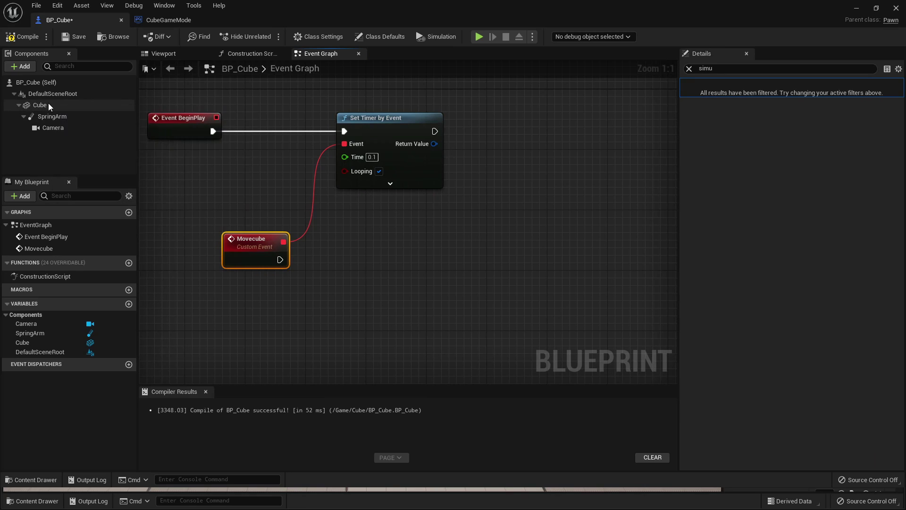
{"action": "left_click_drag", "start_coordinate": [45, 104], "coordinate": [395, 250]}
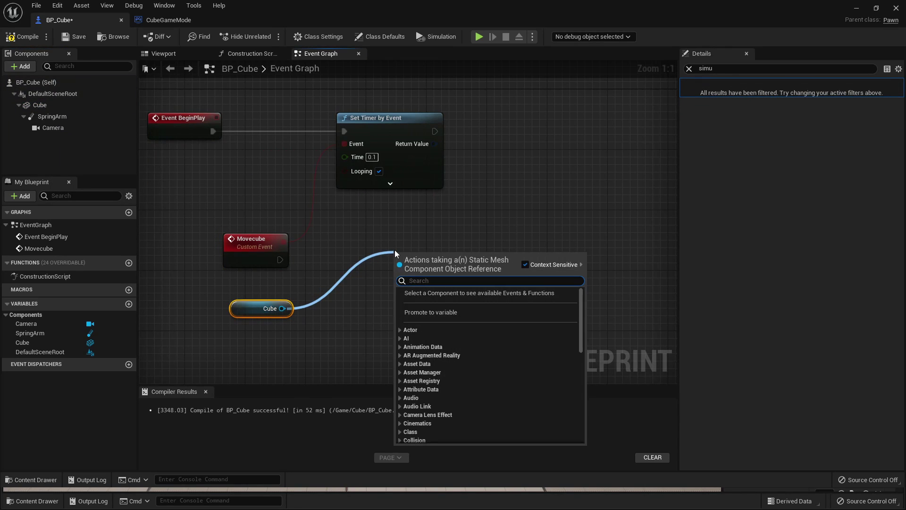
{"action": "type", "text": "add im"}
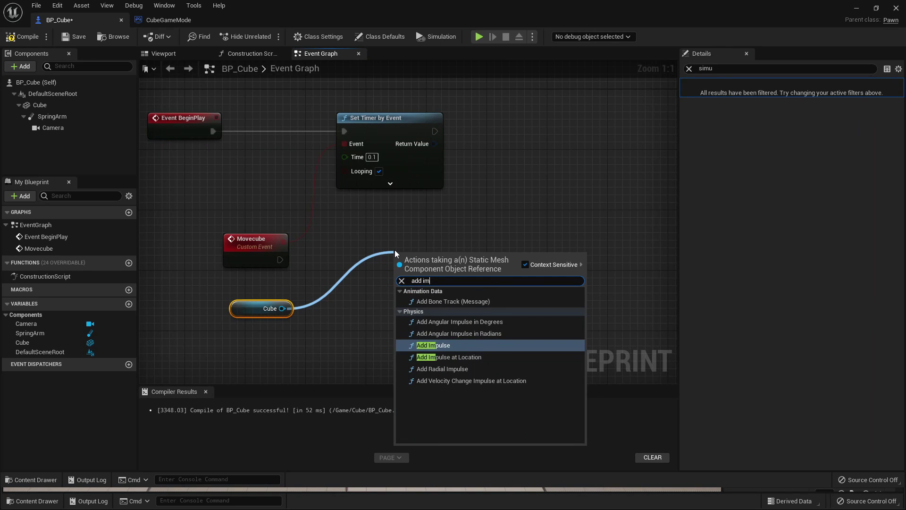
{"action": "key", "text": "Return"}
{"action": "left_click_drag", "start_coordinate": [281, 261], "coordinate": [446, 248]}
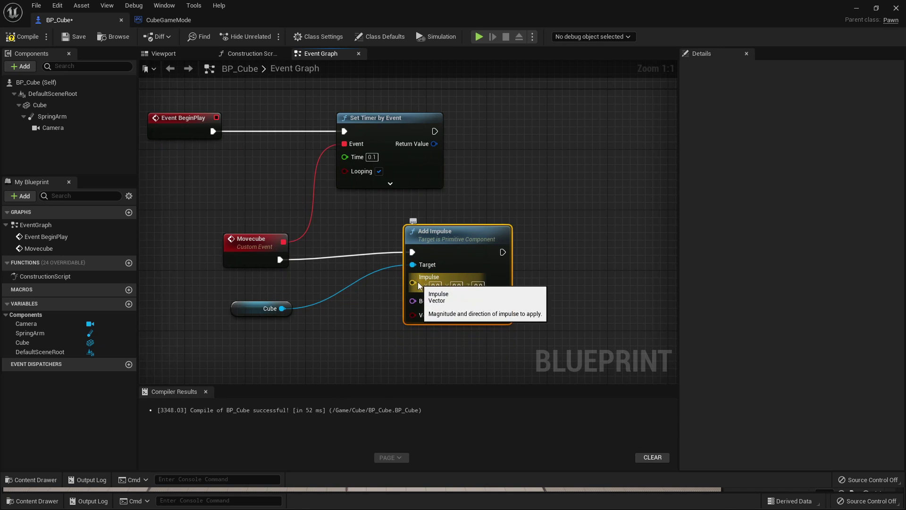
{"action": "right_click", "coordinate": [418, 286]}
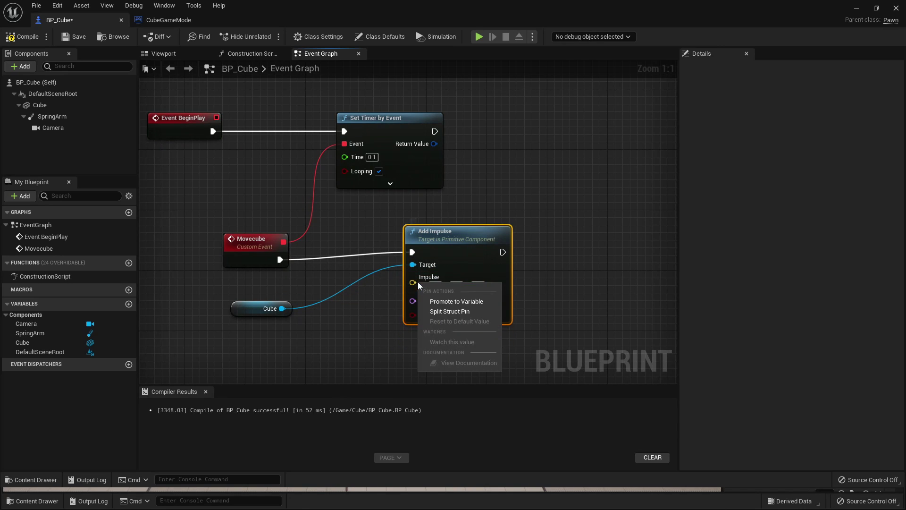
{"action": "left_click", "coordinate": [460, 312]}
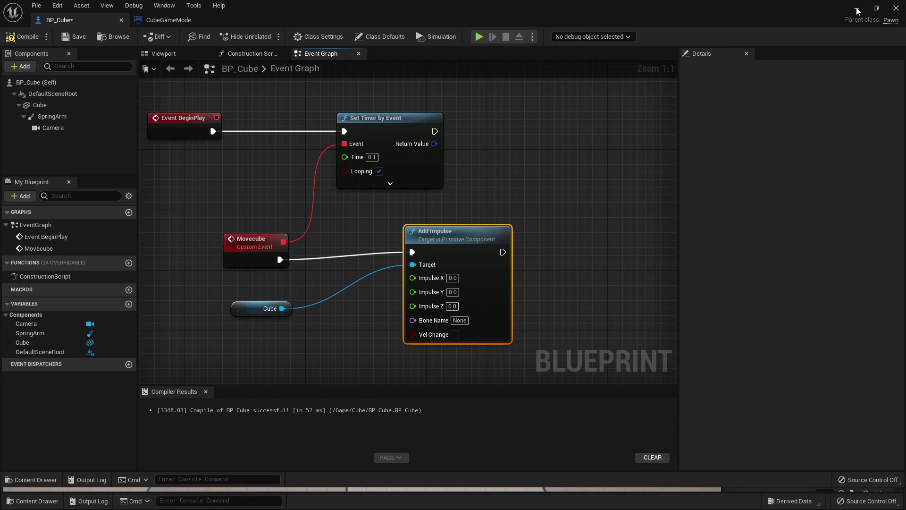
Move the PlayerStart in level1 along the X axis to 490, and return to the Event Graph of BP_Cube
{"action": "left_click", "coordinate": [858, 10]}
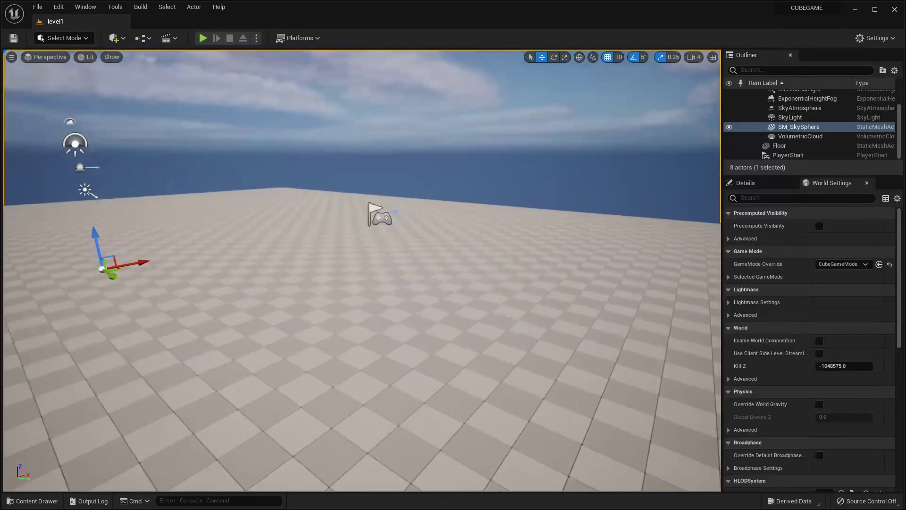
{"action": "left_click", "coordinate": [295, 201]}
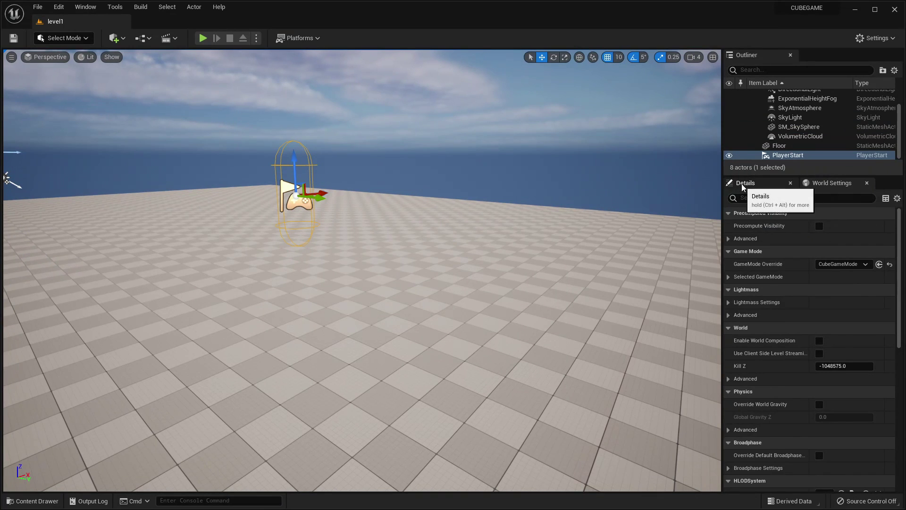
{"action": "key", "text": "f"}
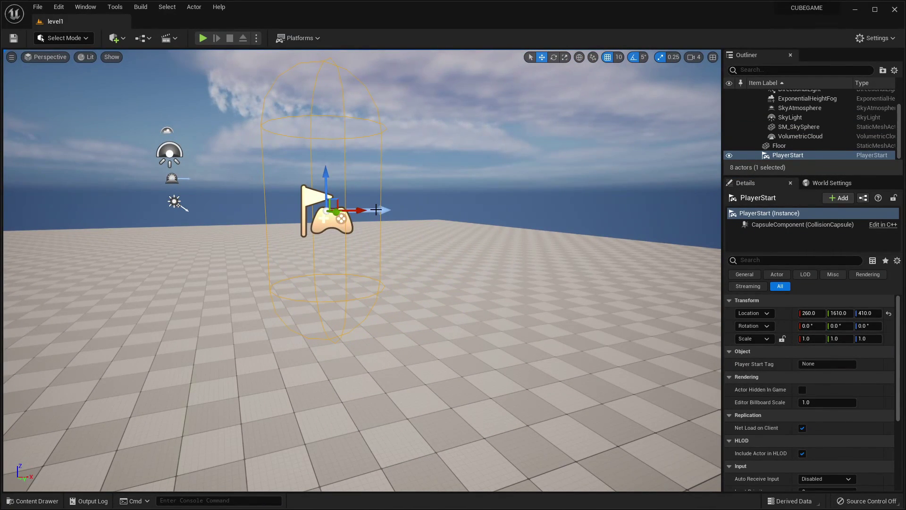
{"action": "left_click_drag", "start_coordinate": [361, 210], "coordinate": [587, 208]}
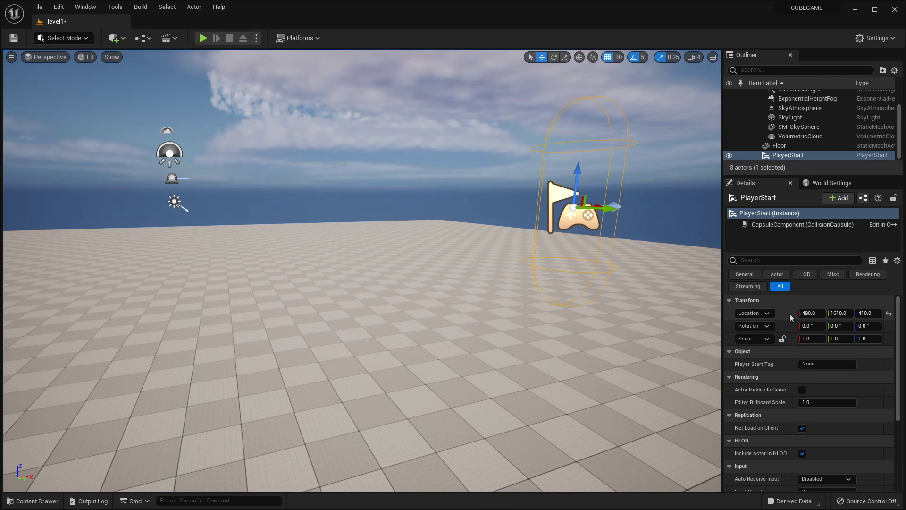
{"action": "left_click", "coordinate": [37, 500]}
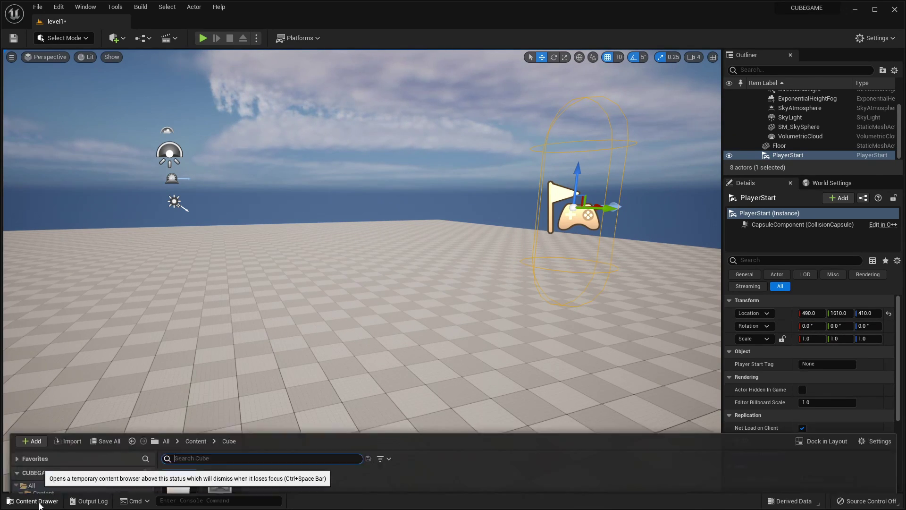
{"action": "double_click", "coordinate": [178, 352]}
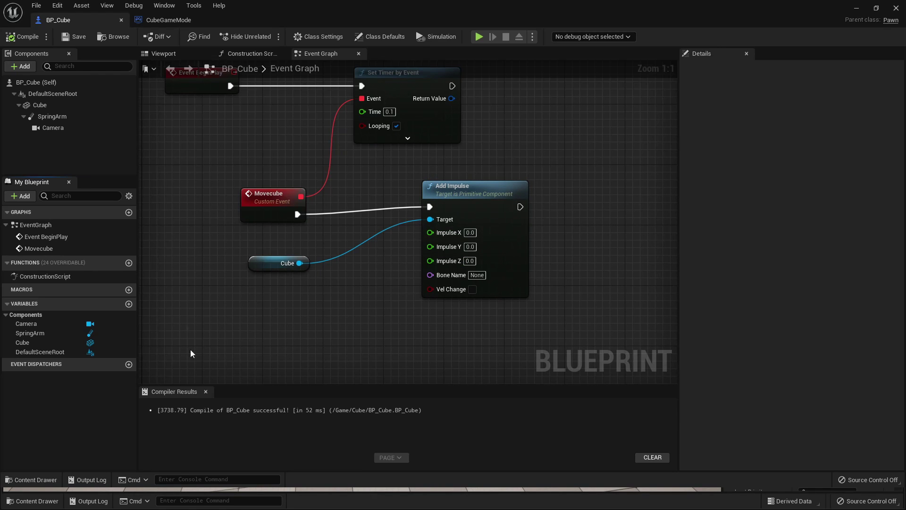
Create a Float variable named FowardForce in BP_Cube, compile the blueprint, and set the variable's default value to 100
{"action": "left_click", "coordinate": [128, 304]}
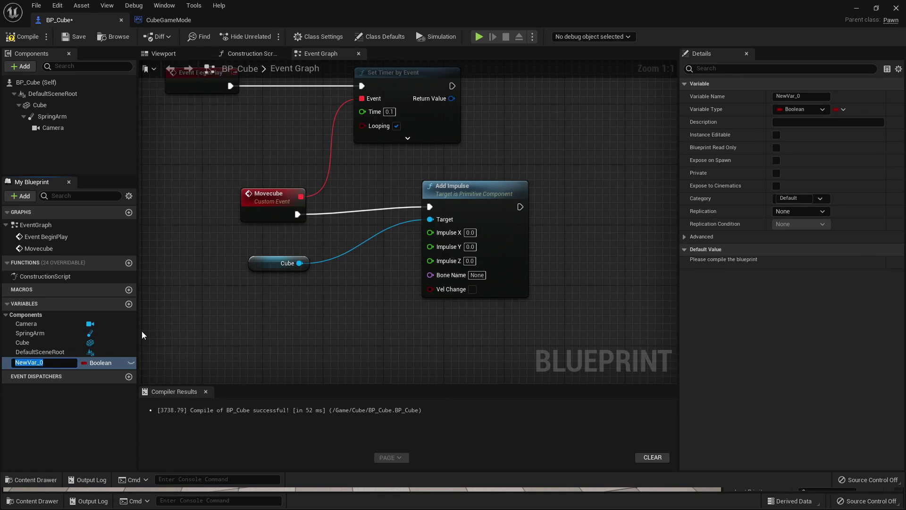
{"action": "type", "text": "FowardForce"}
{"action": "key", "text": "Return"}
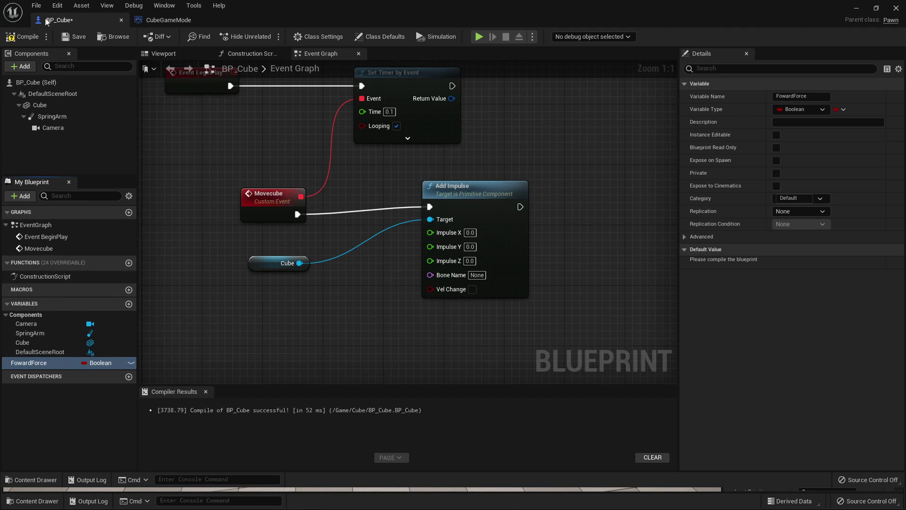
{"action": "left_click", "coordinate": [27, 35]}
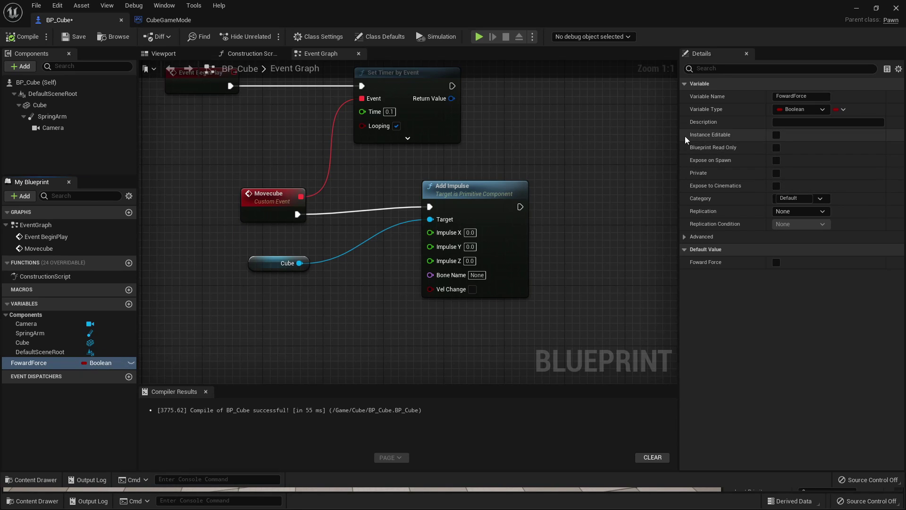
{"action": "left_click", "coordinate": [804, 110]}
{"action": "left_click", "coordinate": [787, 173]}
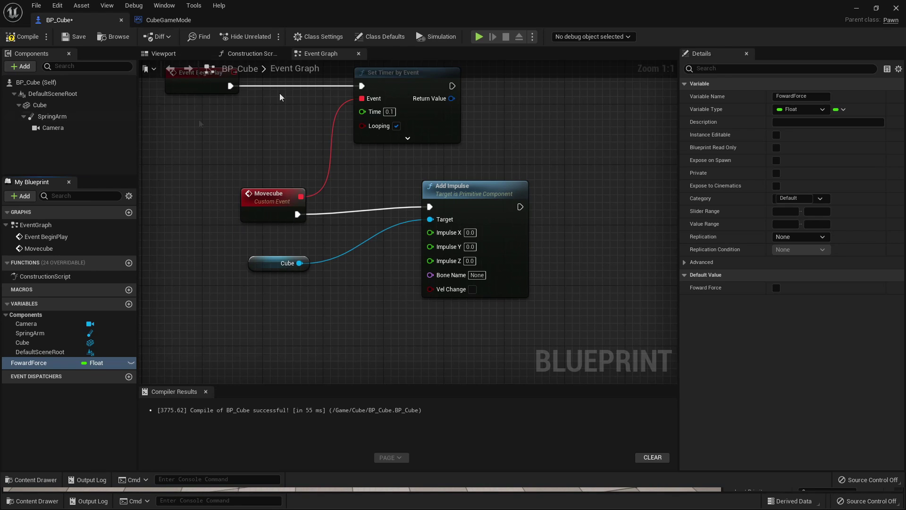
{"action": "left_click", "coordinate": [25, 38]}
{"action": "left_click", "coordinate": [780, 287]}
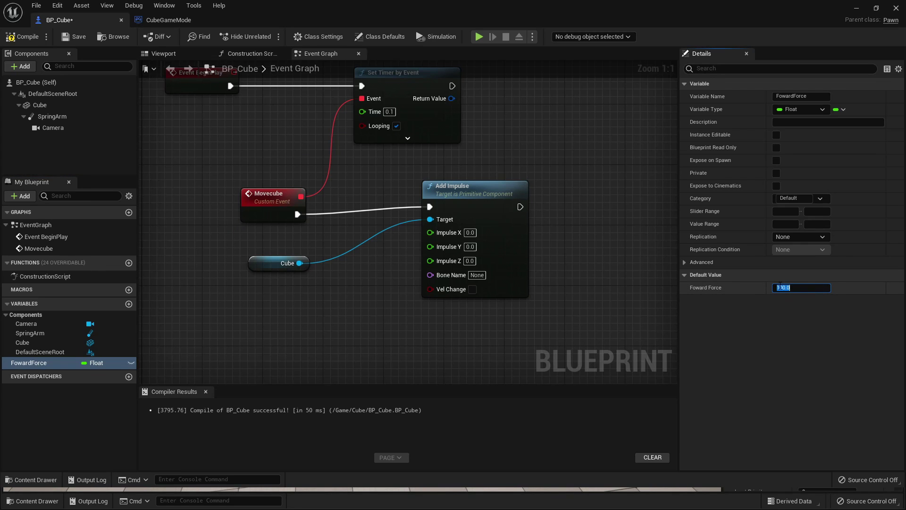
Feed the FowardForce value into Impulse X of the Add Impulse node, enable Vel Change, and compile BP_Cube
{"action": "left_click_drag", "start_coordinate": [73, 365], "coordinate": [257, 303]}
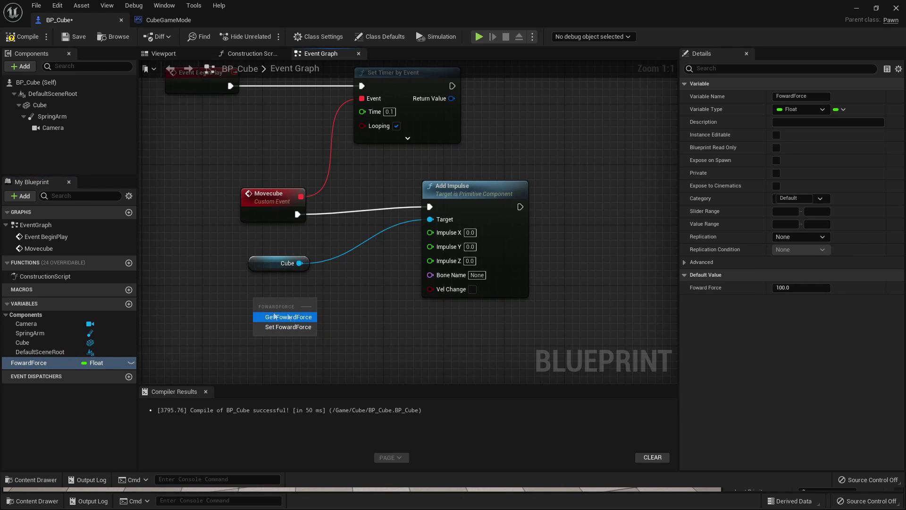
{"action": "left_click", "coordinate": [279, 316]}
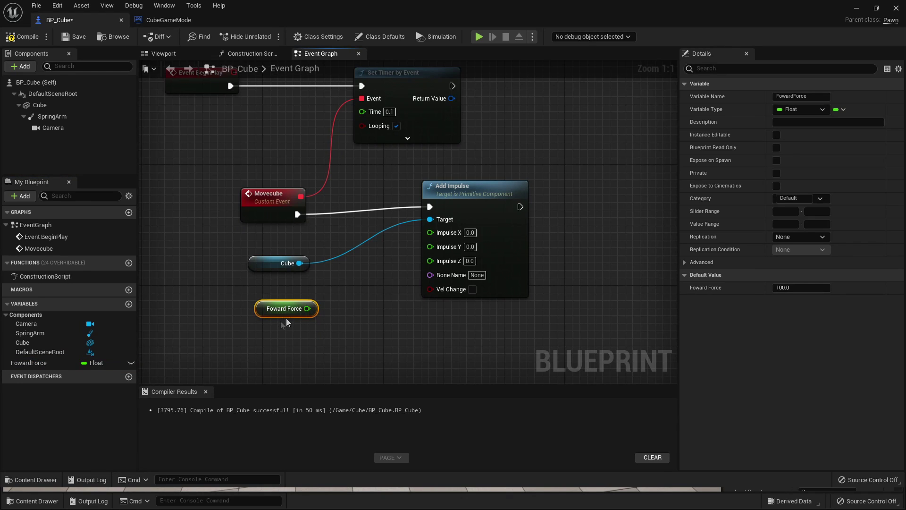
{"action": "left_click_drag", "start_coordinate": [260, 307], "coordinate": [455, 232]}
{"action": "key", "text": "F7"}
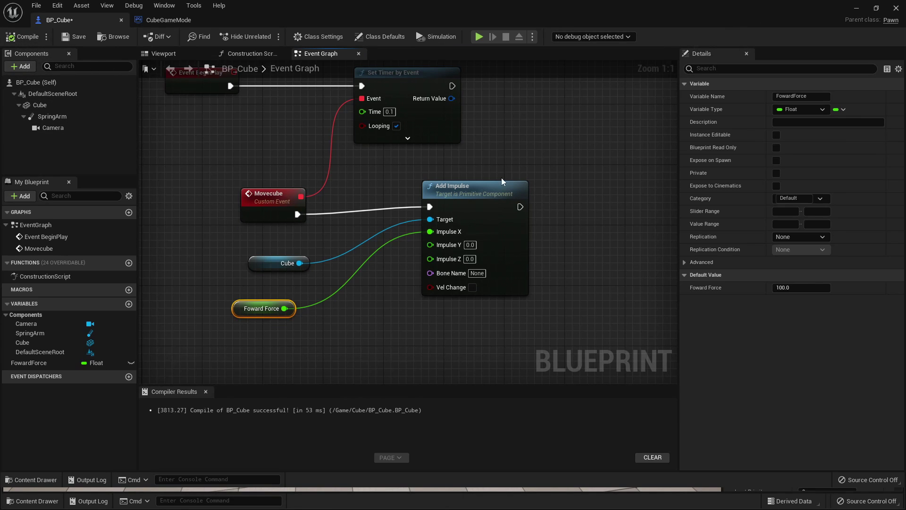
{"action": "left_click", "coordinate": [472, 287]}
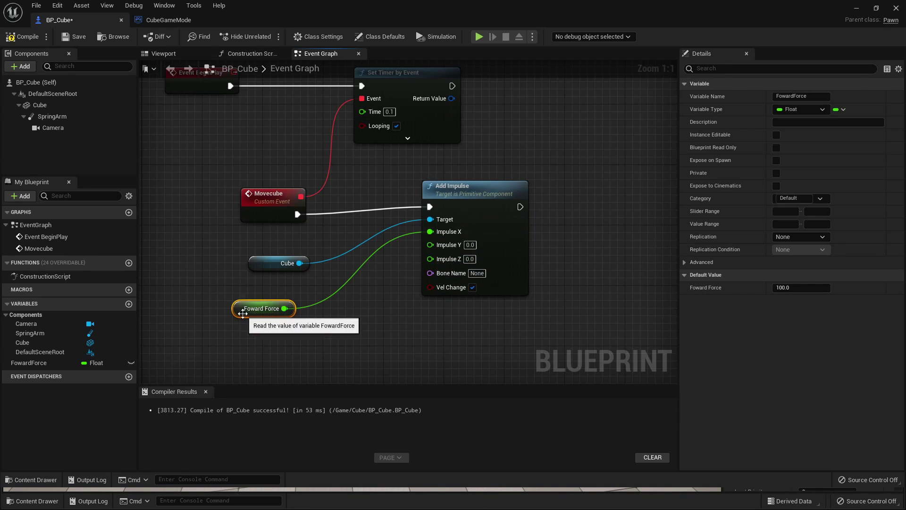
{"action": "left_click", "coordinate": [23, 36]}
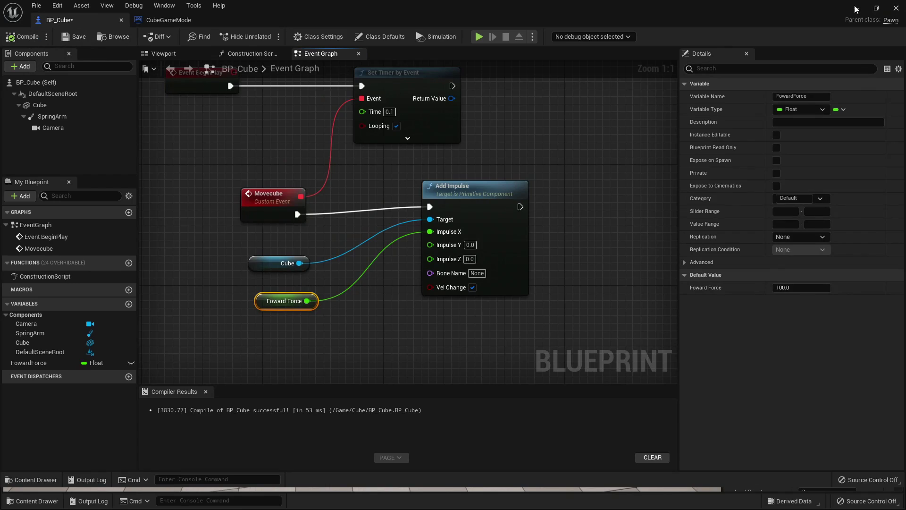
Play-test level1 to check how the cube moves under the forward impulse, and end the session
{"action": "left_click", "coordinate": [855, 8]}
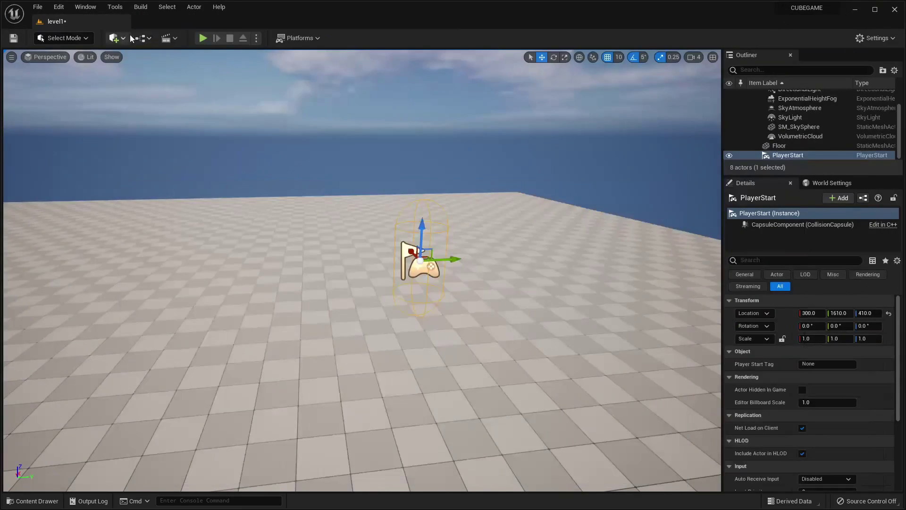
{"action": "left_click", "coordinate": [203, 38]}
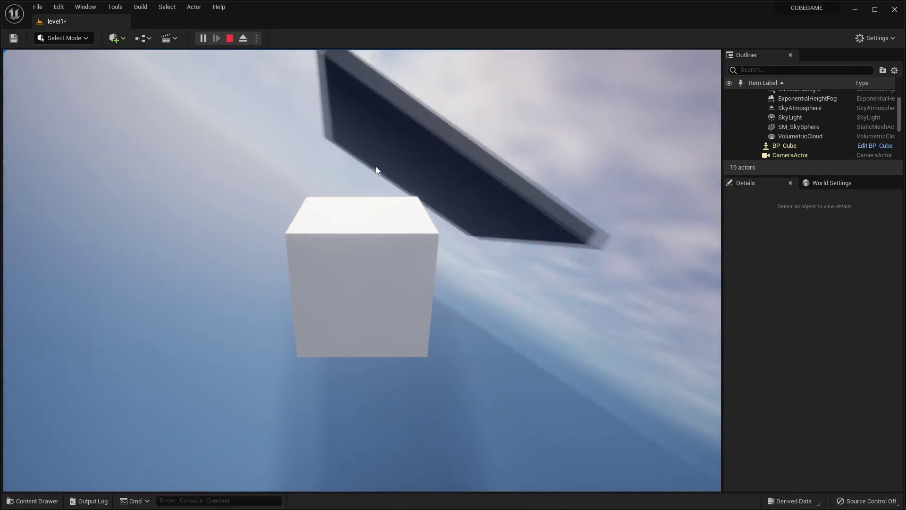
{"action": "key", "text": "Escape"}
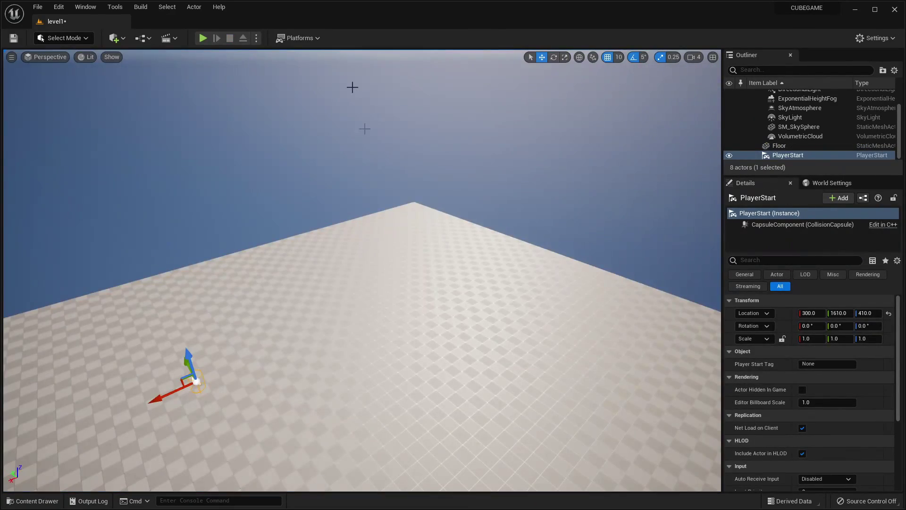
Reopen BP_Cube, set the default value of the FowardForce variable to 500, and compile the blueprint
{"action": "left_click", "coordinate": [47, 500]}
{"action": "double_click", "coordinate": [179, 354]}
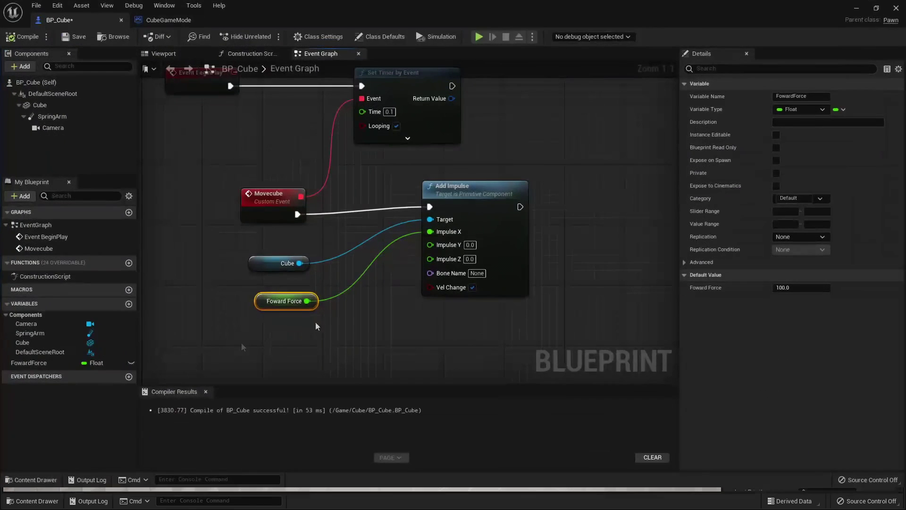
{"action": "left_click", "coordinate": [775, 288]}
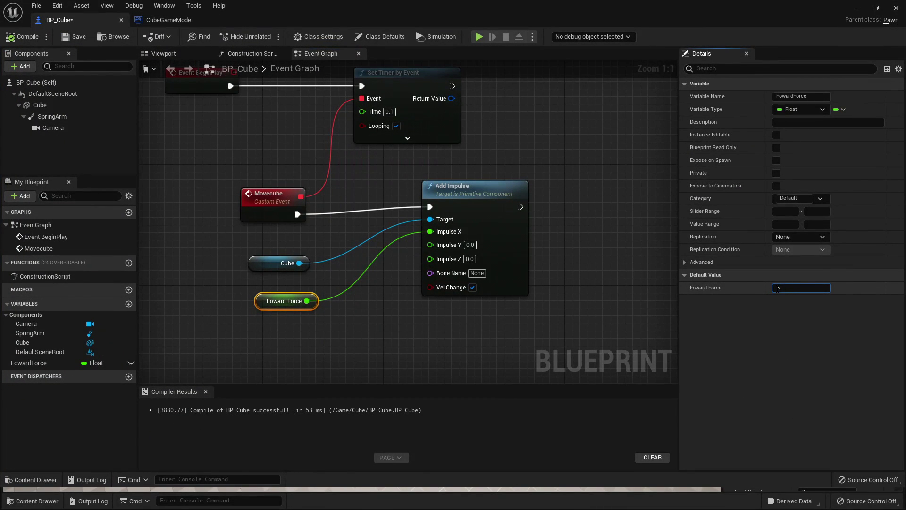
{"action": "left_click", "coordinate": [33, 37]}
Play-test level1 to check the cube's movement with a FowardForce of 500, and end the session
{"action": "left_click", "coordinate": [857, 9]}
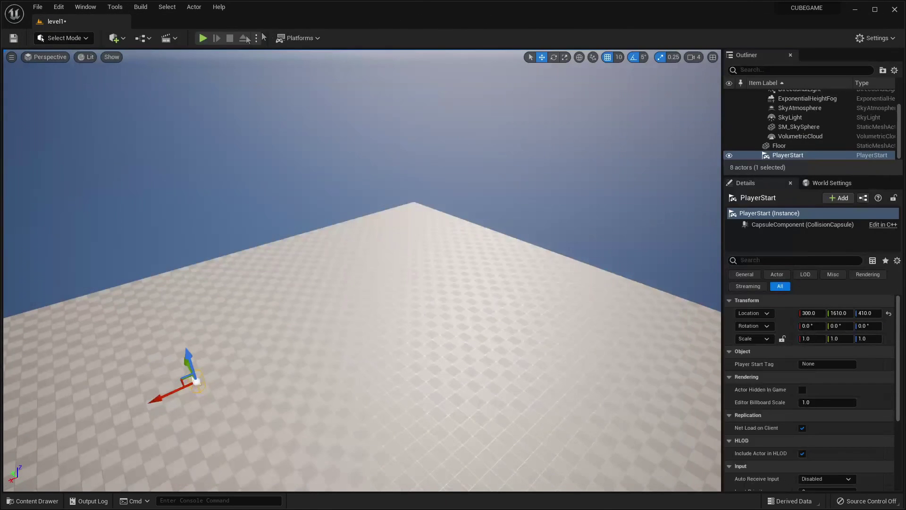
{"action": "left_click", "coordinate": [203, 38]}
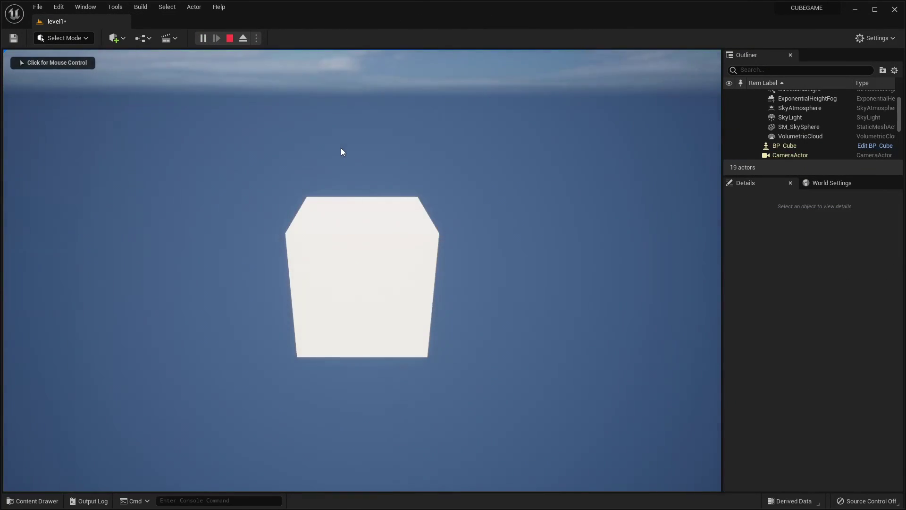
{"action": "key", "text": "Escape"}
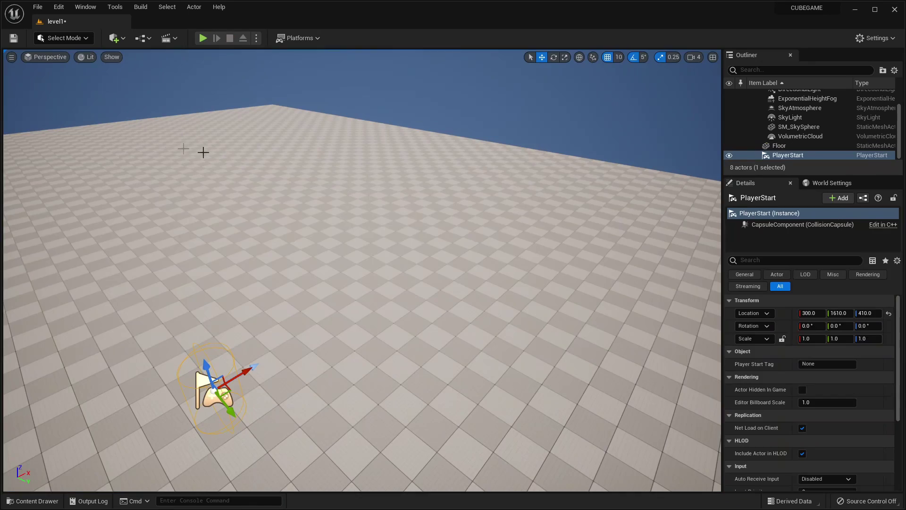
Make the FowardForce variable in BP_Cube instance editable and compile the blueprint
{"action": "left_click", "coordinate": [32, 501]}
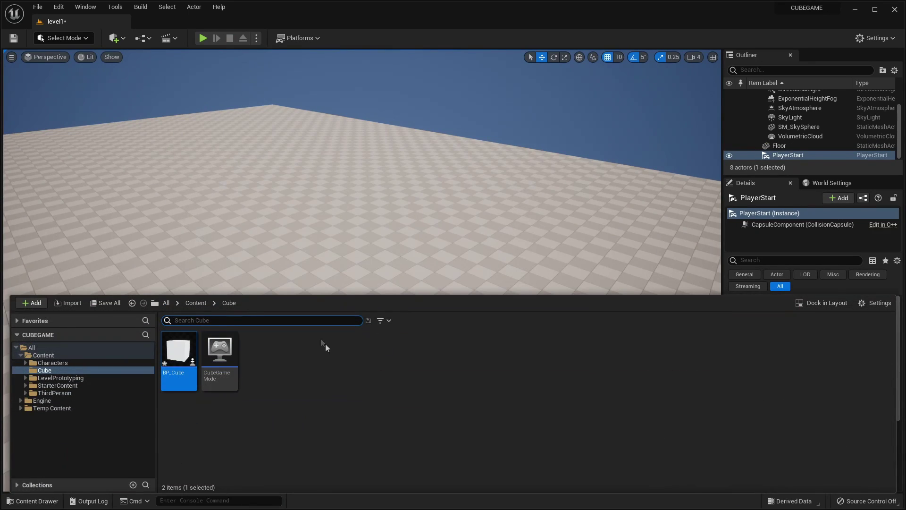
{"action": "double_click", "coordinate": [179, 355]}
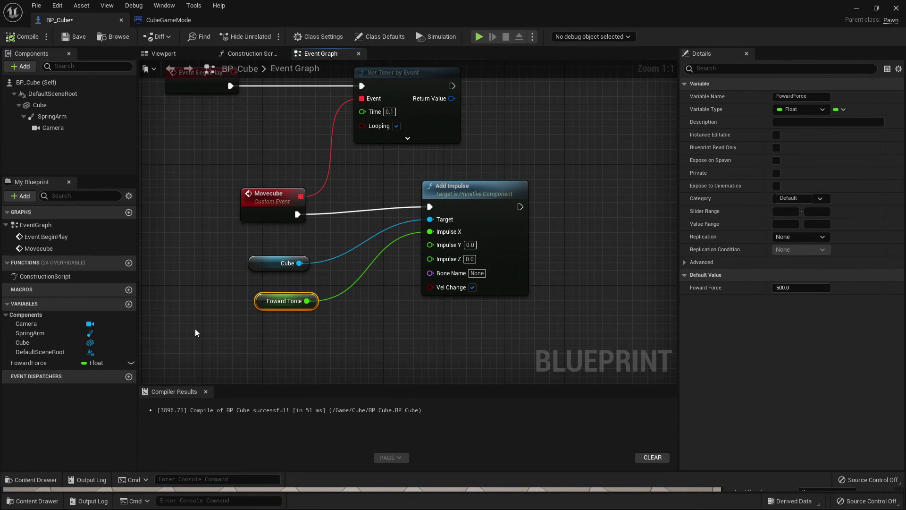
{"action": "left_click", "coordinate": [30, 362]}
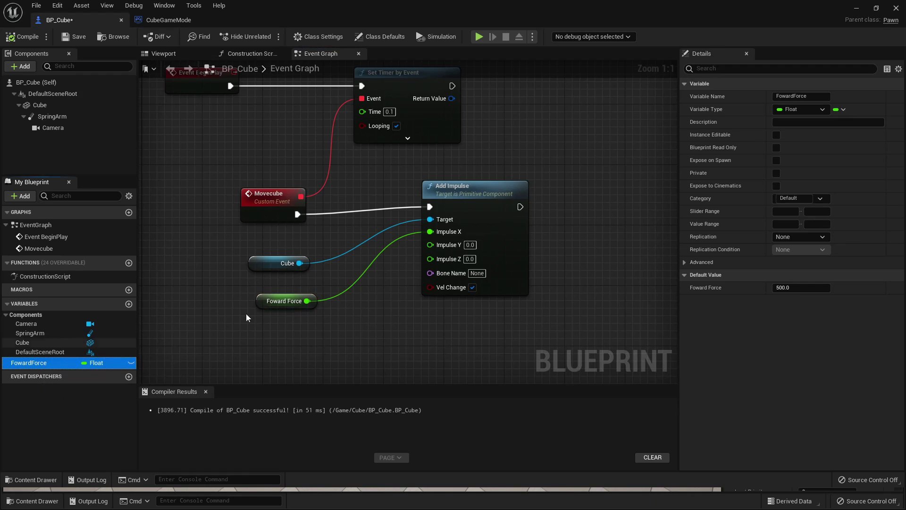
{"action": "left_click", "coordinate": [776, 135]}
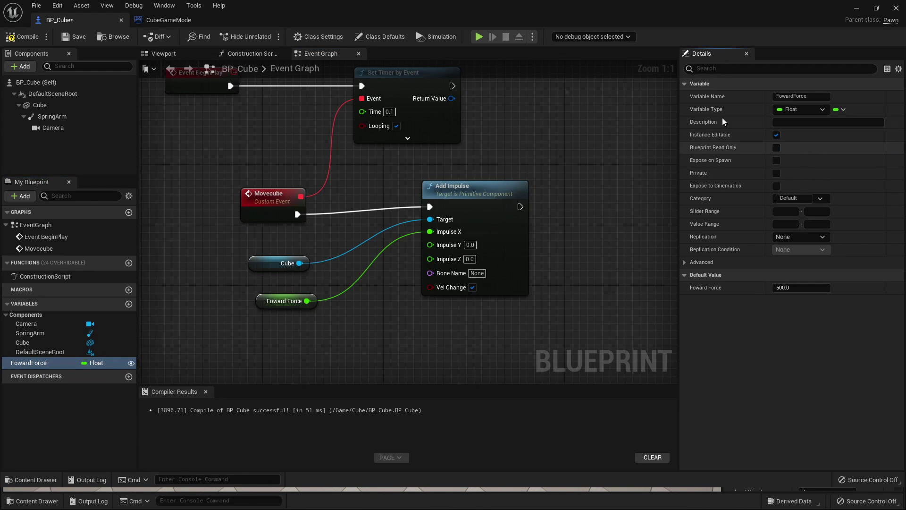
{"action": "left_click", "coordinate": [19, 37]}
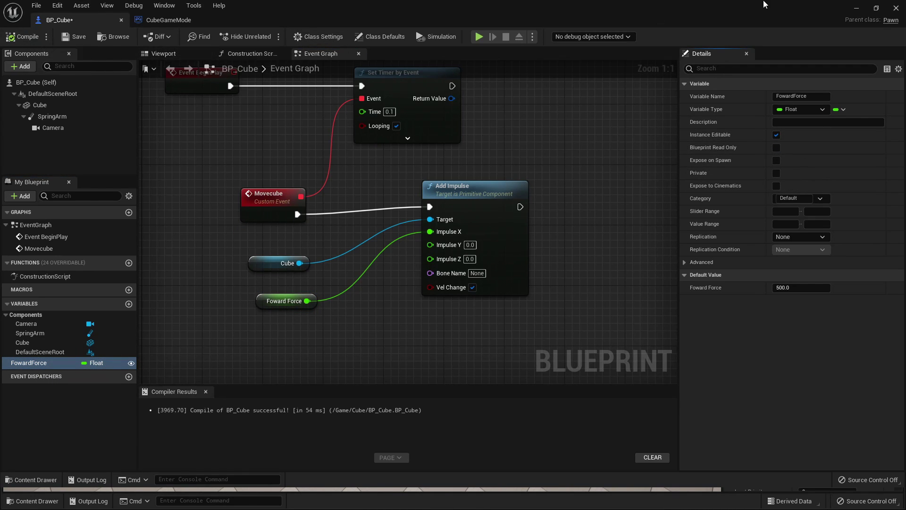
Return to level1 and delete the PlayerStart actor from the level
{"action": "left_click", "coordinate": [856, 11]}
{"action": "left_click_drag", "start_coordinate": [151, 376], "coordinate": [338, 259]}
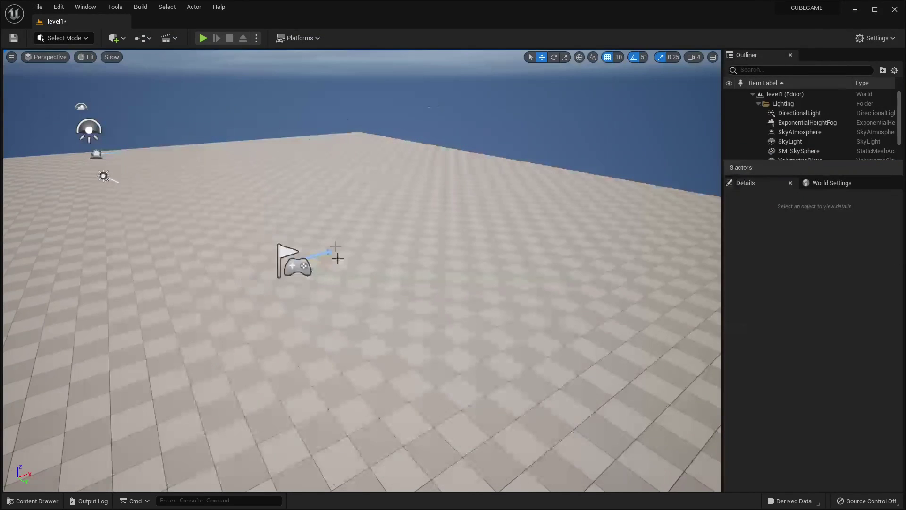
{"action": "left_click", "coordinate": [294, 263]}
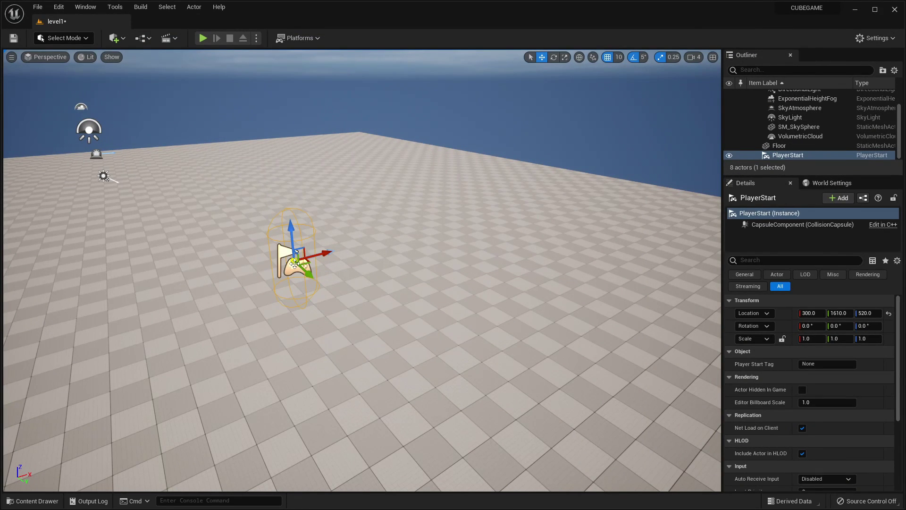
{"action": "key", "text": "Delete"}
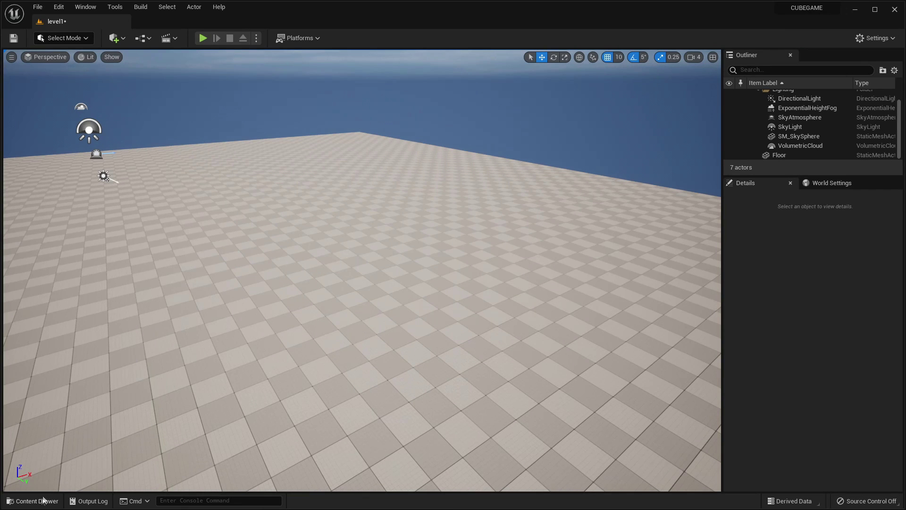
Place BP_Cube on the floor of level1 with Auto Possess Player set to Player 0, and play-test the level
{"action": "left_click", "coordinate": [43, 500]}
{"action": "left_click_drag", "start_coordinate": [178, 370], "coordinate": [290, 301]}
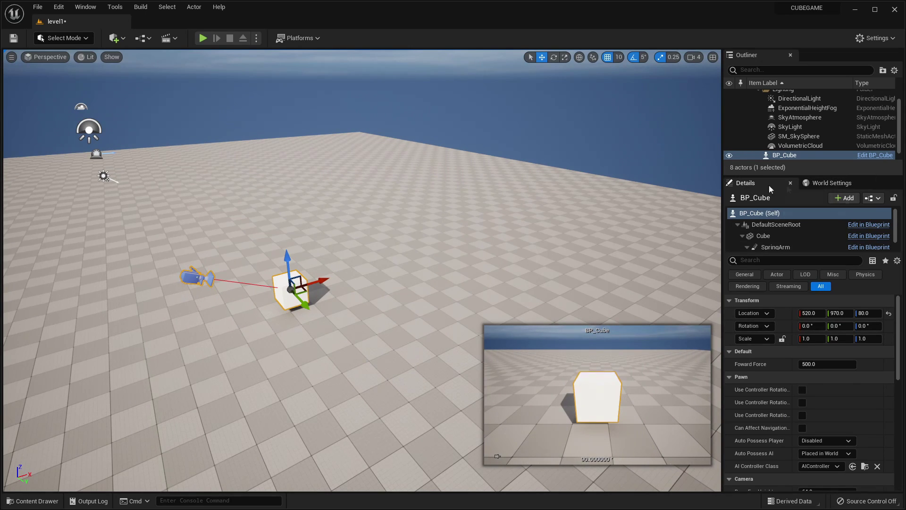
{"action": "scroll", "coordinate": [856, 359], "scroll_direction": "down", "scroll_amount": 2}
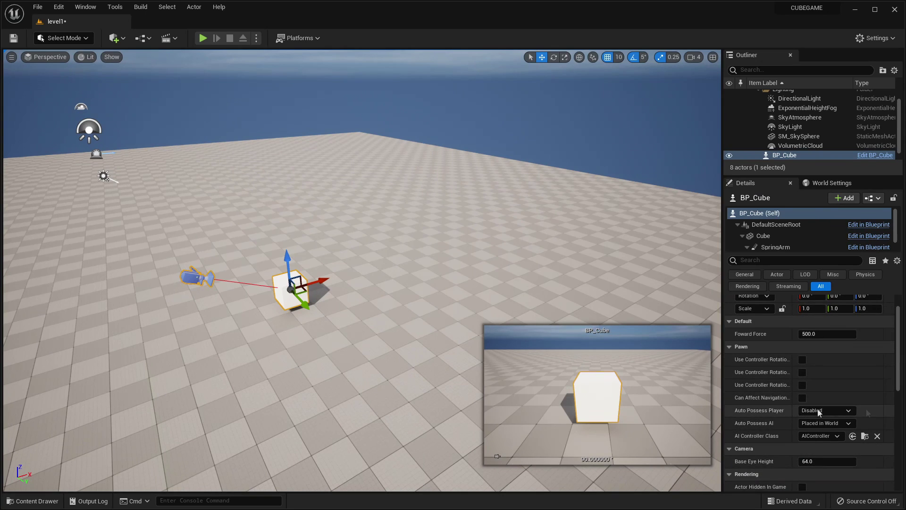
{"action": "left_click", "coordinate": [840, 410]}
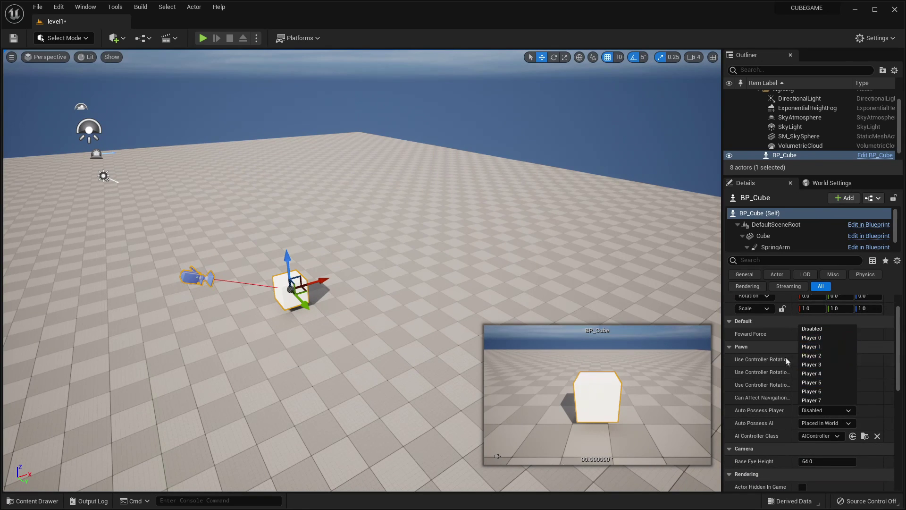
{"action": "left_click", "coordinate": [822, 338]}
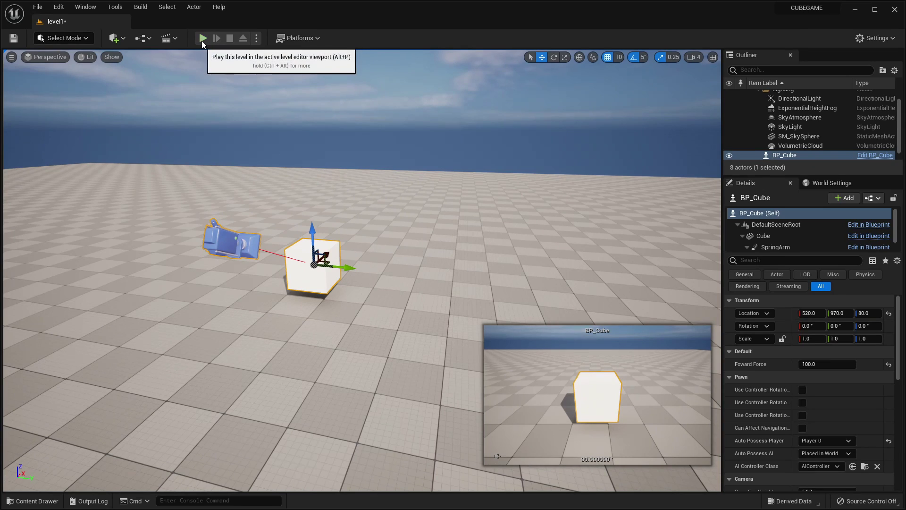
{"action": "left_click", "coordinate": [202, 39]}
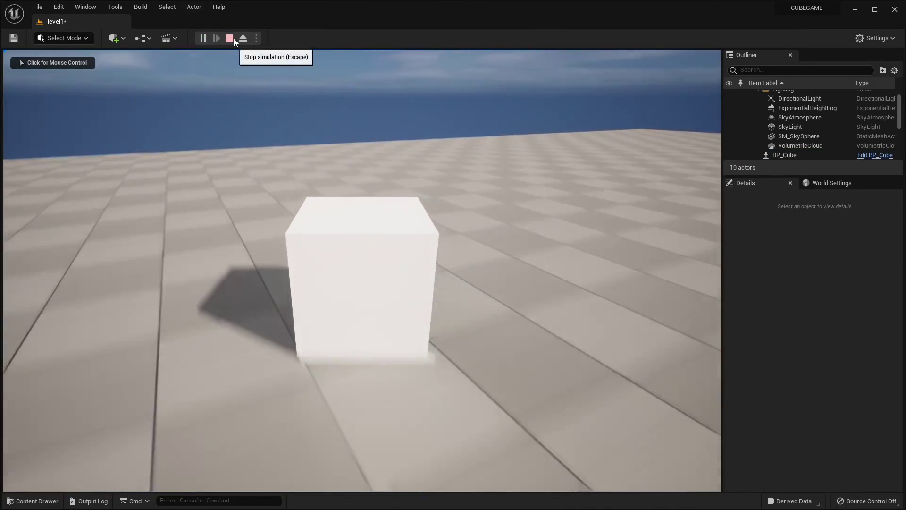
{"action": "left_click", "coordinate": [230, 38]}
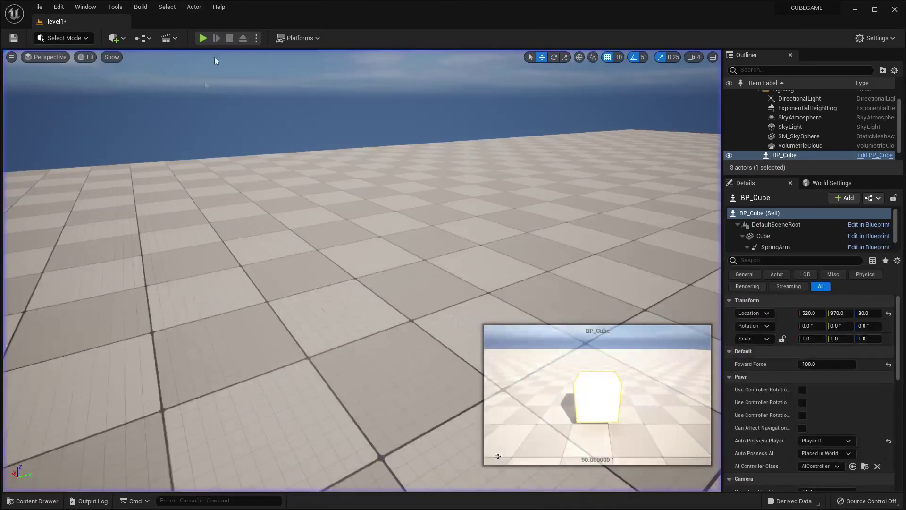
Disable Motion Blur in the project settings, and play-test level1 again to check the moving cube
{"action": "left_click", "coordinate": [58, 6]}
{"action": "left_click", "coordinate": [120, 150]}
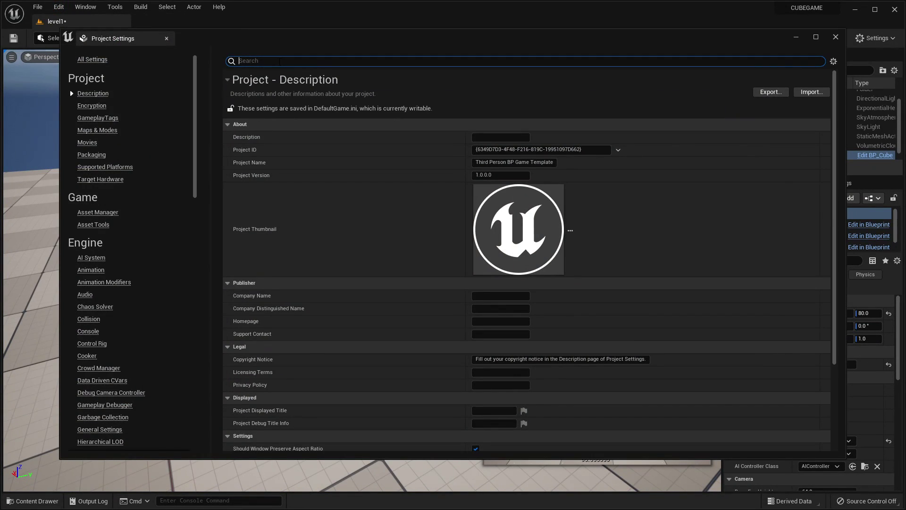
{"action": "type", "text": "mot"}
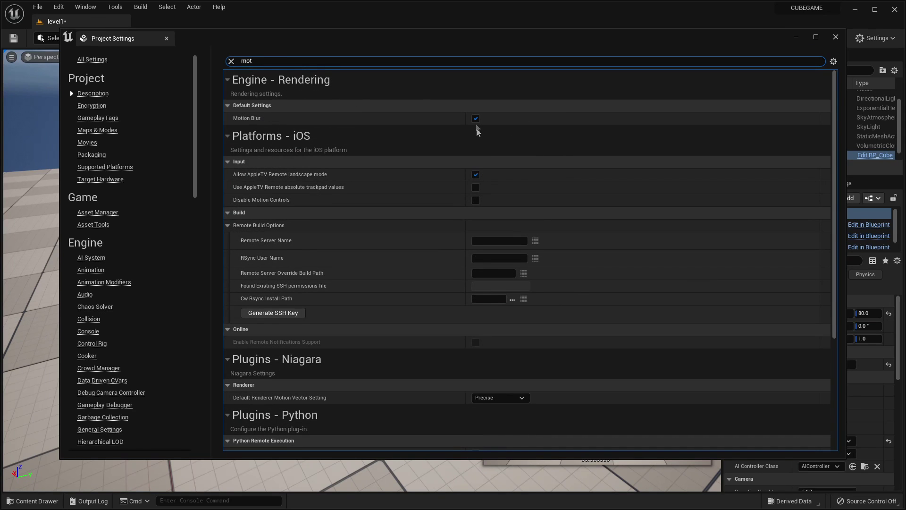
{"action": "left_click", "coordinate": [476, 119]}
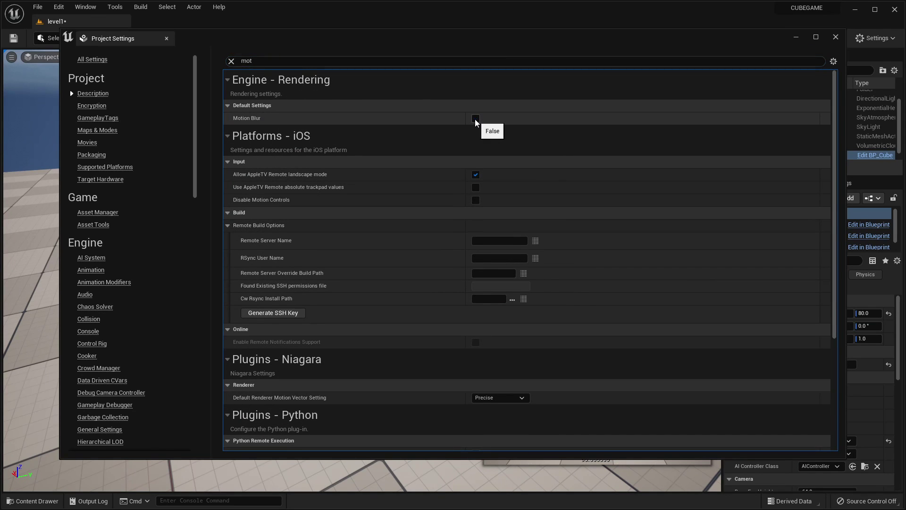
{"action": "left_click", "coordinate": [835, 37]}
{"action": "left_click", "coordinate": [203, 38]}
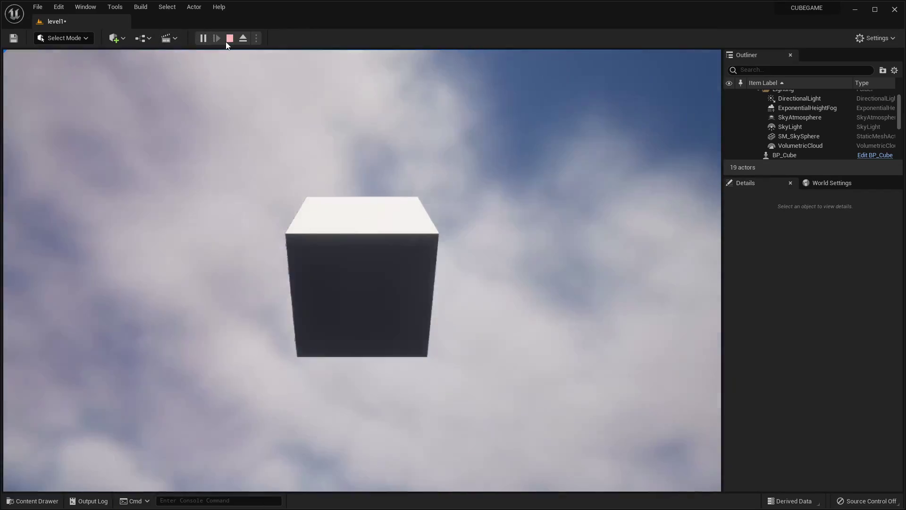
{"action": "left_click", "coordinate": [230, 38]}
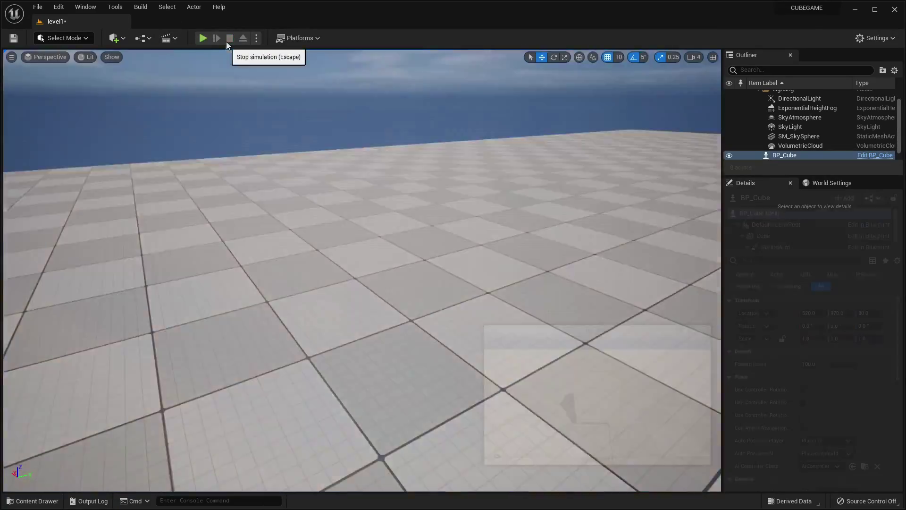
Lock the Y and Z rotation of the Cube component in BP_Cube's physics constraints, and compile the blueprint
{"action": "left_click", "coordinate": [33, 501]}
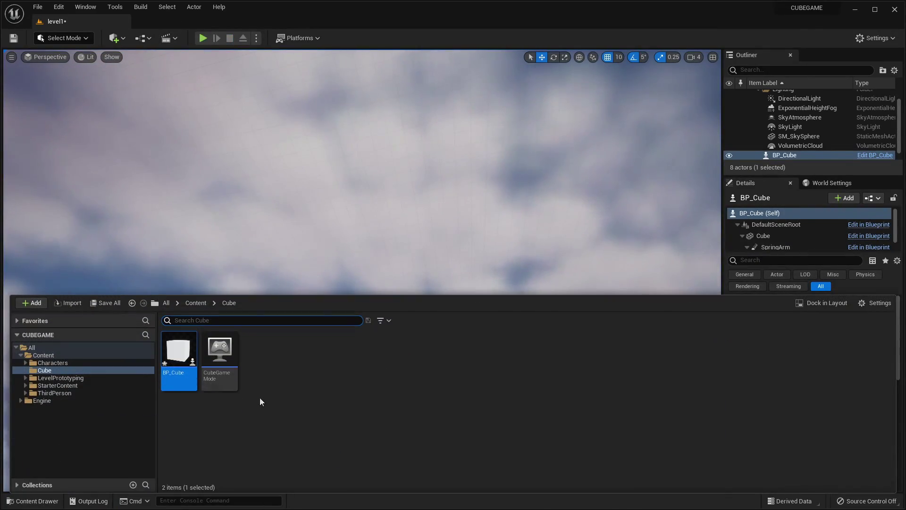
{"action": "double_click", "coordinate": [179, 370]}
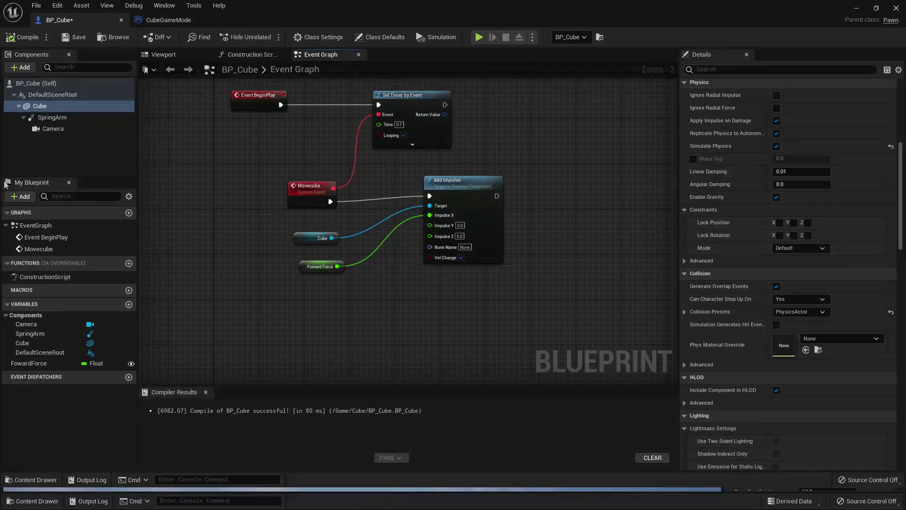
{"action": "left_click", "coordinate": [42, 106]}
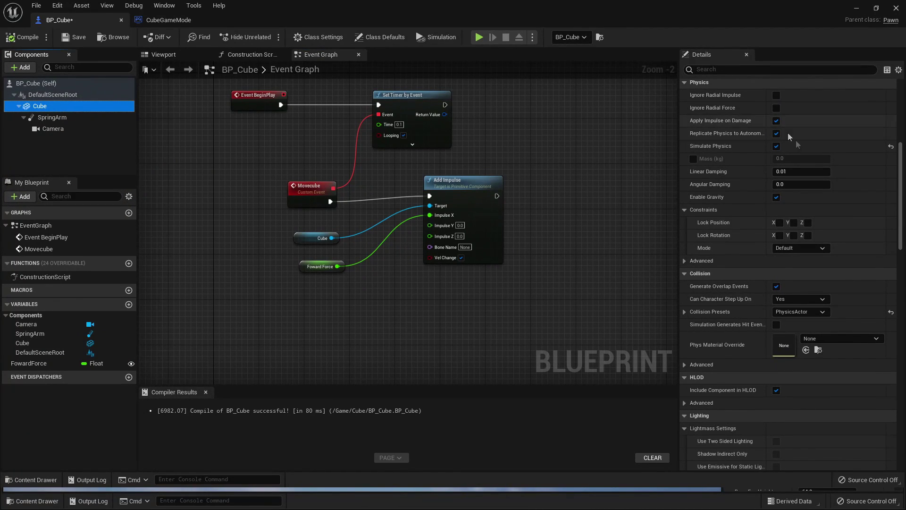
{"action": "scroll", "coordinate": [812, 148], "scroll_direction": "up", "scroll_amount": 5}
{"action": "scroll", "coordinate": [811, 148], "scroll_direction": "down", "scroll_amount": 5}
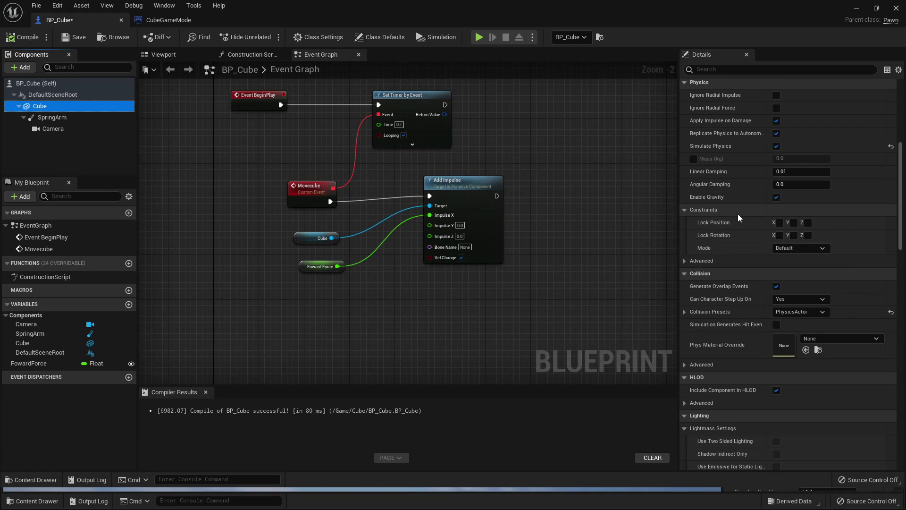
{"action": "left_click", "coordinate": [794, 235]}
{"action": "left_click", "coordinate": [808, 235]}
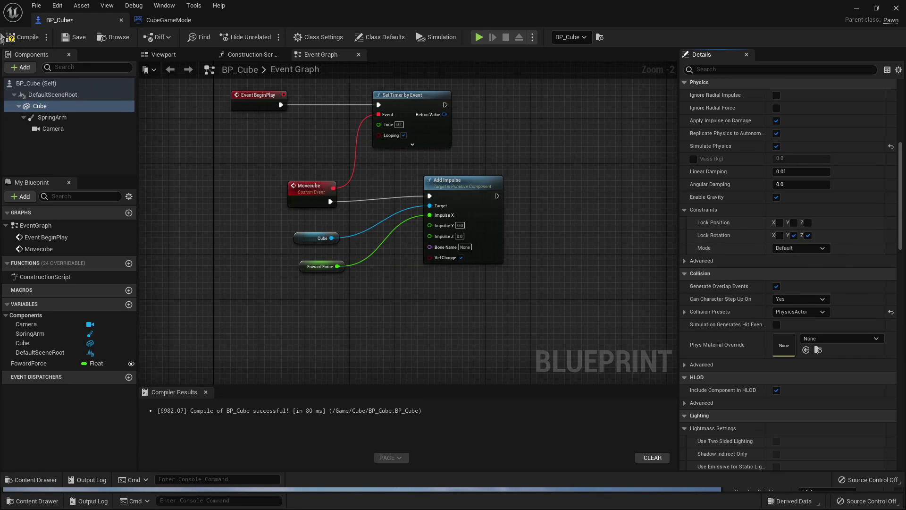
{"action": "left_click", "coordinate": [19, 37]}
Play-test level1 to check the cube's movement with its rotation locked, and end the session
{"action": "left_click", "coordinate": [857, 9]}
{"action": "right_click_drag", "start_coordinate": [560, 182], "coordinate": [571, 278]}
{"action": "left_click", "coordinate": [203, 39]}
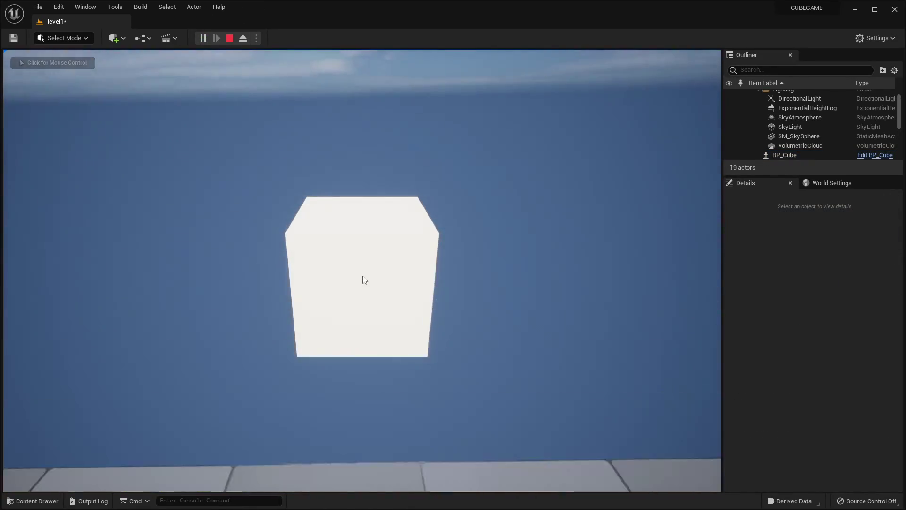
{"action": "key", "text": "Escape"}
{"action": "key", "text": "f"}
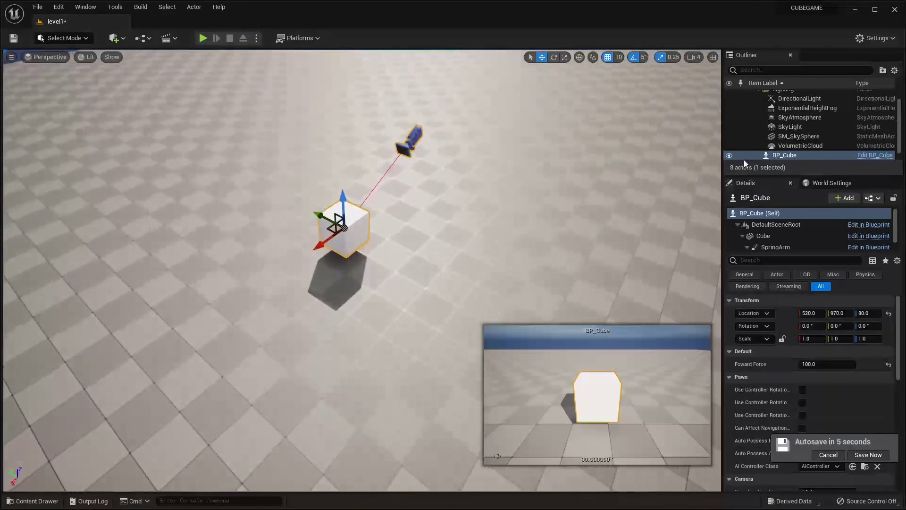
Open BP_Cube's Viewport and set the SpringArm's Target Arm Length to 400
{"action": "left_click", "coordinate": [878, 154]}
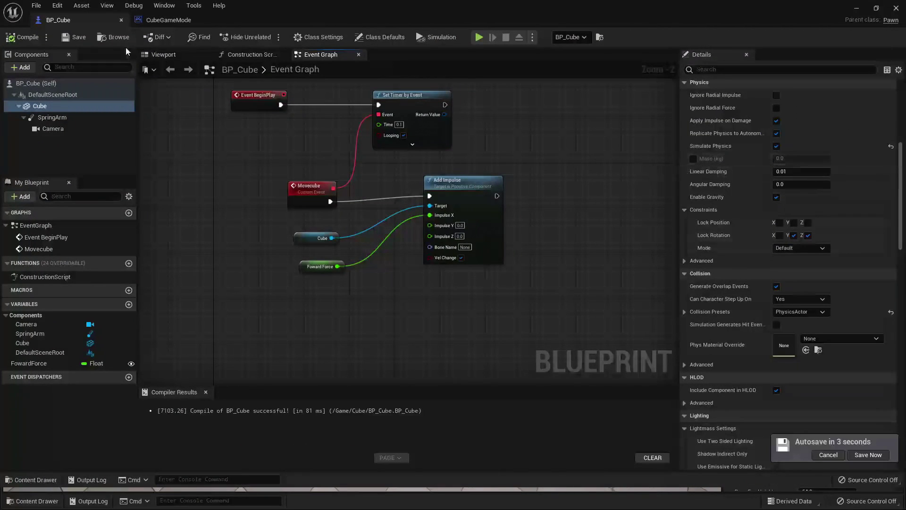
{"action": "left_click", "coordinate": [163, 54]}
{"action": "left_click", "coordinate": [52, 118]}
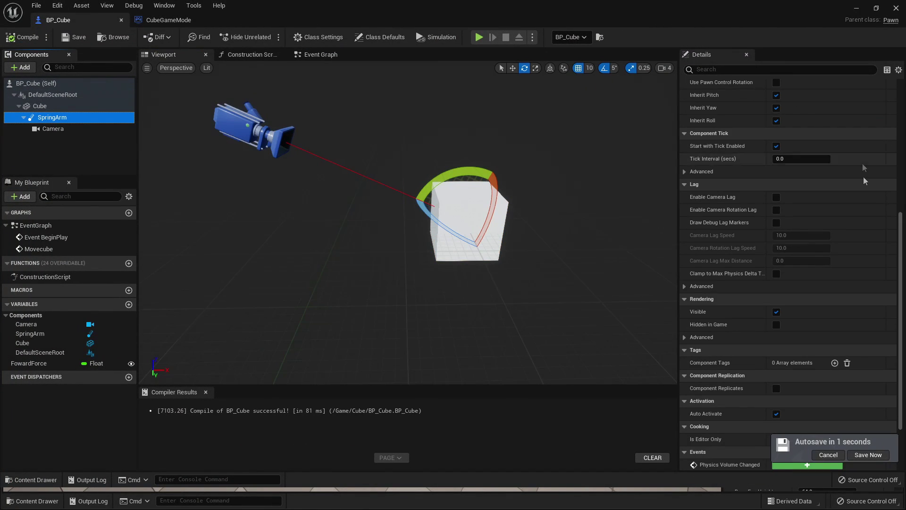
{"action": "scroll", "coordinate": [776, 284], "scroll_direction": "up", "scroll_amount": 5}
{"action": "left_click", "coordinate": [784, 162]}
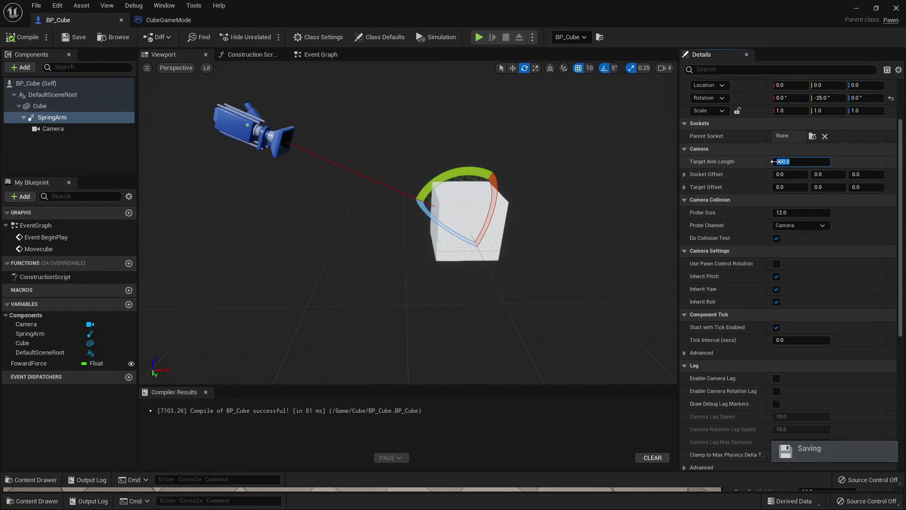
{"action": "type", "text": "400"}
{"action": "key", "text": "Return"}
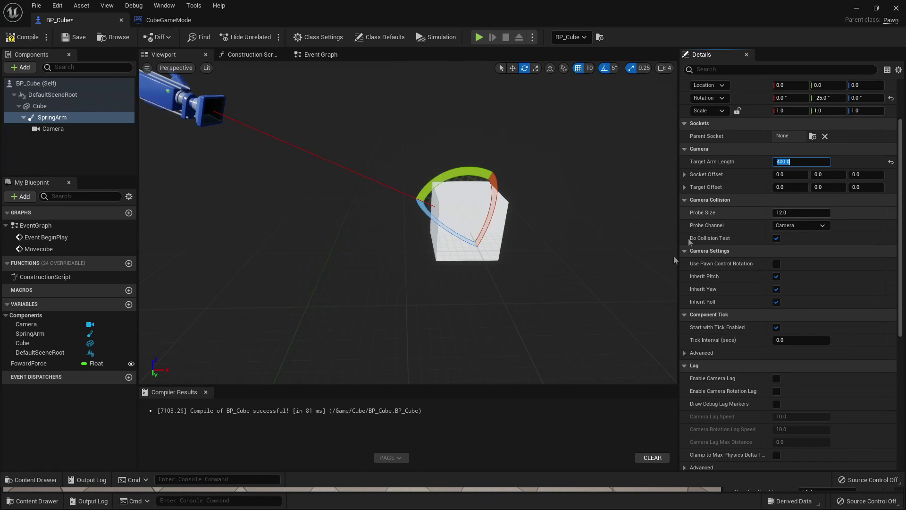
Set the Linear Damping of BP_Cube's Cube component to 0
{"action": "left_click", "coordinate": [72, 107]}
{"action": "scroll", "coordinate": [849, 279], "scroll_direction": "down", "scroll_amount": 4}
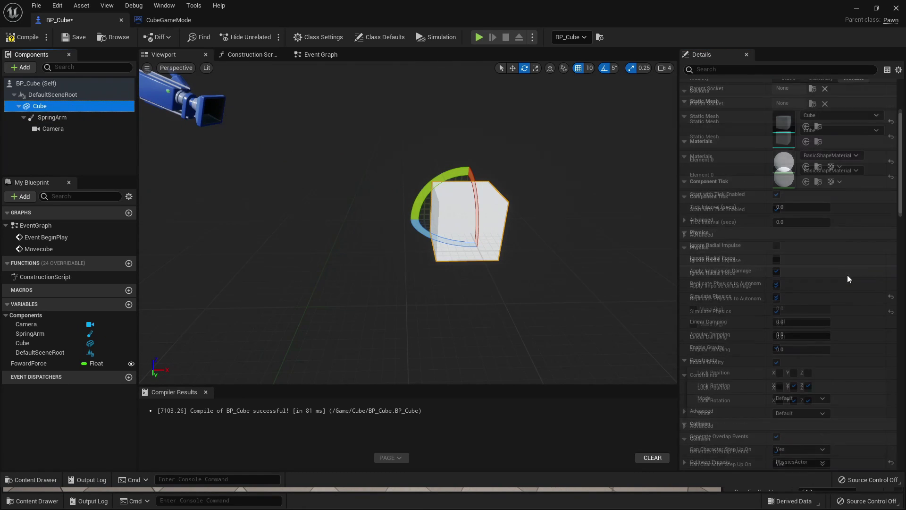
{"action": "left_click", "coordinate": [788, 294]}
{"action": "type", "text": "0"}
{"action": "key", "text": "Return"}
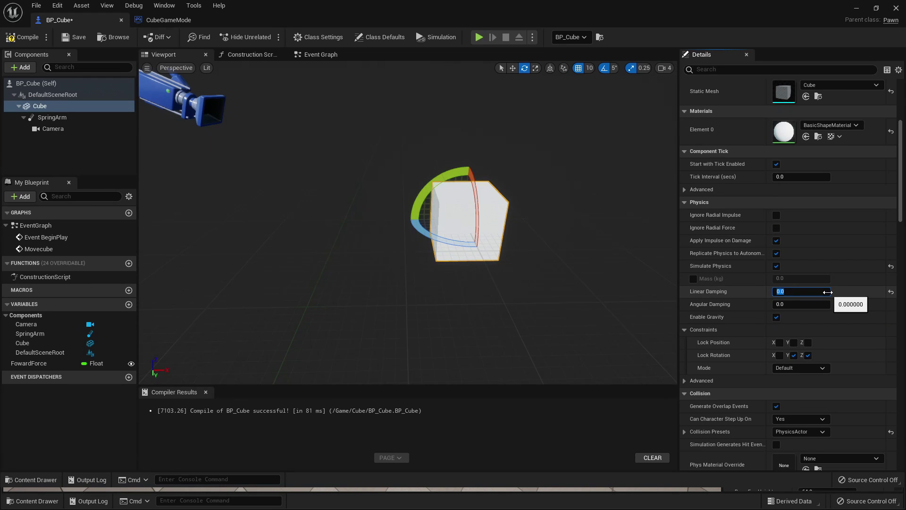
Create a Physical Material named CubePhysicsMaterial in the project's Cube folder
{"action": "left_click", "coordinate": [857, 9]}
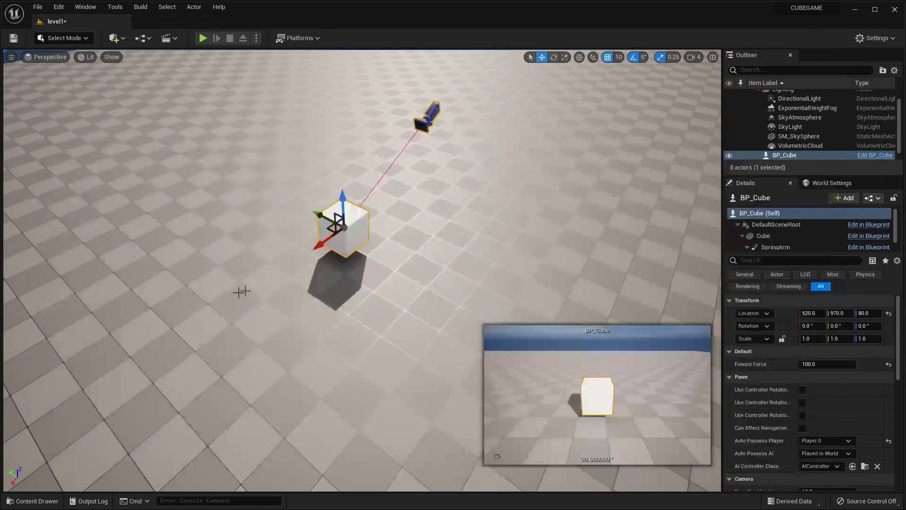
{"action": "key", "text": "f"}
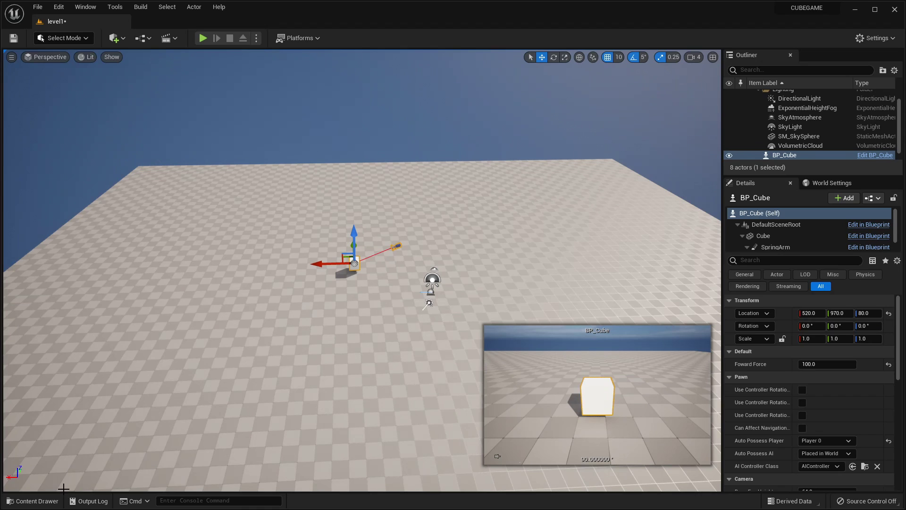
{"action": "left_click", "coordinate": [34, 501]}
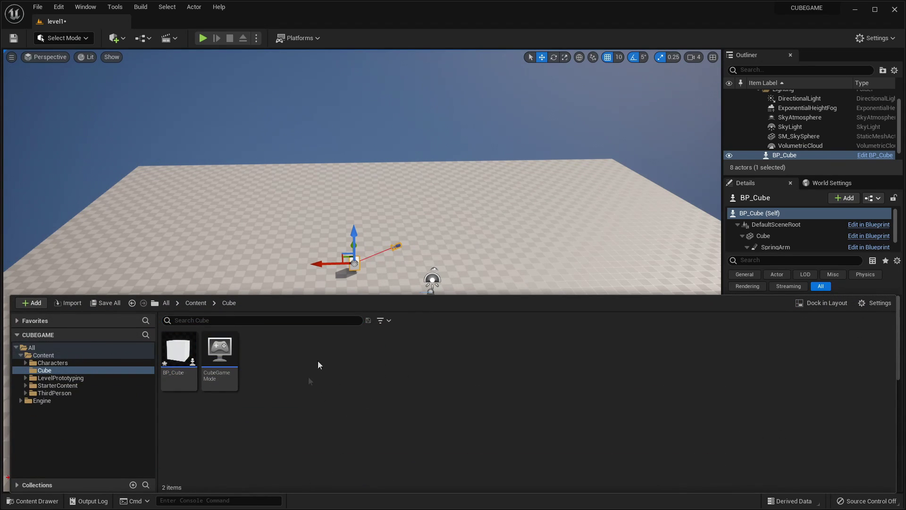
{"action": "right_click", "coordinate": [304, 401]}
{"action": "mouse_move", "coordinate": [350, 358]}
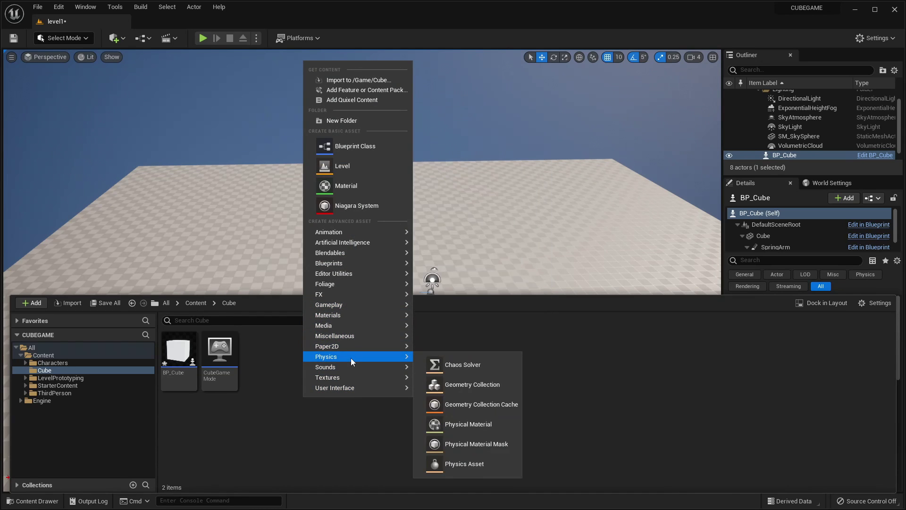
{"action": "left_click", "coordinate": [486, 425]}
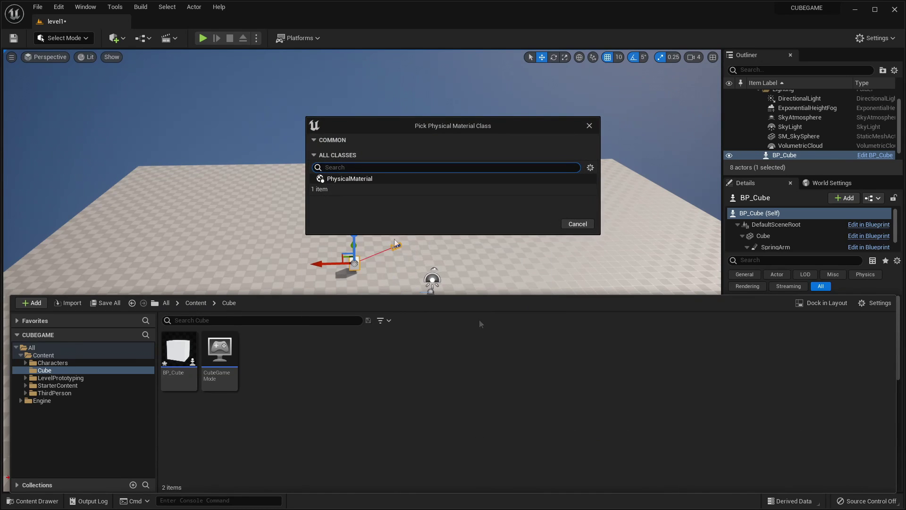
{"action": "left_click", "coordinate": [541, 224]}
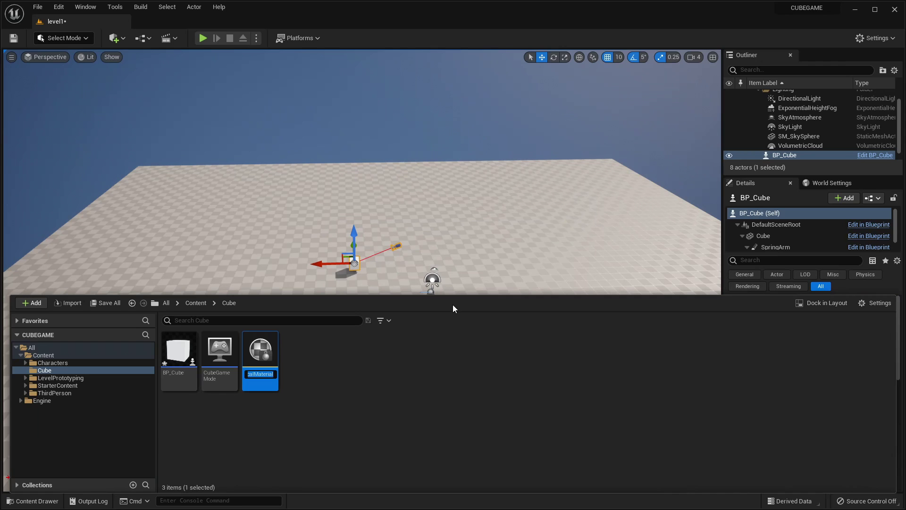
{"action": "type", "text": "CubePhysicsMaterial"}
{"action": "key", "text": "Return"}
Open CubePhysicsMaterial, set its Friction to 0, and save the asset
{"action": "double_click", "coordinate": [277, 358]}
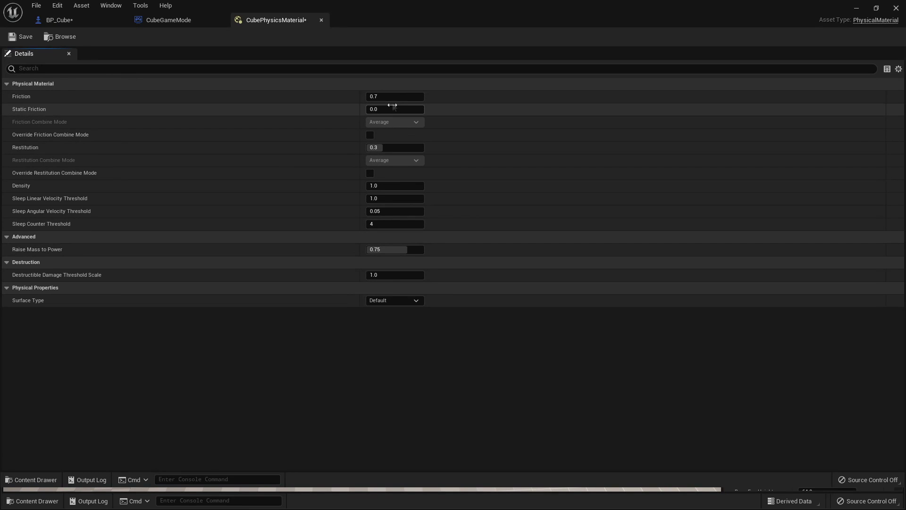
{"action": "left_click", "coordinate": [393, 96]}
{"action": "type", "text": "0"}
{"action": "key", "text": "Return"}
{"action": "left_click", "coordinate": [16, 37]}
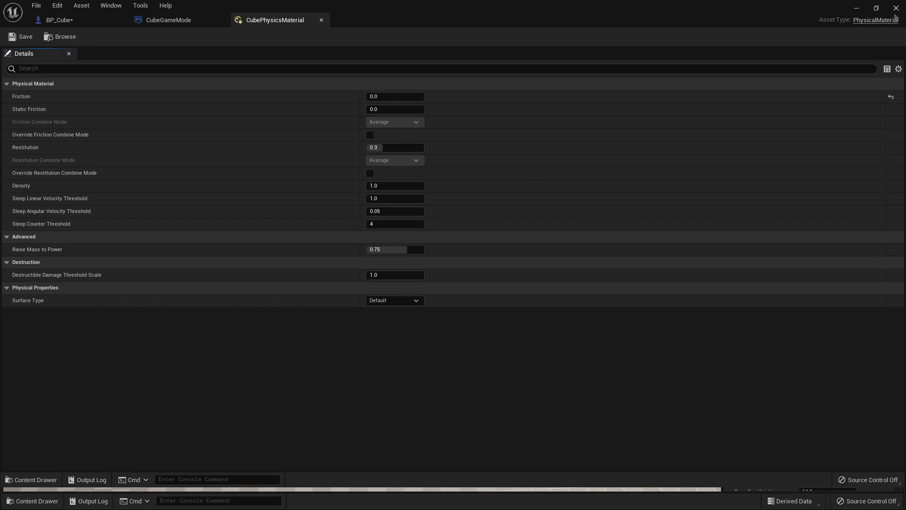
Assign CubePhysicsMaterial as the Phys Material Override of the Floor in level1
{"action": "left_click", "coordinate": [855, 8]}
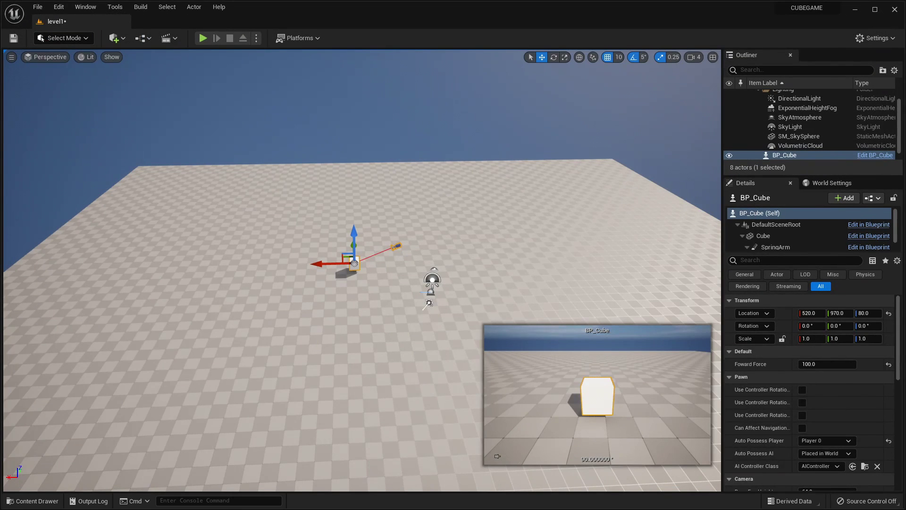
{"action": "left_click", "coordinate": [315, 229]}
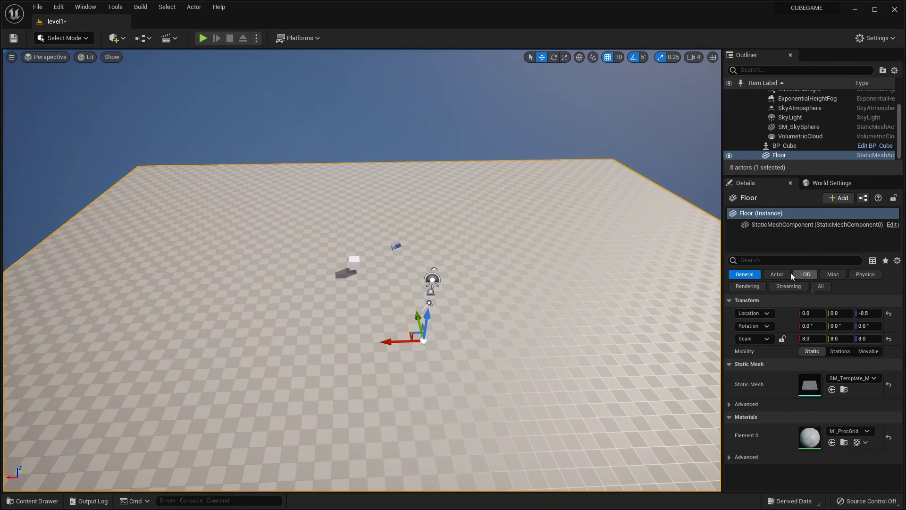
{"action": "left_click", "coordinate": [767, 260]}
{"action": "type", "text": "phys"}
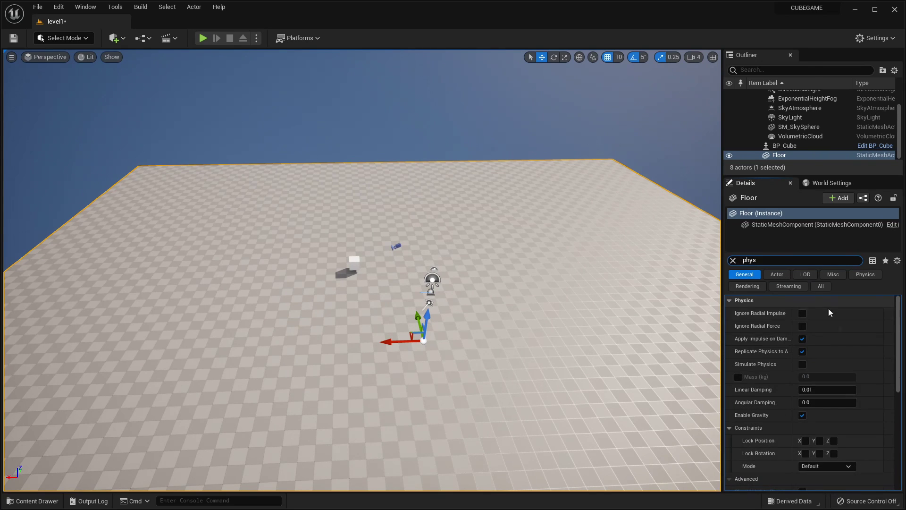
{"action": "scroll", "coordinate": [830, 312], "scroll_direction": "down", "scroll_amount": 10}
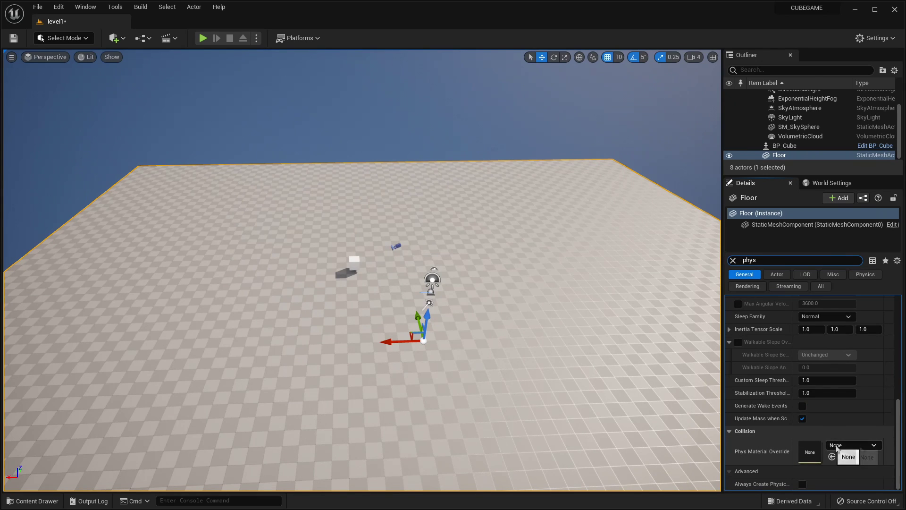
{"action": "left_click", "coordinate": [857, 448]}
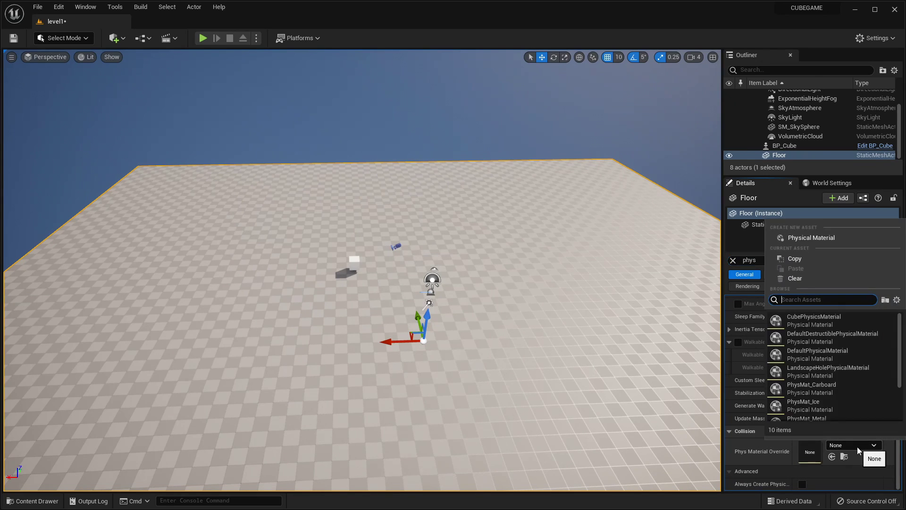
{"action": "left_click", "coordinate": [810, 323]}
Play-test level1 to check how the cube slides on the frictionless floor, and end the session
{"action": "right_click_drag", "start_coordinate": [431, 249], "coordinate": [274, 250]}
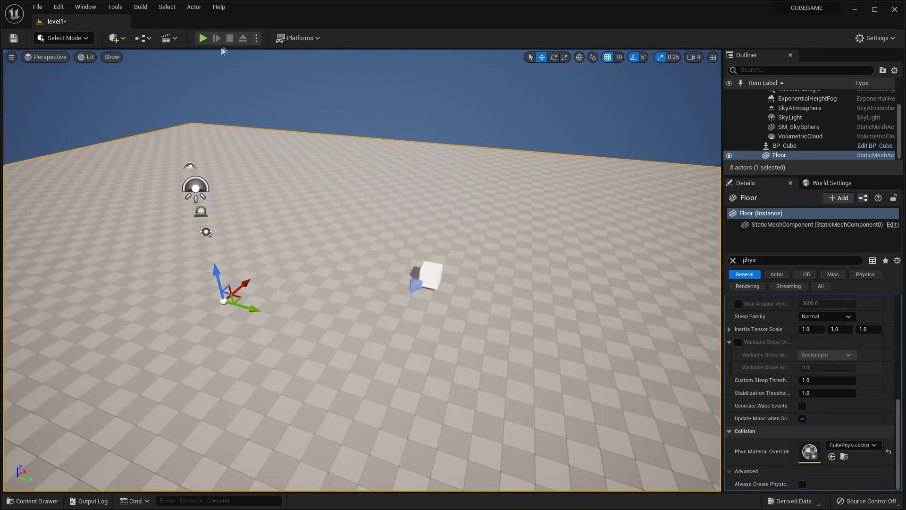
{"action": "left_click", "coordinate": [203, 38]}
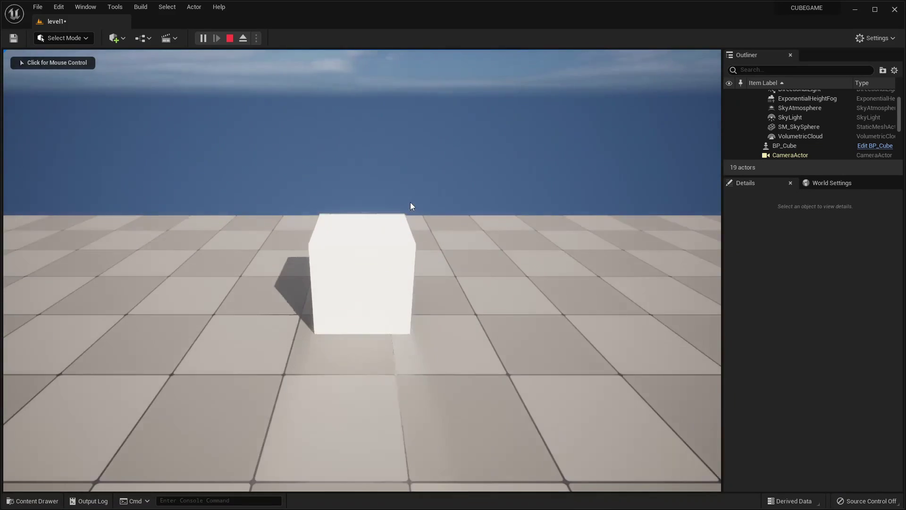
{"action": "key", "text": "Escape"}
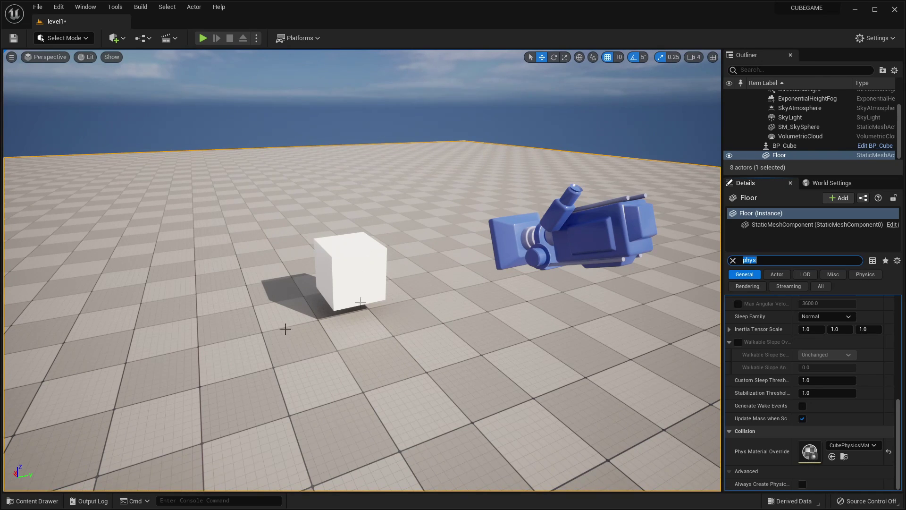
Open BP_Cube's Event Graph and add an InputAxis Move Right / Left event below the Movecube nodes
{"action": "left_click", "coordinate": [33, 500]}
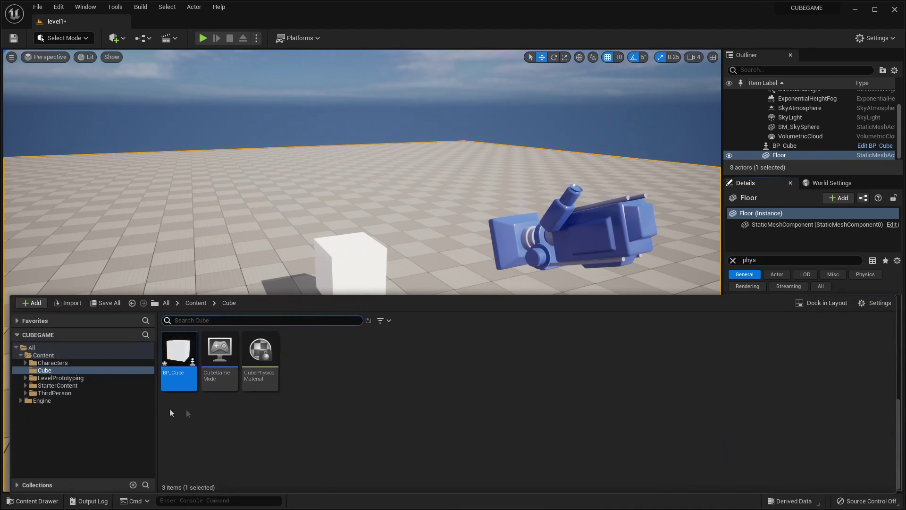
{"action": "double_click", "coordinate": [180, 368]}
{"action": "scroll", "coordinate": [469, 238], "scroll_direction": "up", "scroll_amount": 3}
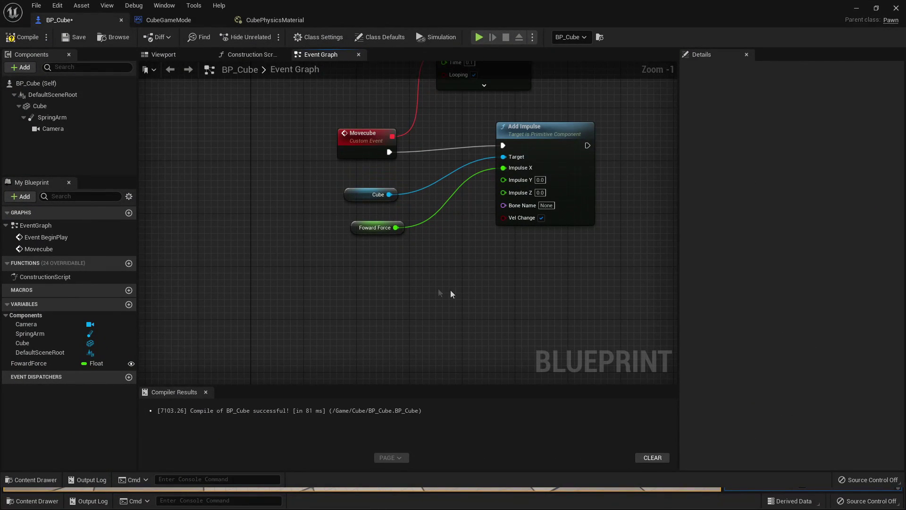
{"action": "right_click", "coordinate": [351, 293]}
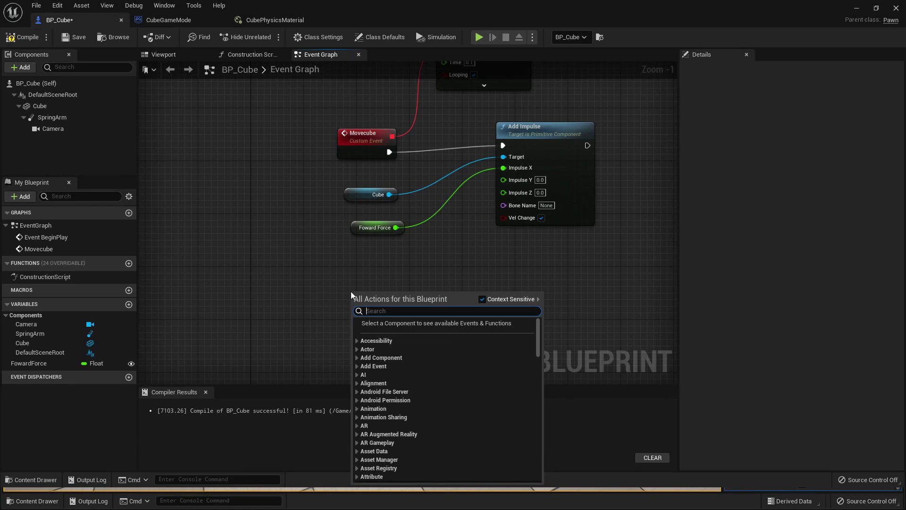
{"action": "type", "text": "move rig"}
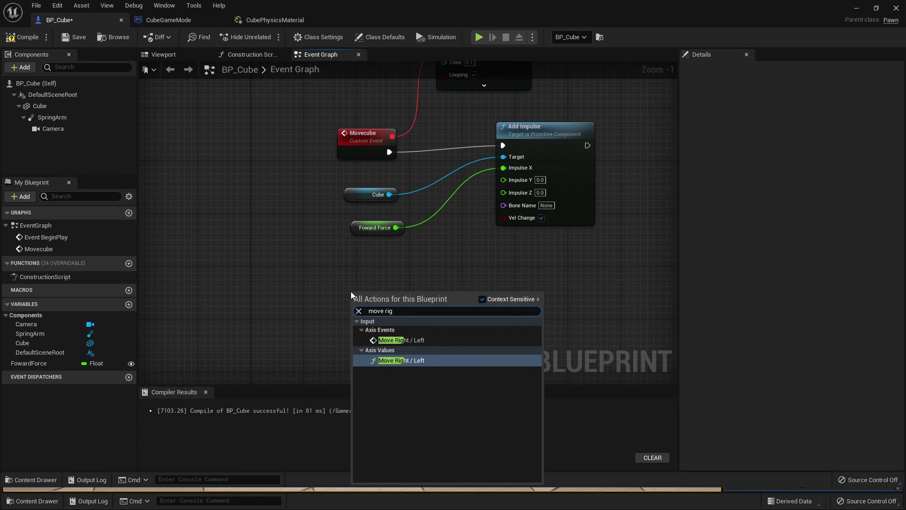
{"action": "left_click", "coordinate": [405, 340]}
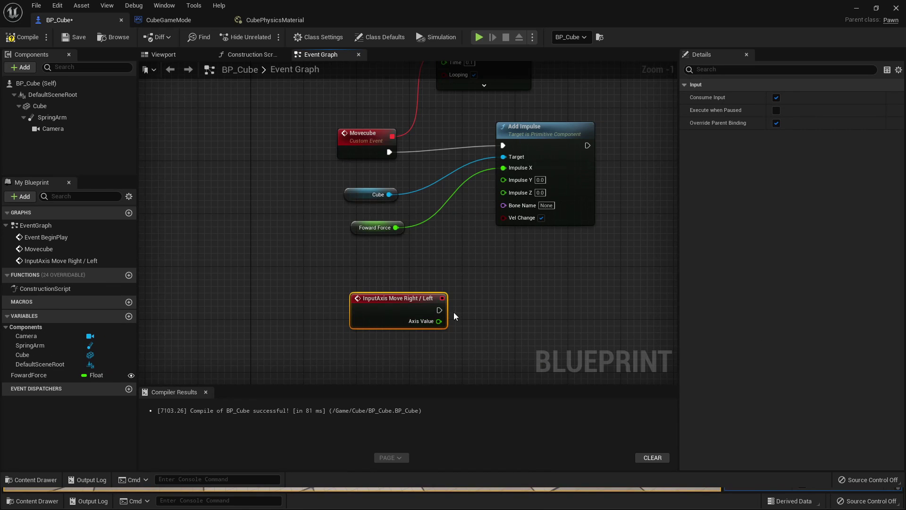
Connect the Move Right / Left event to a Print String node that prints the Axis Value, and compile BP_Cube
{"action": "left_click_drag", "start_coordinate": [440, 310], "coordinate": [526, 265]}
{"action": "type", "text": "print s"}
{"action": "key", "text": "Return"}
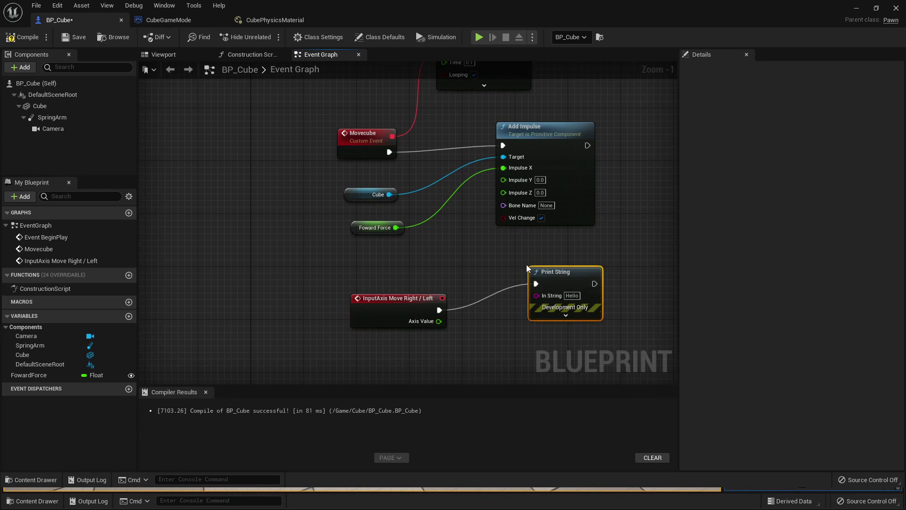
{"action": "left_click_drag", "start_coordinate": [536, 296], "coordinate": [439, 321]}
{"action": "left_click", "coordinate": [22, 37]}
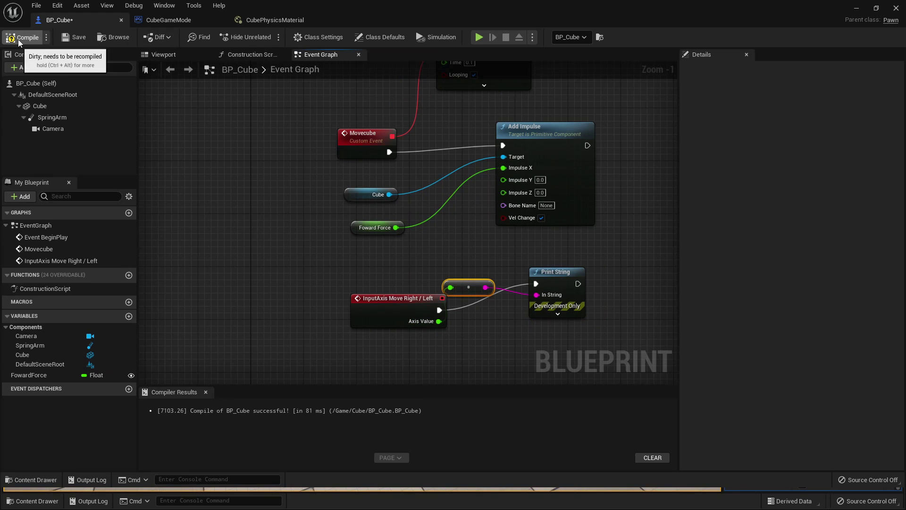
Play-test level1 with movement input to check the printed Move Right / Left axis values, and end the session
{"action": "left_click", "coordinate": [854, 9]}
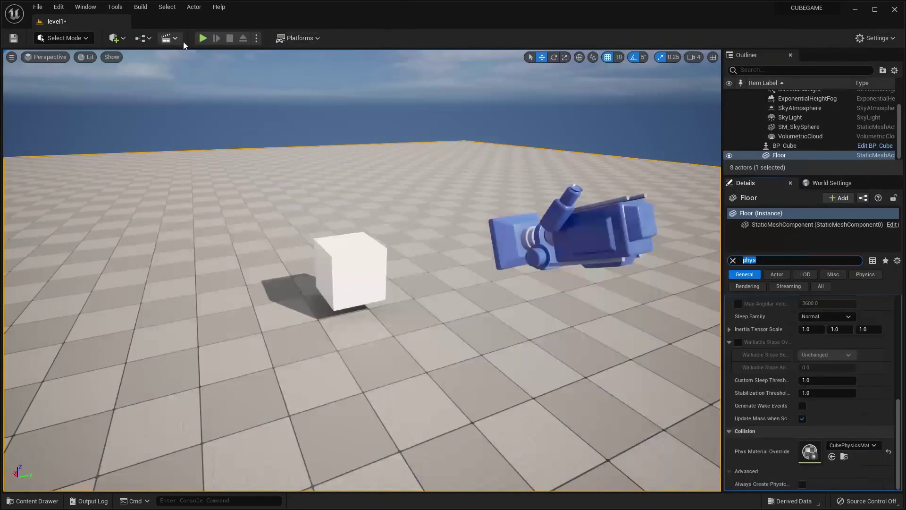
{"action": "left_click", "coordinate": [216, 34]}
{"action": "key", "text": "w"}
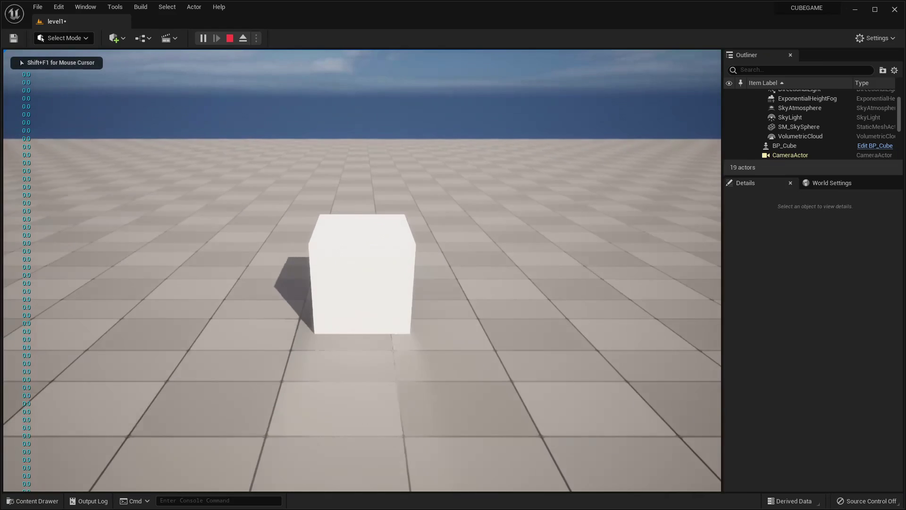
{"action": "key", "text": "s"}
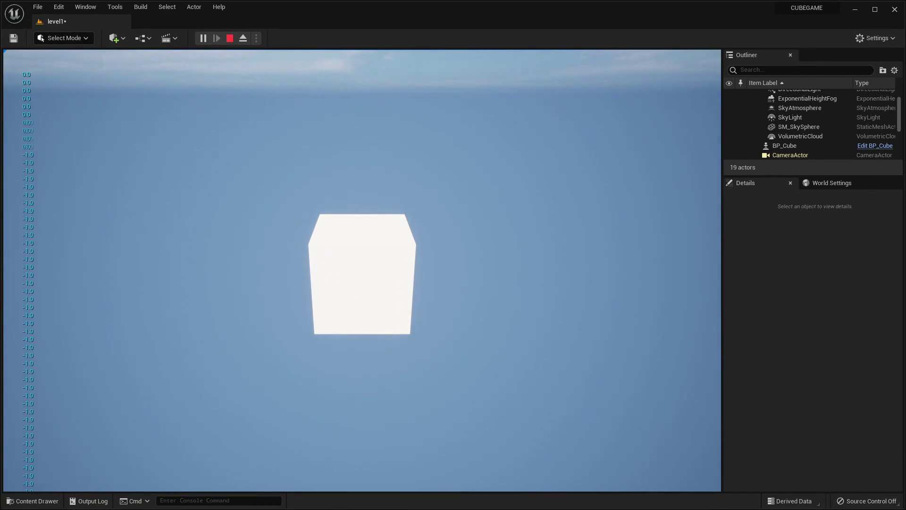
{"action": "key", "text": "Escape"}
Reopen BP_Cube and delete the Print String node and its conversion node from the Event Graph
{"action": "right_click_drag", "start_coordinate": [364, 217], "coordinate": [359, 316]}
{"action": "left_click", "coordinate": [9, 501]}
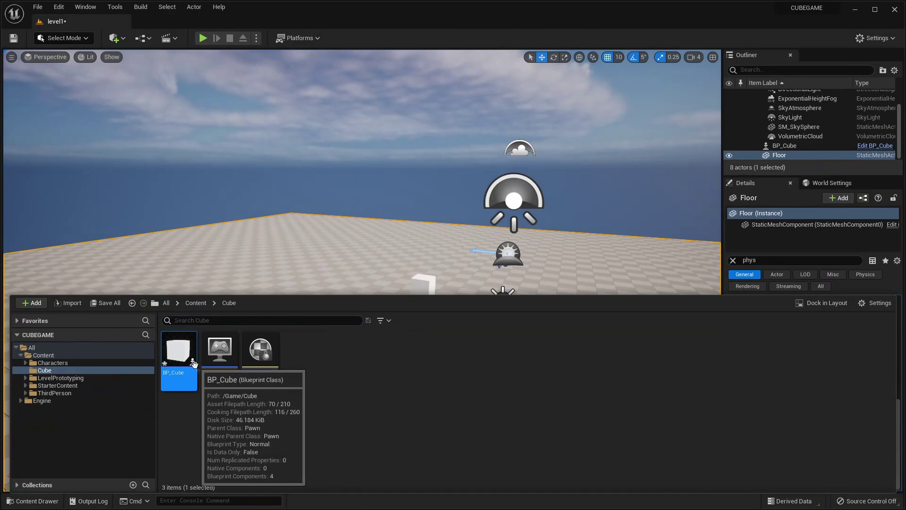
{"action": "double_click", "coordinate": [178, 352]}
{"action": "left_click_drag", "start_coordinate": [335, 171], "coordinate": [433, 253]}
{"action": "key", "text": "Delete"}
{"action": "right_click_drag", "start_coordinate": [423, 254], "coordinate": [421, 273]}
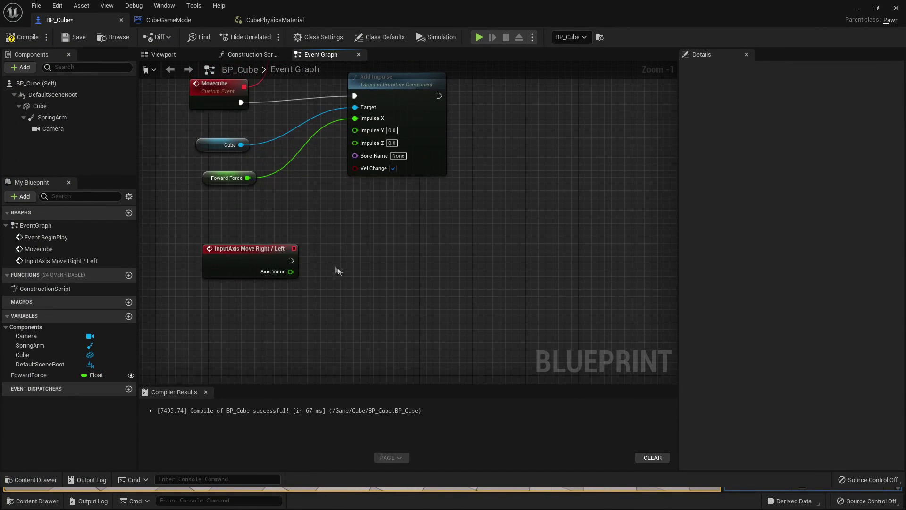
Connect an Add Impulse (Cube) node to the Move Right / Left event and split its Impulse pin into X, Y and Z
{"action": "left_click_drag", "start_coordinate": [289, 261], "coordinate": [427, 256]}
{"action": "type", "text": "add"}
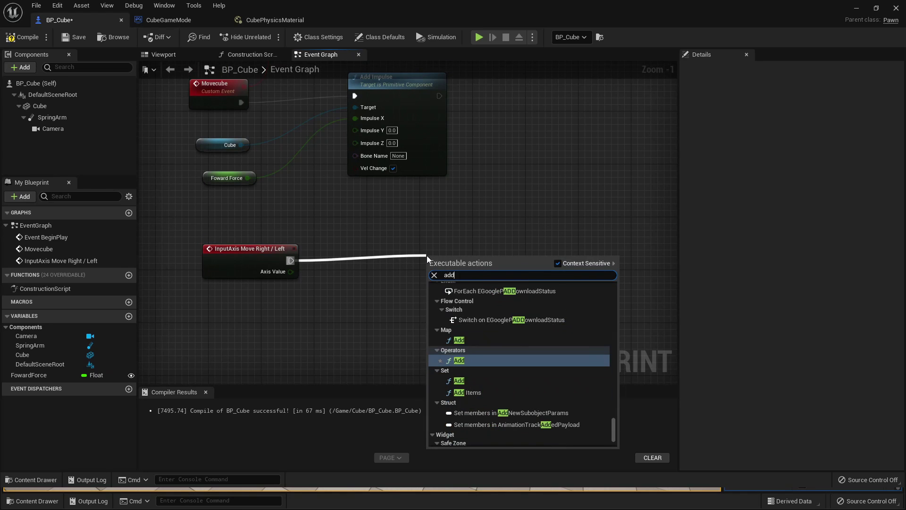
{"action": "type", "text": " imp"}
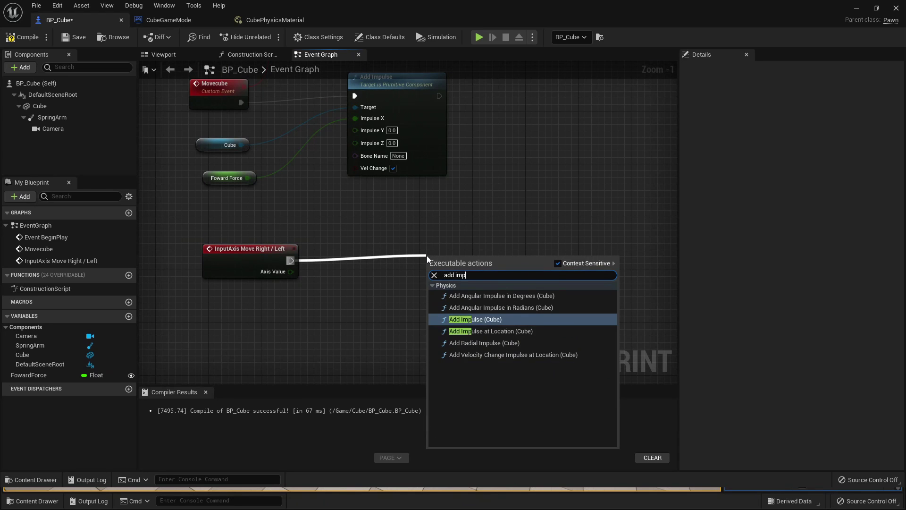
{"action": "key", "text": "Return"}
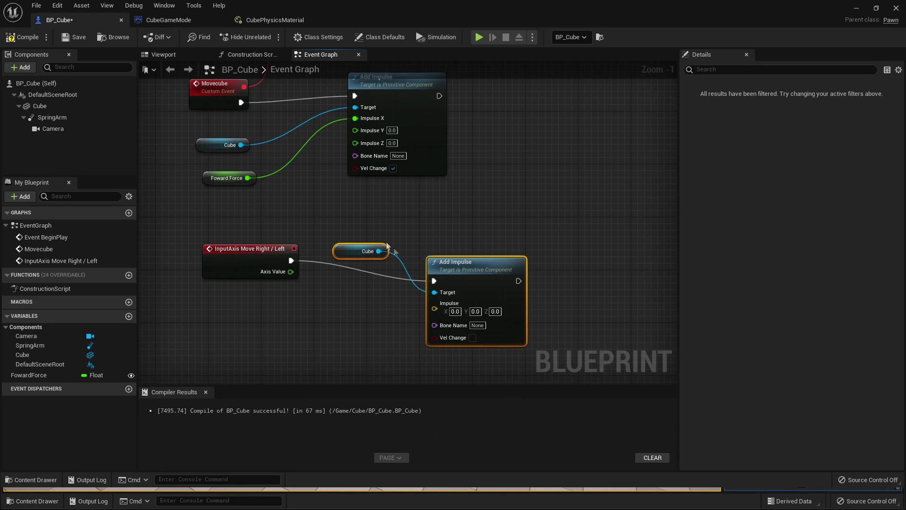
{"action": "right_click", "coordinate": [441, 309]}
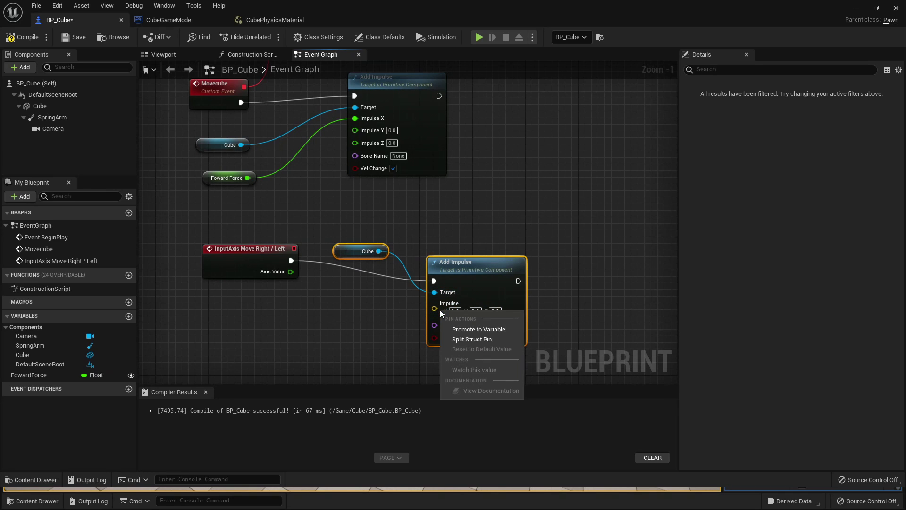
{"action": "left_click", "coordinate": [474, 342]}
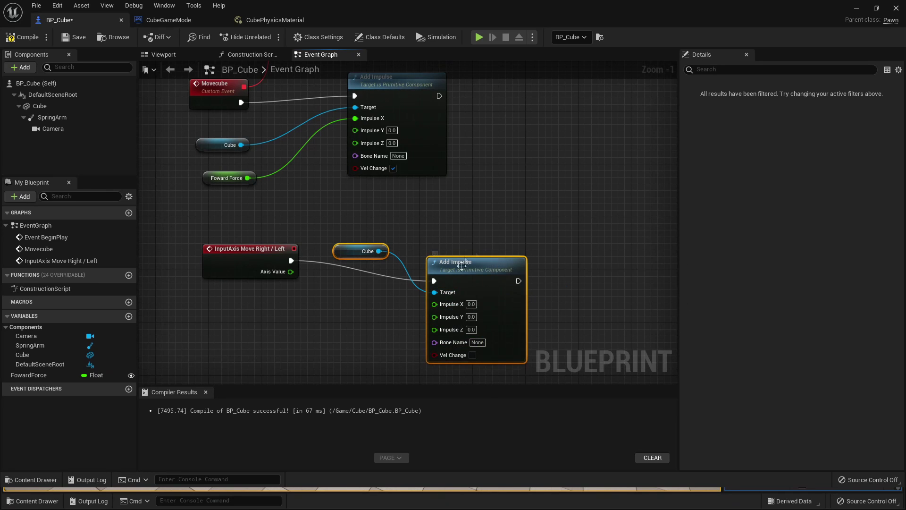
Align the steering Add Impulse node with the Move Right / Left event and add a Multiply node fed by its Axis Value
{"action": "left_click_drag", "start_coordinate": [482, 269], "coordinate": [495, 249]}
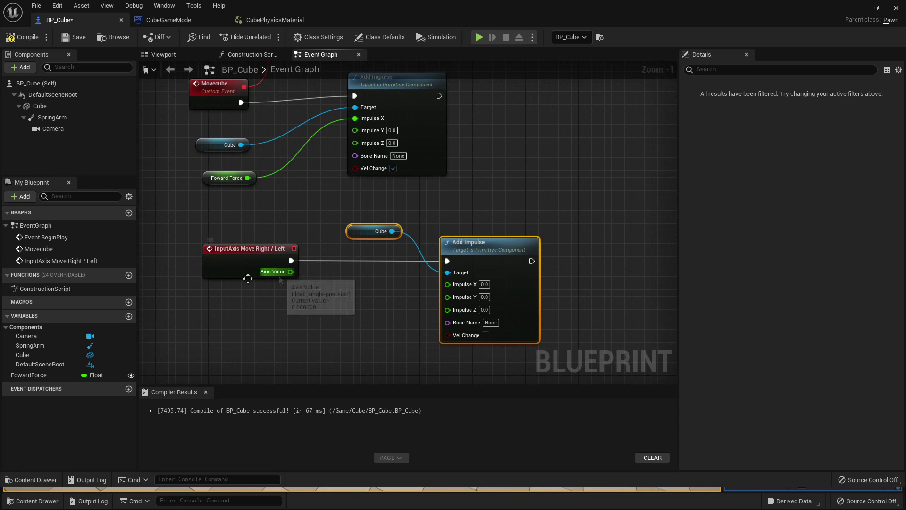
{"action": "left_click_drag", "start_coordinate": [291, 271], "coordinate": [328, 314]}
{"action": "type", "text": "multiply"}
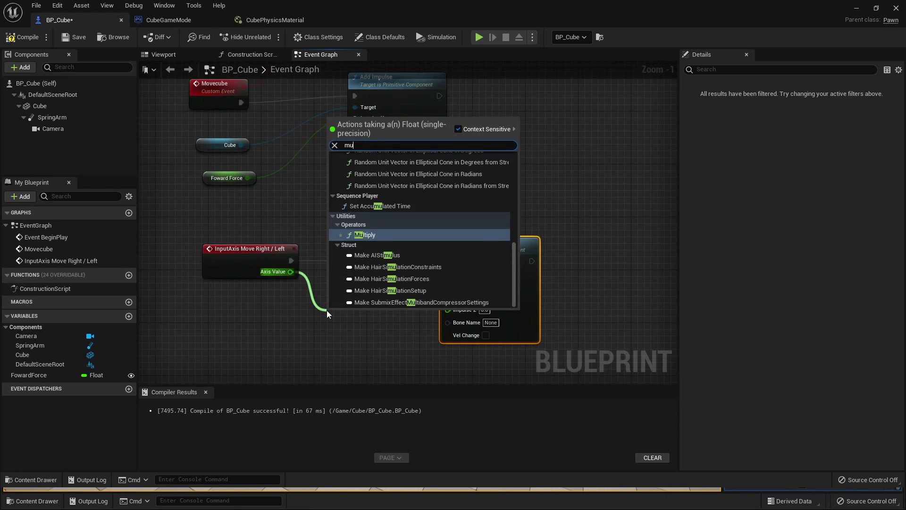
{"action": "key", "text": "Return"}
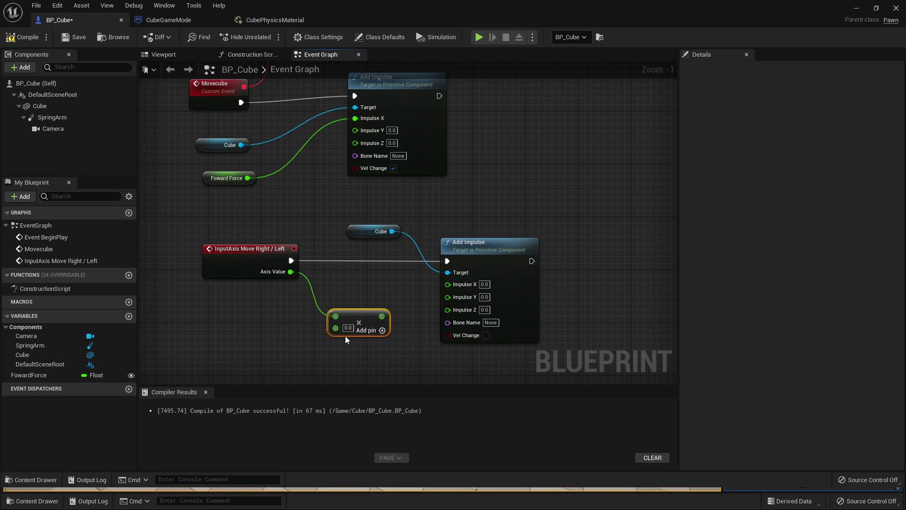
Create a float variable named Moveright/leftforce in BP_Cube and compile the blueprint
{"action": "left_click", "coordinate": [129, 316]}
{"action": "key", "text": "BackSpace"}
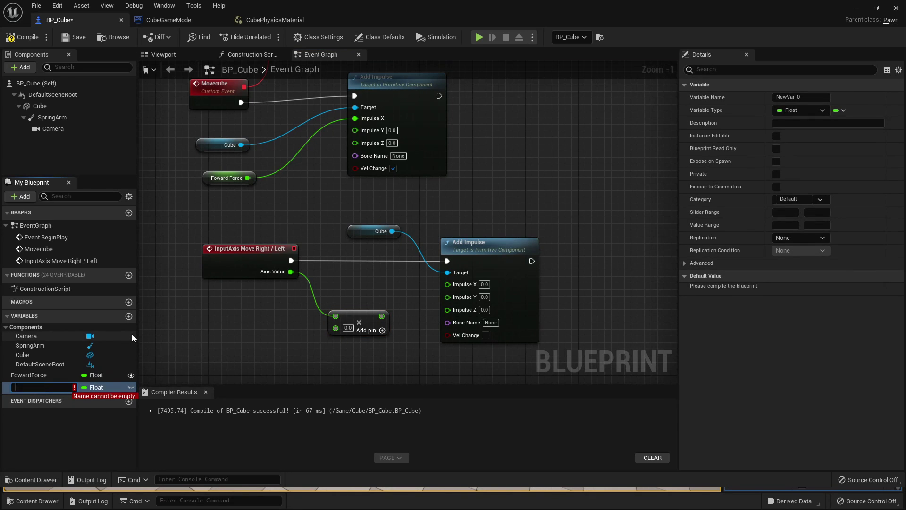
{"action": "type", "text": "Moveright/leftforce"}
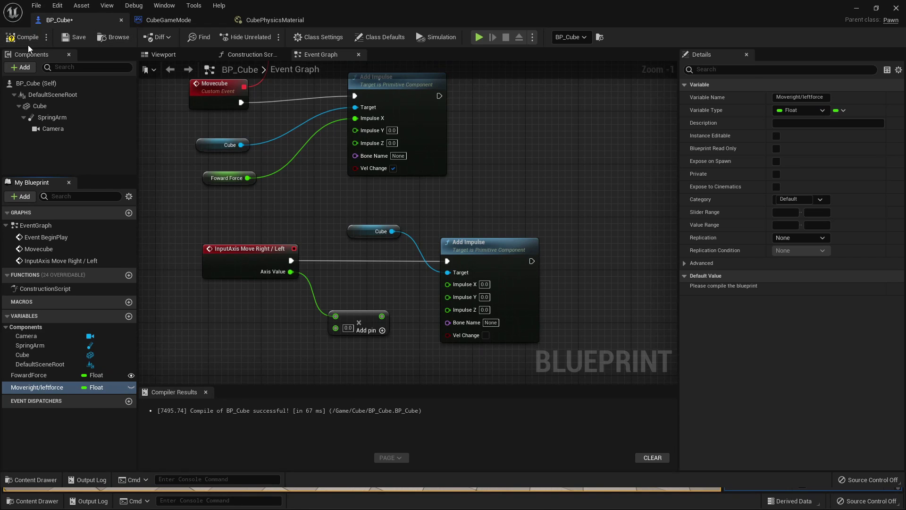
{"action": "left_click", "coordinate": [23, 38]}
Give Moveright/leftforce a default value of 50 and make it instance editable
{"action": "left_click", "coordinate": [801, 289]}
{"action": "type", "text": "50"}
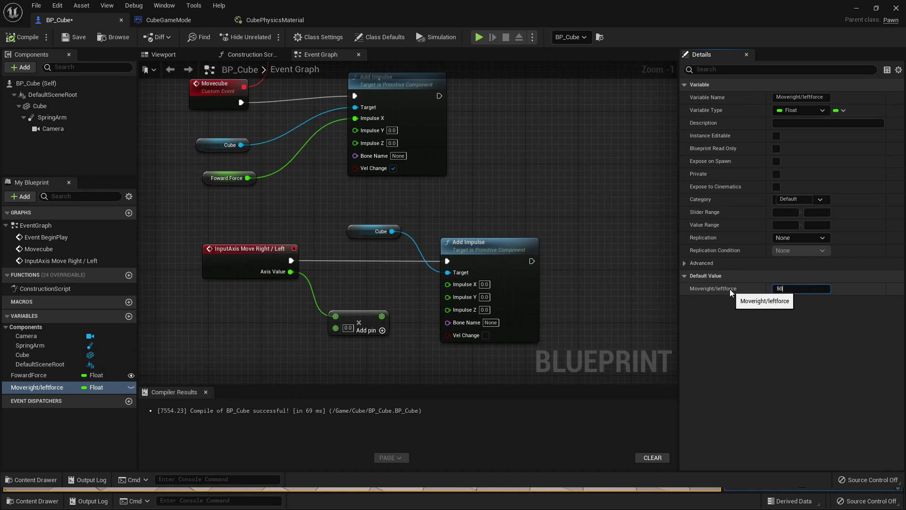
{"action": "key", "text": "Return"}
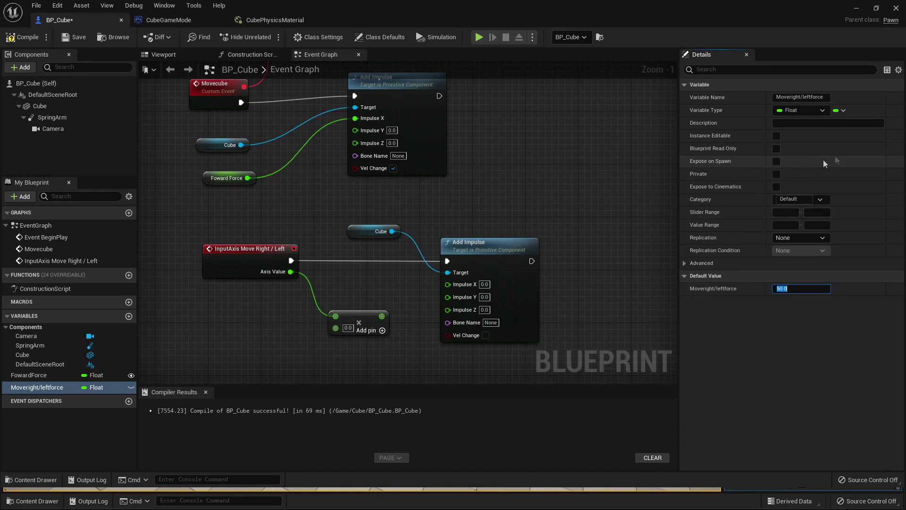
{"action": "left_click", "coordinate": [777, 136]}
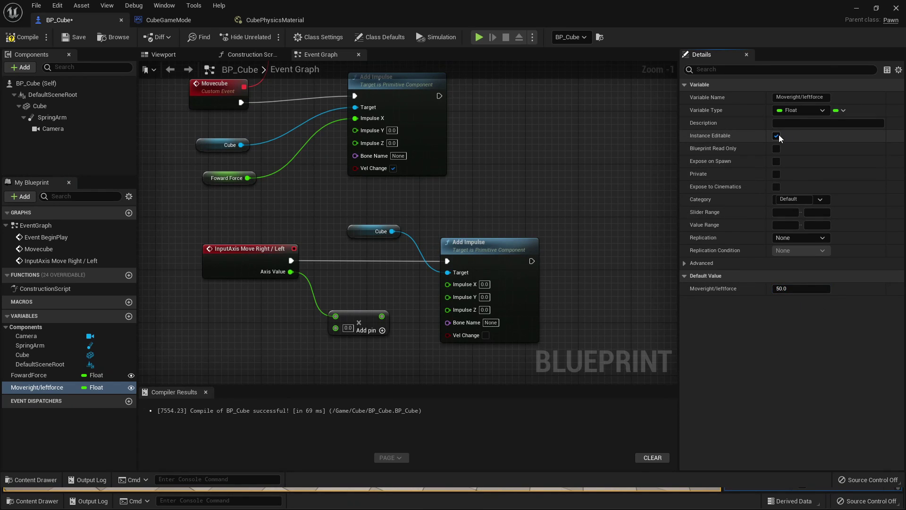
Multiply the Axis Value by Moveright/leftforce, feed the product into the lower Add Impulse node's Impulse Y, then compile and save BP_Cube
{"action": "left_click_drag", "start_coordinate": [30, 388], "coordinate": [463, 297]}
{"action": "left_click", "coordinate": [262, 350]}
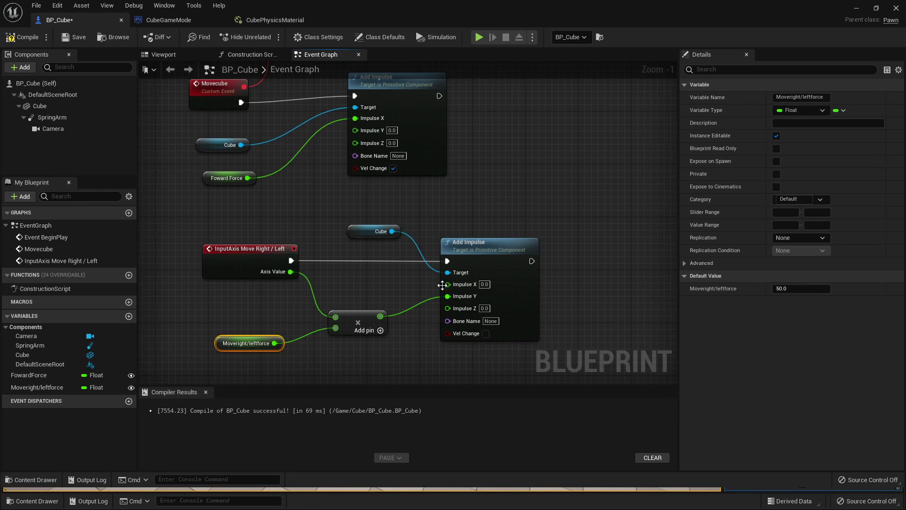
{"action": "left_click", "coordinate": [22, 37]}
{"action": "left_click", "coordinate": [75, 36]}
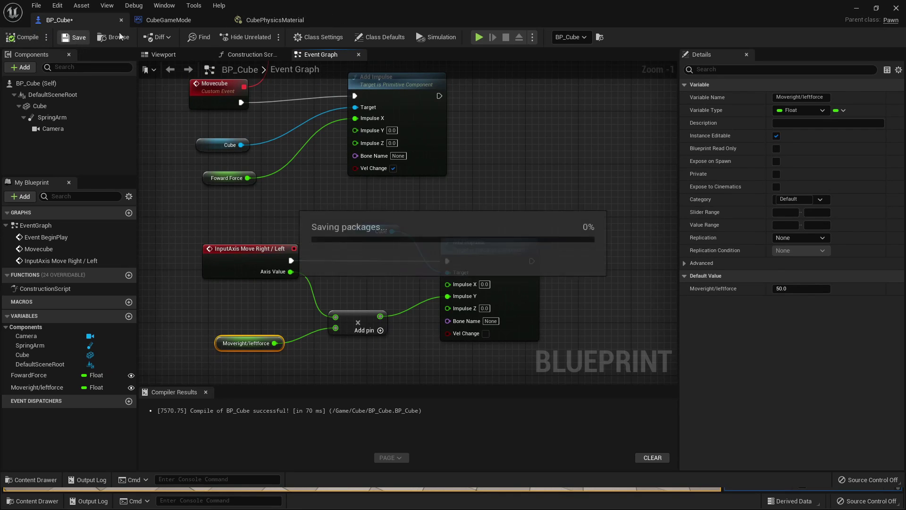
Play-test level1 to check the cube's right/left steering, and end the session
{"action": "left_click", "coordinate": [856, 8]}
{"action": "left_click", "coordinate": [210, 40]}
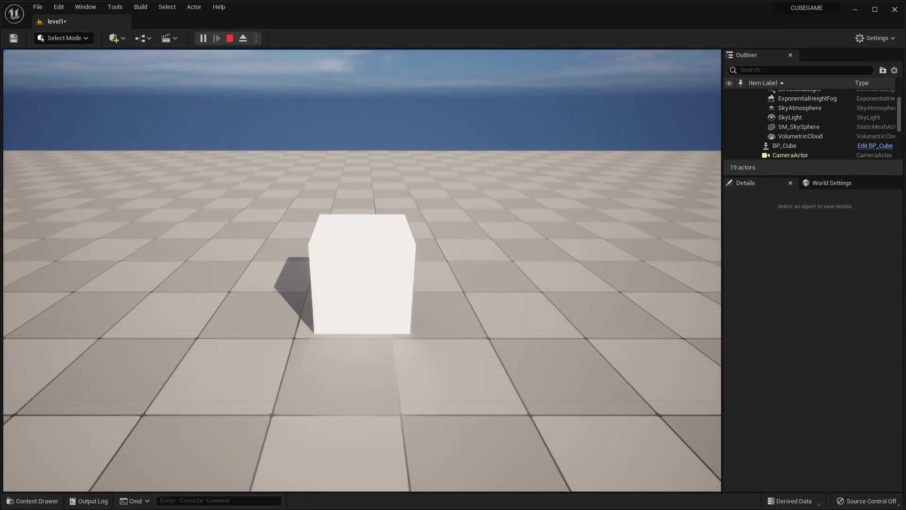
{"action": "key", "text": "Escape"}
Reopen BP_Cube, enable Vel Change on the Add Impulse node of the Move Right / Left event, and compile
{"action": "left_click", "coordinate": [38, 501]}
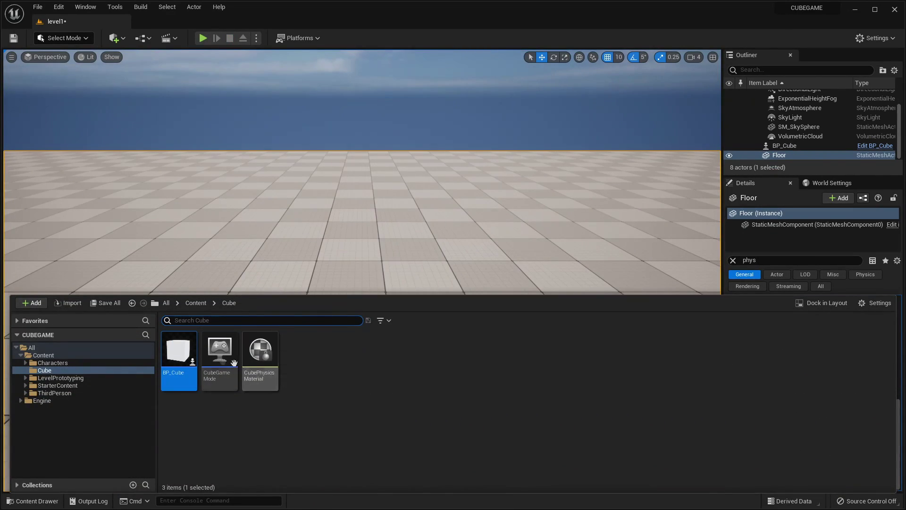
{"action": "double_click", "coordinate": [189, 363]}
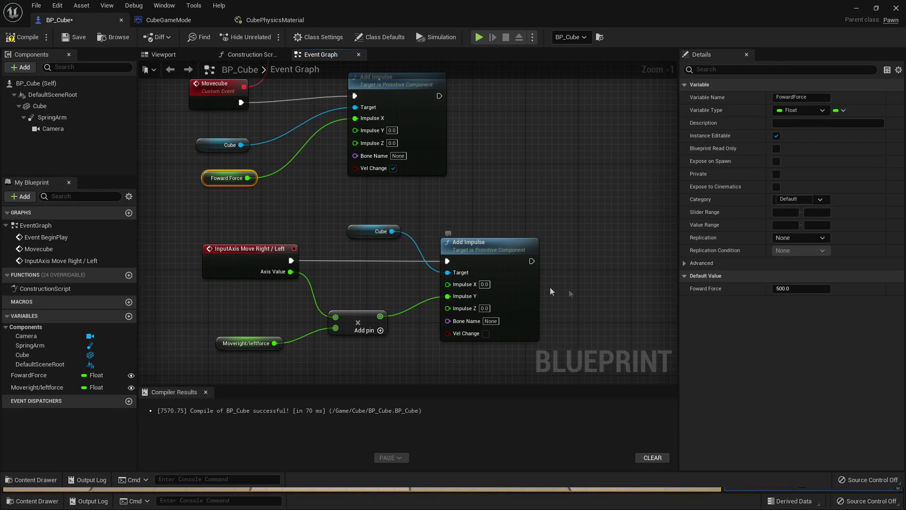
{"action": "left_click", "coordinate": [486, 333]}
{"action": "left_click", "coordinate": [18, 38]}
Play-test level1 twice to check the steering with Vel Change enabled, ending each session
{"action": "left_click", "coordinate": [857, 8]}
{"action": "left_click", "coordinate": [206, 39]}
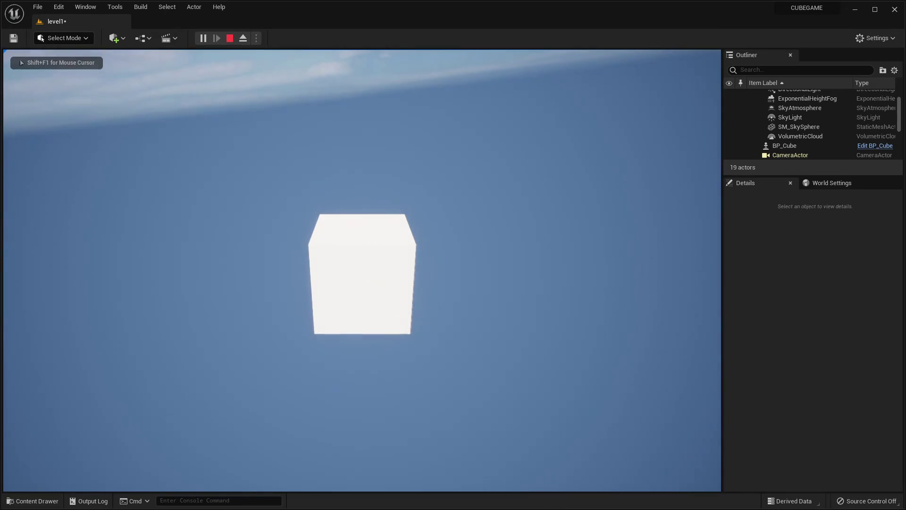
{"action": "key", "text": "Escape"}
{"action": "left_click", "coordinate": [206, 38]}
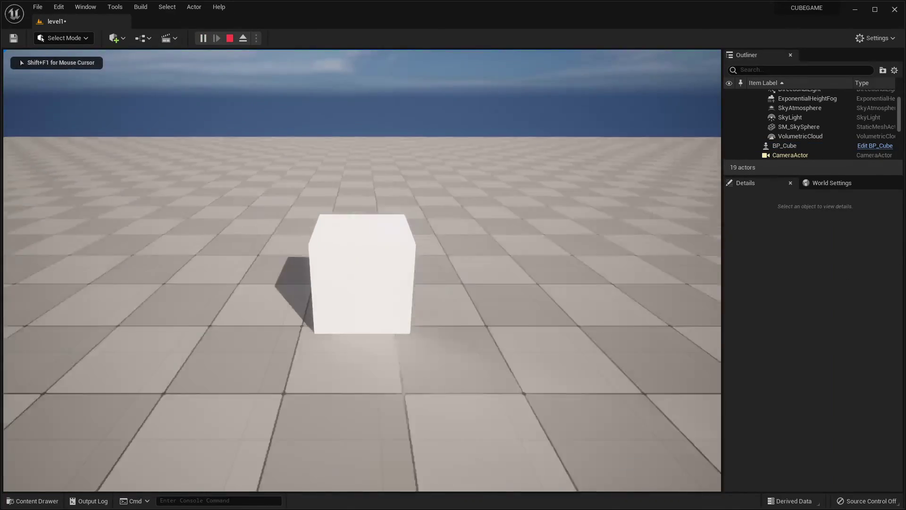
{"action": "key", "text": "Escape"}
Set Moveright/leftforce to 10 on the BP_Cube placed in level1 and play-test the level
{"action": "scroll", "coordinate": [277, 172], "scroll_direction": "down", "scroll_amount": 12}
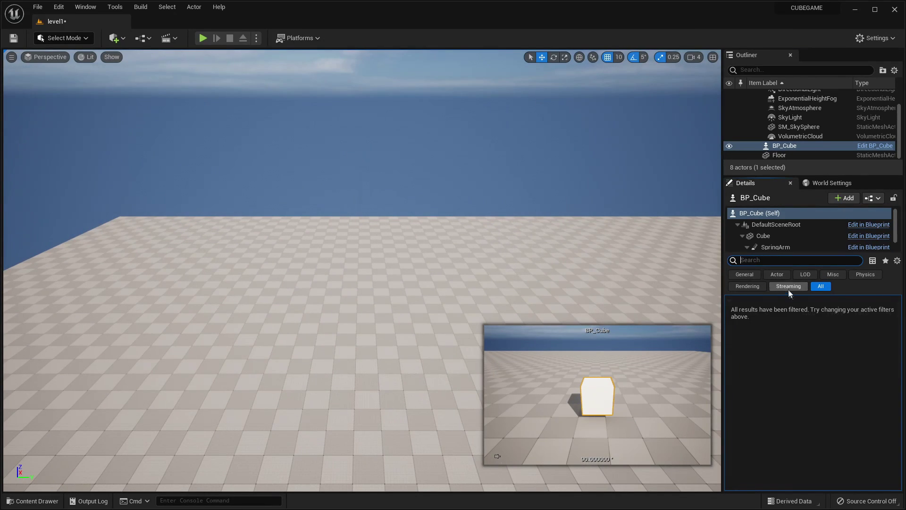
{"action": "key", "text": "BackSpace"}
{"action": "left_click", "coordinate": [826, 377]}
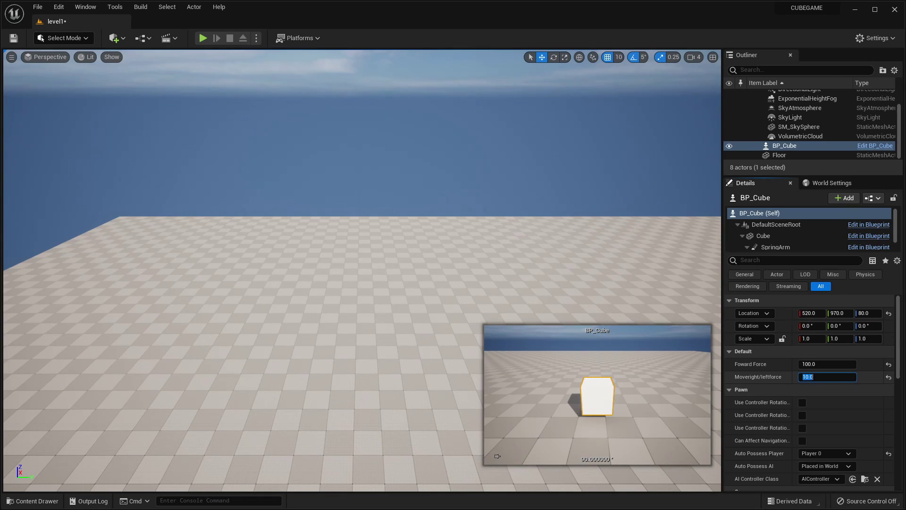
{"action": "left_click", "coordinate": [203, 38]}
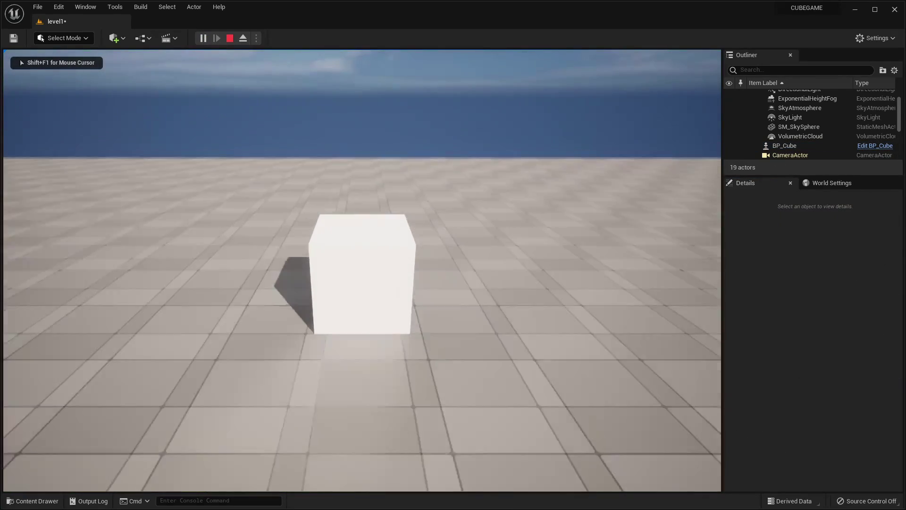
{"action": "key", "text": "Escape"}
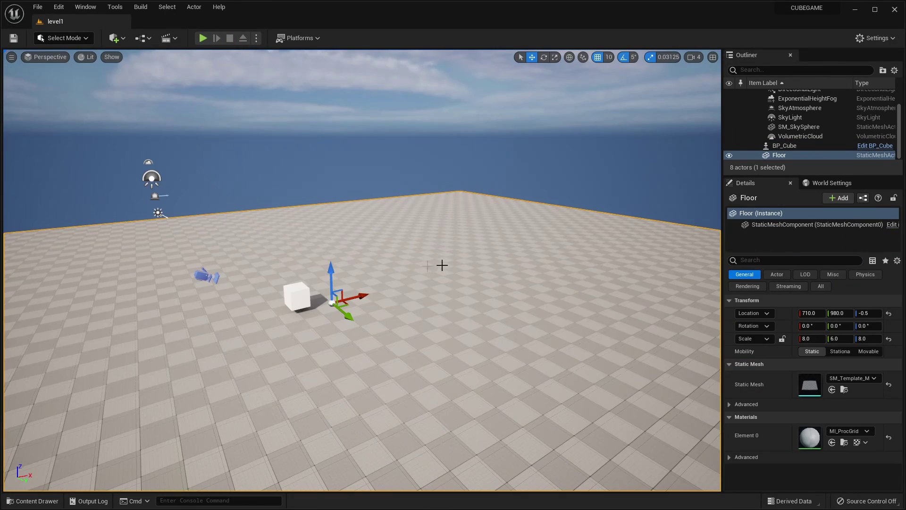
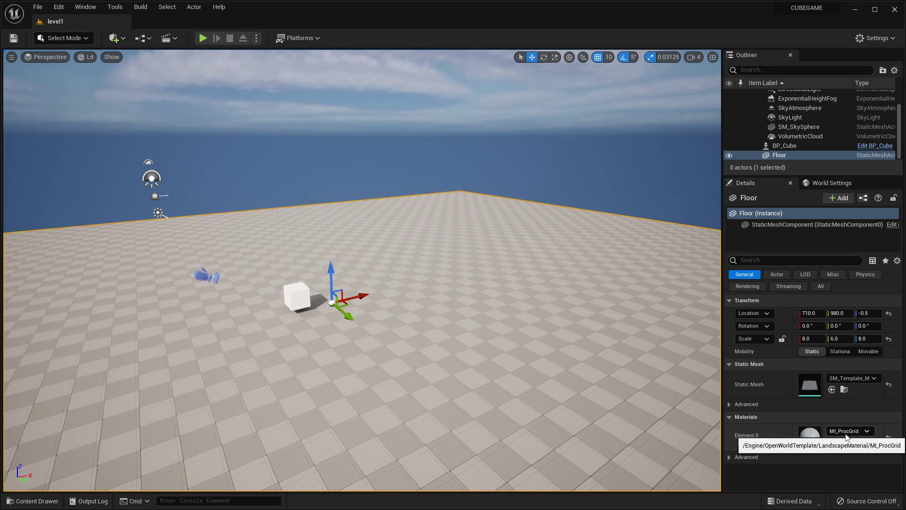
Assign BasicShapeMaterial to the Floor's Element 0 material
{"action": "left_click", "coordinate": [845, 432]}
{"action": "type", "text": "bas"}
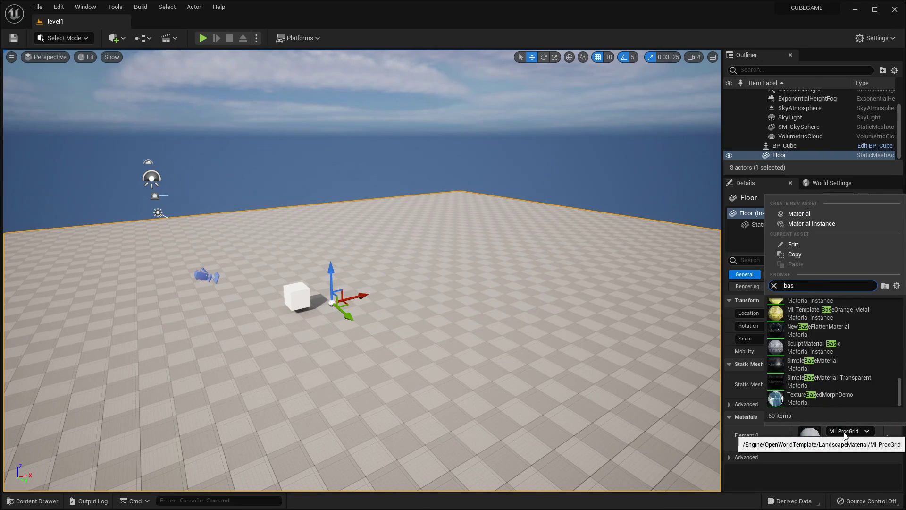
{"action": "type", "text": "icsh"}
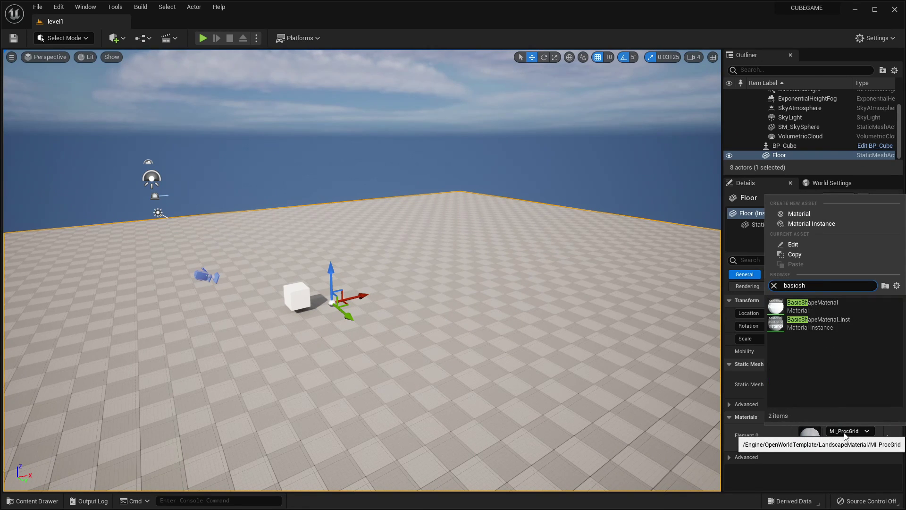
{"action": "left_click", "coordinate": [811, 305]}
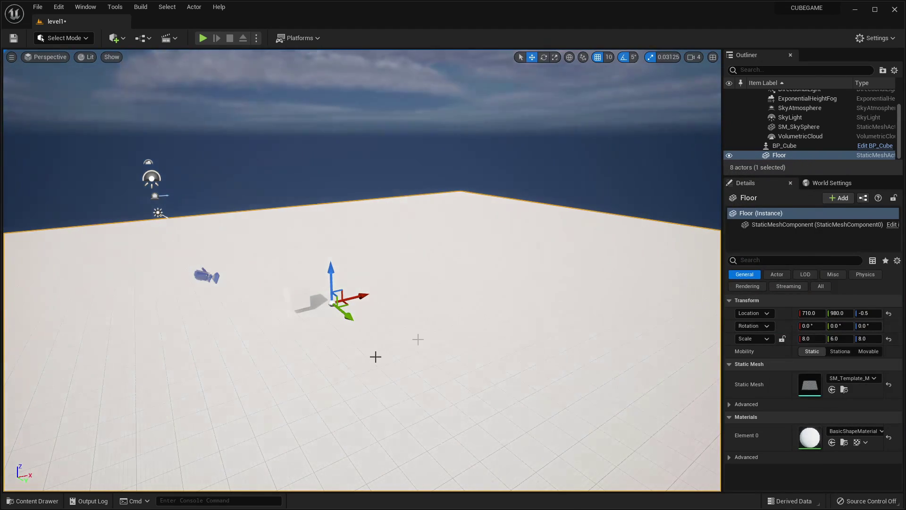
Open the placed cube's BP_Cube blueprint and assign the AnimSharingRed material to its Cube component
{"action": "scroll", "coordinate": [403, 352], "scroll_direction": "up", "scroll_amount": 5}
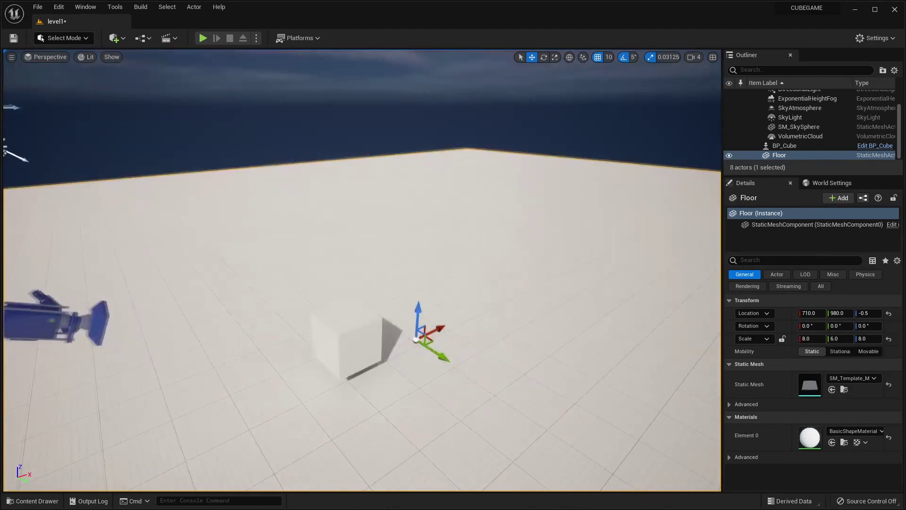
{"action": "left_click", "coordinate": [381, 327]}
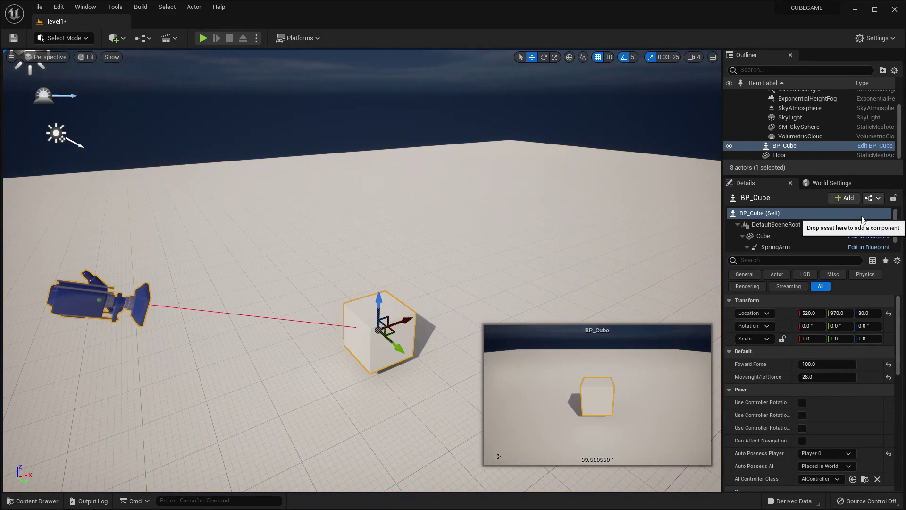
{"action": "left_click", "coordinate": [869, 146]}
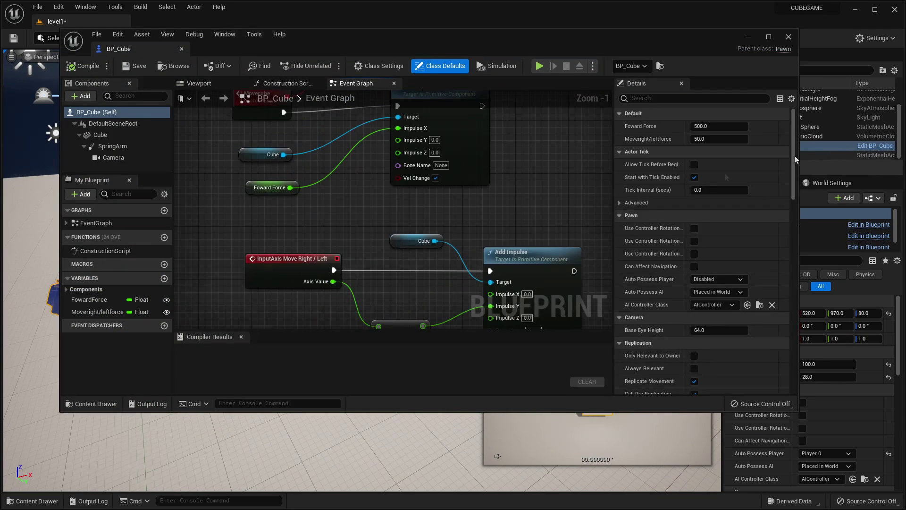
{"action": "left_click", "coordinate": [769, 37]}
{"action": "left_click", "coordinate": [171, 55]}
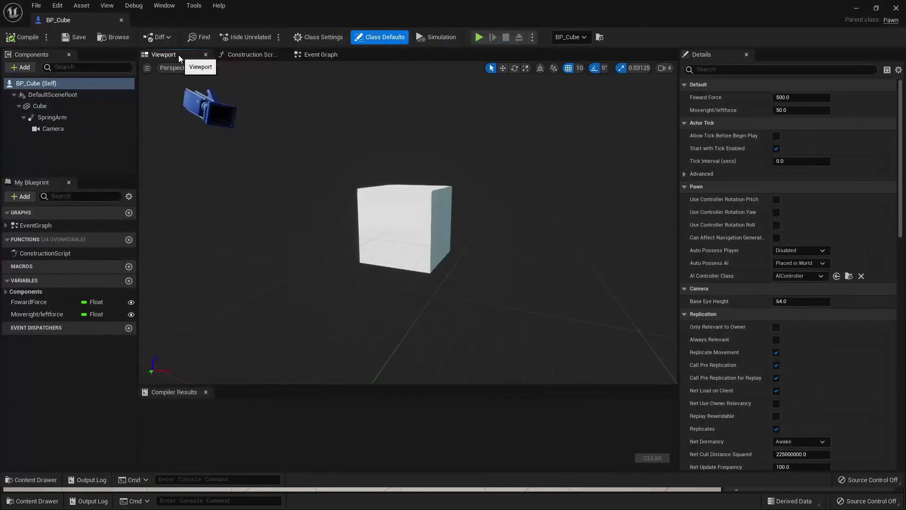
{"action": "left_click", "coordinate": [373, 203]}
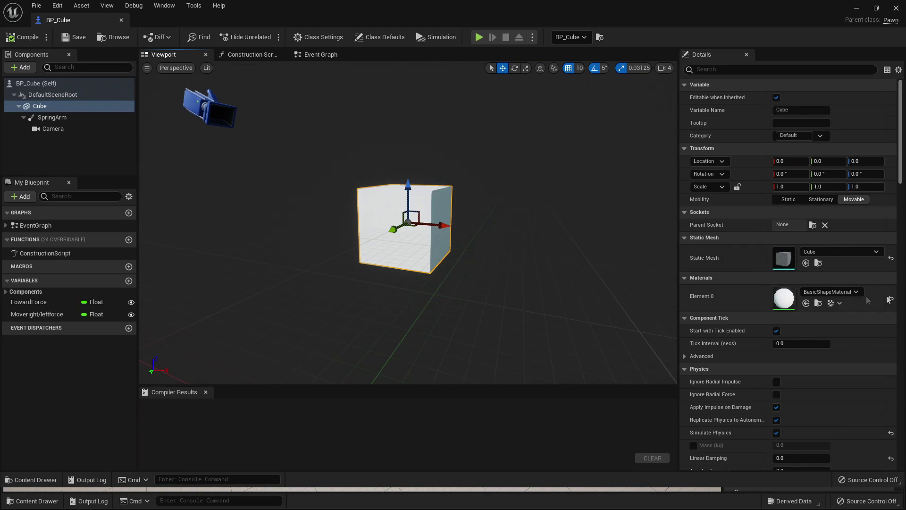
{"action": "left_click", "coordinate": [839, 292]}
{"action": "type", "text": "red"}
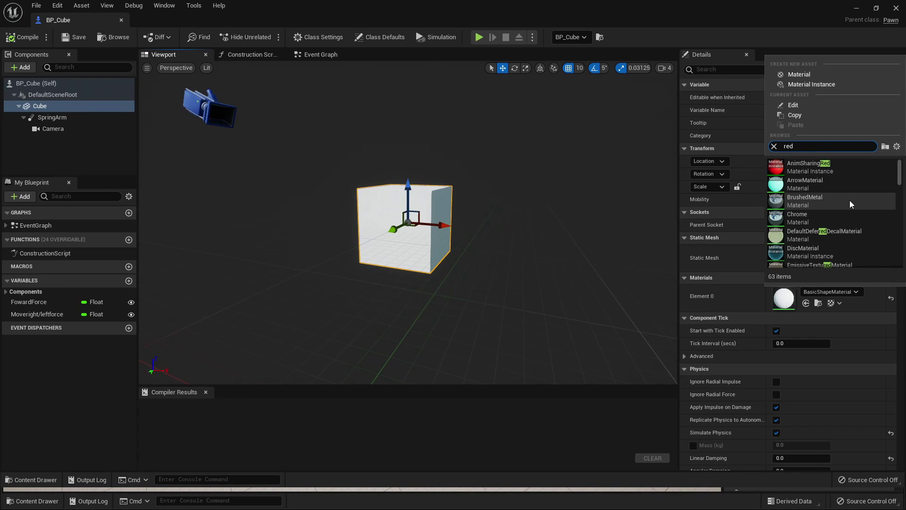
{"action": "left_click", "coordinate": [810, 167]}
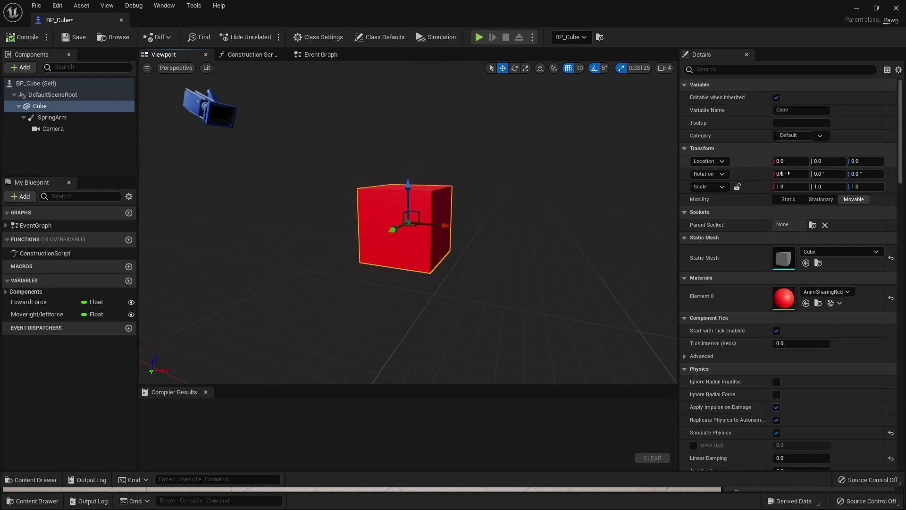
Set the SpringArm's Target Arm Length to 550, compile and save BP_Cube, and return to level1
{"action": "left_click", "coordinate": [85, 118]}
{"action": "left_click", "coordinate": [806, 238]}
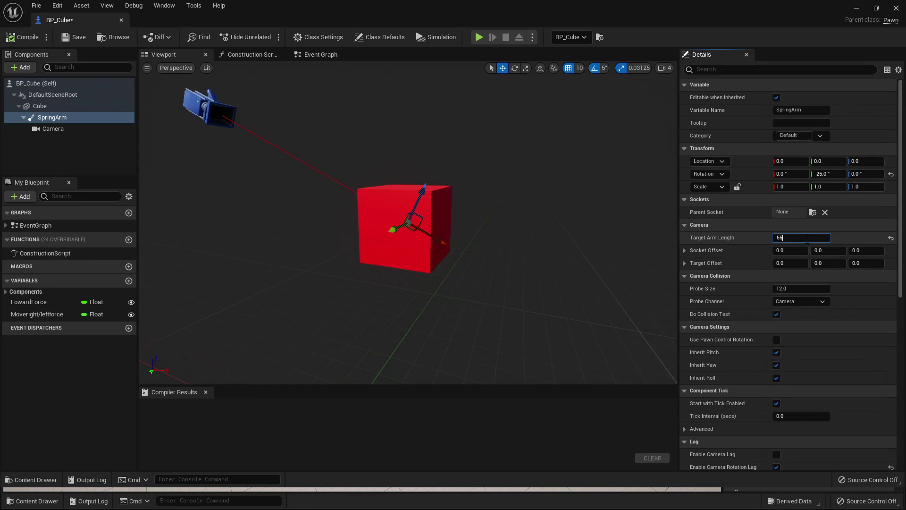
{"action": "key", "text": "Return"}
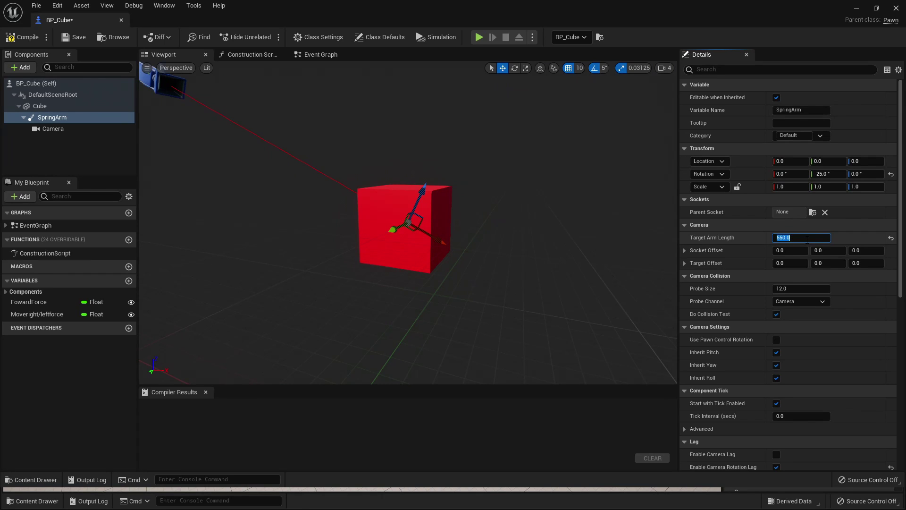
{"action": "left_click", "coordinate": [22, 36]}
{"action": "left_click", "coordinate": [74, 37]}
{"action": "left_click", "coordinate": [856, 9]}
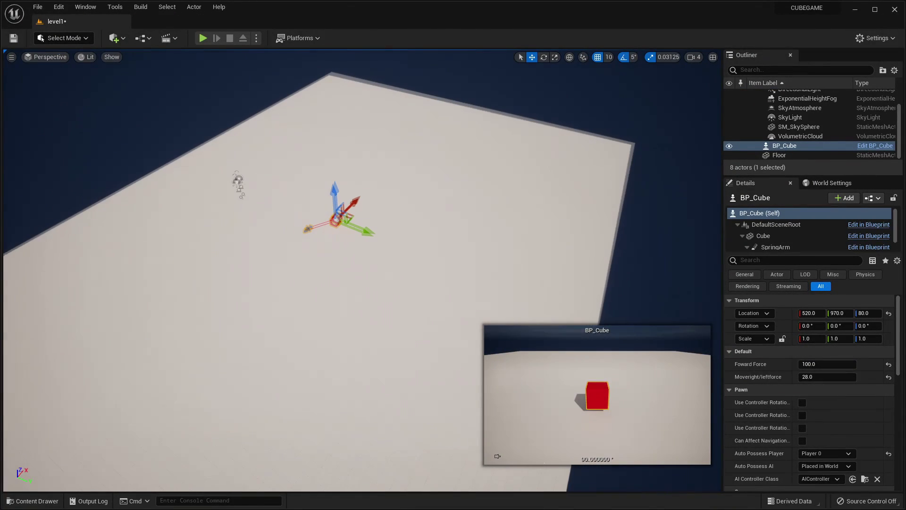
Select the Floor in level1 and narrow it to a Y scale of 2.15625
{"action": "left_click", "coordinate": [443, 163]}
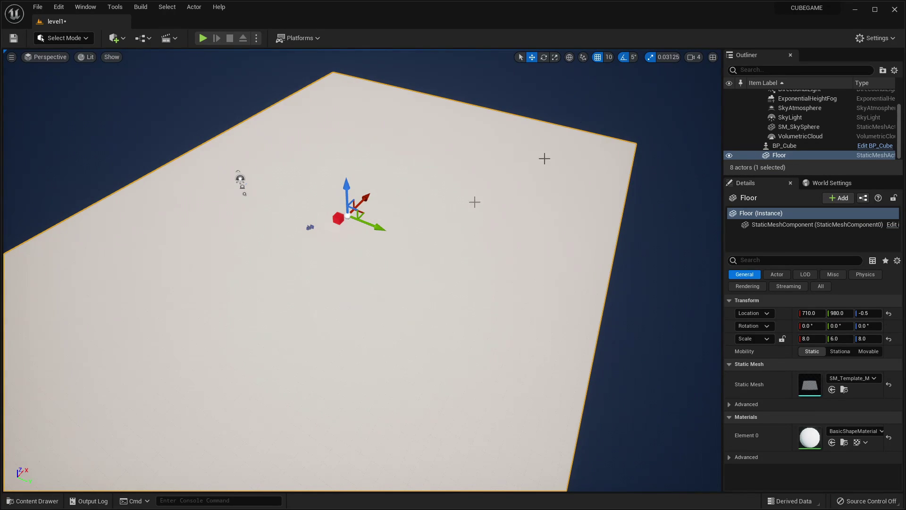
{"action": "left_click", "coordinate": [554, 57]}
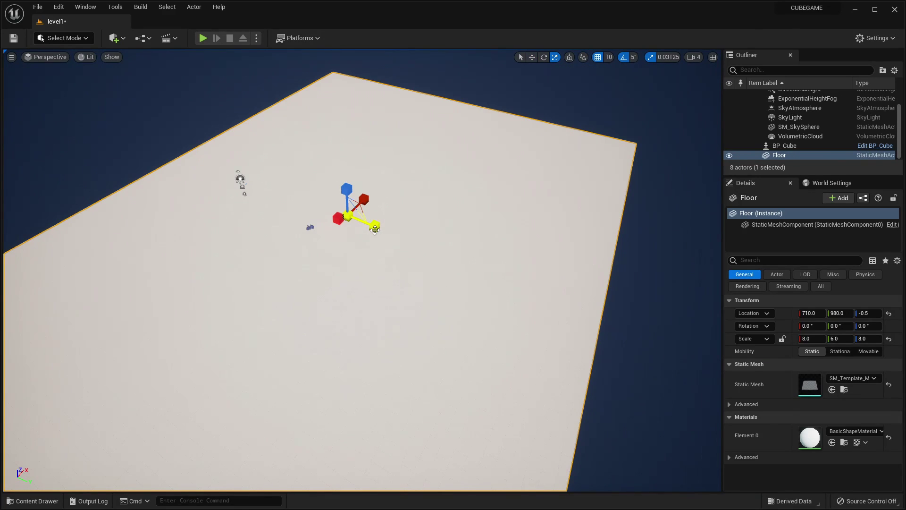
{"action": "left_click_drag", "start_coordinate": [376, 234], "coordinate": [335, 218]}
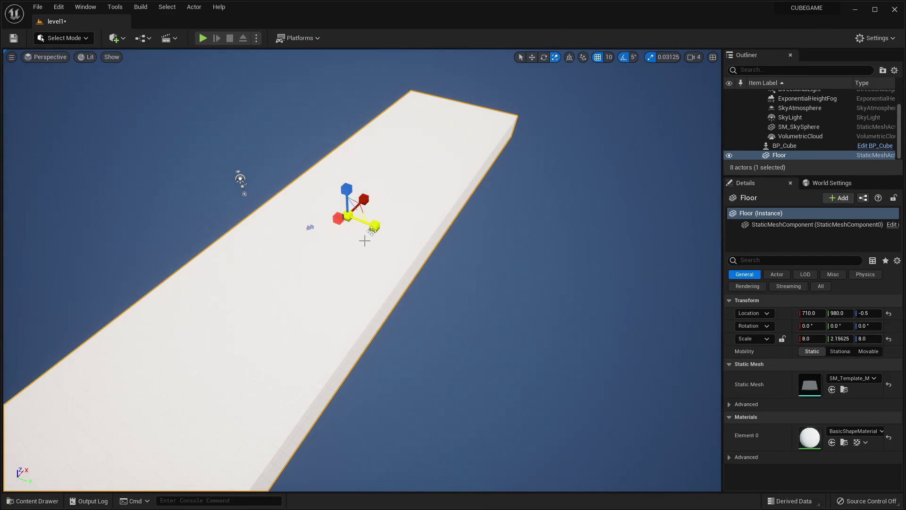
Set the scale snap to 10 and try rescaling the Floor along Y
{"action": "left_click", "coordinate": [669, 57]}
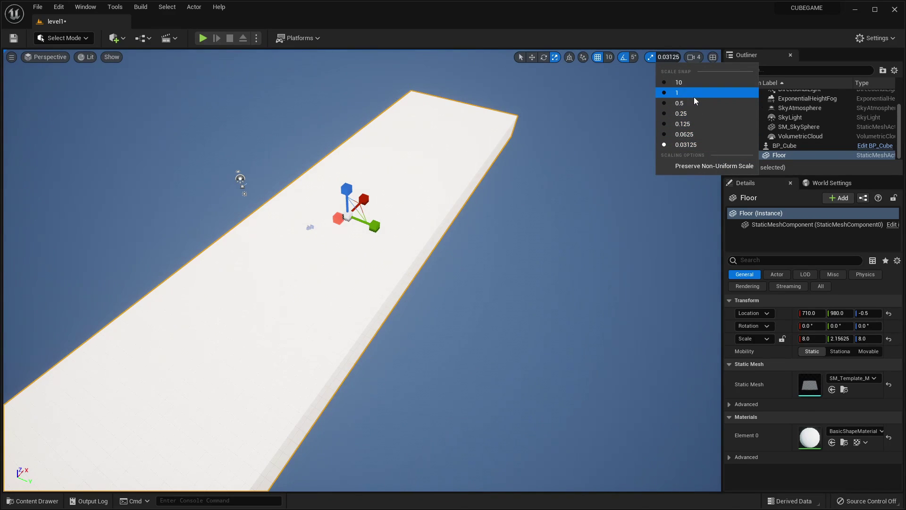
{"action": "left_click", "coordinate": [693, 83]}
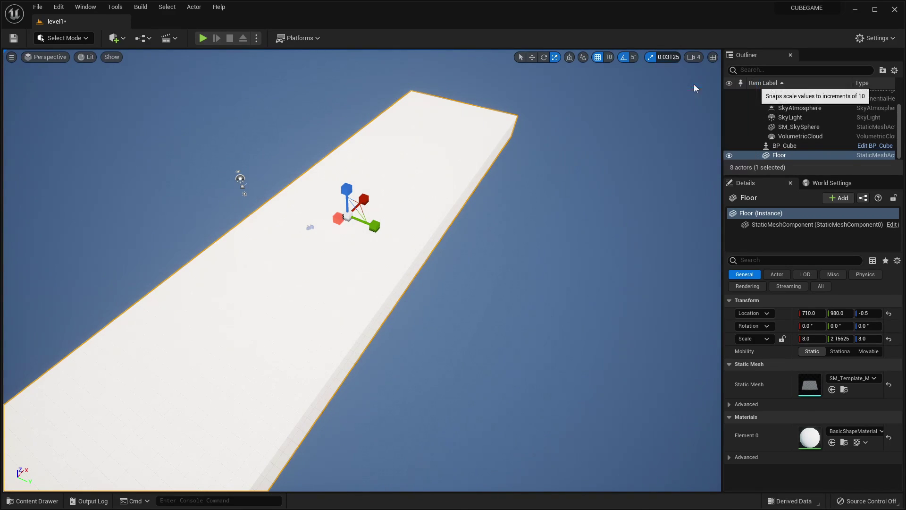
{"action": "left_click_drag", "start_coordinate": [374, 226], "coordinate": [377, 230]}
{"action": "left_click", "coordinate": [377, 230]}
{"action": "left_click", "coordinate": [366, 214]}
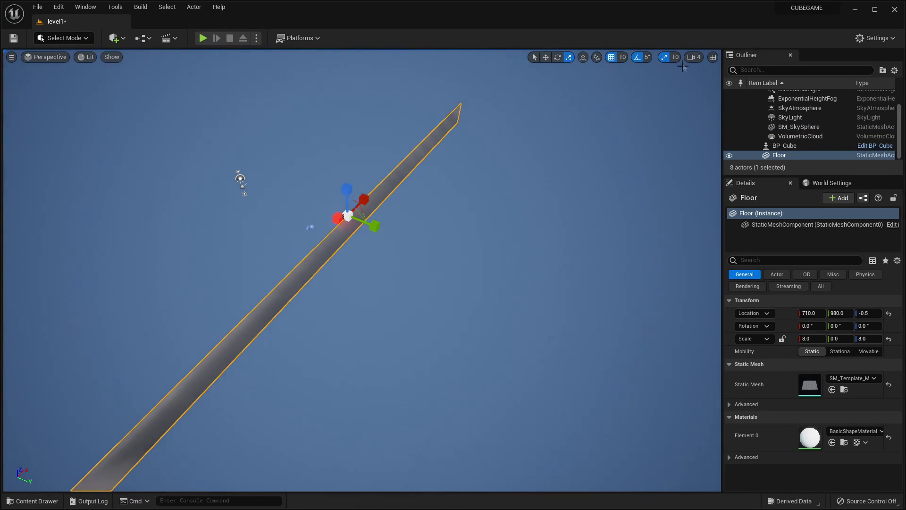
Set the scale snap to 0.0625, bring the Floor to a Y scale of 1.5625, and play-test the level
{"action": "left_click", "coordinate": [675, 57]}
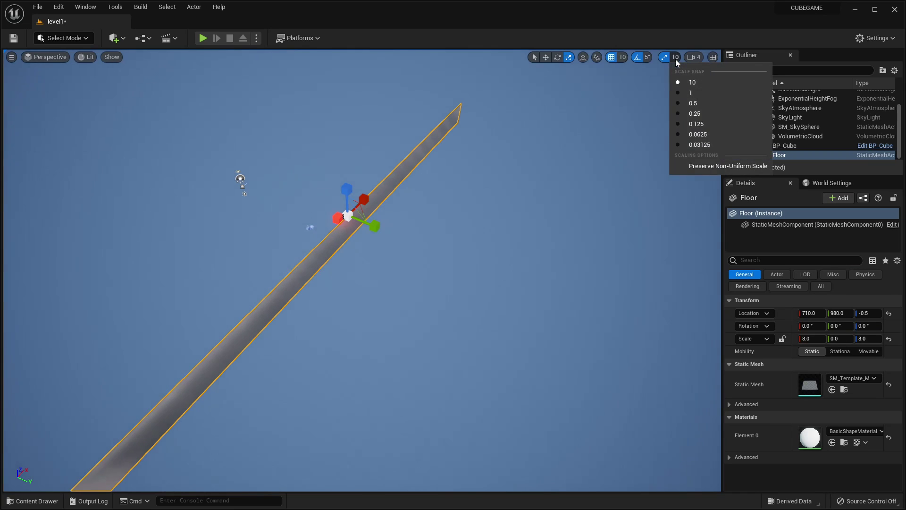
{"action": "left_click", "coordinate": [705, 137]}
{"action": "left_click_drag", "start_coordinate": [374, 226], "coordinate": [378, 234]}
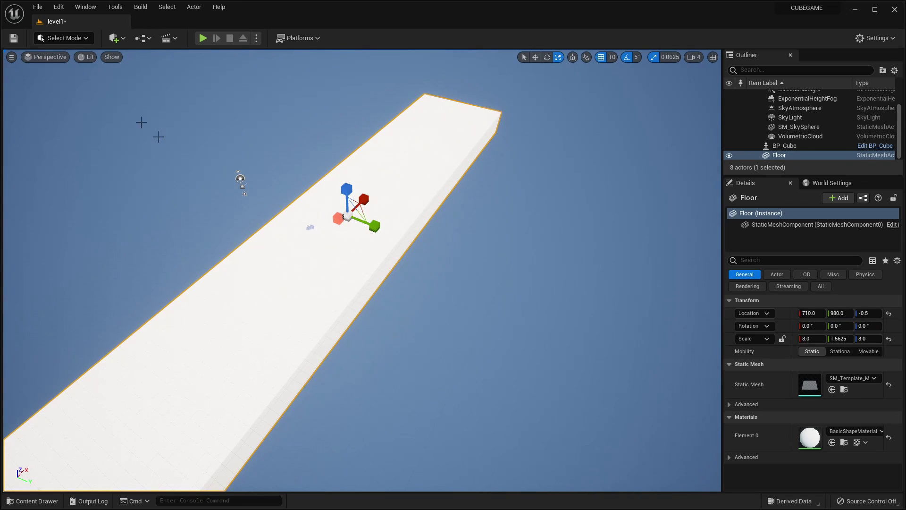
{"action": "left_click", "coordinate": [203, 37]}
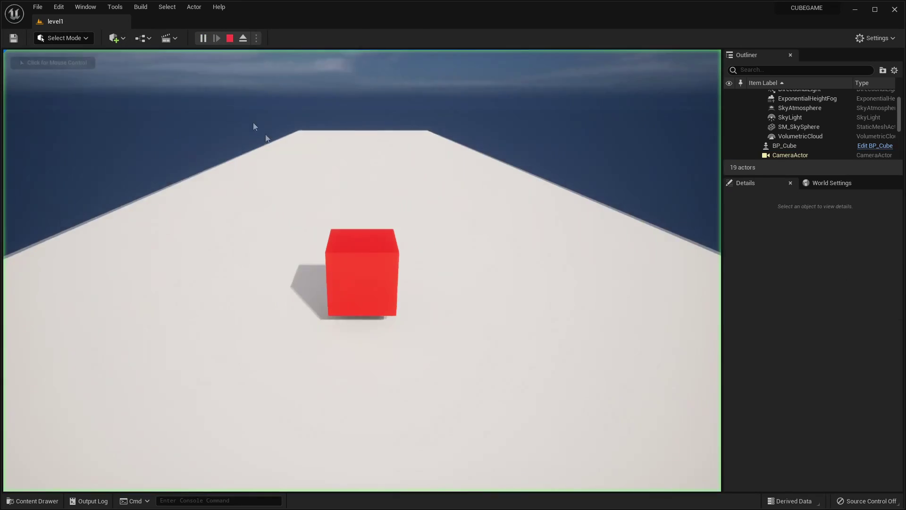
{"action": "key", "text": "Escape"}
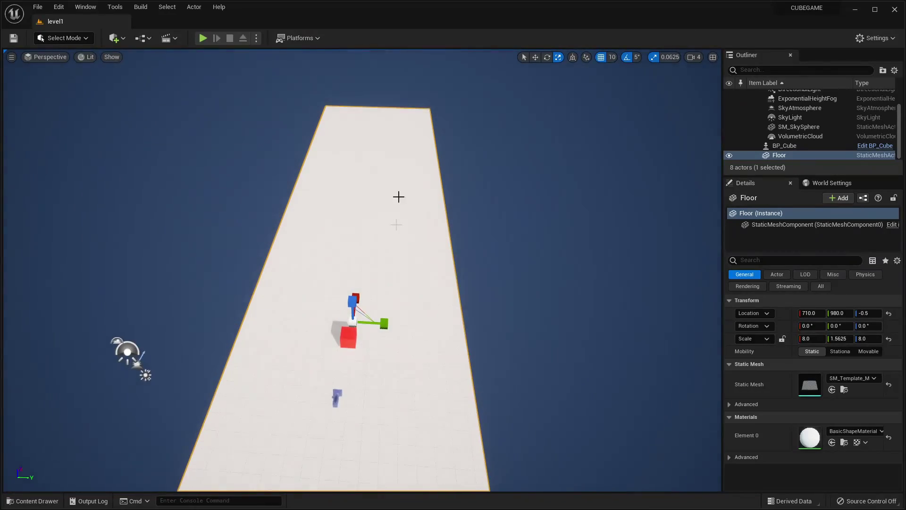
Narrow the Floor further to a Y scale of 1.3125
{"action": "left_click_drag", "start_coordinate": [384, 323], "coordinate": [376, 323]}
{"action": "right_click_drag", "start_coordinate": [376, 323], "coordinate": [354, 204]}
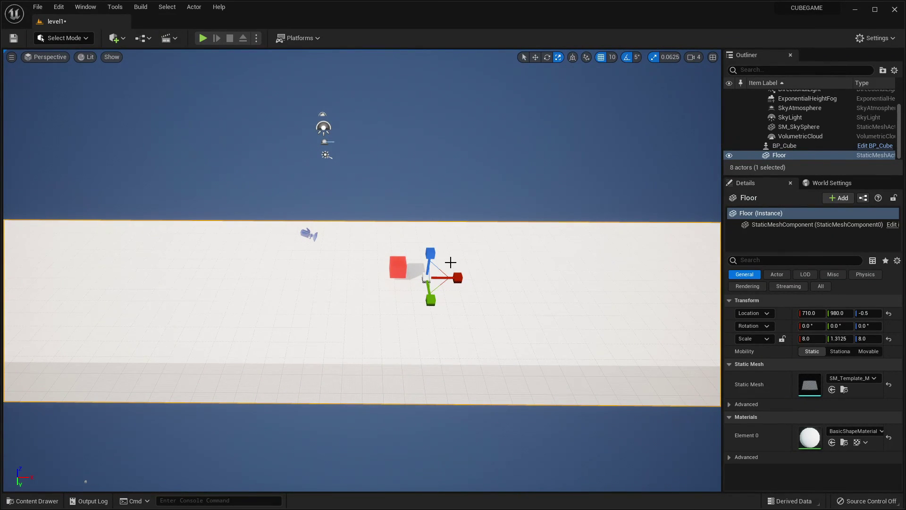
{"action": "right_click_drag", "start_coordinate": [444, 357], "coordinate": [440, 358]}
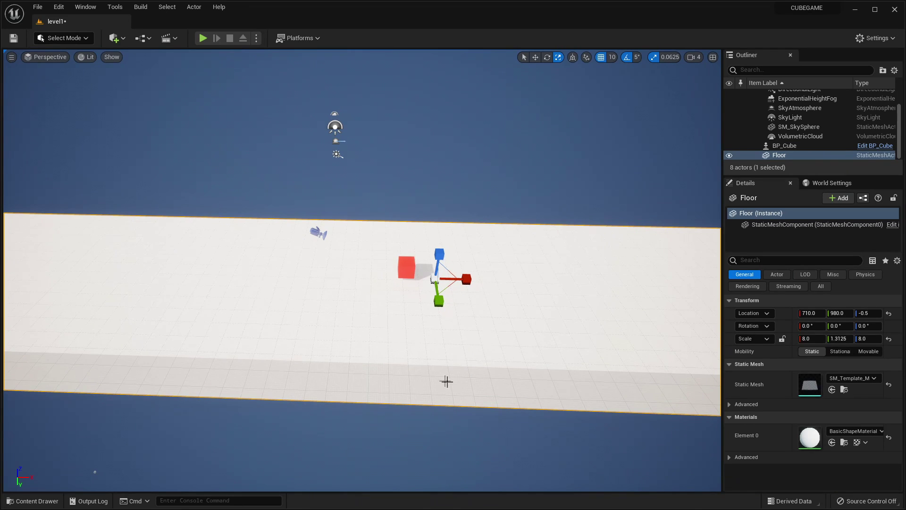
Create an Actor Blueprint class named BP_Obstacle in the Cube content folder
{"action": "left_click", "coordinate": [33, 501]}
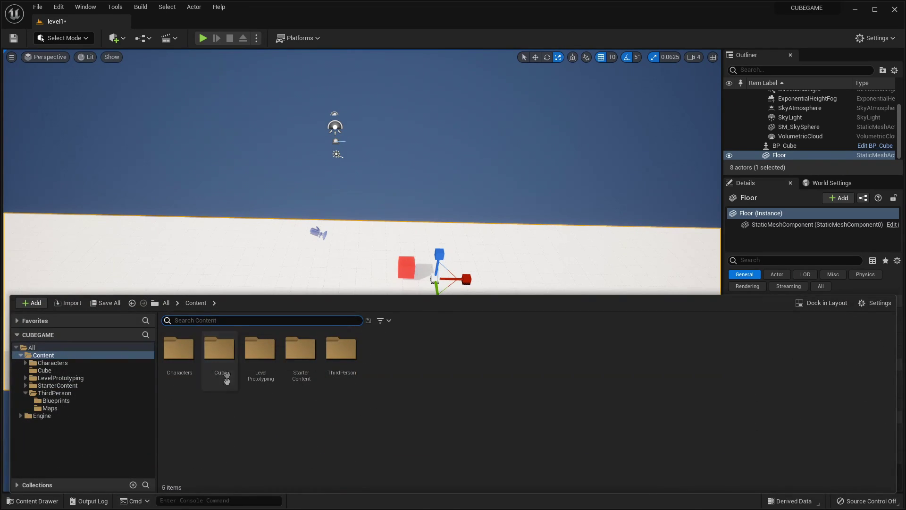
{"action": "double_click", "coordinate": [224, 354]}
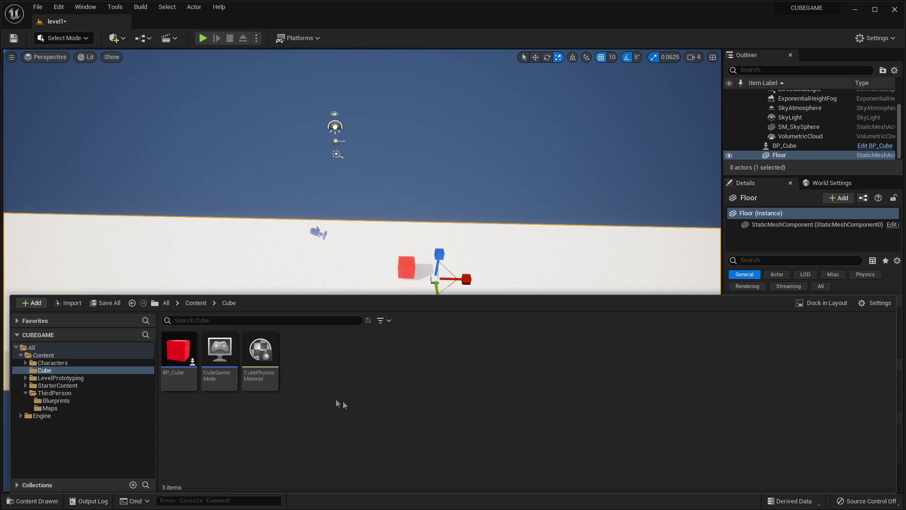
{"action": "right_click", "coordinate": [334, 376]}
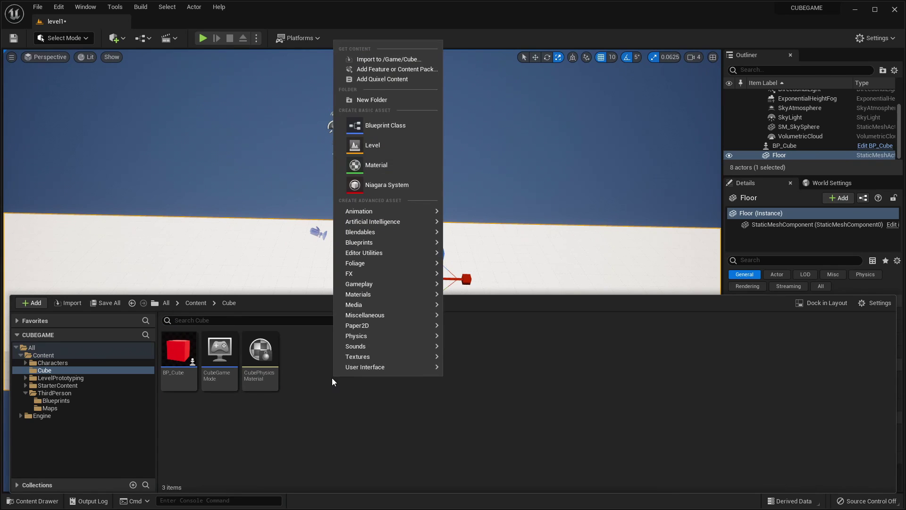
{"action": "left_click", "coordinate": [403, 126]}
{"action": "left_click", "coordinate": [379, 170]}
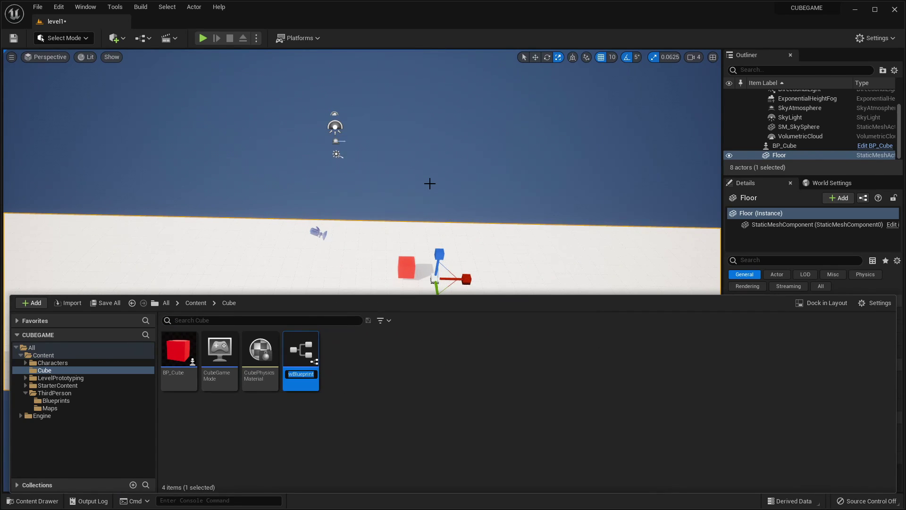
{"action": "key", "text": "BackSpace"}
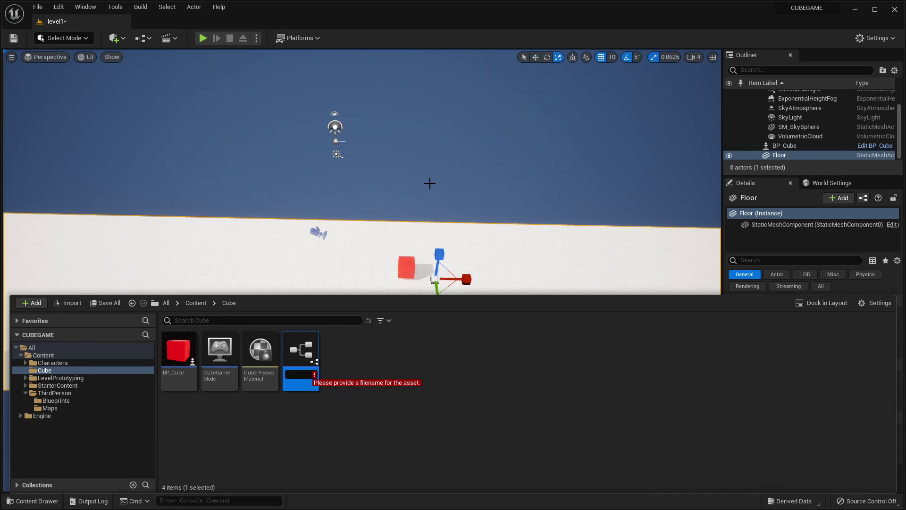
{"action": "type", "text": "BP_Obstacle"}
{"action": "key", "text": "Return"}
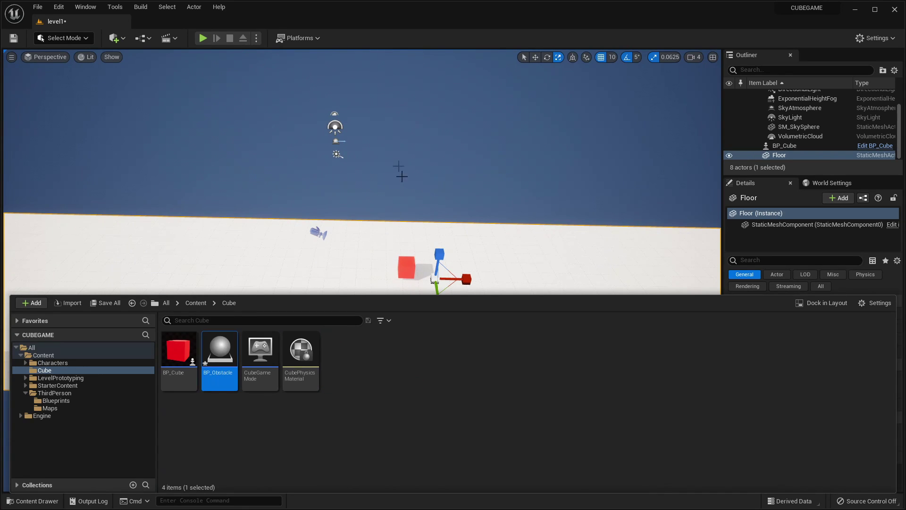
Open the BP_Obstacle blueprint and add a Cube component to it
{"action": "double_click", "coordinate": [217, 350]}
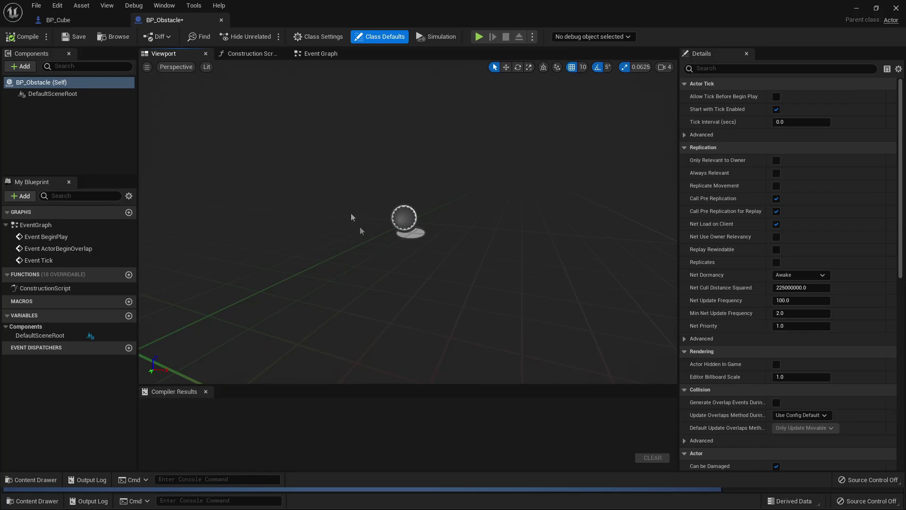
{"action": "left_click", "coordinate": [21, 66]}
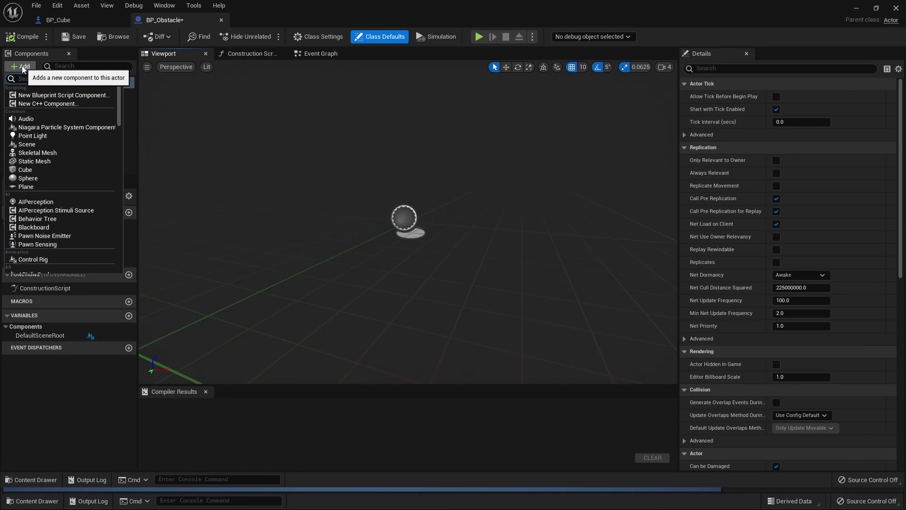
{"action": "left_click", "coordinate": [37, 170]}
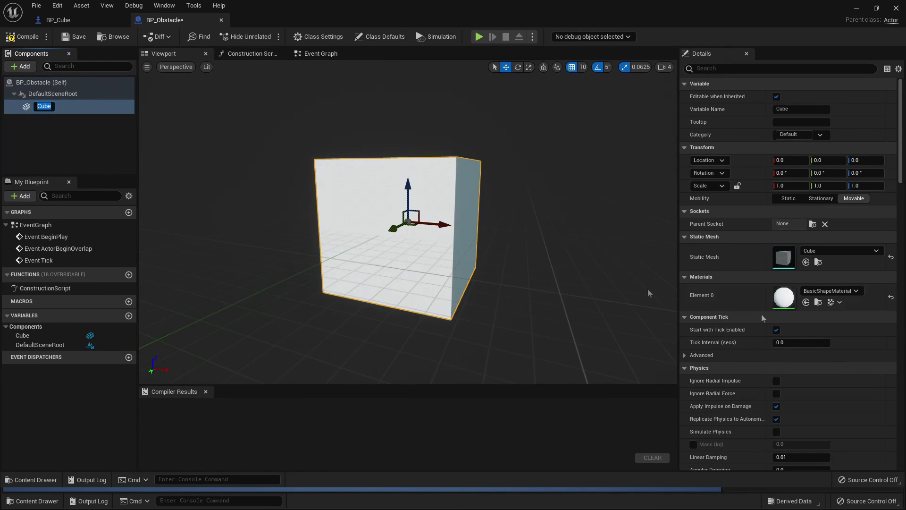
Assign the M_GreyBall material to Element 0 of BP_Obstacle's Cube component
{"action": "left_click", "coordinate": [835, 292]}
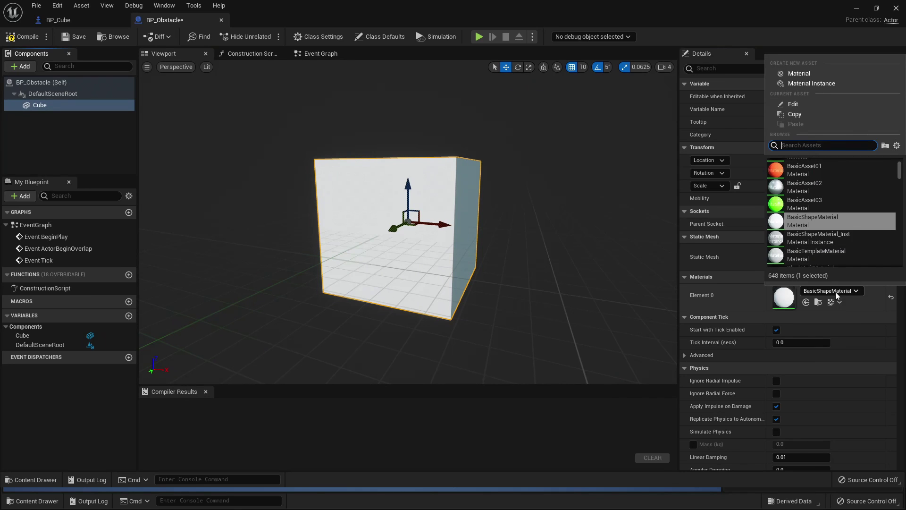
{"action": "type", "text": "grey"}
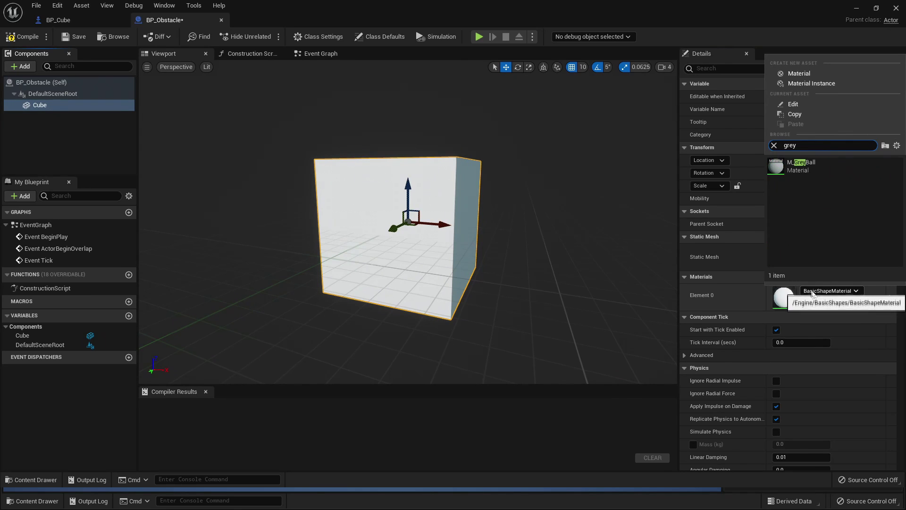
{"action": "left_click", "coordinate": [850, 164]}
{"action": "scroll", "coordinate": [468, 219], "scroll_direction": "down", "scroll_amount": 2}
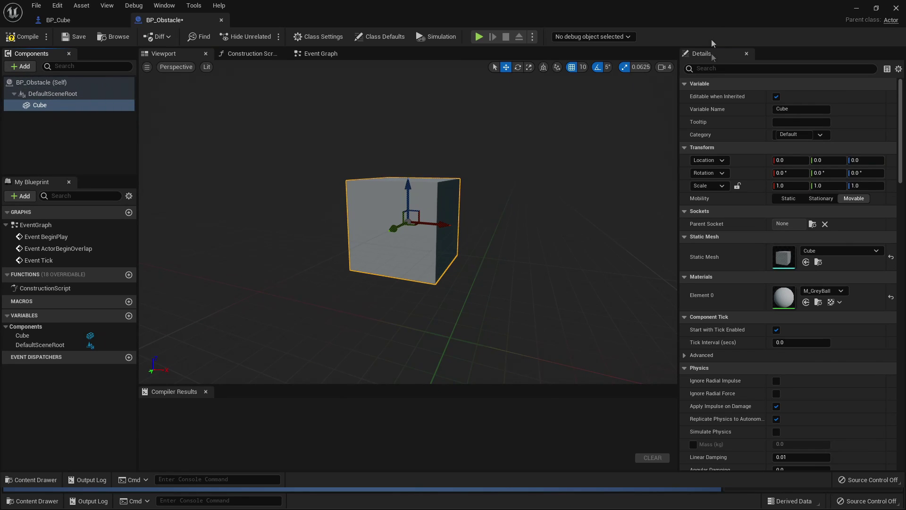
Enable Simulate Physics on BP_Obstacle's Cube component, and clear the property filter
{"action": "left_click", "coordinate": [718, 69]}
{"action": "type", "text": "sim"}
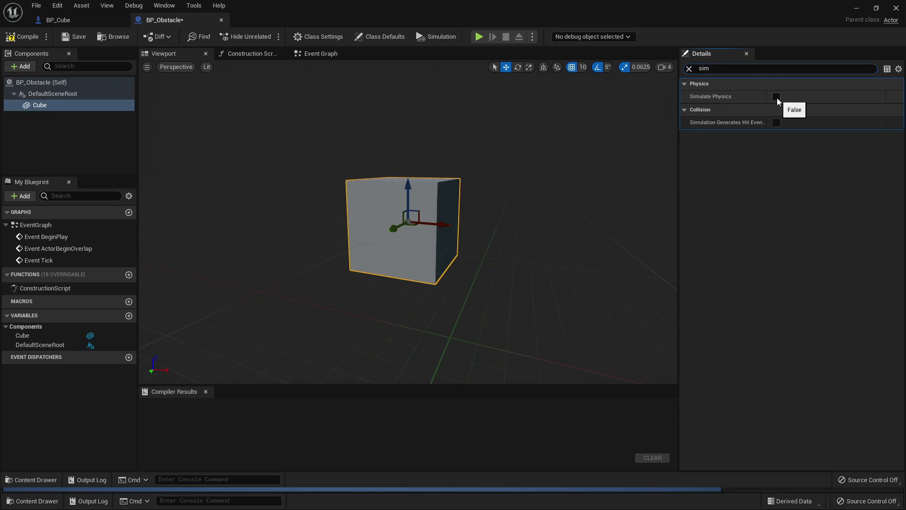
{"action": "left_click", "coordinate": [777, 97]}
{"action": "left_click", "coordinate": [702, 69]}
{"action": "key", "text": "BackSpace"}
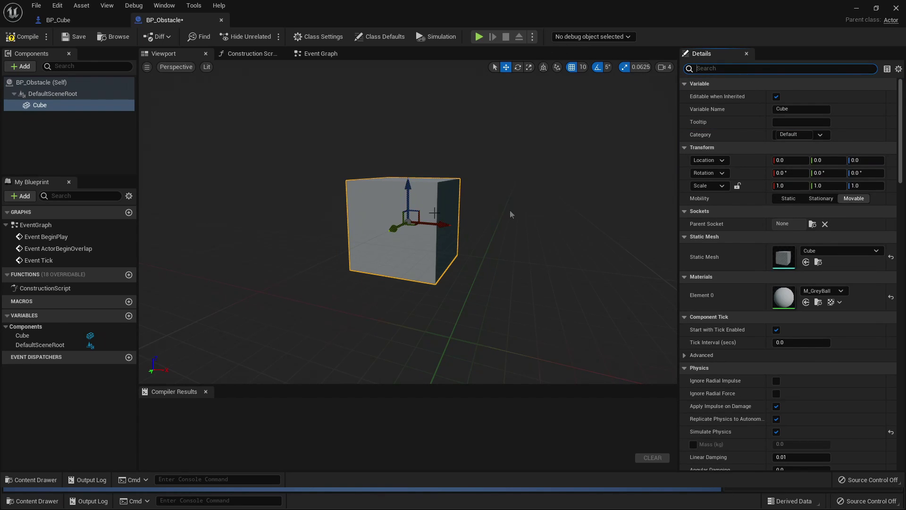
Scale BP_Obstacle's Cube to 0.9375, 1.8125, 0.8125, compile the blueprint, and return to level1
{"action": "left_click", "coordinate": [529, 67]}
{"action": "left_click_drag", "start_coordinate": [441, 226], "coordinate": [434, 221]}
{"action": "left_click_drag", "start_coordinate": [408, 191], "coordinate": [408, 203]}
{"action": "mouse_move", "coordinate": [408, 203]}
{"action": "right_mouse_down"}
{"action": "mouse_move", "coordinate": [377, 207]}
{"action": "mouse_move", "coordinate": [410, 208]}
{"action": "right_mouse_up"}
{"action": "left_click", "coordinate": [23, 37]}
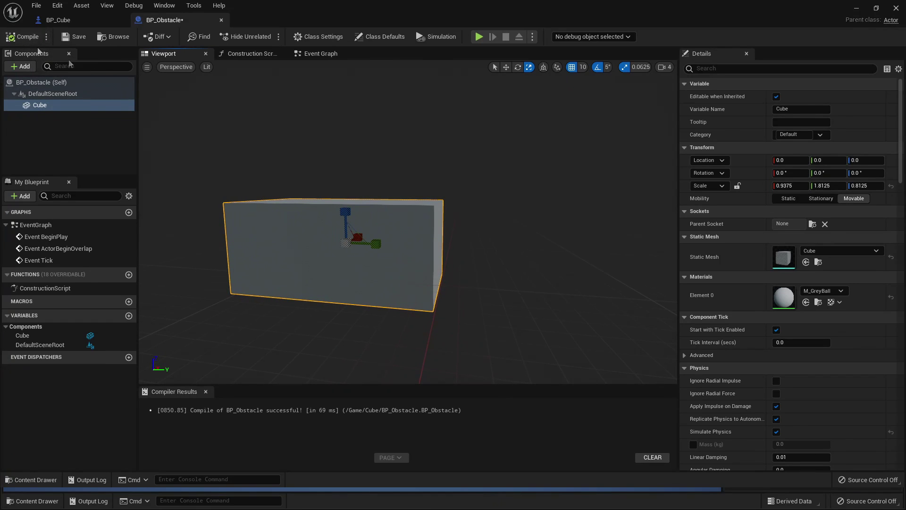
{"action": "left_click", "coordinate": [857, 9]}
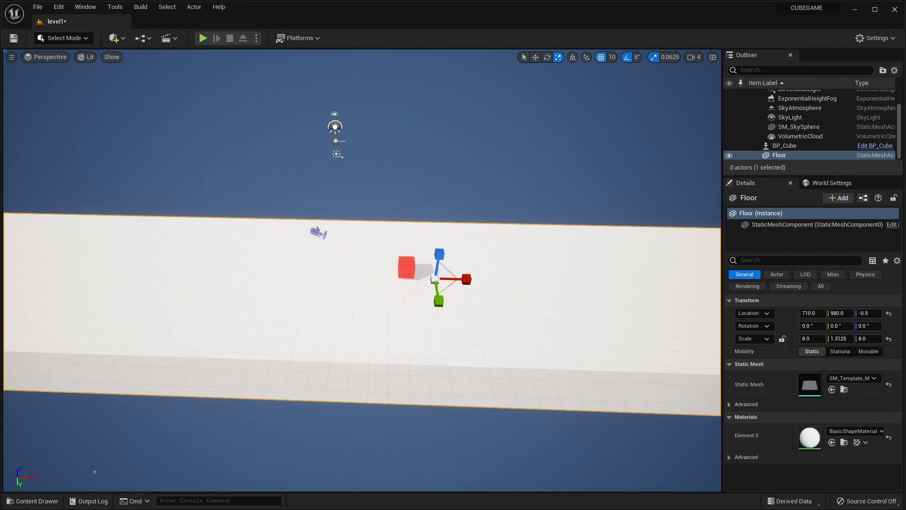
Place a BP_Obstacle on the floor ahead of the red cube at about X 1190, Y 1180, and adjust its height
{"action": "left_click", "coordinate": [33, 501]}
{"action": "left_click_drag", "start_coordinate": [220, 368], "coordinate": [519, 302]}
{"action": "mouse_move", "coordinate": [417, 306]}
{"action": "right_mouse_down"}
{"action": "mouse_move", "coordinate": [397, 345]}
{"action": "mouse_move", "coordinate": [419, 310]}
{"action": "right_mouse_up"}
{"action": "left_click", "coordinate": [534, 57]}
{"action": "left_click_drag", "start_coordinate": [431, 210], "coordinate": [429, 197]}
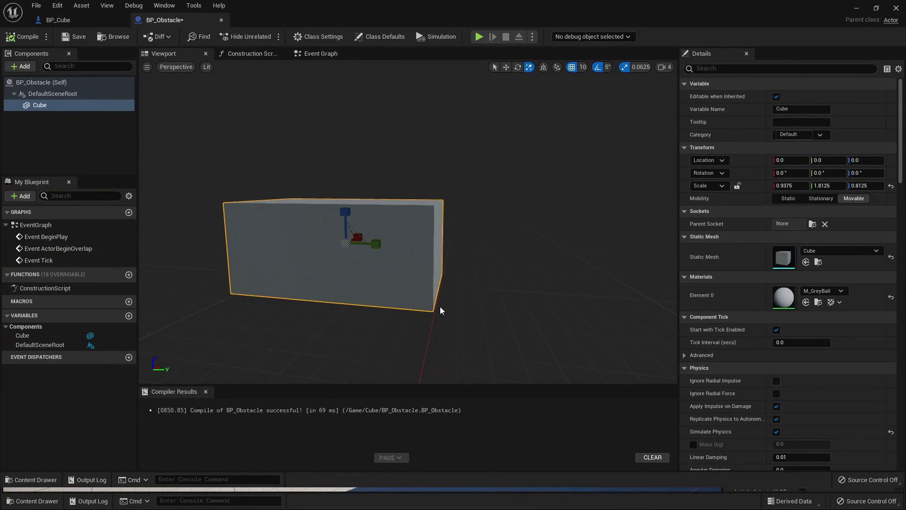
Lock the scale proportions of BP_Obstacle's Cube component, set its scale to 1, and return to level1
{"action": "scroll", "coordinate": [440, 311], "scroll_direction": "up", "scroll_amount": 3}
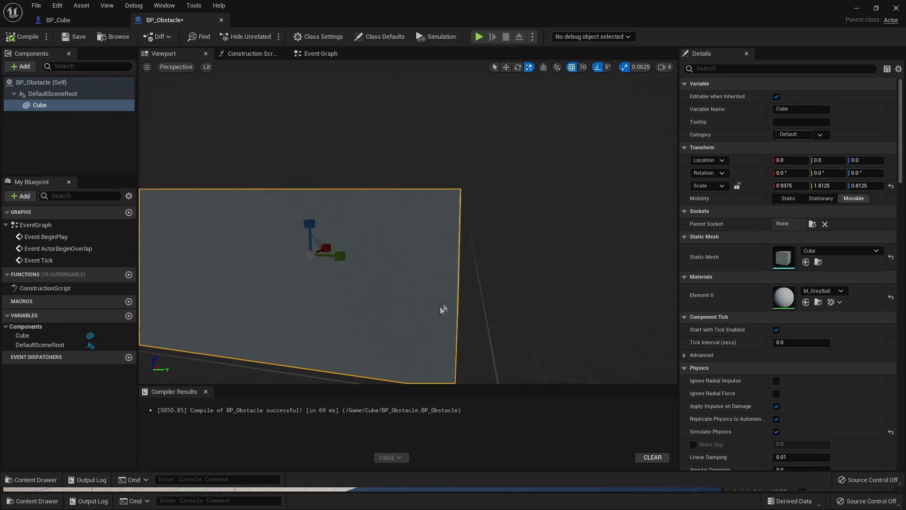
{"action": "left_click", "coordinate": [737, 186]}
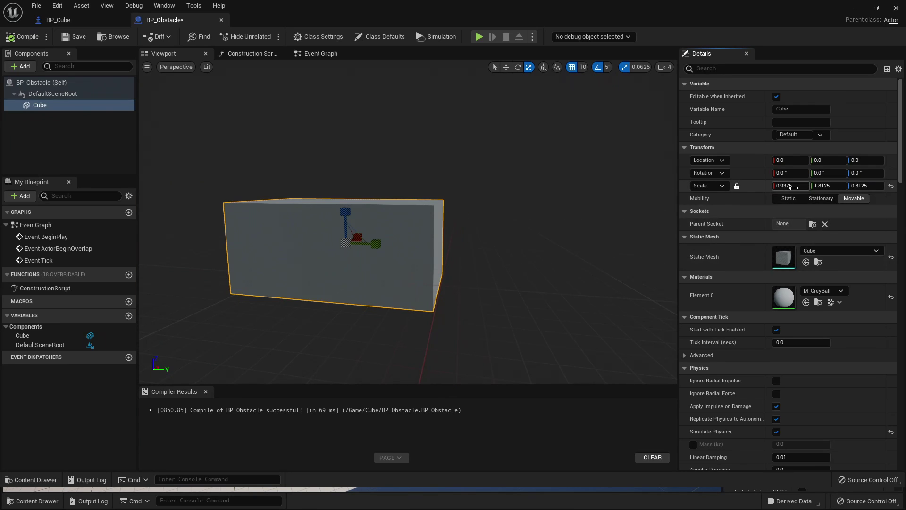
{"action": "type", "text": "1"}
{"action": "key", "text": "Return"}
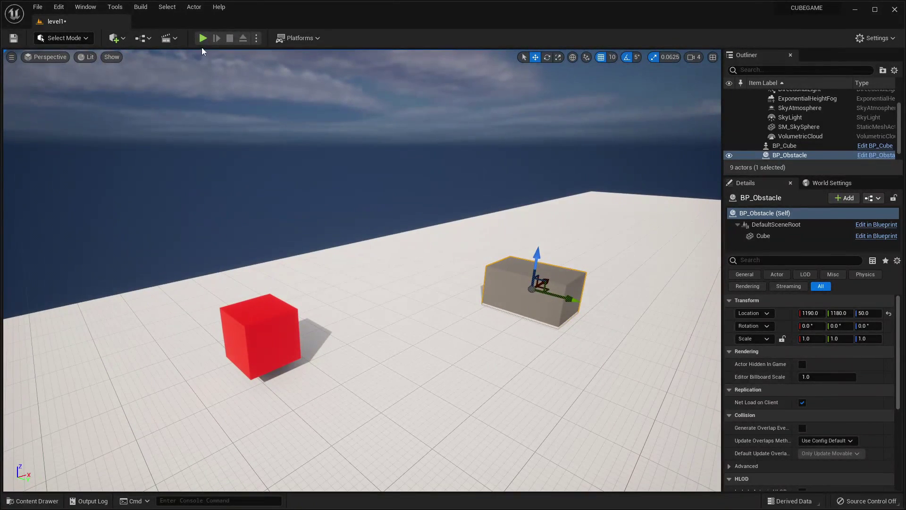
Play-test the level, and move the placed BP_Obstacle farther along the floor to X 2620
{"action": "left_click", "coordinate": [203, 38]}
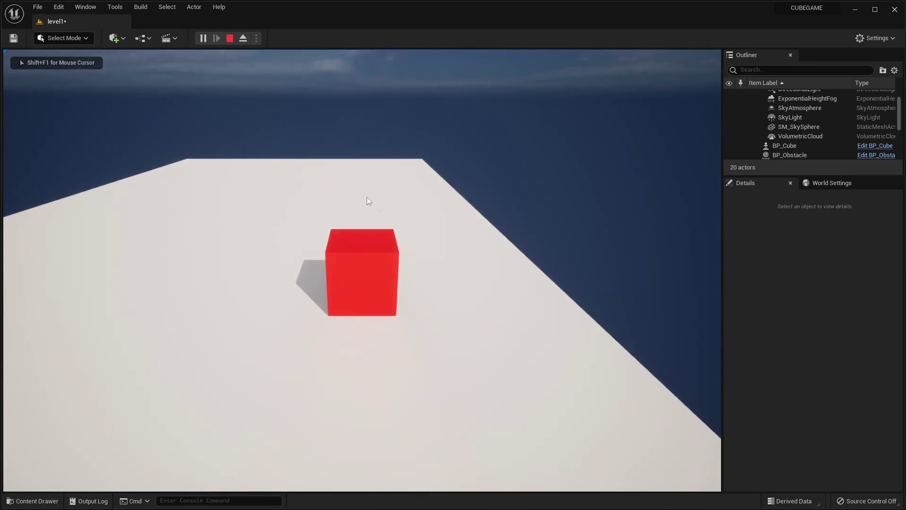
{"action": "key", "text": "Escape"}
{"action": "mouse_move", "coordinate": [410, 227]}
{"action": "right_mouse_down"}
{"action": "mouse_move", "coordinate": [302, 236]}
{"action": "mouse_move", "coordinate": [411, 228]}
{"action": "right_mouse_up"}
{"action": "scroll", "coordinate": [411, 228], "scroll_direction": "up", "scroll_amount": 5}
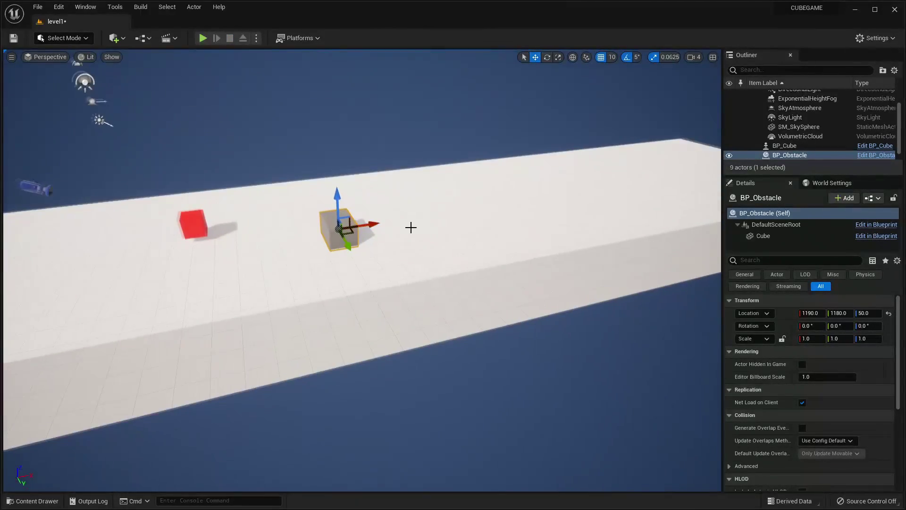
{"action": "left_click_drag", "start_coordinate": [372, 225], "coordinate": [609, 189]}
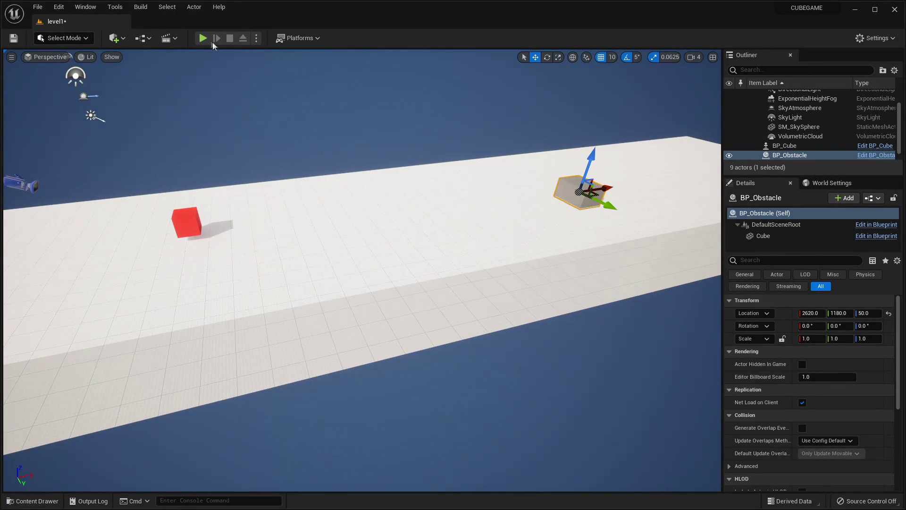
Play-test level1, select the red cube in the level, and open the BP_Cube blueprint for editing
{"action": "left_click", "coordinate": [203, 37]}
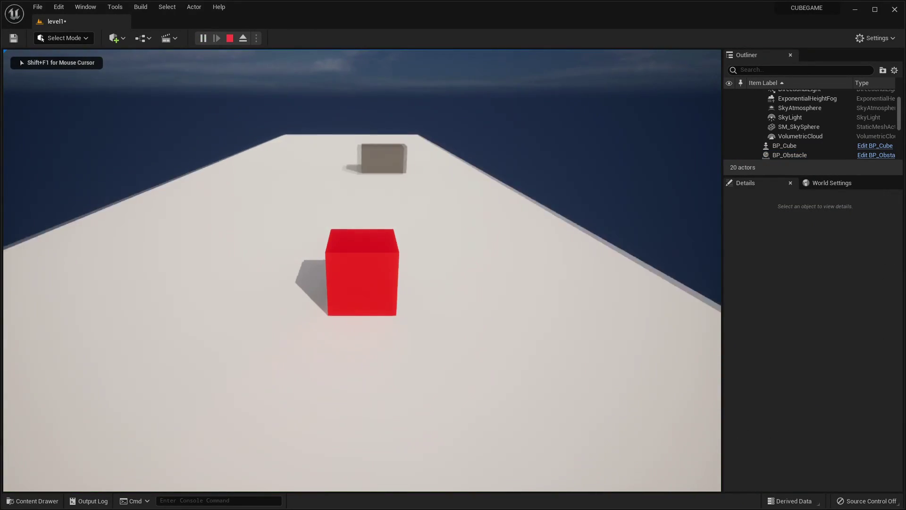
{"action": "key", "text": "Escape"}
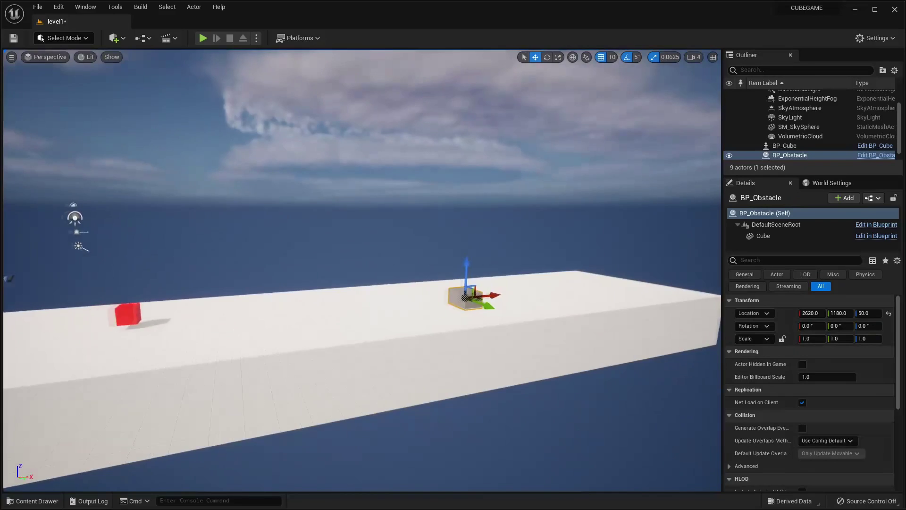
{"action": "left_click", "coordinate": [257, 302]}
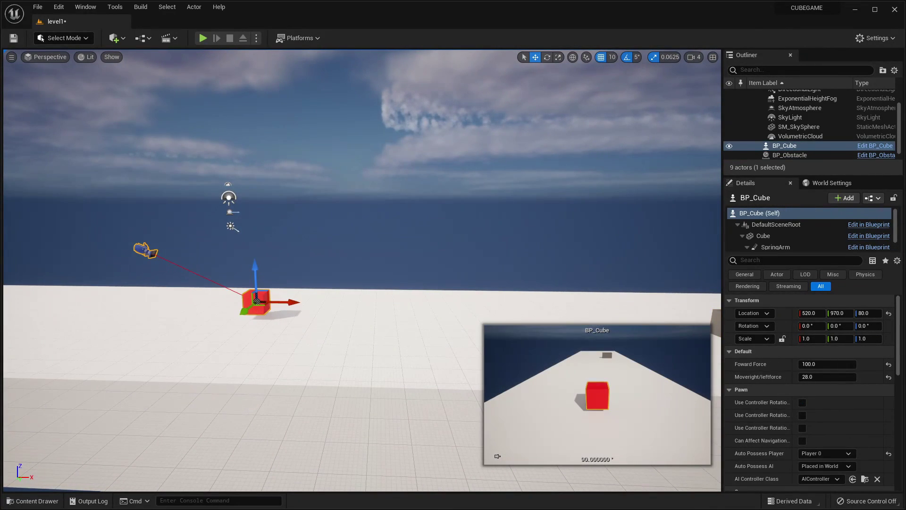
{"action": "left_click", "coordinate": [876, 146]}
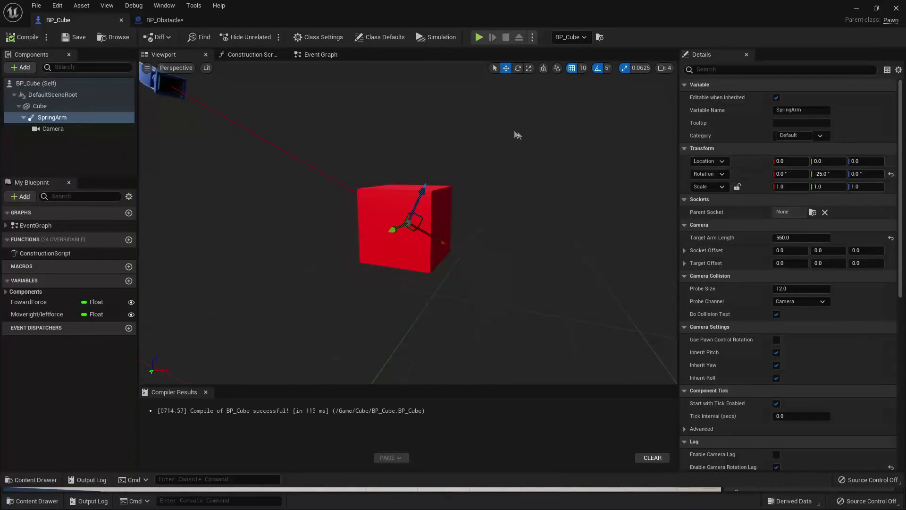
Add an On Component Hit event for the Cube component in BP_Cube's Event Graph
{"action": "left_click", "coordinate": [316, 56]}
{"action": "scroll", "coordinate": [417, 121], "scroll_direction": "down", "scroll_amount": 8}
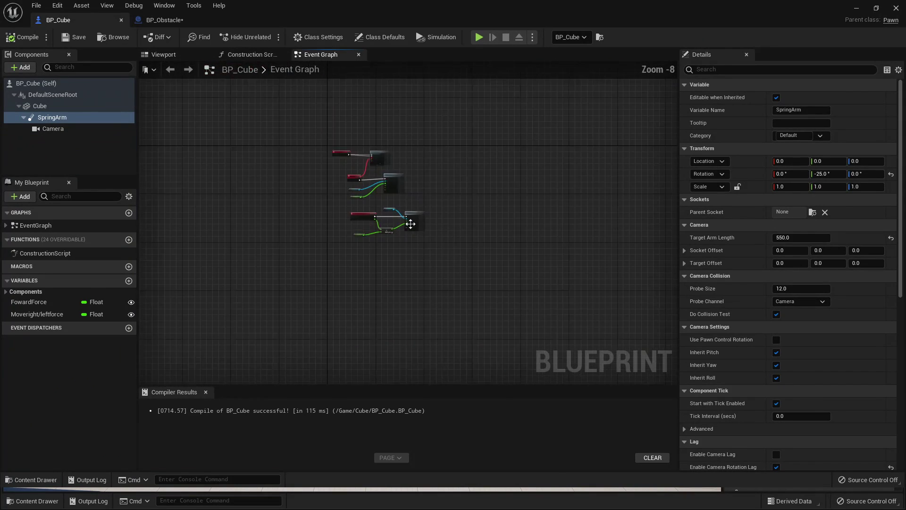
{"action": "scroll", "coordinate": [406, 153], "scroll_direction": "up", "scroll_amount": 3}
{"action": "left_click", "coordinate": [53, 106]}
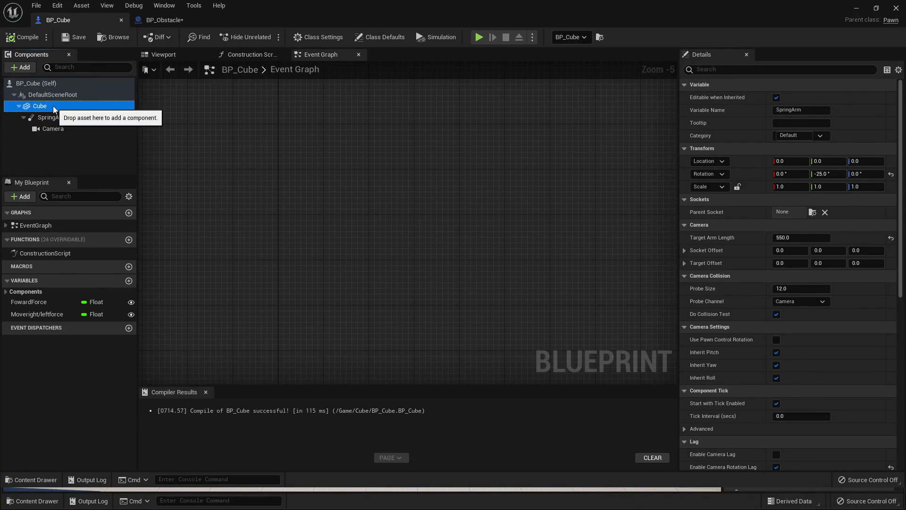
{"action": "scroll", "coordinate": [854, 265], "scroll_direction": "down", "scroll_amount": 3}
{"action": "scroll", "coordinate": [853, 269], "scroll_direction": "down", "scroll_amount": 15}
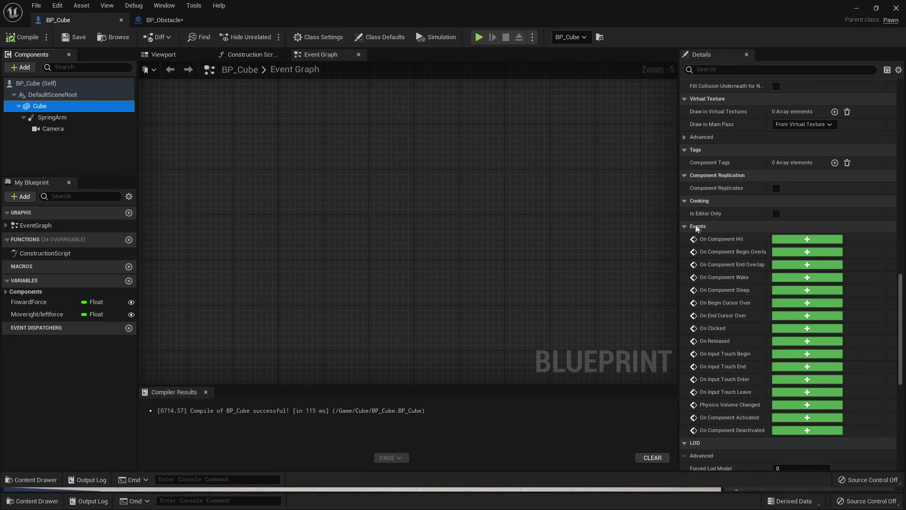
{"action": "left_click", "coordinate": [789, 239]}
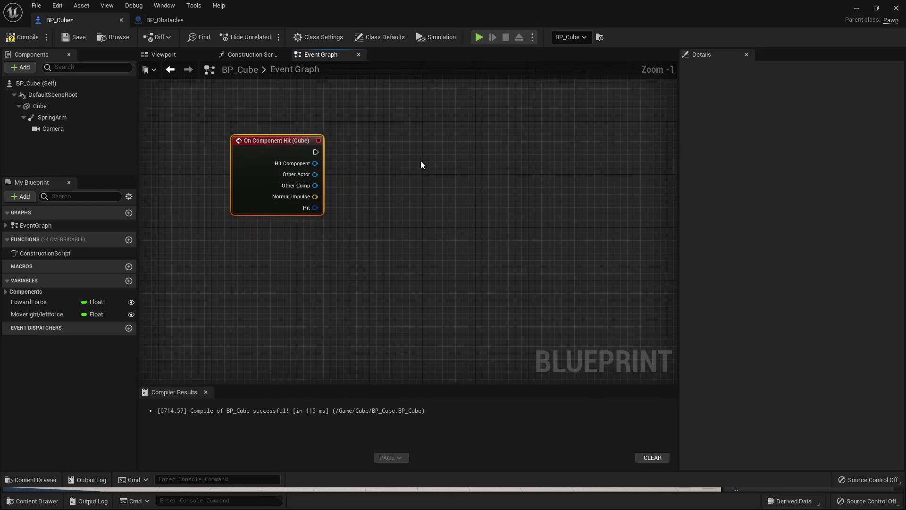
{"action": "right_click_drag", "start_coordinate": [392, 188], "coordinate": [354, 259]}
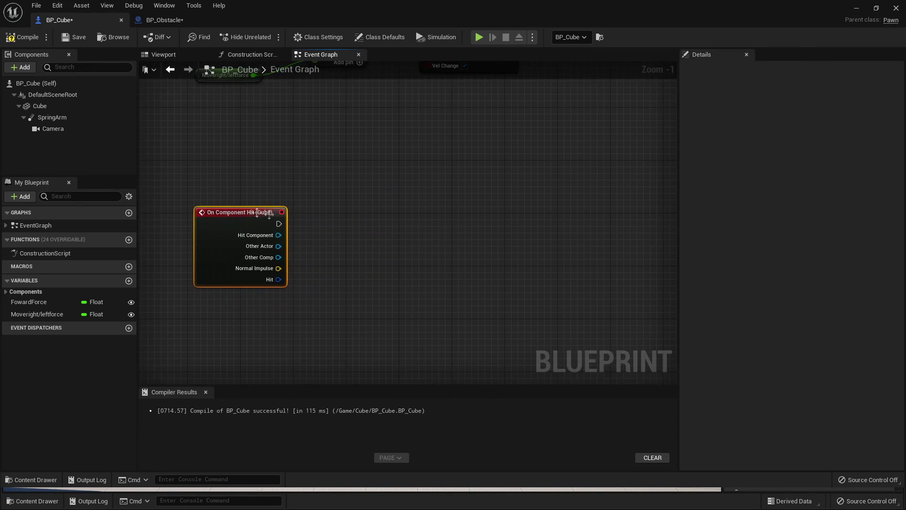
{"action": "left_click", "coordinate": [471, 274]}
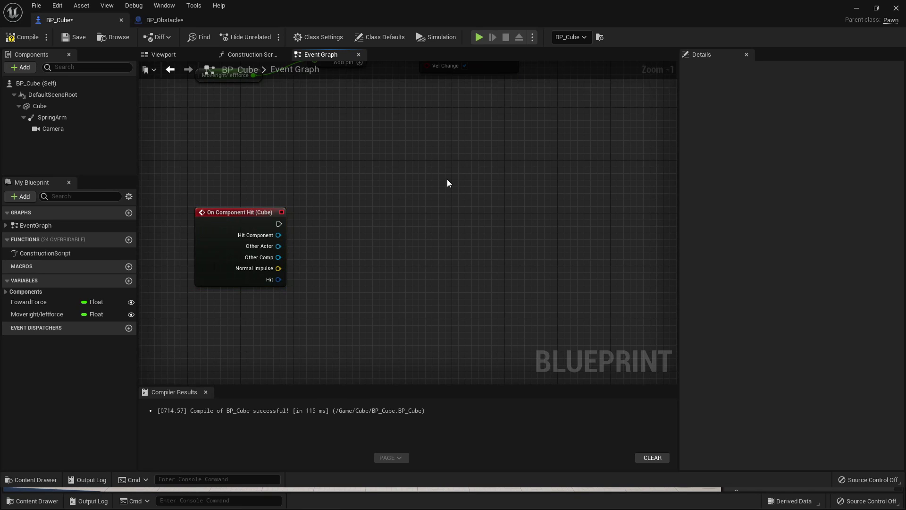
Create a Cast To BP_Obstacle node from the hit event's Other Actor output and position it beside the event
{"action": "left_click_drag", "start_coordinate": [279, 246], "coordinate": [373, 238]}
{"action": "type", "text": "cast to"}
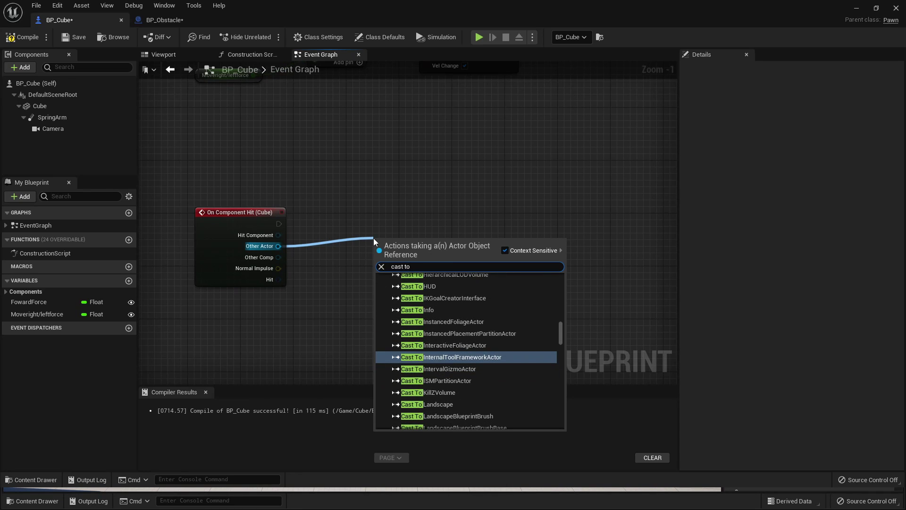
{"action": "type", "text": " bp"}
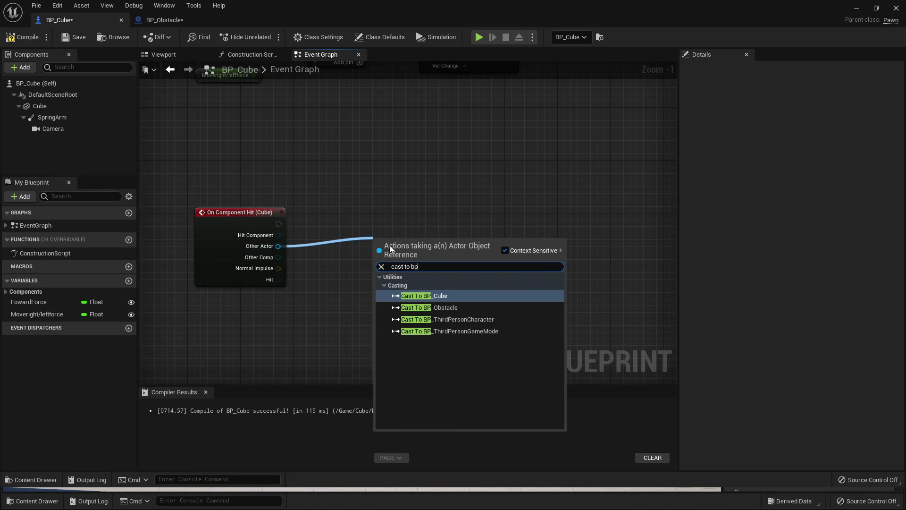
{"action": "left_click", "coordinate": [451, 308]}
{"action": "left_click_drag", "start_coordinate": [431, 225], "coordinate": [425, 225]}
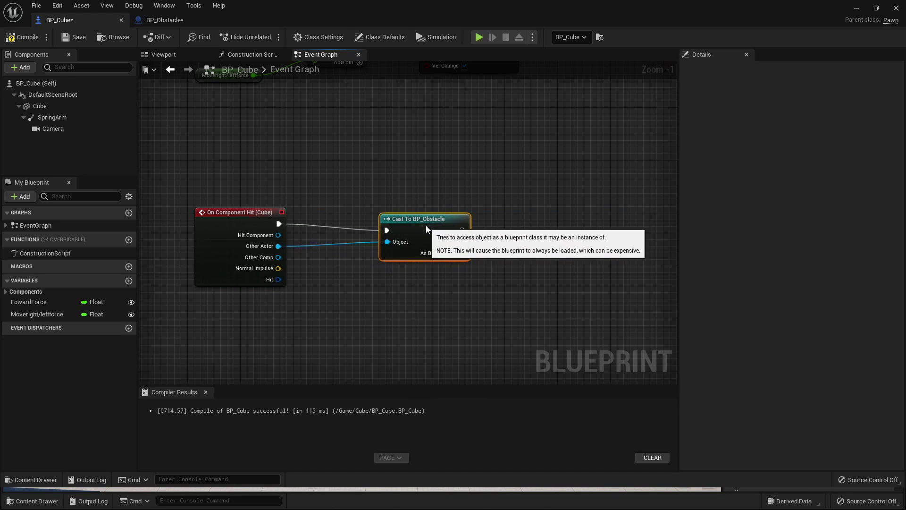
Add a Boolean variable named canmove?, compile the blueprint, and set the variable's default value to true
{"action": "right_click_drag", "start_coordinate": [520, 239], "coordinate": [486, 245]}
{"action": "scroll", "coordinate": [515, 262], "scroll_direction": "down", "scroll_amount": 3}
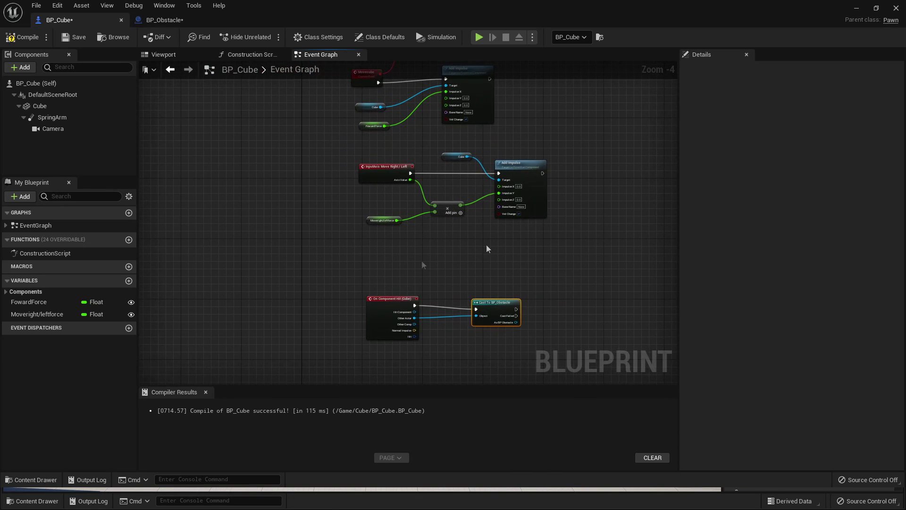
{"action": "left_click", "coordinate": [129, 281]}
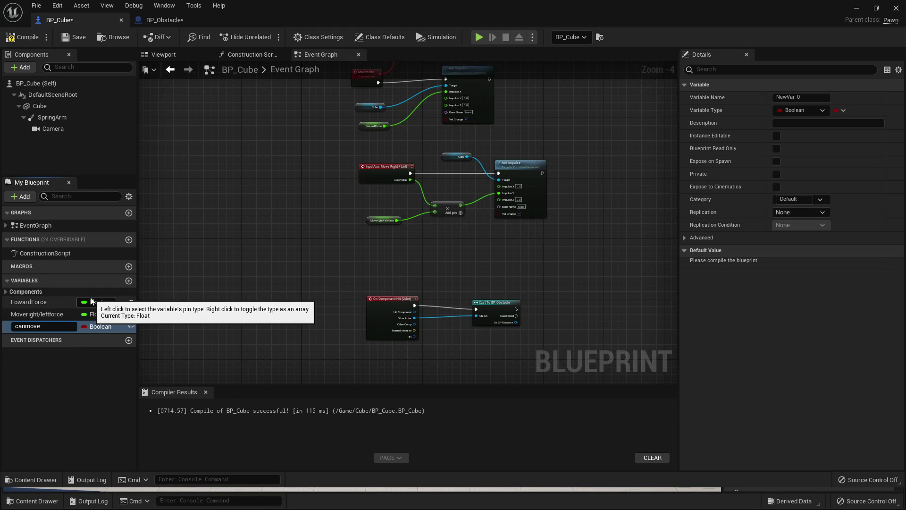
{"action": "key", "text": "Return"}
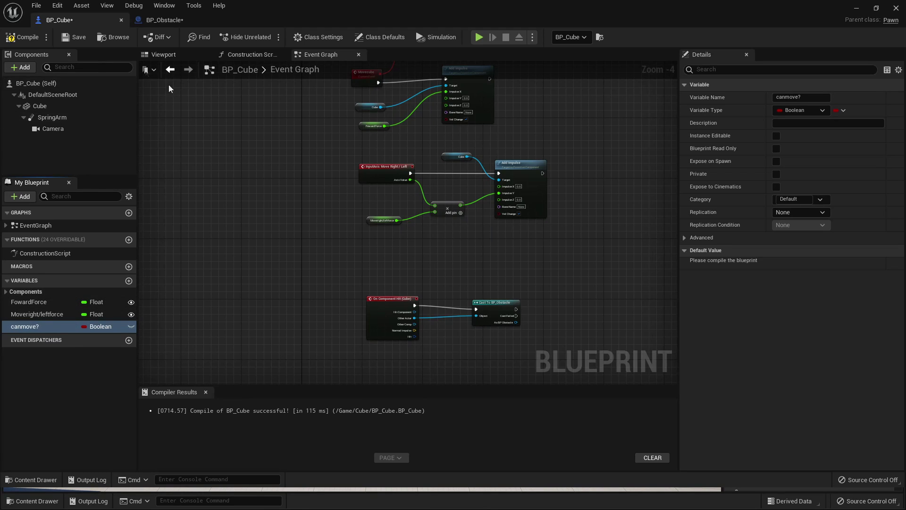
{"action": "left_click", "coordinate": [22, 37]}
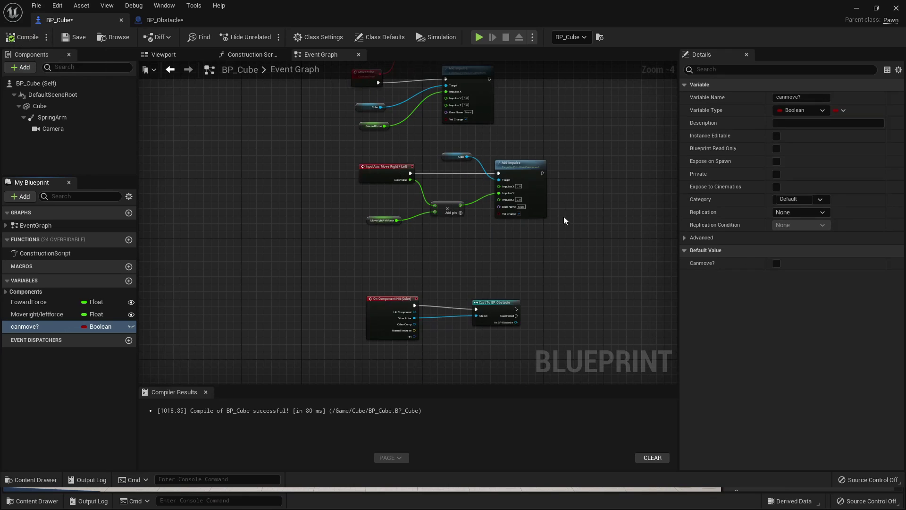
{"action": "left_click", "coordinate": [777, 263]}
Move the Movecube event away from its Add Impulse node and place a Get canmove? node below the event
{"action": "right_click_drag", "start_coordinate": [460, 143], "coordinate": [516, 263]}
{"action": "scroll", "coordinate": [427, 202], "scroll_direction": "up", "scroll_amount": 4}
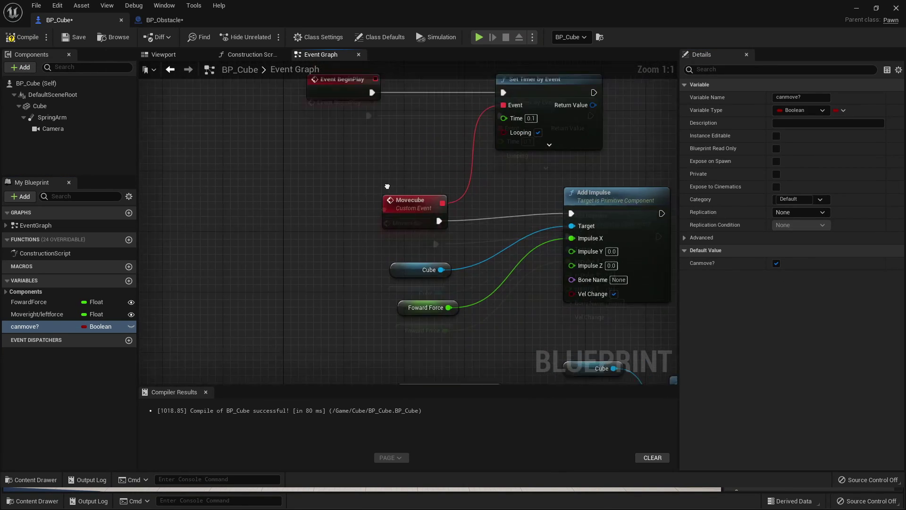
{"action": "left_click_drag", "start_coordinate": [413, 227], "coordinate": [239, 210]}
{"action": "left_click_drag", "start_coordinate": [28, 327], "coordinate": [381, 255]}
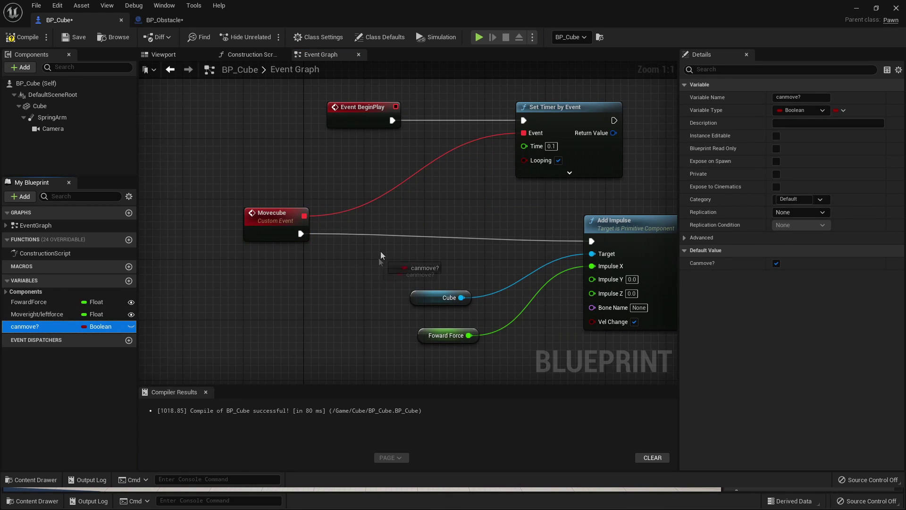
{"action": "mouse_move", "coordinate": [298, 273]}
{"action": "left_mouse_down"}
{"action": "mouse_move", "coordinate": [359, 250]}
{"action": "mouse_move", "coordinate": [286, 267]}
{"action": "left_mouse_up"}
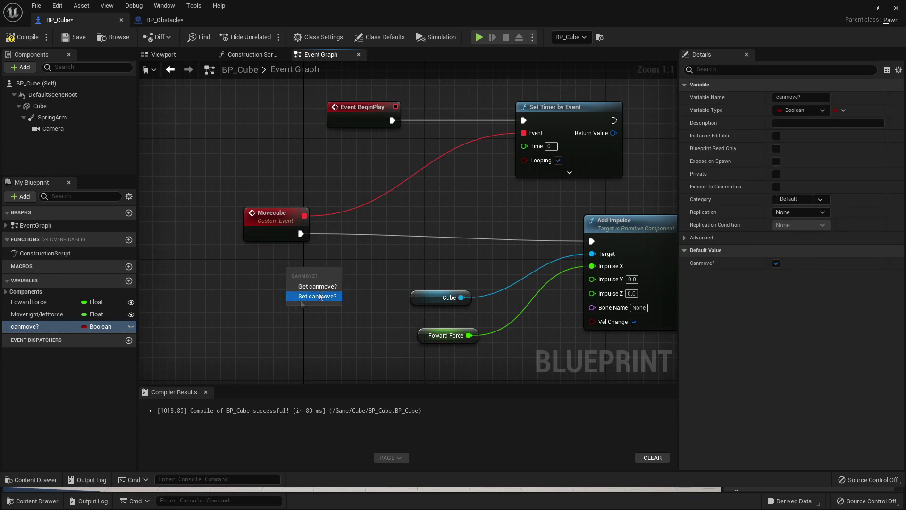
{"action": "left_click", "coordinate": [314, 287]}
Create a Branch conditioned on canmove? and wire its input from Movecube and its True output to Add Impulse
{"action": "left_click_drag", "start_coordinate": [339, 274], "coordinate": [401, 220]}
{"action": "type", "text": "bra"}
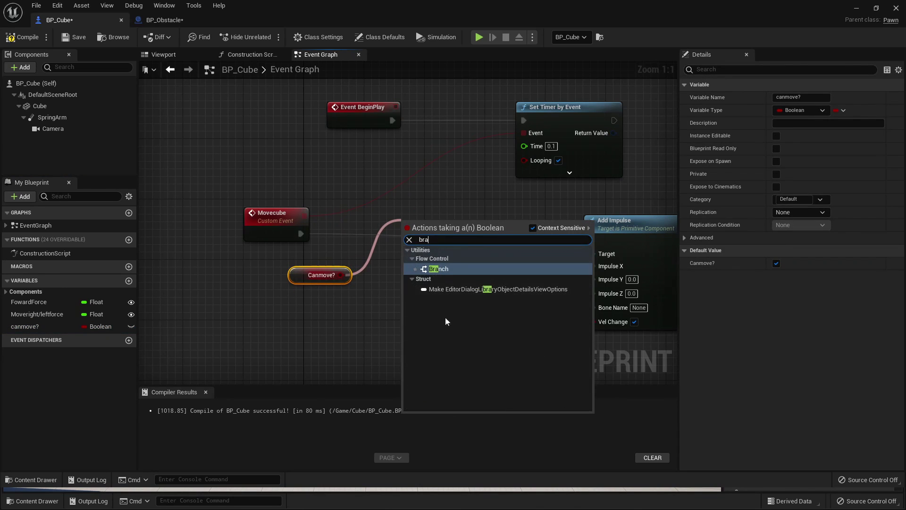
{"action": "left_click", "coordinate": [438, 269]}
{"action": "left_click_drag", "start_coordinate": [301, 233], "coordinate": [410, 239]}
{"action": "right_click_drag", "start_coordinate": [475, 241], "coordinate": [371, 232]}
{"action": "left_click_drag", "start_coordinate": [371, 233], "coordinate": [488, 231]}
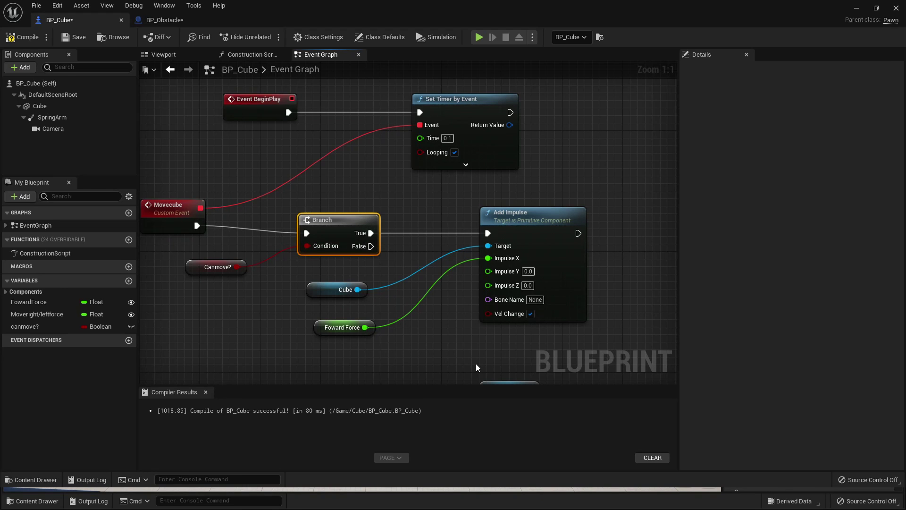
Duplicate the canmove? Branch and insert it between InputAxis Move Right / Left and its Add Impulse node
{"action": "left_click_drag", "start_coordinate": [219, 225], "coordinate": [314, 262]}
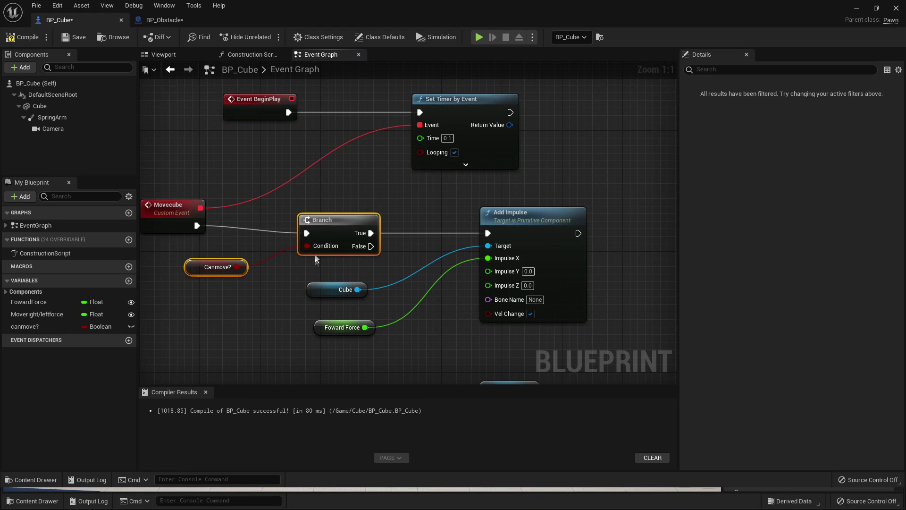
{"action": "scroll", "coordinate": [361, 179], "scroll_direction": "down", "scroll_amount": 5}
{"action": "scroll", "coordinate": [354, 198], "scroll_direction": "up", "scroll_amount": 4}
{"action": "left_click_drag", "start_coordinate": [354, 199], "coordinate": [404, 192]}
{"action": "left_click_drag", "start_coordinate": [462, 191], "coordinate": [557, 194]}
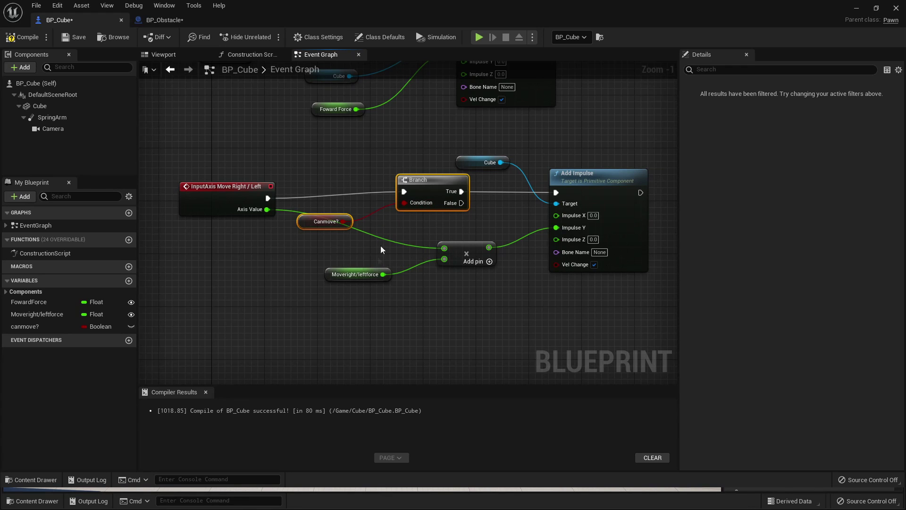
Set canmove? to false after a successful Cast To BP_Obstacle, and compile the blueprint
{"action": "right_click_drag", "start_coordinate": [417, 281], "coordinate": [388, 240]}
{"action": "right_click_drag", "start_coordinate": [461, 338], "coordinate": [342, 225]}
{"action": "left_click_drag", "start_coordinate": [24, 326], "coordinate": [482, 245]}
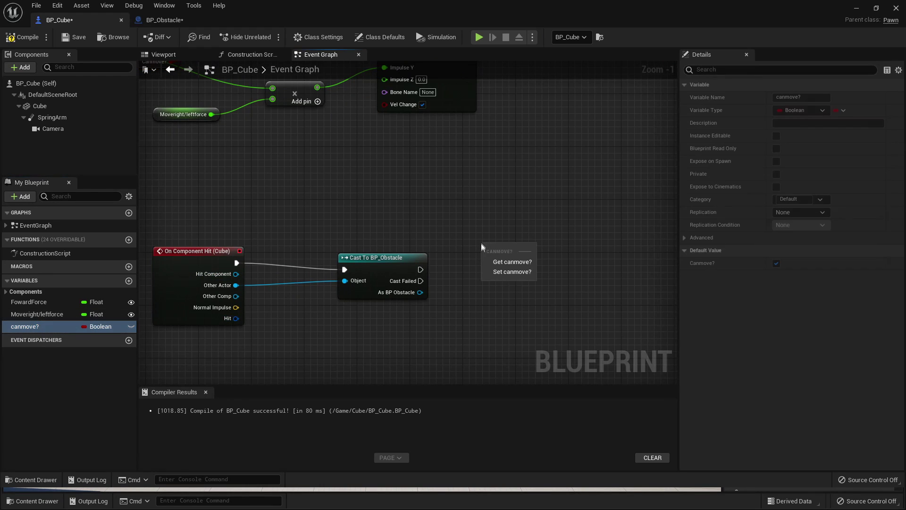
{"action": "left_click", "coordinate": [510, 272]}
{"action": "left_click_drag", "start_coordinate": [420, 269], "coordinate": [490, 250]}
{"action": "left_click_drag", "start_coordinate": [510, 246], "coordinate": [510, 260]}
{"action": "left_click", "coordinate": [14, 37]}
Return to level1 and play-test it, steering the red cube right and left around the obstacle
{"action": "left_click", "coordinate": [856, 8]}
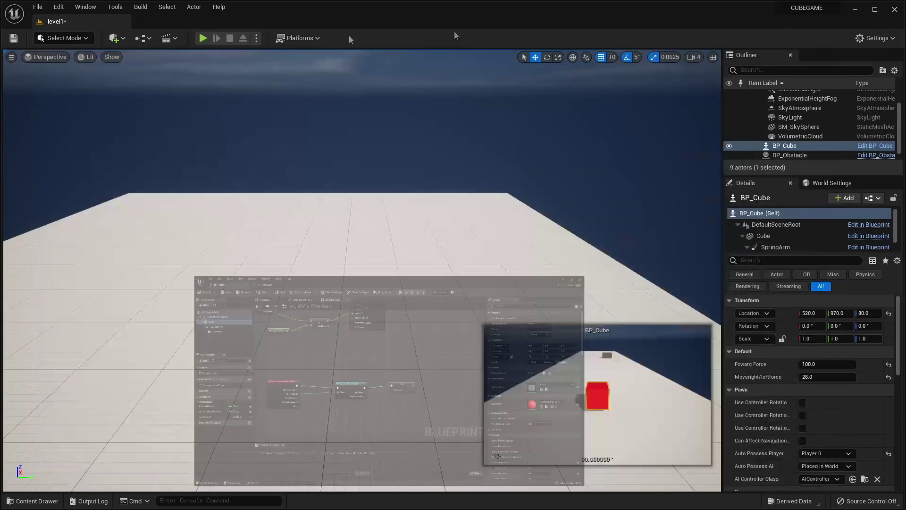
{"action": "left_click", "coordinate": [208, 42]}
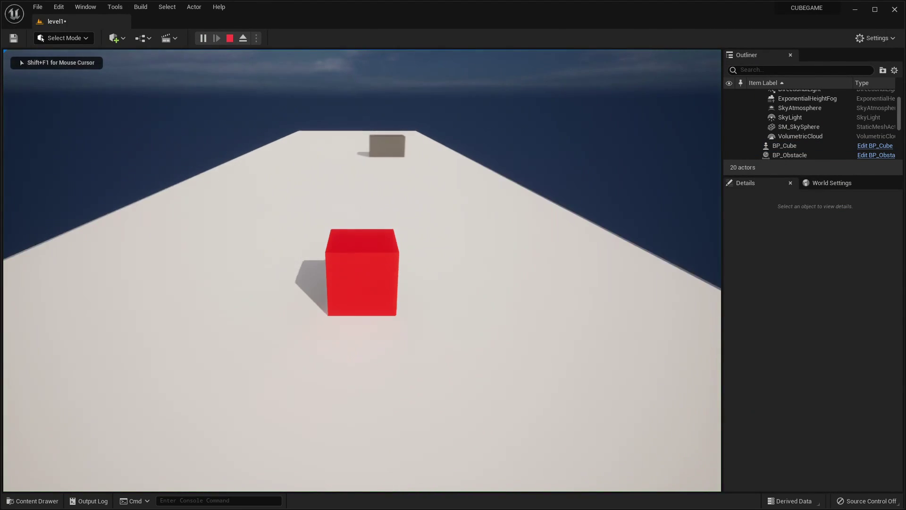
{"action": "key", "text": "d"}
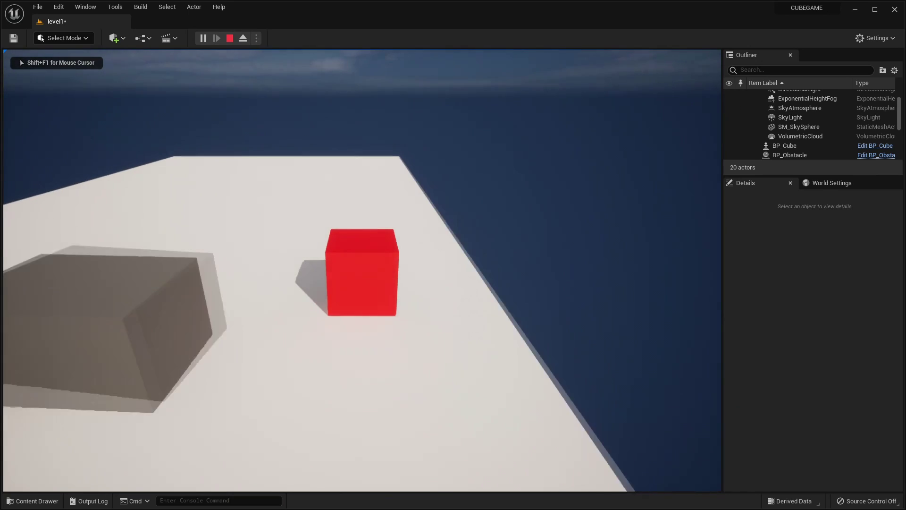
{"action": "key", "text": "a"}
{"action": "key", "text": "Escape"}
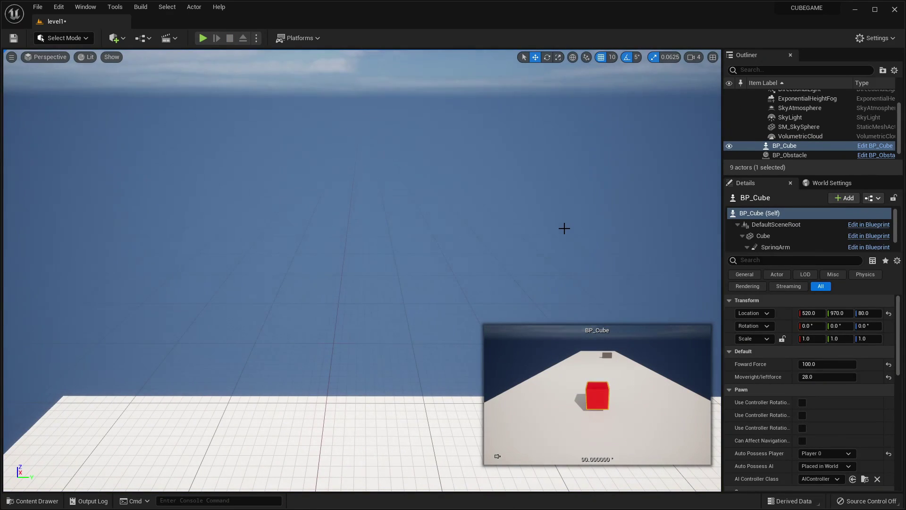
Reopen the BP_Cube blueprint from the project content at its On Component Hit nodes
{"action": "left_click", "coordinate": [32, 501]}
{"action": "double_click", "coordinate": [180, 365]}
{"action": "right_click_drag", "start_coordinate": [221, 252], "coordinate": [311, 213]}
{"action": "scroll", "coordinate": [312, 212], "scroll_direction": "up", "scroll_amount": 2}
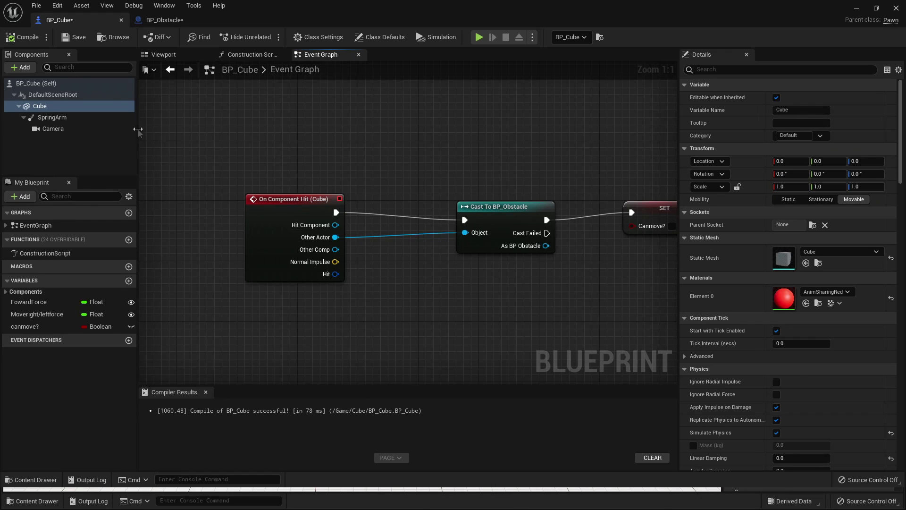
Open the Cube static mesh used by BP_Cube's Cube component and add an 18DOP simplified collision to it
{"action": "left_click", "coordinate": [819, 263]}
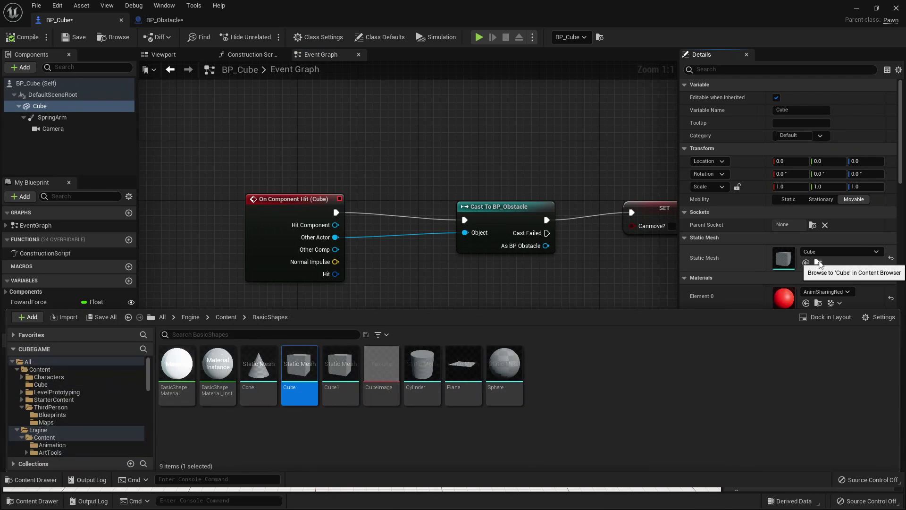
{"action": "mouse_move", "coordinate": [305, 374]}
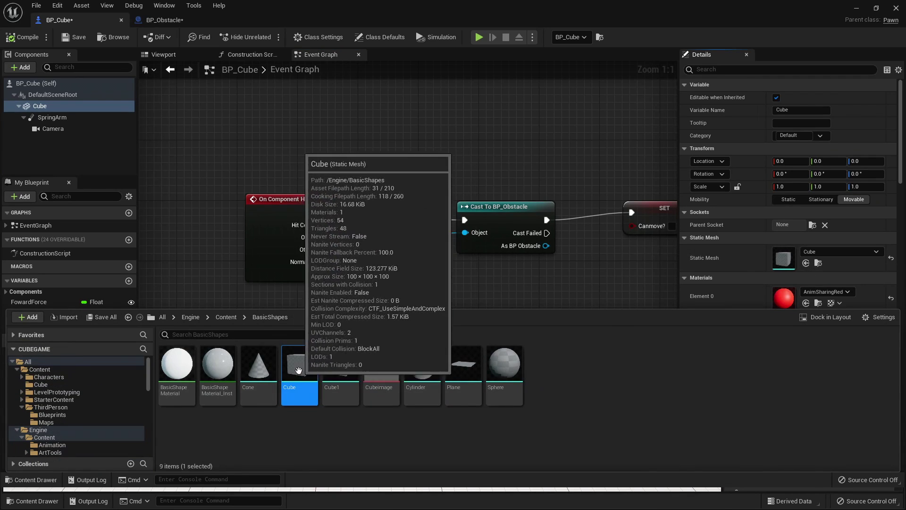
{"action": "double_click", "coordinate": [303, 371]}
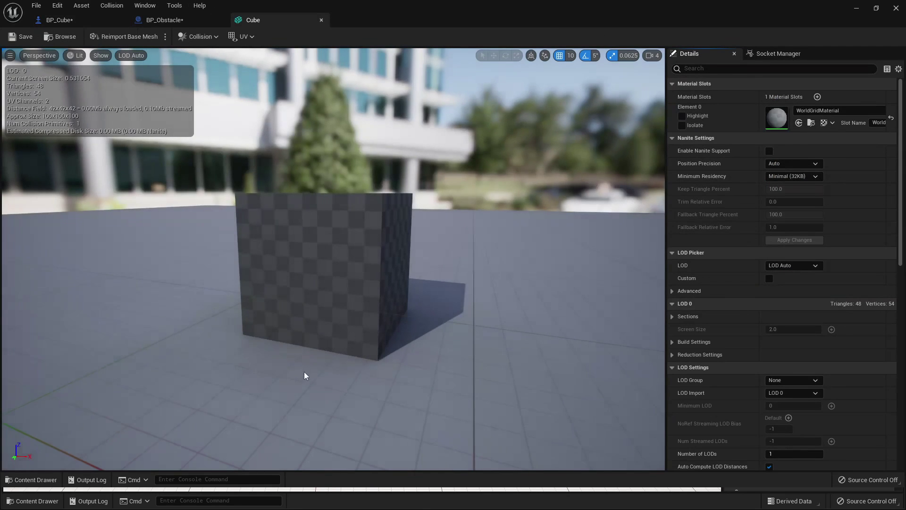
{"action": "left_click", "coordinate": [200, 36]}
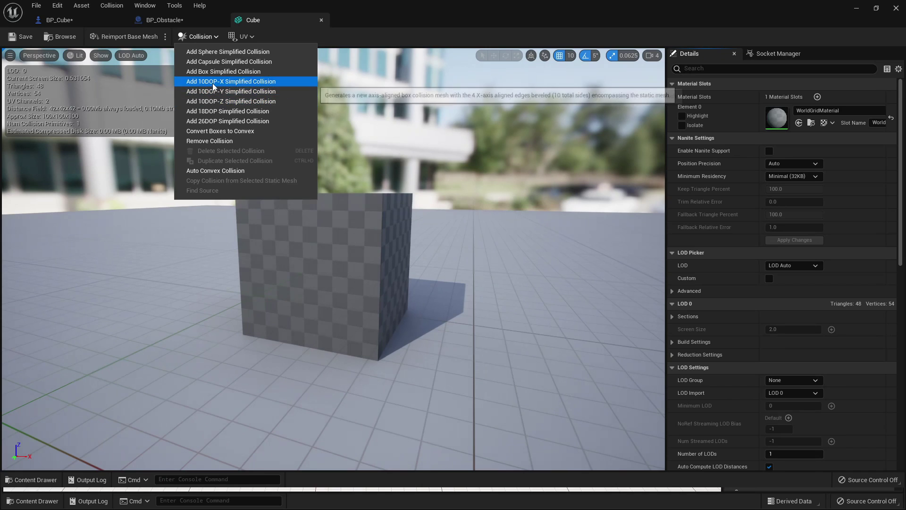
{"action": "left_click", "coordinate": [215, 111]}
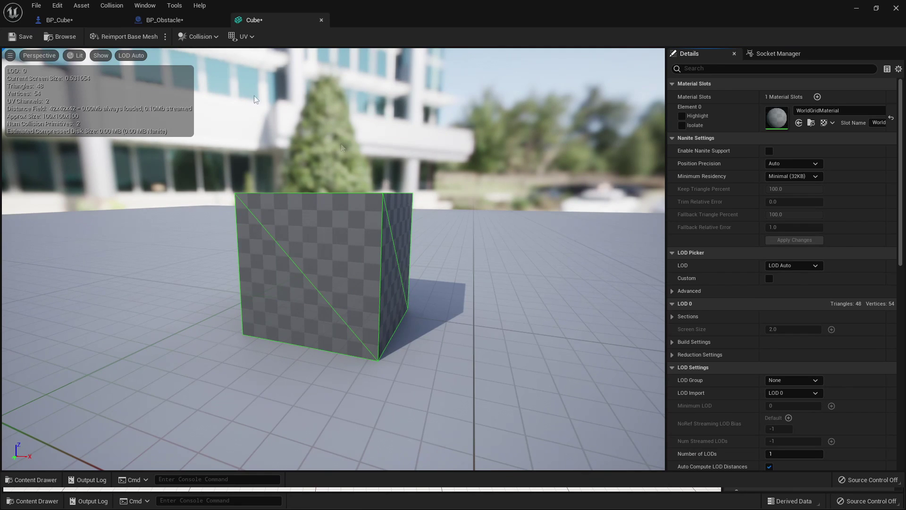
Enable Simulation Generates Hit Events on BP_Cube's Cube component and compile the blueprint
{"action": "left_click", "coordinate": [70, 20]}
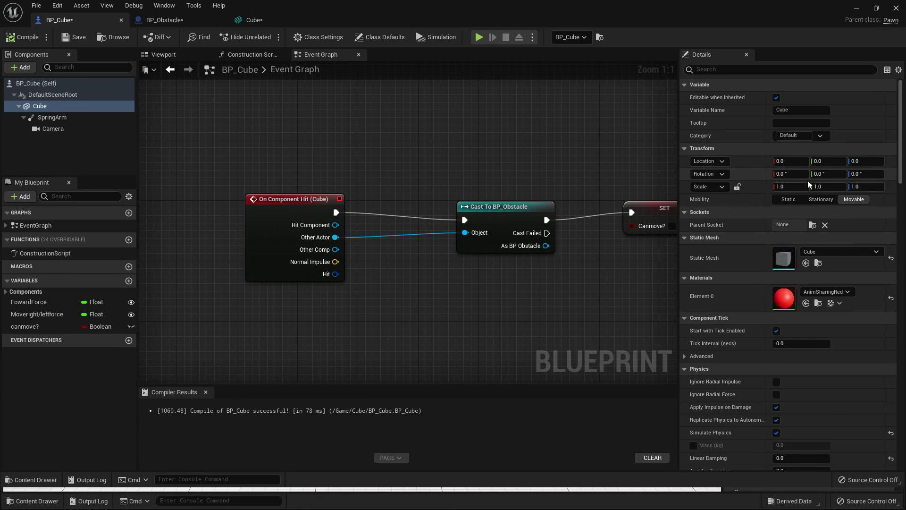
{"action": "scroll", "coordinate": [808, 180], "scroll_direction": "down", "scroll_amount": 10}
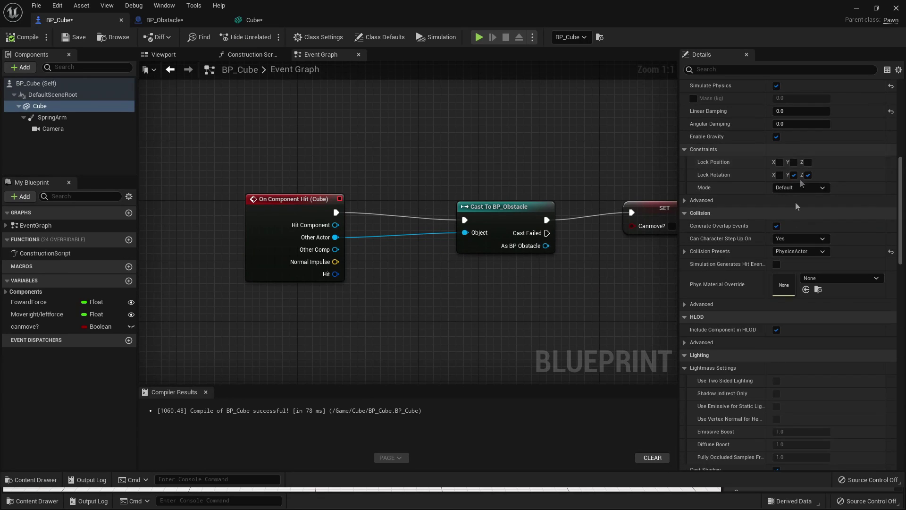
{"action": "left_click", "coordinate": [777, 265]}
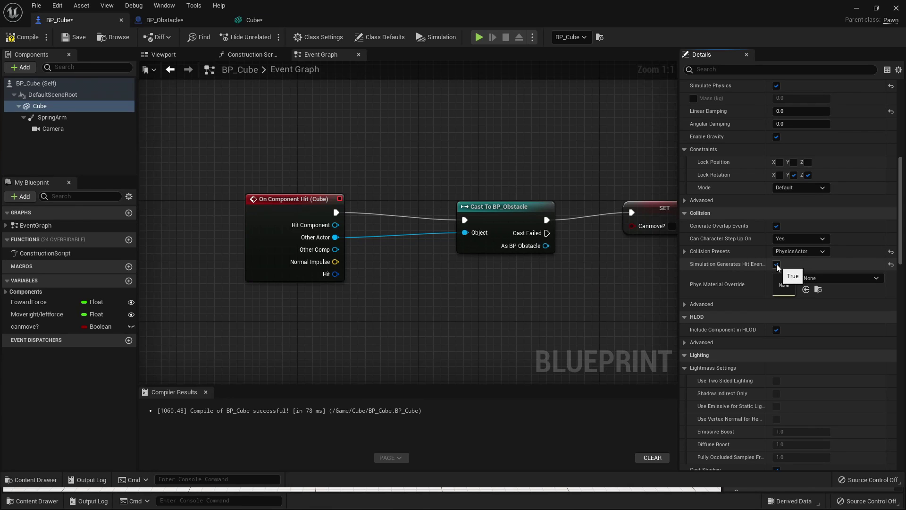
{"action": "left_click", "coordinate": [23, 37]}
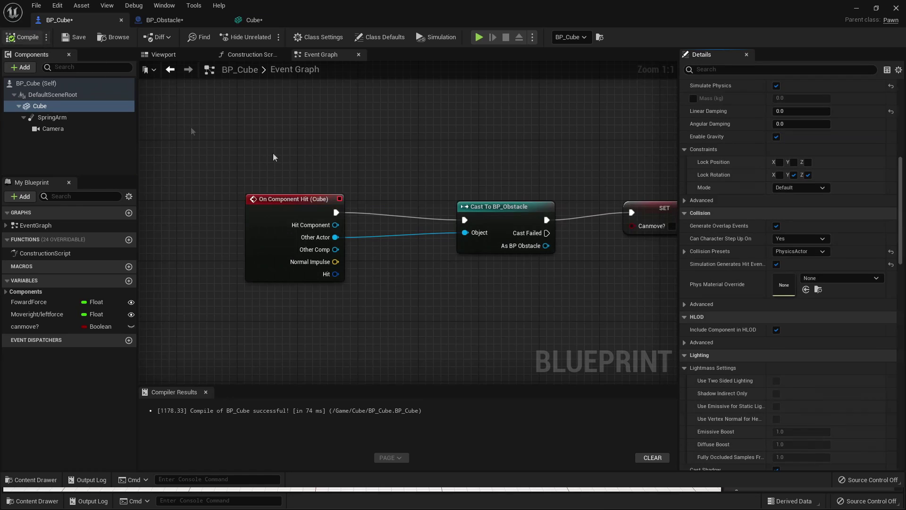
{"action": "right_click_drag", "start_coordinate": [385, 196], "coordinate": [320, 173]}
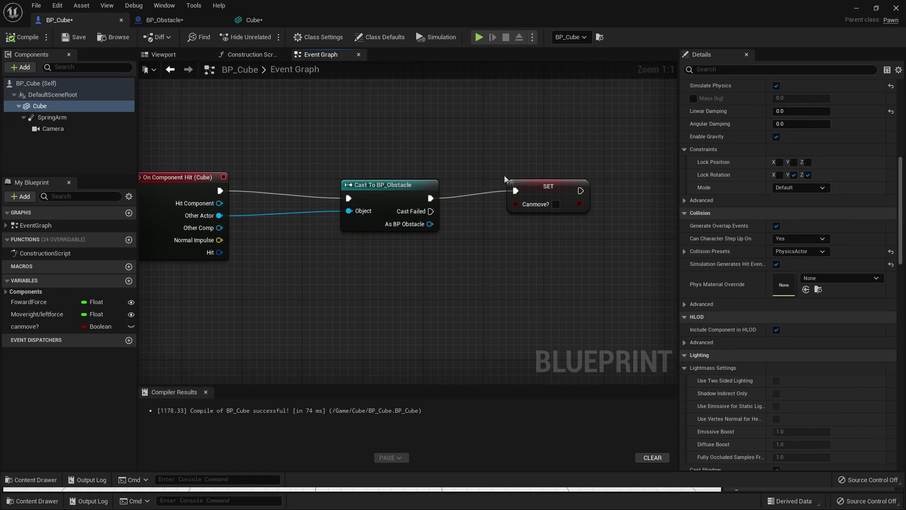
Return to level1 and play-test it, steering the red cube right past the obstacle
{"action": "left_click", "coordinate": [855, 10]}
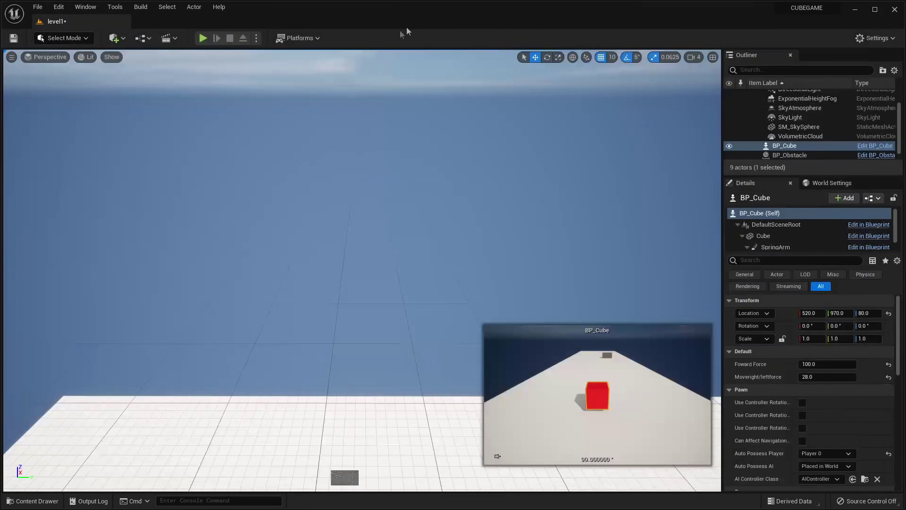
{"action": "left_click", "coordinate": [204, 38]}
{"action": "key", "text": "d"}
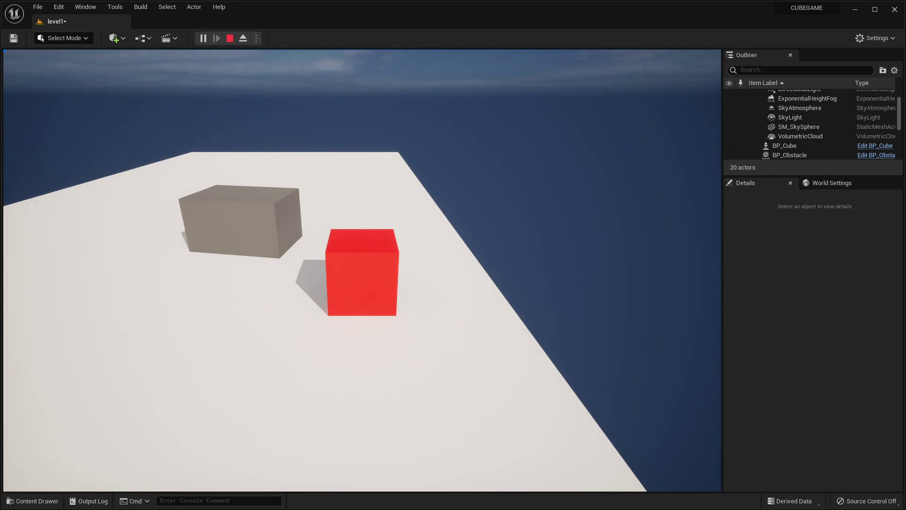
{"action": "key", "text": "Escape"}
Reopen the BP_Cube blueprint from level1 and delete the Cast To BP_Obstacle node from its event graph
{"action": "left_click", "coordinate": [784, 146]}
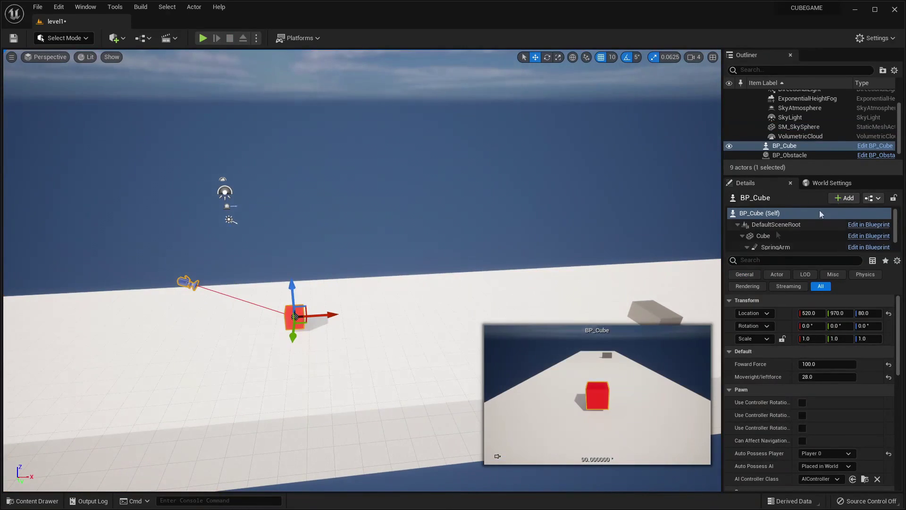
{"action": "left_click", "coordinate": [868, 145]}
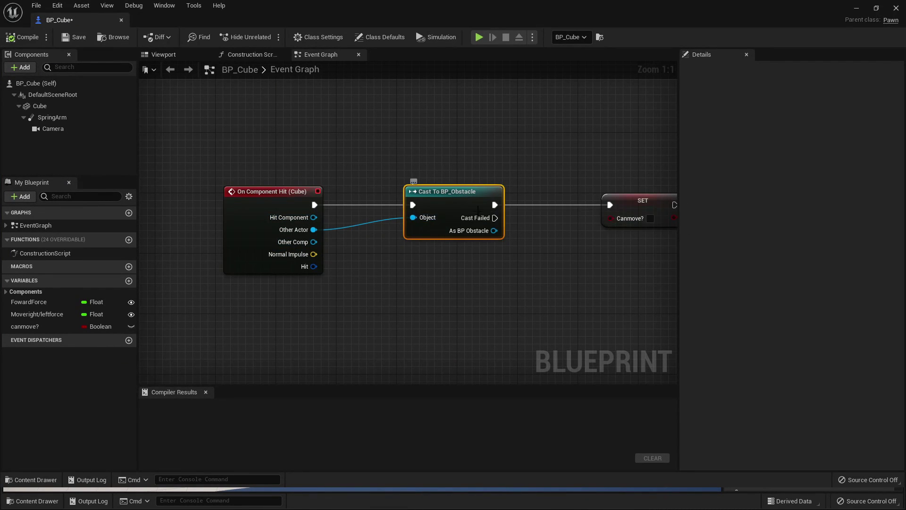
{"action": "right_click_drag", "start_coordinate": [477, 209], "coordinate": [370, 211]}
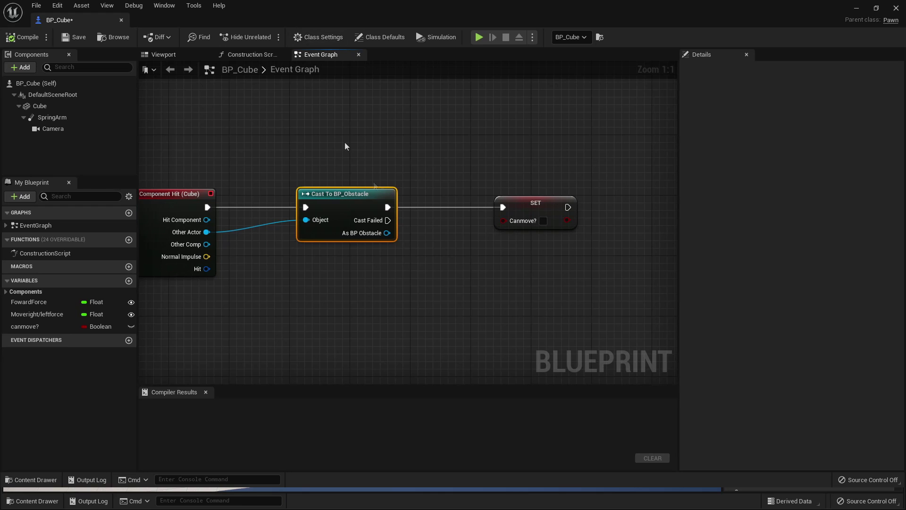
{"action": "key", "text": "Delete"}
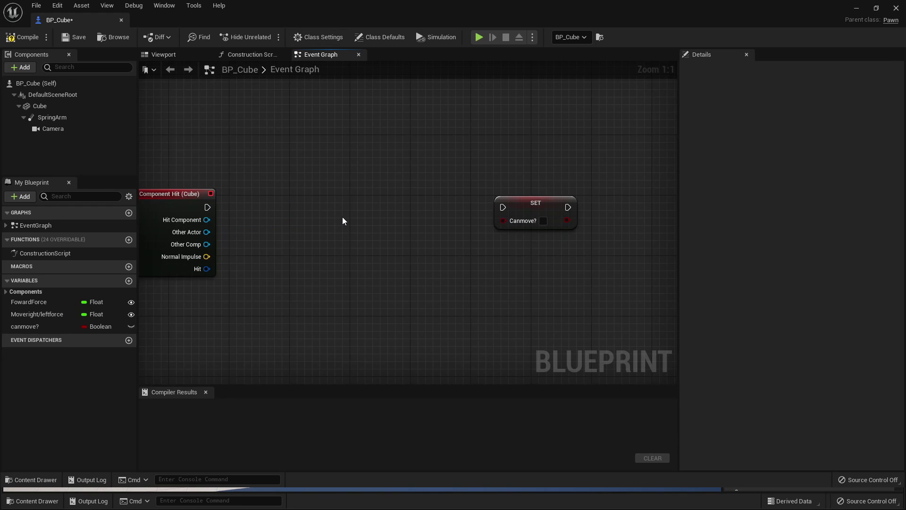
Add an Actor Has Tag node fed by the Other Actor output of On Component Hit (Cube)
{"action": "right_click_drag", "start_coordinate": [325, 216], "coordinate": [395, 223]}
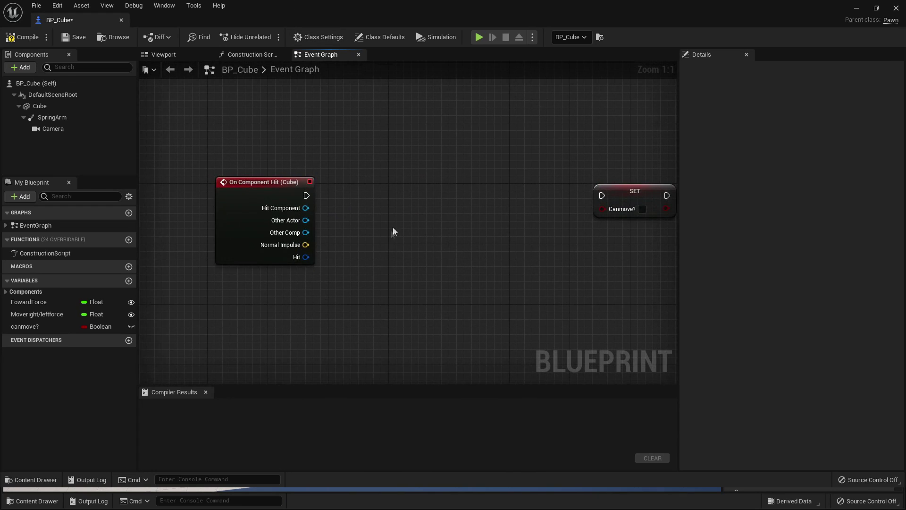
{"action": "left_click_drag", "start_coordinate": [305, 220], "coordinate": [437, 197]}
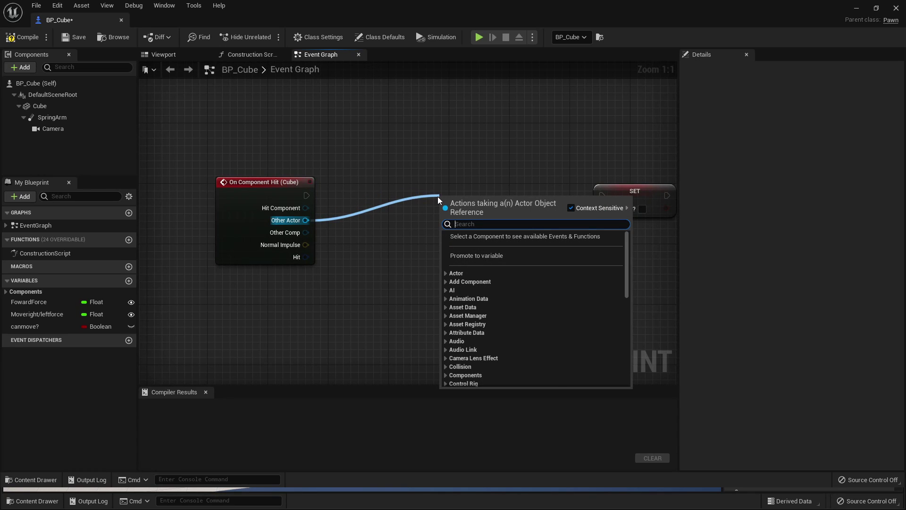
{"action": "type", "text": "has ta"}
{"action": "key", "text": "Return"}
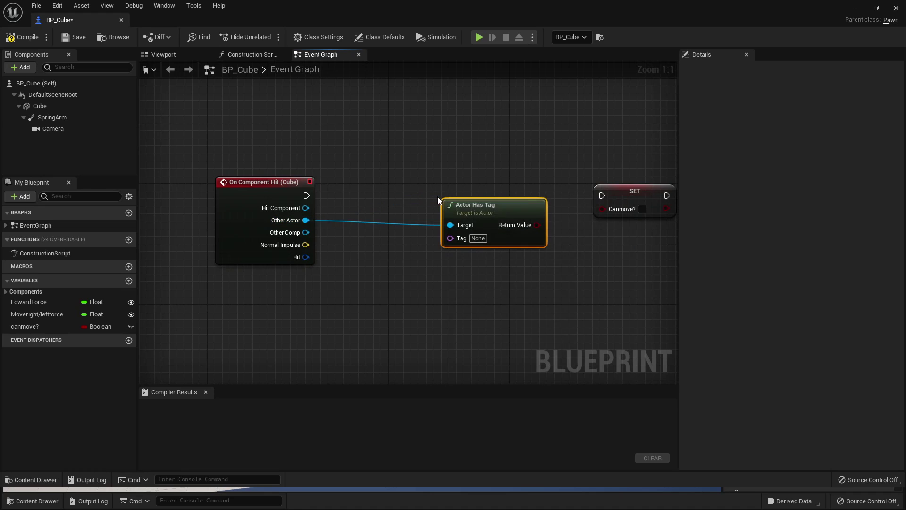
Add a Branch that uses the Actor Has Tag result as its condition and is executed by On Component Hit
{"action": "mouse_move", "coordinate": [518, 205]}
{"action": "left_mouse_down"}
{"action": "mouse_move", "coordinate": [472, 238]}
{"action": "mouse_move", "coordinate": [504, 198]}
{"action": "left_mouse_up"}
{"action": "type", "text": "bra"}
{"action": "left_click", "coordinate": [557, 277]}
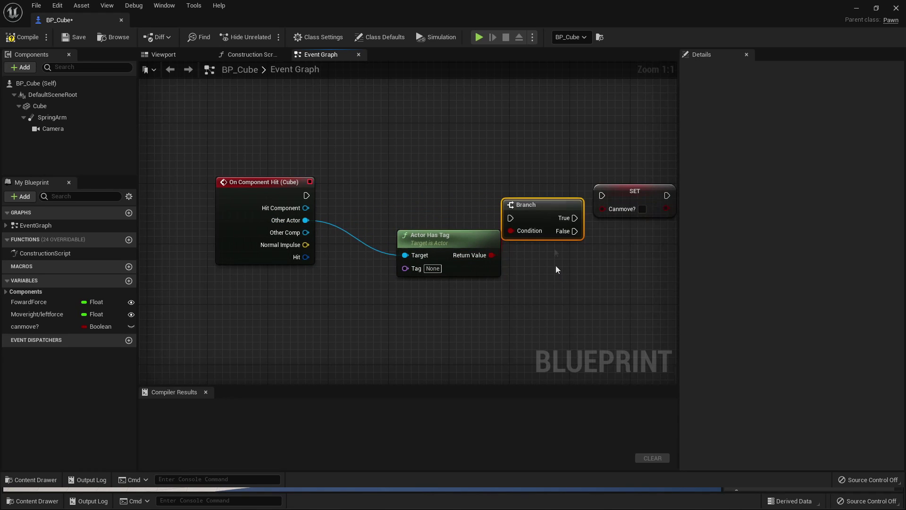
{"action": "left_click_drag", "start_coordinate": [306, 195], "coordinate": [504, 195]}
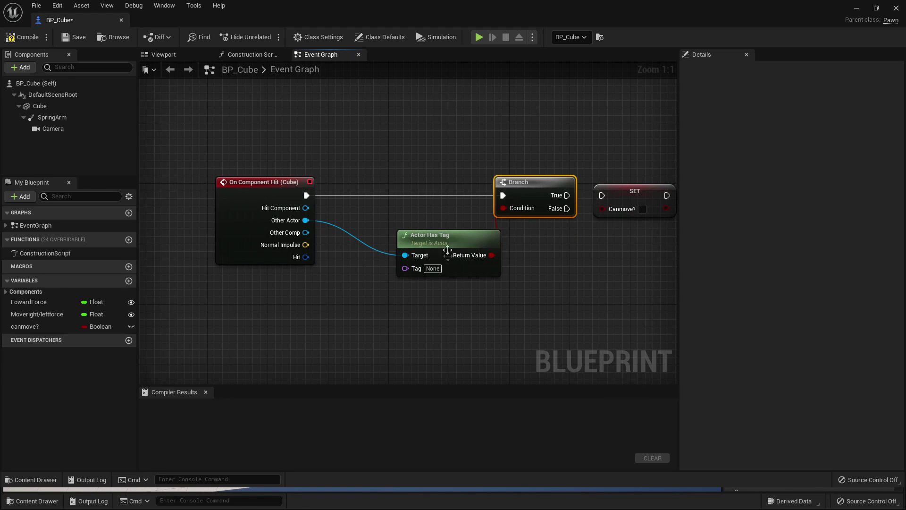
Set the Actor Has Tag node's tag to obstacle and link the Branch's True output to the SET canmove? node
{"action": "left_click", "coordinate": [432, 268]}
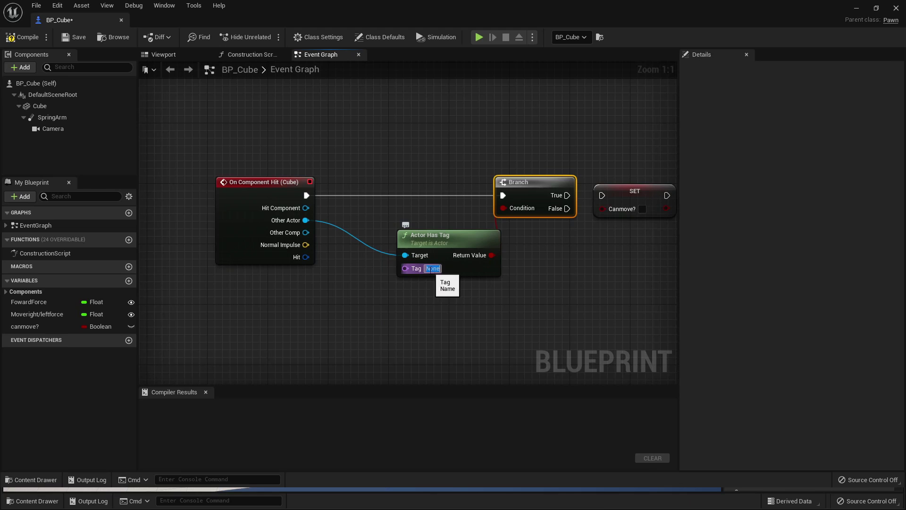
{"action": "type", "text": "o"}
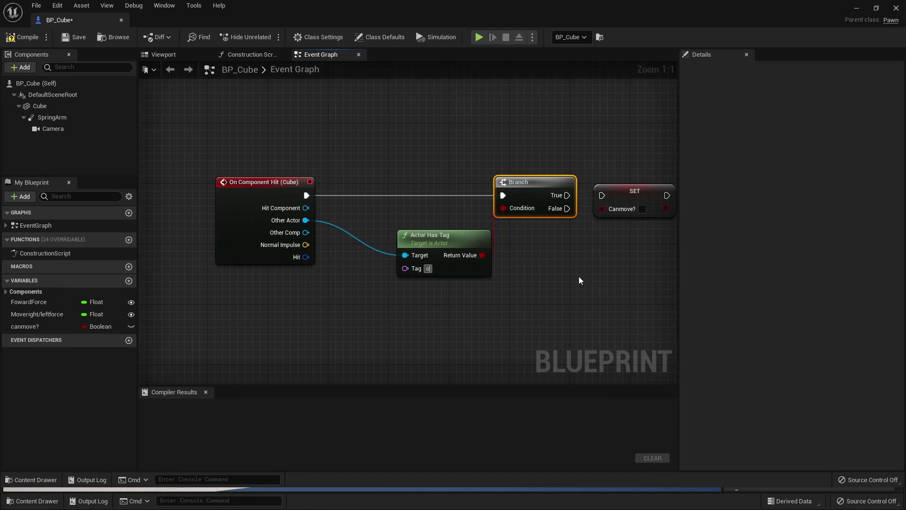
{"action": "type", "text": "bstacle"}
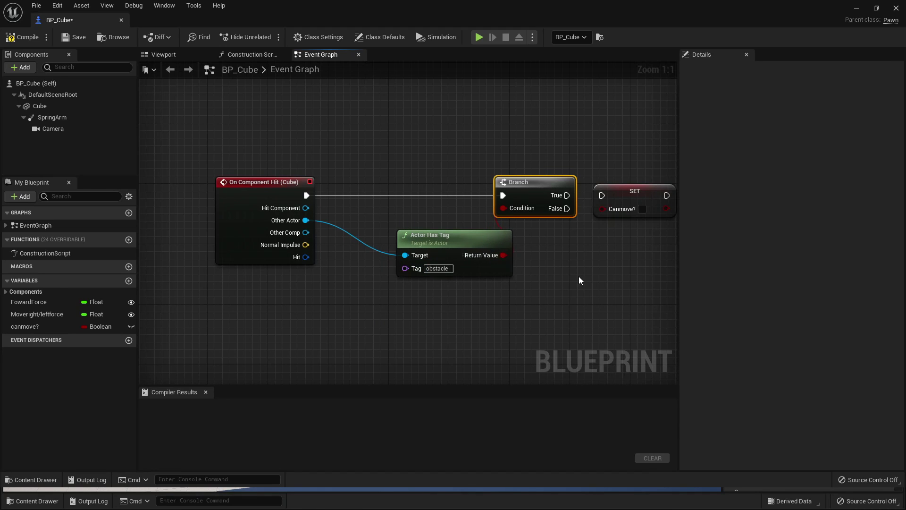
{"action": "right_click_drag", "start_coordinate": [576, 246], "coordinate": [486, 243]}
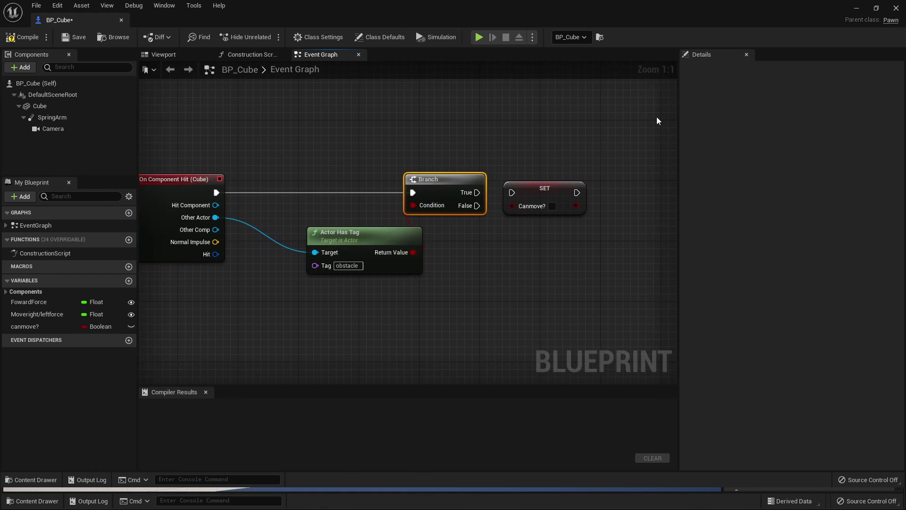
{"action": "left_click_drag", "start_coordinate": [477, 192], "coordinate": [542, 183]}
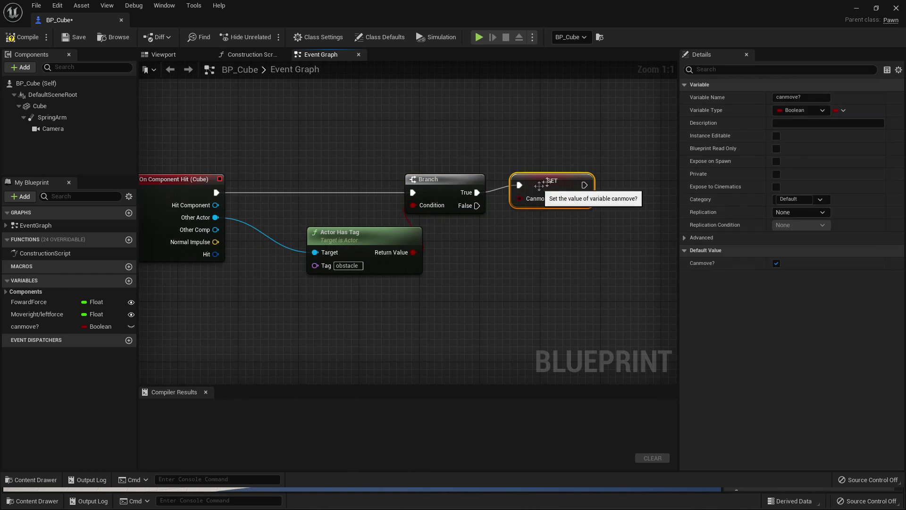
Go back to level1, select the grey obstacle and open its BP_Obstacle blueprint
{"action": "left_click", "coordinate": [858, 9]}
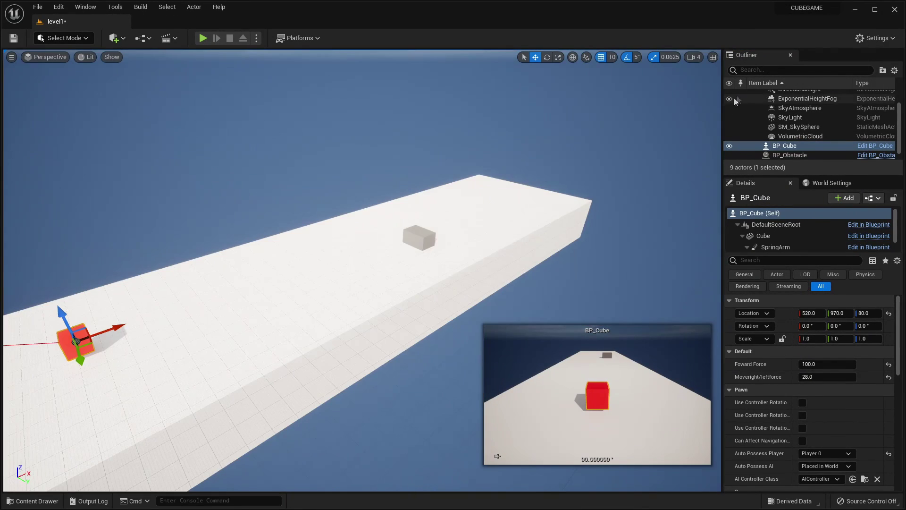
{"action": "left_click_drag", "start_coordinate": [347, 189], "coordinate": [336, 273]}
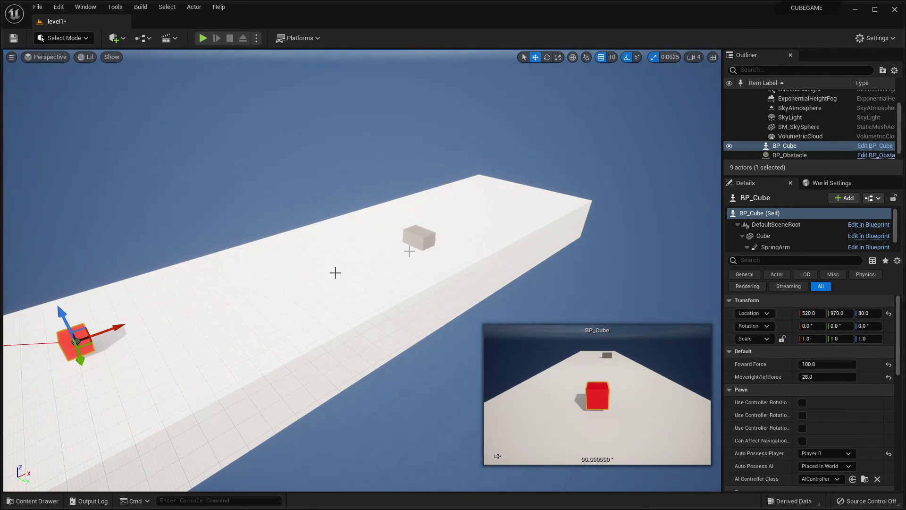
{"action": "left_click", "coordinate": [421, 237]}
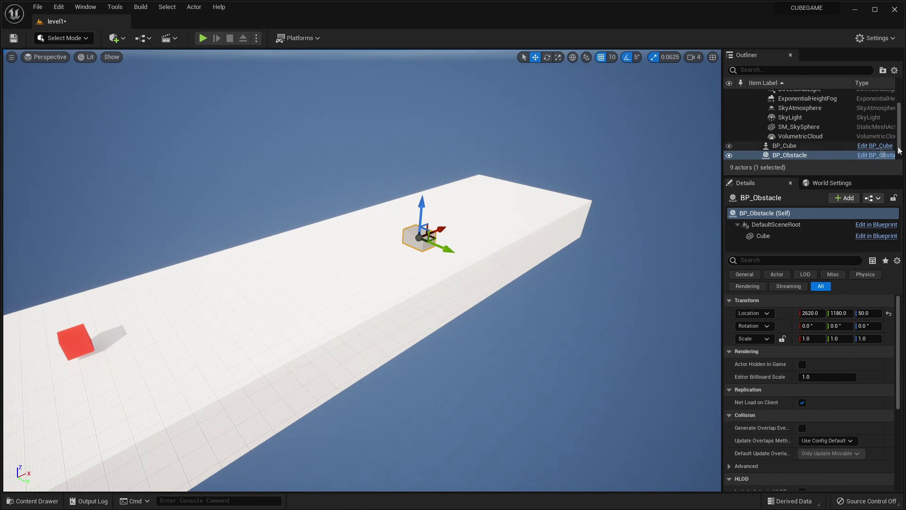
{"action": "left_click", "coordinate": [879, 158]}
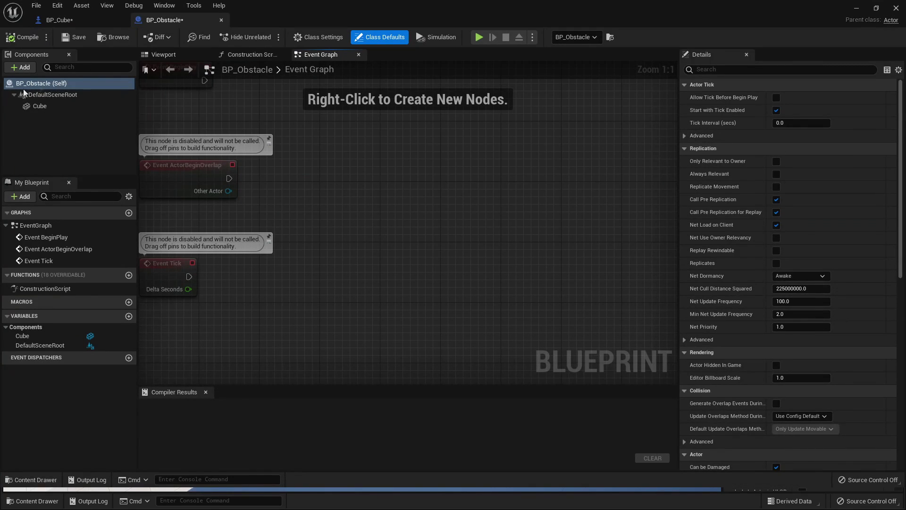
Add one actor tag named obstacle to BP_Obstacle's class defaults, then compile and save the blueprint
{"action": "left_click", "coordinate": [715, 71]}
{"action": "type", "text": "tag"}
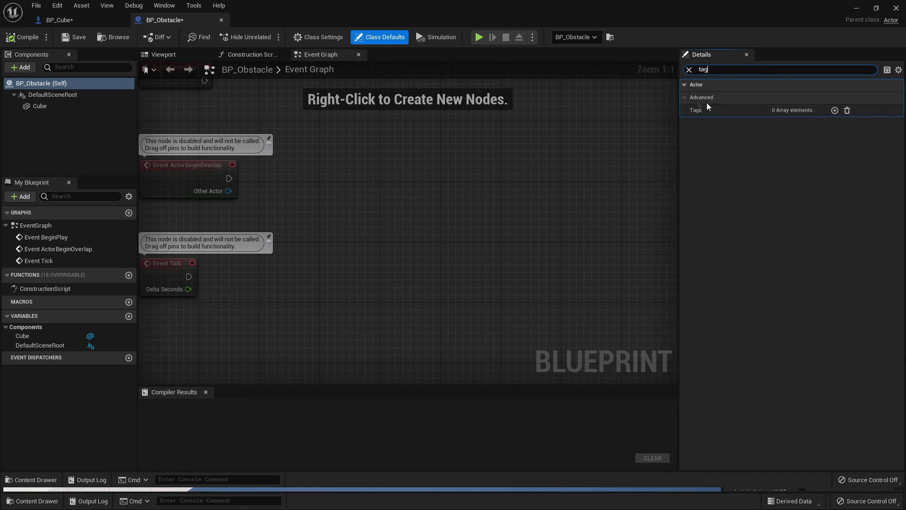
{"action": "left_click", "coordinate": [834, 110]}
{"action": "left_click", "coordinate": [802, 124]}
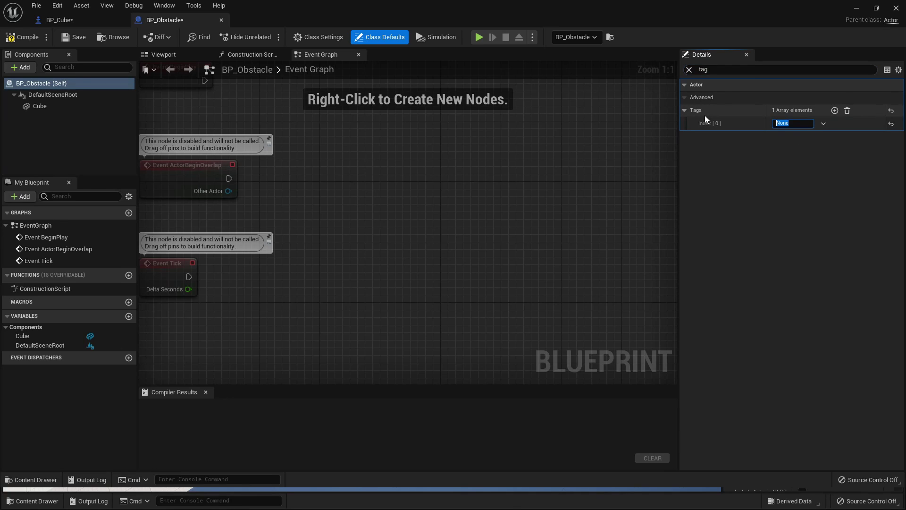
{"action": "type", "text": "obstacl"}
{"action": "left_click", "coordinate": [22, 37]}
{"action": "left_click", "coordinate": [74, 37]}
Play-test level1 with the tag-based hit check, steering the red cube near the obstacle
{"action": "left_click", "coordinate": [857, 8]}
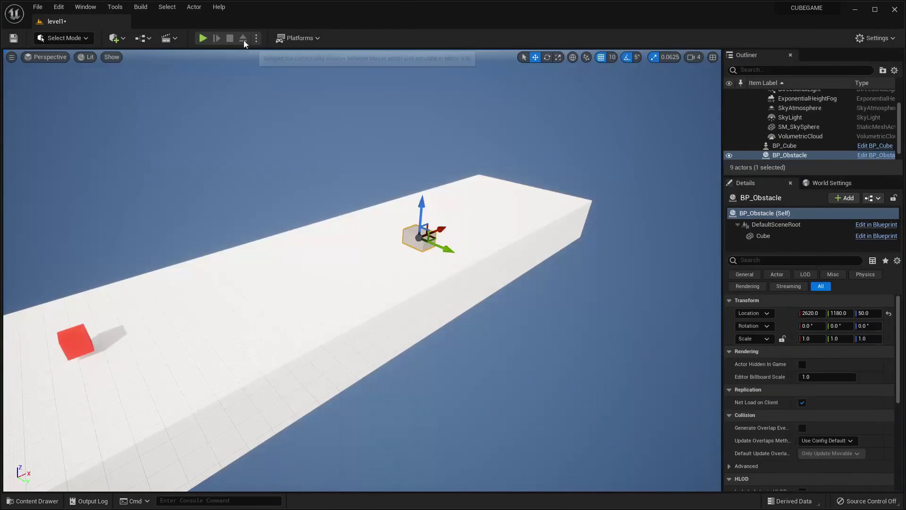
{"action": "left_click", "coordinate": [208, 38]}
{"action": "key", "text": "d"}
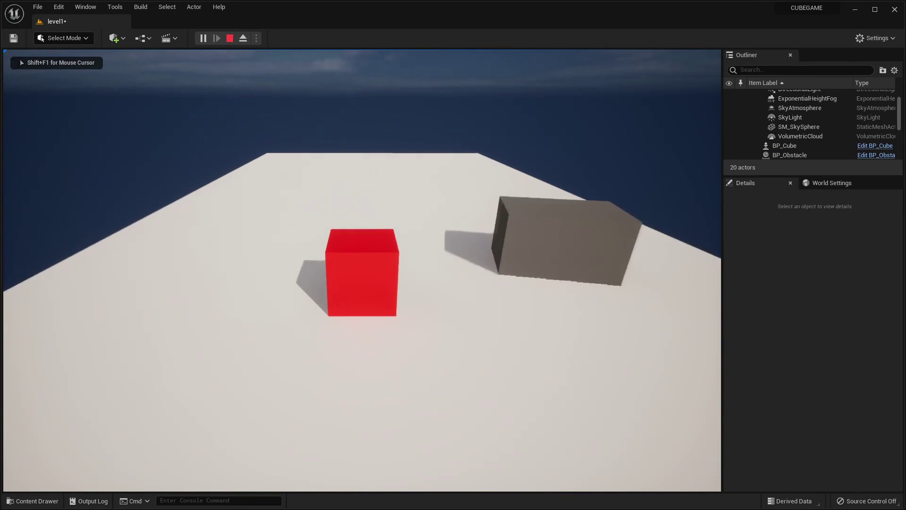
{"action": "key", "text": "Escape"}
Move BP_Obstacle closer to the red cube, to location 1580, 1060, 50
{"action": "right_click_drag", "start_coordinate": [569, 214], "coordinate": [485, 242]}
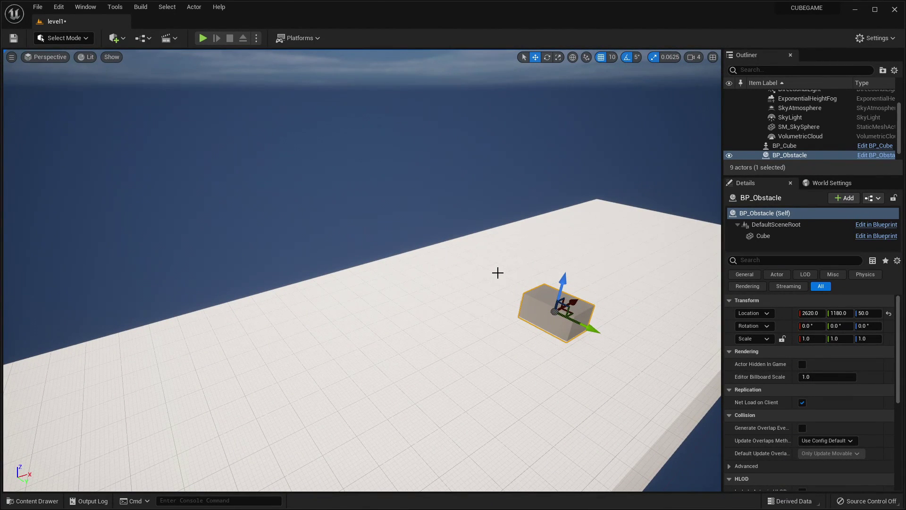
{"action": "mouse_move", "coordinate": [498, 273]}
{"action": "right_mouse_down"}
{"action": "mouse_move", "coordinate": [406, 283]}
{"action": "mouse_move", "coordinate": [368, 269]}
{"action": "mouse_move", "coordinate": [497, 269]}
{"action": "right_mouse_up"}
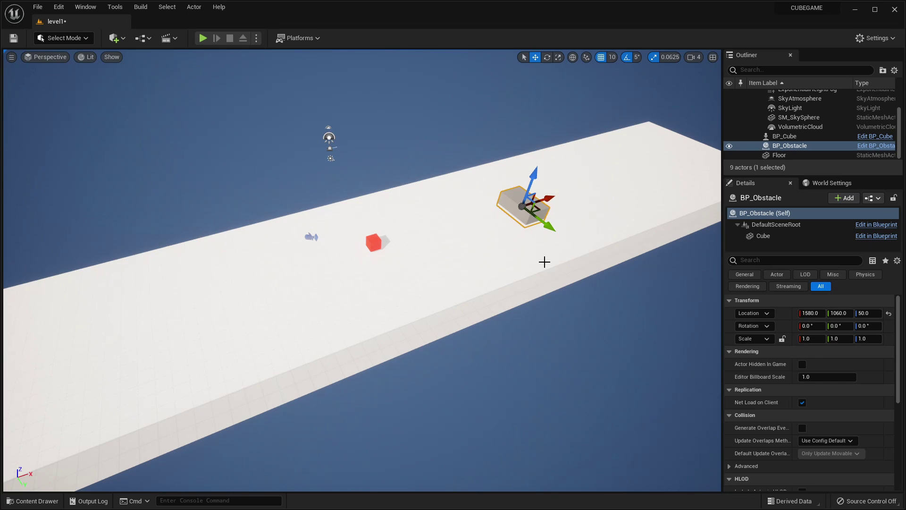
{"action": "right_click_drag", "start_coordinate": [333, 224], "coordinate": [47, 90]}
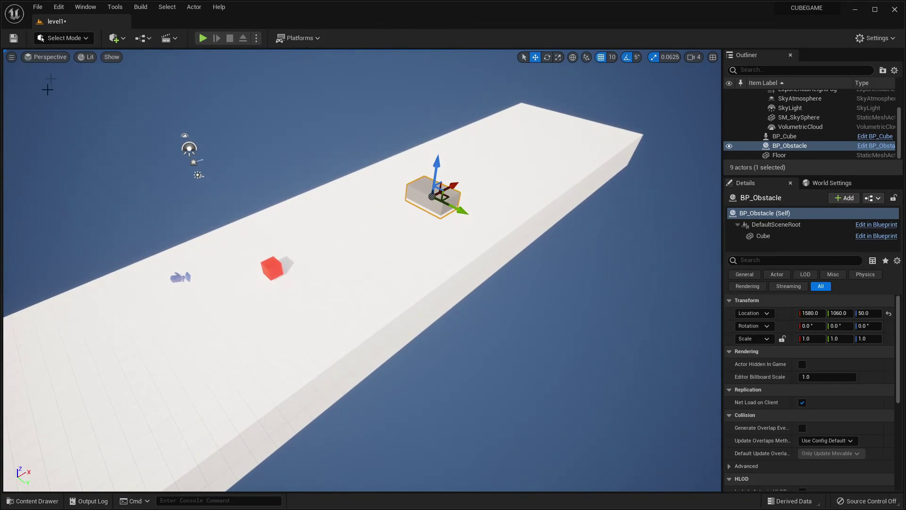
Inspect level1 in the Unlit and Wireframe view modes and return the perspective viewport to Lit
{"action": "left_click", "coordinate": [89, 57]}
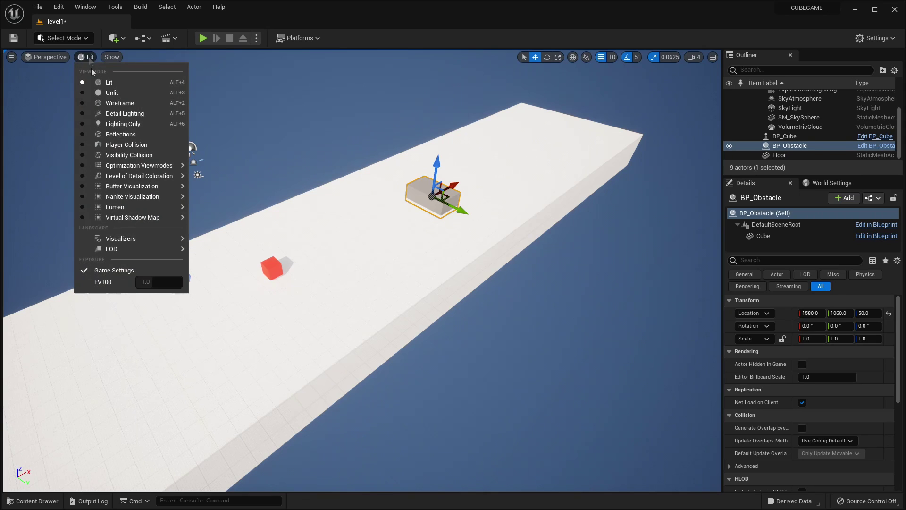
{"action": "left_click", "coordinate": [109, 93]}
{"action": "mouse_move", "coordinate": [474, 195]}
{"action": "right_mouse_down"}
{"action": "mouse_move", "coordinate": [533, 170]}
{"action": "mouse_move", "coordinate": [397, 182]}
{"action": "mouse_move", "coordinate": [382, 198]}
{"action": "mouse_move", "coordinate": [326, 217]}
{"action": "mouse_move", "coordinate": [439, 203]}
{"action": "mouse_move", "coordinate": [534, 210]}
{"action": "mouse_move", "coordinate": [586, 194]}
{"action": "mouse_move", "coordinate": [476, 195]}
{"action": "right_mouse_up"}
{"action": "key", "text": "s"}
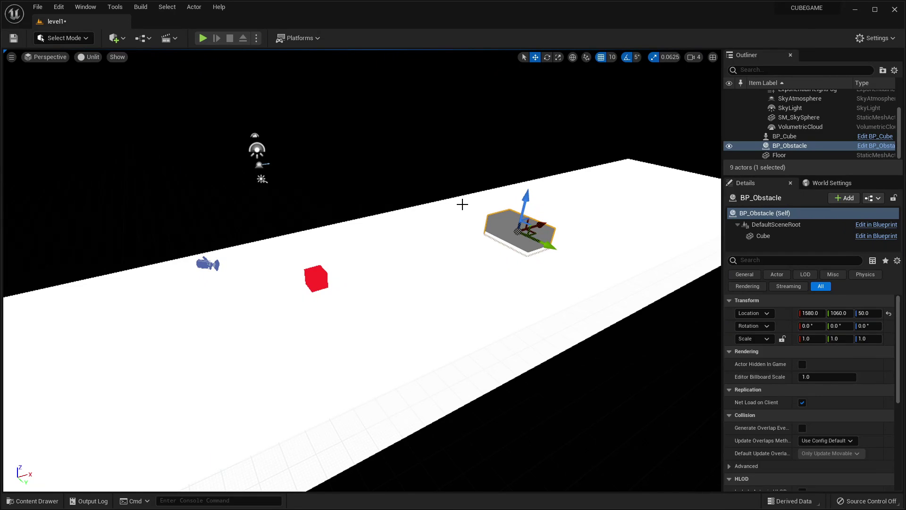
{"action": "right_click_drag", "start_coordinate": [462, 204], "coordinate": [473, 202]}
{"action": "left_click", "coordinate": [89, 57]}
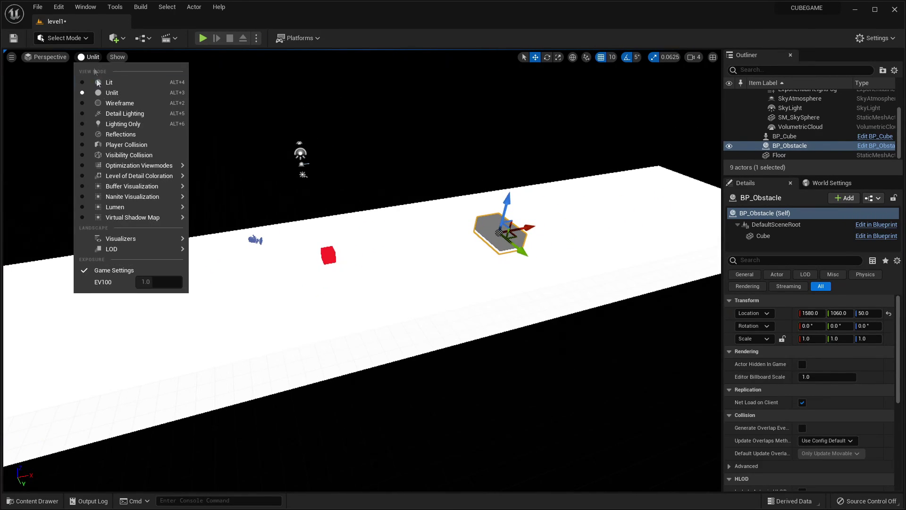
{"action": "left_click", "coordinate": [122, 104]}
{"action": "mouse_move", "coordinate": [445, 238]}
{"action": "right_mouse_down"}
{"action": "mouse_move", "coordinate": [424, 250]}
{"action": "mouse_move", "coordinate": [453, 249]}
{"action": "right_mouse_up"}
{"action": "left_click", "coordinate": [103, 58]}
{"action": "left_click", "coordinate": [113, 83]}
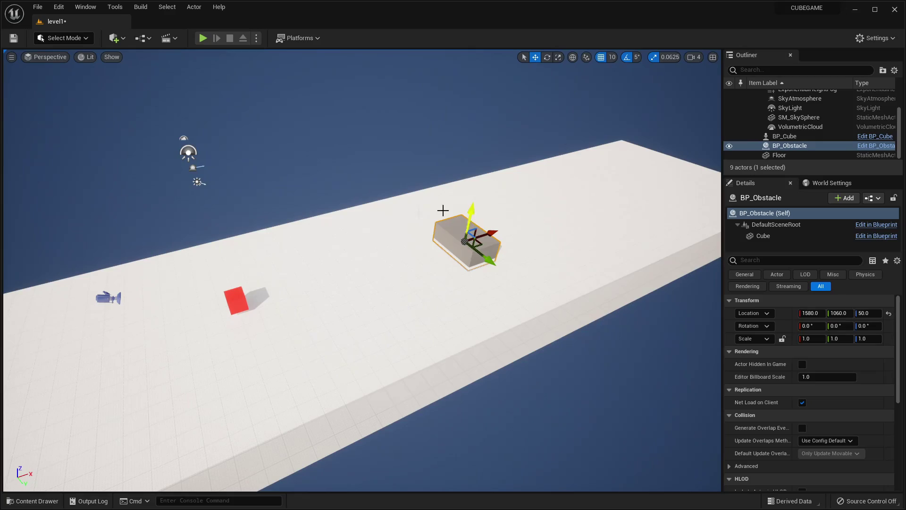
Switch the viewport to the Top orthographic view and show it in wireframe
{"action": "left_click", "coordinate": [48, 57]}
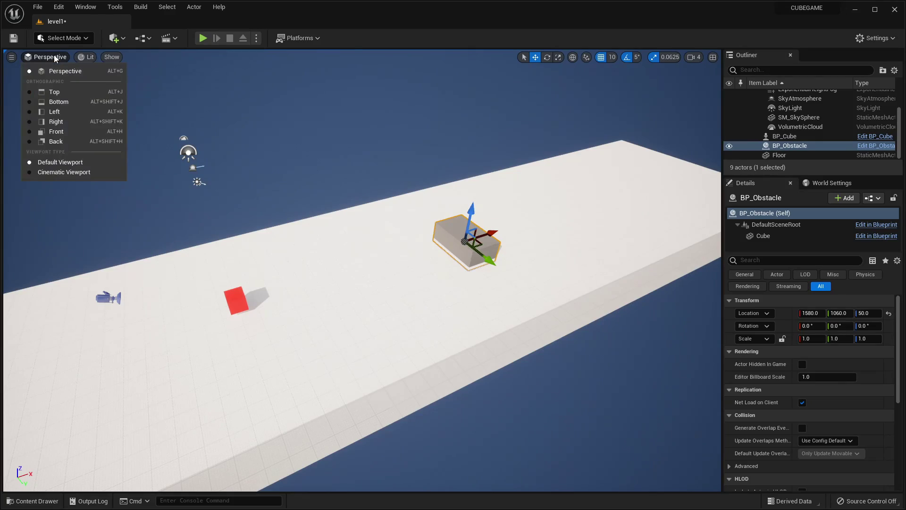
{"action": "left_click", "coordinate": [52, 91]}
{"action": "scroll", "coordinate": [420, 260], "scroll_direction": "down", "scroll_amount": 5}
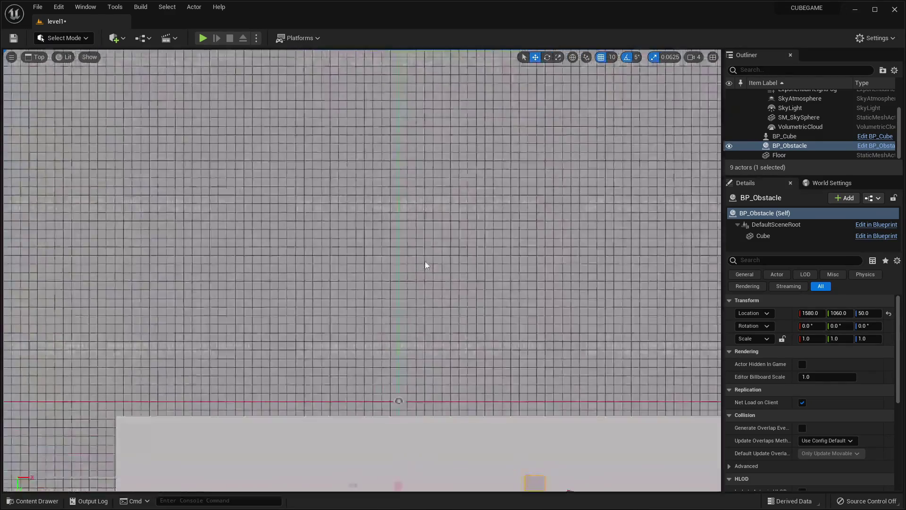
{"action": "scroll", "coordinate": [453, 293], "scroll_direction": "up", "scroll_amount": 3}
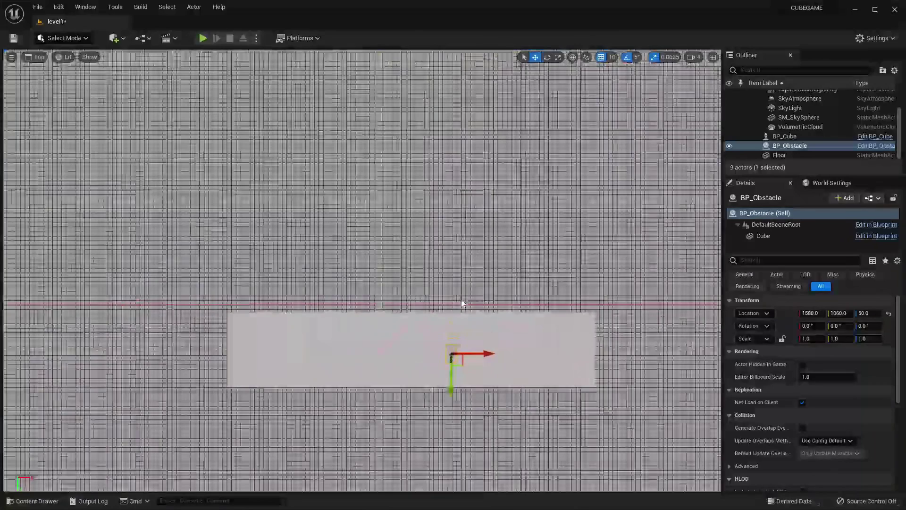
{"action": "left_click", "coordinate": [60, 61]}
{"action": "left_click", "coordinate": [71, 109]}
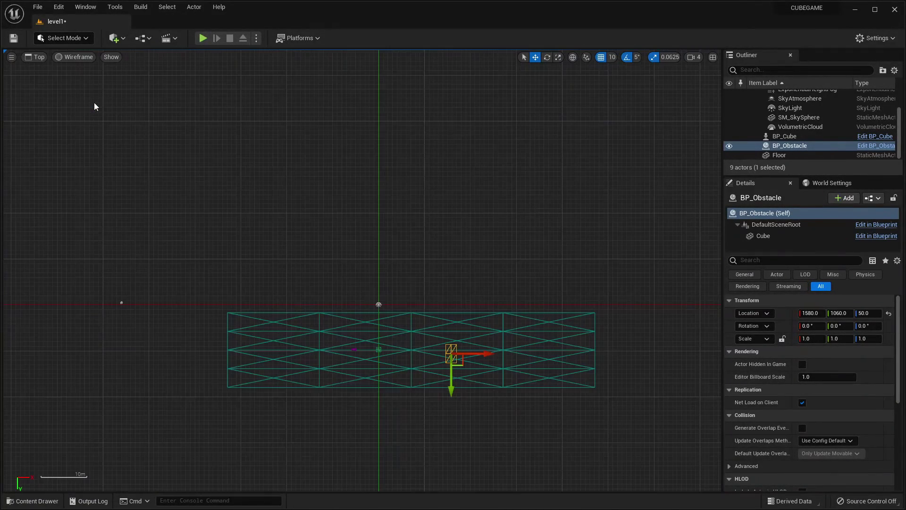
Duplicate BP_Obstacle farther along the floor and place the copy at about 2770, 530, 50
{"action": "right_click_drag", "start_coordinate": [448, 289], "coordinate": [366, 182]}
{"action": "scroll", "coordinate": [361, 209], "scroll_direction": "up", "scroll_amount": 4}
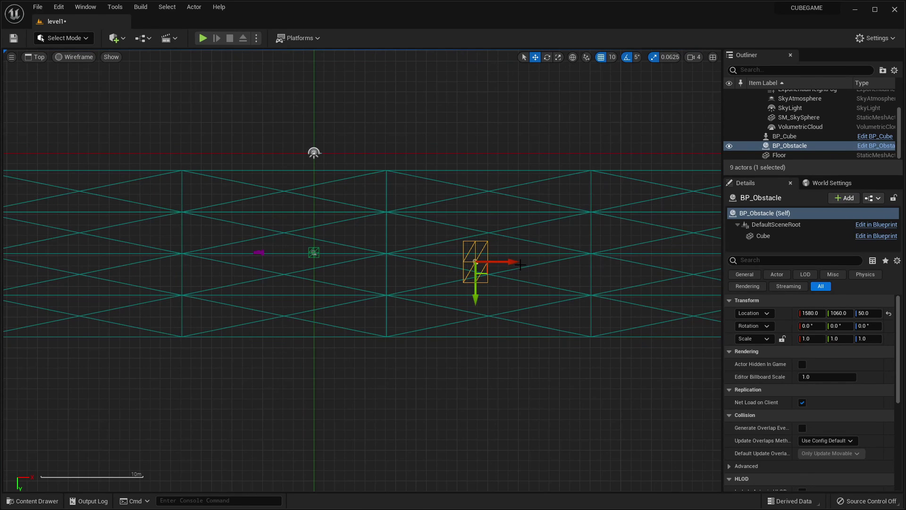
{"action": "left_click_drag", "start_coordinate": [501, 261], "coordinate": [623, 261], "text": "alt"}
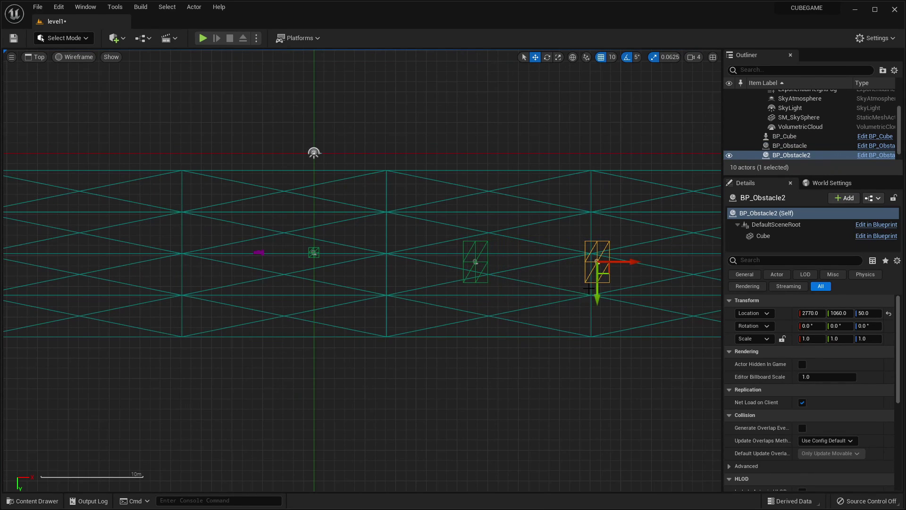
{"action": "left_click_drag", "start_coordinate": [589, 288], "coordinate": [558, 228]}
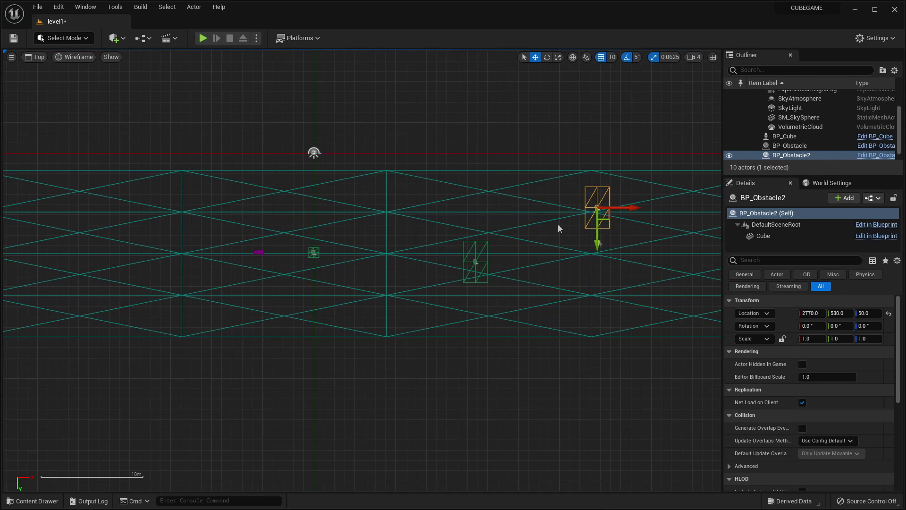
Look at the level in the Bottom, Right, Front and Back views, and return to Perspective
{"action": "left_click", "coordinate": [43, 57]}
{"action": "left_click", "coordinate": [66, 104]}
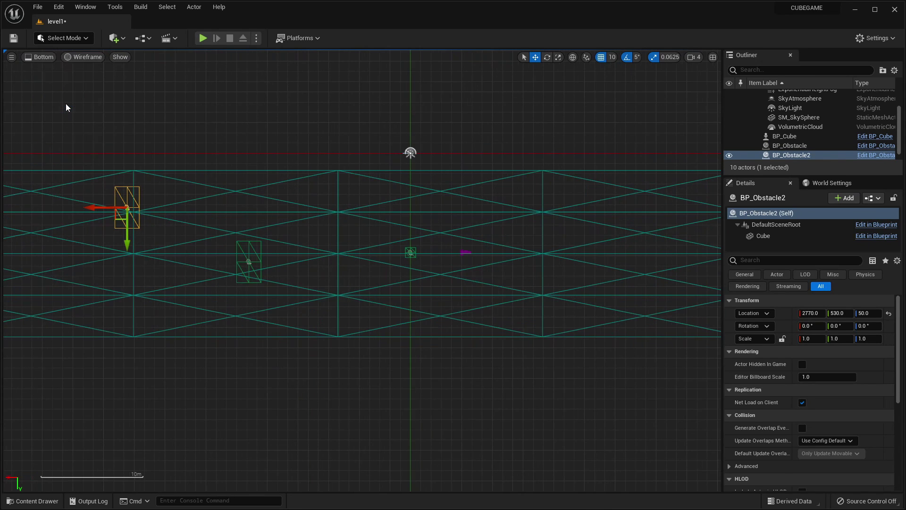
{"action": "scroll", "coordinate": [440, 267], "scroll_direction": "down", "scroll_amount": 8}
{"action": "scroll", "coordinate": [440, 268], "scroll_direction": "up", "scroll_amount": 6}
{"action": "scroll", "coordinate": [440, 268], "scroll_direction": "down", "scroll_amount": 1}
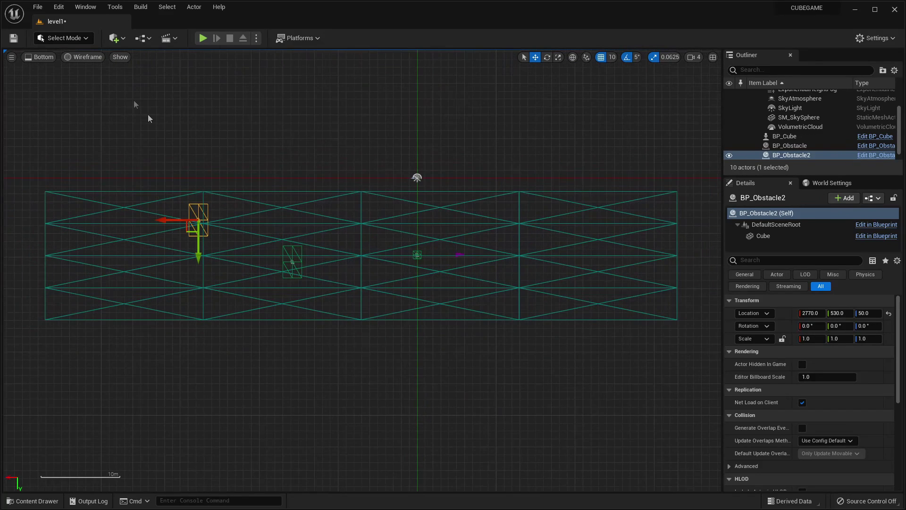
{"action": "left_click", "coordinate": [45, 60]}
{"action": "left_click", "coordinate": [58, 122]}
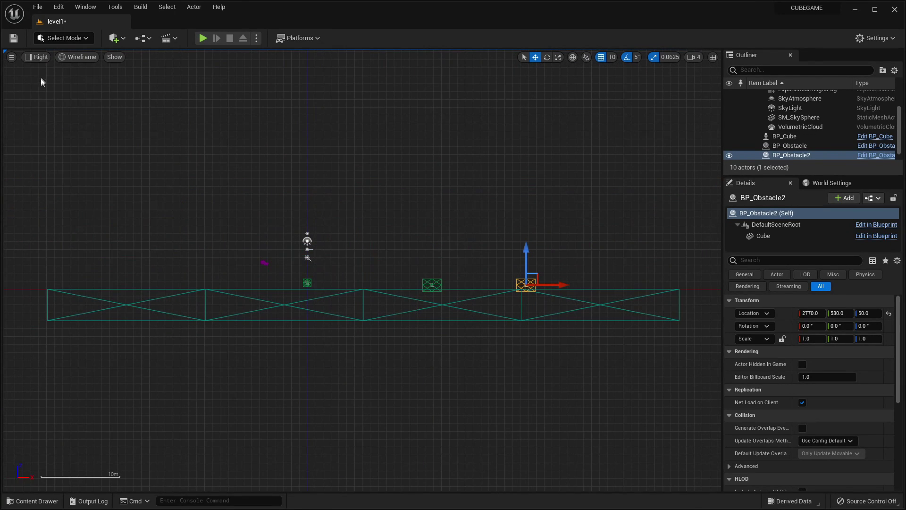
{"action": "left_click", "coordinate": [37, 59]}
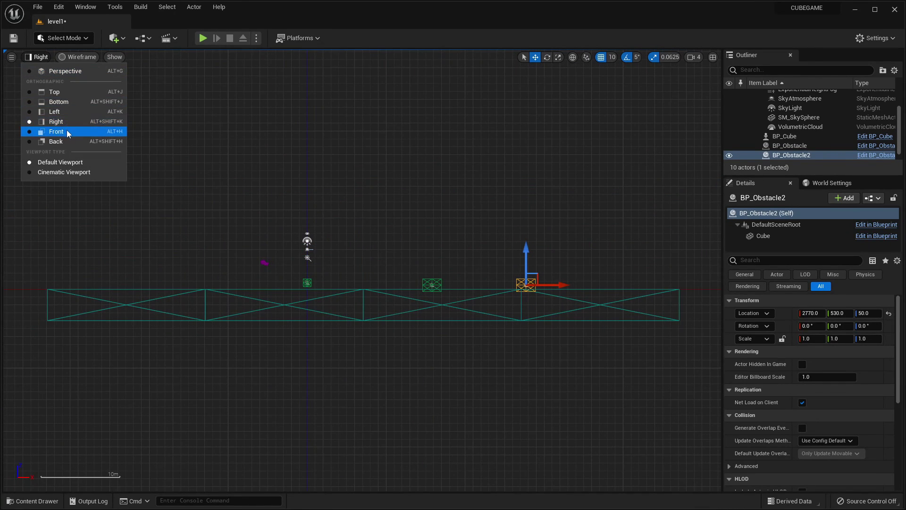
{"action": "left_click", "coordinate": [67, 133]}
{"action": "left_click", "coordinate": [38, 57]}
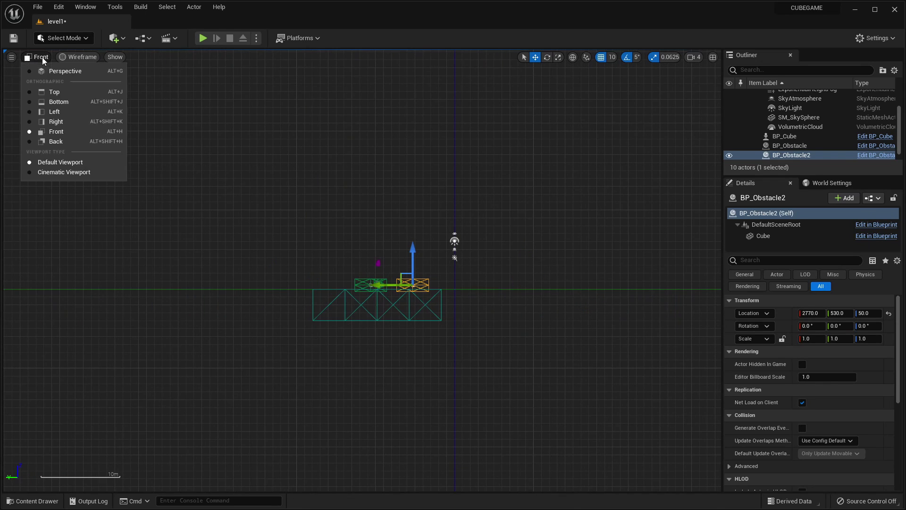
{"action": "left_click", "coordinate": [70, 143]}
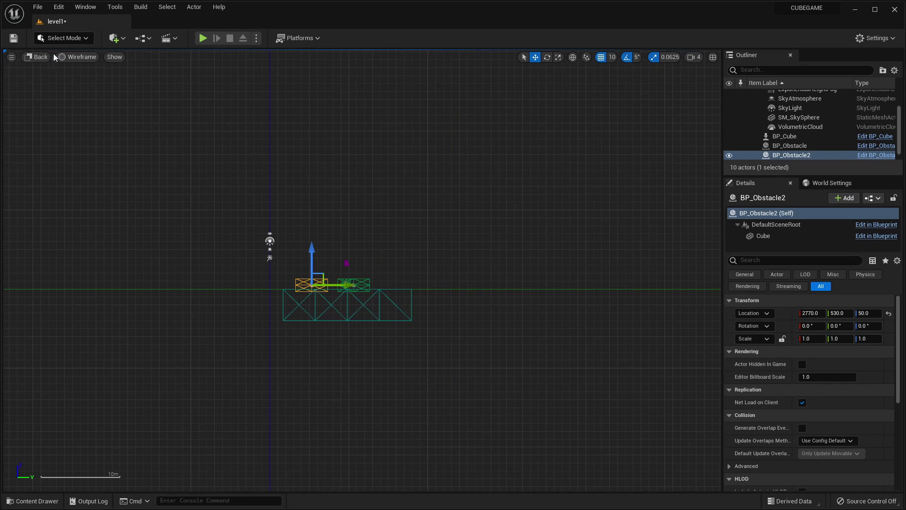
{"action": "left_click", "coordinate": [38, 57]}
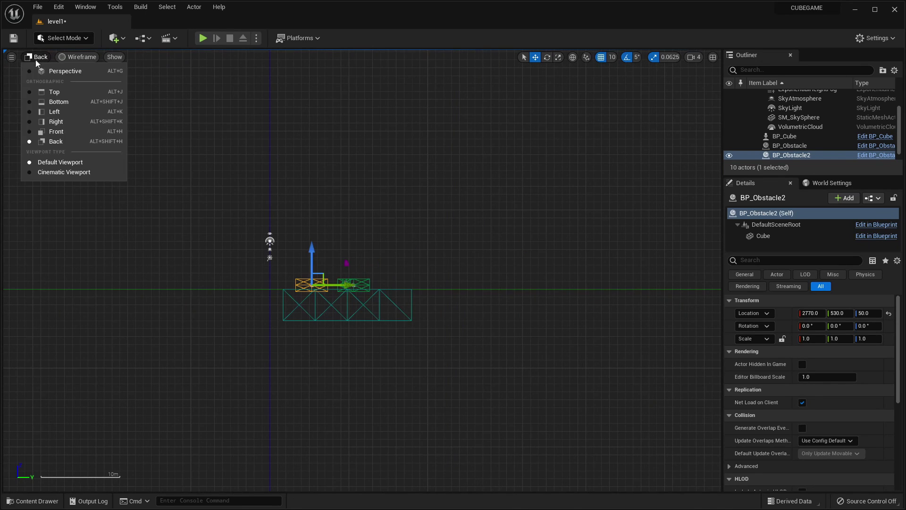
{"action": "left_click", "coordinate": [77, 72]}
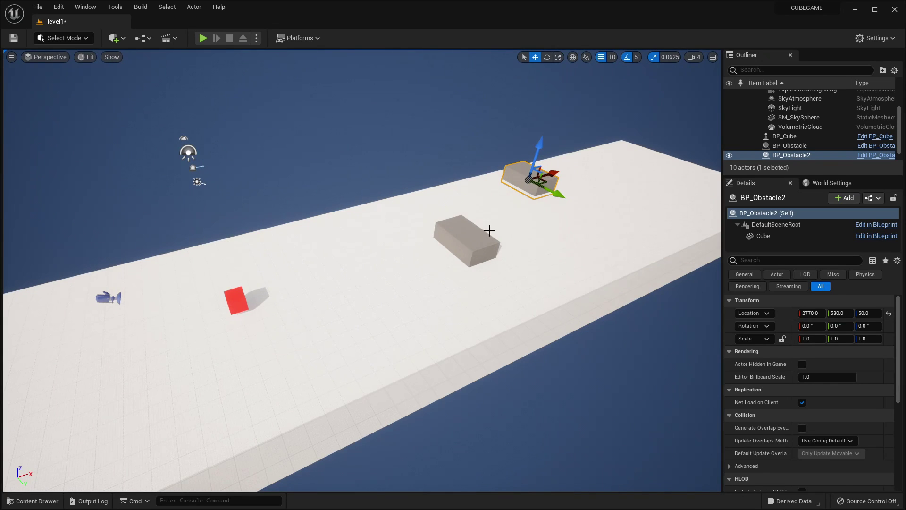
Select the floor and shift it forward along X to about 3670 so its near end lies close to the red cube
{"action": "mouse_move", "coordinate": [464, 228]}
{"action": "right_mouse_down"}
{"action": "mouse_move", "coordinate": [443, 218]}
{"action": "mouse_move", "coordinate": [425, 222]}
{"action": "mouse_move", "coordinate": [463, 227]}
{"action": "right_mouse_up"}
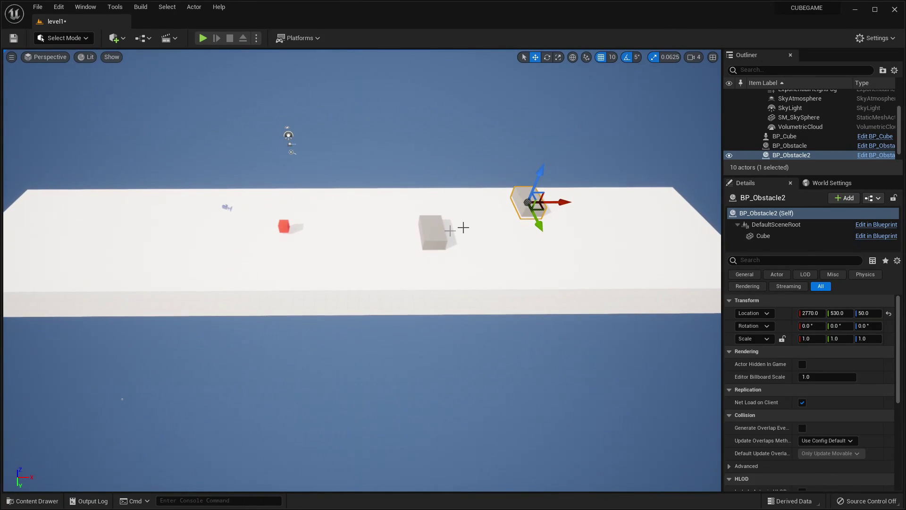
{"action": "left_click", "coordinate": [285, 226]}
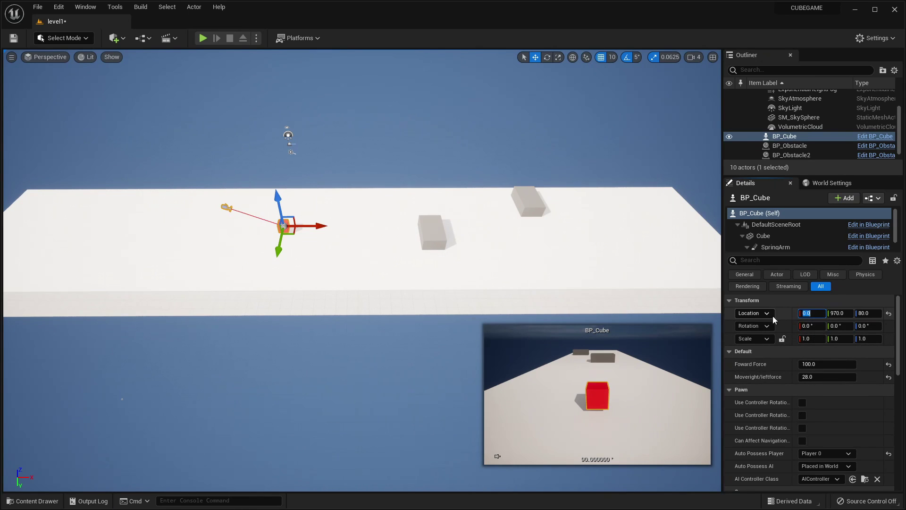
{"action": "right_click_drag", "start_coordinate": [326, 265], "coordinate": [338, 265]}
{"action": "left_click", "coordinate": [279, 233]}
{"action": "left_click_drag", "start_coordinate": [331, 220], "coordinate": [555, 248]}
Stretch the floor lengthwise to an X scale of about 20 and shift it so its near end lies by the red cube
{"action": "right_click_drag", "start_coordinate": [581, 93], "coordinate": [446, 178]}
{"action": "key", "text": "r"}
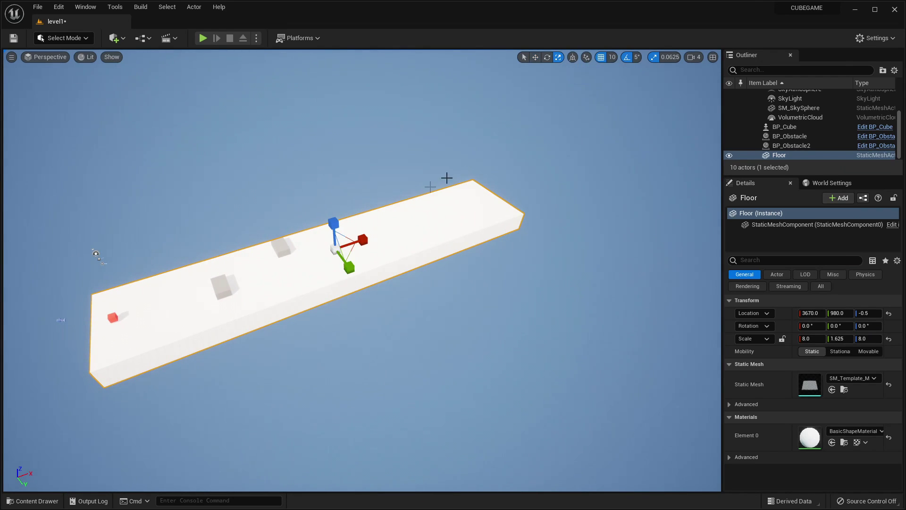
{"action": "left_click_drag", "start_coordinate": [364, 240], "coordinate": [581, 165]}
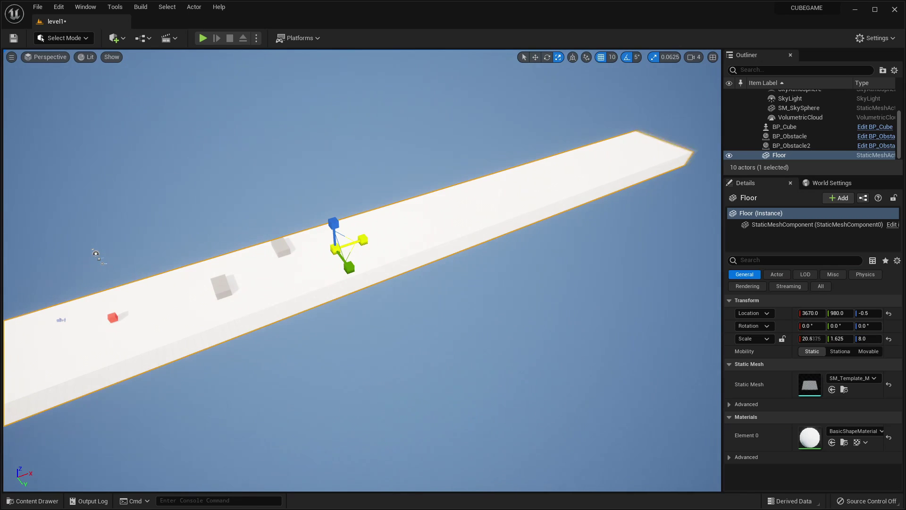
{"action": "left_click", "coordinate": [608, 156]}
{"action": "key", "text": "w"}
{"action": "scroll", "coordinate": [339, 347], "scroll_direction": "up", "scroll_amount": 1}
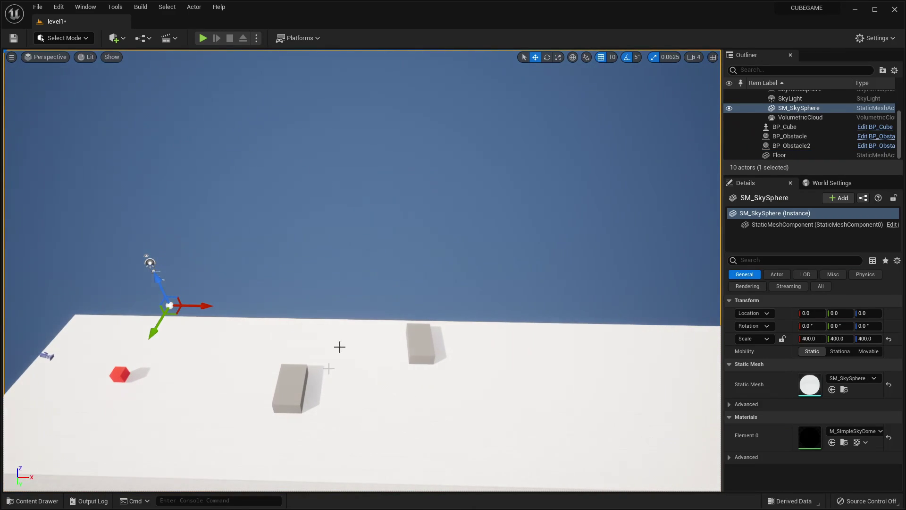
Move both obstacles farther along X from the red cube and space them farther apart by shifting one again
{"action": "left_click", "coordinate": [294, 382]}
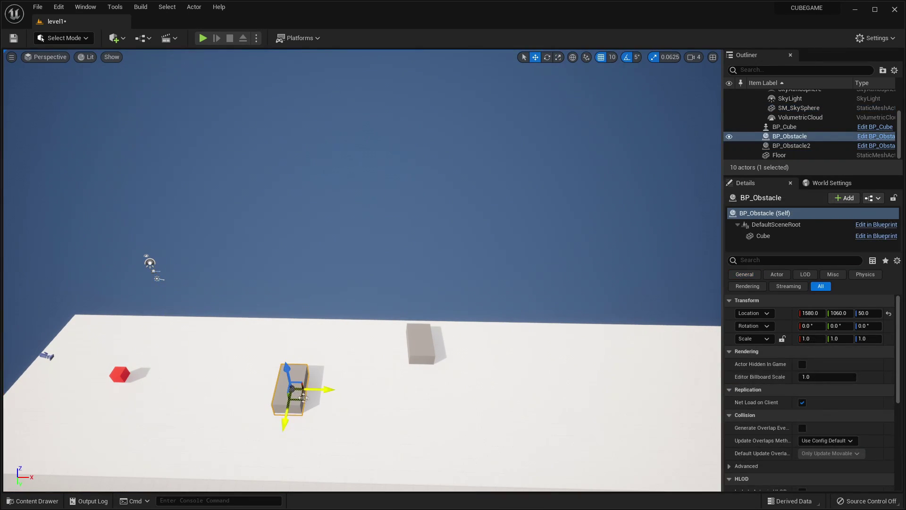
{"action": "left_click", "coordinate": [423, 347], "text": "ctrl"}
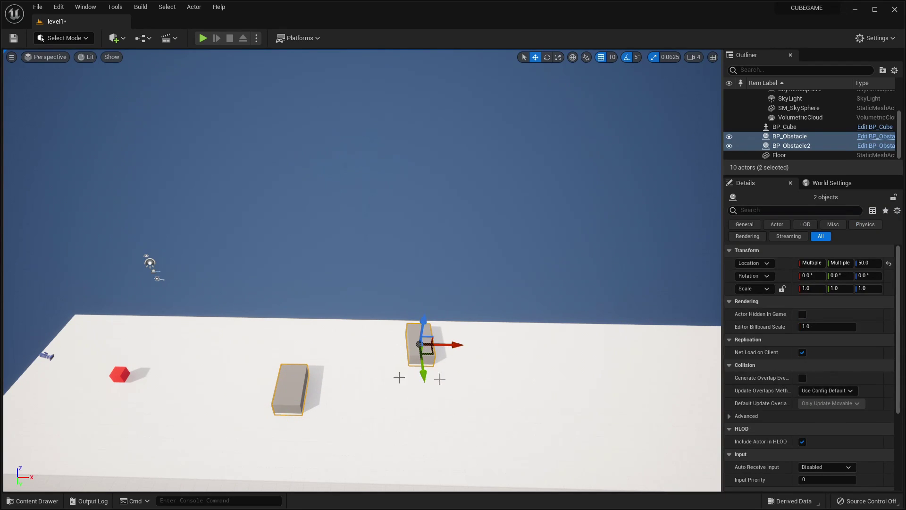
{"action": "left_click_drag", "start_coordinate": [453, 347], "coordinate": [652, 338]}
{"action": "mouse_move", "coordinate": [652, 338]}
{"action": "right_mouse_down"}
{"action": "mouse_move", "coordinate": [685, 378]}
{"action": "mouse_move", "coordinate": [666, 373]}
{"action": "mouse_move", "coordinate": [661, 335]}
{"action": "mouse_move", "coordinate": [645, 326]}
{"action": "right_mouse_up"}
{"action": "left_click", "coordinate": [289, 223]}
{"action": "left_click_drag", "start_coordinate": [316, 220], "coordinate": [413, 220]}
Duplicate the obstacle three times along the extended floor, with copies at about 10220, 970, 50 and 18550, 910, 50
{"action": "left_click_drag", "start_coordinate": [386, 250], "coordinate": [583, 257], "text": "alt"}
{"action": "right_click_drag", "start_coordinate": [583, 256], "coordinate": [349, 257]}
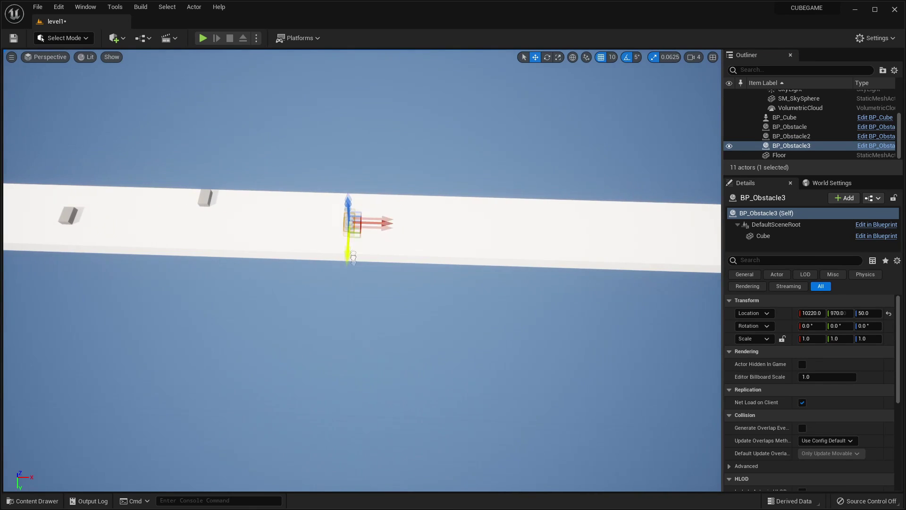
{"action": "left_click_drag", "start_coordinate": [348, 274], "coordinate": [470, 265], "text": "alt"}
{"action": "right_click_drag", "start_coordinate": [470, 264], "coordinate": [463, 255]}
{"action": "left_click_drag", "start_coordinate": [331, 279], "coordinate": [427, 282], "text": "alt"}
{"action": "right_click_drag", "start_coordinate": [427, 283], "coordinate": [409, 263]}
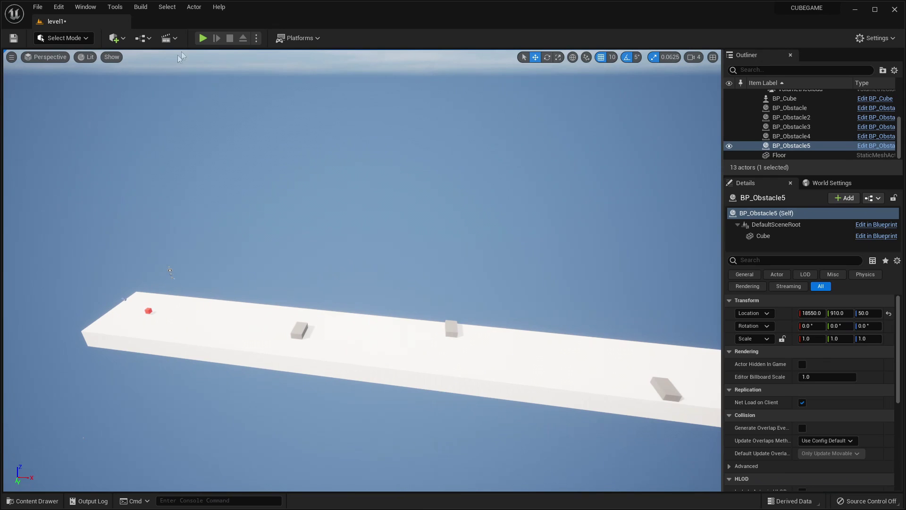
Play-test the longer obstacle course twice, steering the red cube left and right, and stop each session
{"action": "left_click", "coordinate": [203, 38]}
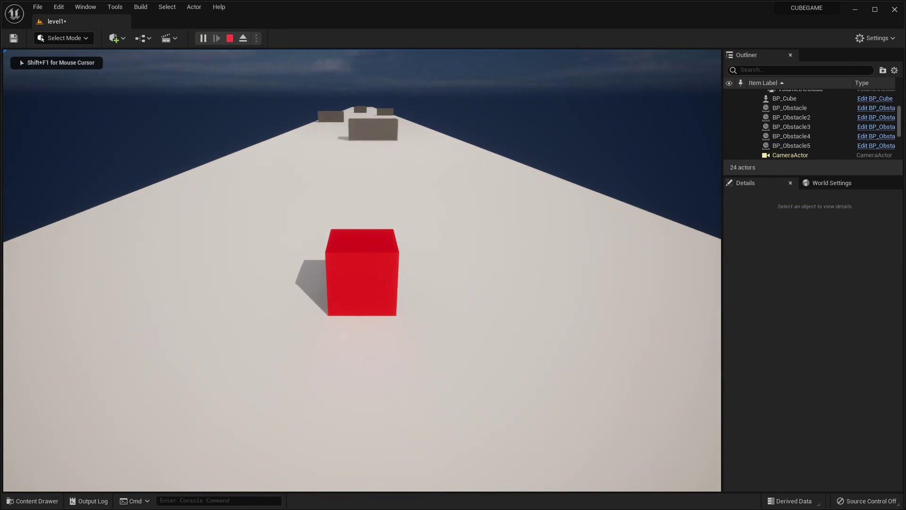
{"action": "key", "text": "a"}
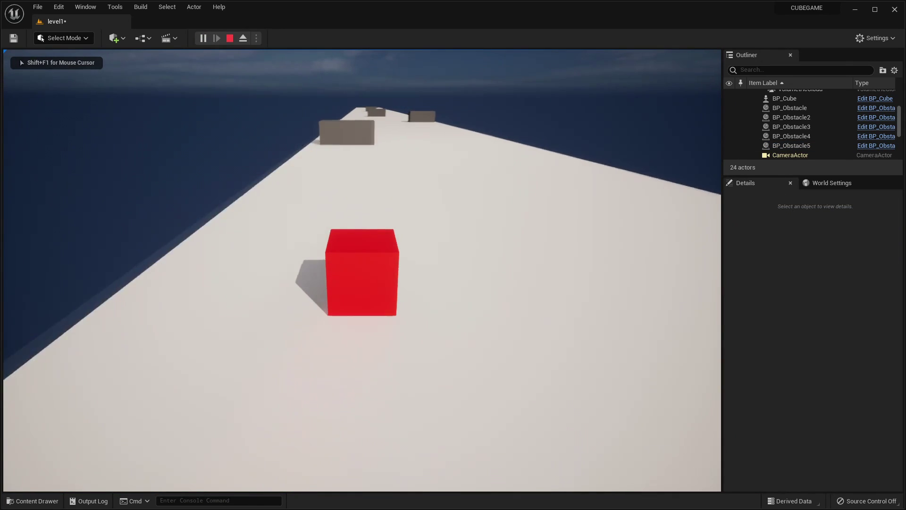
{"action": "key", "text": "d"}
{"action": "key", "text": "a"}
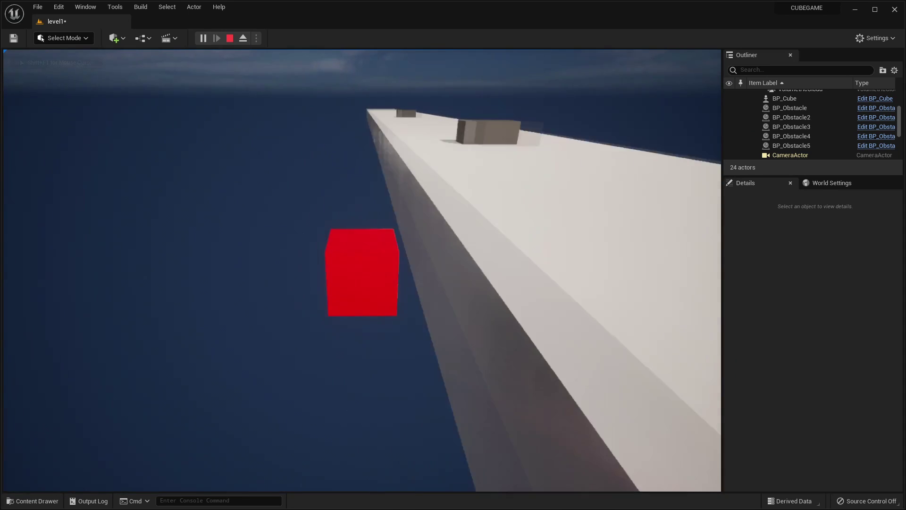
{"action": "key", "text": "Escape"}
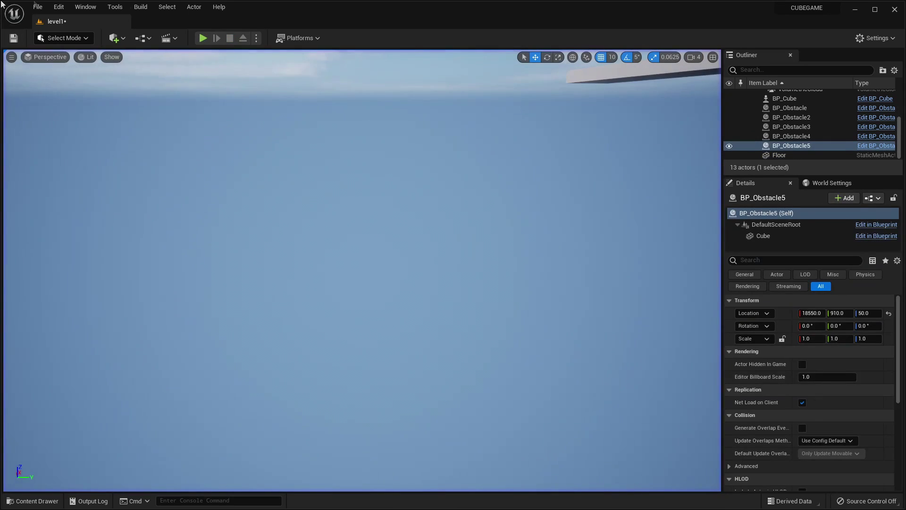
{"action": "left_click", "coordinate": [202, 38]}
{"action": "key", "text": "d"}
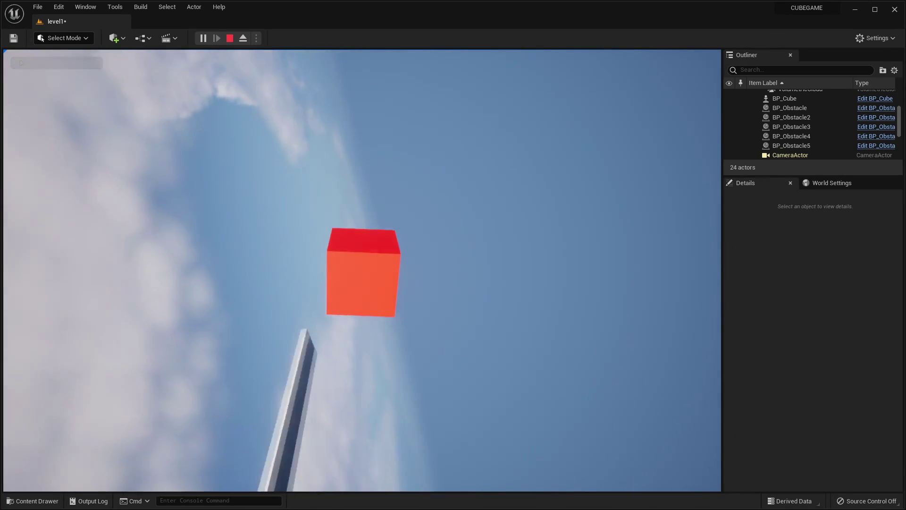
{"action": "key", "text": "Escape"}
Turn off Inherit Pitch, Inherit Yaw and Inherit Roll on BP_Cube's SpringArm, compile the blueprint and return to the level
{"action": "key", "text": "f"}
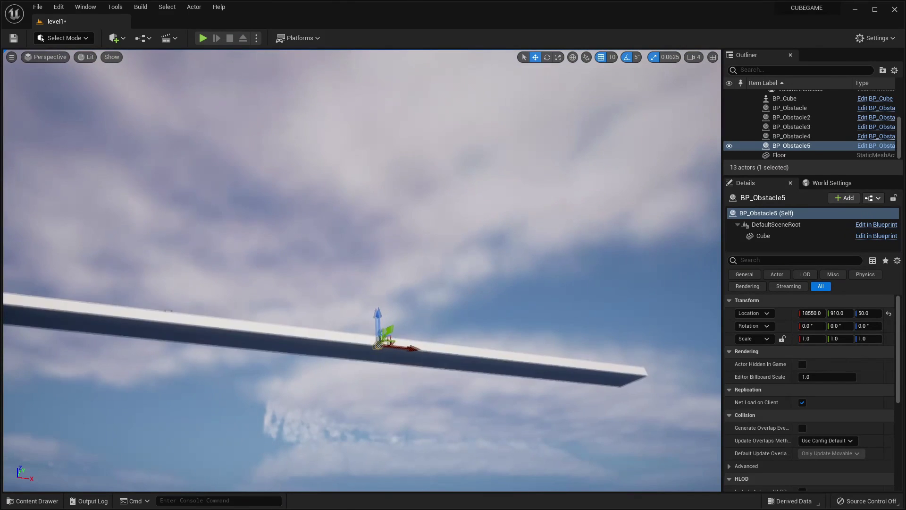
{"action": "scroll", "coordinate": [828, 142], "scroll_direction": "up", "scroll_amount": 3}
{"action": "scroll", "coordinate": [872, 118], "scroll_direction": "down", "scroll_amount": 2}
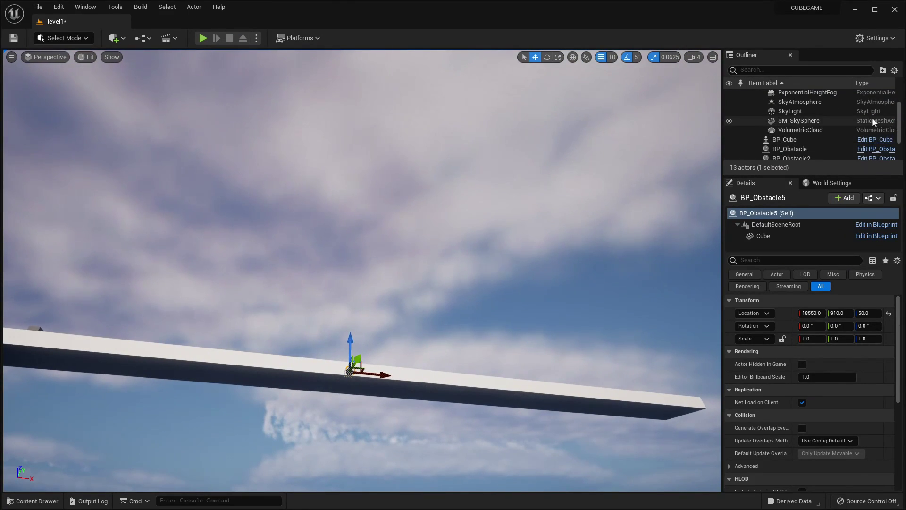
{"action": "left_click", "coordinate": [869, 140]}
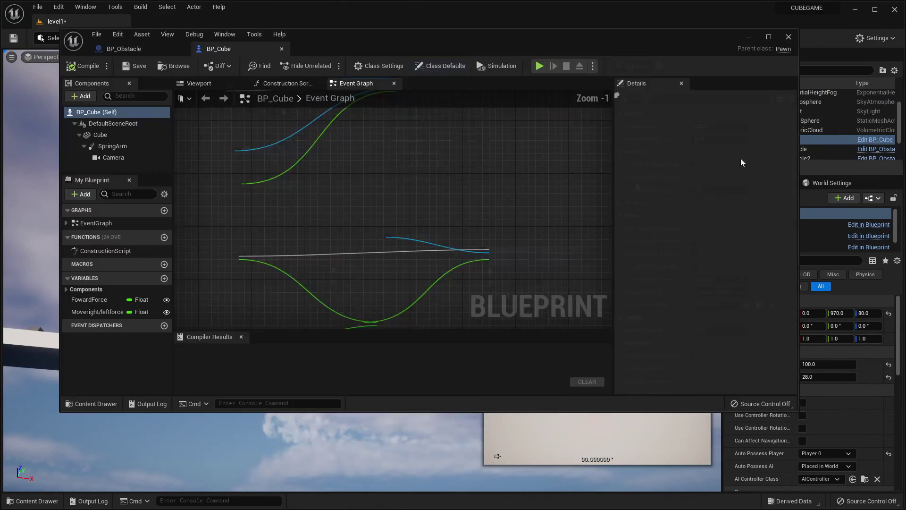
{"action": "left_click", "coordinate": [771, 39]}
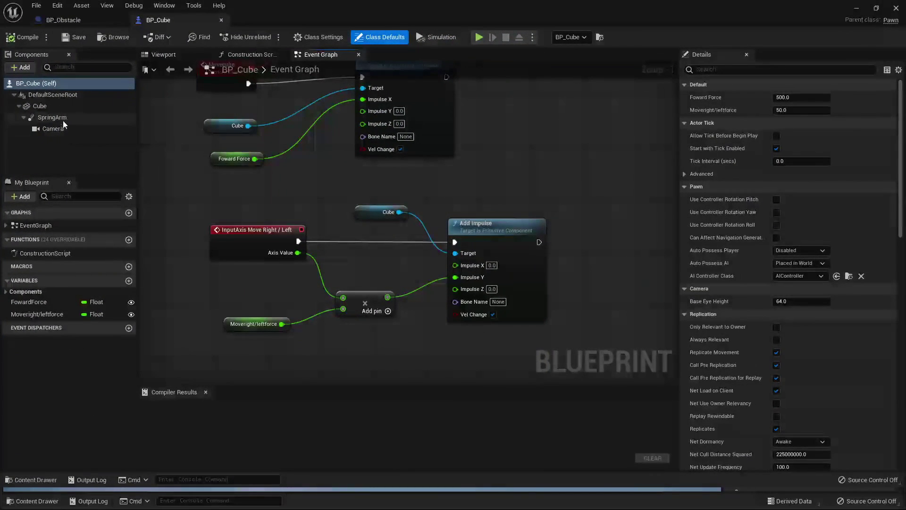
{"action": "left_click", "coordinate": [53, 118]}
{"action": "left_click", "coordinate": [777, 353]}
{"action": "left_click", "coordinate": [776, 365]}
{"action": "left_click", "coordinate": [776, 377]}
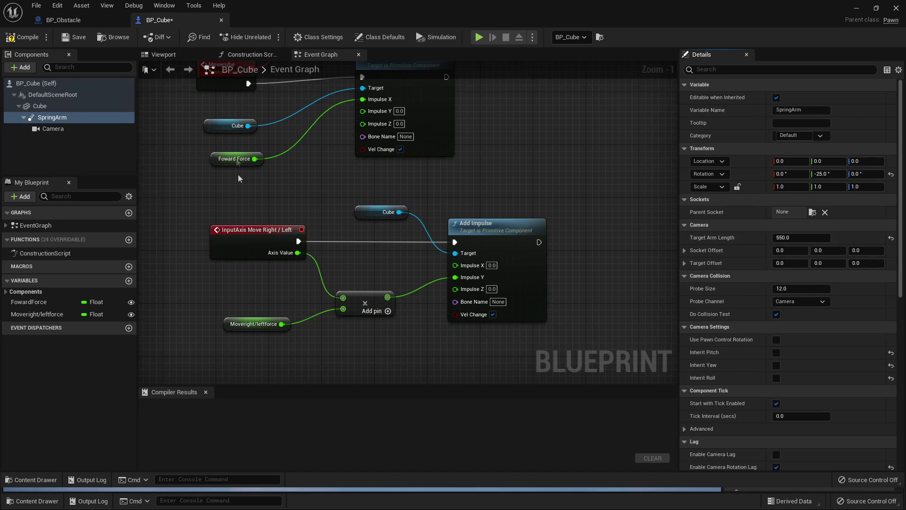
{"action": "left_click", "coordinate": [22, 37]}
{"action": "left_click", "coordinate": [856, 8]}
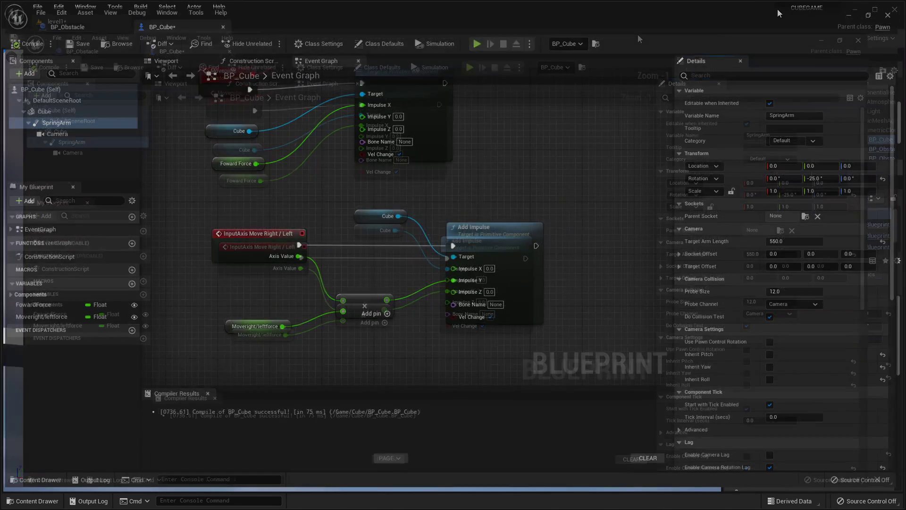
Play-test the level with the new camera settings, steering the red cube left, and stop the session
{"action": "left_click", "coordinate": [203, 38]}
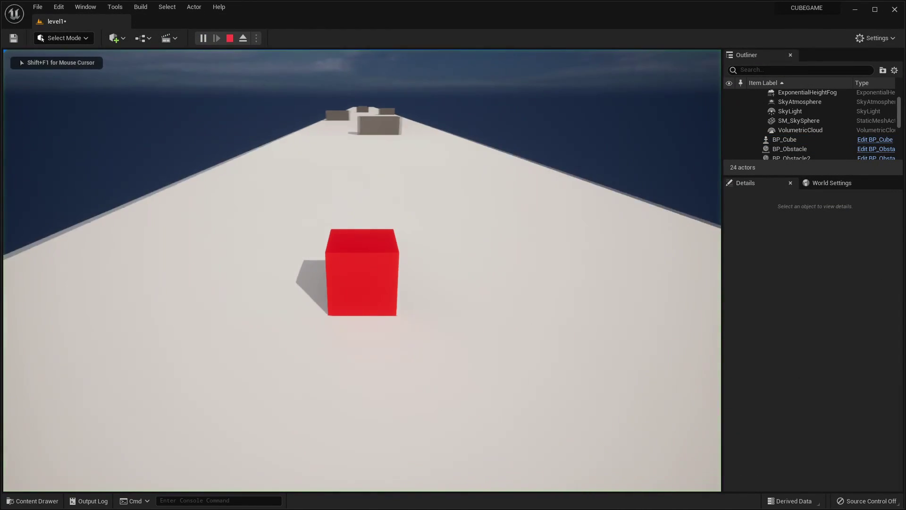
{"action": "key", "text": "a"}
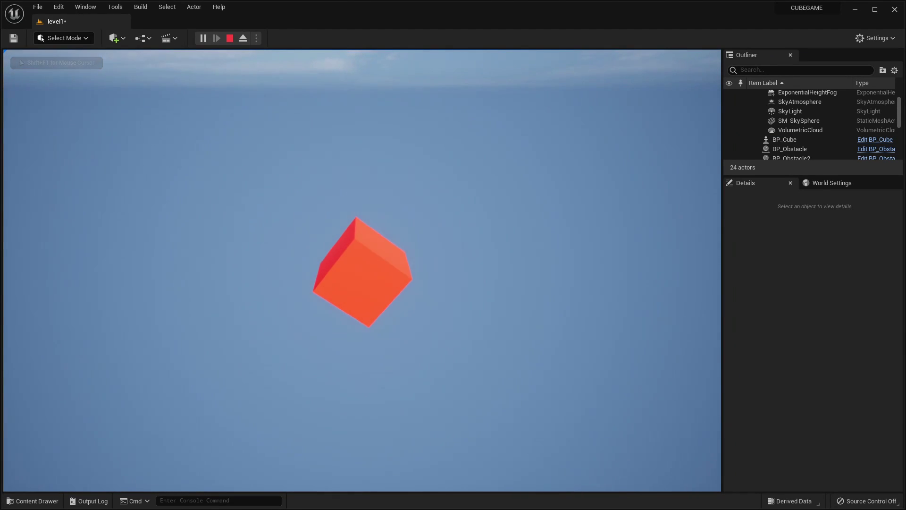
{"action": "key", "text": "Escape"}
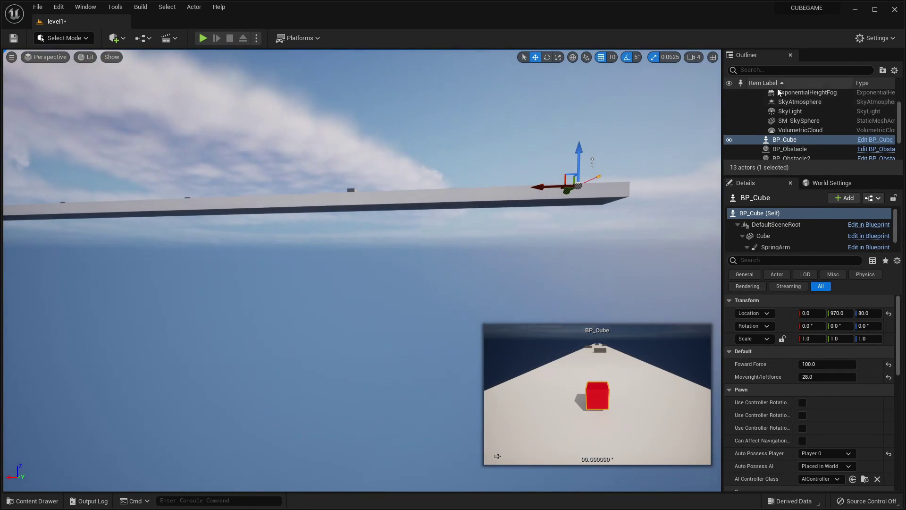
Focus the view on the red cube and look along the obstacle course, and select the VolumetricCloud actor
{"action": "left_click", "coordinate": [797, 149]}
{"action": "left_click", "coordinate": [795, 140]}
{"action": "double_click", "coordinate": [795, 140]}
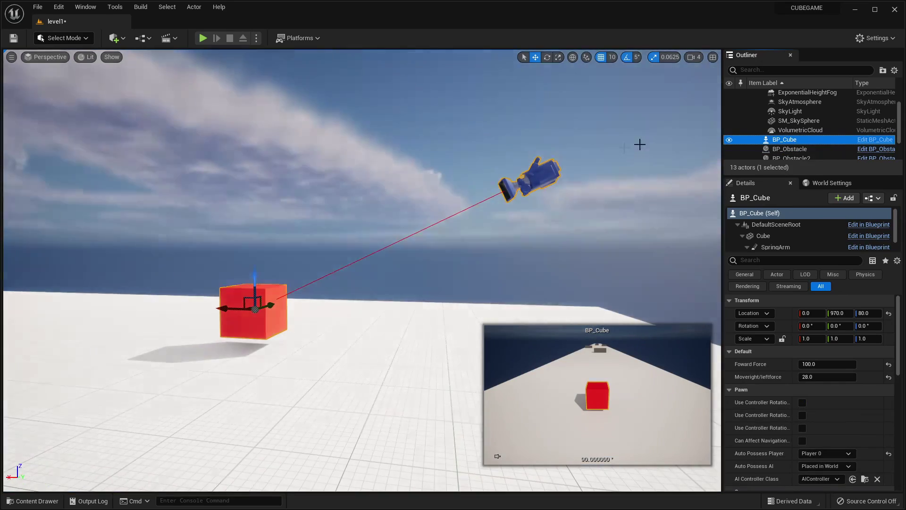
{"action": "right_click_drag", "start_coordinate": [641, 144], "coordinate": [463, 216]}
{"action": "left_click", "coordinate": [463, 217]}
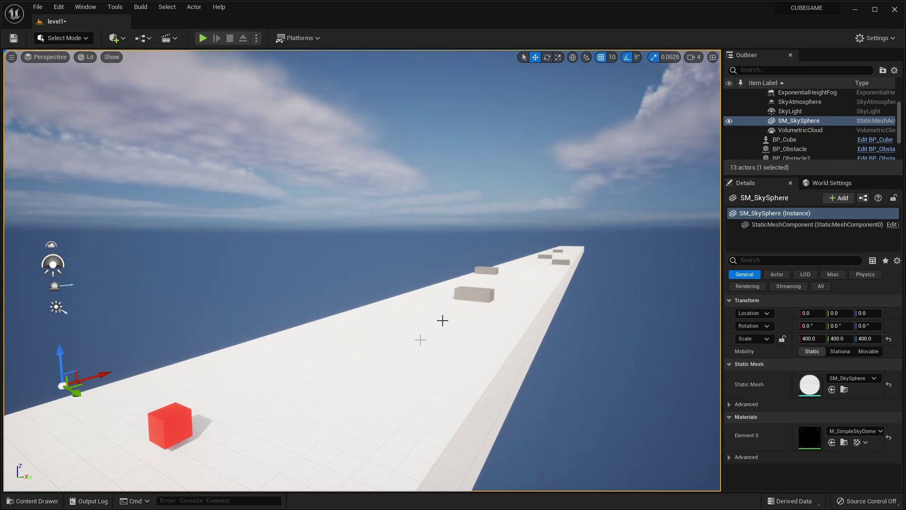
{"action": "right_click_drag", "start_coordinate": [304, 341], "coordinate": [264, 288]}
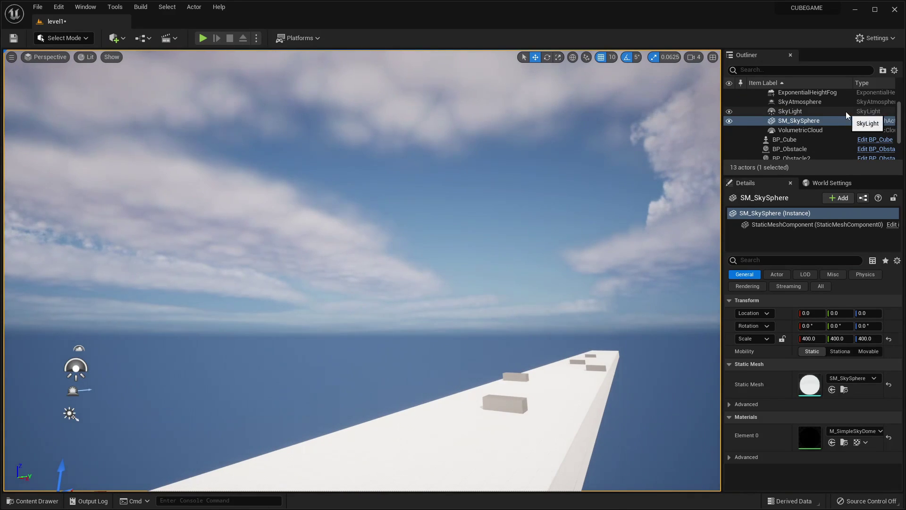
{"action": "left_click", "coordinate": [819, 130]}
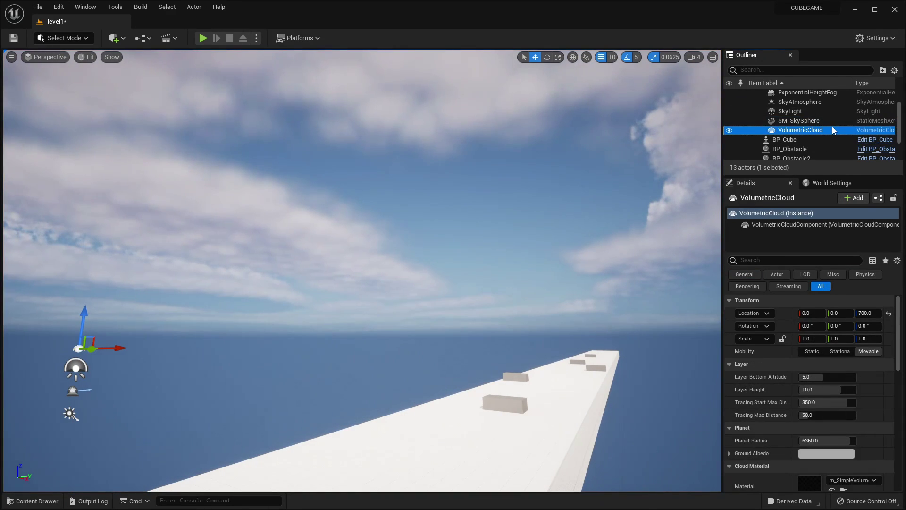
Delete the VolumetricCloud actor from the level
{"action": "key", "text": "Delete"}
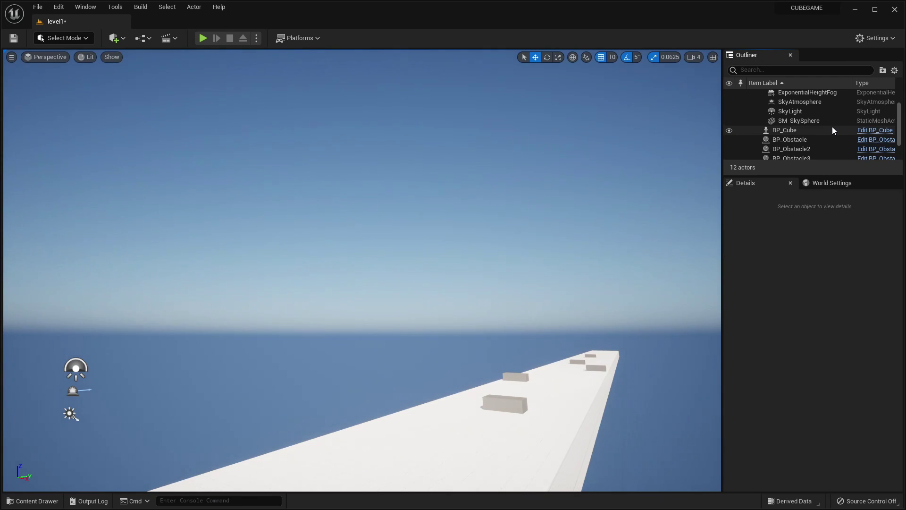
{"action": "right_click_drag", "start_coordinate": [533, 76], "coordinate": [534, 142]}
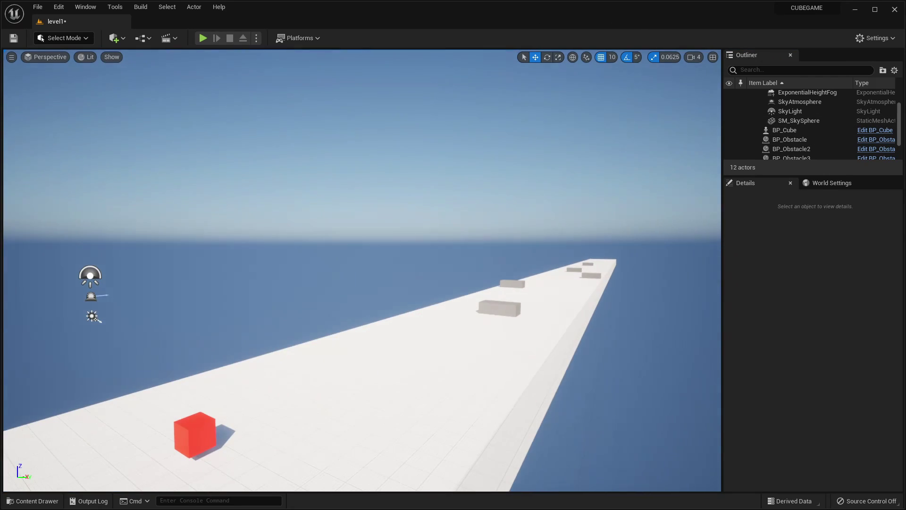
Set the ExponentialHeightFog's Fog Density to 1.0 and its Fog Height Falloff to 0.0
{"action": "left_click", "coordinate": [821, 95]}
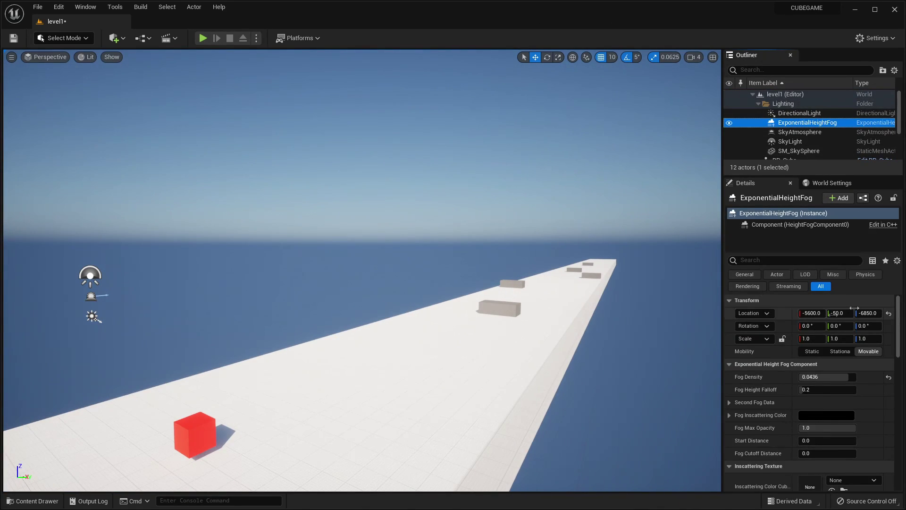
{"action": "right_click_drag", "start_coordinate": [505, 273], "coordinate": [645, 343]}
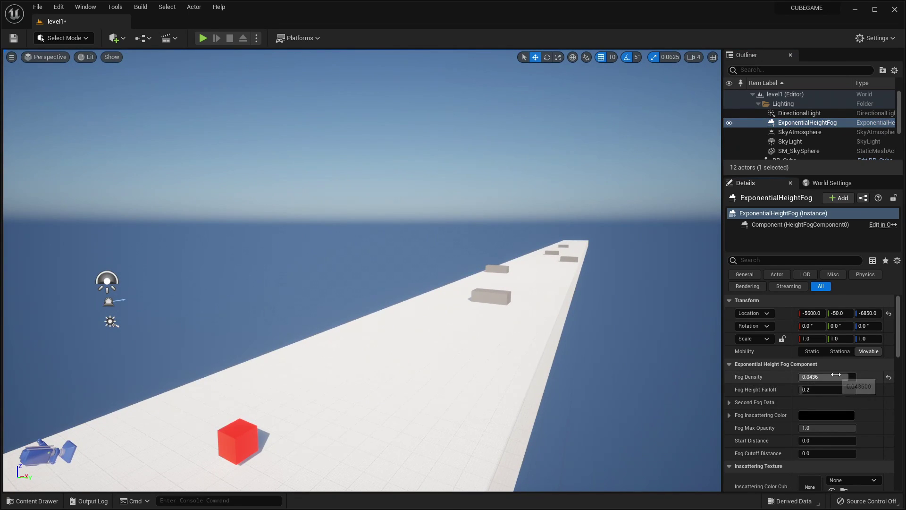
{"action": "left_click", "coordinate": [836, 373]}
{"action": "type", "text": "1"}
{"action": "key", "text": "Return"}
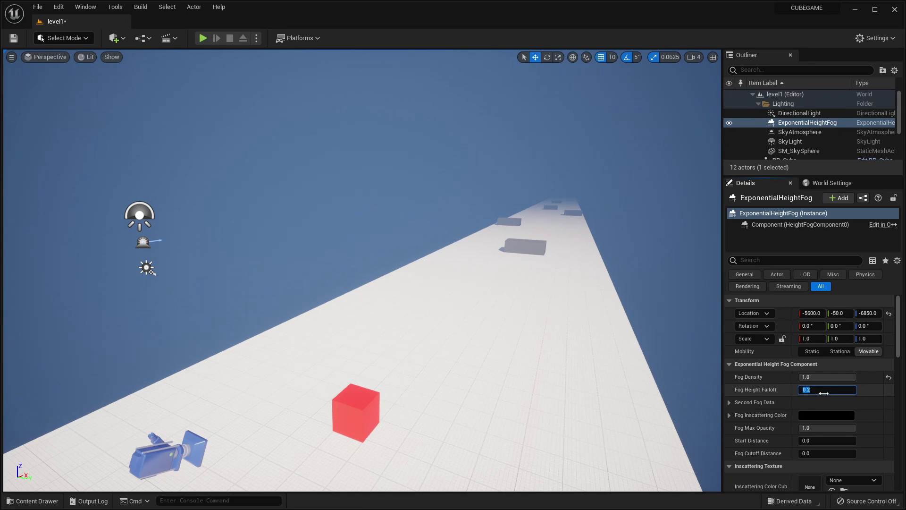
{"action": "key", "text": "Return"}
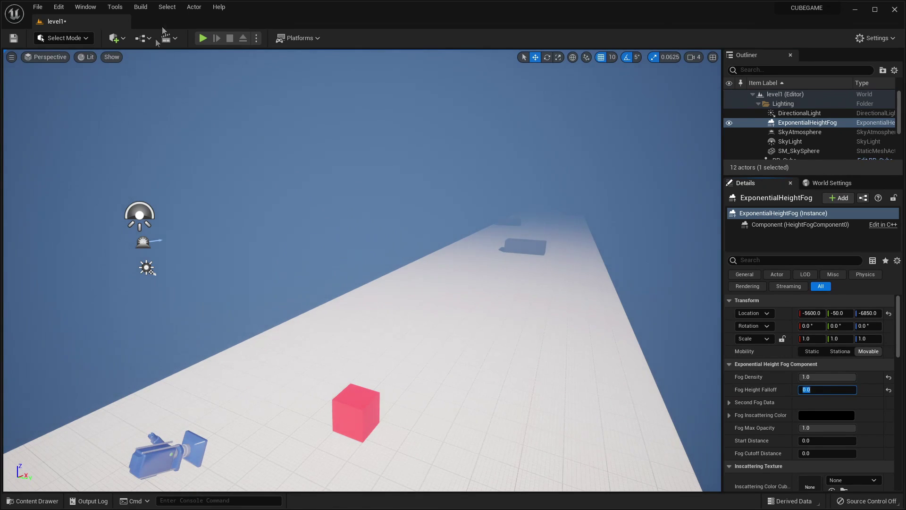
Play-test the level with the fog, steering the cube both ways, and stop the play session
{"action": "left_click", "coordinate": [203, 38]}
{"action": "key", "text": "a"}
{"action": "key", "text": "d"}
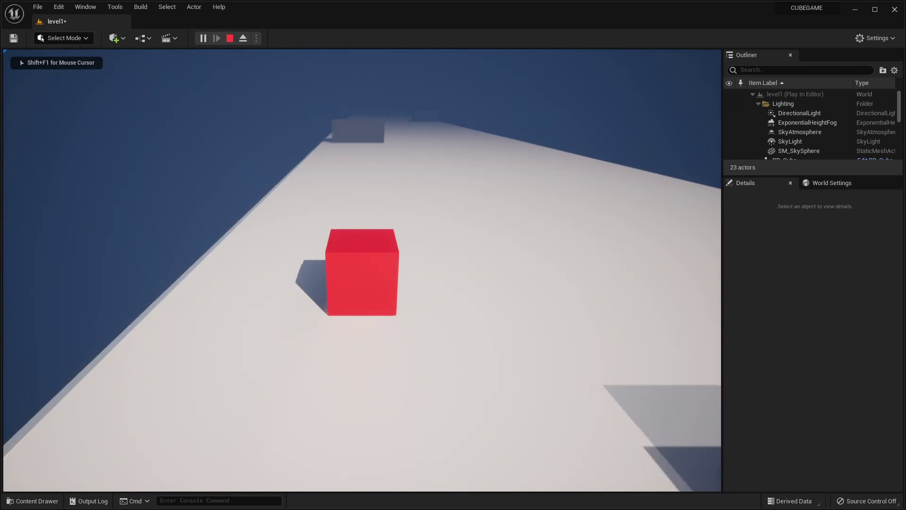
{"action": "key", "text": "Escape"}
{"action": "left_click", "coordinate": [519, 329]}
{"action": "right_click_drag", "start_coordinate": [518, 343], "coordinate": [458, 344]}
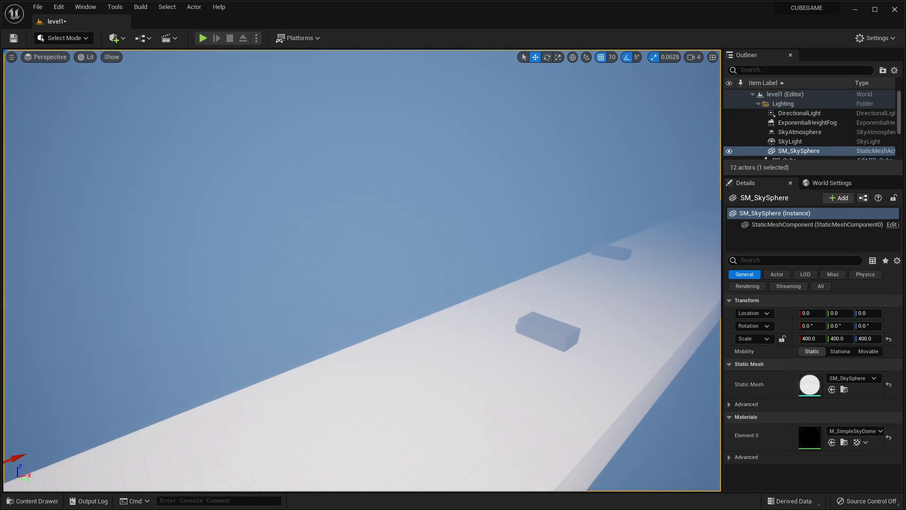
Change the SkyAtmosphere's Rayleigh Scattering colour to a fully saturated red
{"action": "left_click", "coordinate": [799, 132]}
{"action": "scroll", "coordinate": [806, 390], "scroll_direction": "down", "scroll_amount": 5}
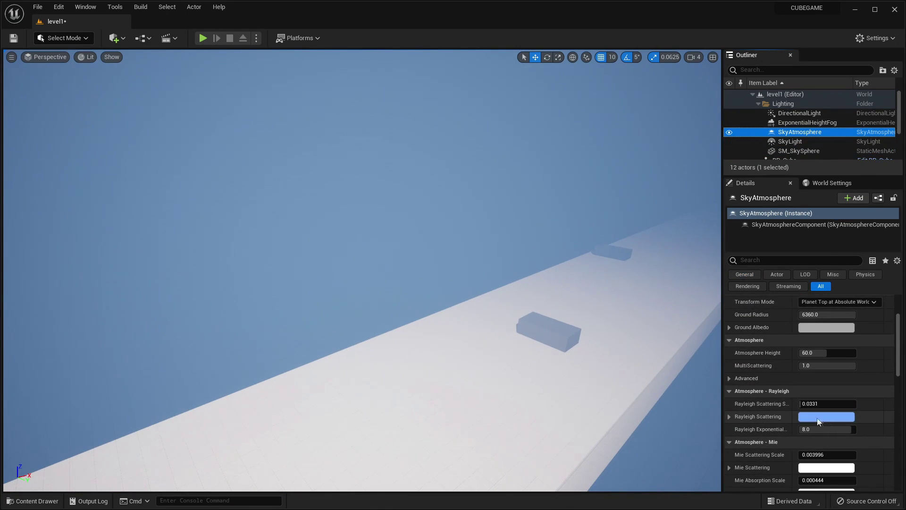
{"action": "left_click", "coordinate": [828, 418]}
{"action": "left_click_drag", "start_coordinate": [720, 305], "coordinate": [765, 320]}
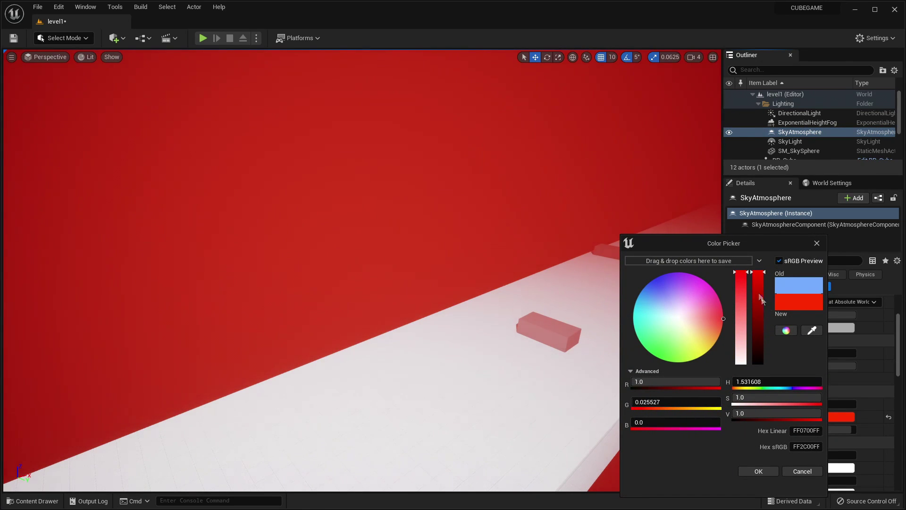
{"action": "mouse_move", "coordinate": [534, 246]}
{"action": "right_mouse_down"}
{"action": "mouse_move", "coordinate": [439, 260]}
{"action": "mouse_move", "coordinate": [533, 243]}
{"action": "right_mouse_up"}
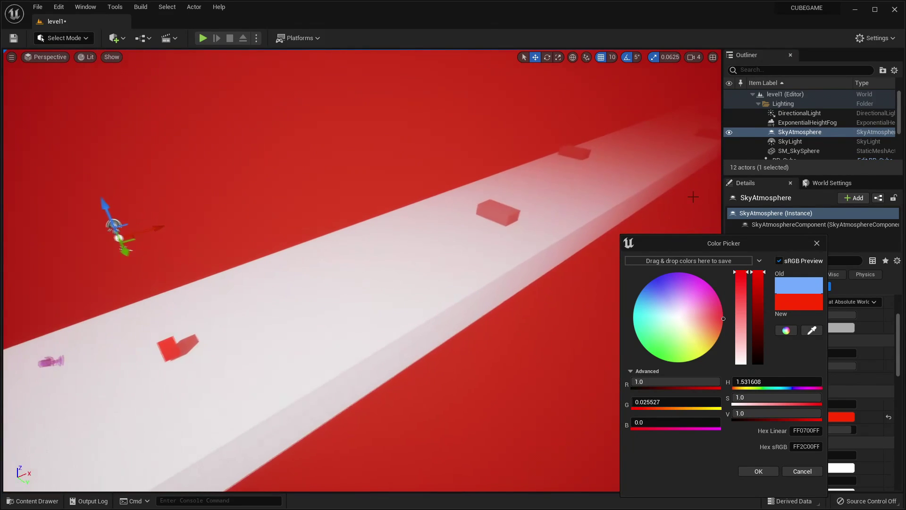
{"action": "left_click", "coordinate": [817, 244]}
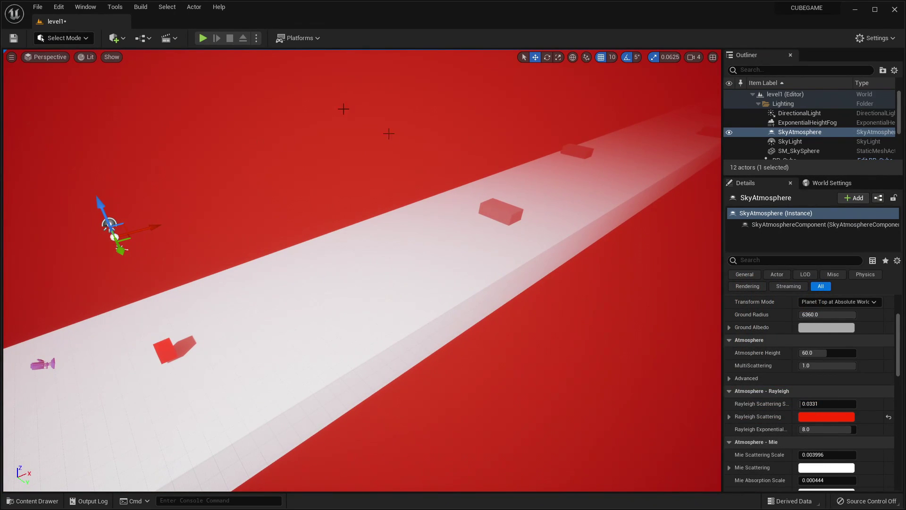
Place a Post Process Volume on the track ahead of the cube and enable its Infinite Extent (Unbound) option
{"action": "left_click", "coordinate": [122, 39]}
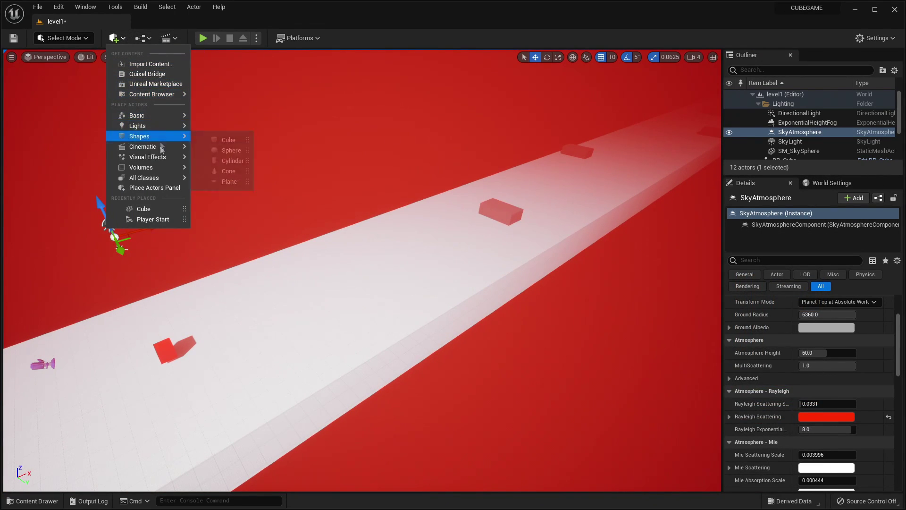
{"action": "mouse_move", "coordinate": [160, 158]}
{"action": "left_click_drag", "start_coordinate": [228, 161], "coordinate": [366, 273]}
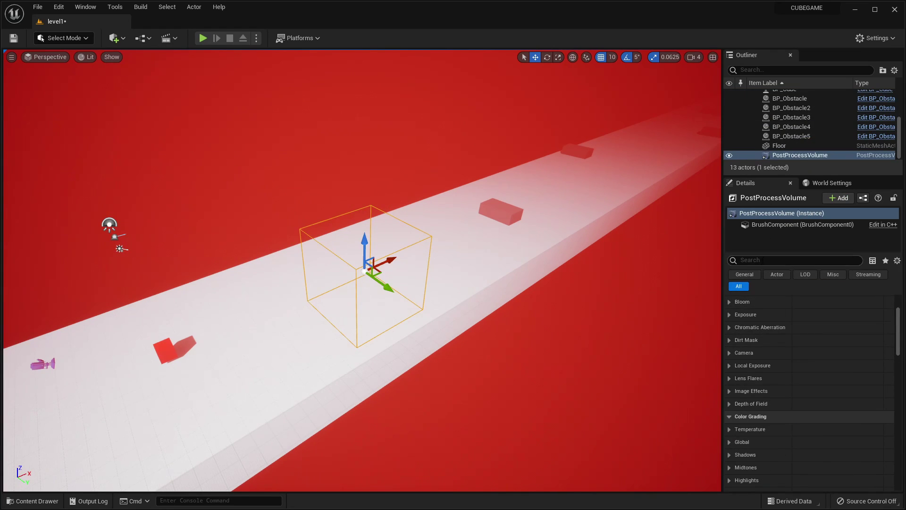
{"action": "type", "text": "ini"}
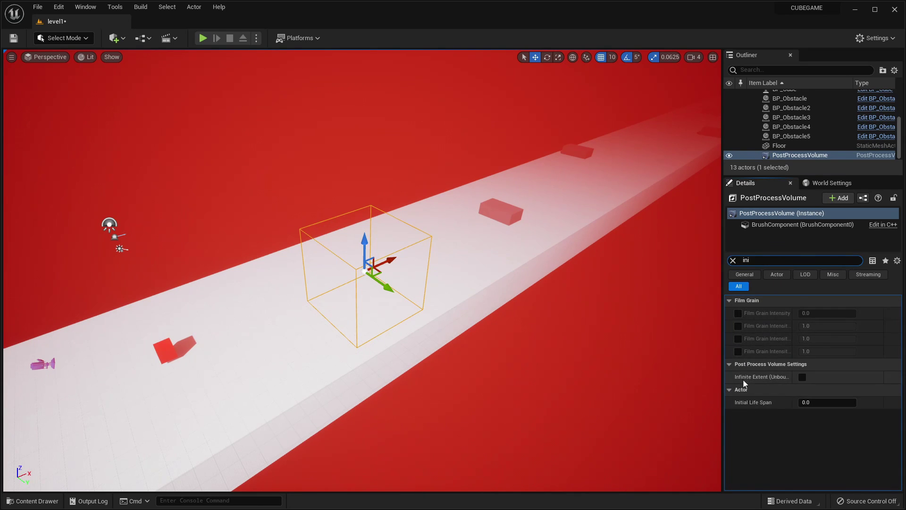
{"action": "left_click", "coordinate": [802, 376]}
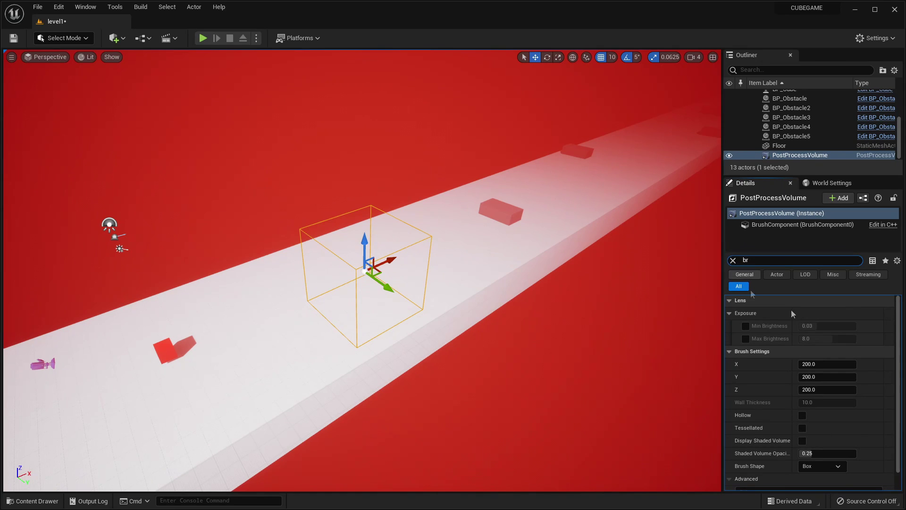
Enable the volume's exposure brightness overrides, with Min Brightness at 1.0 and Max Brightness at 3.0
{"action": "left_click", "coordinate": [745, 326]}
{"action": "left_click", "coordinate": [746, 338]}
{"action": "left_click", "coordinate": [812, 326]}
{"action": "type", "text": "1"}
{"action": "key", "text": "Tab"}
{"action": "type", "text": "3"}
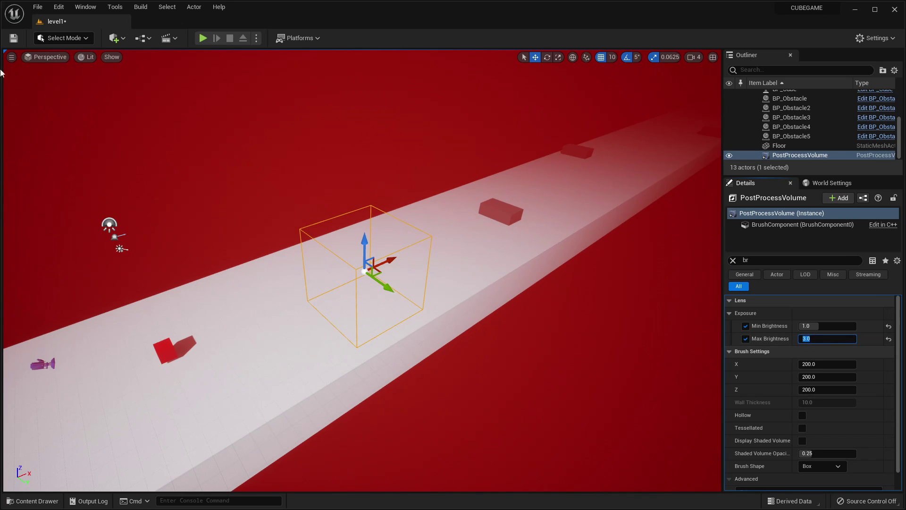
Play-test the level to check the exposure while steering the cube, and stop the play session
{"action": "left_click", "coordinate": [202, 38]}
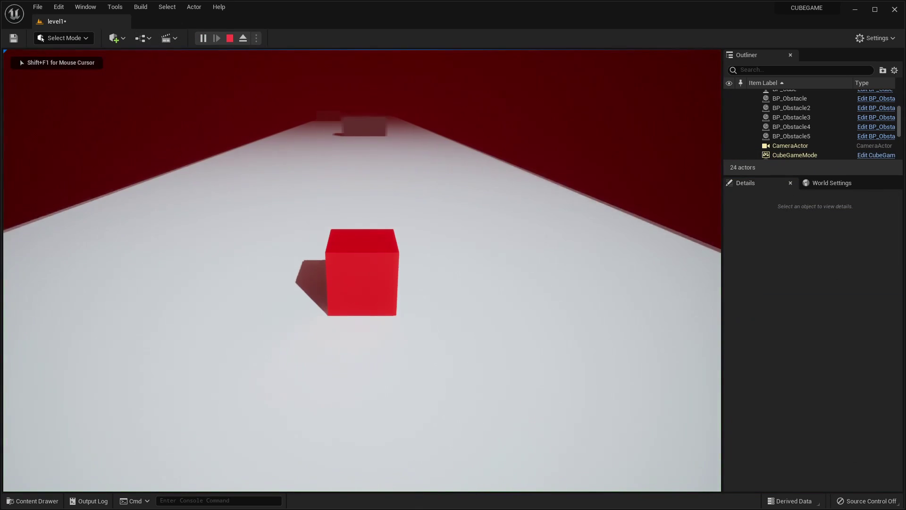
{"action": "key", "text": "a"}
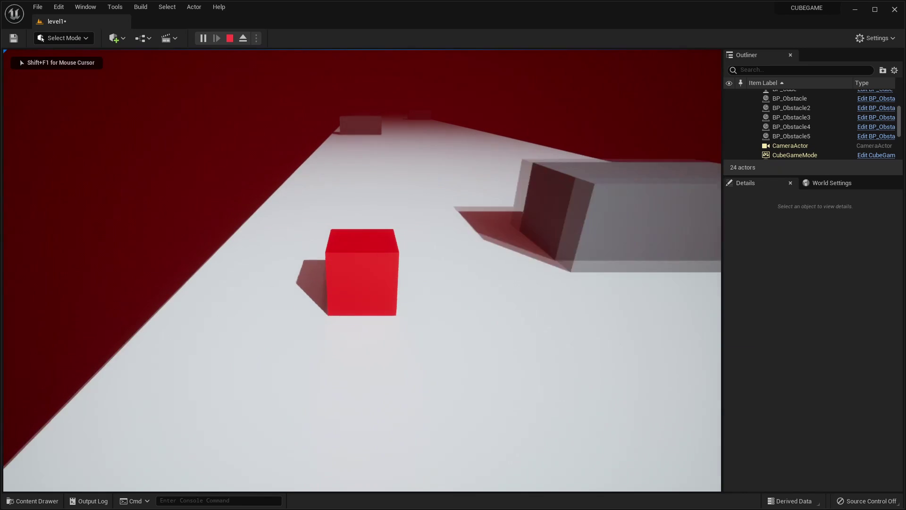
{"action": "key", "text": "Escape"}
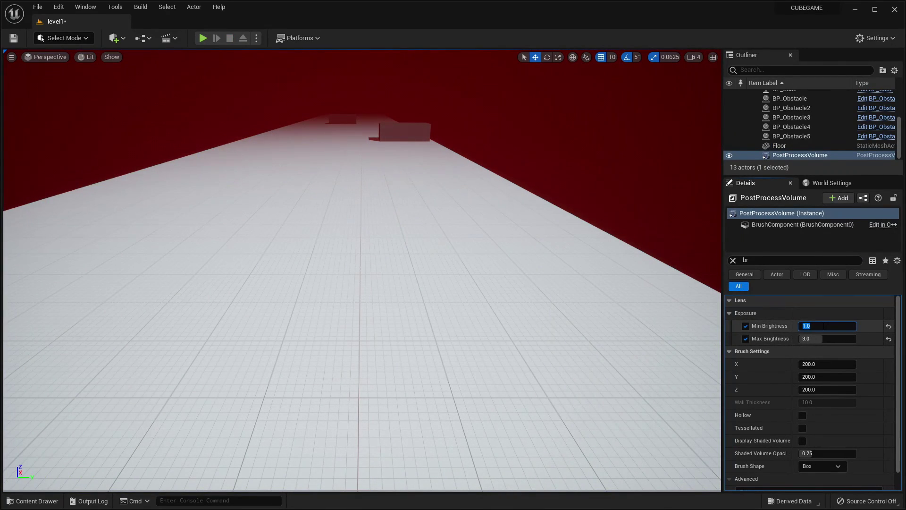
Set the Post Process Volume's Min Brightness to 3.0 and check the exposure in a short play test
{"action": "type", "text": "3"}
{"action": "key", "text": "Return"}
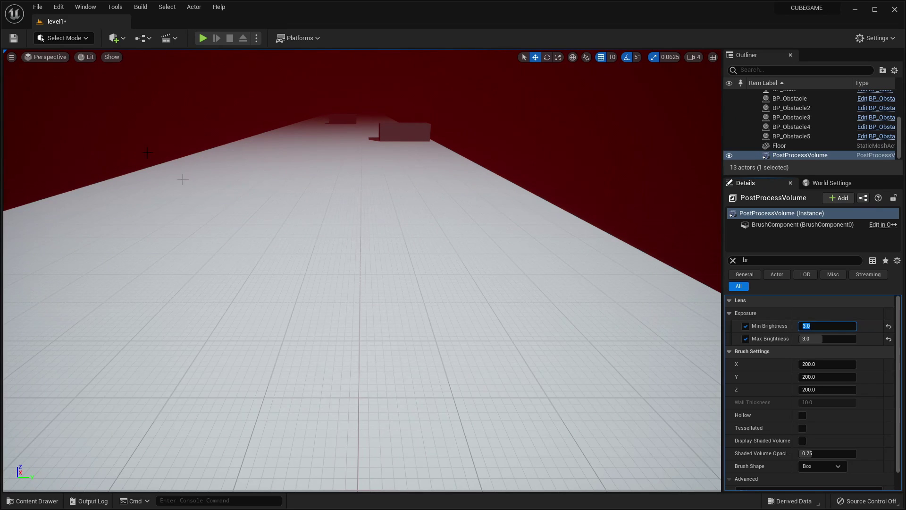
{"action": "left_click", "coordinate": [203, 38]}
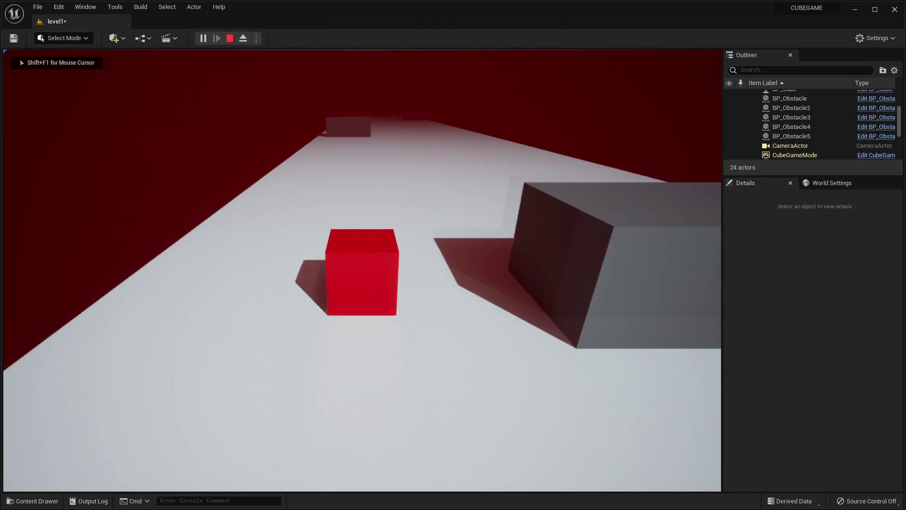
{"action": "key", "text": "d"}
{"action": "key", "text": "a"}
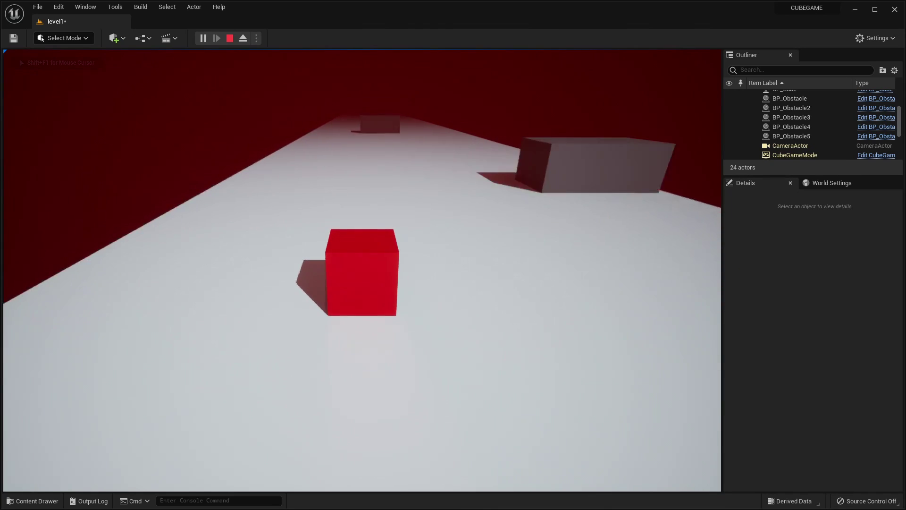
{"action": "key", "text": "Escape"}
Enable Camera Lag on the SpringArm of the BP_Cube blueprint, compile it, and return to the level
{"action": "right_click_drag", "start_coordinate": [379, 220], "coordinate": [387, 227]}
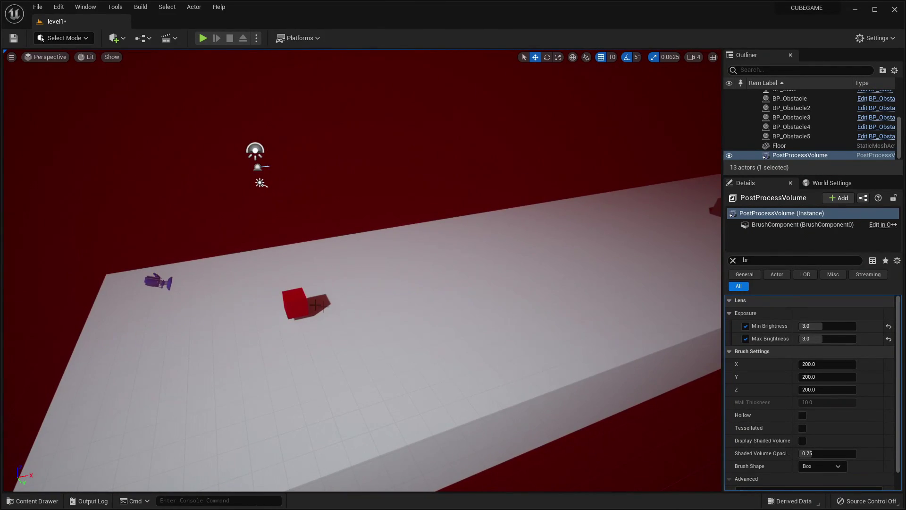
{"action": "left_click", "coordinate": [295, 303]}
{"action": "left_click", "coordinate": [877, 130]}
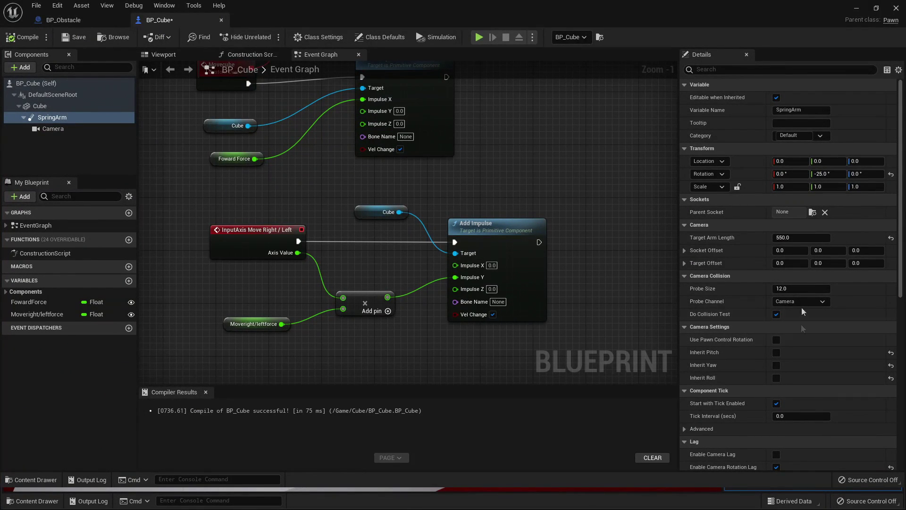
{"action": "scroll", "coordinate": [803, 244], "scroll_direction": "down", "scroll_amount": 6}
{"action": "left_click", "coordinate": [777, 318]}
{"action": "left_click", "coordinate": [24, 37]}
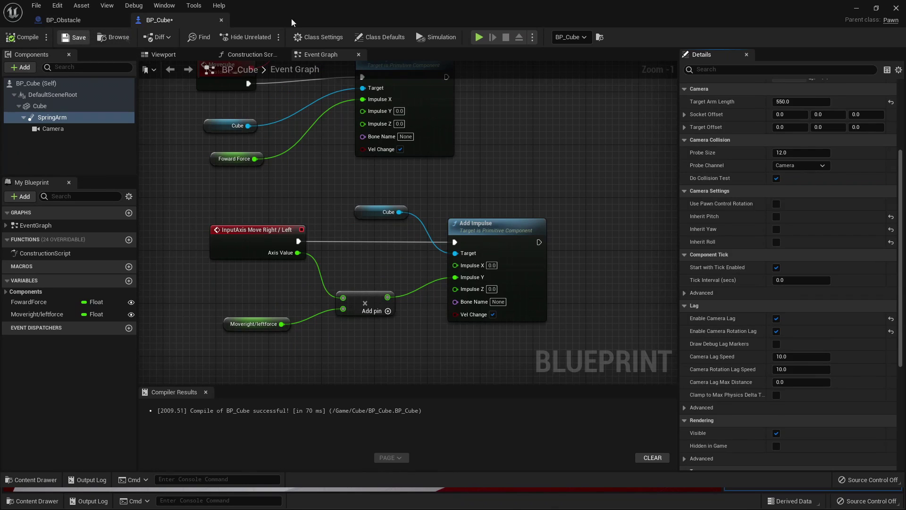
{"action": "left_click", "coordinate": [856, 9]}
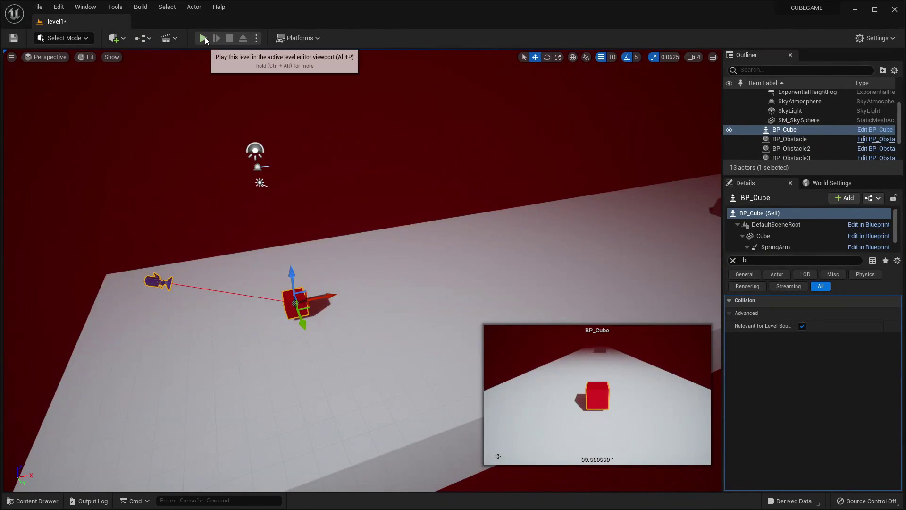
Play-test the level to check how the camera follows the cube, and stop the play session
{"action": "left_click", "coordinate": [204, 37]}
{"action": "left_click", "coordinate": [274, 146]}
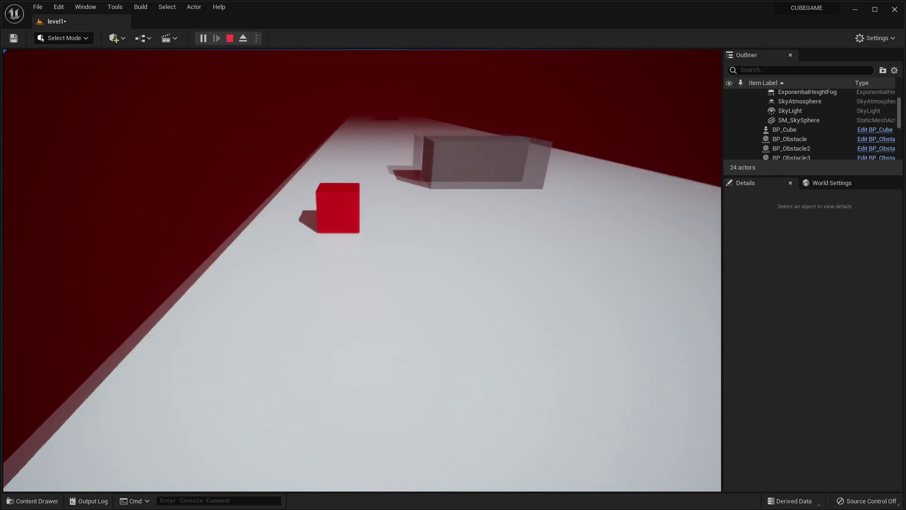
{"action": "key", "text": "Escape"}
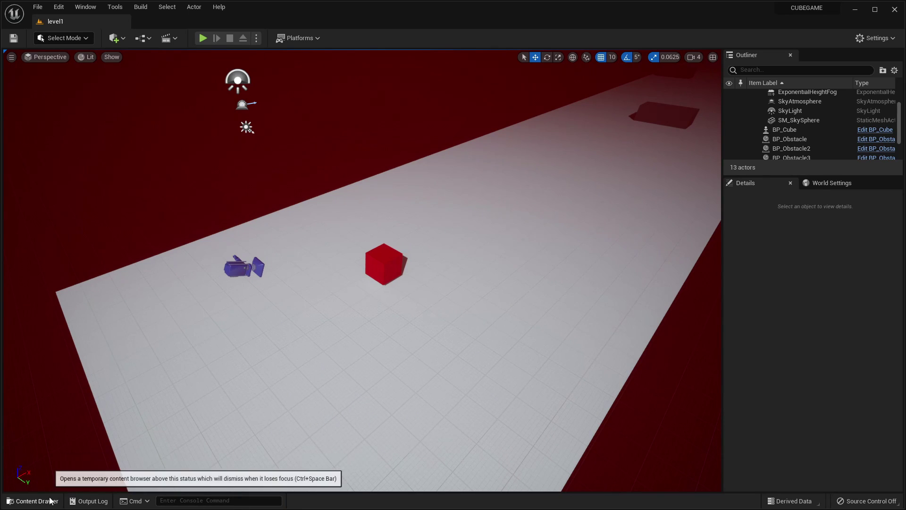
Create a User Widget blueprint named WB_Score in the Cube folder and open it for editing
{"action": "left_click", "coordinate": [33, 500]}
{"action": "right_click", "coordinate": [366, 384]}
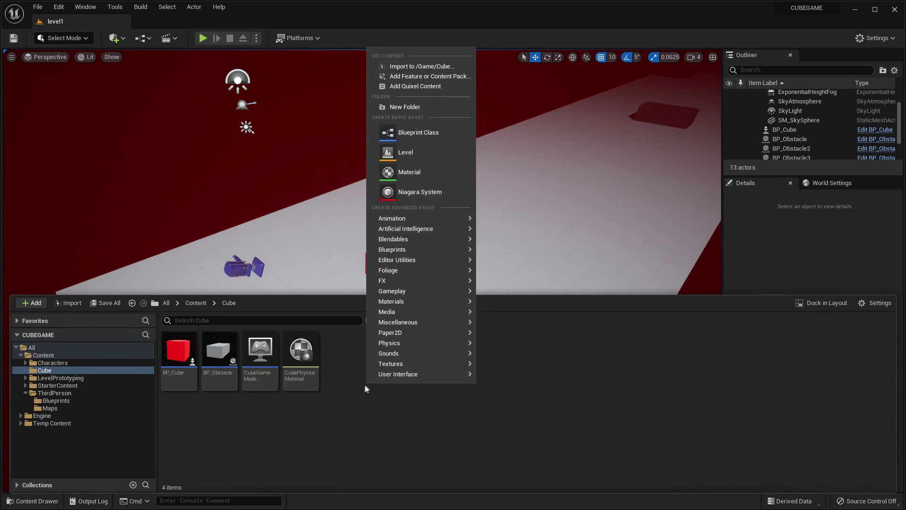
{"action": "mouse_move", "coordinate": [411, 377]}
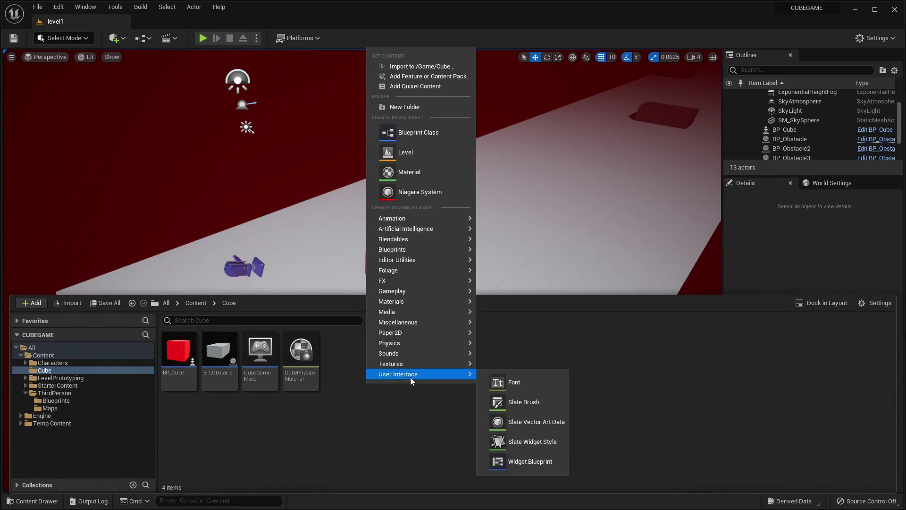
{"action": "left_click", "coordinate": [519, 462]}
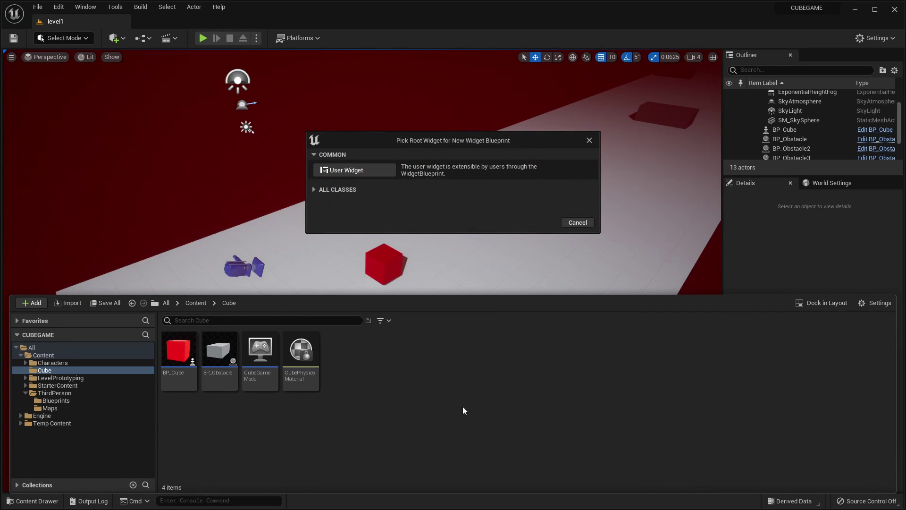
{"action": "left_click", "coordinate": [345, 171]}
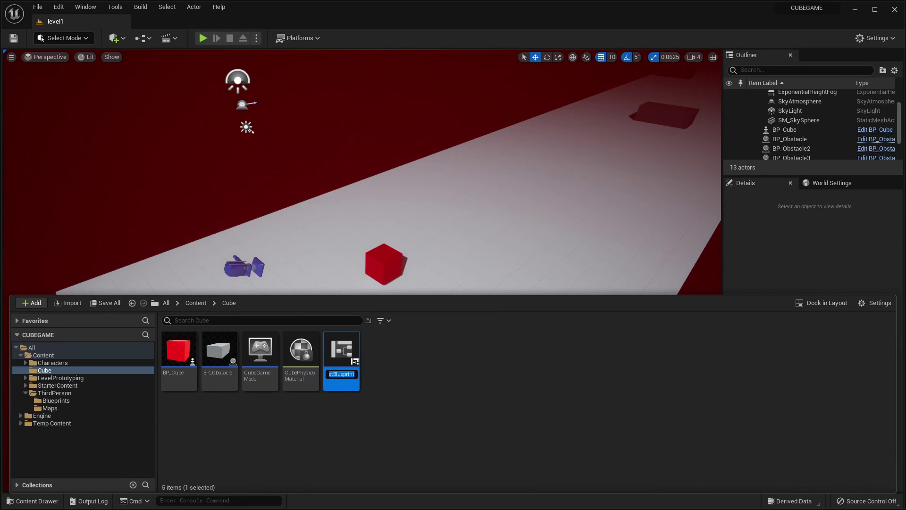
{"action": "key", "text": "BackSpace"}
{"action": "type", "text": "B"}
{"action": "key", "text": "BackSpace"}
{"action": "type", "text": "WB_Score"}
{"action": "key", "text": "Return"}
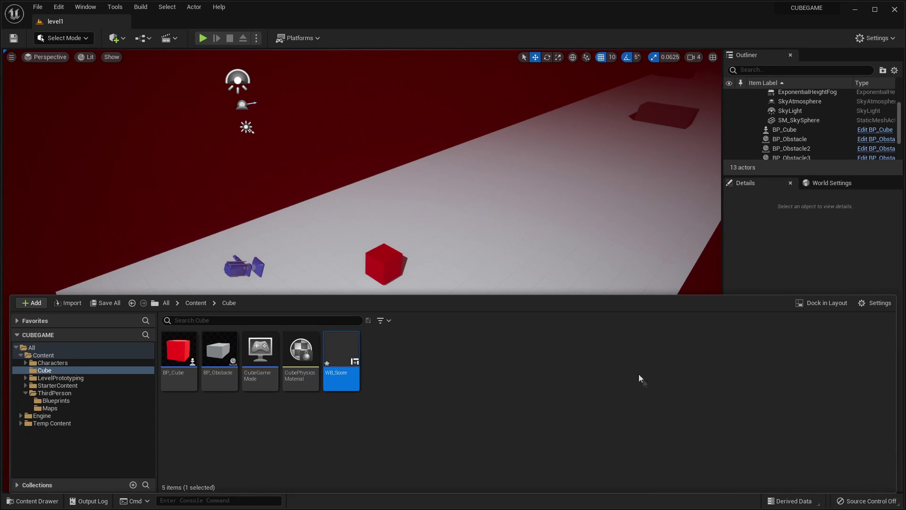
{"action": "double_click", "coordinate": [342, 344]}
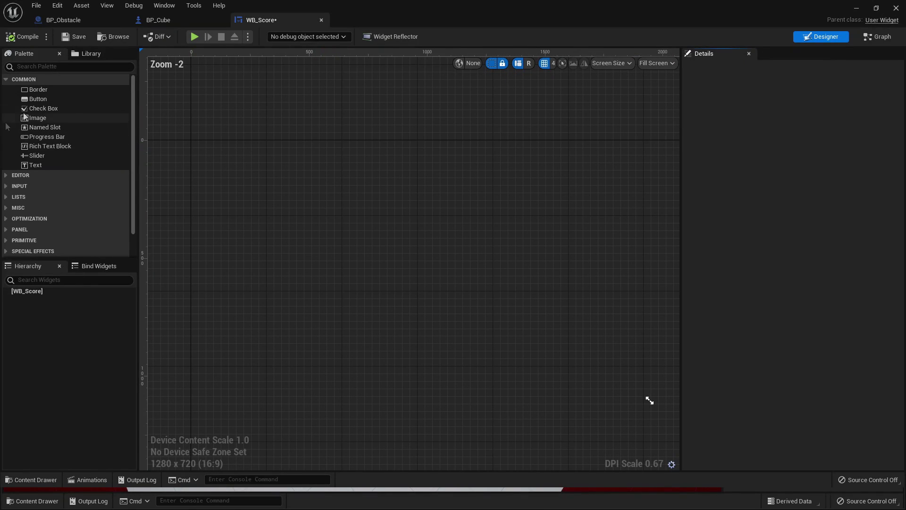
Add a Canvas Panel as the root of the WB_Score widget
{"action": "left_click", "coordinate": [41, 69]}
{"action": "type", "text": "ca"}
{"action": "left_click_drag", "start_coordinate": [57, 89], "coordinate": [37, 296]}
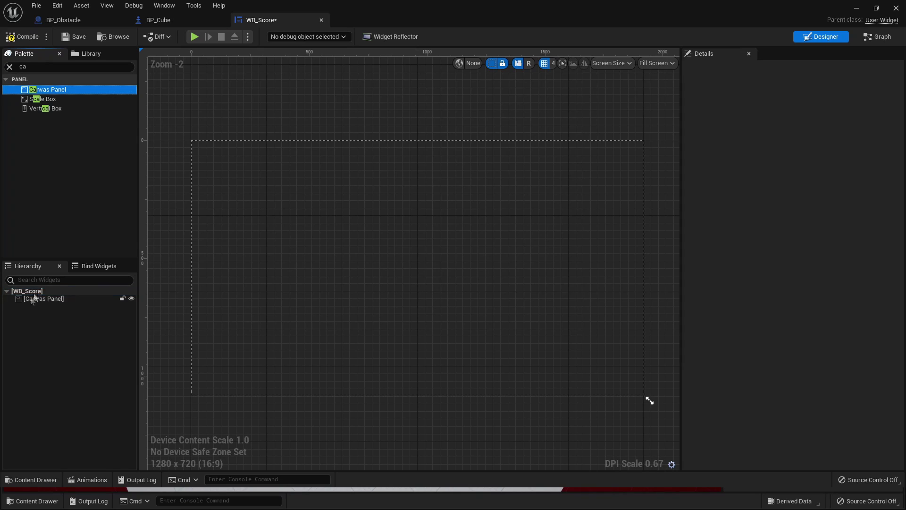
Place a Text block in the upper middle of the canvas, about 469 by 170 in size, at a Y position of 112
{"action": "left_click", "coordinate": [22, 67]}
{"action": "type", "text": "tex"}
{"action": "left_click_drag", "start_coordinate": [48, 103], "coordinate": [497, 214]}
{"action": "left_click_drag", "start_coordinate": [449, 199], "coordinate": [450, 183]}
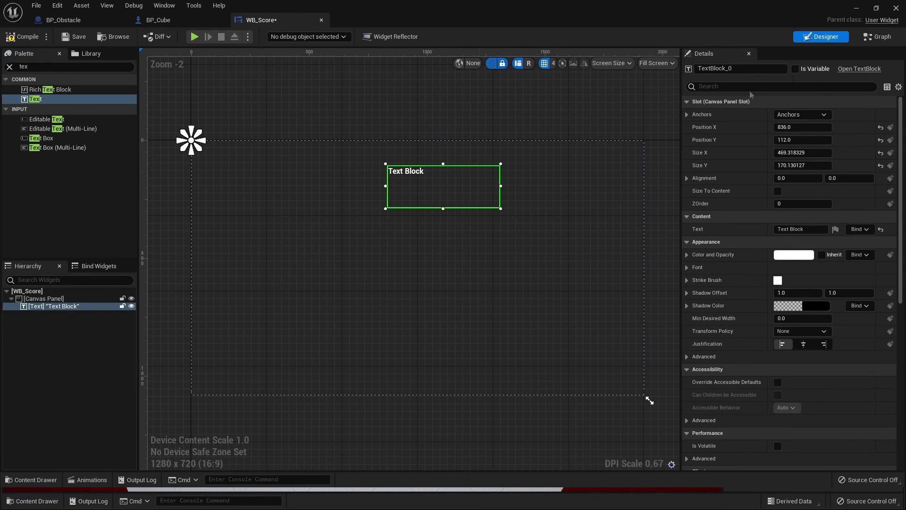
Anchor the text block to the top centre of the canvas and set its text to Score
{"action": "left_click", "coordinate": [802, 114]}
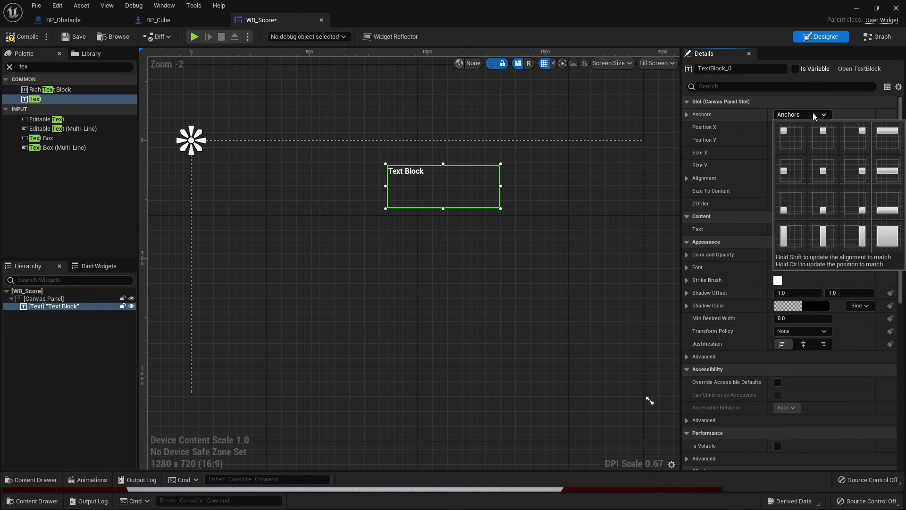
{"action": "left_click", "coordinate": [823, 137]}
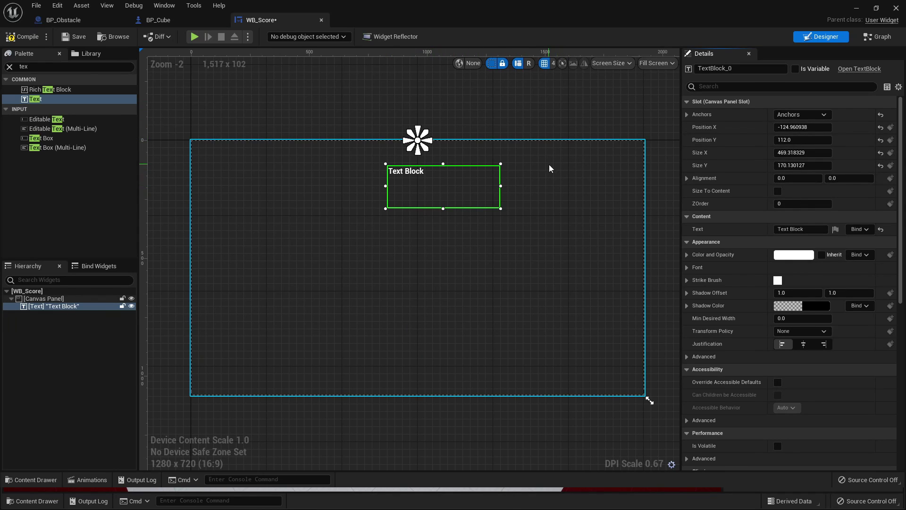
{"action": "left_click", "coordinate": [802, 229]}
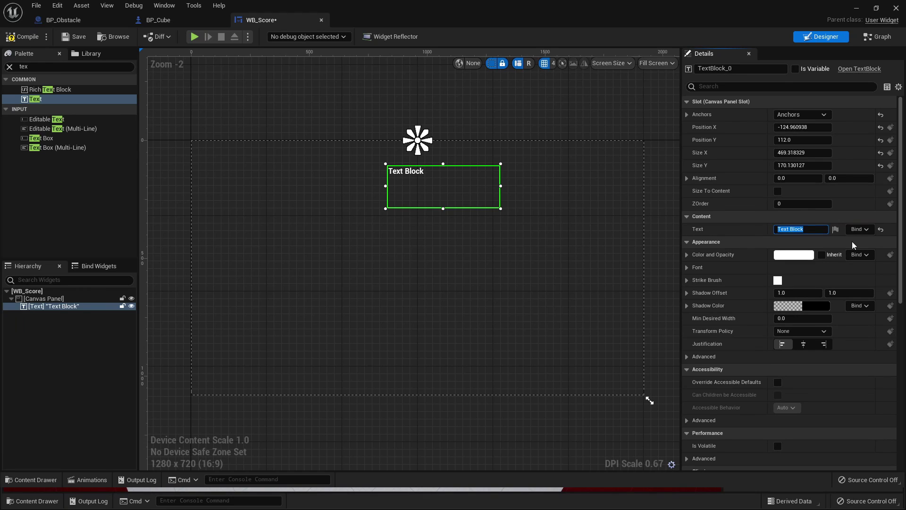
{"action": "key", "text": "Return"}
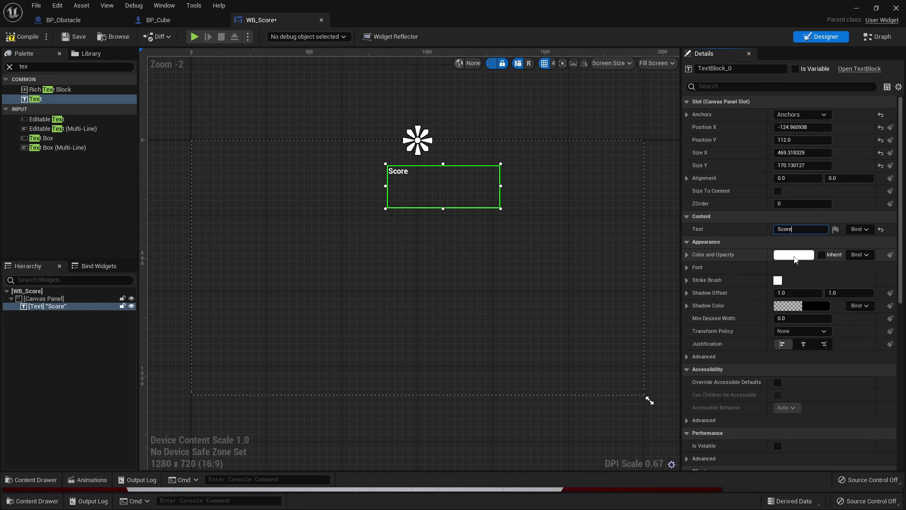
{"action": "left_click", "coordinate": [794, 255]}
{"action": "left_click_drag", "start_coordinate": [707, 276], "coordinate": [716, 455]}
{"action": "left_click", "coordinate": [733, 473]}
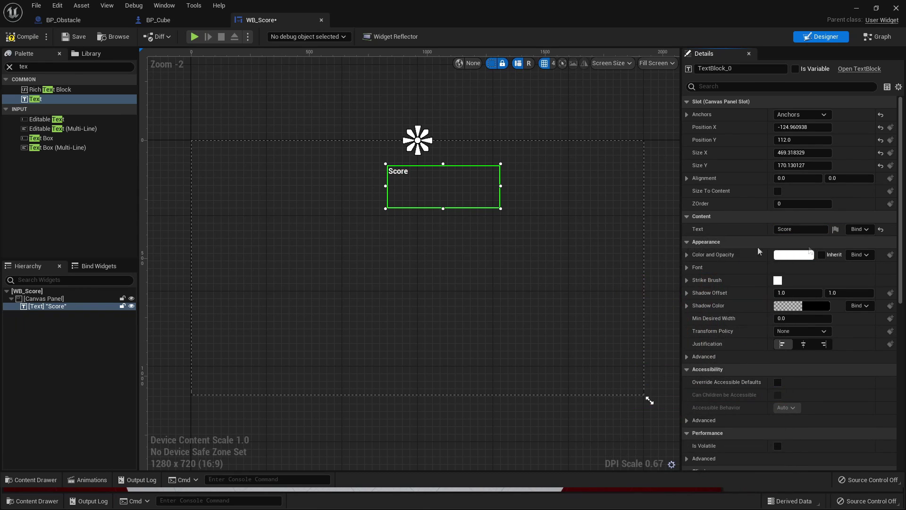
Enlarge the Score text by trying font size 60 and settling on font size 90
{"action": "left_click", "coordinate": [687, 267]}
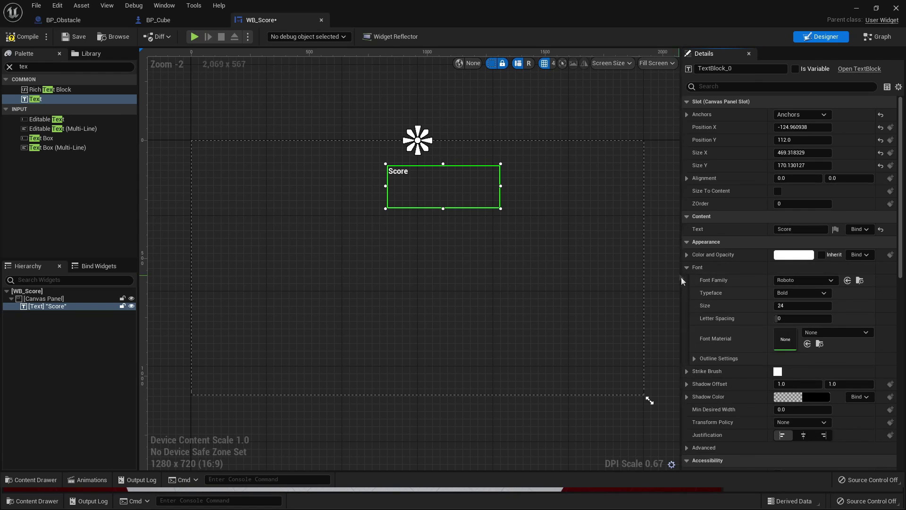
{"action": "left_click", "coordinate": [783, 305]}
{"action": "type", "text": "60"}
{"action": "key", "text": "Return"}
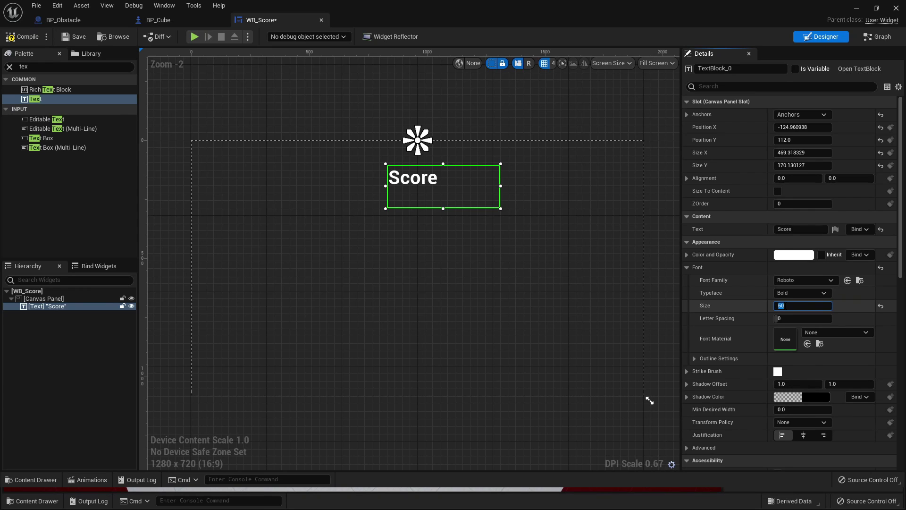
{"action": "type", "text": "90"}
{"action": "key", "text": "Return"}
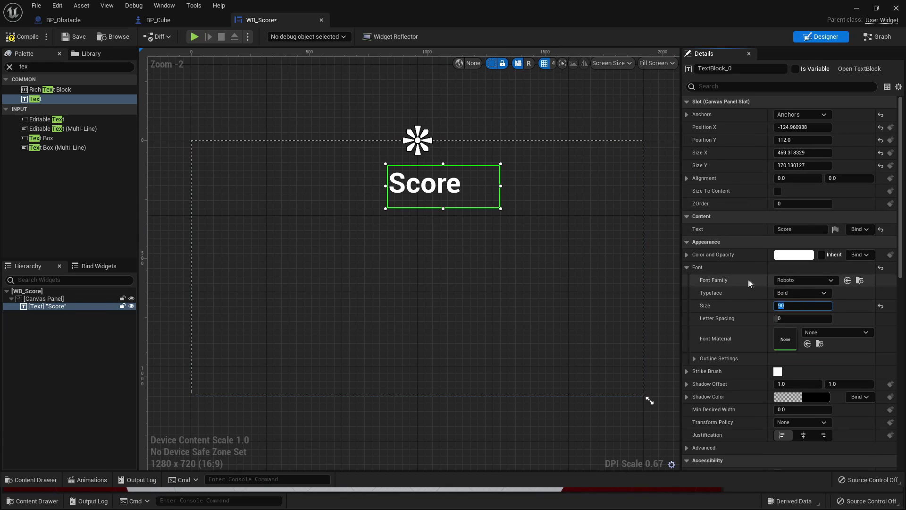
Switch to the web browser, download the Blazed font from 1001freefonts.com, and select the font file in its extracted blazed folder
{"action": "left_click", "coordinate": [819, 280]}
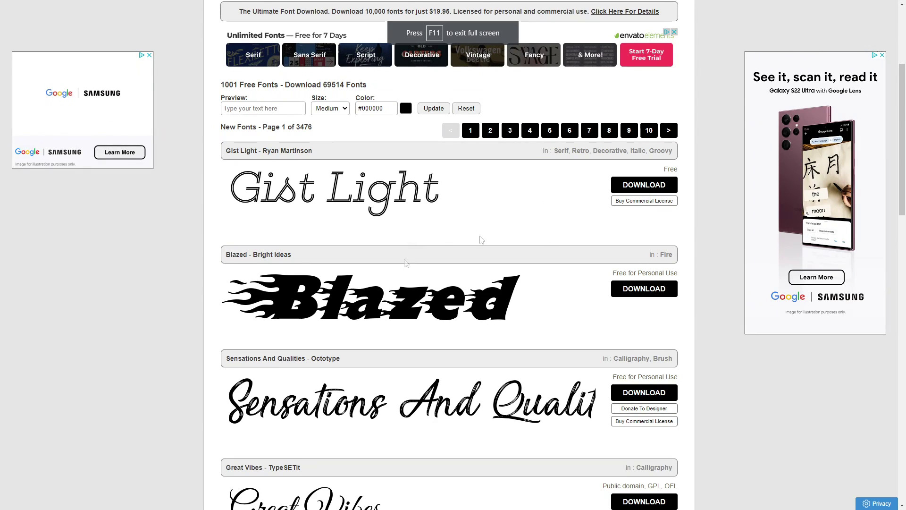
{"action": "scroll", "coordinate": [376, 273], "scroll_direction": "down", "scroll_amount": 2}
{"action": "scroll", "coordinate": [324, 5], "scroll_direction": "up", "scroll_amount": 6}
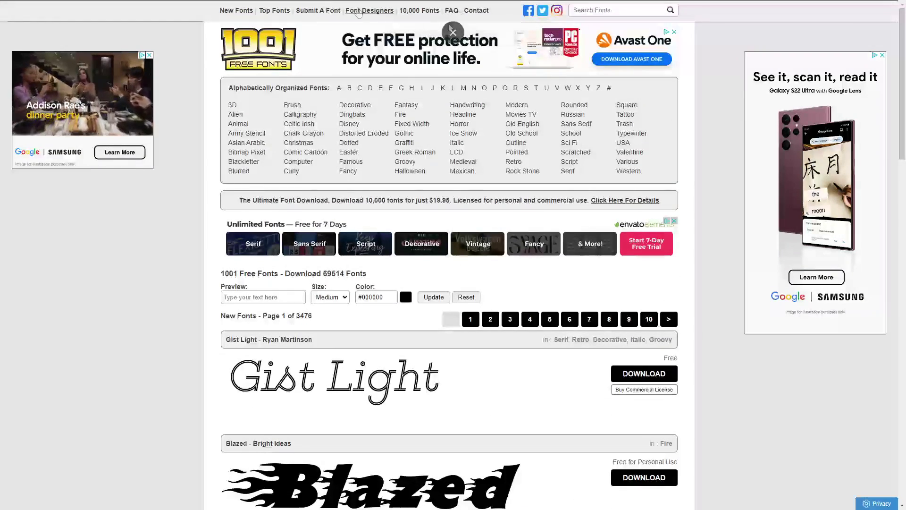
{"action": "key", "text": "F11"}
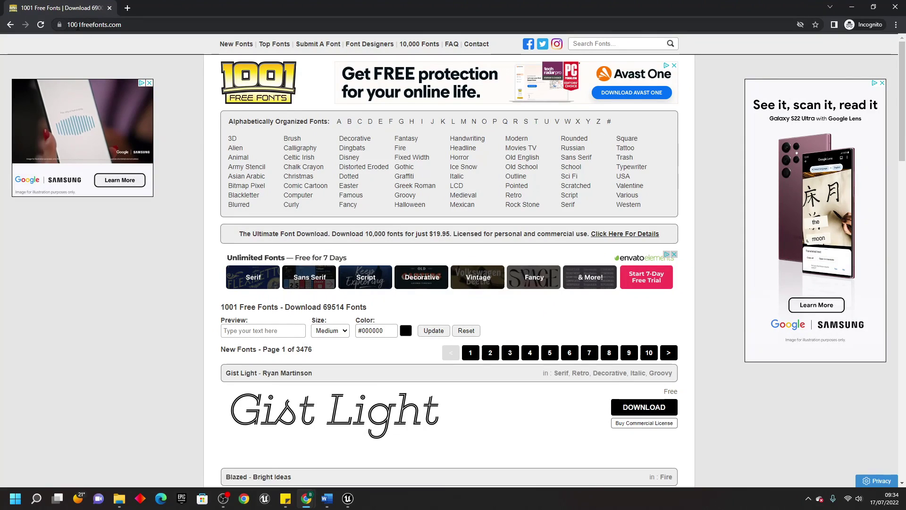
{"action": "scroll", "coordinate": [559, 349], "scroll_direction": "down", "scroll_amount": 3}
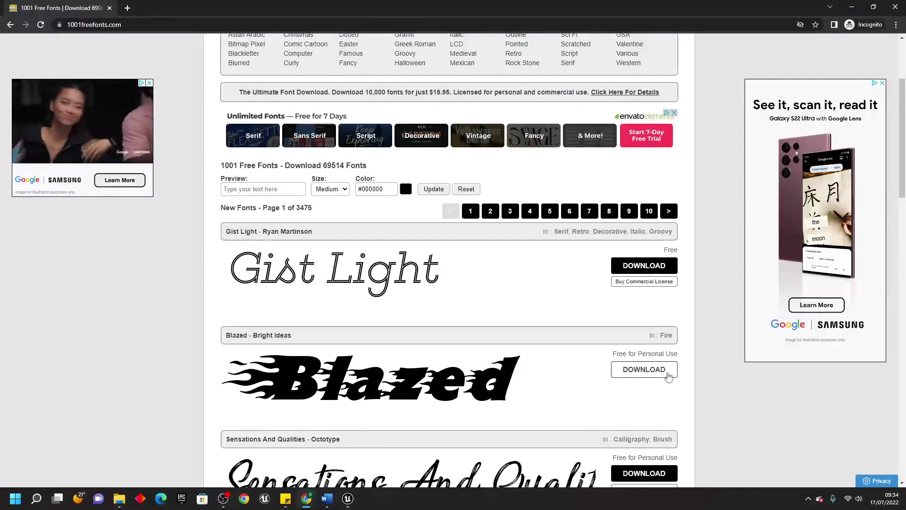
{"action": "left_click", "coordinate": [652, 371]}
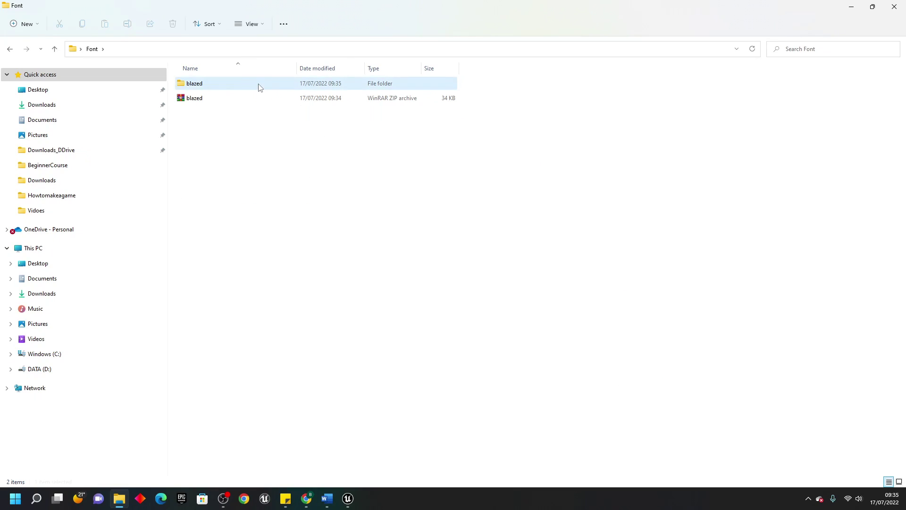
{"action": "double_click", "coordinate": [259, 88]}
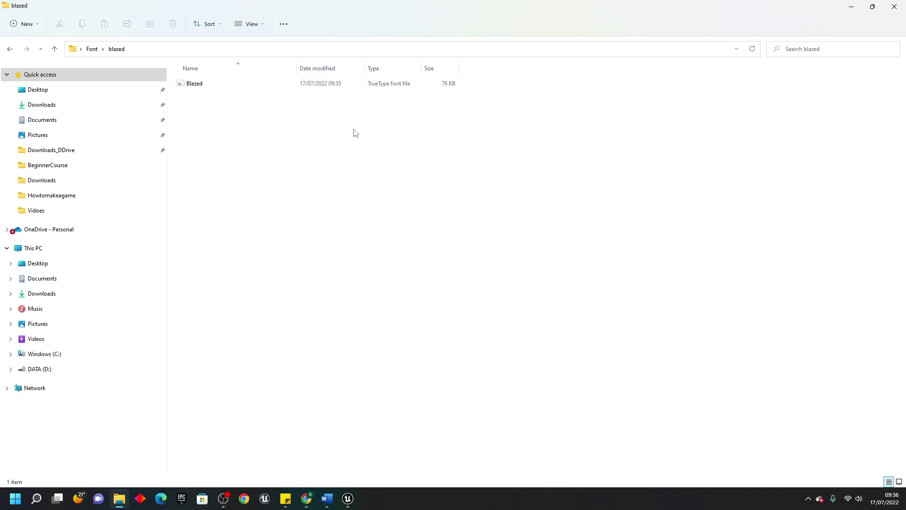
{"action": "left_click", "coordinate": [245, 89]}
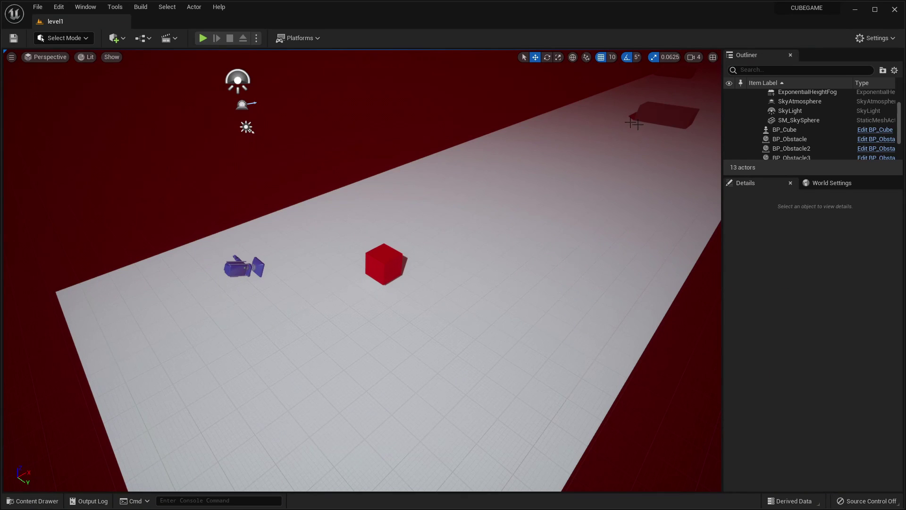
Back in the Unreal level editor, show Content Browser 1 and open the Cube folder in it
{"action": "left_click", "coordinate": [83, 7]}
{"action": "mouse_move", "coordinate": [116, 42]}
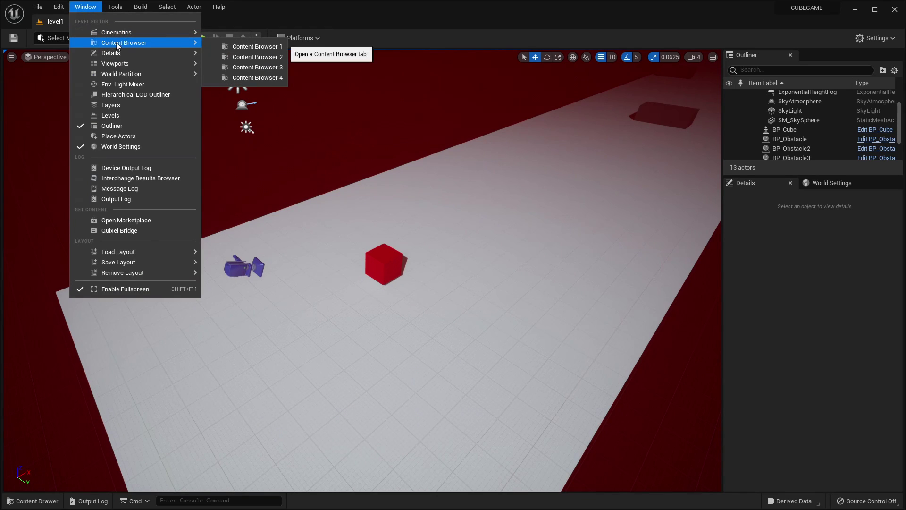
{"action": "left_click", "coordinate": [237, 47]}
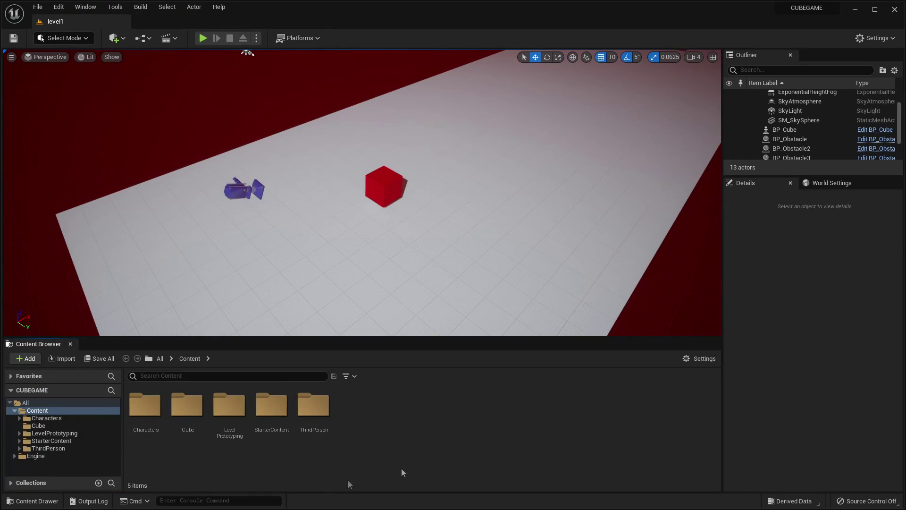
{"action": "double_click", "coordinate": [187, 411]}
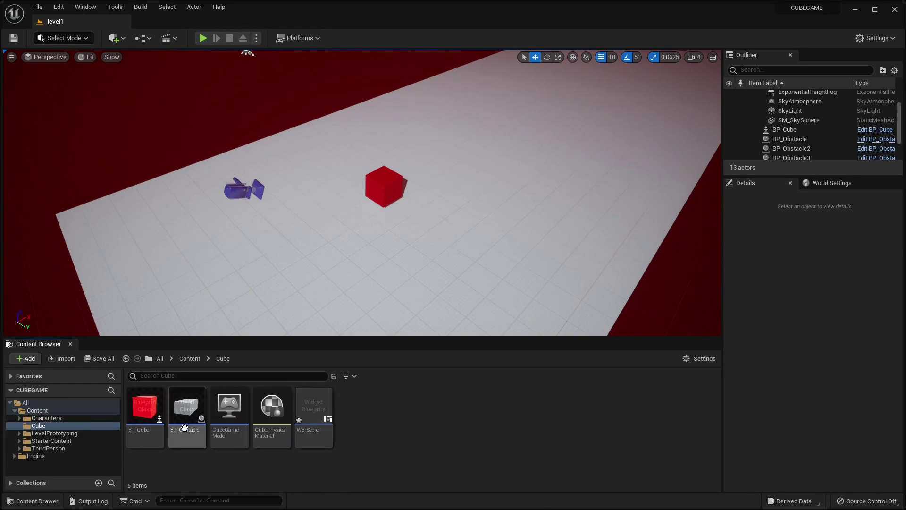
Import the Blazed font file from File Explorer into the Cube folder, creating a new Font asset from the imported font face
{"action": "left_click", "coordinate": [874, 10]}
{"action": "left_click", "coordinate": [876, 8]}
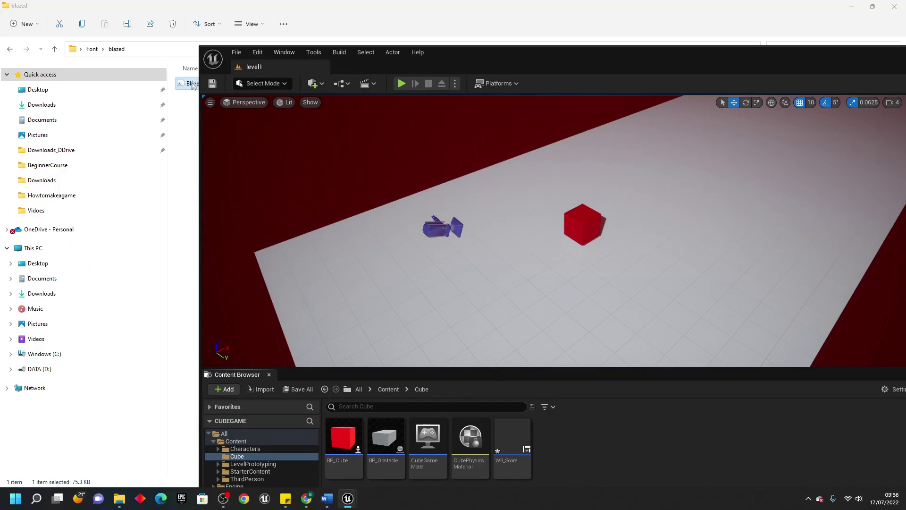
{"action": "left_click_drag", "start_coordinate": [192, 85], "coordinate": [216, 238]}
{"action": "left_click_drag", "start_coordinate": [580, 443], "coordinate": [577, 436]}
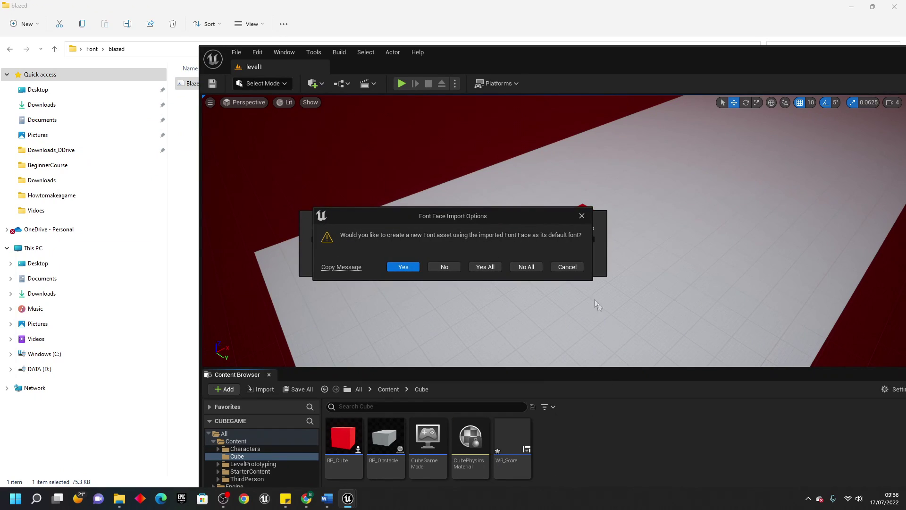
{"action": "left_click", "coordinate": [400, 266]}
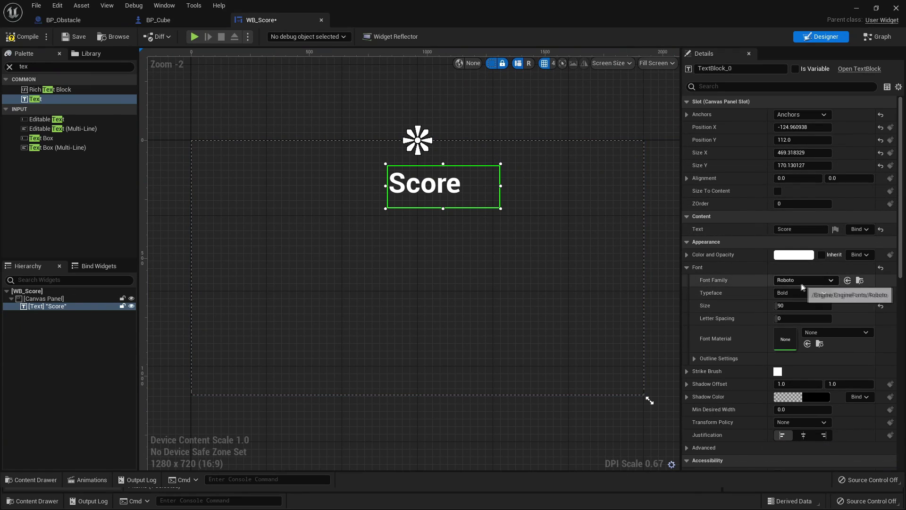
Try Blazed_Font as the Score text's font family and set the family back to Roboto
{"action": "left_click", "coordinate": [808, 279]}
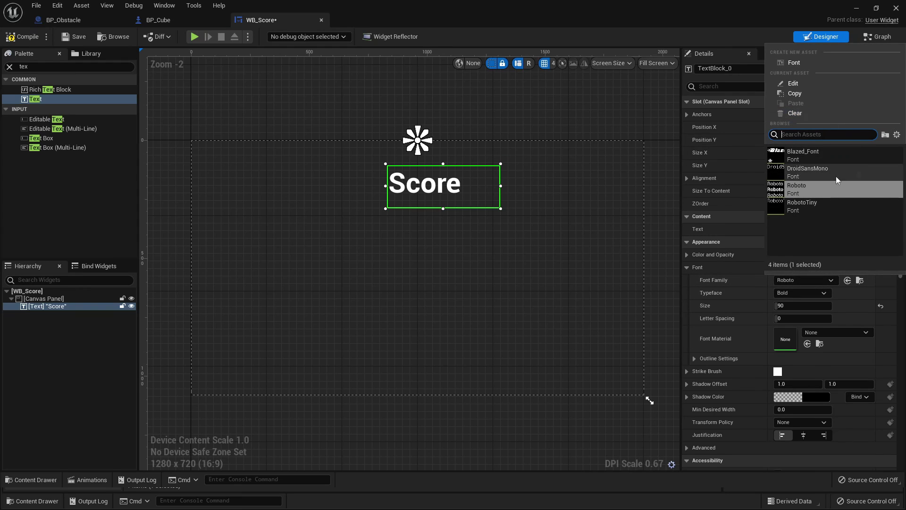
{"action": "left_click", "coordinate": [808, 155]}
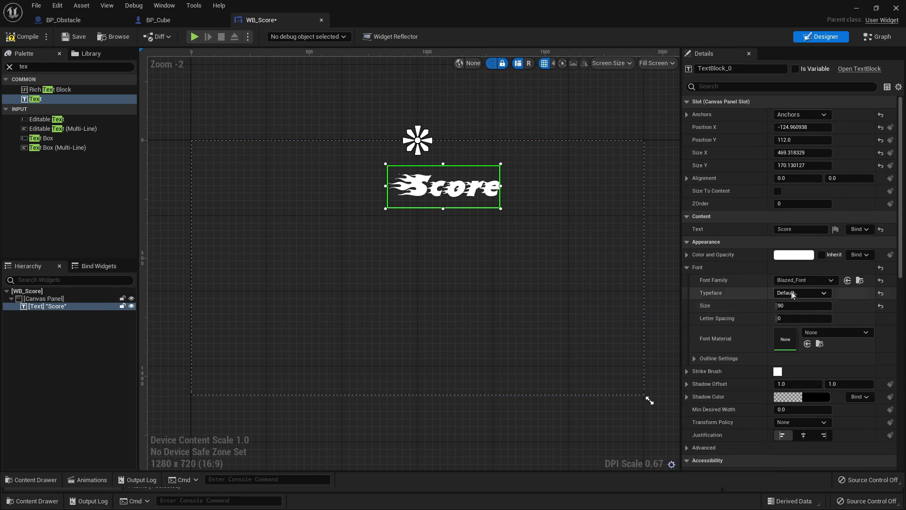
{"action": "left_click", "coordinate": [807, 280]}
{"action": "left_click", "coordinate": [803, 187]}
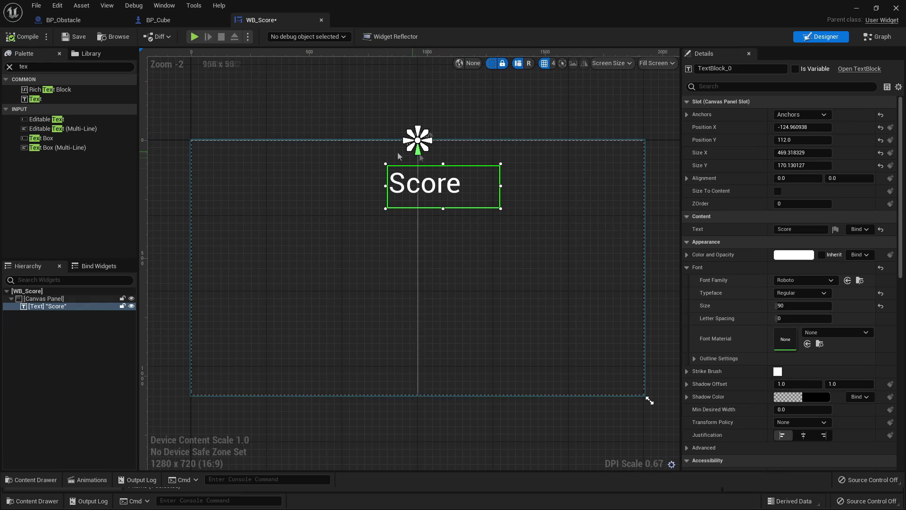
In BP_Cube's Event Graph, insert a Create Widget node after Event BeginPlay and set its class to WB_Score
{"action": "left_click", "coordinate": [203, 22]}
{"action": "scroll", "coordinate": [346, 154], "scroll_direction": "down", "scroll_amount": 5}
{"action": "right_click_drag", "start_coordinate": [346, 155], "coordinate": [445, 353]}
{"action": "scroll", "coordinate": [479, 233], "scroll_direction": "up", "scroll_amount": 7}
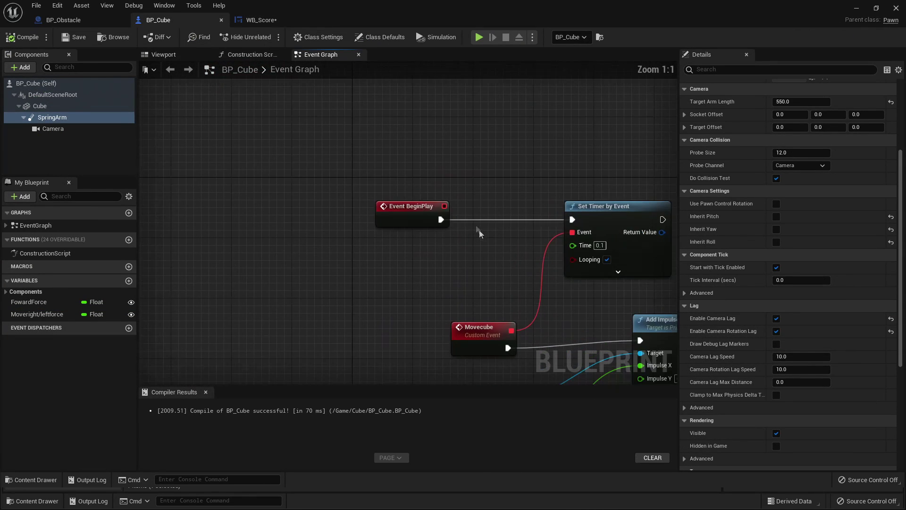
{"action": "left_click_drag", "start_coordinate": [442, 208], "coordinate": [483, 240]}
{"action": "type", "text": "create w"}
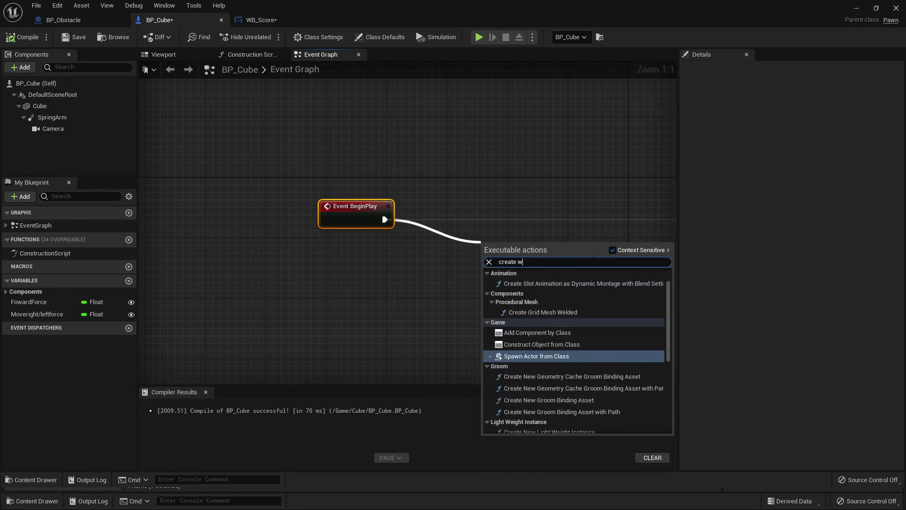
{"action": "type", "text": "id"}
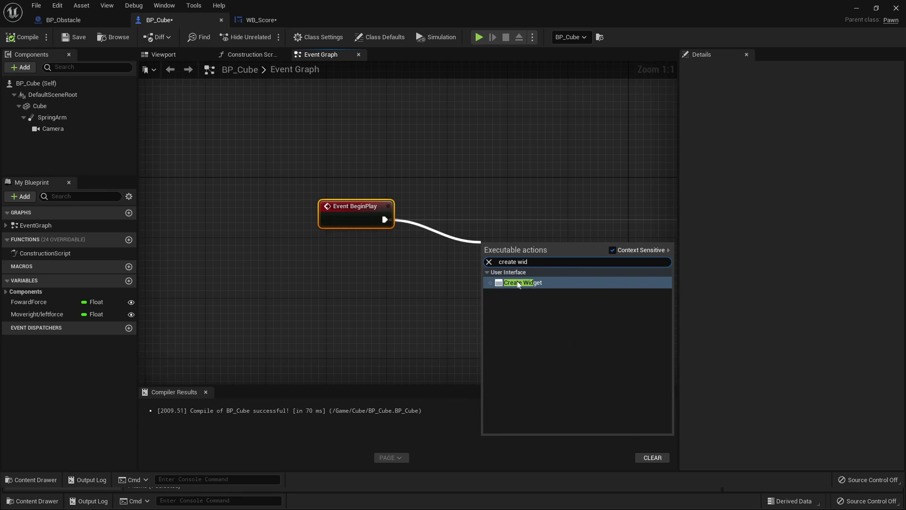
{"action": "left_click", "coordinate": [518, 281]}
{"action": "left_click_drag", "start_coordinate": [546, 264], "coordinate": [523, 212]}
{"action": "left_click", "coordinate": [498, 233]}
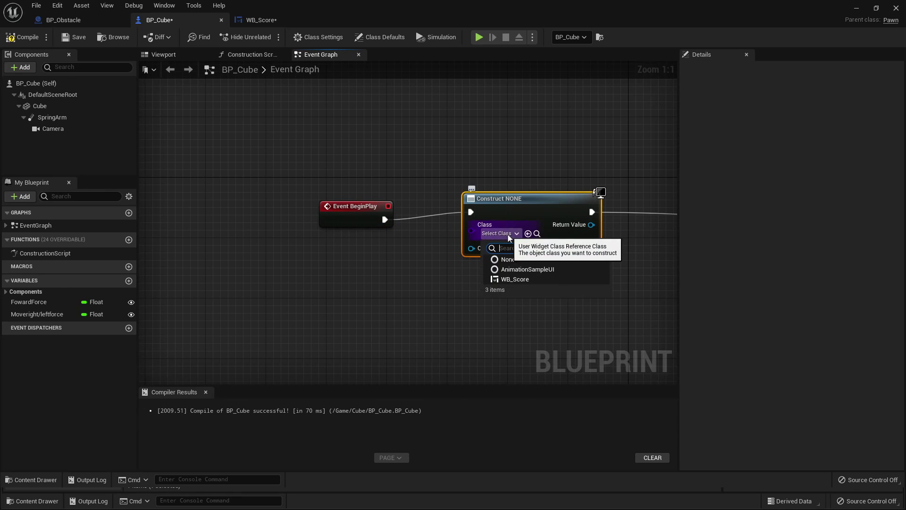
{"action": "left_click", "coordinate": [514, 279]}
Insert an Add to Viewport node between Create WB Score Widget and Set Timer by Event, compile BP_Cube, and return to the level
{"action": "right_click_drag", "start_coordinate": [620, 254], "coordinate": [394, 255]}
{"action": "left_click_drag", "start_coordinate": [373, 225], "coordinate": [455, 245]}
{"action": "type", "text": "add "}
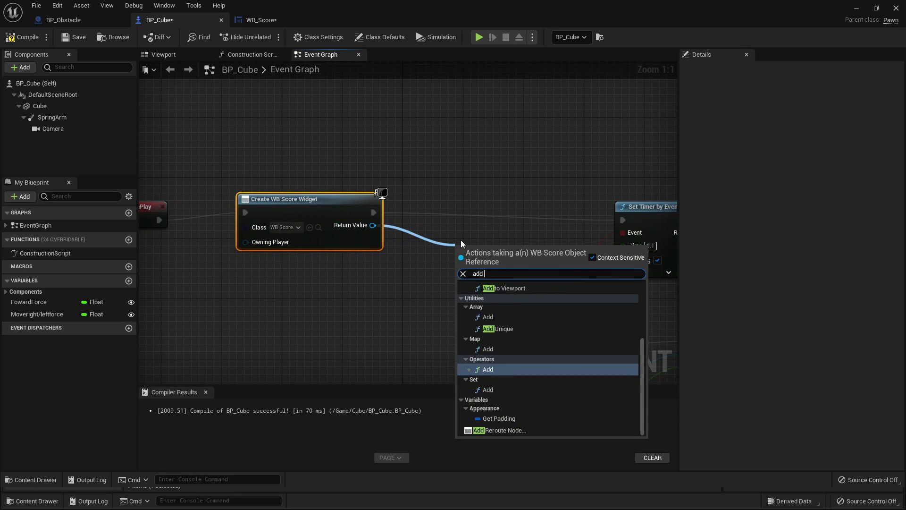
{"action": "type", "text": "to vie"}
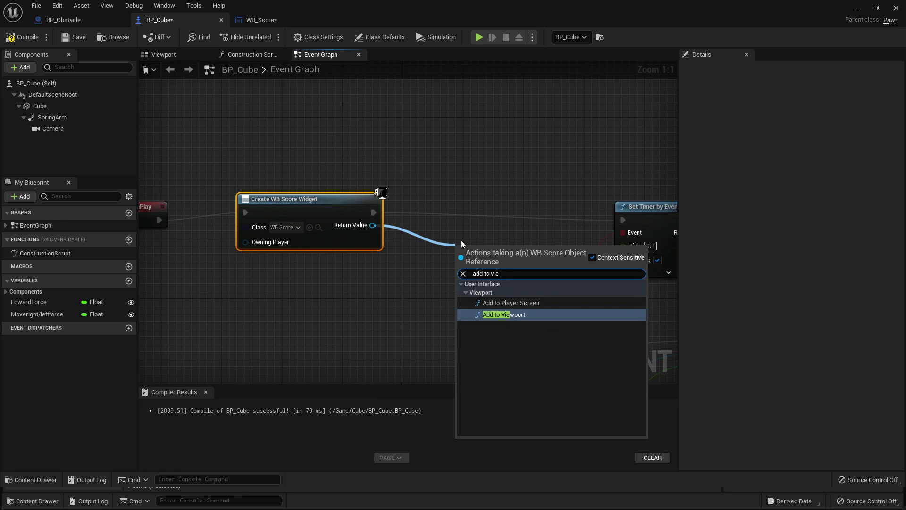
{"action": "key", "text": "Return"}
{"action": "left_click_drag", "start_coordinate": [374, 213], "coordinate": [622, 220]}
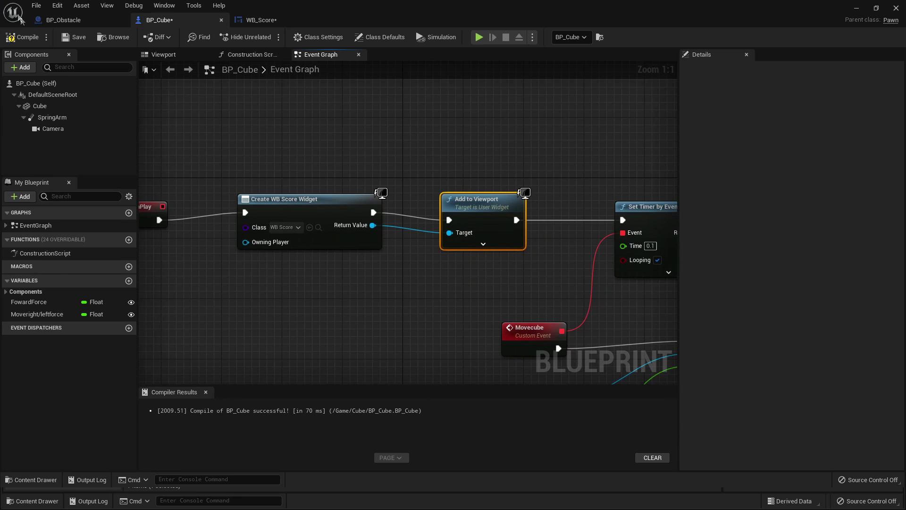
{"action": "left_click", "coordinate": [28, 37]}
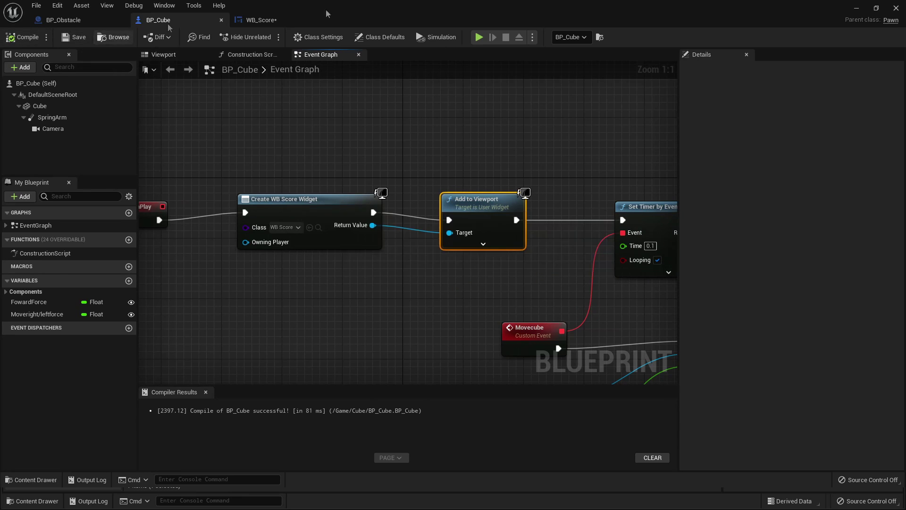
{"action": "left_click", "coordinate": [855, 10]}
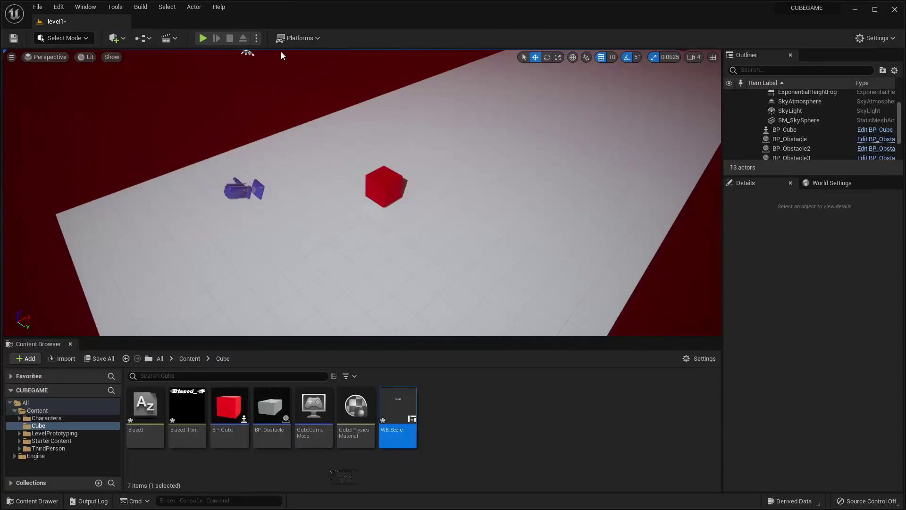
Play-test the level to check the on-screen Score text, and stop the play session
{"action": "left_click", "coordinate": [210, 40]}
{"action": "key", "text": "F8"}
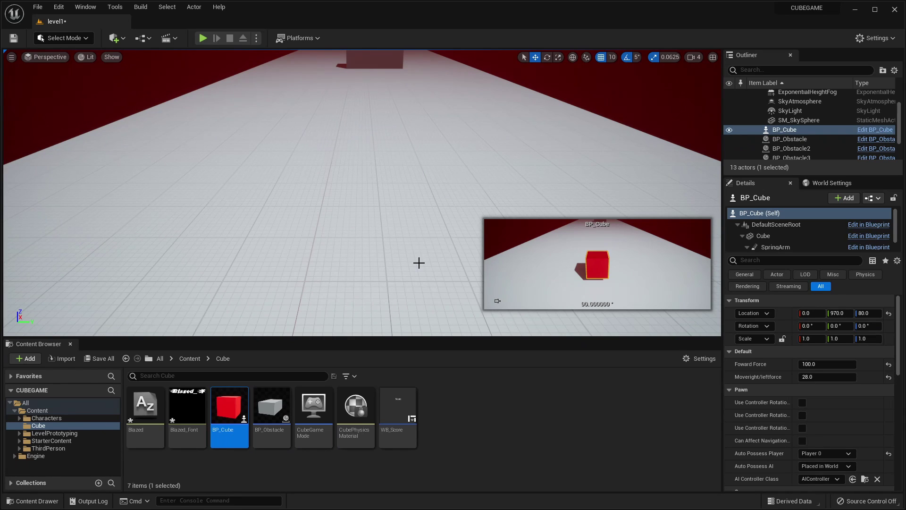
Open BP_Cube and add an Event Tick node above Event BeginPlay in its Event Graph
{"action": "double_click", "coordinate": [229, 410]}
{"action": "scroll", "coordinate": [319, 280], "scroll_direction": "up", "scroll_amount": 4}
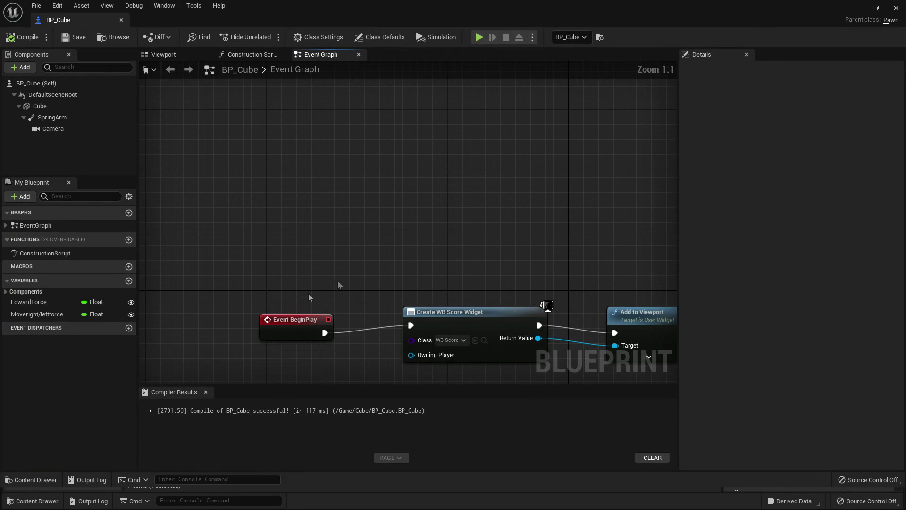
{"action": "right_click", "coordinate": [341, 176]}
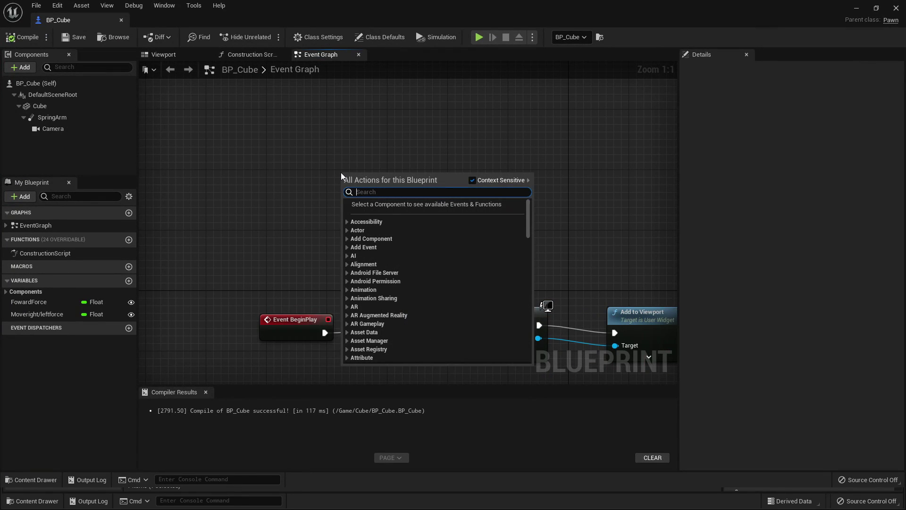
{"action": "type", "text": "event tick"}
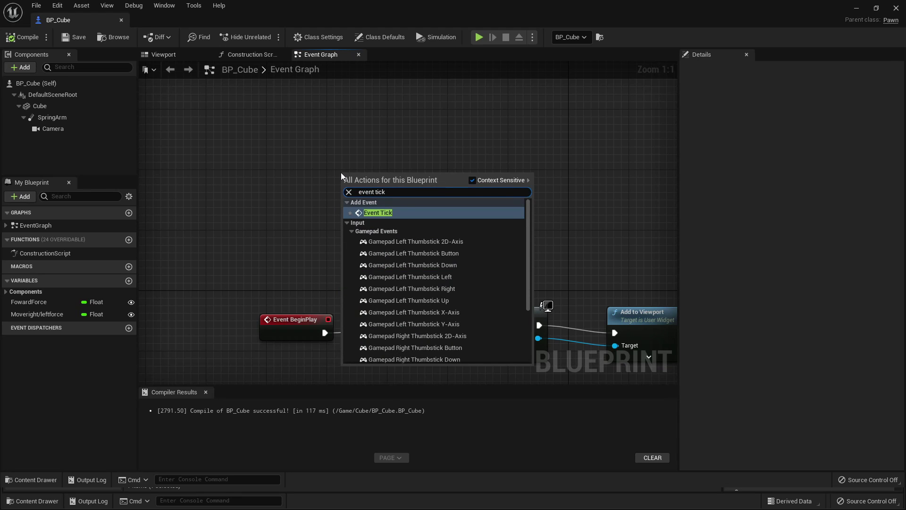
{"action": "key", "text": "Return"}
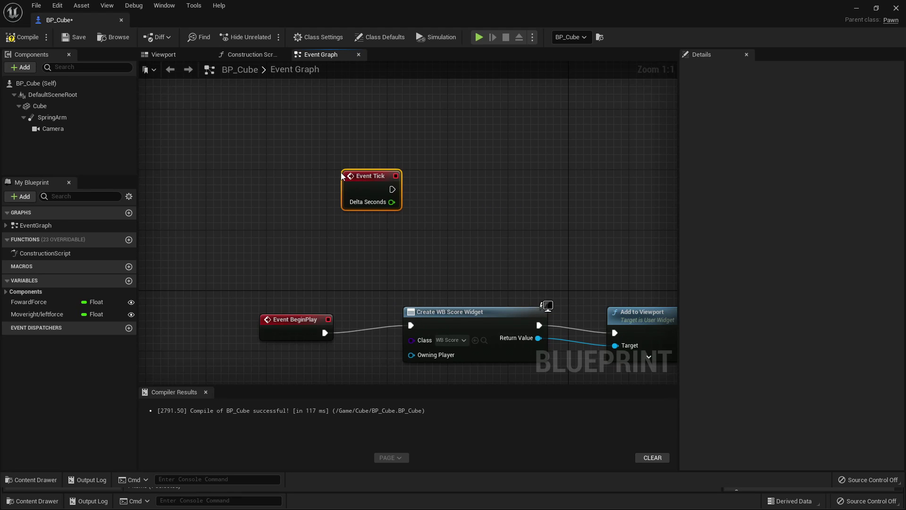
{"action": "left_click_drag", "start_coordinate": [396, 181], "coordinate": [350, 143]}
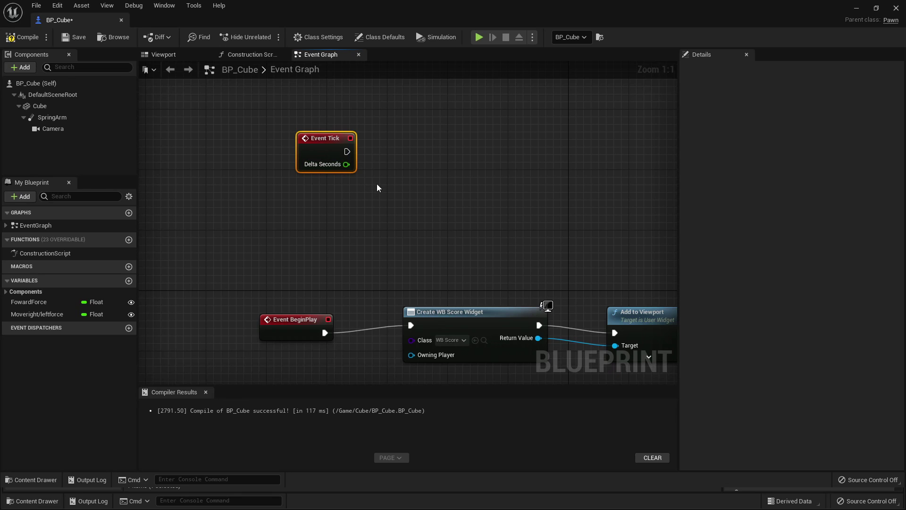
Bring a reference to the Cube component into the graph and attach a Get World Location node to it
{"action": "left_click_drag", "start_coordinate": [40, 106], "coordinate": [379, 220]}
{"action": "type", "text": "ge"}
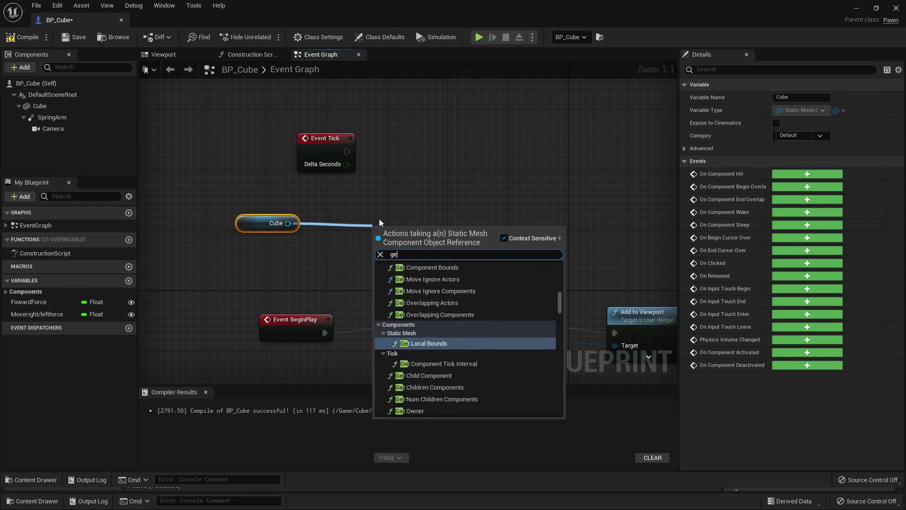
{"action": "type", "text": "t w"}
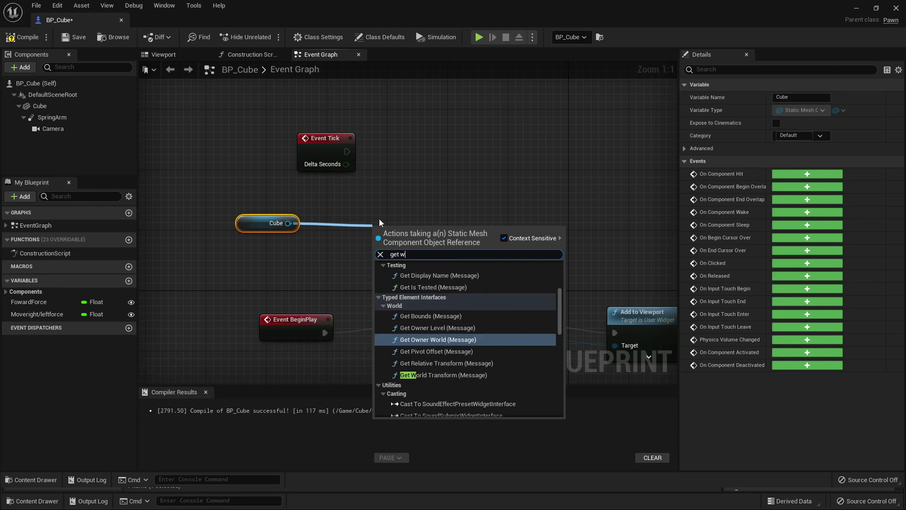
{"action": "type", "text": "orld loc"}
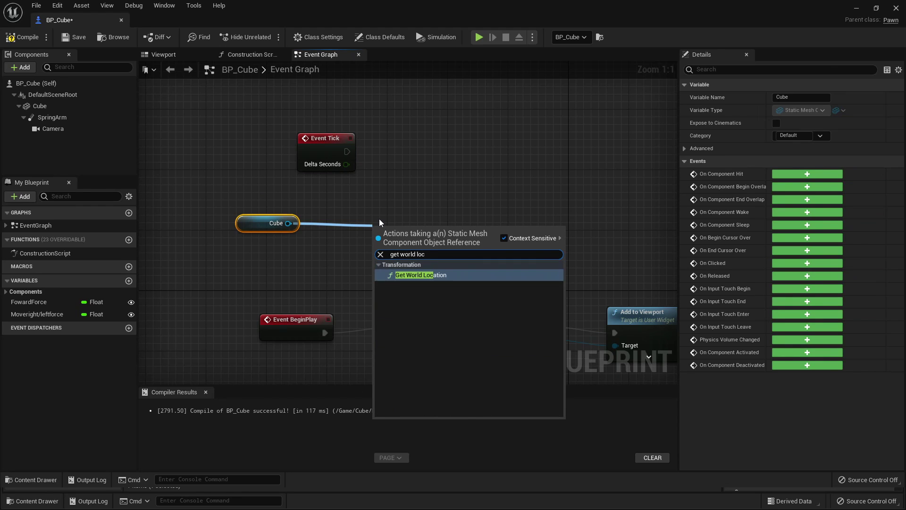
{"action": "key", "text": "Return"}
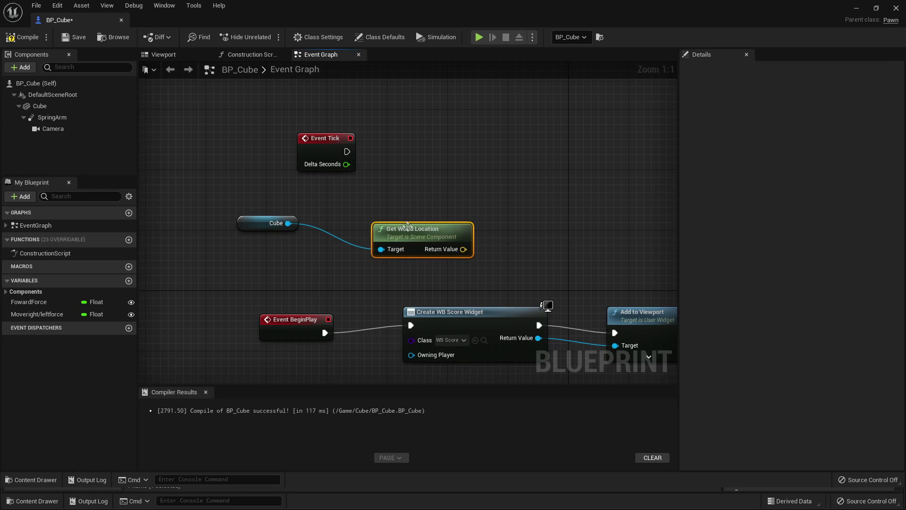
Split the Get World Location return value into its X, Y and Z pins and place the node beside the Cube reference
{"action": "right_click", "coordinate": [460, 249]}
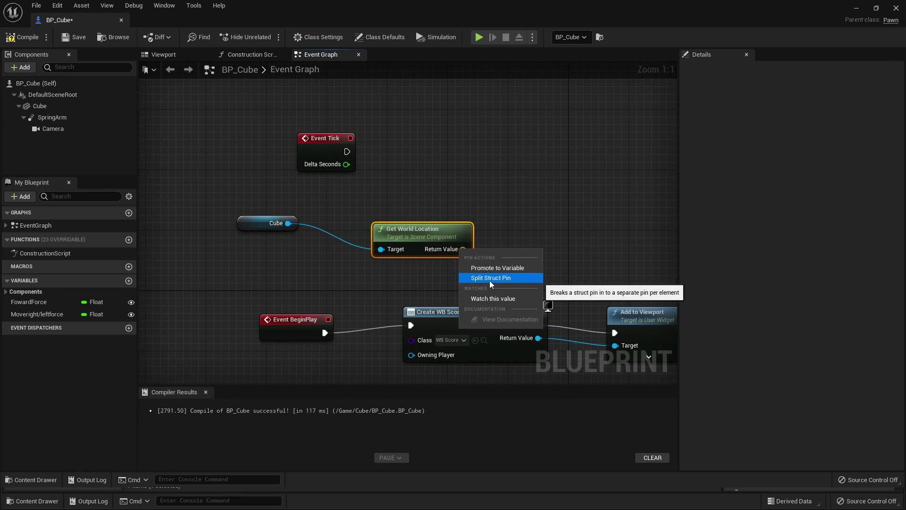
{"action": "left_click", "coordinate": [522, 281]}
{"action": "left_click_drag", "start_coordinate": [414, 237], "coordinate": [391, 207]}
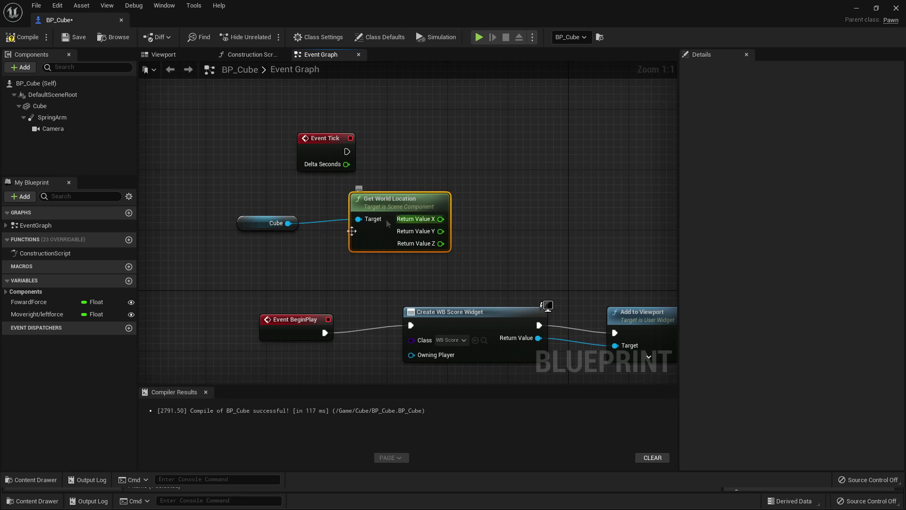
{"action": "left_click_drag", "start_coordinate": [441, 219], "coordinate": [513, 196]}
{"action": "left_click", "coordinate": [416, 146]}
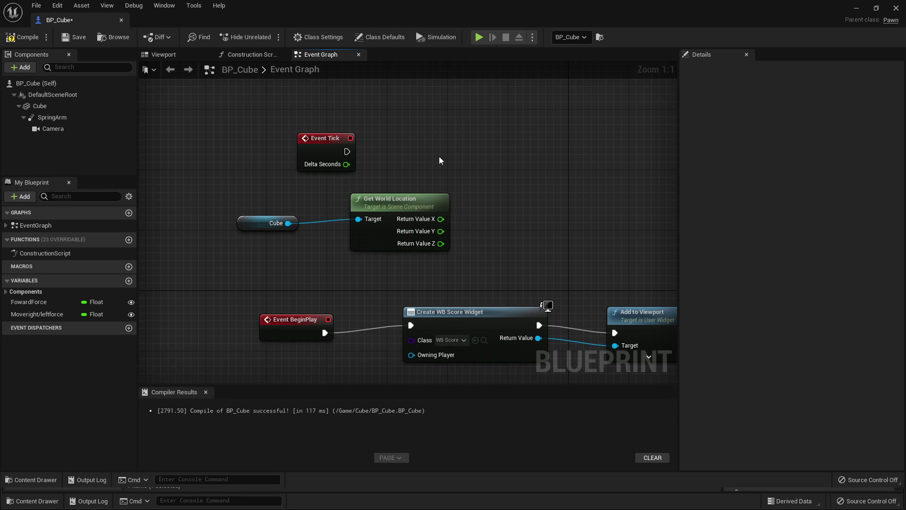
Create a BP_Cube variable named Score and set its type to Integer
{"action": "left_click", "coordinate": [129, 281]}
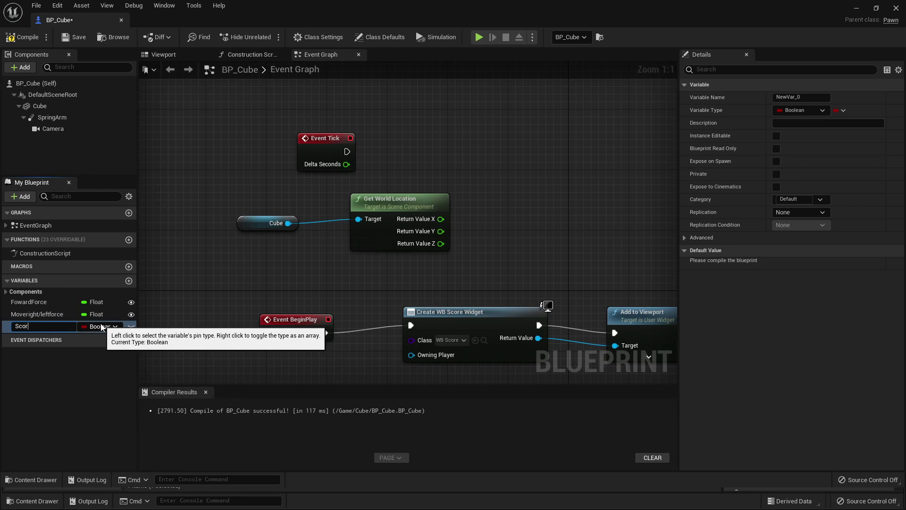
{"action": "type", "text": "re"}
{"action": "key", "text": "Return"}
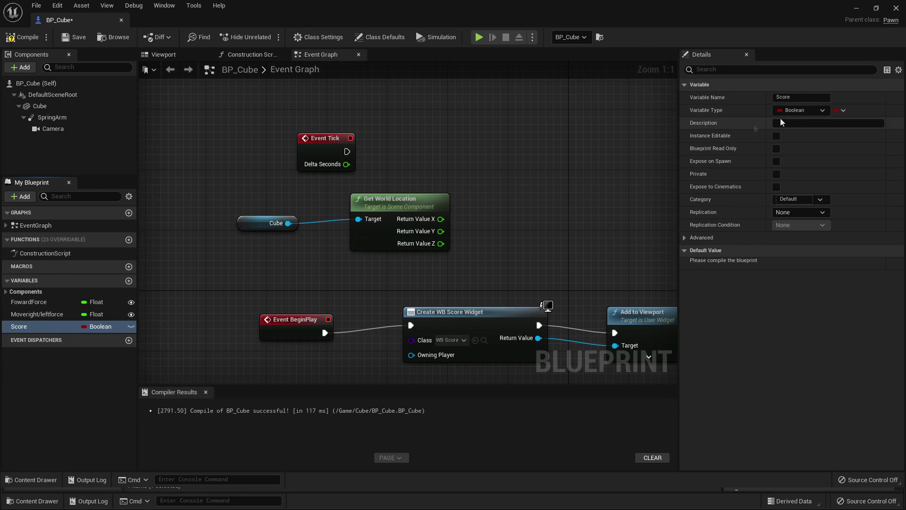
{"action": "left_click", "coordinate": [797, 116]}
{"action": "left_click", "coordinate": [797, 161]}
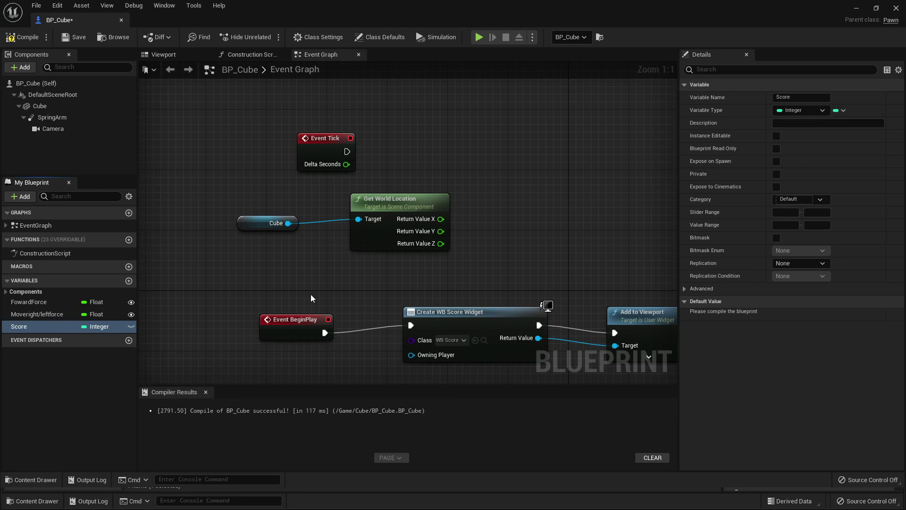
Add a Set Score node run by Event Tick, feed it Return Value X through a Truncate conversion, and compile BP_Cube
{"action": "left_click_drag", "start_coordinate": [24, 327], "coordinate": [474, 235]}
{"action": "left_click_drag", "start_coordinate": [553, 132], "coordinate": [553, 133]}
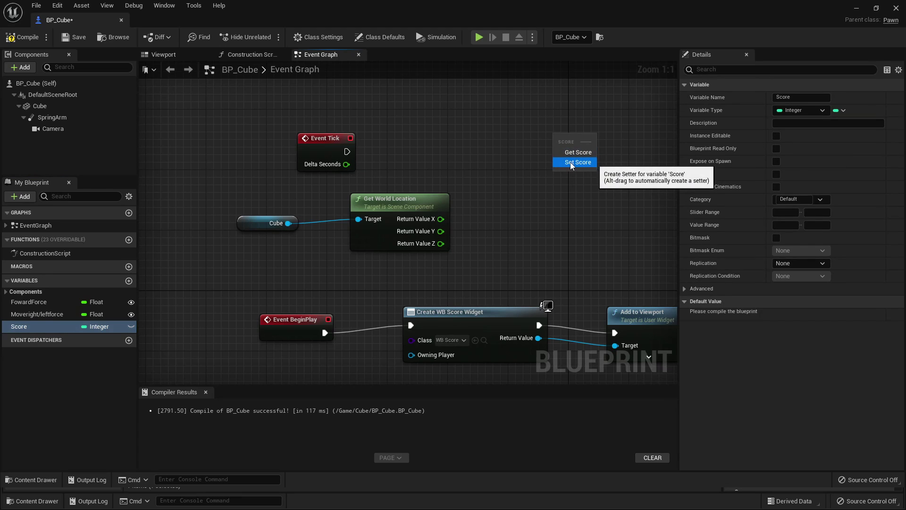
{"action": "left_click", "coordinate": [570, 162]}
{"action": "left_click_drag", "start_coordinate": [439, 219], "coordinate": [574, 158]}
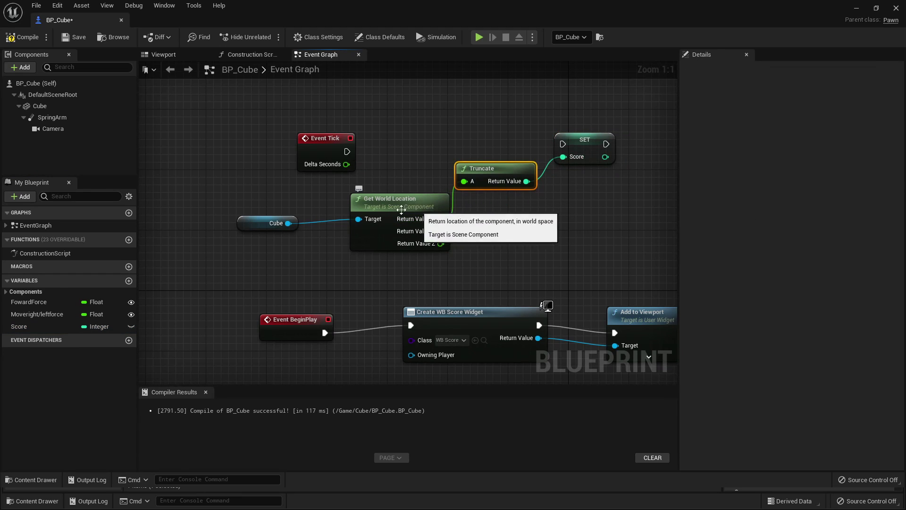
{"action": "left_click", "coordinate": [433, 128]}
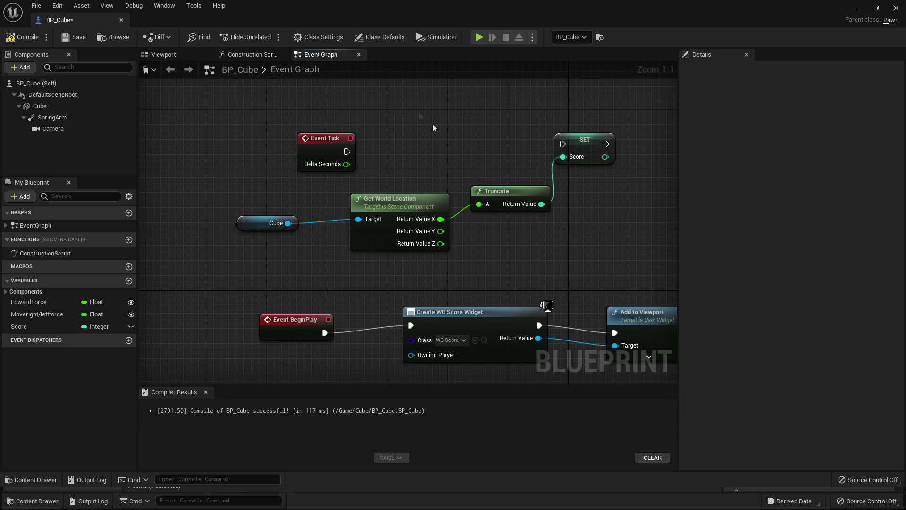
{"action": "left_click_drag", "start_coordinate": [346, 151], "coordinate": [563, 144]}
{"action": "left_click", "coordinate": [22, 37]}
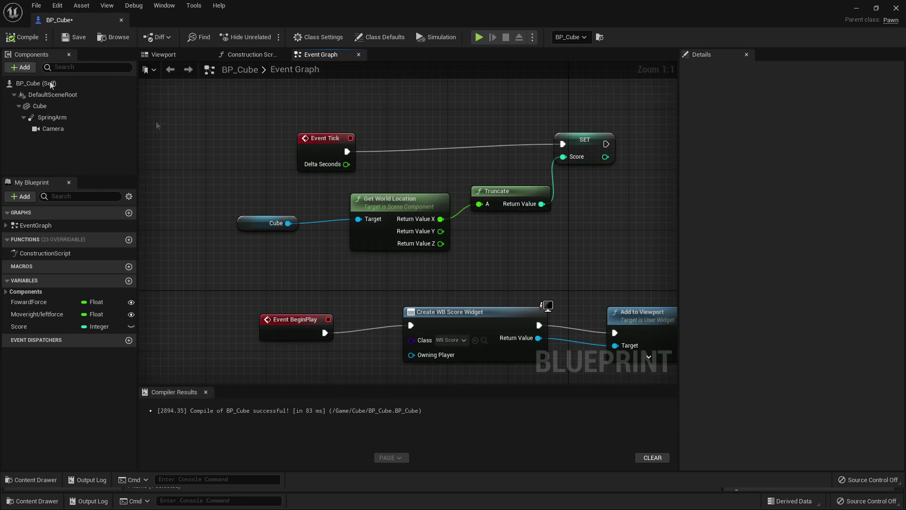
Open WB_Score's Event Graph and move the Event Construct node into an empty area away from the other events
{"action": "left_click", "coordinate": [855, 9]}
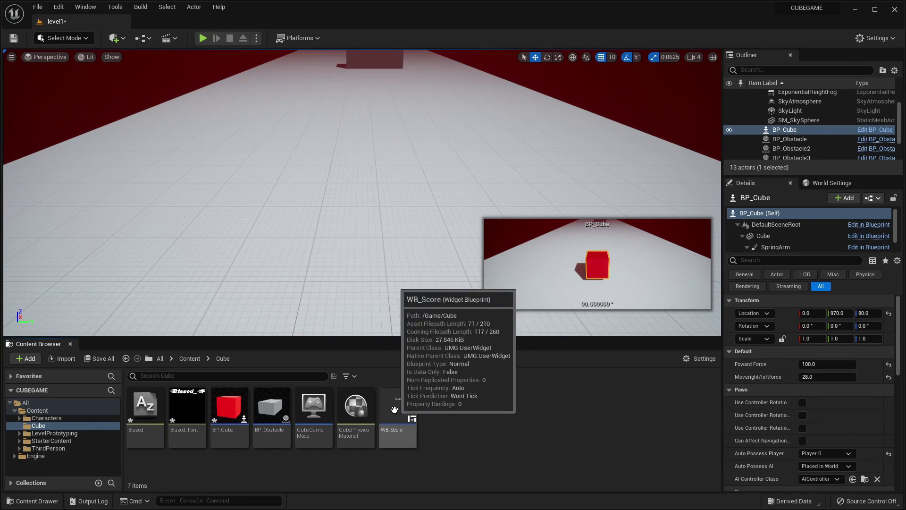
{"action": "double_click", "coordinate": [396, 412]}
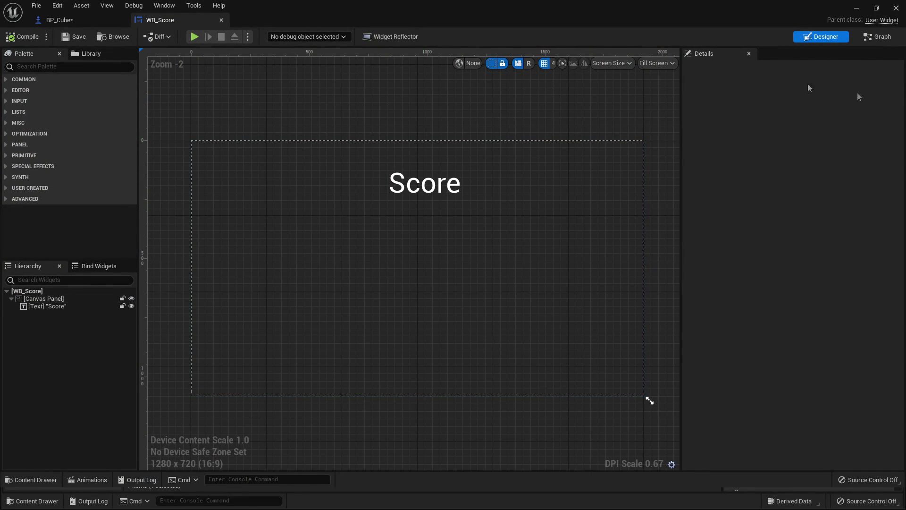
{"action": "left_click", "coordinate": [876, 40]}
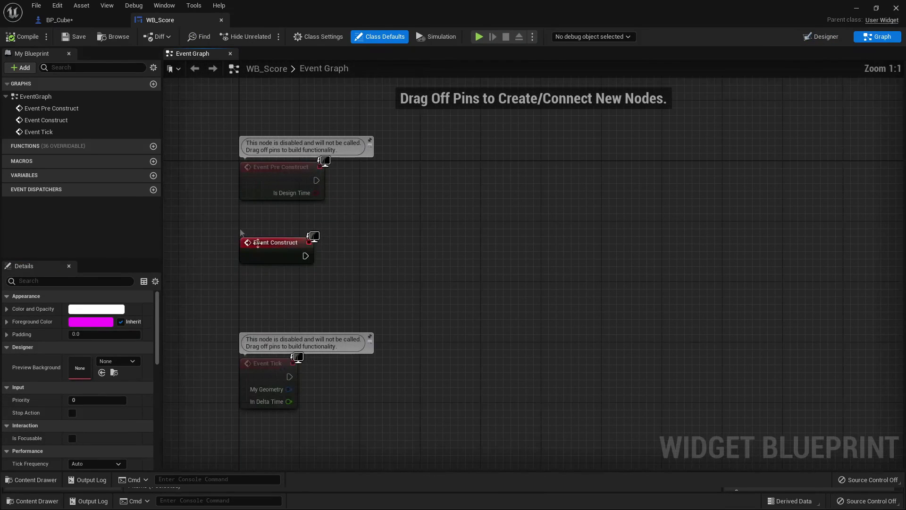
{"action": "left_click_drag", "start_coordinate": [269, 248], "coordinate": [433, 260]}
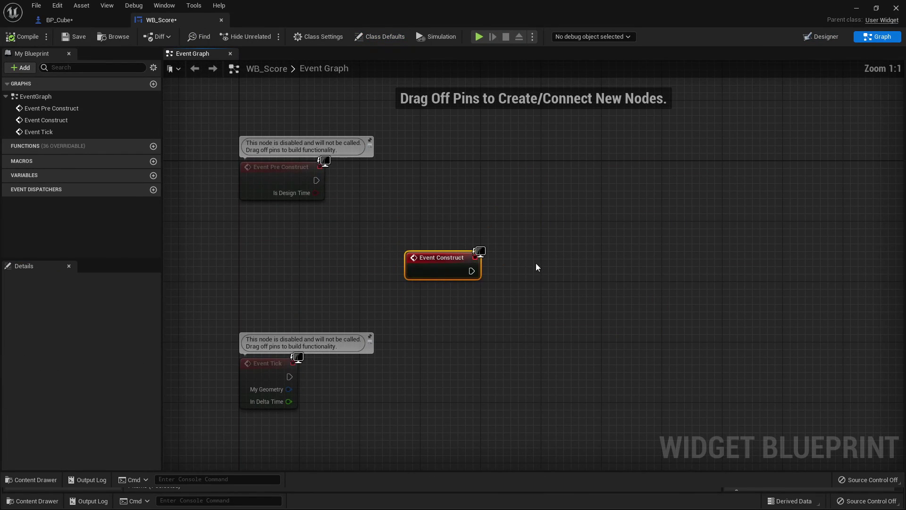
{"action": "right_click_drag", "start_coordinate": [500, 274], "coordinate": [344, 245]}
{"action": "left_click_drag", "start_coordinate": [278, 225], "coordinate": [354, 218]}
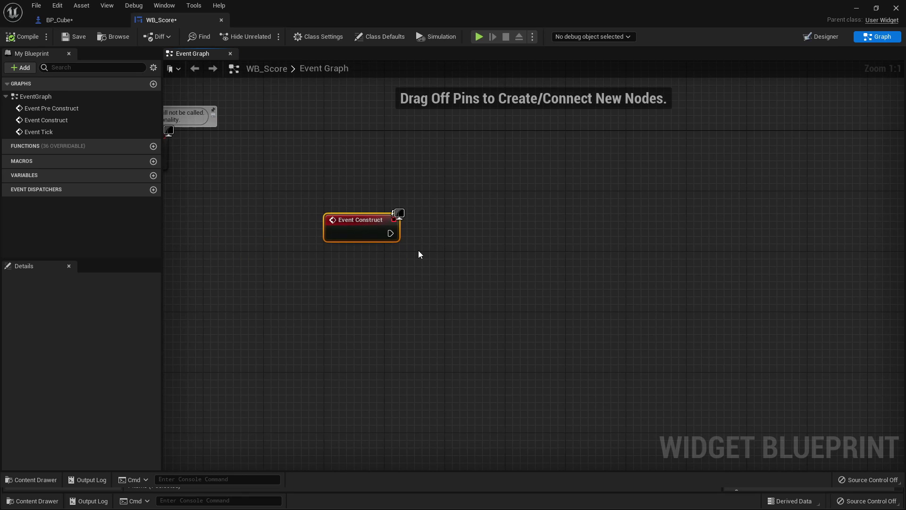
Add a Get Player Pawn node below Event Construct
{"action": "right_click", "coordinate": [366, 303]}
{"action": "type", "text": "get player paw"}
{"action": "key", "text": "BackSpace"}
{"action": "key", "text": "Return"}
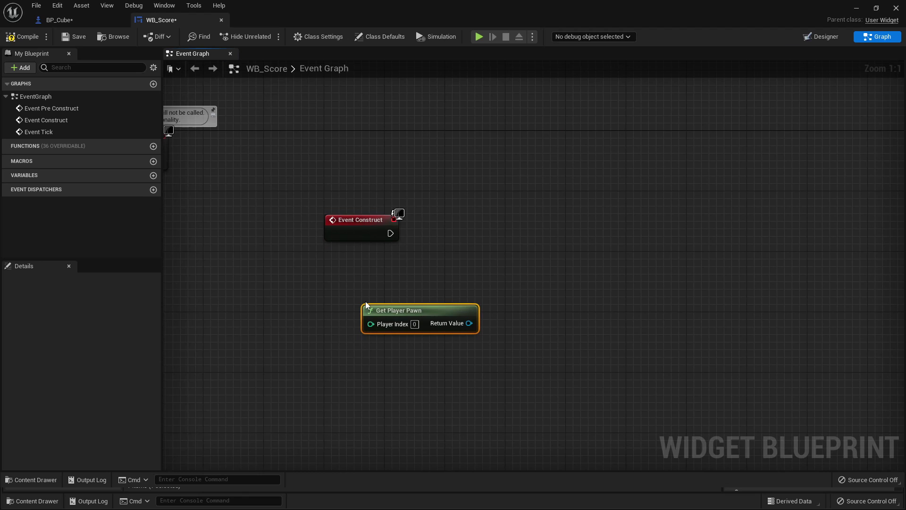
{"action": "left_click_drag", "start_coordinate": [425, 315], "coordinate": [376, 354]}
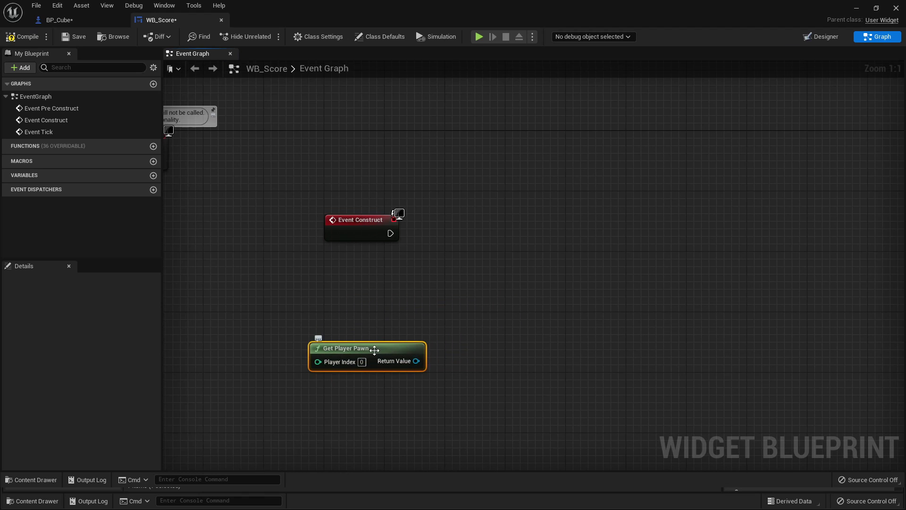
Add a Cast To BP_Cube node from Get Player Pawn's return value and connect Event Construct to it
{"action": "left_click_drag", "start_coordinate": [416, 361], "coordinate": [488, 213]}
{"action": "type", "text": "cast to bp"}
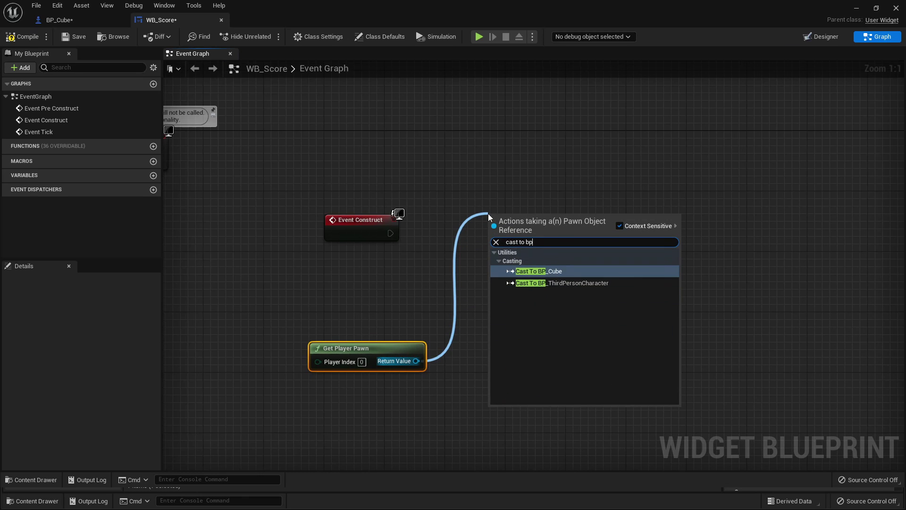
{"action": "key", "text": "Return"}
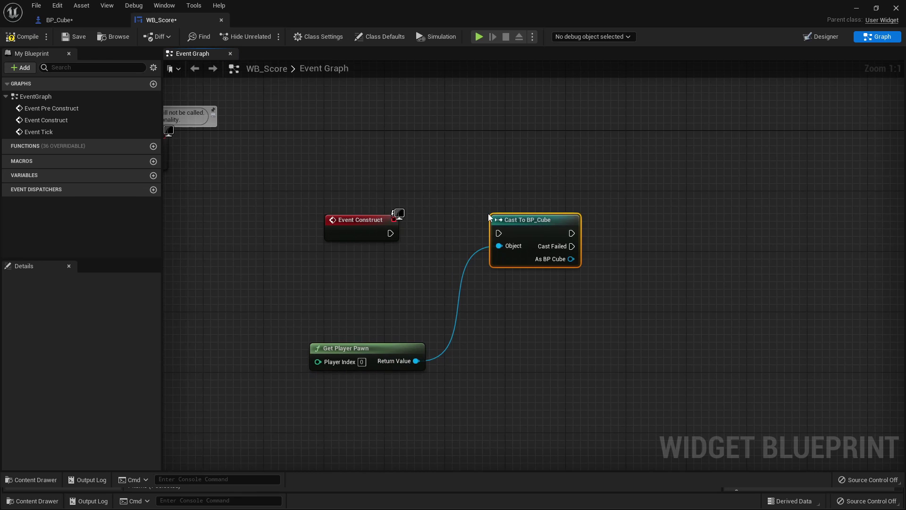
{"action": "left_click_drag", "start_coordinate": [388, 231], "coordinate": [502, 234]}
Promote the cast's As BP Cube output to a variable and compile WB_Score
{"action": "right_click", "coordinate": [579, 259]}
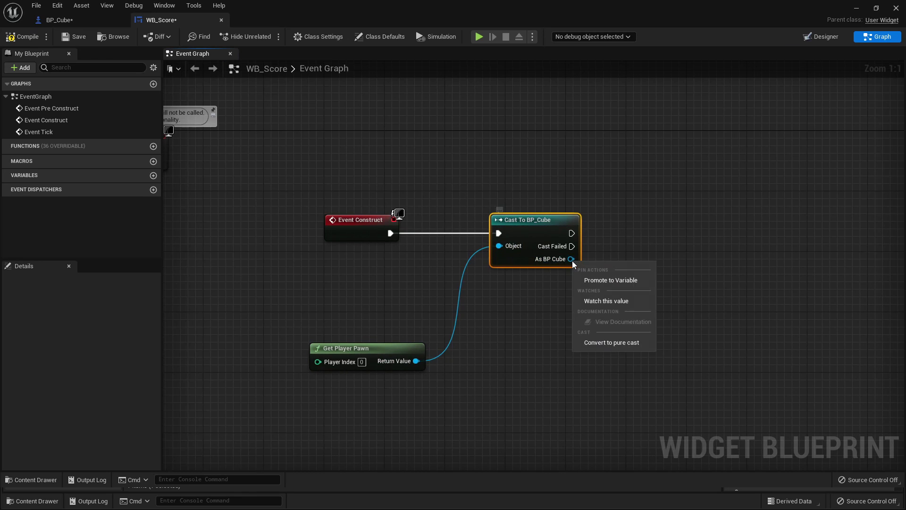
{"action": "left_click", "coordinate": [614, 281]}
{"action": "key", "text": "Return"}
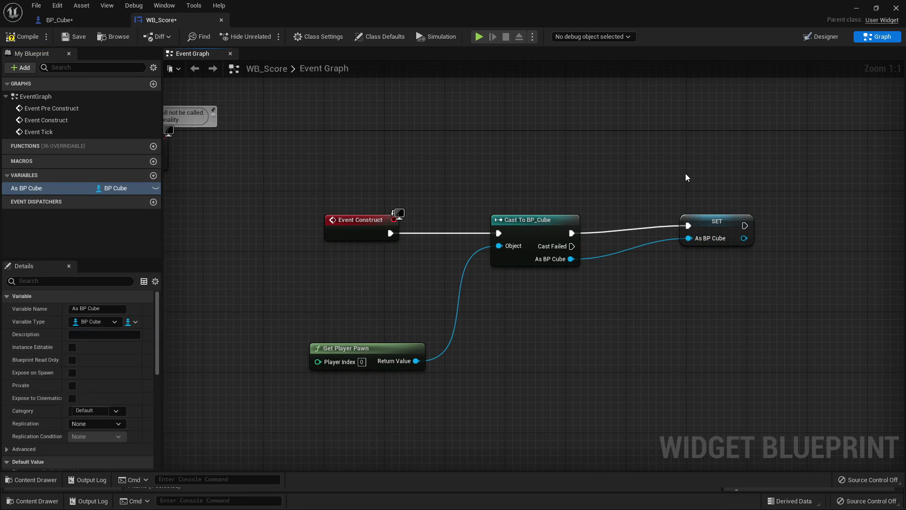
{"action": "left_click", "coordinate": [28, 38]}
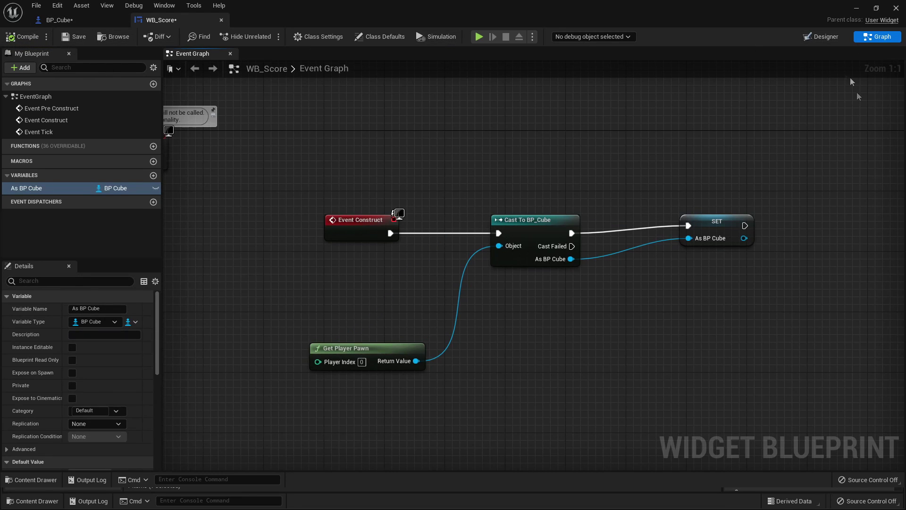
Bind the Score text block's Text property to As BP Cube's Score in the widget designer and compile WB_Score
{"action": "left_click", "coordinate": [823, 37]}
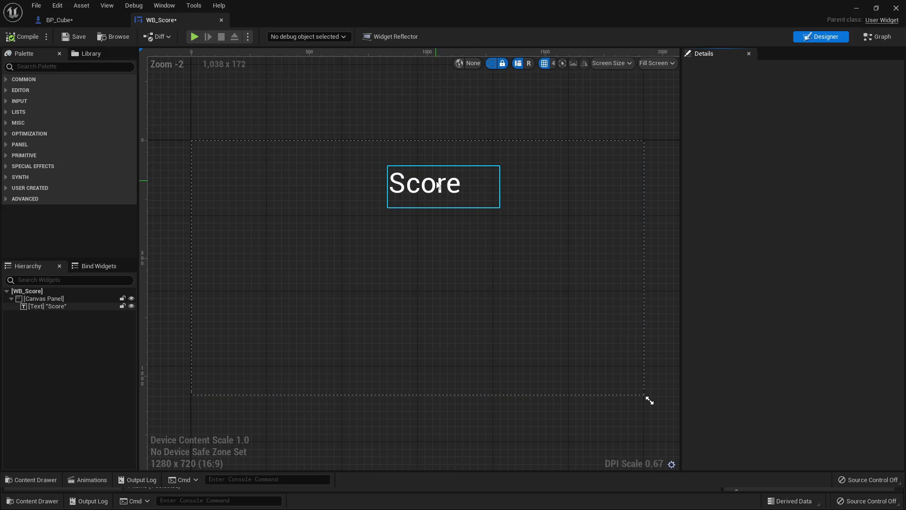
{"action": "left_click", "coordinate": [415, 189]}
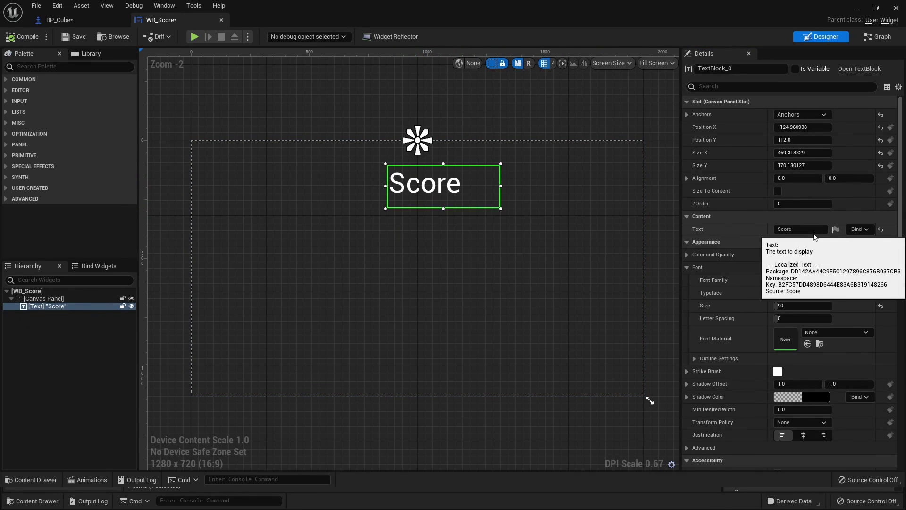
{"action": "left_click", "coordinate": [858, 229]}
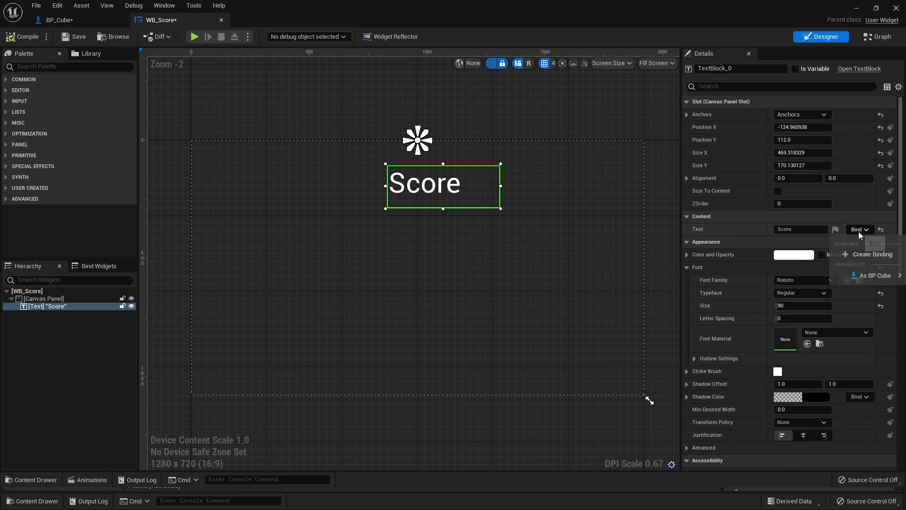
{"action": "mouse_move", "coordinate": [874, 278]}
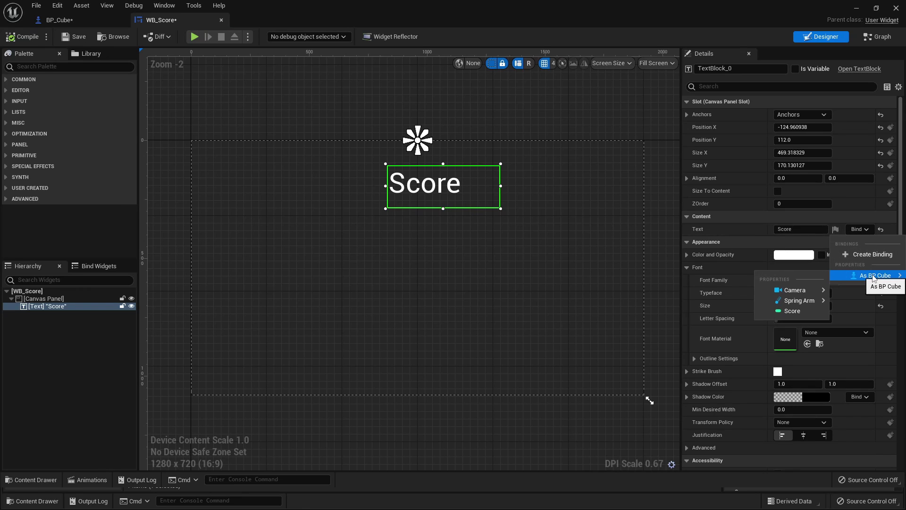
{"action": "left_click", "coordinate": [785, 312]}
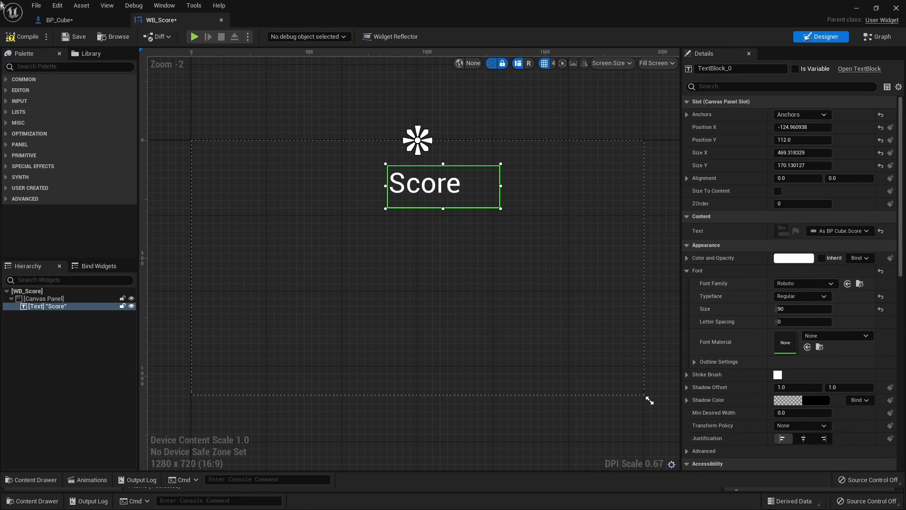
{"action": "left_click", "coordinate": [14, 37]}
Play the level in the editor viewport, steer the cube both ways to check the score display, and stop playing
{"action": "left_click", "coordinate": [857, 9]}
{"action": "left_click", "coordinate": [203, 38]}
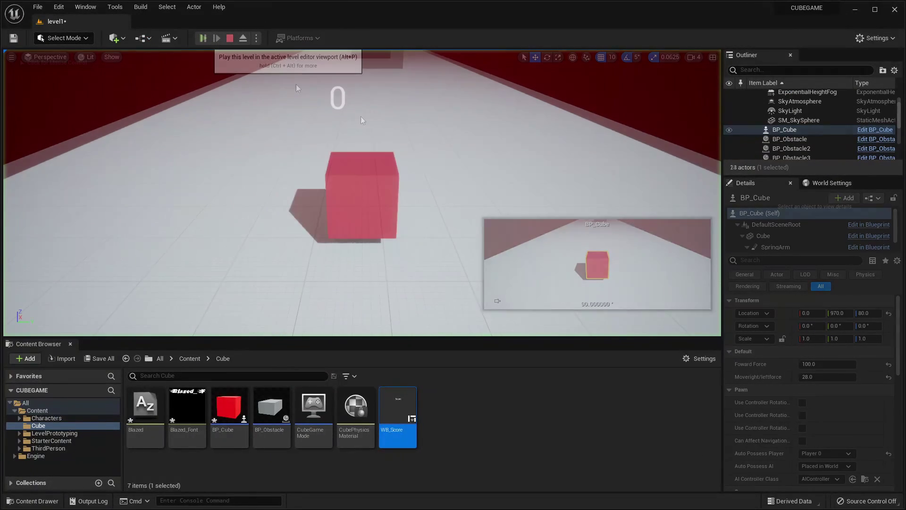
{"action": "key", "text": "a"}
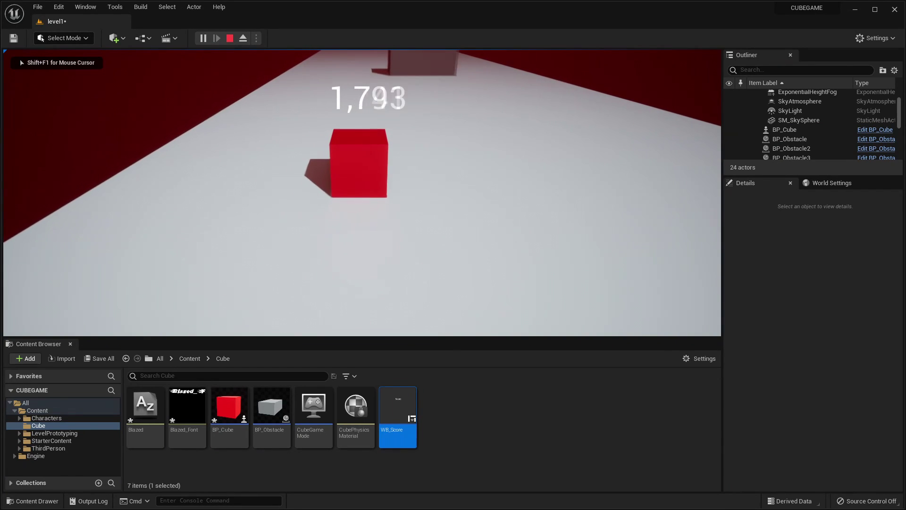
{"action": "key", "text": "d"}
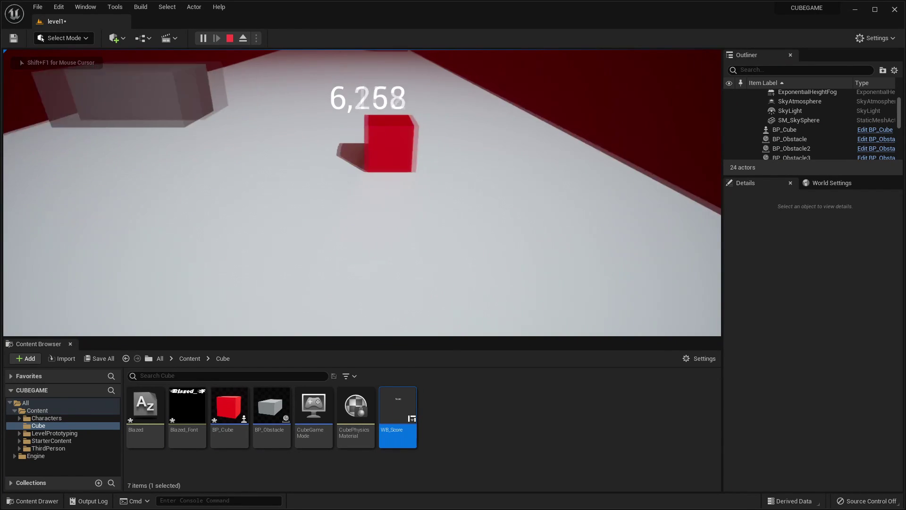
{"action": "key", "text": "Escape"}
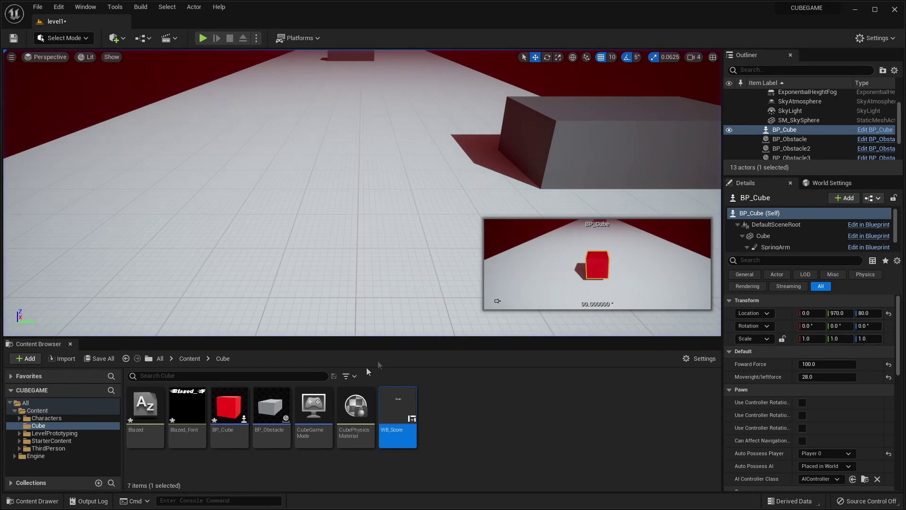
In BP_Cube's Event Graph, insert a Divide node between Get World Location's Return Value X and Truncate, and compile
{"action": "double_click", "coordinate": [220, 416]}
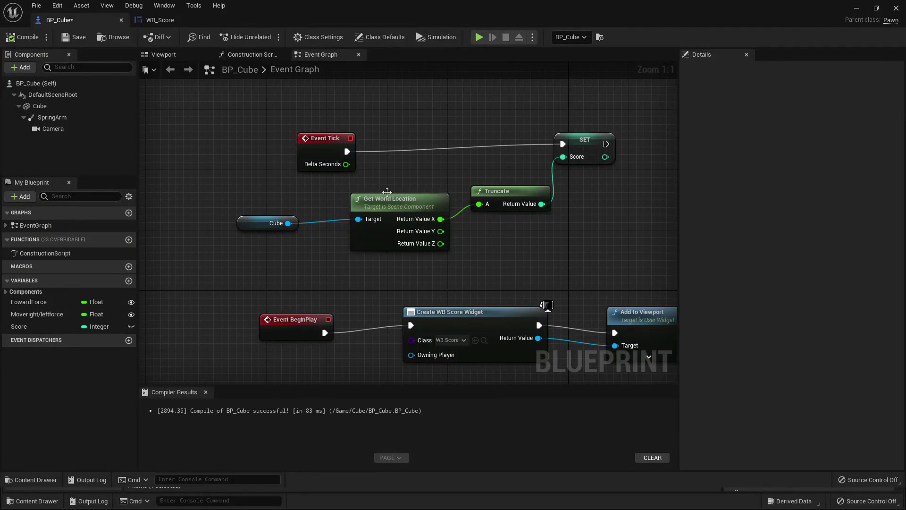
{"action": "right_click_drag", "start_coordinate": [546, 189], "coordinate": [611, 222]}
{"action": "left_click_drag", "start_coordinate": [295, 235], "coordinate": [425, 271]}
{"action": "left_click_drag", "start_coordinate": [505, 254], "coordinate": [440, 247]}
{"action": "type", "text": "d"}
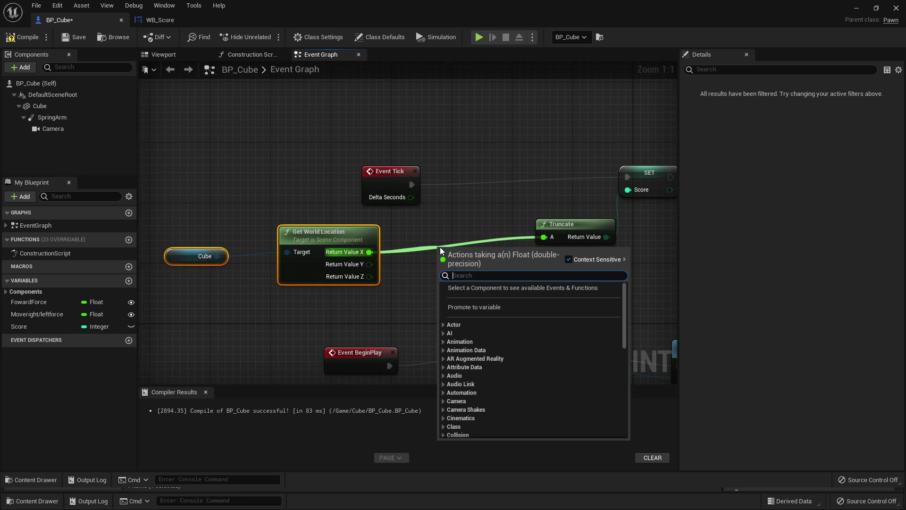
{"action": "type", "text": "ivi"}
{"action": "key", "text": "Return"}
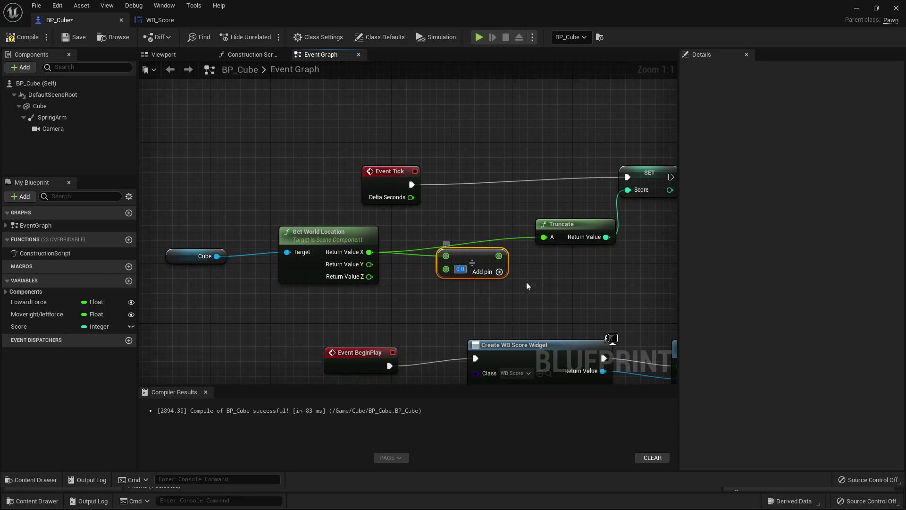
{"action": "left_click_drag", "start_coordinate": [505, 256], "coordinate": [545, 237]}
{"action": "left_click", "coordinate": [22, 37]}
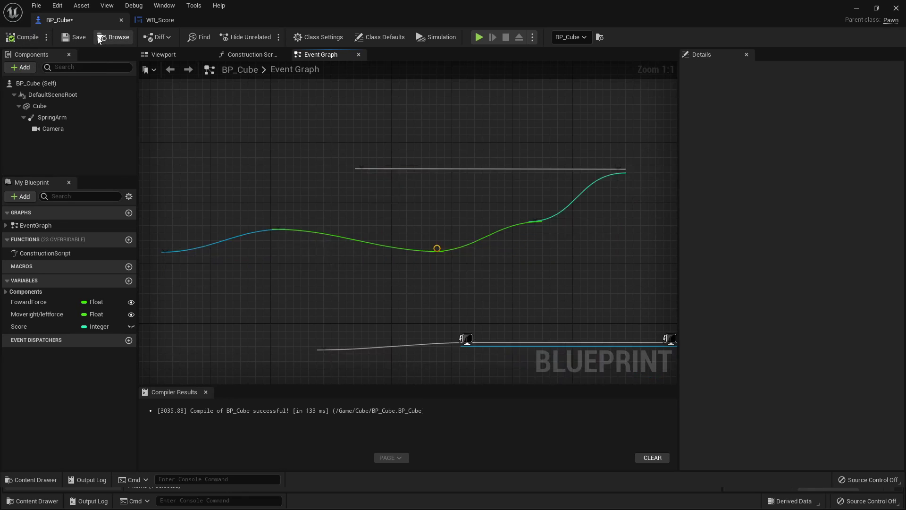
Play the level in a New Editor Window (PIE), steer the cube to check the divided score, and stop playing
{"action": "left_click", "coordinate": [857, 9]}
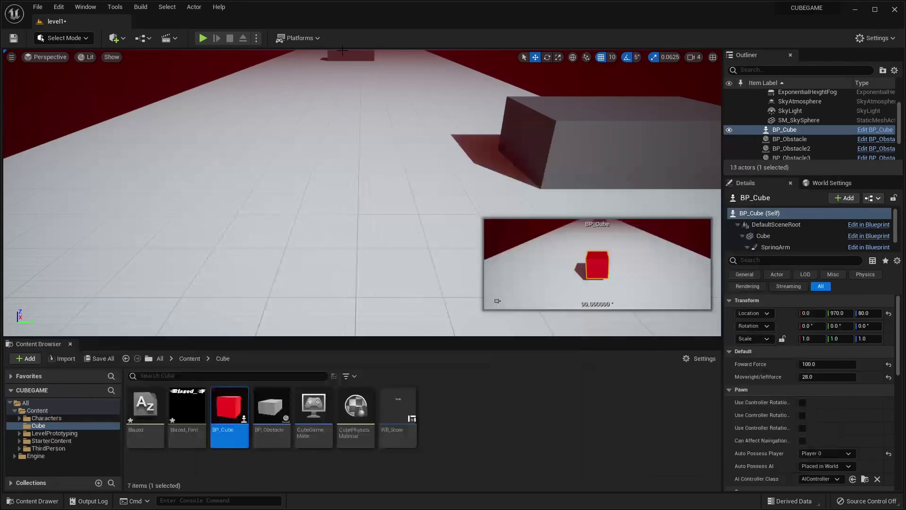
{"action": "left_click", "coordinate": [256, 39]}
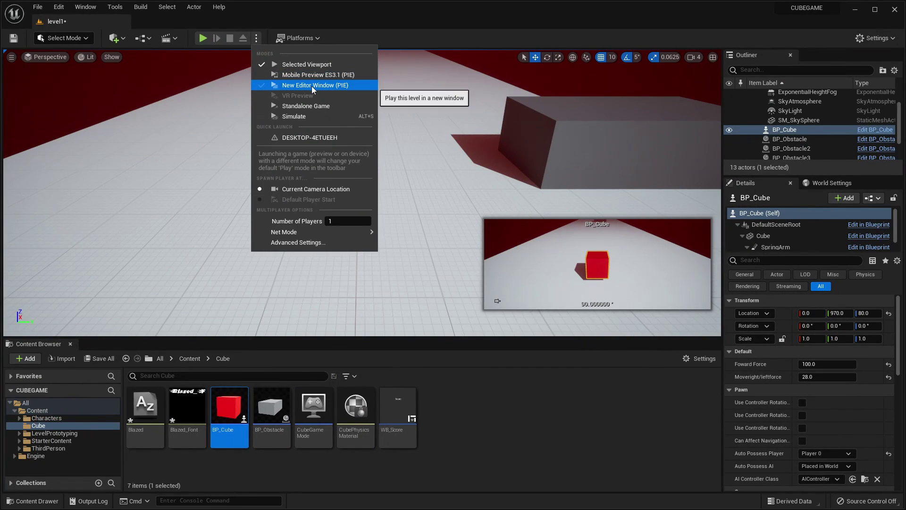
{"action": "left_click", "coordinate": [332, 85]}
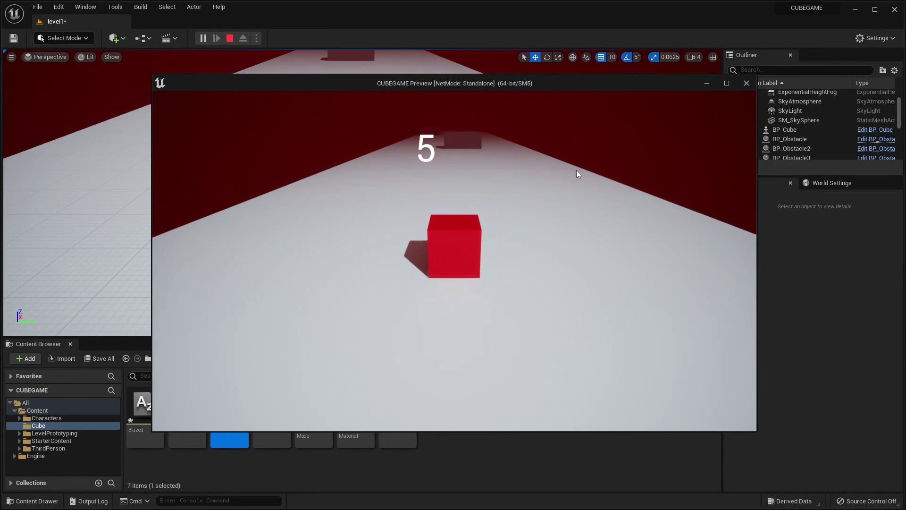
{"action": "left_click", "coordinate": [584, 184]}
{"action": "key", "text": "a"}
{"action": "key", "text": "d"}
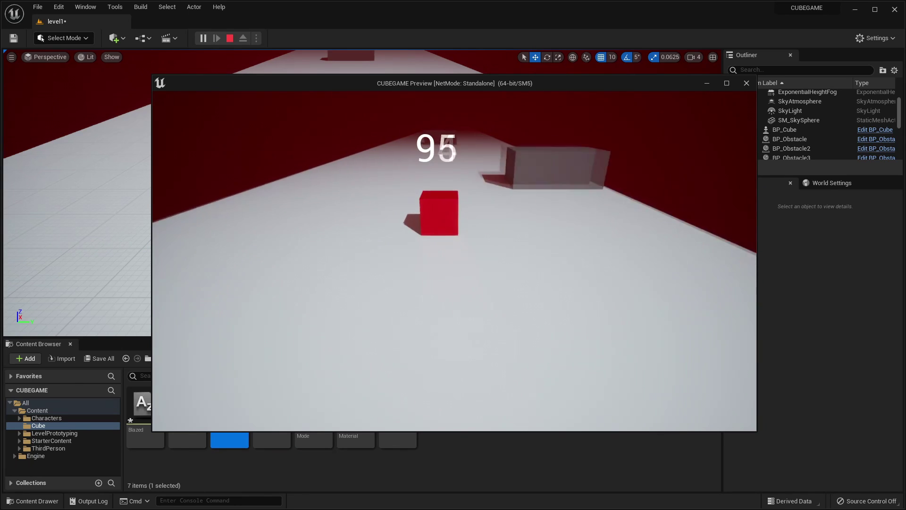
{"action": "key", "text": "Escape"}
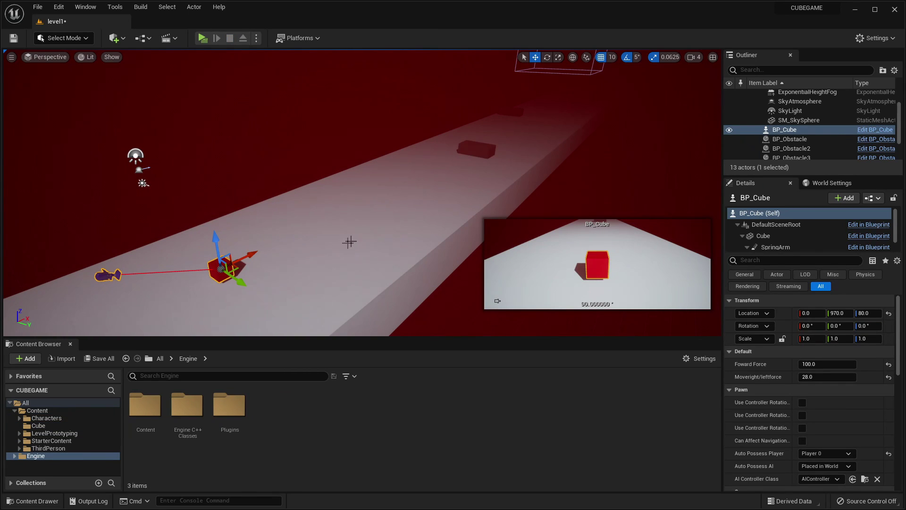
Open BP_Cube's Event Graph and add a Delay node after the Can Move SET node in the component hit logic
{"action": "right_click_drag", "start_coordinate": [358, 189], "coordinate": [453, 160]}
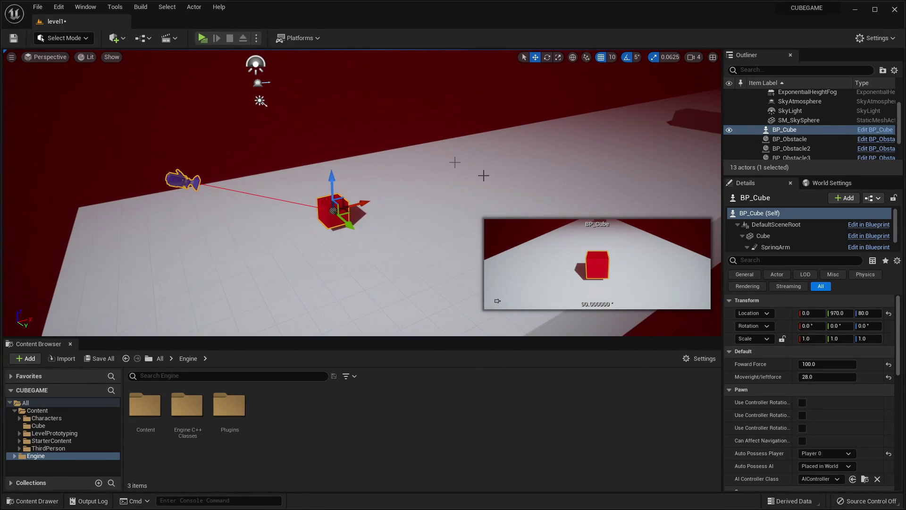
{"action": "left_click", "coordinate": [871, 130]}
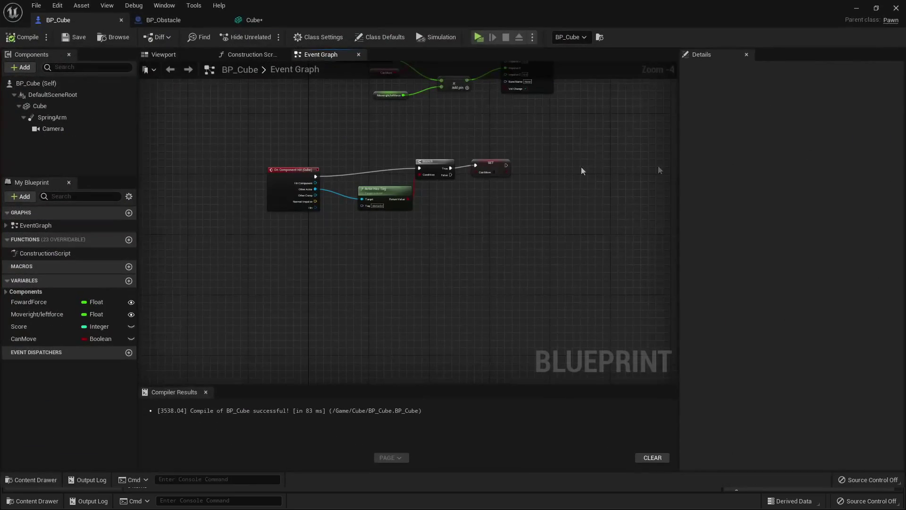
{"action": "scroll", "coordinate": [313, 175], "scroll_direction": "up", "scroll_amount": 4}
{"action": "left_click_drag", "start_coordinate": [313, 175], "coordinate": [303, 135]}
{"action": "right_click_drag", "start_coordinate": [415, 166], "coordinate": [290, 173]}
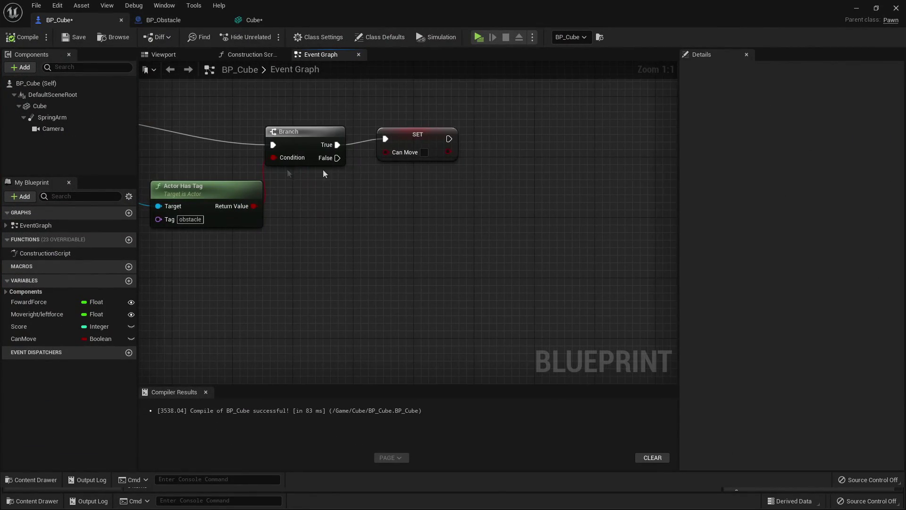
{"action": "right_click_drag", "start_coordinate": [480, 151], "coordinate": [433, 217]}
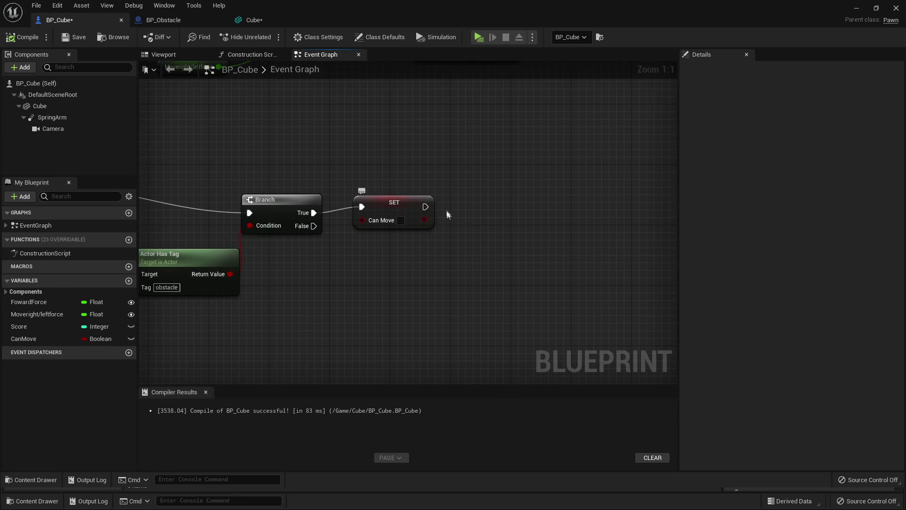
{"action": "left_click_drag", "start_coordinate": [425, 208], "coordinate": [507, 203]}
{"action": "type", "text": "de"}
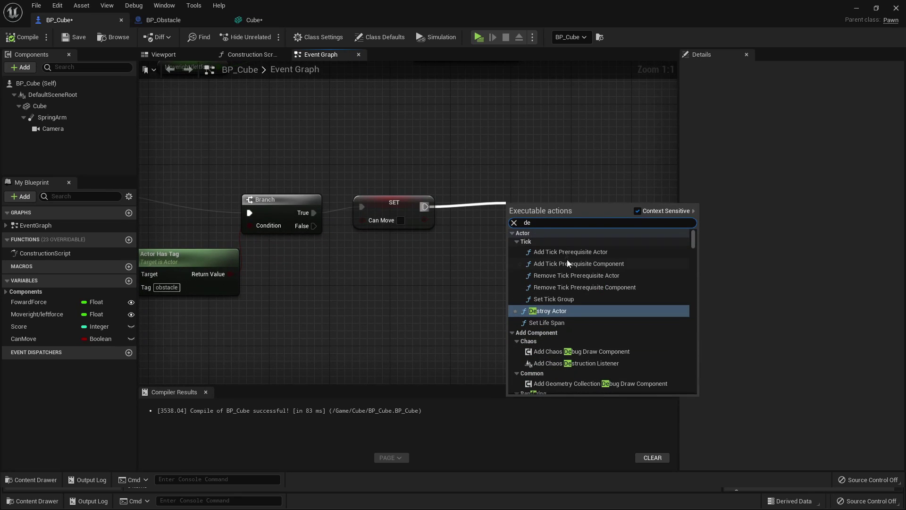
{"action": "type", "text": "lay"}
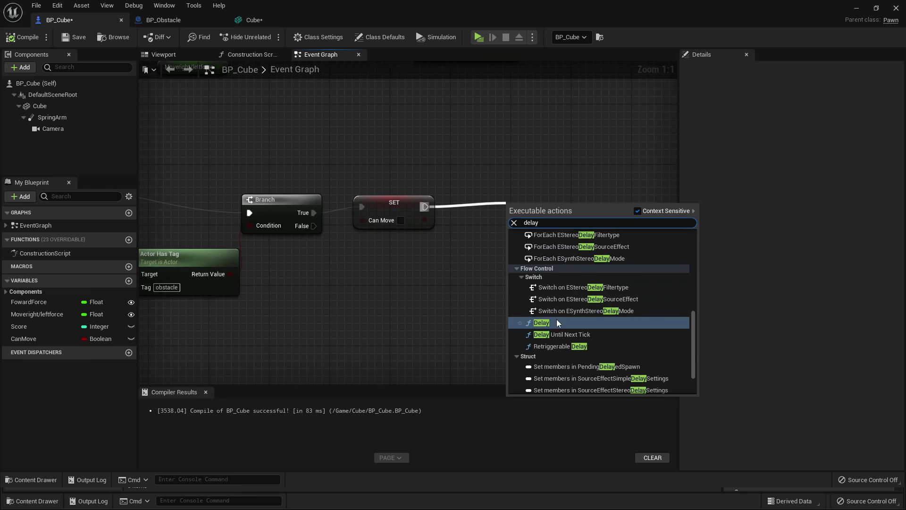
{"action": "left_click", "coordinate": [557, 321]}
Promote the Delay node's Duration input to a variable named Restartdelay
{"action": "right_click", "coordinate": [524, 237]}
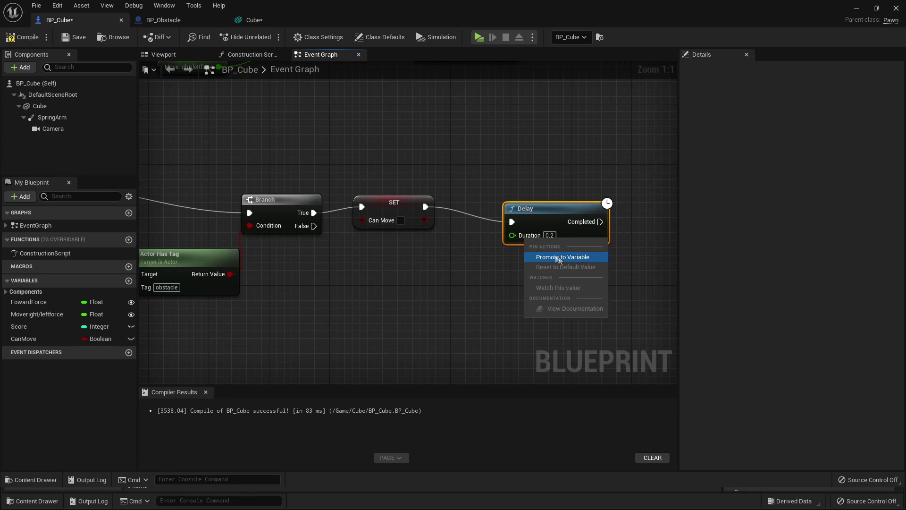
{"action": "left_click", "coordinate": [559, 258]}
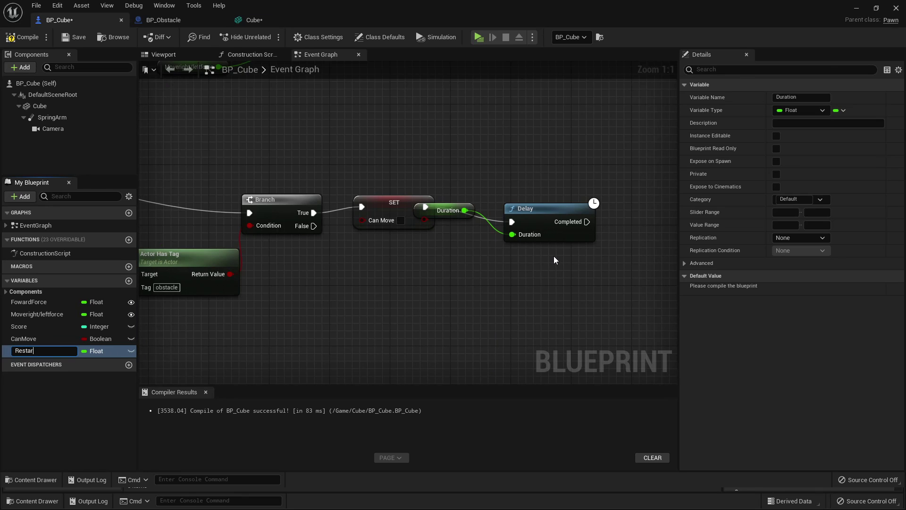
{"action": "type", "text": "Restartdelay"}
{"action": "key", "text": "Return"}
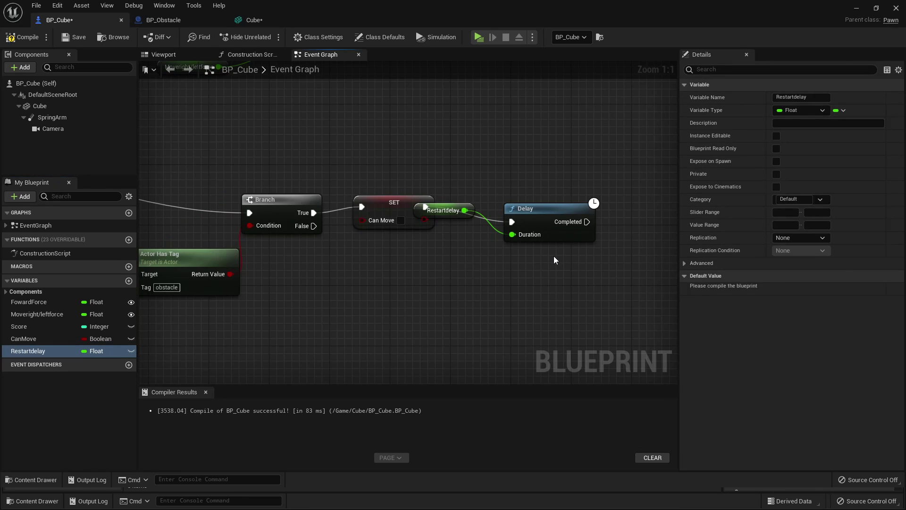
Make Restartdelay instance editable, place its node below the SET and Delay nodes, and compile to set its default value to 1.0
{"action": "left_click", "coordinate": [777, 136]}
{"action": "left_click_drag", "start_coordinate": [443, 211], "coordinate": [448, 280]}
{"action": "right_click_drag", "start_coordinate": [584, 255], "coordinate": [553, 258]}
{"action": "left_click", "coordinate": [22, 38]}
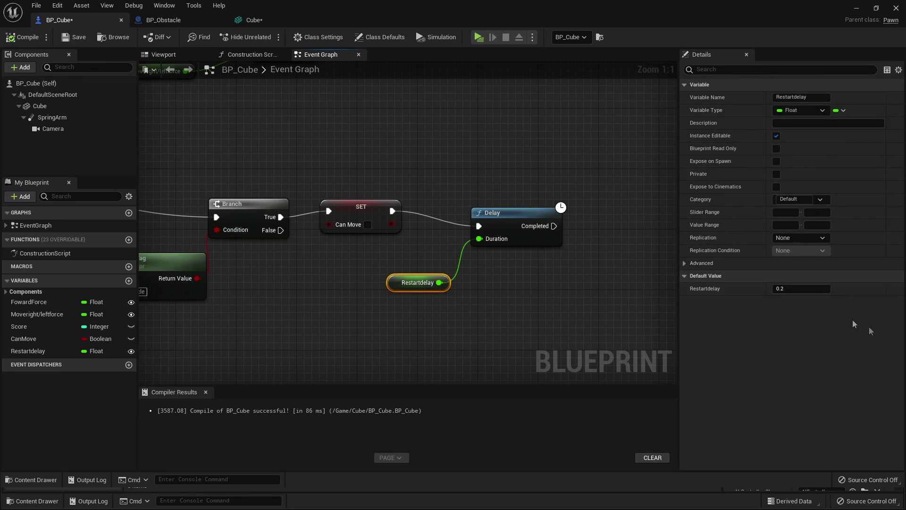
{"action": "left_click", "coordinate": [815, 289]}
{"action": "type", "text": "1"}
{"action": "key", "text": "Return"}
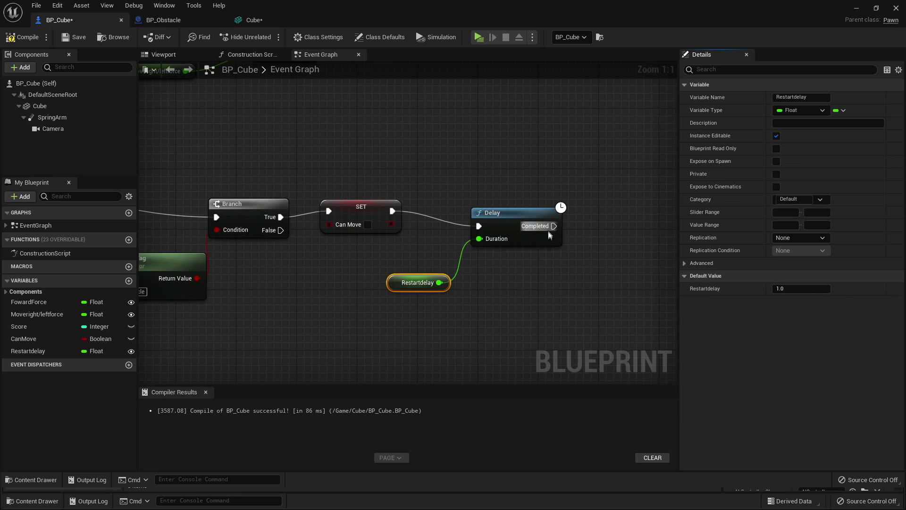
Add a Get Current Level Name node that runs when the Delay is completed
{"action": "right_click_drag", "start_coordinate": [548, 231], "coordinate": [435, 250]}
{"action": "left_click_drag", "start_coordinate": [442, 248], "coordinate": [523, 247]}
{"action": "type", "text": "g"}
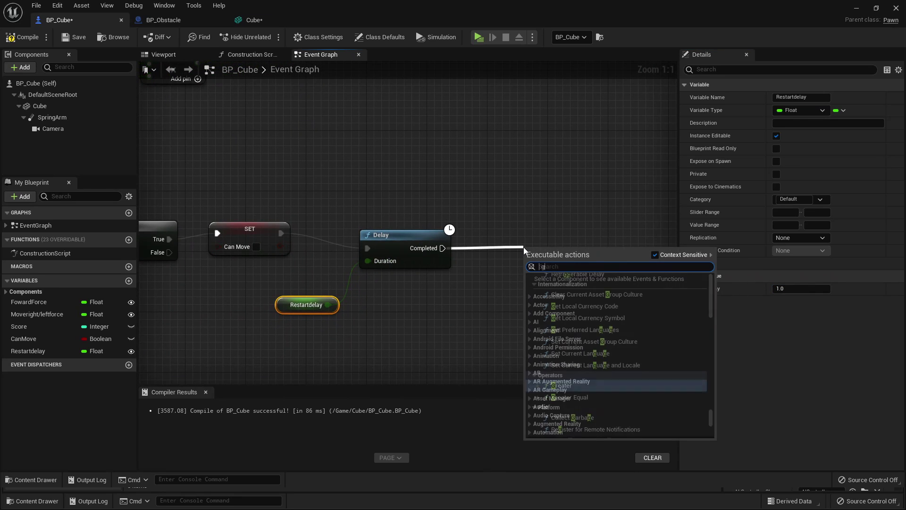
{"action": "type", "text": "et curre"}
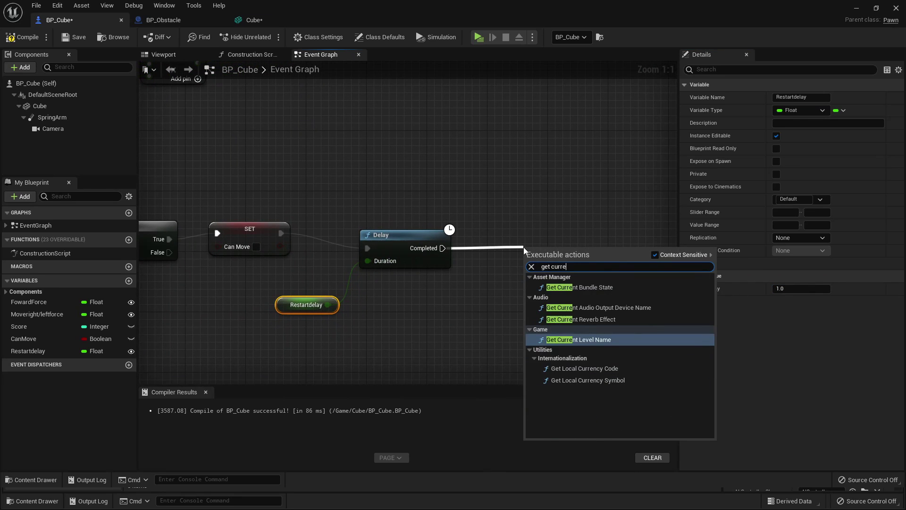
{"action": "key", "text": "Return"}
Add an Open Level (by Name) node after Get Current Level Name and feed the returned name into its Level Name
{"action": "right_click_drag", "start_coordinate": [523, 247], "coordinate": [425, 213]}
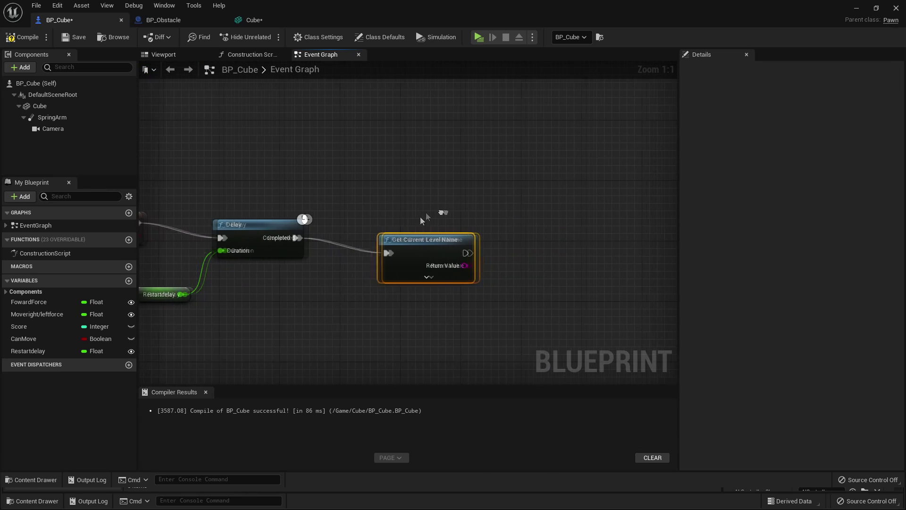
{"action": "left_click_drag", "start_coordinate": [458, 252], "coordinate": [534, 245]}
{"action": "type", "text": "open"}
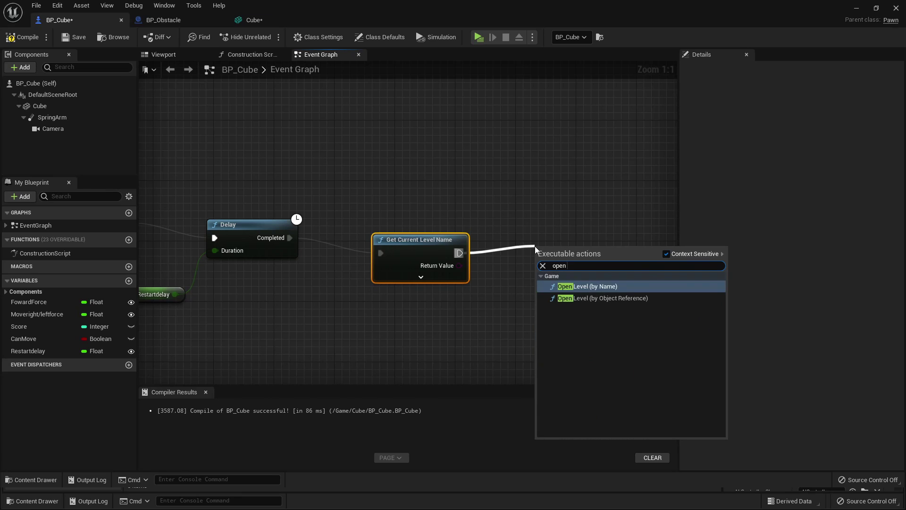
{"action": "key", "text": "Return"}
{"action": "scroll", "coordinate": [534, 245], "scroll_direction": "down", "scroll_amount": 1}
{"action": "left_click_drag", "start_coordinate": [458, 268], "coordinate": [539, 277]}
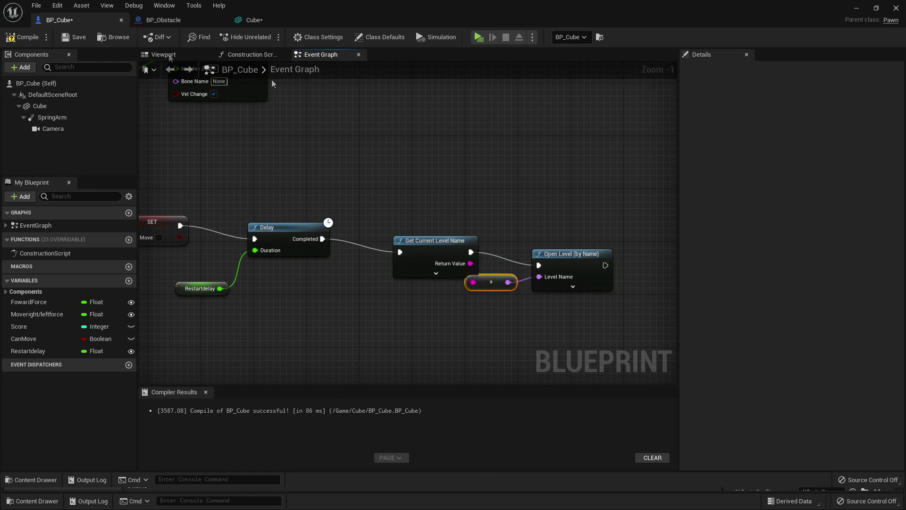
Compile BP_Cube, play-test the level in a preview window, and end the test
{"action": "left_click", "coordinate": [23, 37]}
{"action": "left_click", "coordinate": [479, 37]}
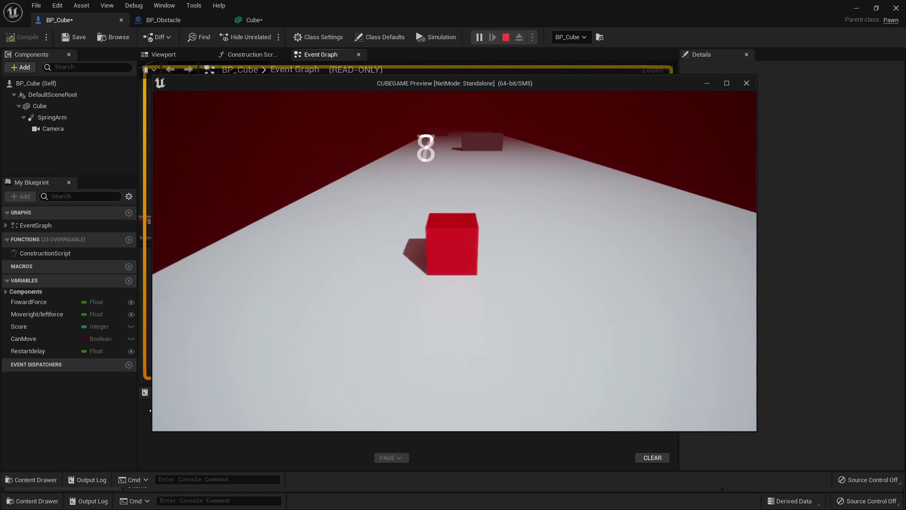
{"action": "key", "text": "Escape"}
Create an Actor blueprint named KillVolume in the level project's Cube content folder and open it for editing
{"action": "left_click", "coordinate": [857, 10]}
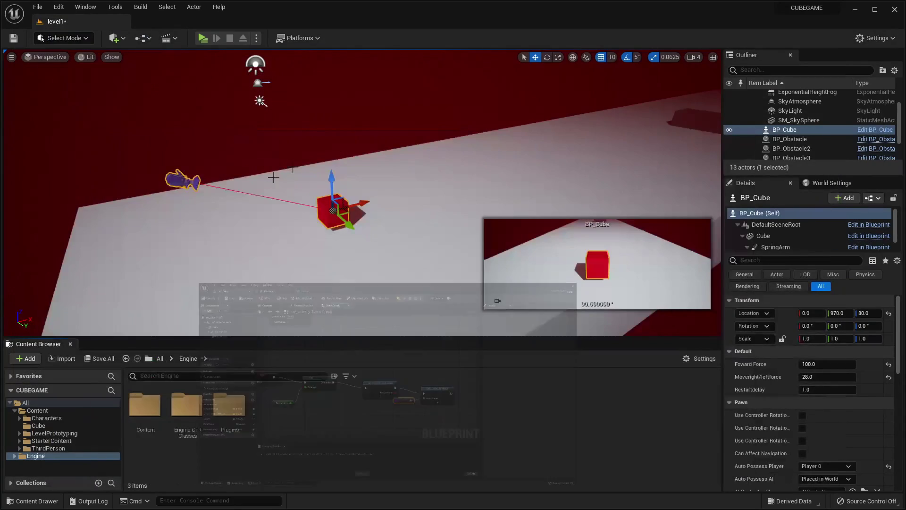
{"action": "right_click_drag", "start_coordinate": [363, 188], "coordinate": [331, 189]}
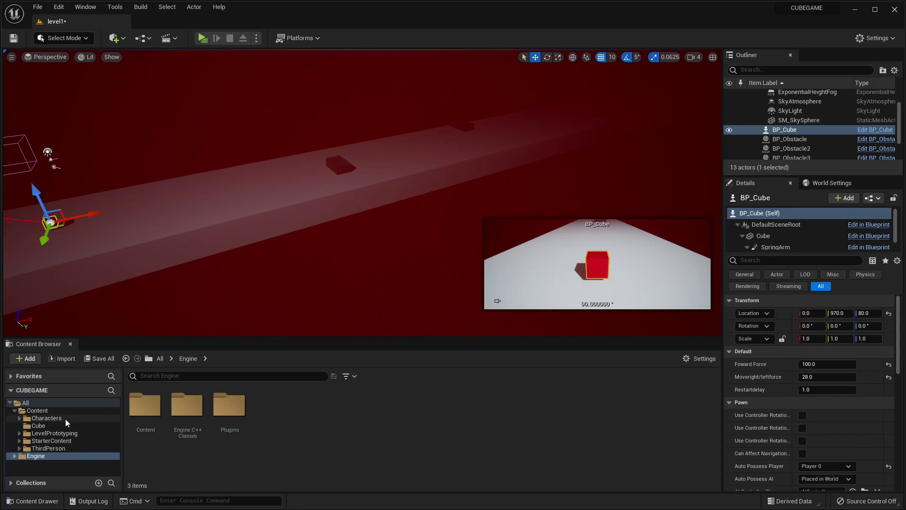
{"action": "left_click", "coordinate": [39, 425]}
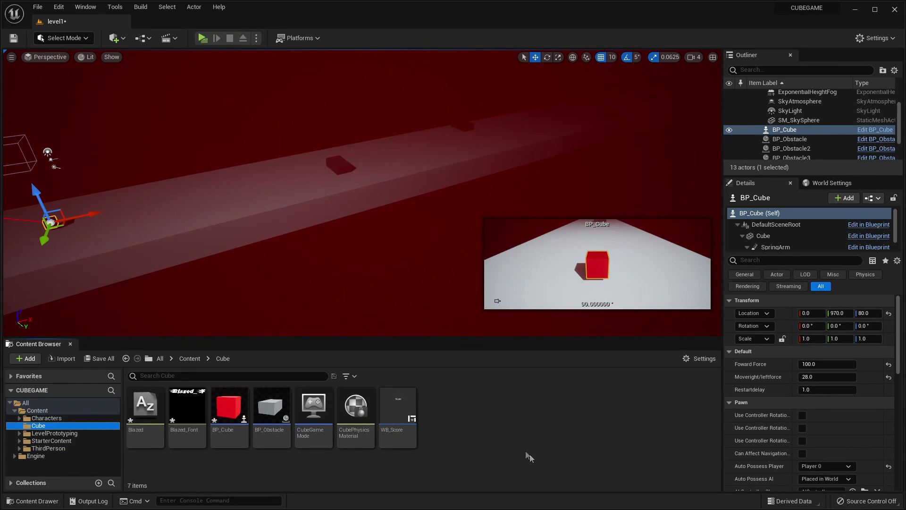
{"action": "right_click", "coordinate": [495, 442]}
{"action": "left_click", "coordinate": [557, 187]}
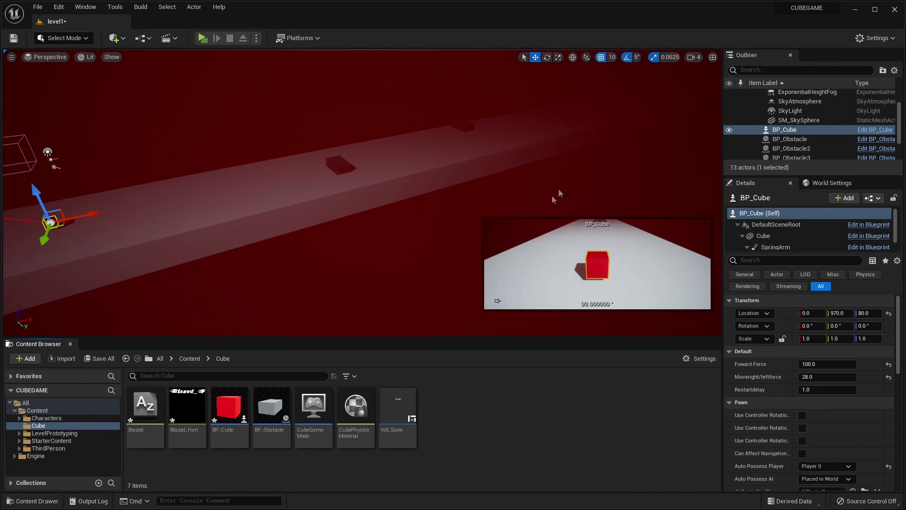
{"action": "left_click", "coordinate": [351, 170]}
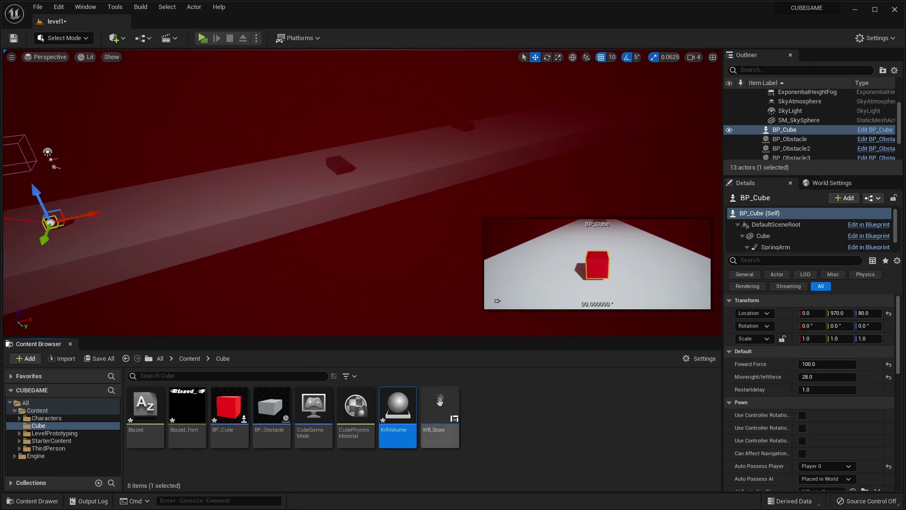
{"action": "double_click", "coordinate": [399, 409]}
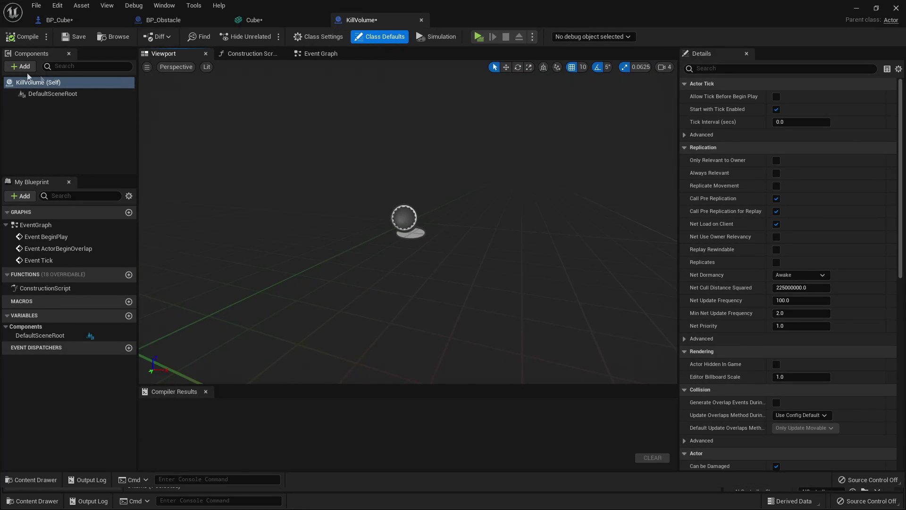
Add a Box Collision component to the KillVolume blueprint
{"action": "left_click", "coordinate": [20, 66]}
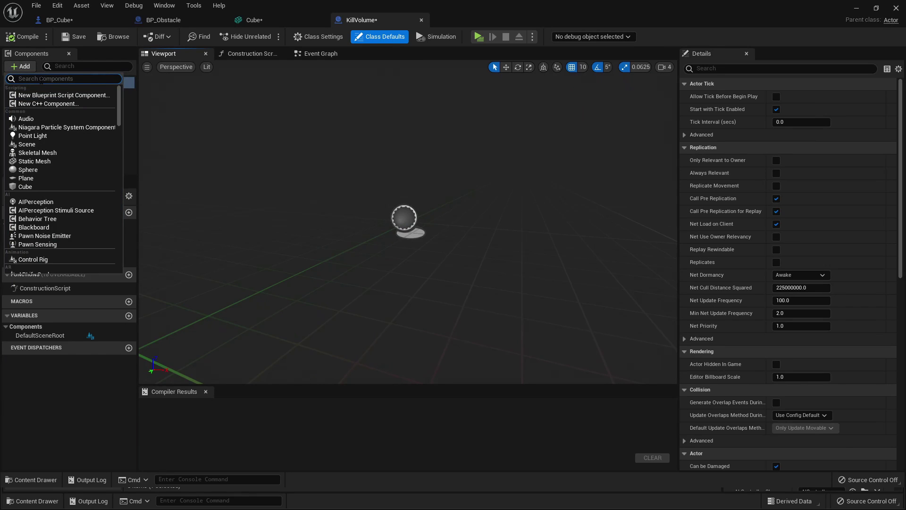
{"action": "type", "text": "box"}
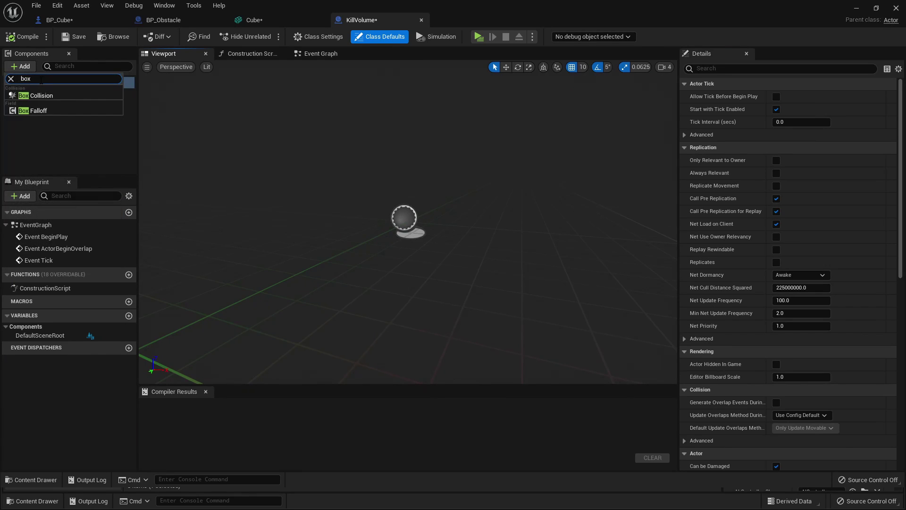
{"action": "left_click", "coordinate": [38, 95]}
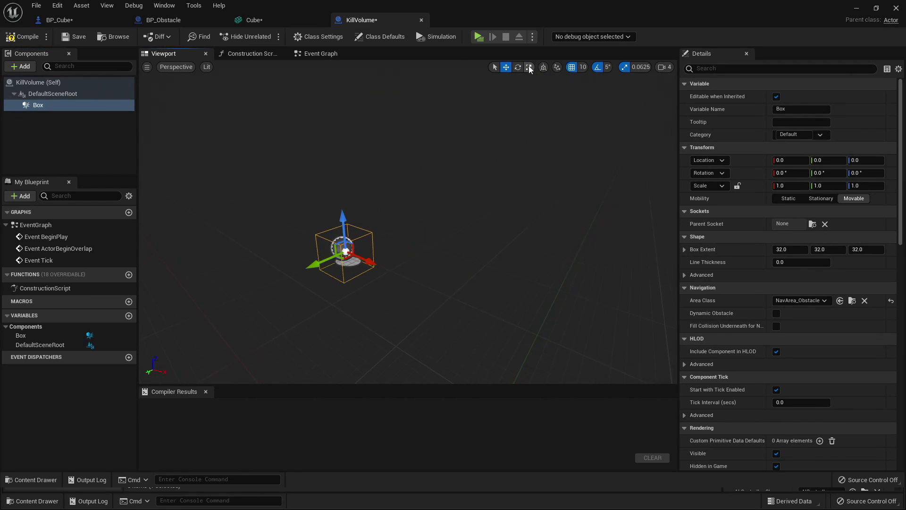
Scale KillVolume's Box to about 12.31 in X and 24.75 in Y, and compile the blueprint
{"action": "left_click_drag", "start_coordinate": [323, 260], "coordinate": [604, 247]}
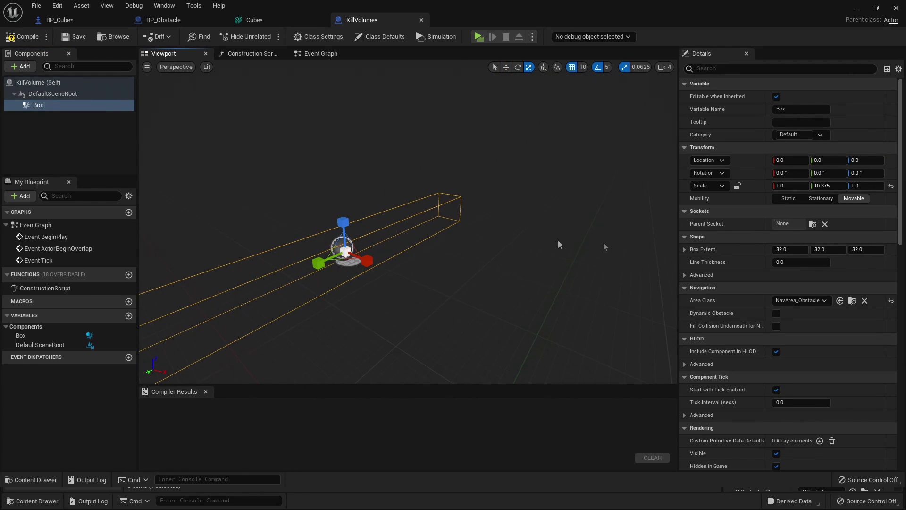
{"action": "left_click_drag", "start_coordinate": [377, 266], "coordinate": [561, 347]}
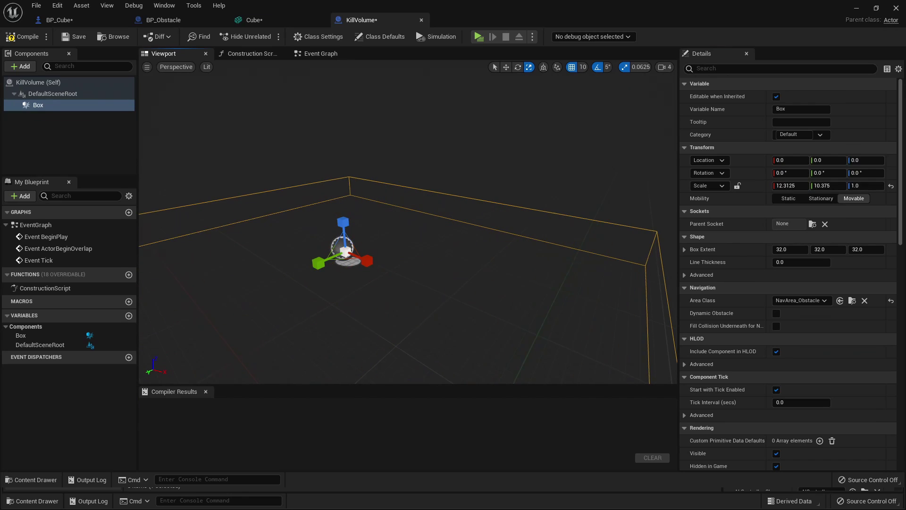
{"action": "key", "text": "f"}
{"action": "left_click_drag", "start_coordinate": [378, 198], "coordinate": [203, 279]}
{"action": "left_click", "coordinate": [19, 37]}
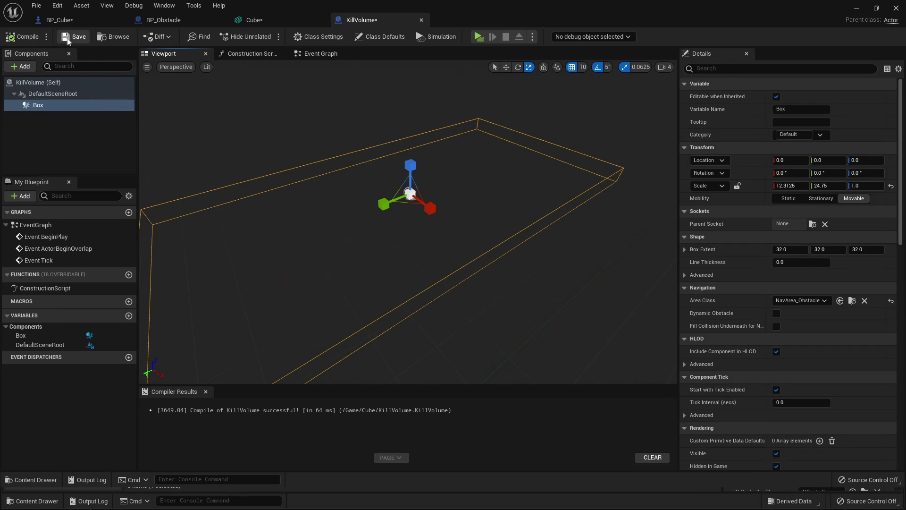
Return to the level editor and switch its perspective viewport to Wireframe view mode
{"action": "left_click", "coordinate": [855, 8]}
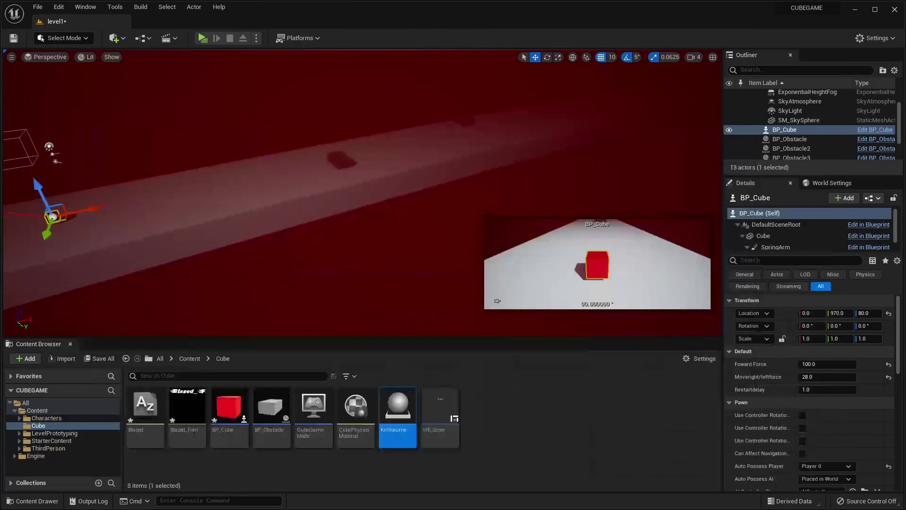
{"action": "right_click_drag", "start_coordinate": [258, 107], "coordinate": [272, 106]}
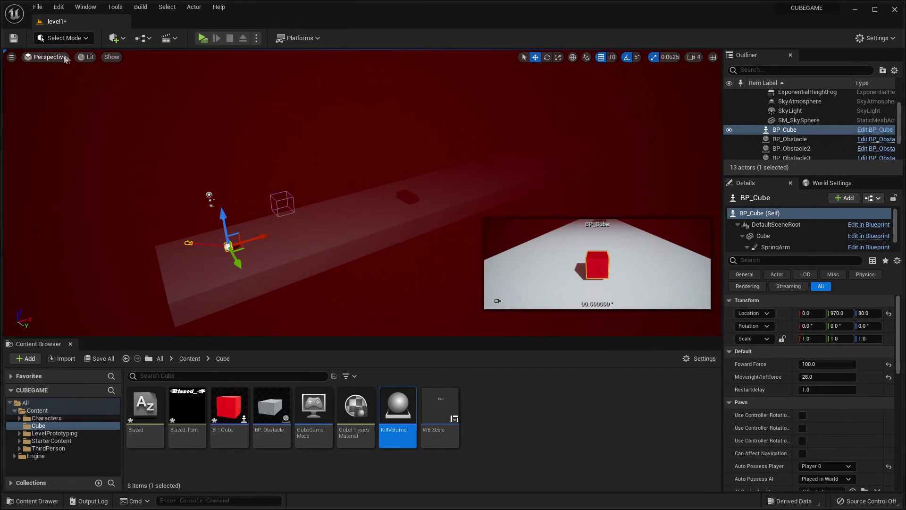
{"action": "left_click", "coordinate": [47, 57]}
{"action": "left_click", "coordinate": [87, 57]}
{"action": "left_click", "coordinate": [87, 58]}
{"action": "left_click", "coordinate": [120, 103]}
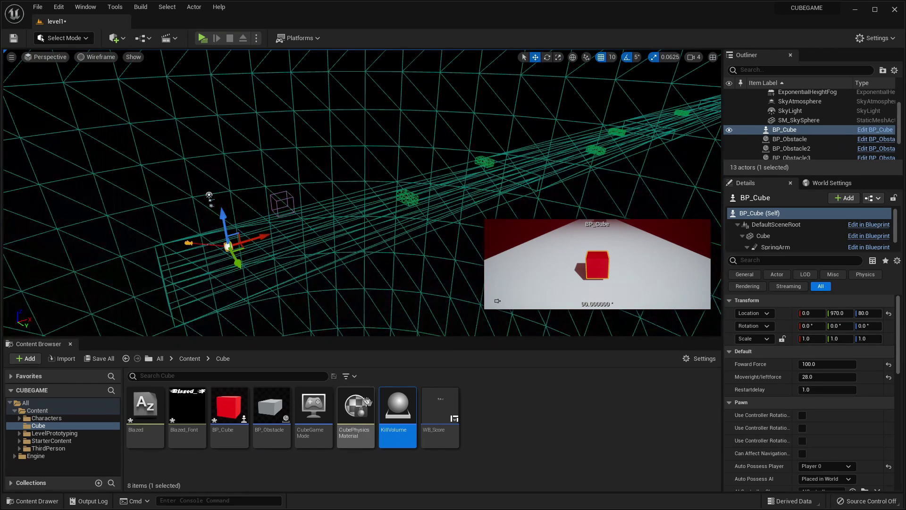
Place a KillVolume actor in the level and lower it beneath the floor to about Z -570
{"action": "left_click", "coordinate": [364, 219]}
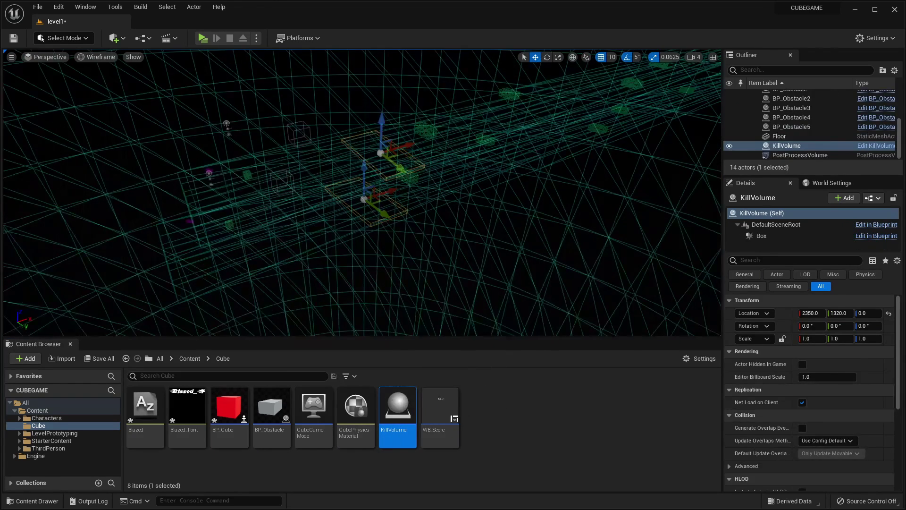
{"action": "left_click_drag", "start_coordinate": [316, 182], "coordinate": [315, 232]}
{"action": "right_click_drag", "start_coordinate": [316, 232], "coordinate": [327, 189]}
{"action": "left_click_drag", "start_coordinate": [327, 189], "coordinate": [327, 206]}
{"action": "right_click_drag", "start_coordinate": [327, 207], "coordinate": [402, 60]}
Move KillVolume to about X 15990 and scale it to about 48.75 in X and 12.94 in Y to span the floor
{"action": "left_click", "coordinate": [558, 57]}
{"action": "left_click_drag", "start_coordinate": [236, 197], "coordinate": [557, 215]}
{"action": "left_click", "coordinate": [535, 57]}
{"action": "left_click", "coordinate": [558, 57]}
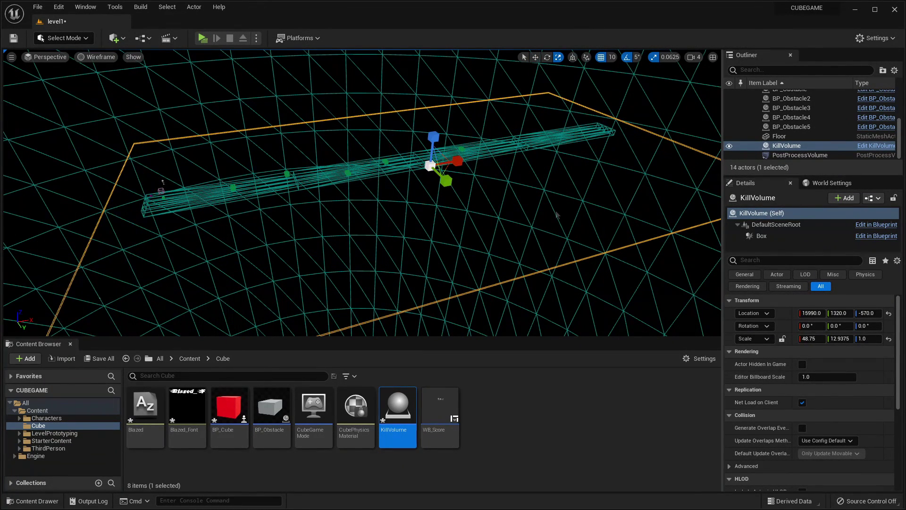
Add a custom event named Restartlevel to BP_Cube's Event Graph and connect it to the Delay node's execution input
{"action": "double_click", "coordinate": [403, 418]}
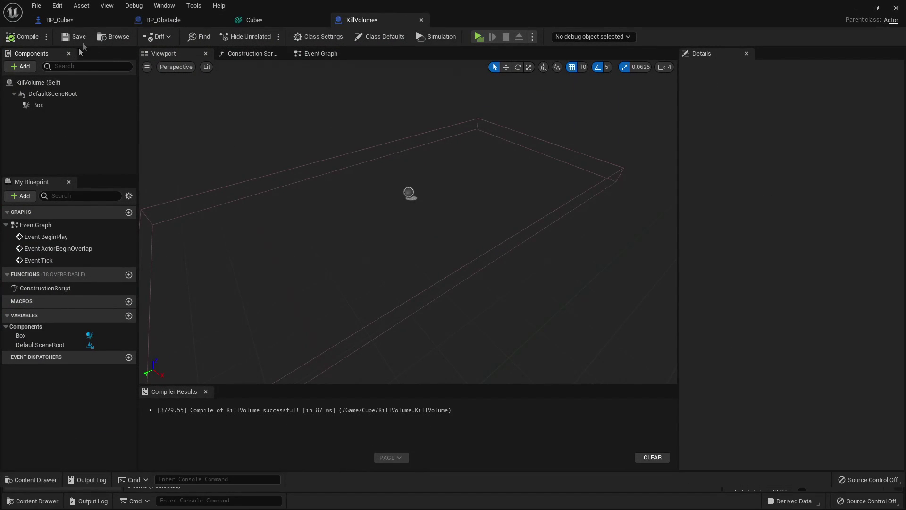
{"action": "left_click", "coordinate": [80, 19]}
{"action": "right_click_drag", "start_coordinate": [384, 235], "coordinate": [483, 233]}
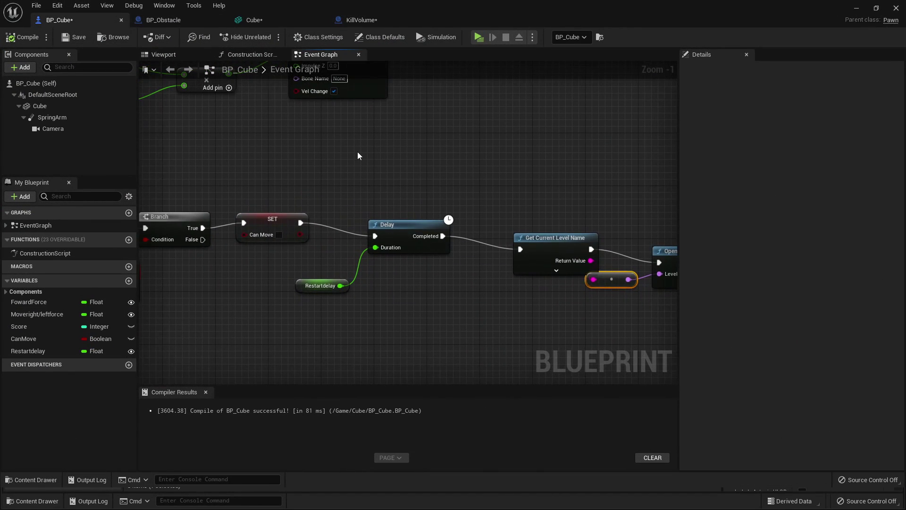
{"action": "right_click", "coordinate": [358, 153]}
{"action": "type", "text": "add cus"}
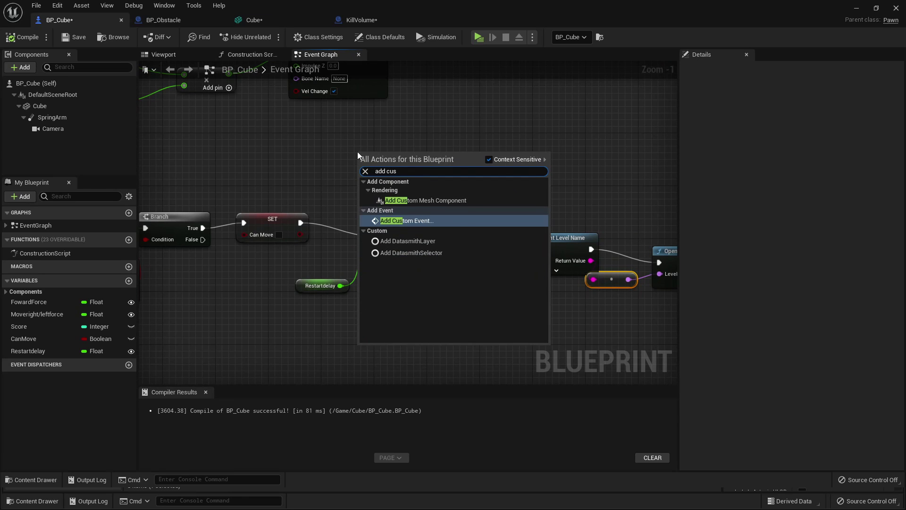
{"action": "key", "text": "Return"}
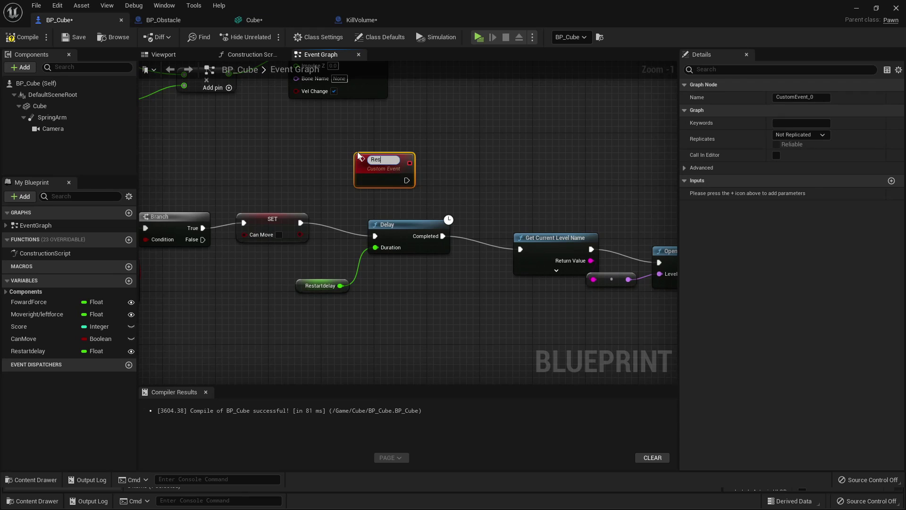
{"action": "type", "text": "Restartlevel"}
{"action": "key", "text": "Return"}
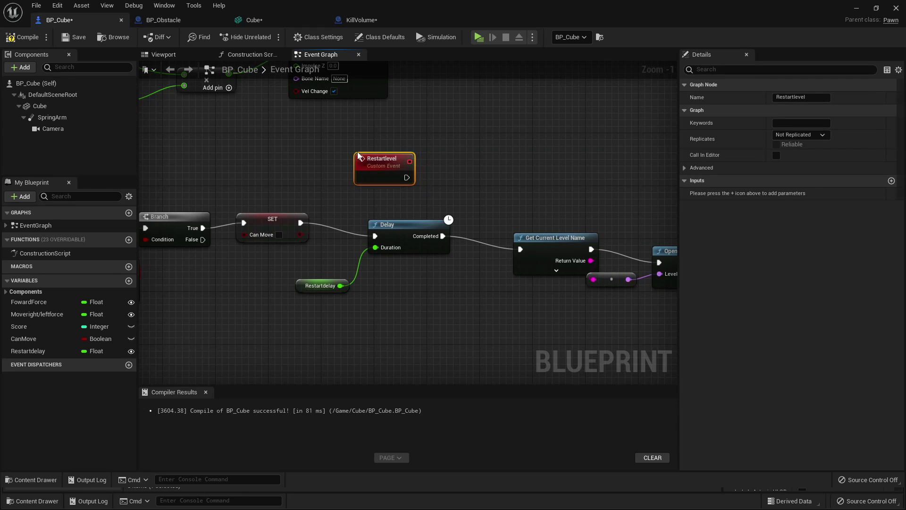
{"action": "left_click_drag", "start_coordinate": [405, 177], "coordinate": [375, 236]}
Add an On Component Begin Overlap event for the Box component in the KillVolume blueprint
{"action": "left_click", "coordinate": [363, 20]}
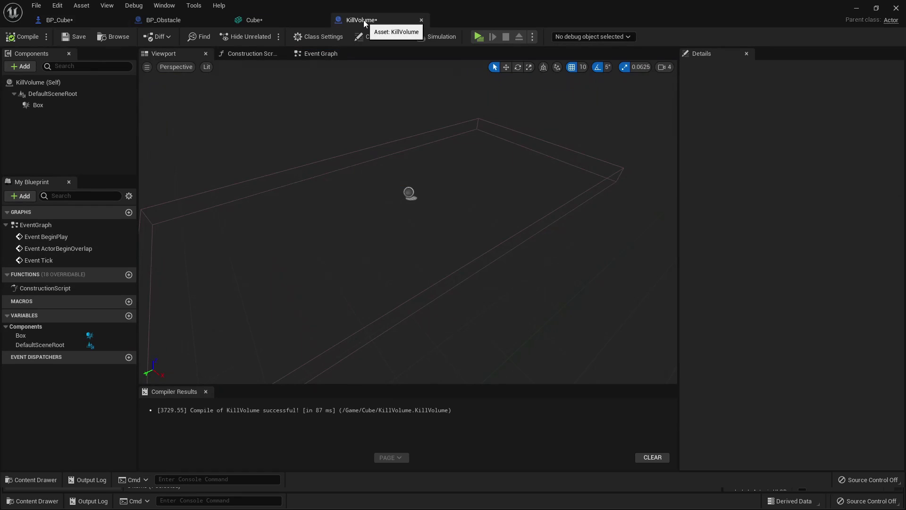
{"action": "left_click", "coordinate": [38, 105]}
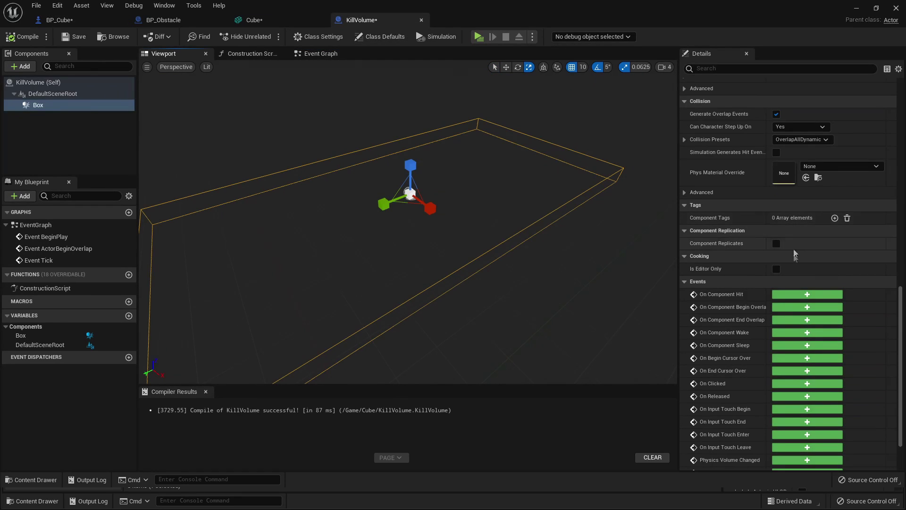
{"action": "scroll", "coordinate": [803, 236], "scroll_direction": "up", "scroll_amount": 3}
{"action": "scroll", "coordinate": [797, 246], "scroll_direction": "down", "scroll_amount": 4}
{"action": "left_click", "coordinate": [780, 260]}
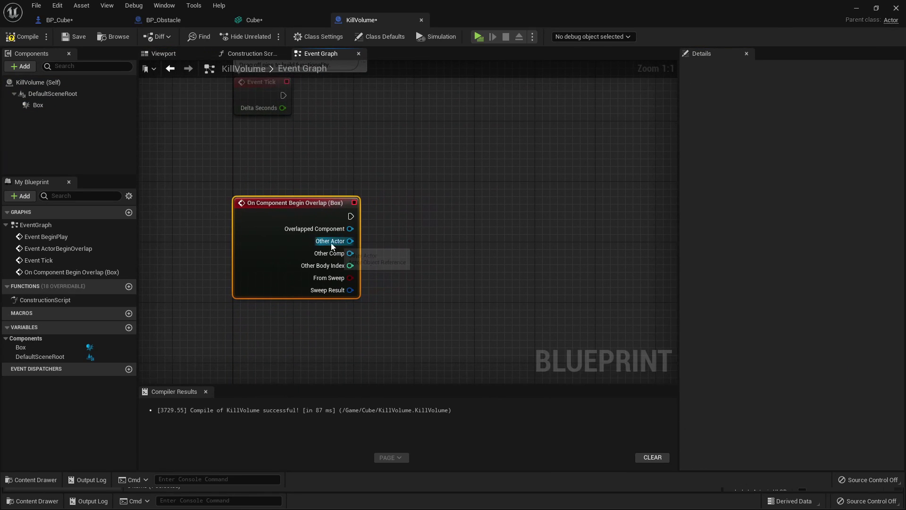
Add a Cast To BP_Cube node from the overlap event's Other Actor, executed by that event
{"action": "left_click_drag", "start_coordinate": [344, 245], "coordinate": [427, 239]}
{"action": "type", "text": "ca"}
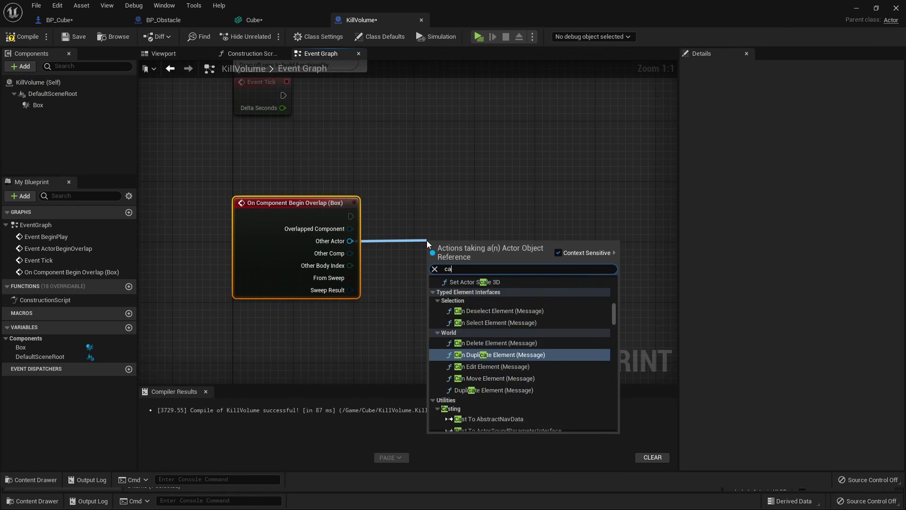
{"action": "type", "text": "st"}
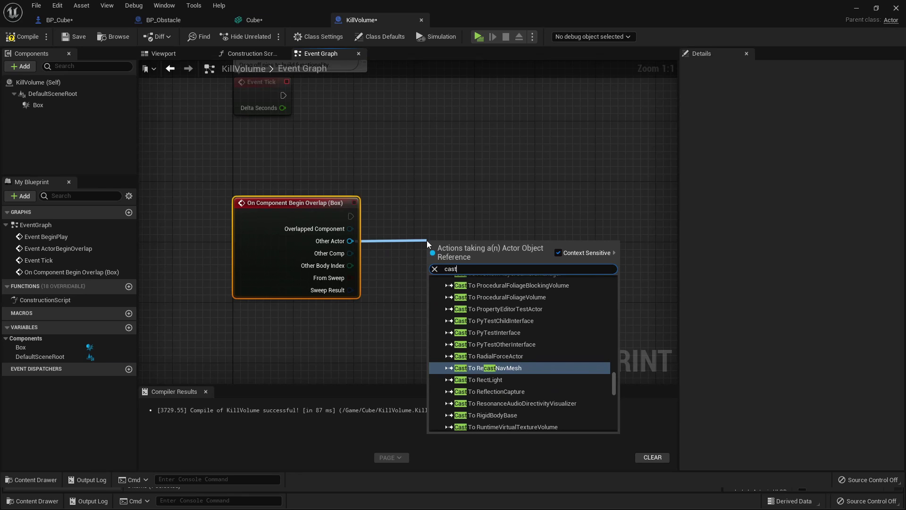
{"action": "type", "text": " to cu"}
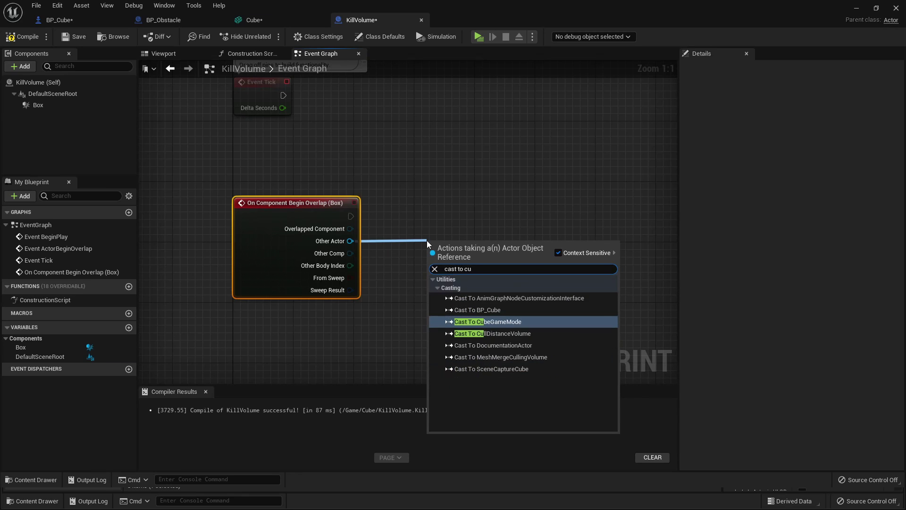
{"action": "key", "text": "Up"}
{"action": "key", "text": "Return"}
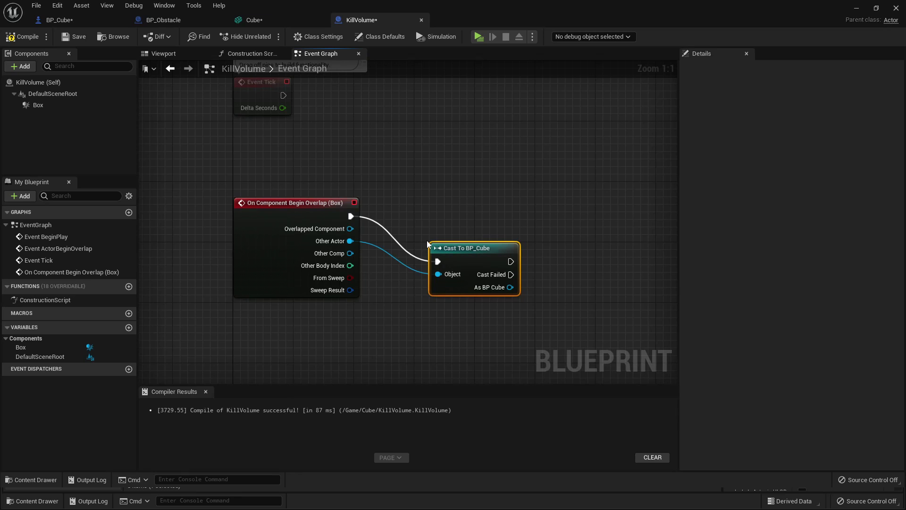
Call Restartlevel from the cast's As BP Cube output and compile the KillVolume blueprint
{"action": "left_click_drag", "start_coordinate": [571, 262], "coordinate": [571, 262]}
{"action": "type", "text": "restart"}
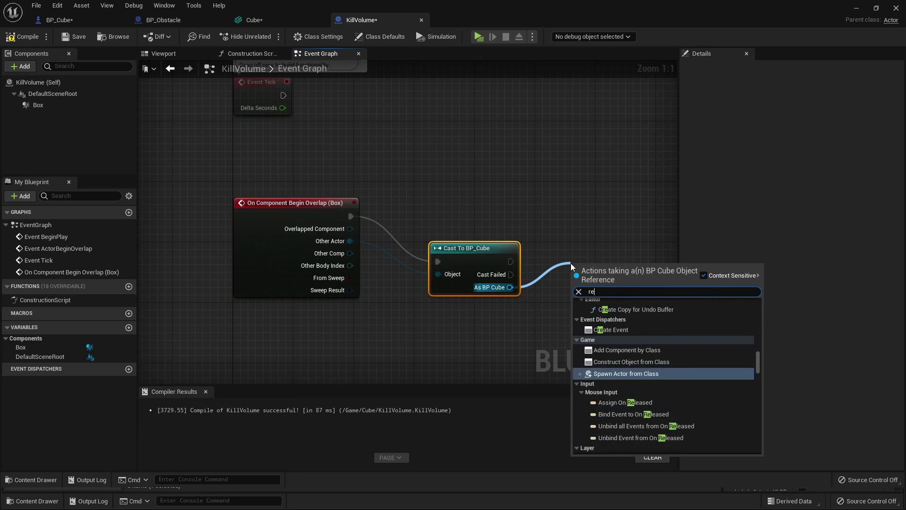
{"action": "key", "text": "Return"}
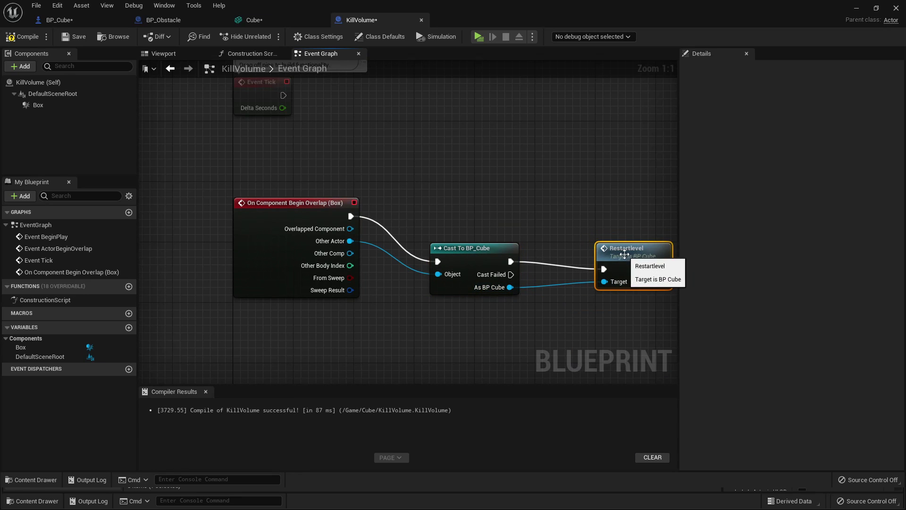
{"action": "left_click", "coordinate": [75, 20]}
{"action": "left_click", "coordinate": [361, 20]}
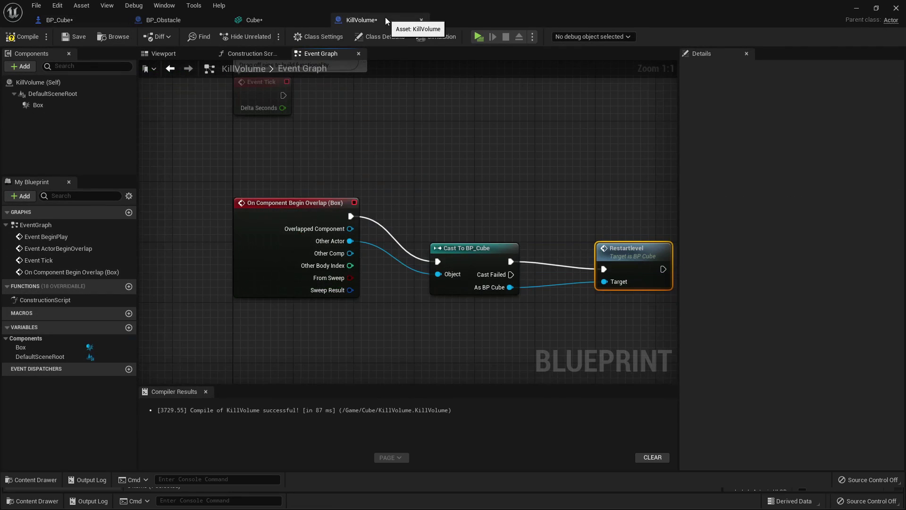
{"action": "left_click", "coordinate": [25, 37]}
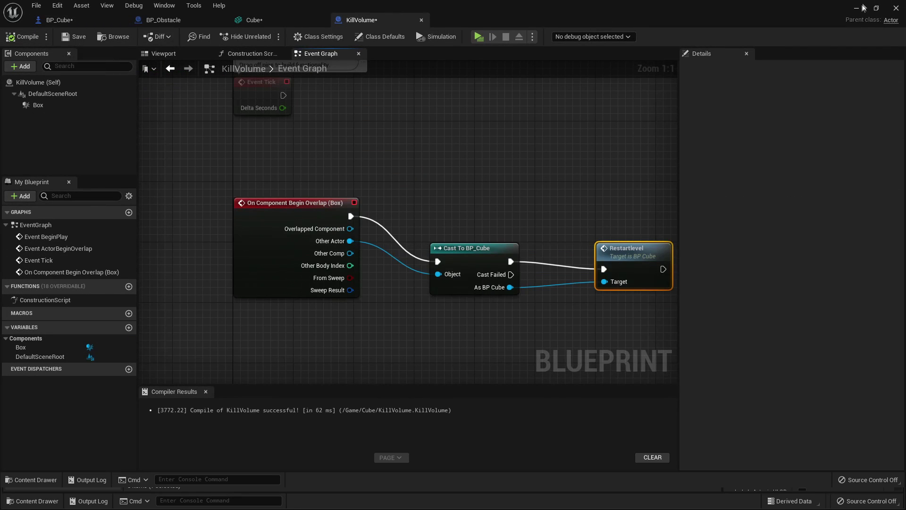
Return to the level editor and set its viewport back to Lit view mode, looking along the track from behind the cube
{"action": "left_click", "coordinate": [864, 7]}
{"action": "left_click", "coordinate": [97, 56]}
{"action": "left_click", "coordinate": [141, 75]}
{"action": "key", "text": "w"}
{"action": "right_click_drag", "start_coordinate": [363, 192], "coordinate": [288, 210]}
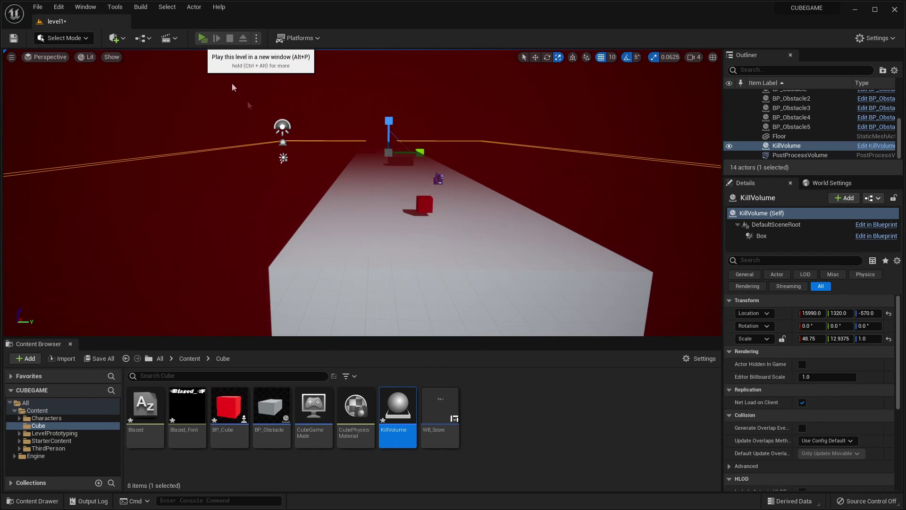
Play the level in a new window, steer the cube to both sides along the track, and end the play session
{"action": "key", "text": "alt+p"}
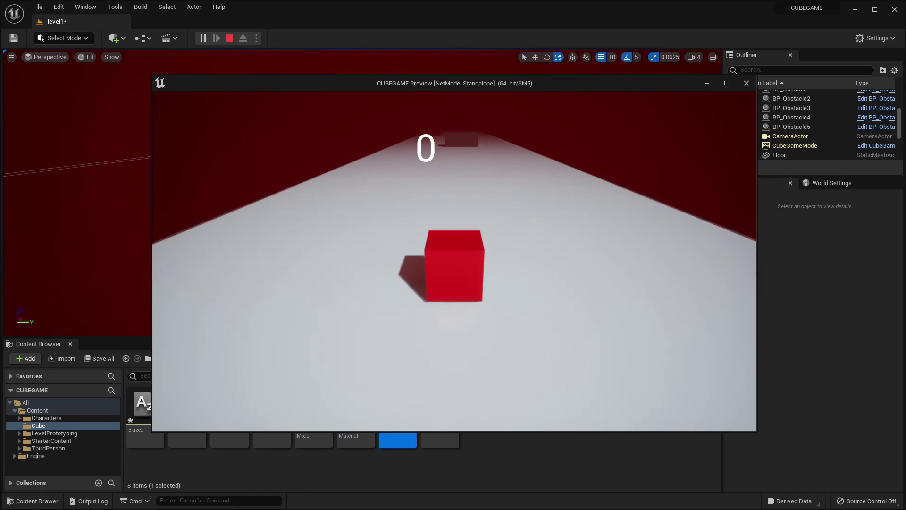
{"action": "key", "text": "a"}
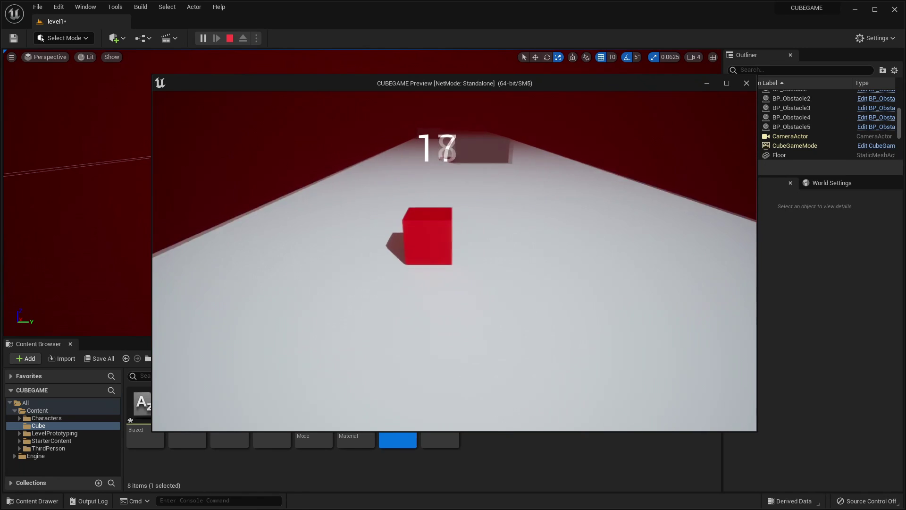
{"action": "key", "text": "d"}
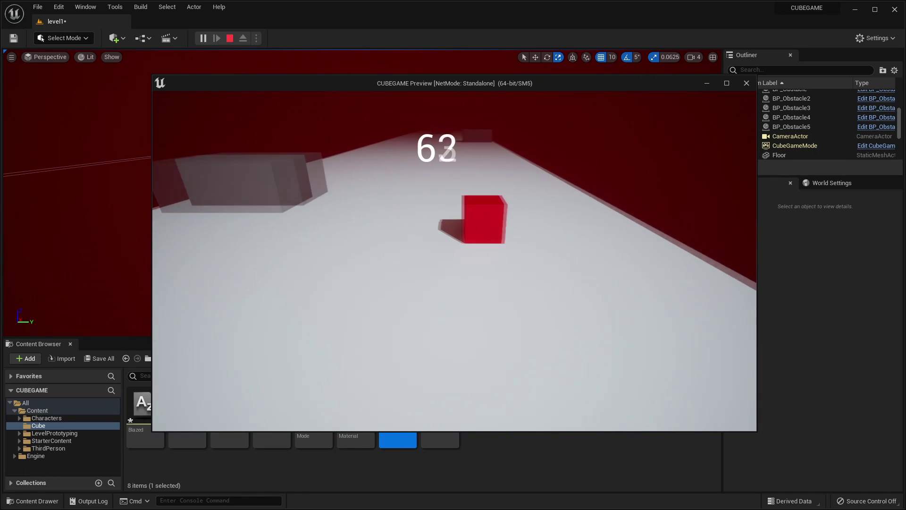
{"action": "key", "text": "Escape"}
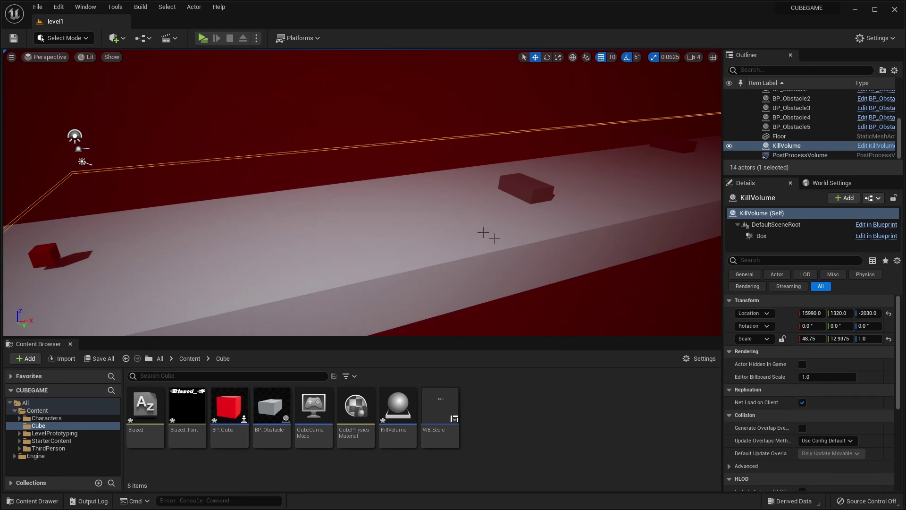
Create an Actor blueprint class named EndLevelVolume in the Cube folder
{"action": "right_click_drag", "start_coordinate": [533, 221], "coordinate": [459, 248]}
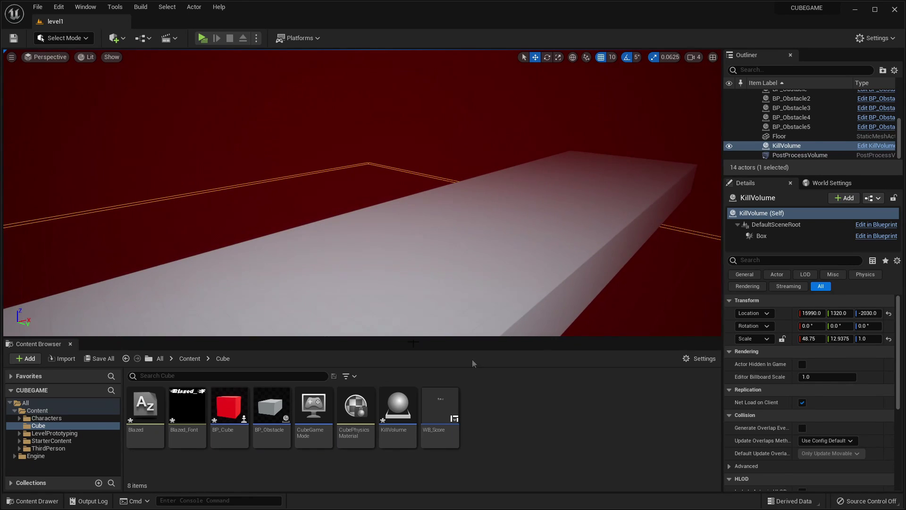
{"action": "right_click", "coordinate": [495, 420]}
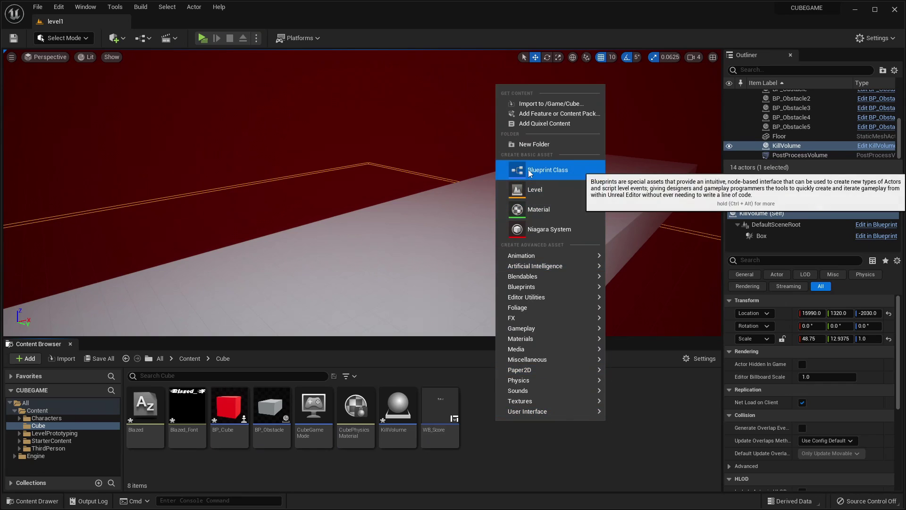
{"action": "left_click", "coordinate": [549, 170]}
{"action": "left_click", "coordinate": [340, 170]}
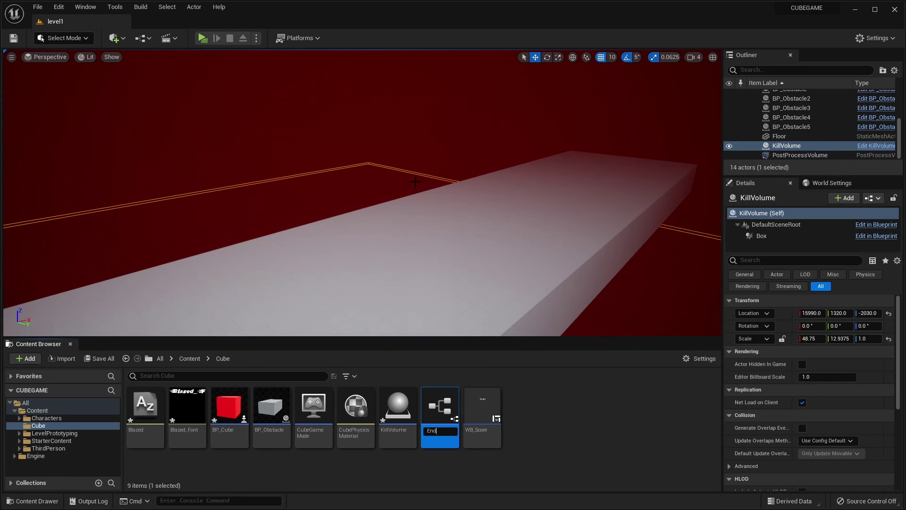
{"action": "type", "text": "EndLevelVolume"}
{"action": "key", "text": "Return"}
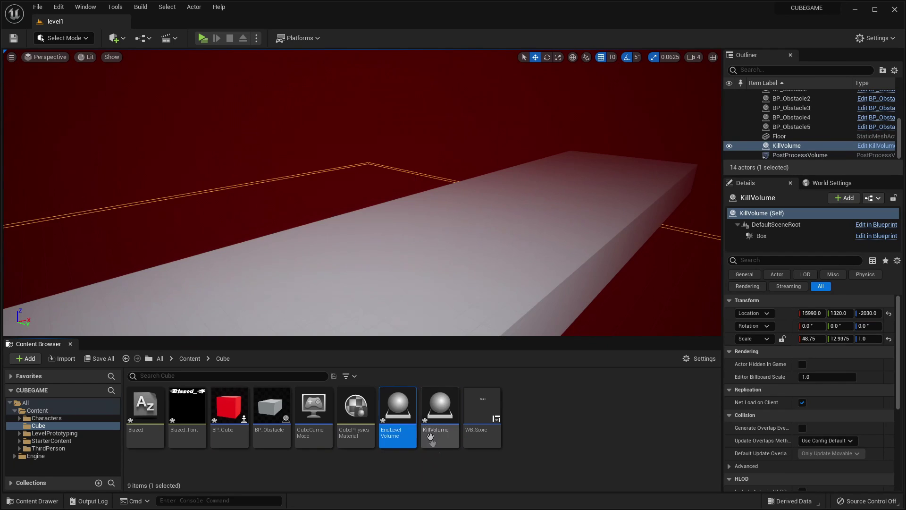
Open the EndLevelVolume blueprint, add a Box Collision component and scale it into a long box along X
{"action": "double_click", "coordinate": [440, 406]}
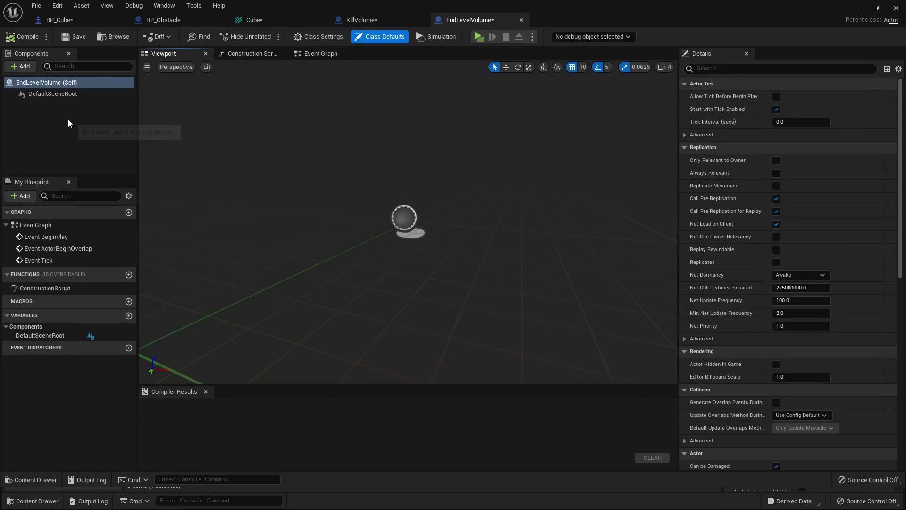
{"action": "left_click", "coordinate": [20, 66]}
{"action": "type", "text": "box"}
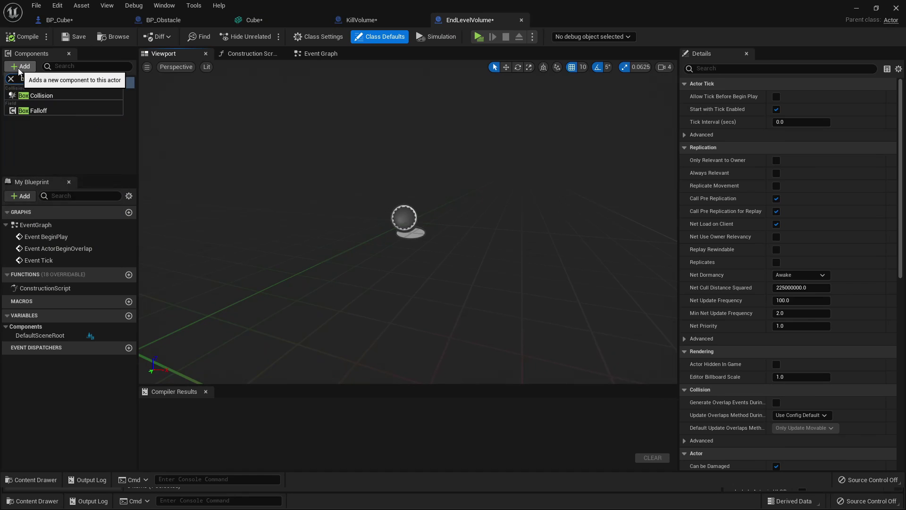
{"action": "left_click", "coordinate": [86, 99]}
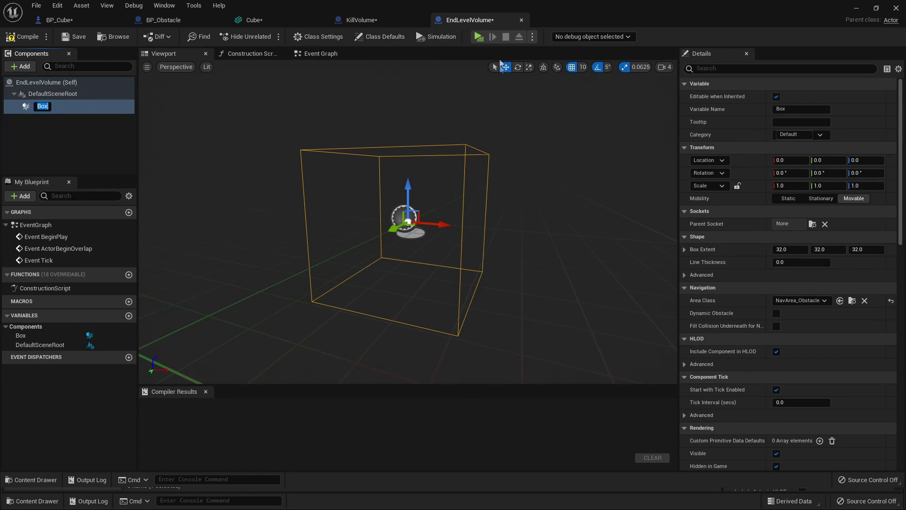
{"action": "left_click", "coordinate": [529, 67]}
{"action": "left_click_drag", "start_coordinate": [409, 215], "coordinate": [394, 151]}
Add an On Component Begin Overlap event for the Box and cast its Other Actor to BP_Cube
{"action": "scroll", "coordinate": [772, 191], "scroll_direction": "down", "scroll_amount": 10}
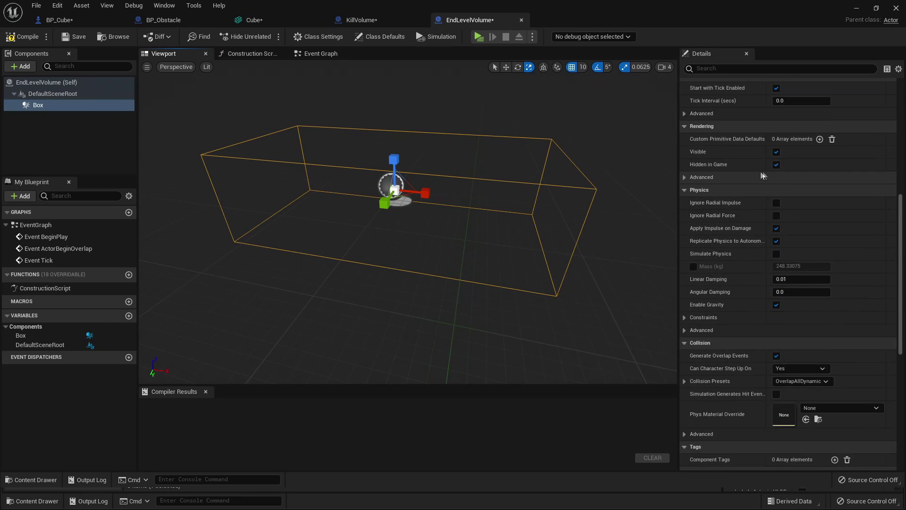
{"action": "left_click", "coordinate": [815, 261]}
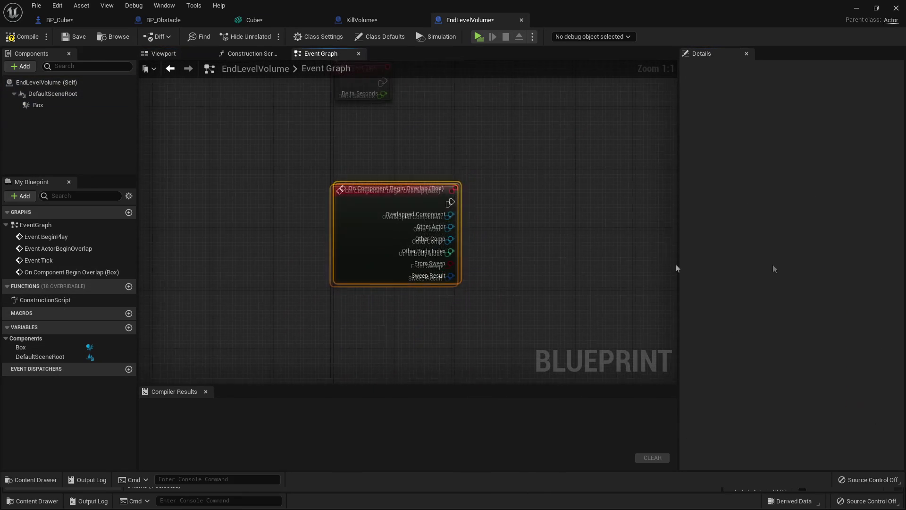
{"action": "right_click_drag", "start_coordinate": [439, 255], "coordinate": [391, 256]}
{"action": "left_click_drag", "start_coordinate": [344, 236], "coordinate": [440, 232]}
{"action": "type", "text": "cast t"}
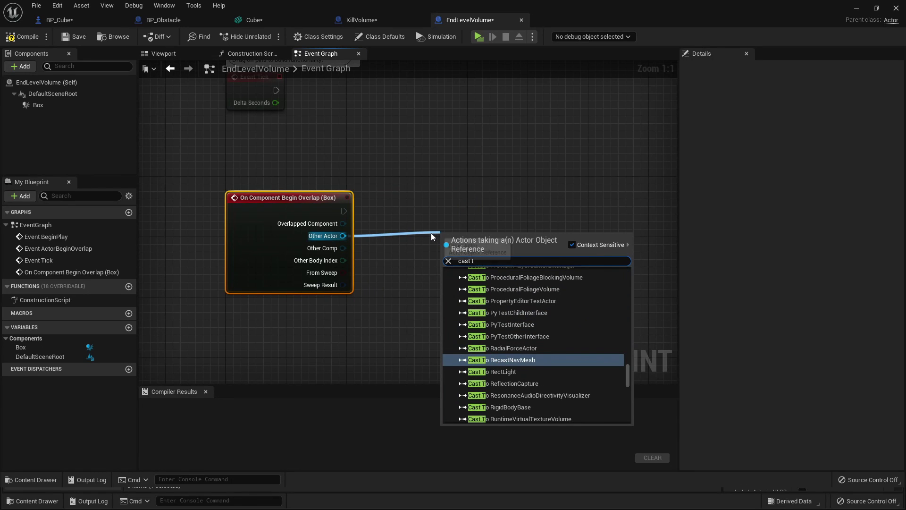
{"action": "type", "text": "o bp"}
{"action": "left_click", "coordinate": [527, 291]}
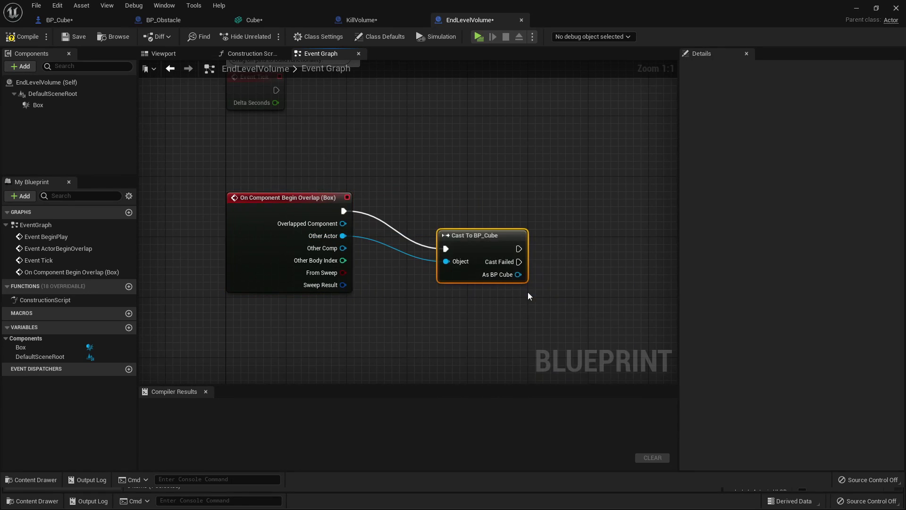
Add a Delay node executed by the successful output of the Cast To BP_Cube node
{"action": "right_click_drag", "start_coordinate": [517, 246], "coordinate": [340, 231]}
{"action": "left_click_drag", "start_coordinate": [341, 235], "coordinate": [483, 223]}
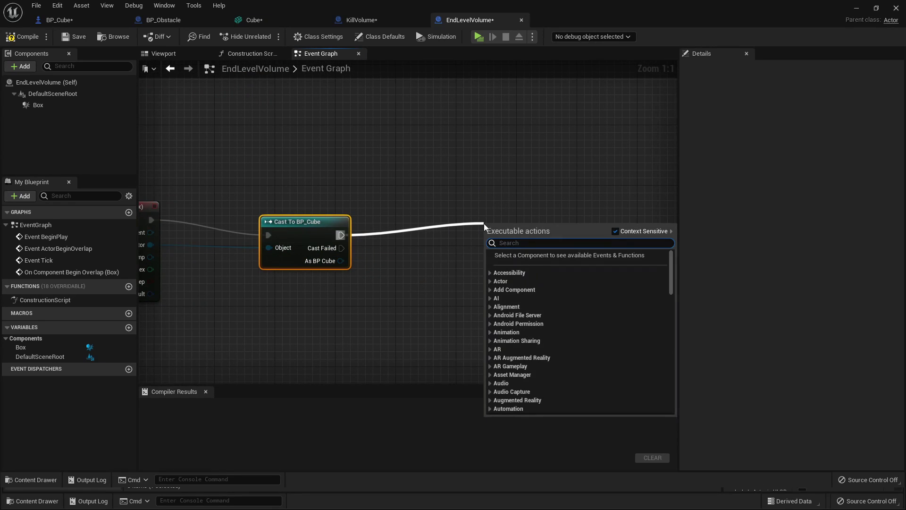
{"action": "type", "text": "delay"}
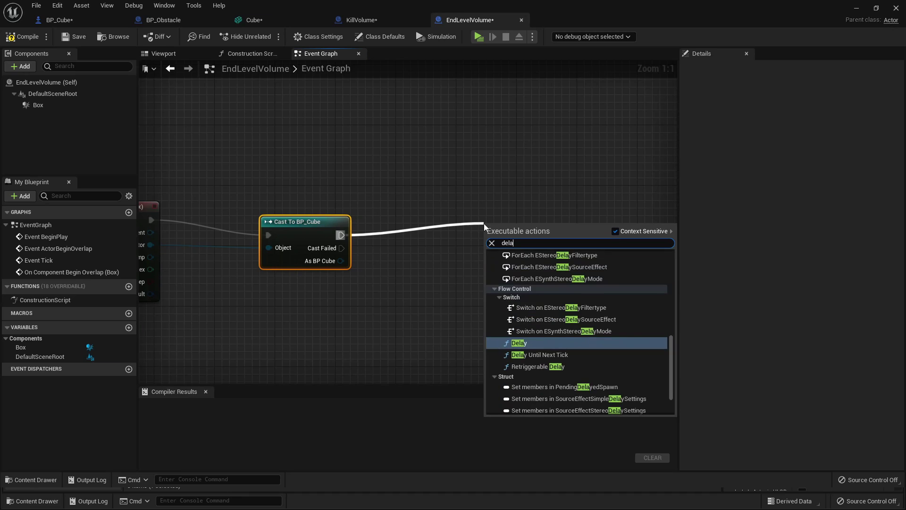
{"action": "key", "text": "Return"}
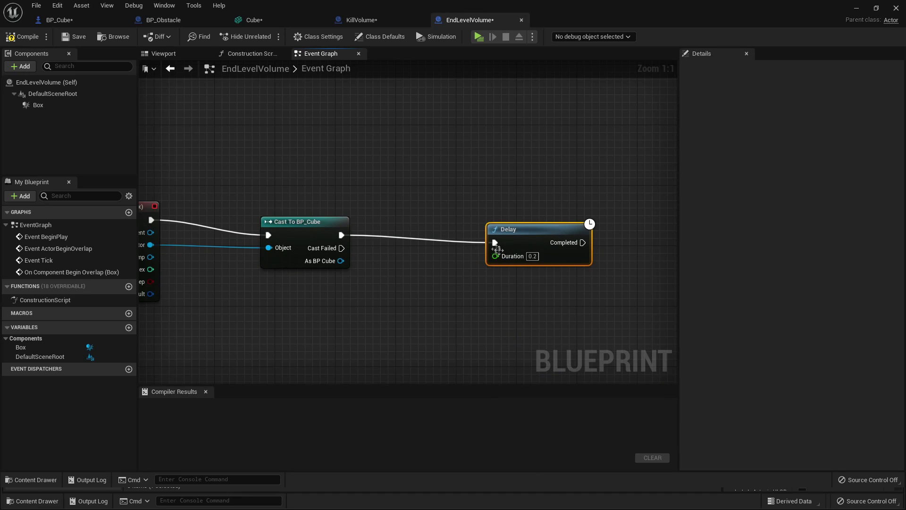
Promote the Delay's Duration to an instance-editable variable named openleveldelay, compile, and give it a default value of 1.0
{"action": "right_click", "coordinate": [513, 257]}
{"action": "left_click", "coordinate": [555, 273]}
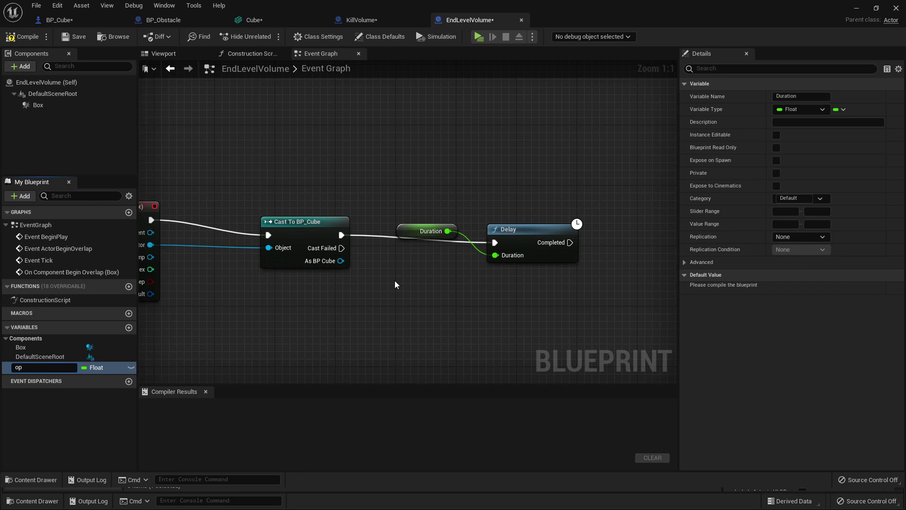
{"action": "type", "text": "openleveldelay"}
{"action": "key", "text": "Return"}
{"action": "right_click", "coordinate": [395, 281]}
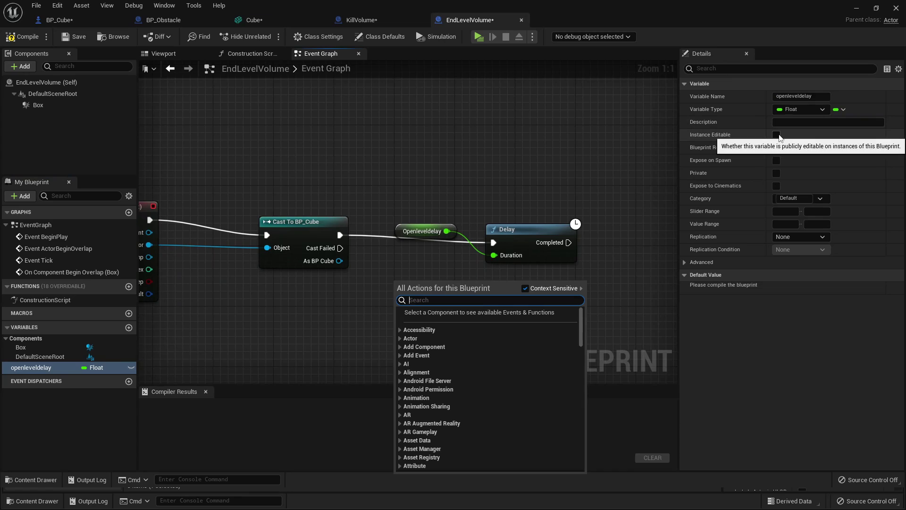
{"action": "left_click", "coordinate": [776, 135]}
{"action": "left_click", "coordinate": [22, 36]}
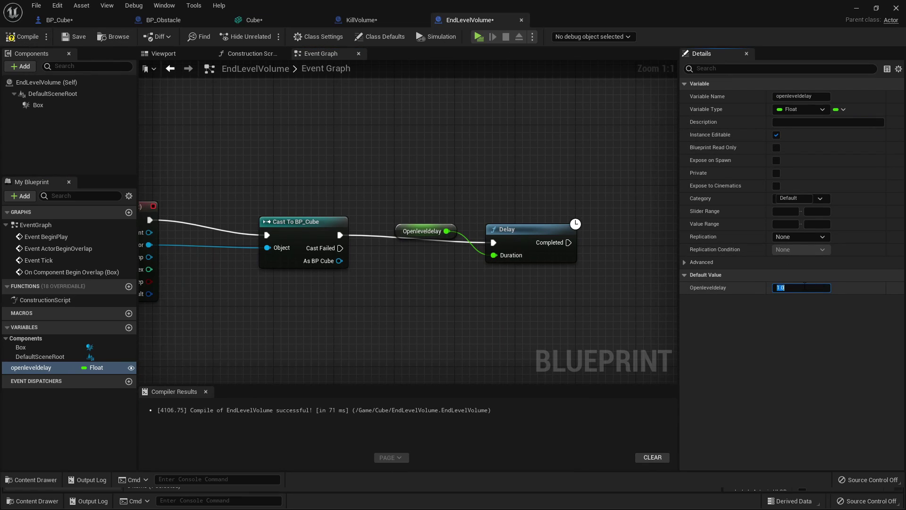
Add an Open Level (by Name) node executed by the Delay's Completed output
{"action": "right_click_drag", "start_coordinate": [593, 136], "coordinate": [463, 146]}
{"action": "left_click_drag", "start_coordinate": [439, 254], "coordinate": [607, 226]}
{"action": "type", "text": "open"}
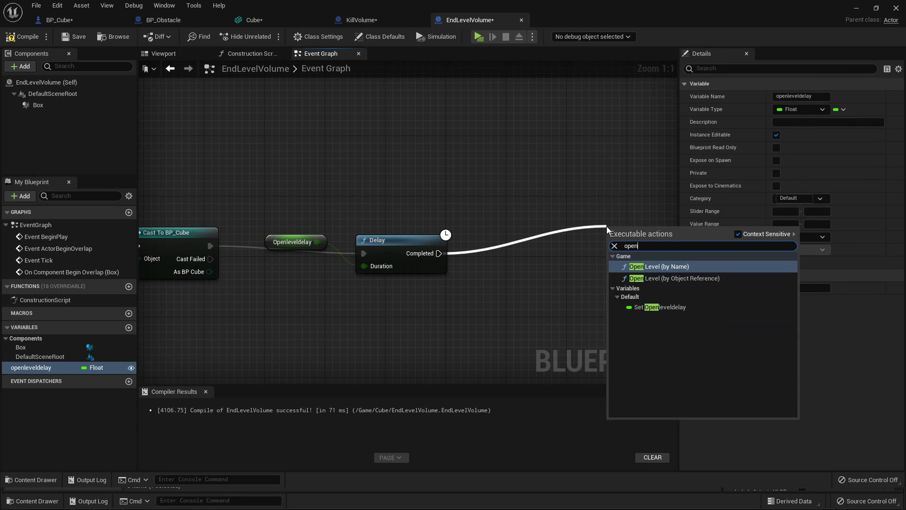
{"action": "key", "text": "Return"}
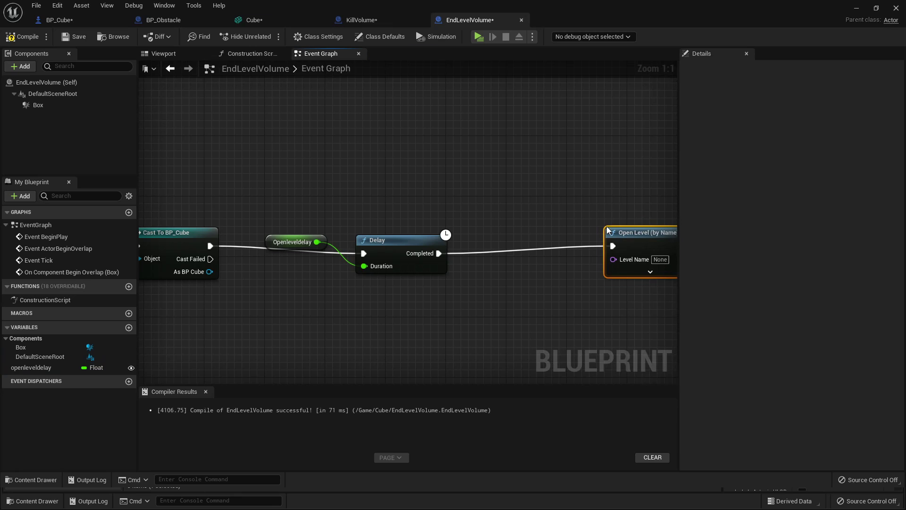
Promote the Open Level node's Level Name input to an instance-editable variable and compile the blueprint
{"action": "right_click_drag", "start_coordinate": [533, 185], "coordinate": [370, 170]}
{"action": "right_click", "coordinate": [471, 248]}
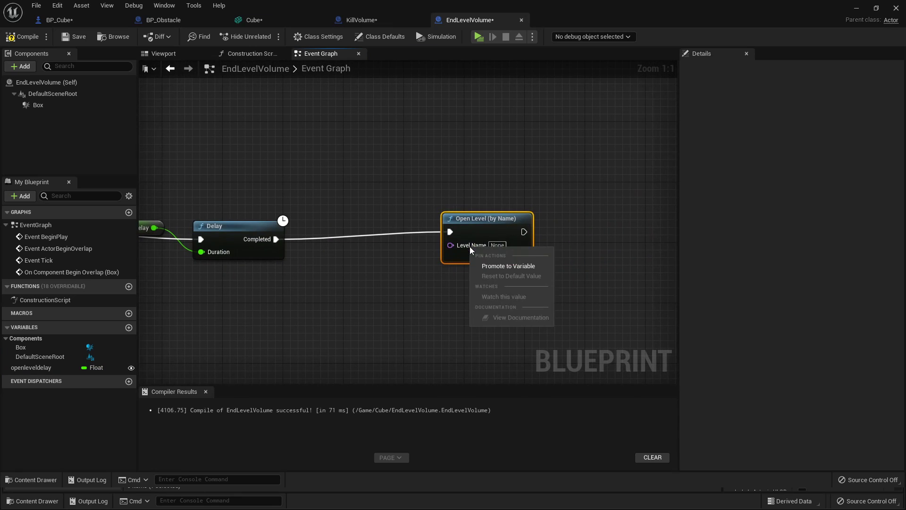
{"action": "left_click", "coordinate": [504, 266]}
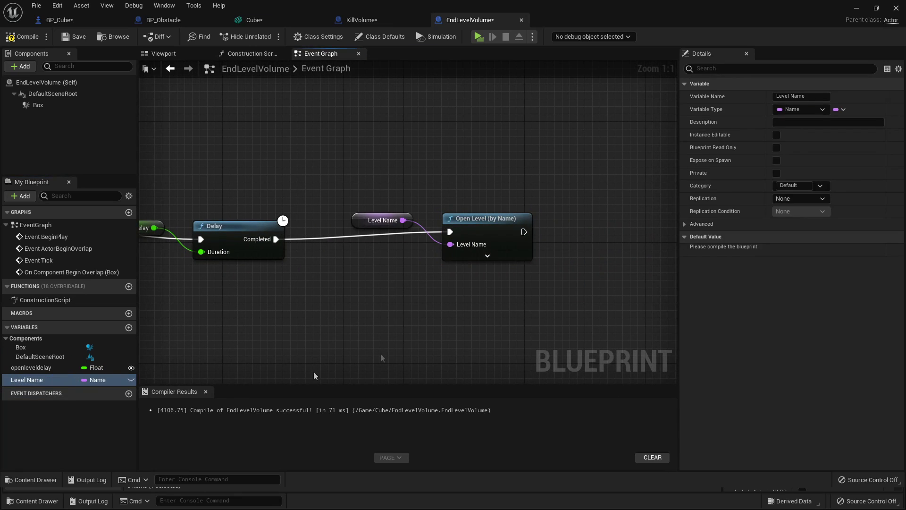
{"action": "left_click", "coordinate": [777, 135]}
{"action": "left_click", "coordinate": [11, 41]}
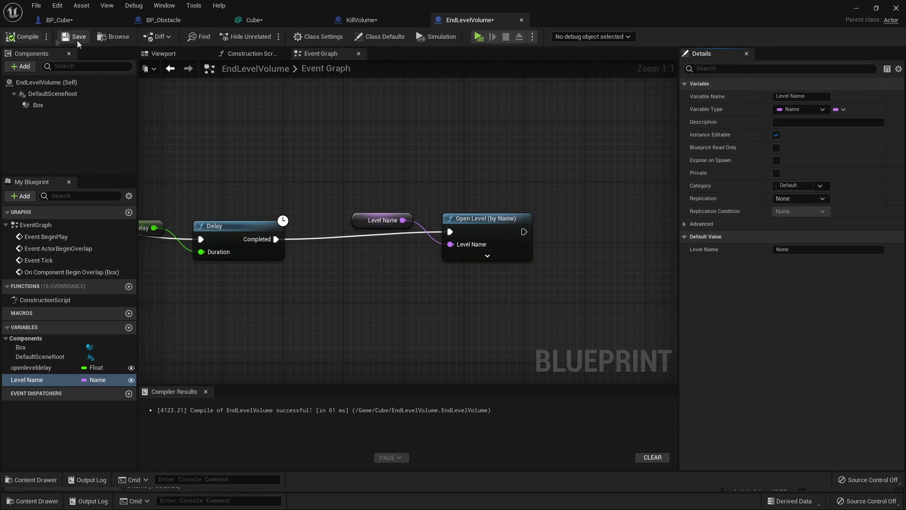
Return to the level editor, place an EndLevelVolume on the track and rotate it about -90° around Z
{"action": "left_click", "coordinate": [856, 9]}
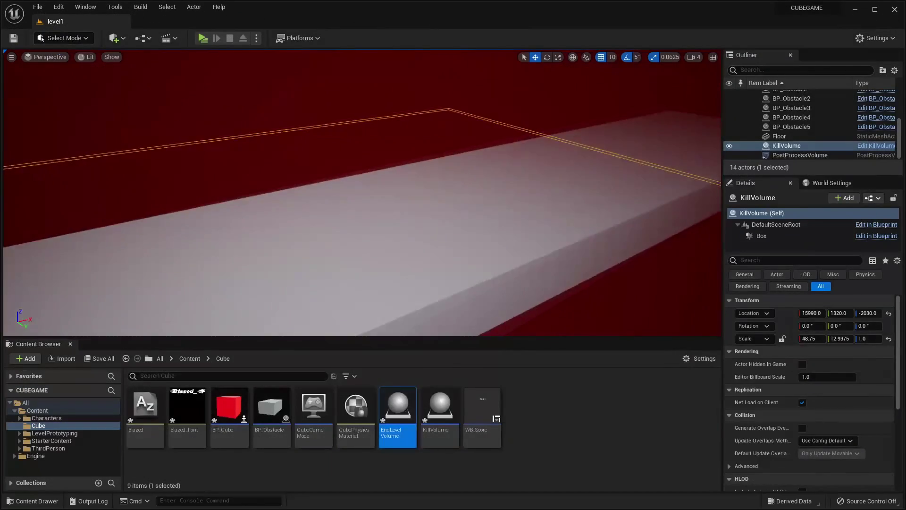
{"action": "left_click_drag", "start_coordinate": [397, 411], "coordinate": [397, 274]}
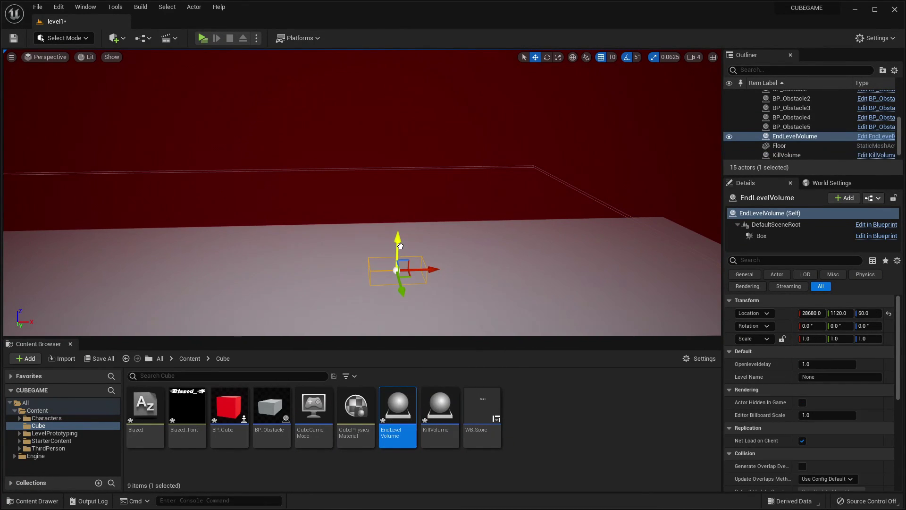
{"action": "left_click", "coordinate": [547, 57]}
{"action": "left_click_drag", "start_coordinate": [378, 284], "coordinate": [411, 283]}
{"action": "left_click_drag", "start_coordinate": [442, 83], "coordinate": [442, 82]}
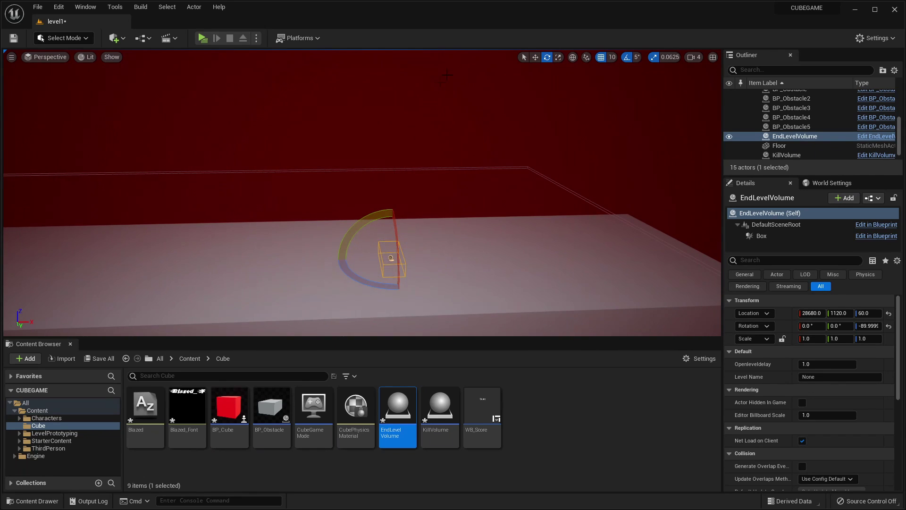
Scale the EndLevelVolume across the track to 5.625 in X and 4.75 in Z
{"action": "left_click", "coordinate": [558, 57]}
{"action": "right_click_drag", "start_coordinate": [558, 85], "coordinate": [456, 111]}
{"action": "left_click_drag", "start_coordinate": [371, 142], "coordinate": [336, 137]}
{"action": "left_click_drag", "start_coordinate": [399, 117], "coordinate": [399, 88]}
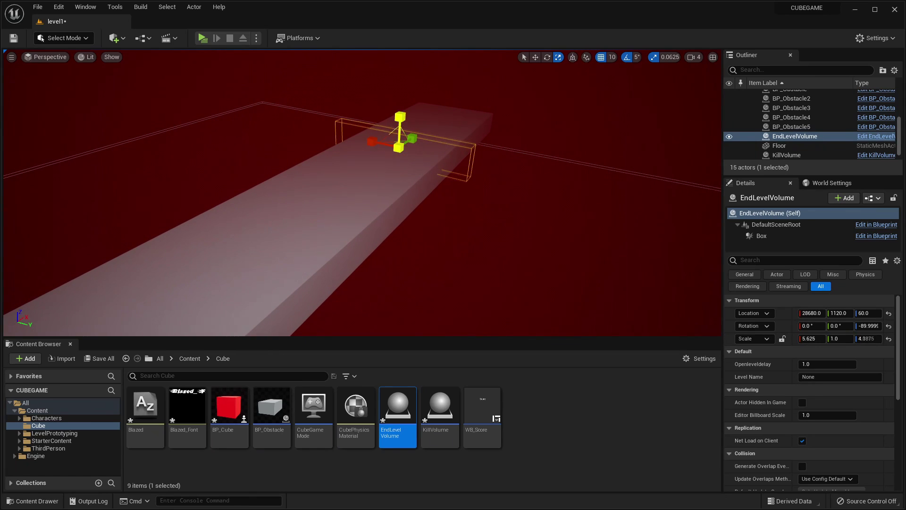
Move the EndLevelVolume along the track to X 20540 just past an obstacle and raise it to Z 220
{"action": "left_click", "coordinate": [535, 57]}
{"action": "right_click_drag", "start_coordinate": [528, 95], "coordinate": [472, 103]}
{"action": "left_click_drag", "start_coordinate": [715, 222], "coordinate": [291, 227]}
{"action": "right_click_drag", "start_coordinate": [291, 226], "coordinate": [282, 221]}
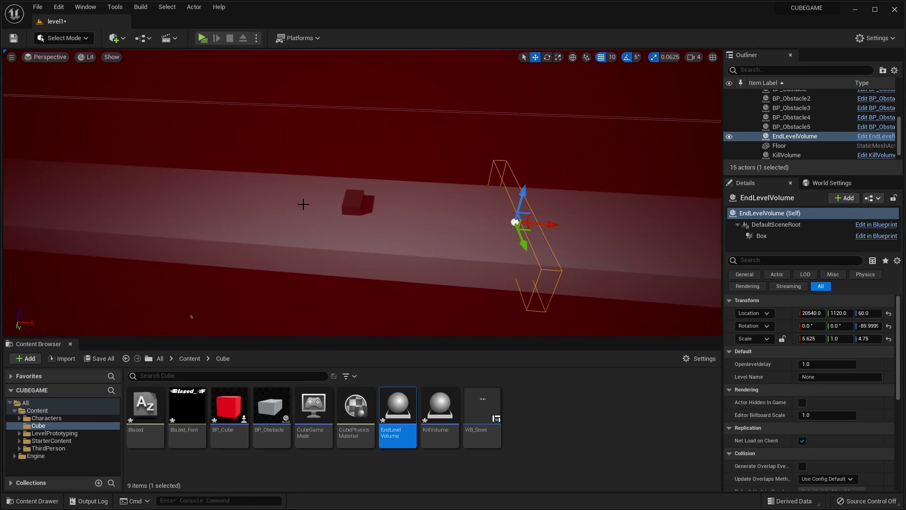
{"action": "left_click_drag", "start_coordinate": [524, 194], "coordinate": [516, 183]}
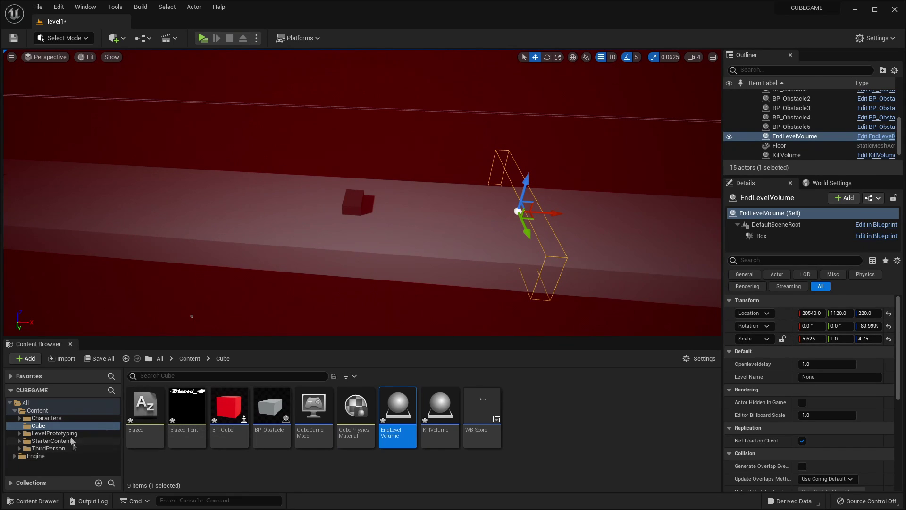
Duplicate the level1 map inside the ThirdPerson Maps folder
{"action": "left_click", "coordinate": [66, 448]}
{"action": "left_click", "coordinate": [188, 415]}
{"action": "double_click", "coordinate": [188, 414]}
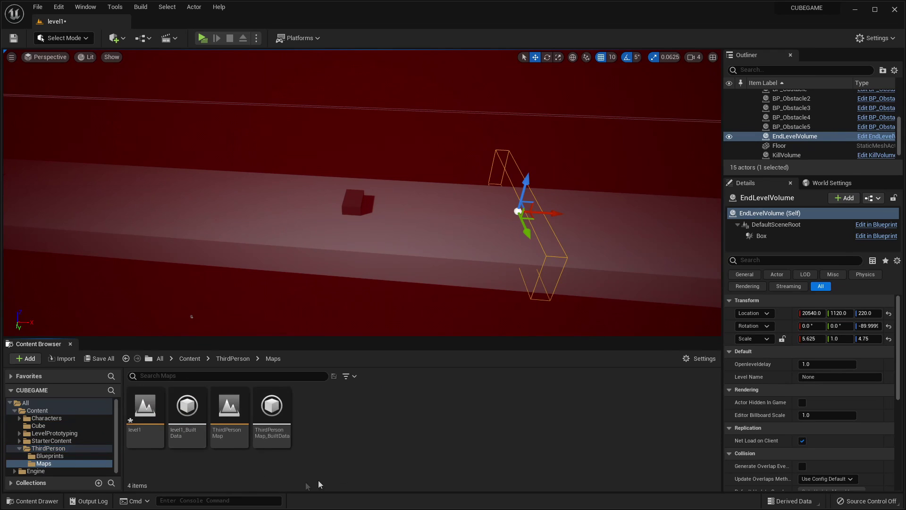
{"action": "left_click", "coordinate": [145, 411]}
{"action": "left_click", "coordinate": [358, 413]}
{"action": "key", "text": "ctrl+v"}
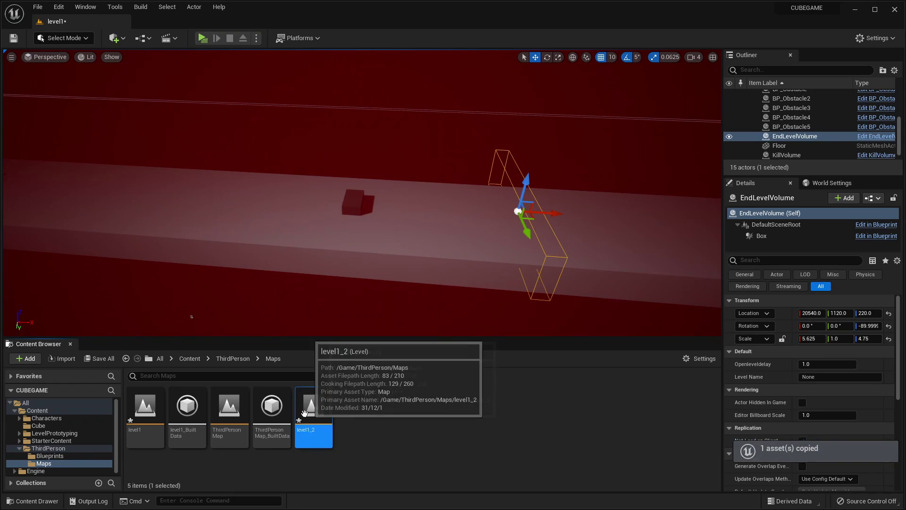
Rename the duplicated map level2, save the pending changes and open level2
{"action": "right_click", "coordinate": [308, 410]}
{"action": "left_click", "coordinate": [336, 211]}
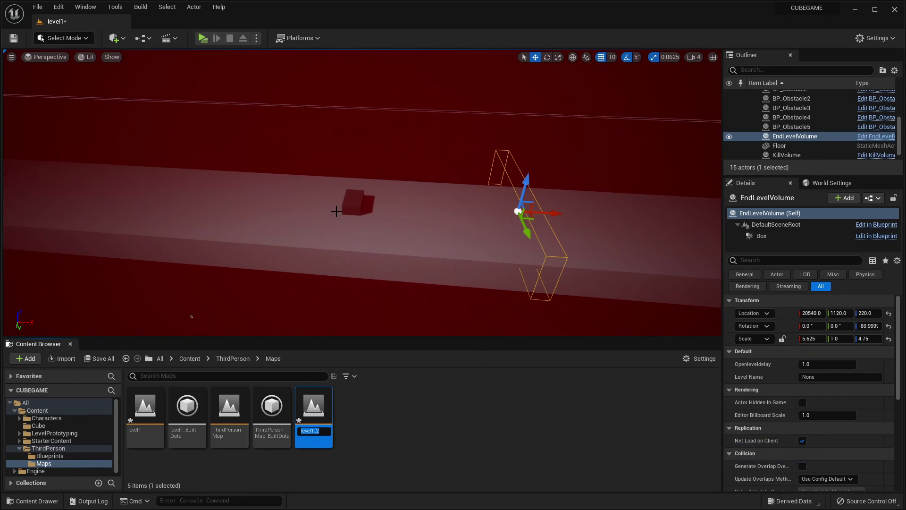
{"action": "type", "text": "level2"}
{"action": "key", "text": "Return"}
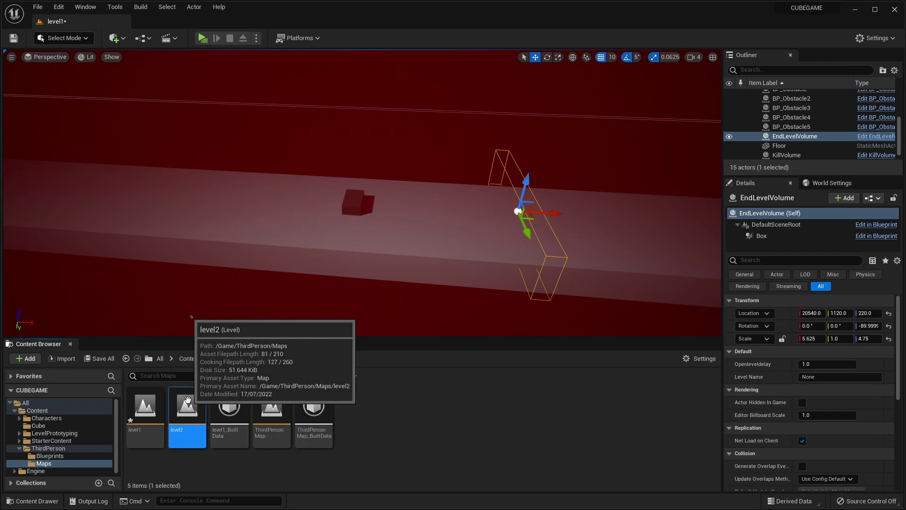
{"action": "key", "text": "ctrl+shift+s"}
{"action": "left_click", "coordinate": [484, 357]}
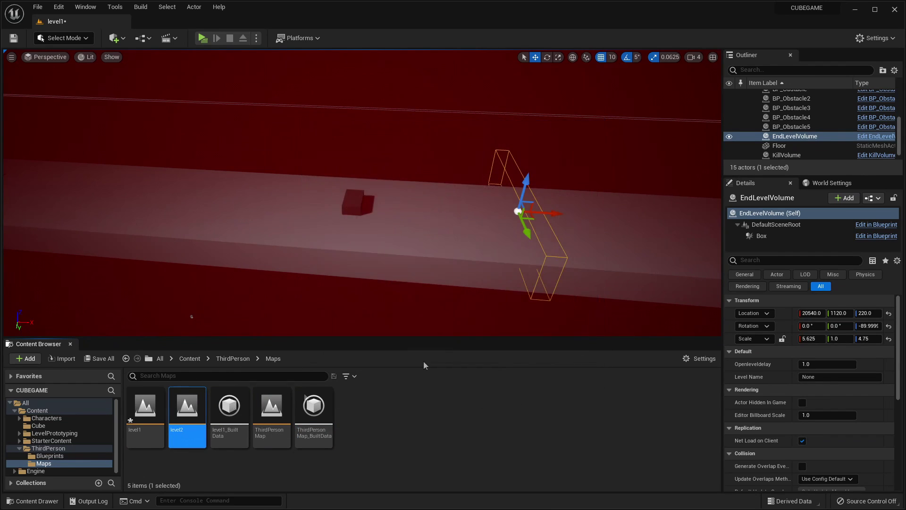
Delete BP_Obstacle and BP_Obstacle2 from level2, then save the map and reopen level1
{"action": "right_click_drag", "start_coordinate": [392, 247], "coordinate": [369, 268]}
{"action": "left_click", "coordinate": [352, 247]}
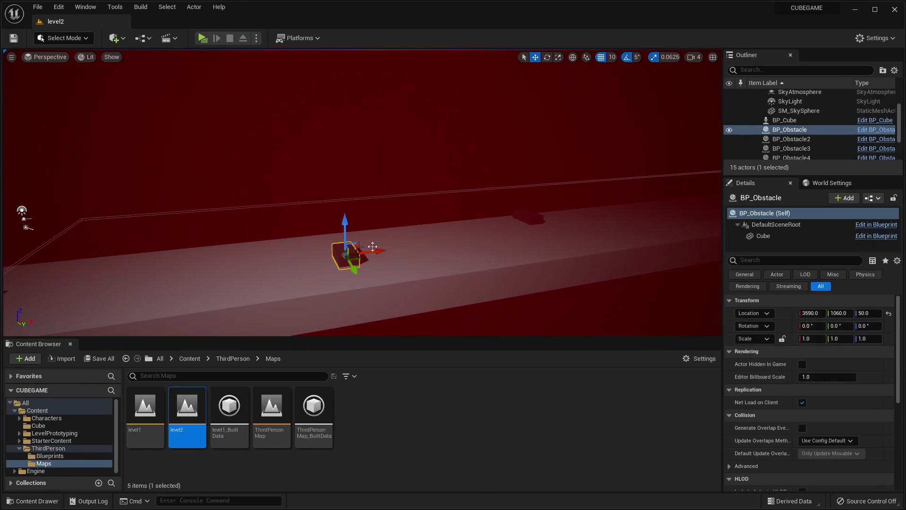
{"action": "key", "text": "Delete"}
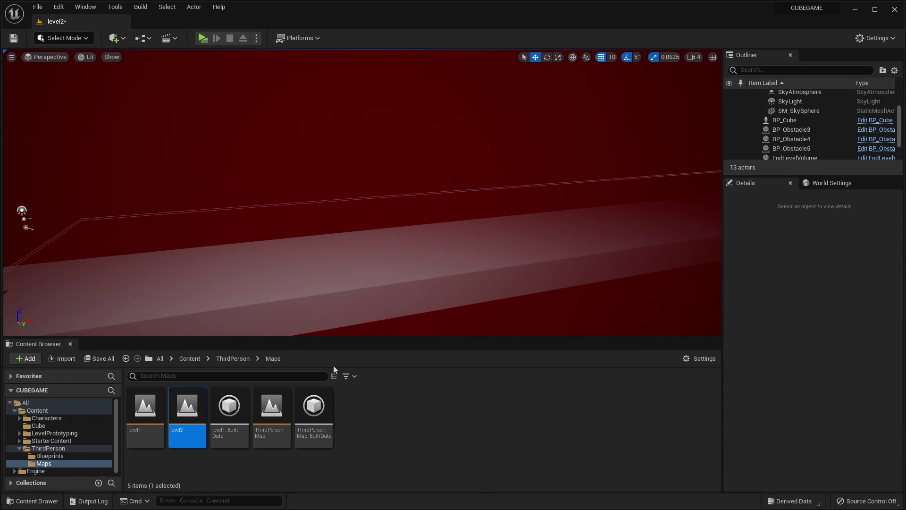
{"action": "double_click", "coordinate": [145, 408]}
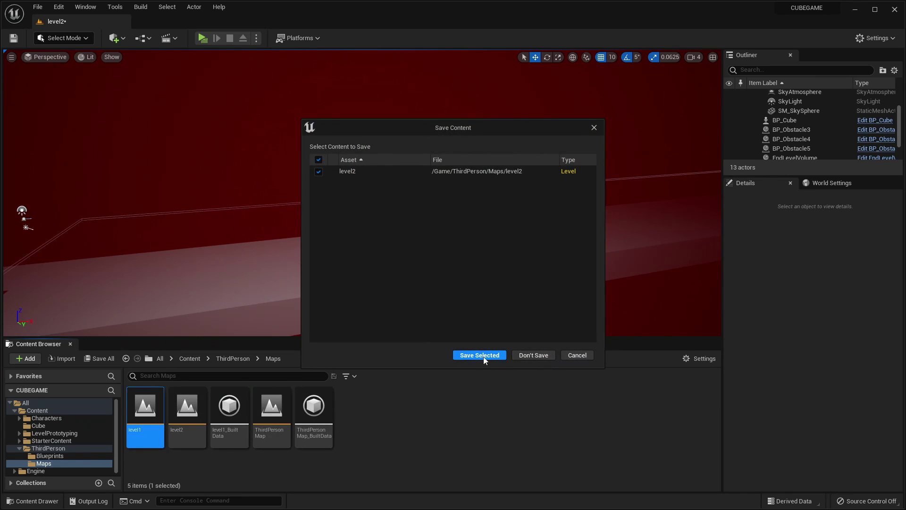
{"action": "left_click", "coordinate": [479, 355]}
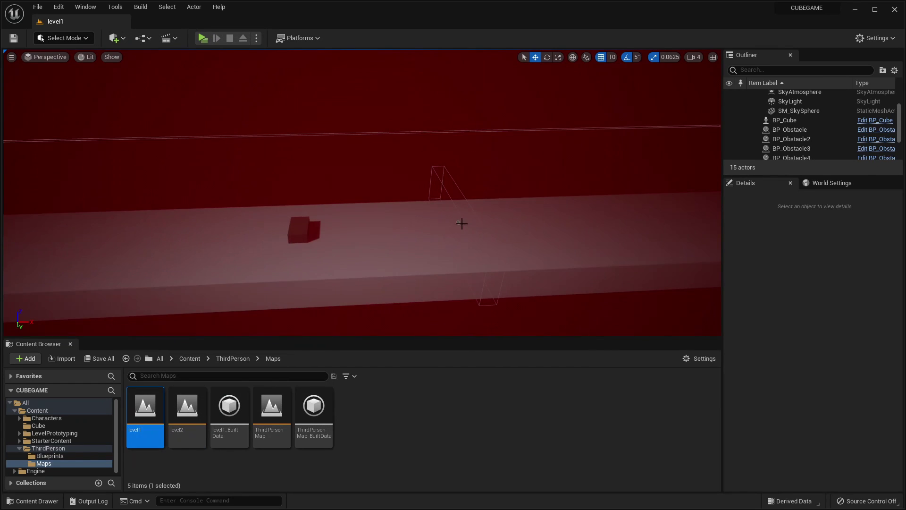
Set the Level Name of the EndLevelVolume in level1 to level2
{"action": "left_click", "coordinate": [459, 221]}
{"action": "left_click", "coordinate": [830, 376]}
{"action": "type", "text": "level"}
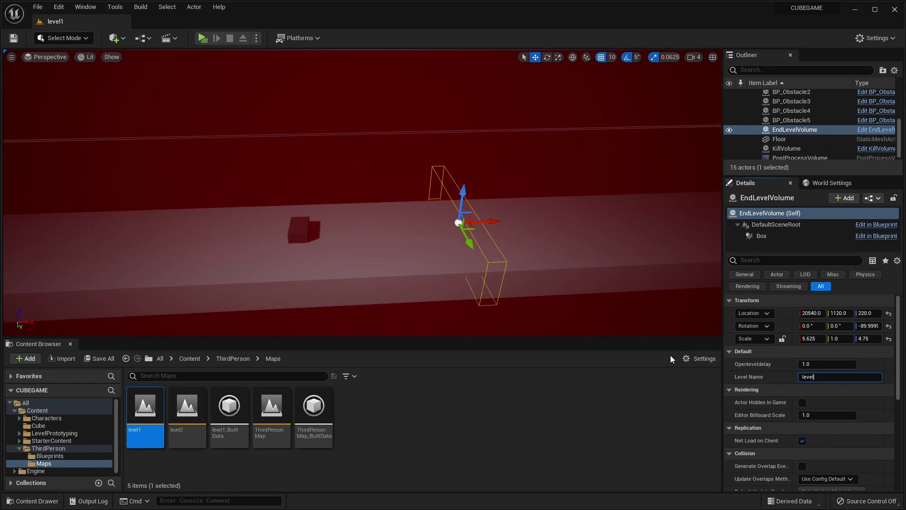
{"action": "type", "text": "2"}
Play level1, steering the cube around the obstacles into the EndLevelVolume to test the level change, and stop the preview
{"action": "left_click", "coordinate": [202, 38]}
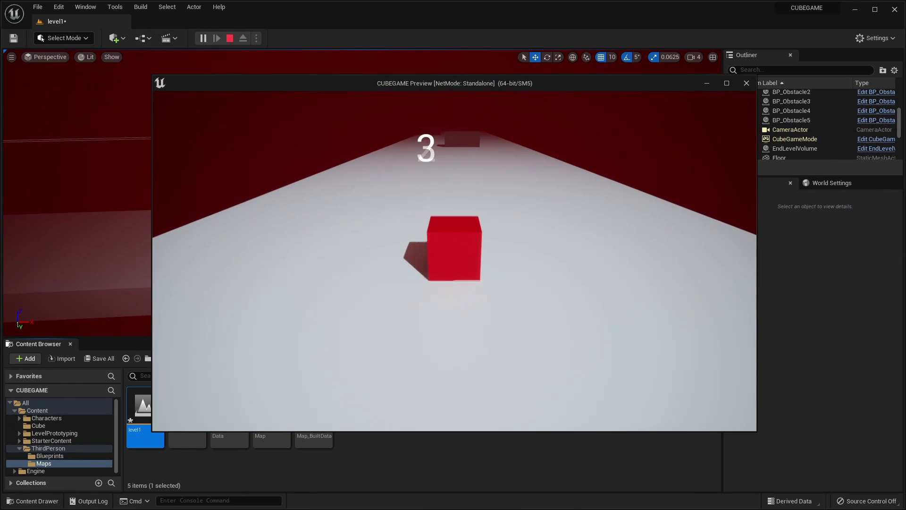
{"action": "key", "text": "d"}
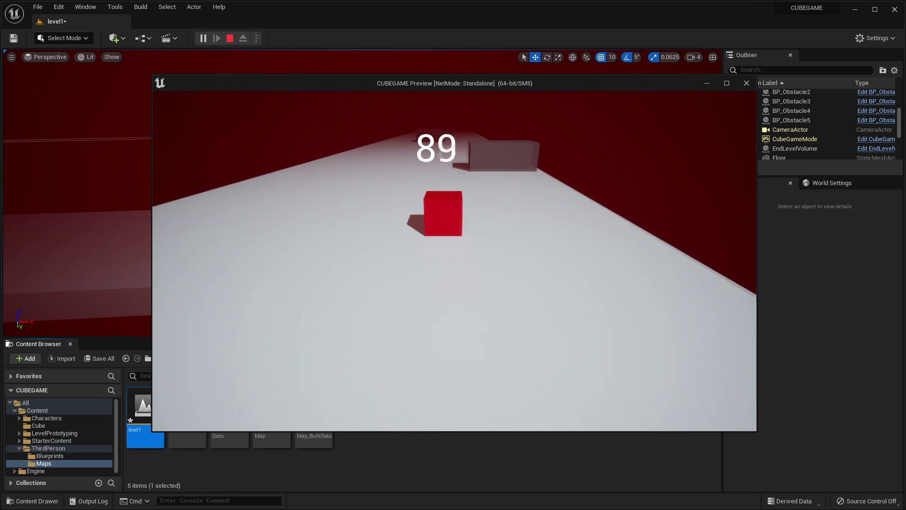
{"action": "key", "text": "a"}
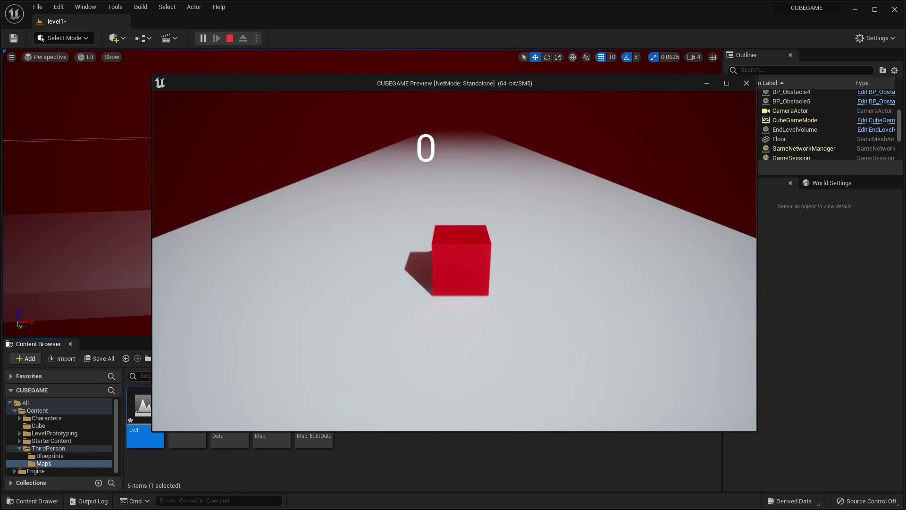
{"action": "key", "text": "d"}
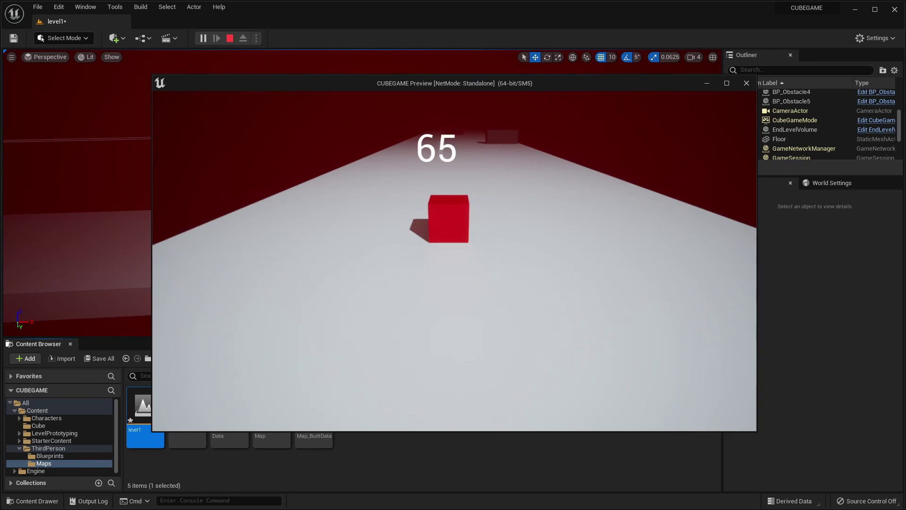
{"action": "key", "text": "Escape"}
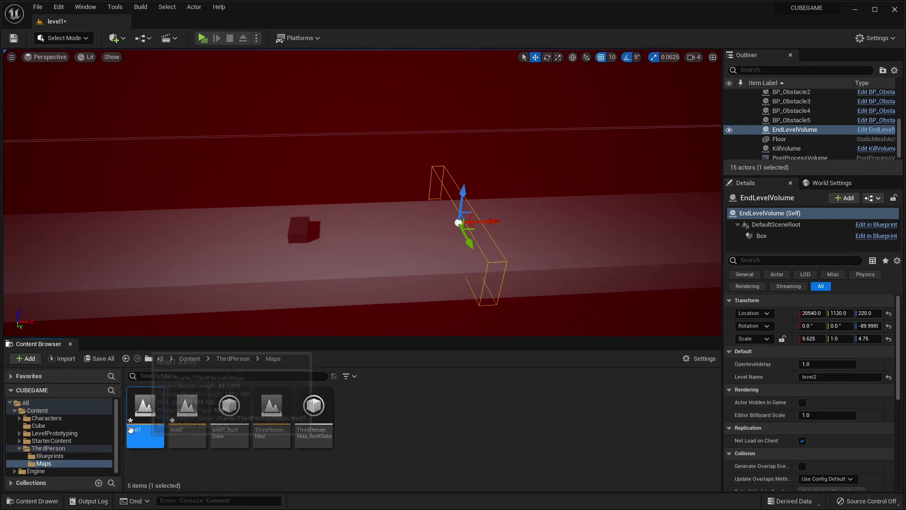
Create a User Widget blueprint named WB_Levelwinscreen in the Cube folder
{"action": "left_click", "coordinate": [47, 426]}
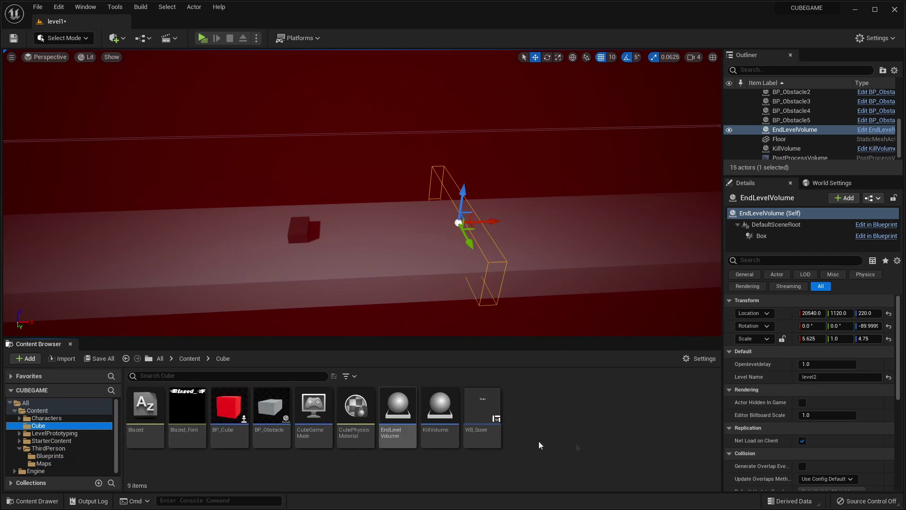
{"action": "right_click", "coordinate": [550, 437]}
{"action": "mouse_move", "coordinate": [559, 432]}
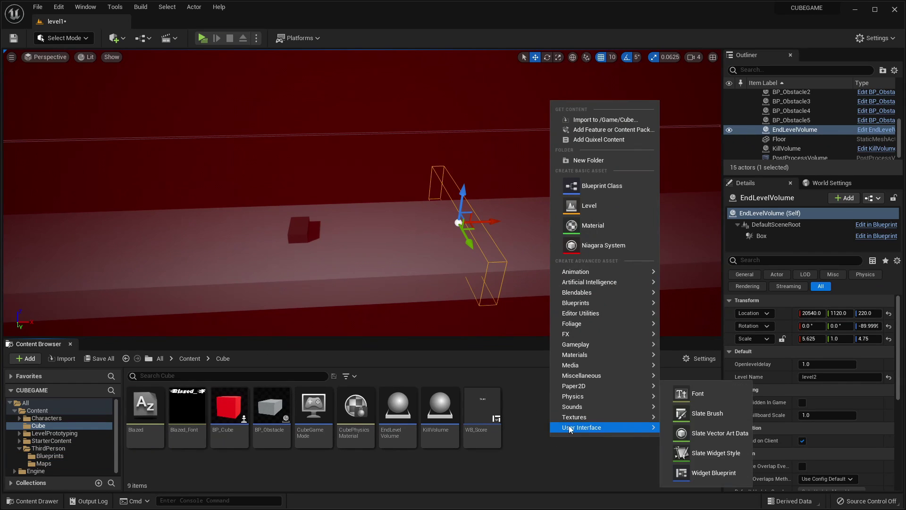
{"action": "left_click", "coordinate": [702, 475]}
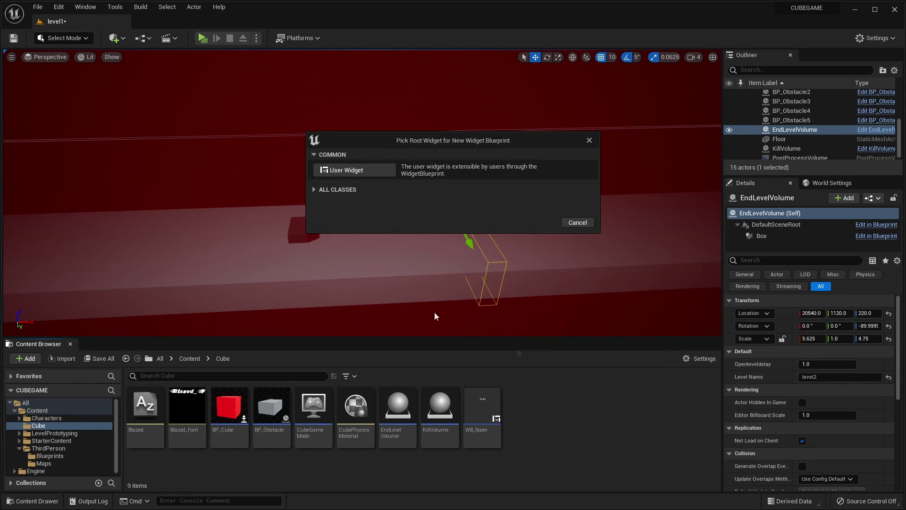
{"action": "left_click", "coordinate": [348, 170]}
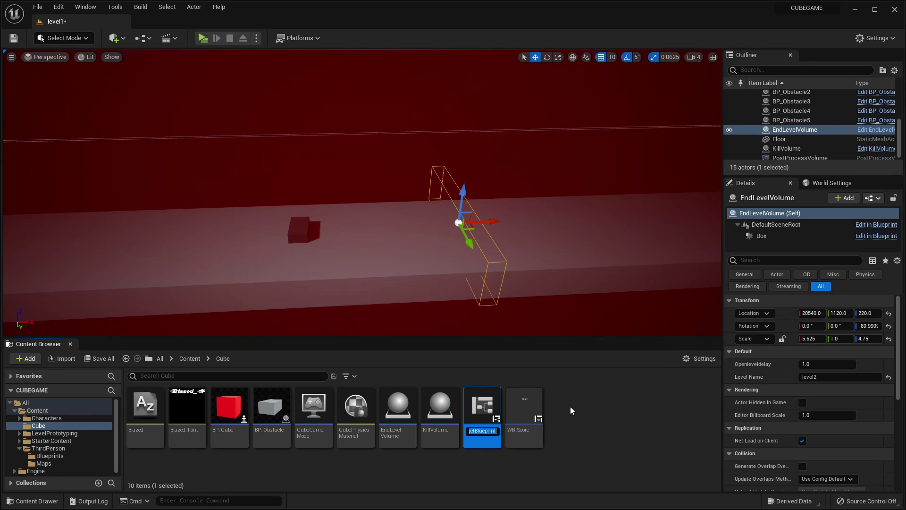
{"action": "type", "text": "WB_Levelwinscreen"}
{"action": "key", "text": "Return"}
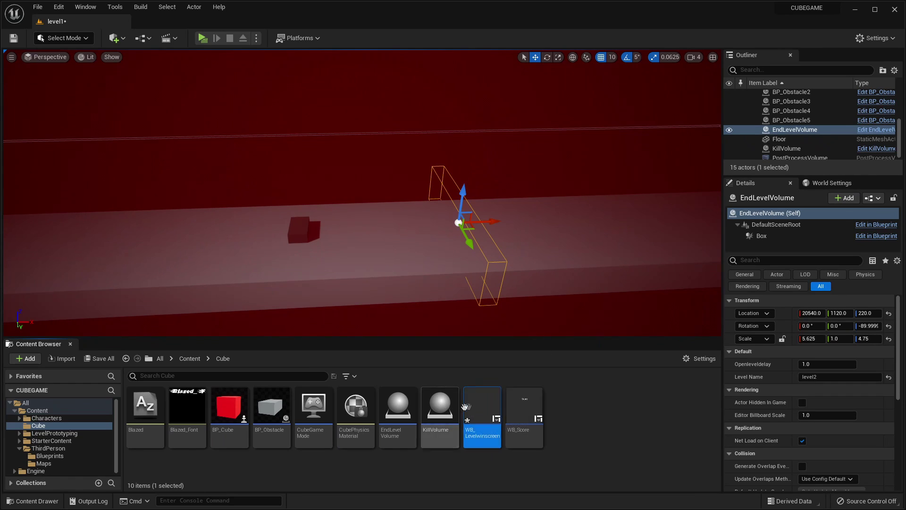
Open WB_Levelwinscreen and add a Canvas Panel as its root widget
{"action": "double_click", "coordinate": [492, 413]}
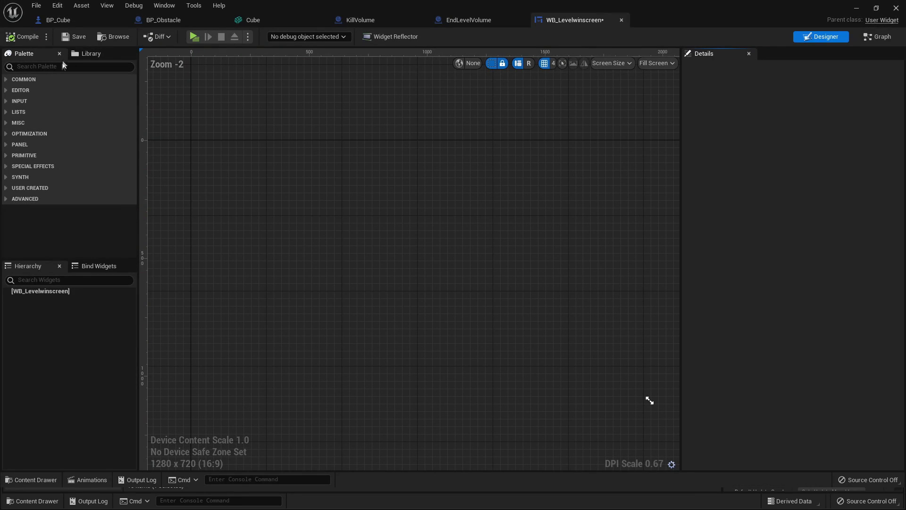
{"action": "type", "text": "can"}
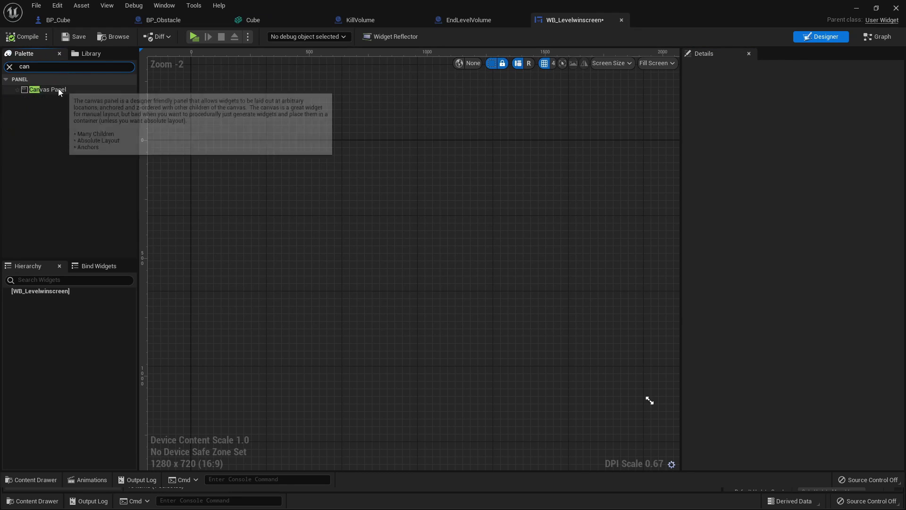
{"action": "left_click_drag", "start_coordinate": [61, 90], "coordinate": [66, 292]}
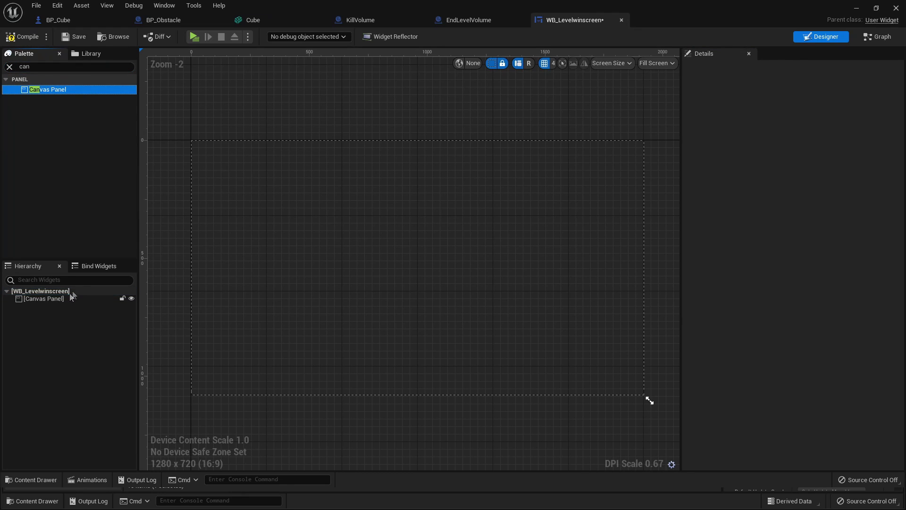
Add an Image widget inside the Canvas Panel
{"action": "left_click", "coordinate": [38, 68]}
{"action": "type", "text": "i"}
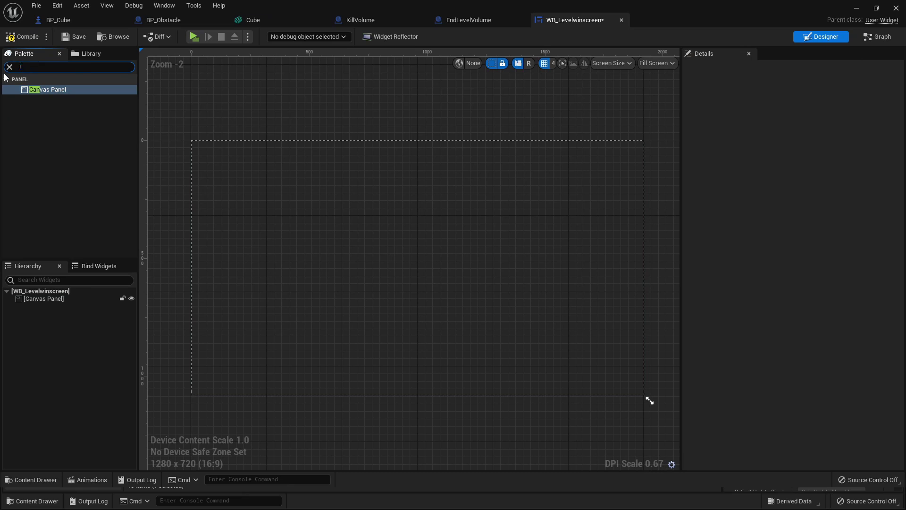
{"action": "type", "text": "ma"}
{"action": "left_click_drag", "start_coordinate": [40, 90], "coordinate": [71, 300]}
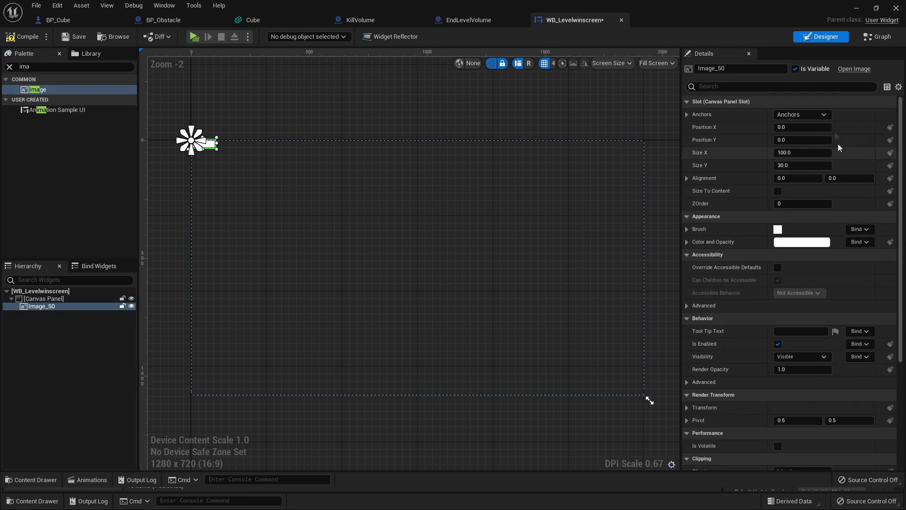
Stretch the image over the whole canvas with full-screen anchors and right and bottom offsets of 0
{"action": "left_click", "coordinate": [816, 116]}
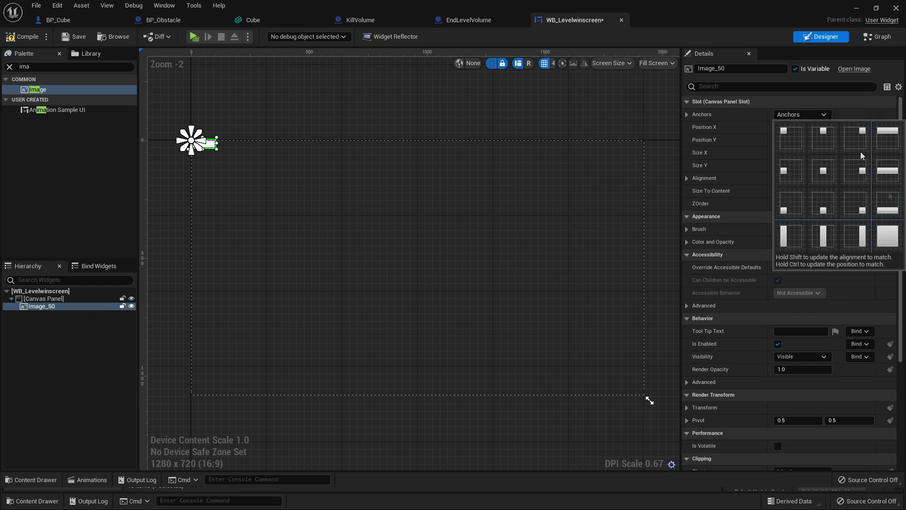
{"action": "left_click", "coordinate": [888, 237]}
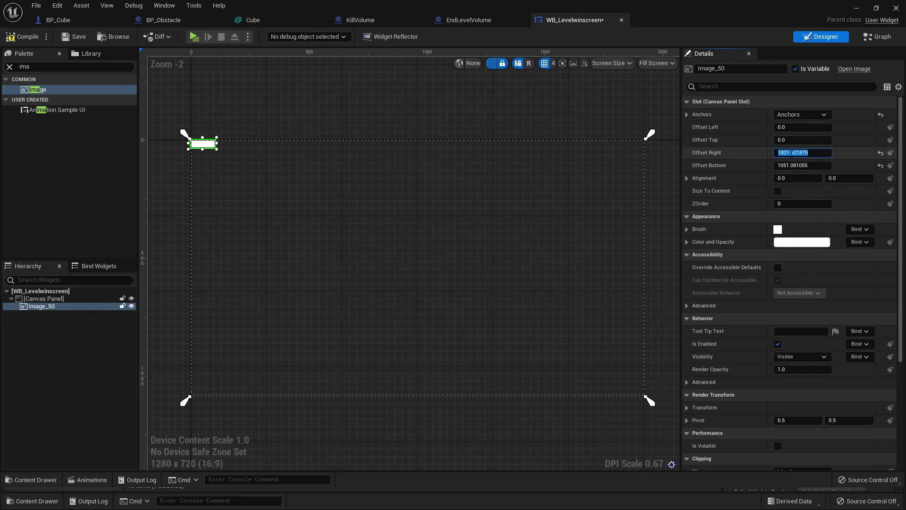
{"action": "key", "text": "Return"}
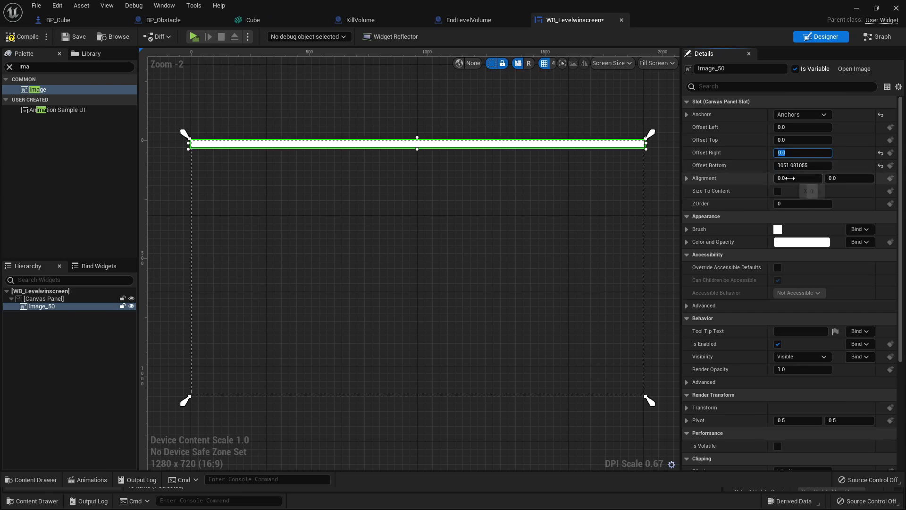
{"action": "left_click", "coordinate": [794, 165]}
{"action": "type", "text": "0"}
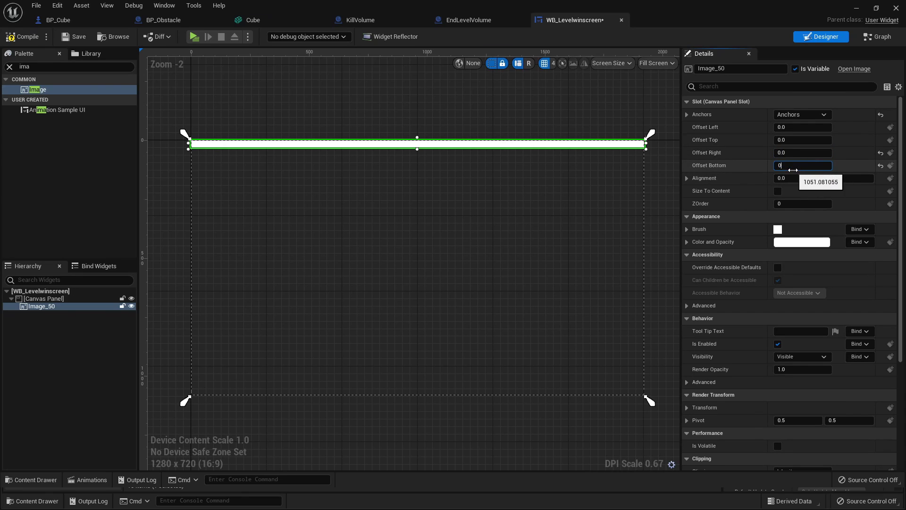
{"action": "key", "text": "Return"}
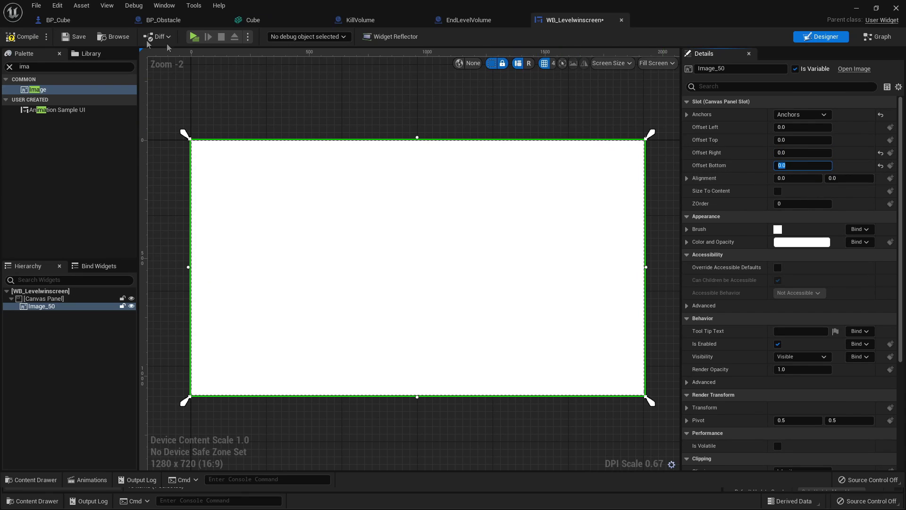
Place a Vertical Box about 448 by 382 near the middle of the canvas and anchor it to the center
{"action": "left_click", "coordinate": [41, 67]}
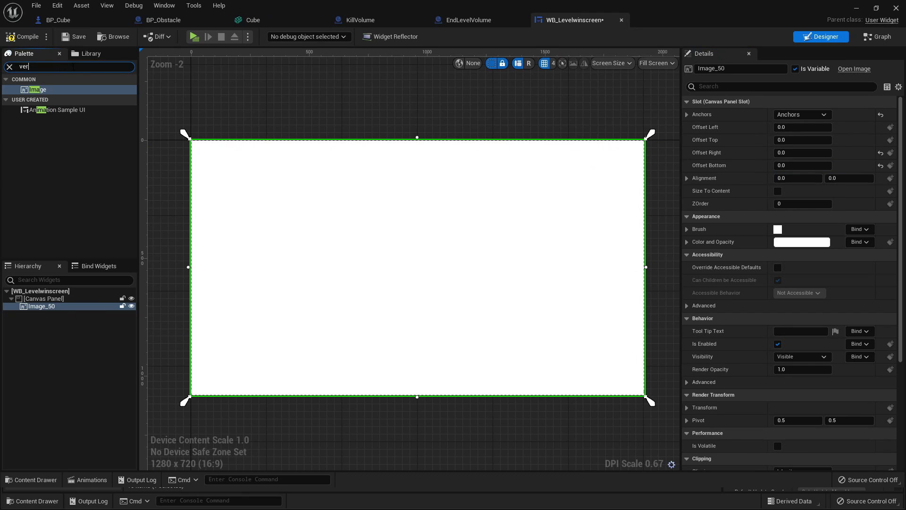
{"action": "type", "text": "ver"}
{"action": "left_click_drag", "start_coordinate": [45, 98], "coordinate": [479, 312]}
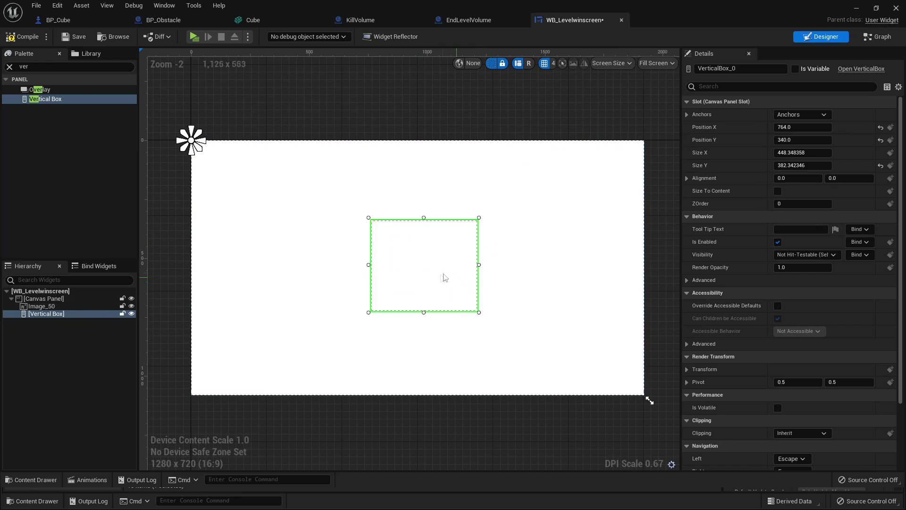
{"action": "left_click", "coordinate": [802, 115]}
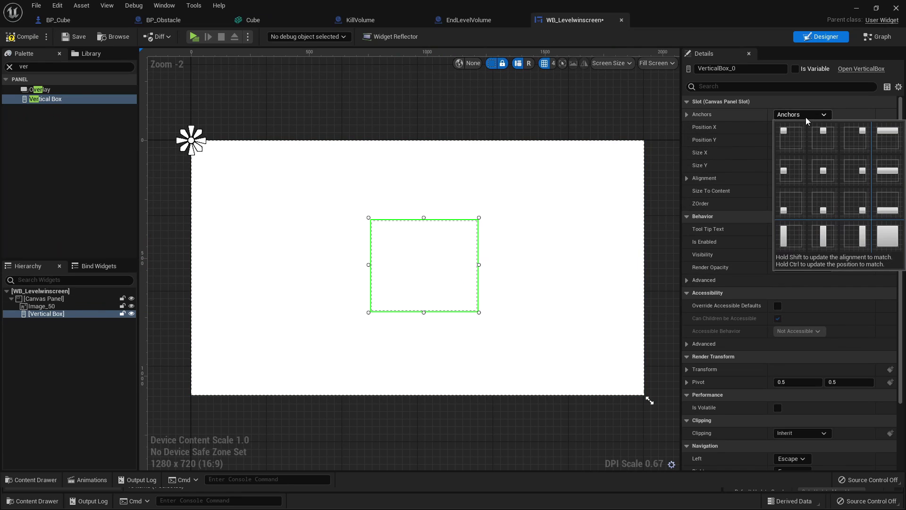
{"action": "left_click", "coordinate": [823, 171]}
Add two Text widgets inside the Vertical Box and select the upper one
{"action": "left_click", "coordinate": [21, 66]}
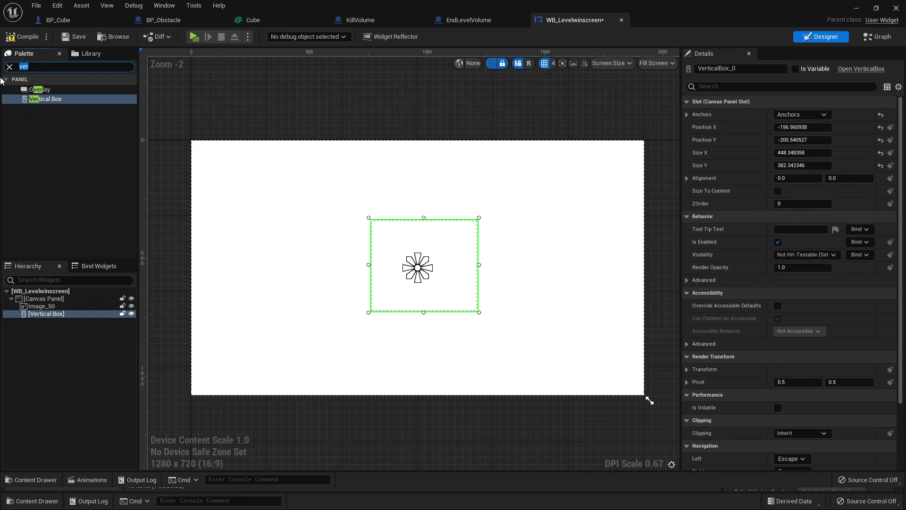
{"action": "type", "text": "tex"}
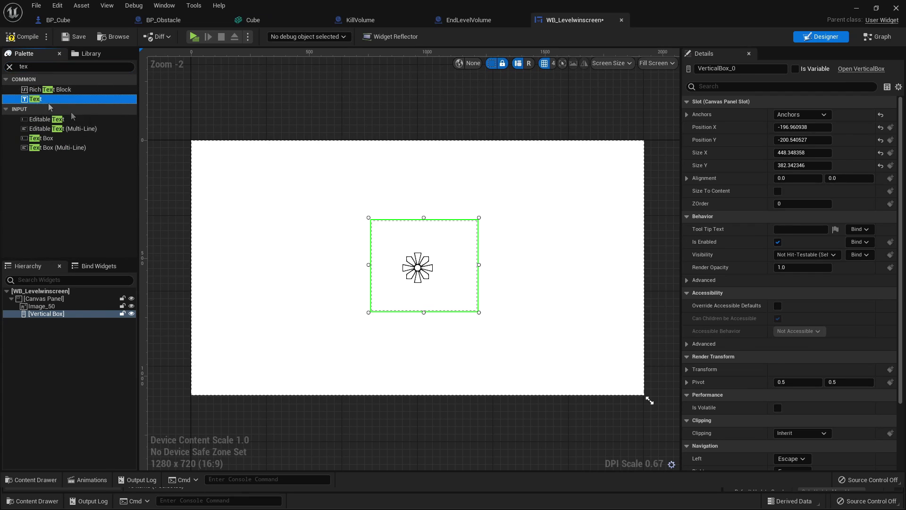
{"action": "left_click_drag", "start_coordinate": [53, 99], "coordinate": [52, 314]}
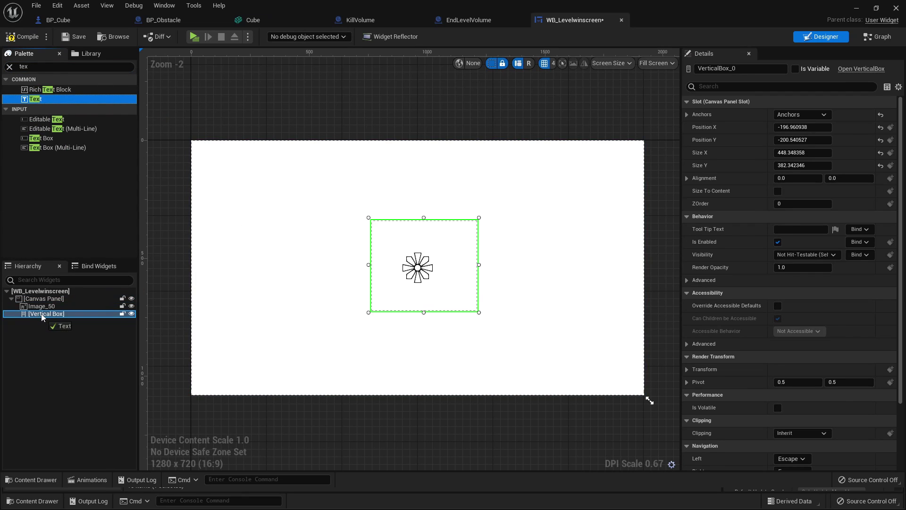
{"action": "left_click_drag", "start_coordinate": [89, 103], "coordinate": [46, 320]}
{"action": "left_click", "coordinate": [70, 321]}
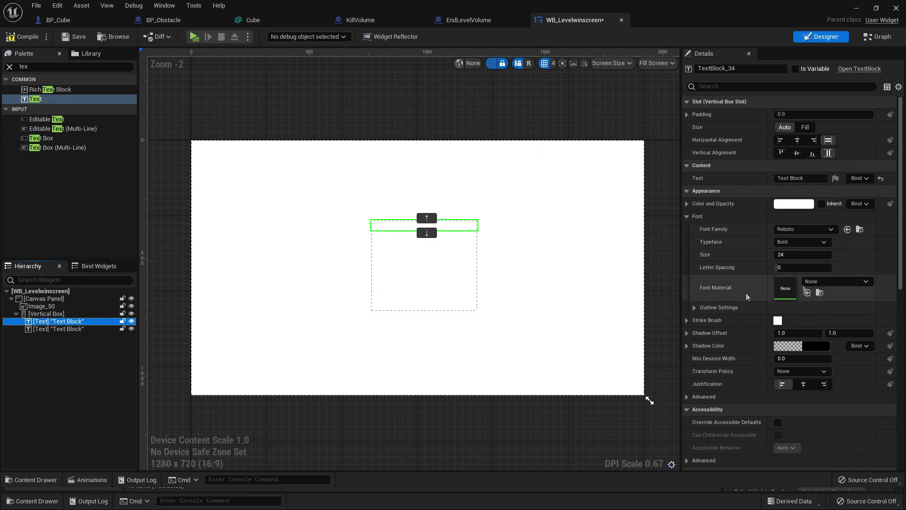
Set the upper text's color to gray with a value of about 0.23
{"action": "left_click", "coordinate": [789, 205]}
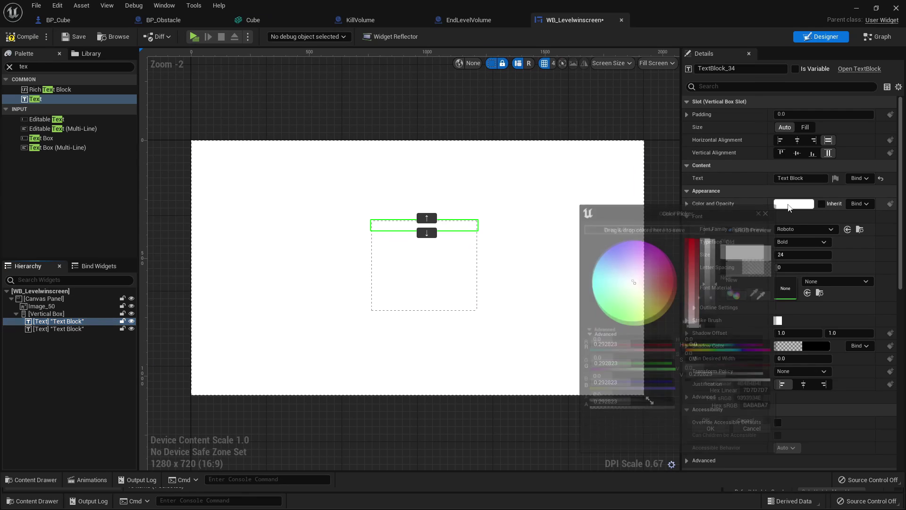
{"action": "left_click_drag", "start_coordinate": [718, 290], "coordinate": [717, 312]}
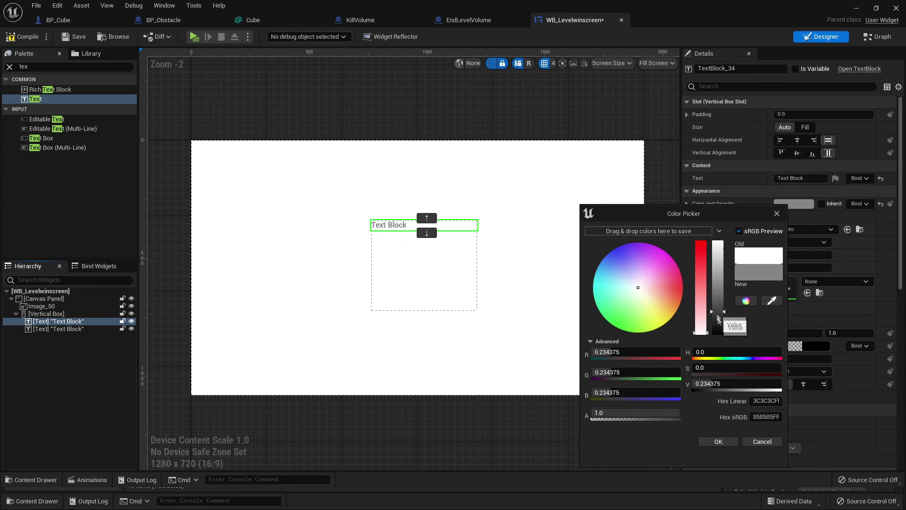
{"action": "left_click", "coordinate": [719, 442]}
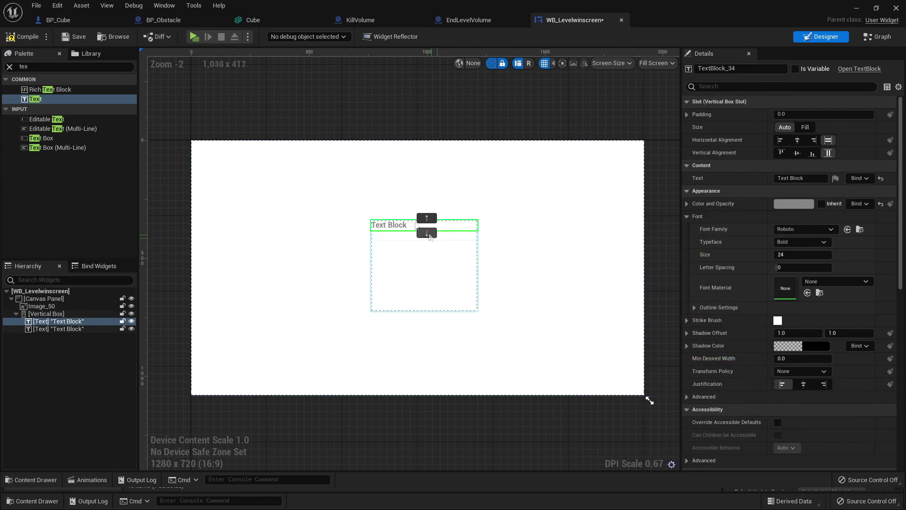
Set the lower text's color to black
{"action": "left_click", "coordinate": [385, 236]}
{"action": "left_click", "coordinate": [796, 205]}
{"action": "left_click_drag", "start_coordinate": [717, 290], "coordinate": [719, 325]}
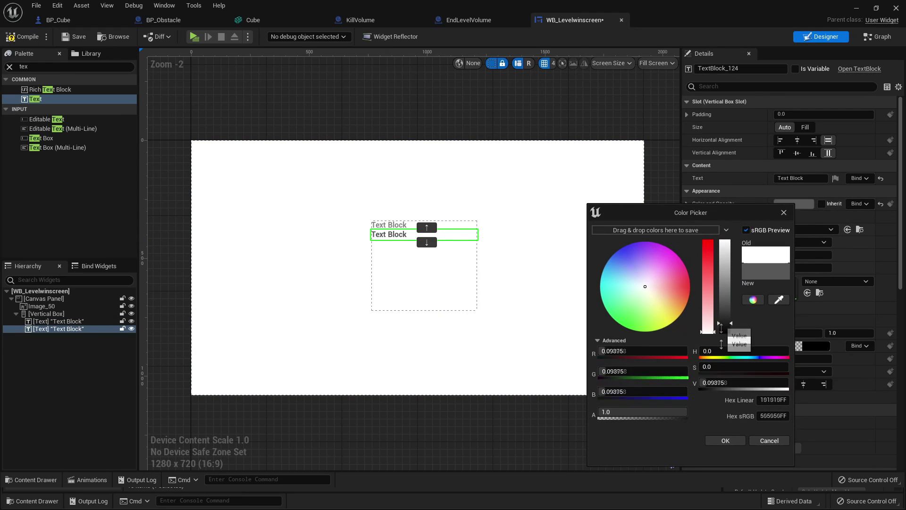
{"action": "left_click", "coordinate": [718, 442]}
{"action": "key", "text": "ctrl+z"}
Change the upper text to LEVEL and the lower text to COMPLETE
{"action": "left_click", "coordinate": [801, 178]}
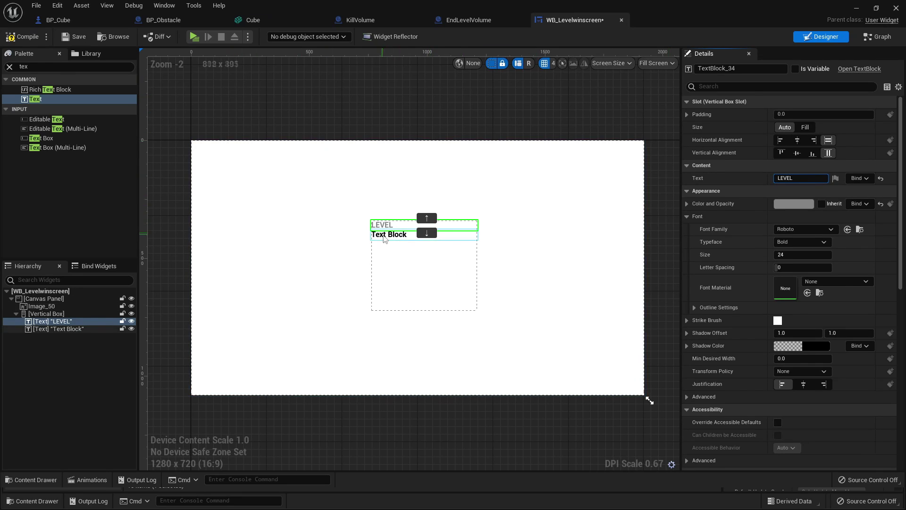
{"action": "left_click", "coordinate": [399, 234]}
{"action": "left_click", "coordinate": [825, 180]}
{"action": "type", "text": "COMPLETE"}
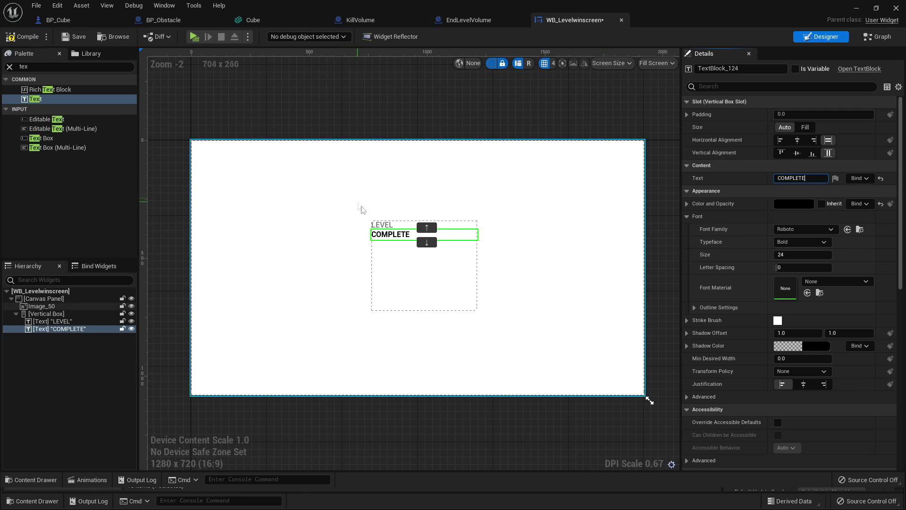
Center the LEVEL text horizontally and vertically in its slot, and center the COMPLETE text horizontally
{"action": "left_click", "coordinate": [381, 225]}
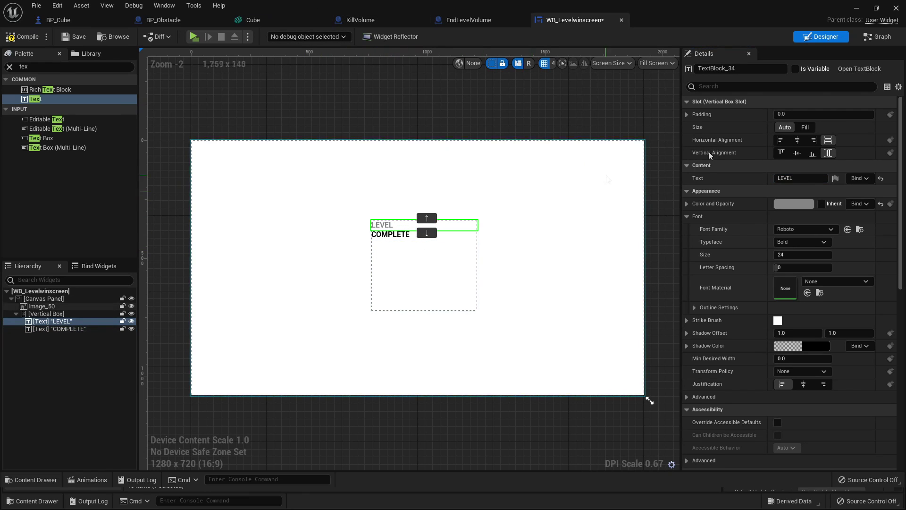
{"action": "left_click", "coordinate": [797, 142]}
{"action": "left_click", "coordinate": [422, 260]}
{"action": "left_click", "coordinate": [797, 140]}
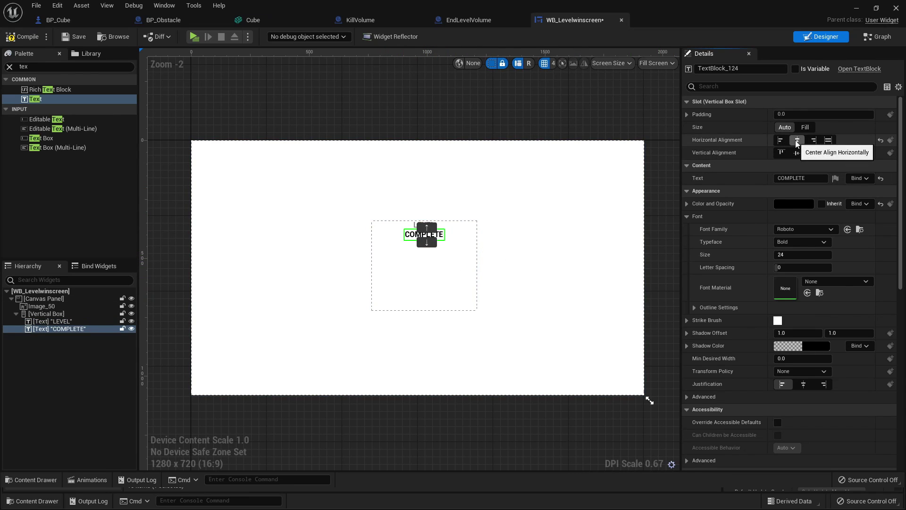
Set the LEVEL text's font size to 70
{"action": "scroll", "coordinate": [392, 235], "scroll_direction": "up", "scroll_amount": 3}
{"action": "left_click", "coordinate": [439, 216]}
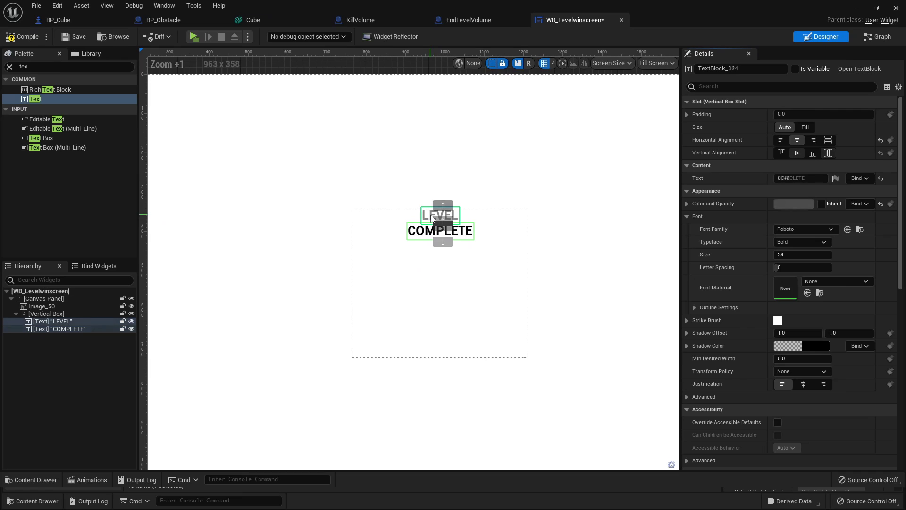
{"action": "left_click", "coordinate": [801, 254]}
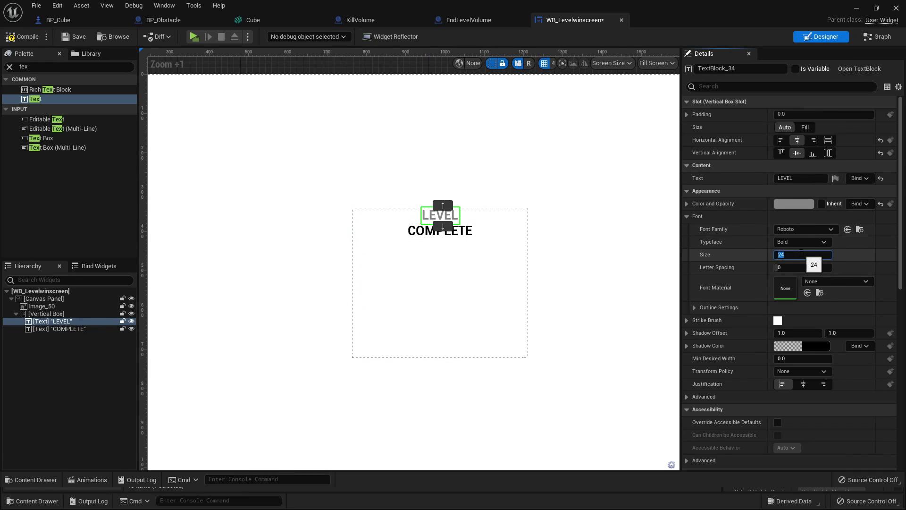
{"action": "type", "text": "70"}
{"action": "key", "text": "Return"}
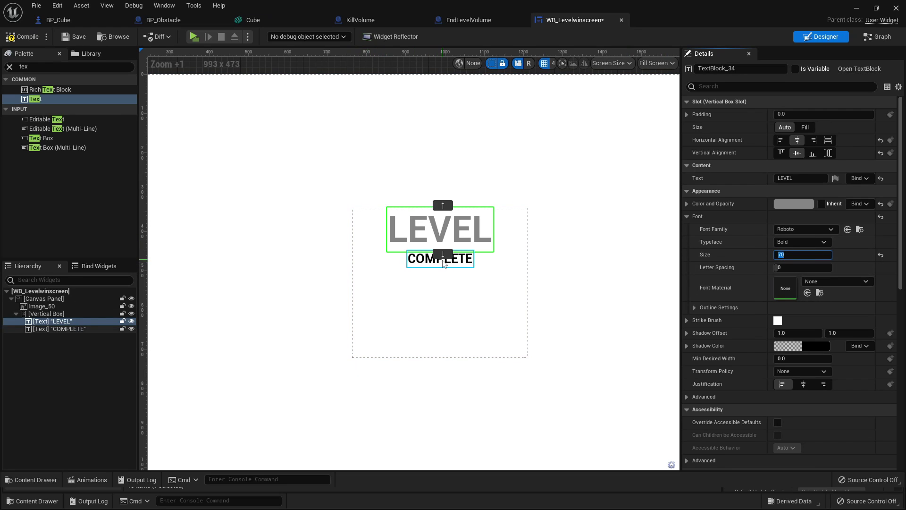
Set the COMPLETE text's font size to 100
{"action": "left_click", "coordinate": [439, 259]}
{"action": "left_click", "coordinate": [787, 255]}
{"action": "type", "text": "100"}
{"action": "key", "text": "Return"}
Resize the Vertical Box to about 869 by 380 around the middle of the canvas so it encloses both texts
{"action": "left_click", "coordinate": [491, 333]}
{"action": "scroll", "coordinate": [491, 333], "scroll_direction": "down", "scroll_amount": 1}
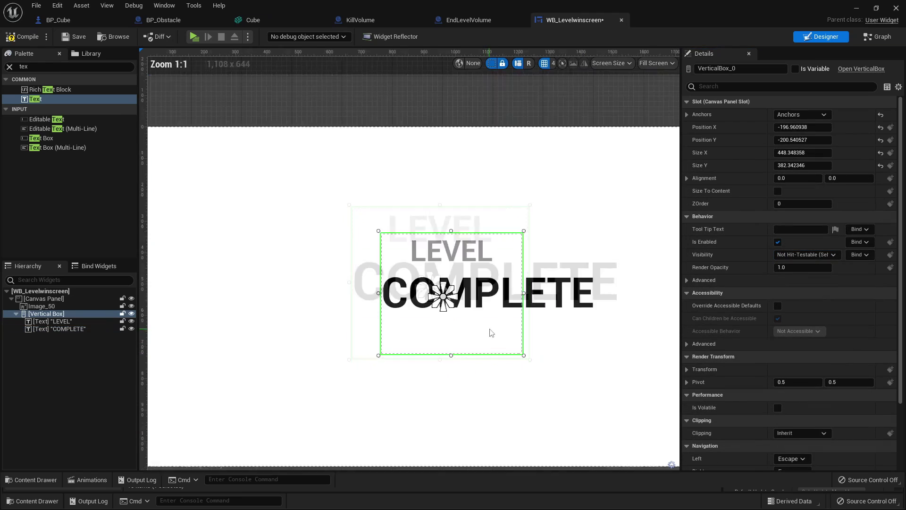
{"action": "scroll", "coordinate": [491, 334], "scroll_direction": "down", "scroll_amount": 2}
{"action": "left_click_drag", "start_coordinate": [506, 312], "coordinate": [522, 340]}
Give the LEVEL text the Light typeface and a font size of 90
{"action": "left_click", "coordinate": [438, 285]}
{"action": "left_click", "coordinate": [802, 242]}
{"action": "left_click", "coordinate": [799, 284]}
{"action": "left_click", "coordinate": [795, 255]}
{"action": "type", "text": "90"}
{"action": "key", "text": "Return"}
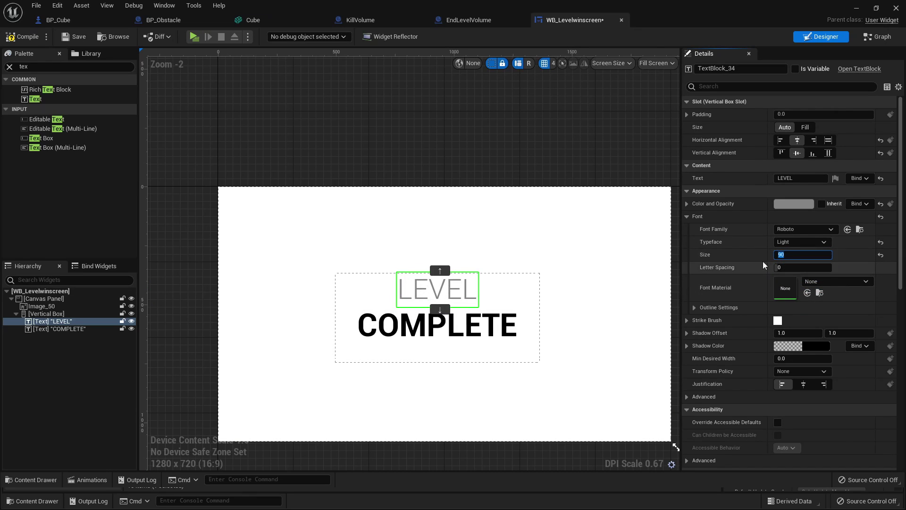
Select the background image and create a widget animation with the default name NewAnimation, opening it for editing
{"action": "left_click", "coordinate": [336, 212]}
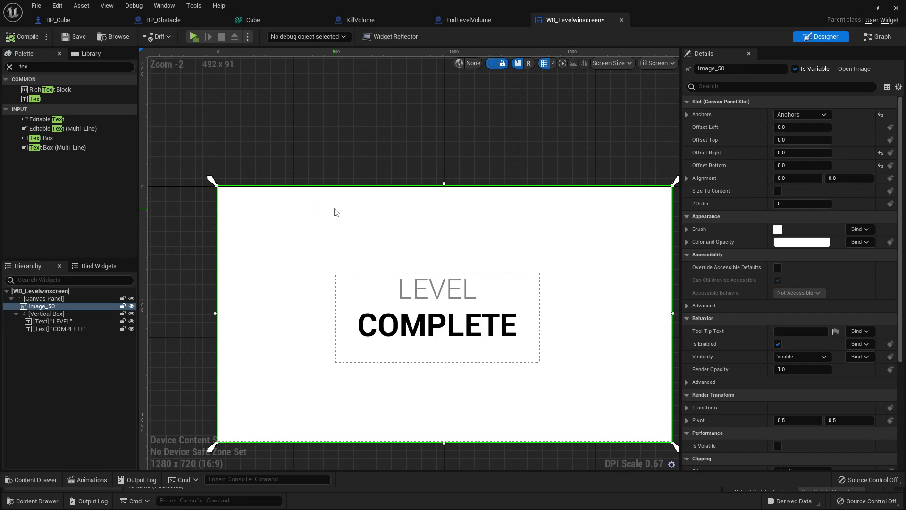
{"action": "left_click", "coordinate": [92, 475]}
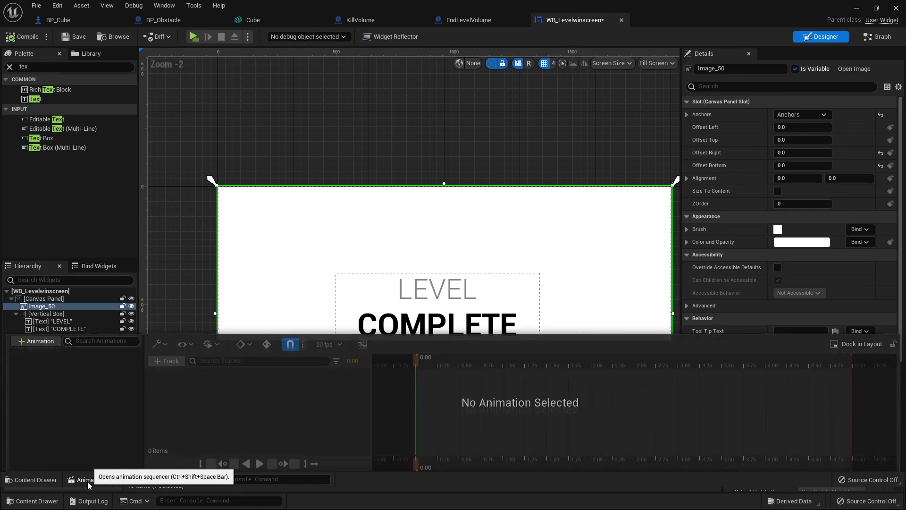
{"action": "left_click", "coordinate": [41, 342]}
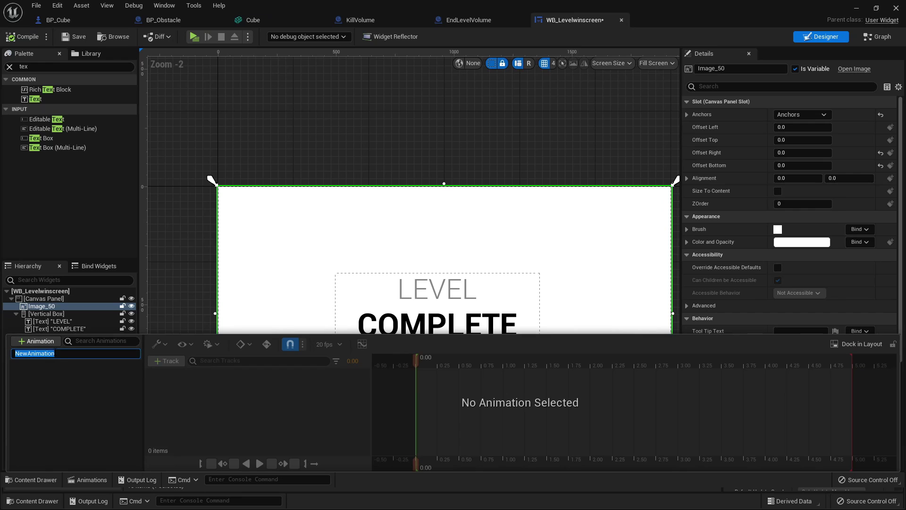
{"action": "key", "text": "Return"}
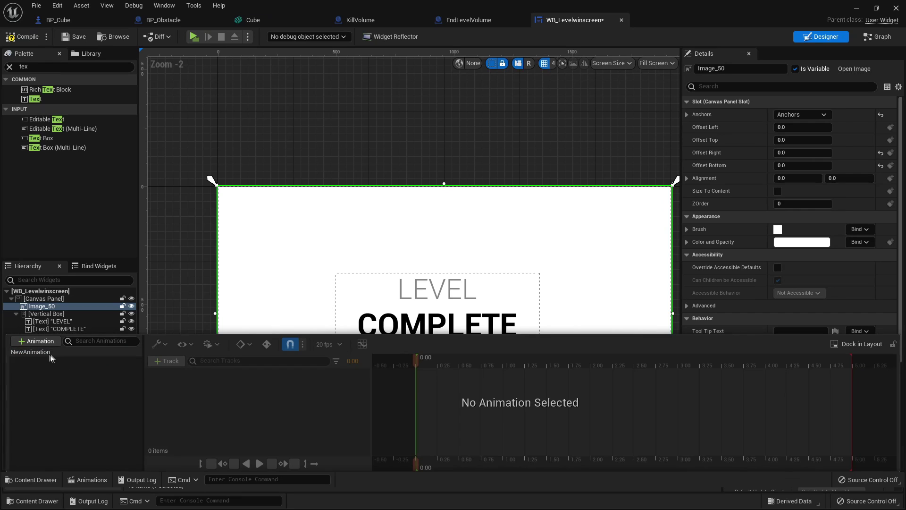
{"action": "left_click", "coordinate": [56, 354]}
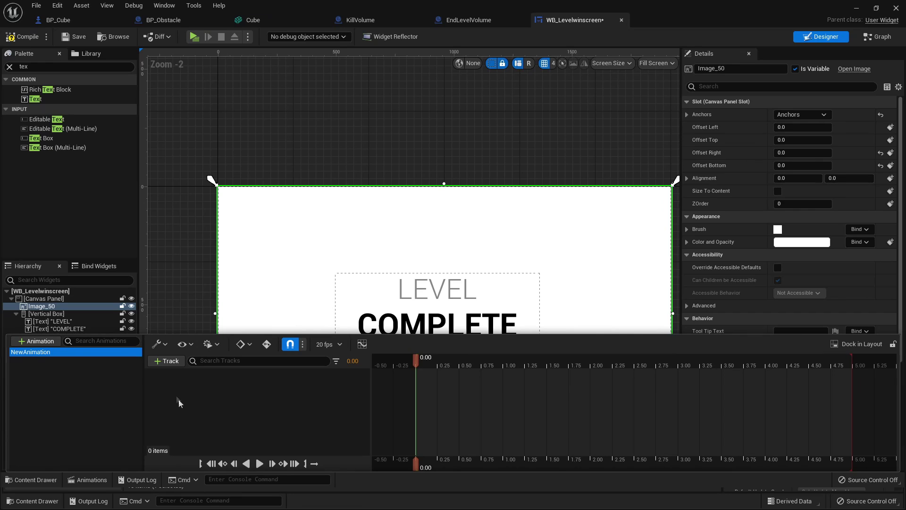
Add the background image Image_50 to the animation with a Render Opacity track
{"action": "left_click", "coordinate": [164, 362]}
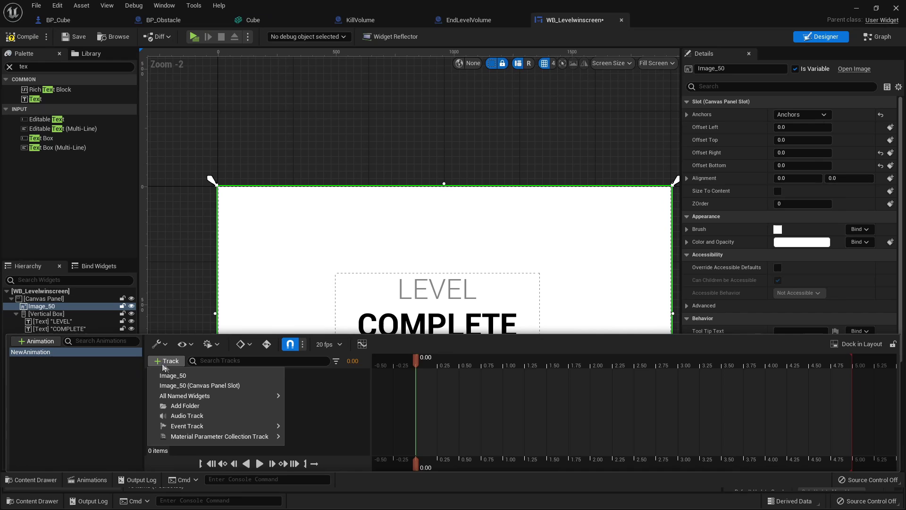
{"action": "left_click", "coordinate": [173, 376]}
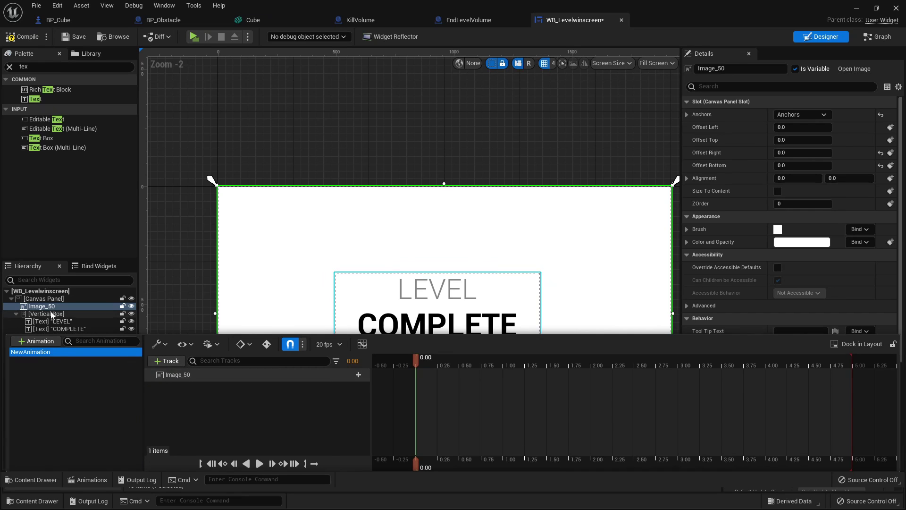
{"action": "left_click", "coordinate": [316, 229]}
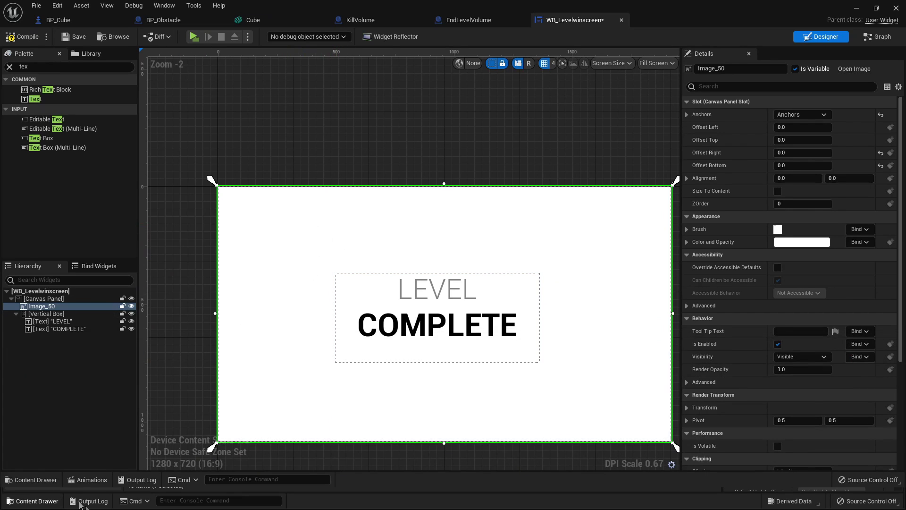
{"action": "left_click", "coordinate": [92, 485]}
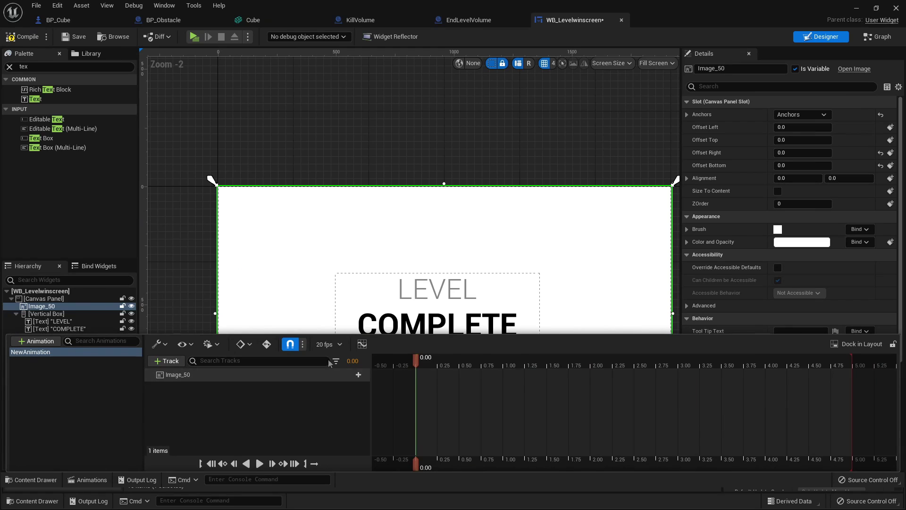
{"action": "left_click", "coordinate": [353, 375]}
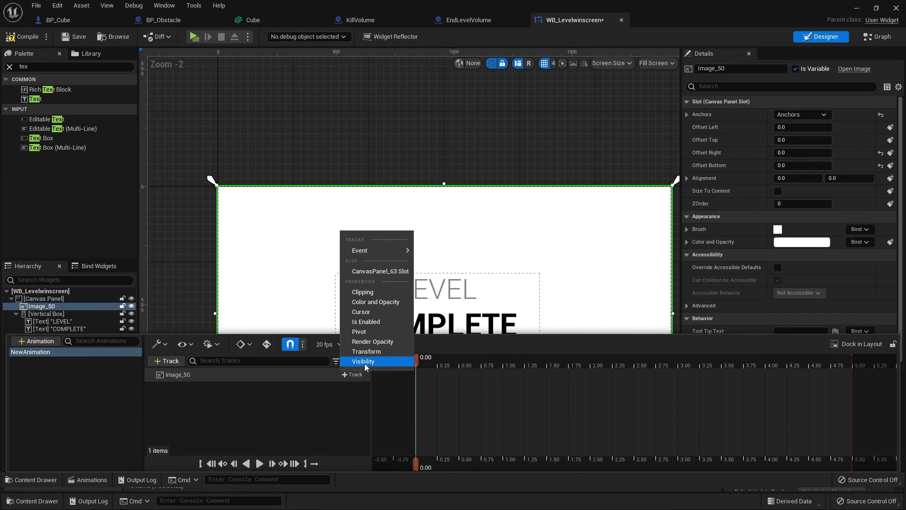
{"action": "left_click", "coordinate": [367, 344]}
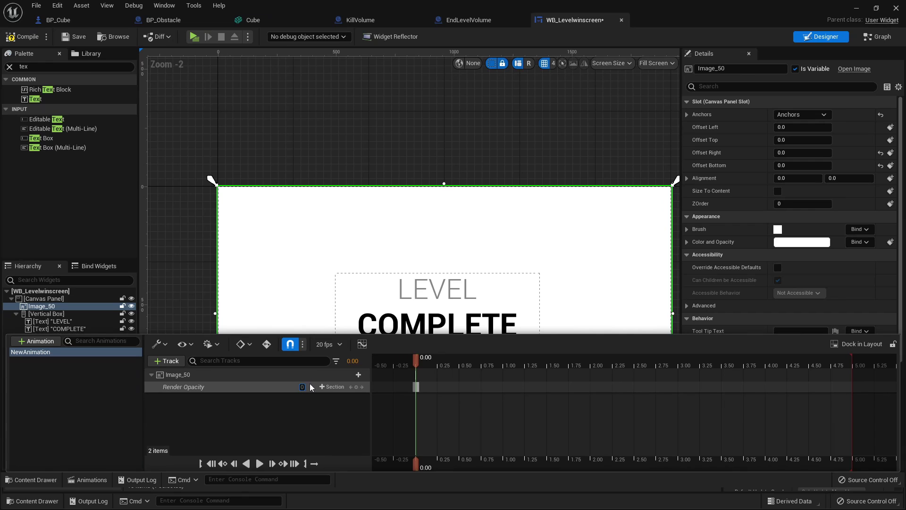
Key the image's render opacity at 0 at time 0.00 and 1 at time 1.00, and scrub through the fade
{"action": "key", "text": "Return"}
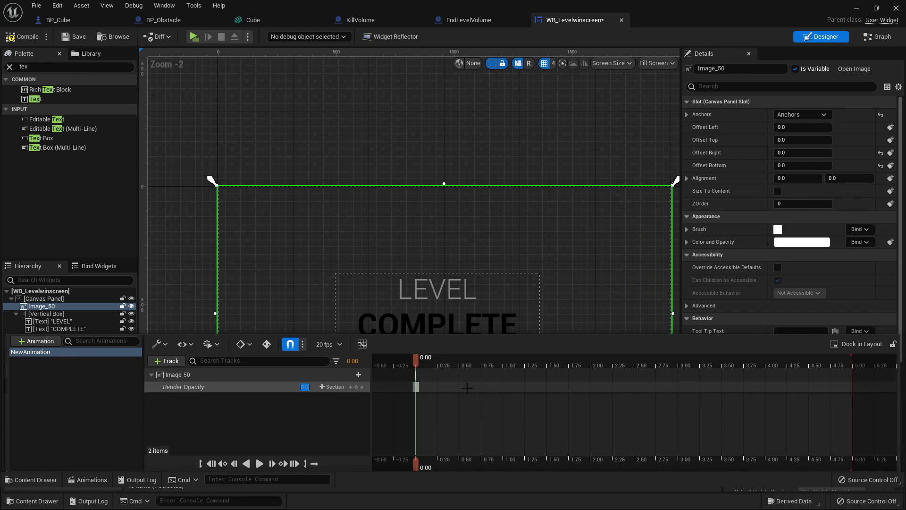
{"action": "left_click", "coordinate": [447, 397]}
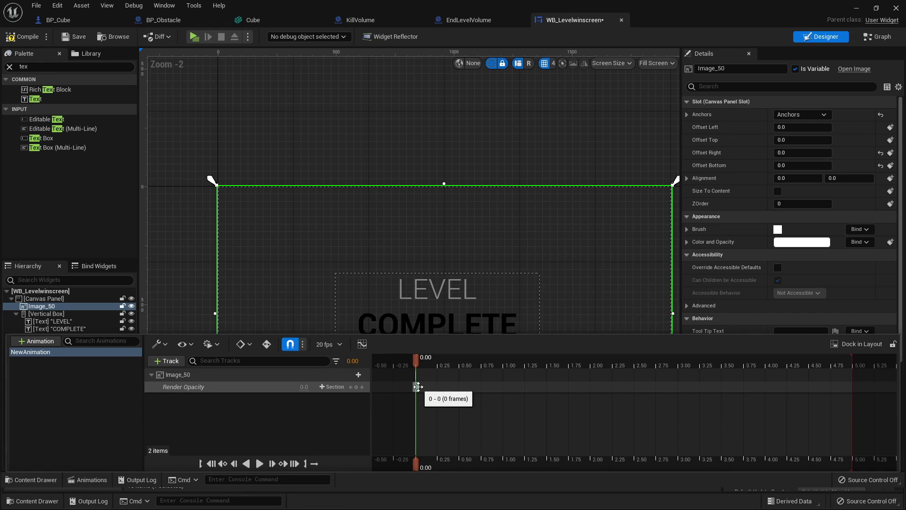
{"action": "left_click_drag", "start_coordinate": [419, 387], "coordinate": [504, 389]}
{"action": "left_click_drag", "start_coordinate": [425, 366], "coordinate": [503, 370]}
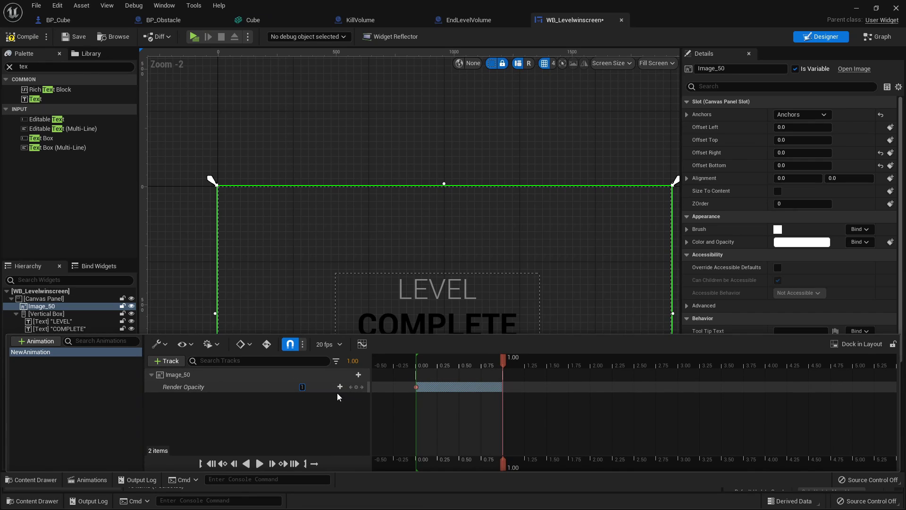
{"action": "key", "text": "Return"}
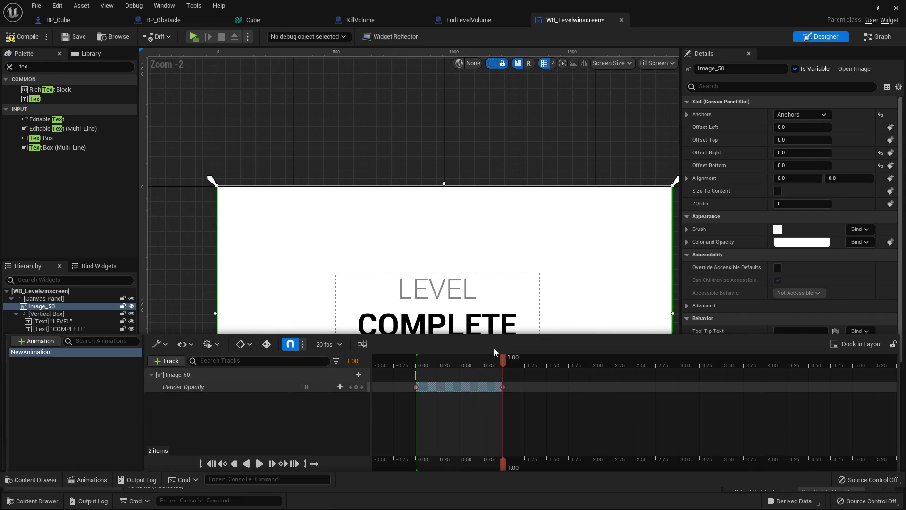
{"action": "left_click_drag", "start_coordinate": [503, 364], "coordinate": [417, 370]}
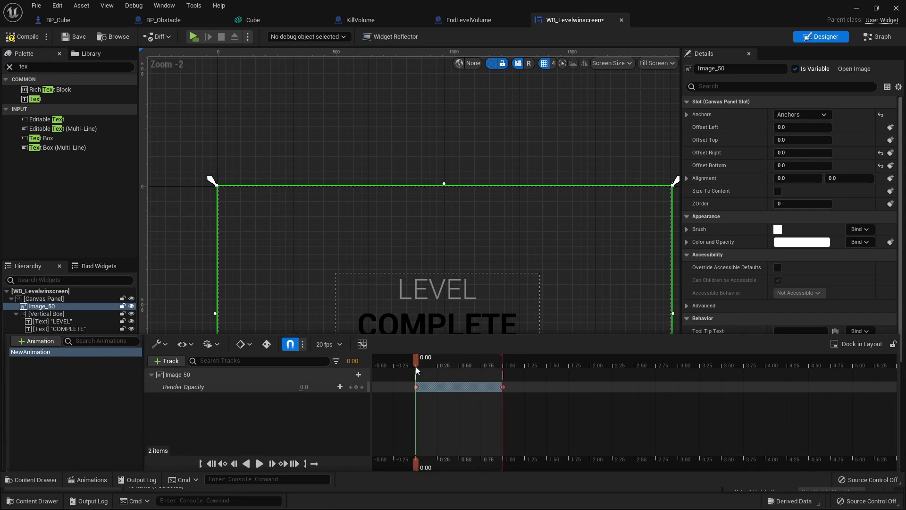
{"action": "left_click_drag", "start_coordinate": [417, 373], "coordinate": [504, 376]}
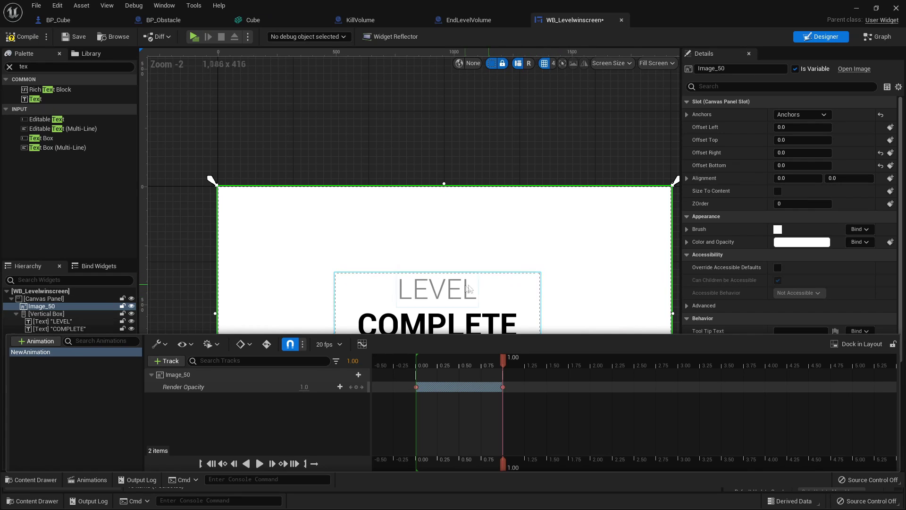
Add the vertical box holding the LEVEL COMPLETE text to NewAnimation with a Render Opacity track
{"action": "left_click", "coordinate": [505, 290]}
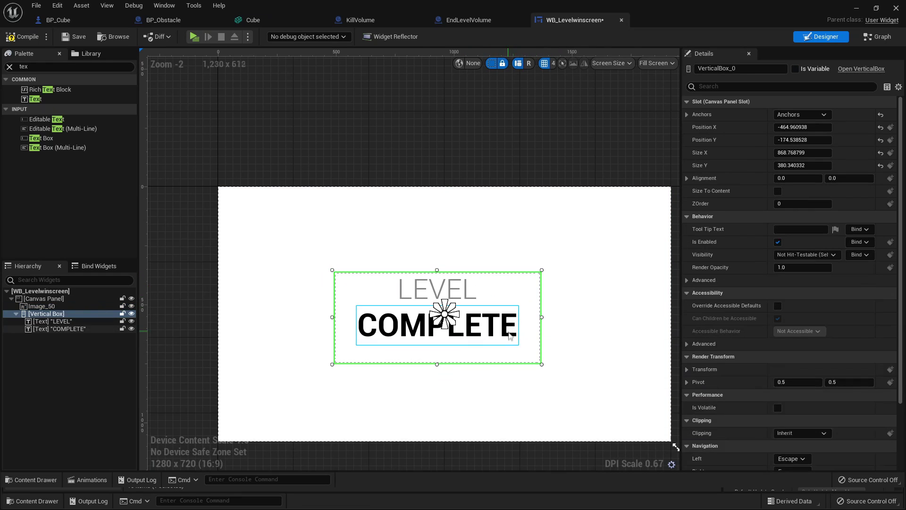
{"action": "left_click", "coordinate": [96, 483]}
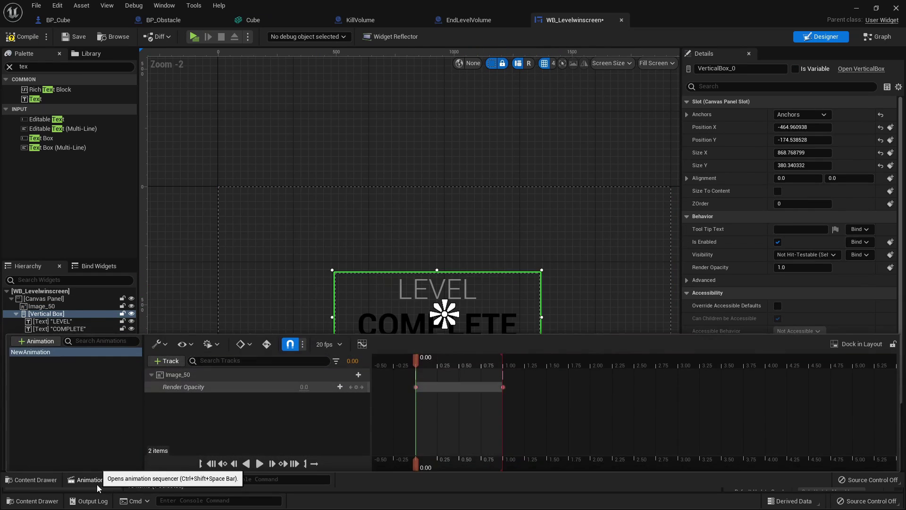
{"action": "left_click", "coordinate": [169, 361]}
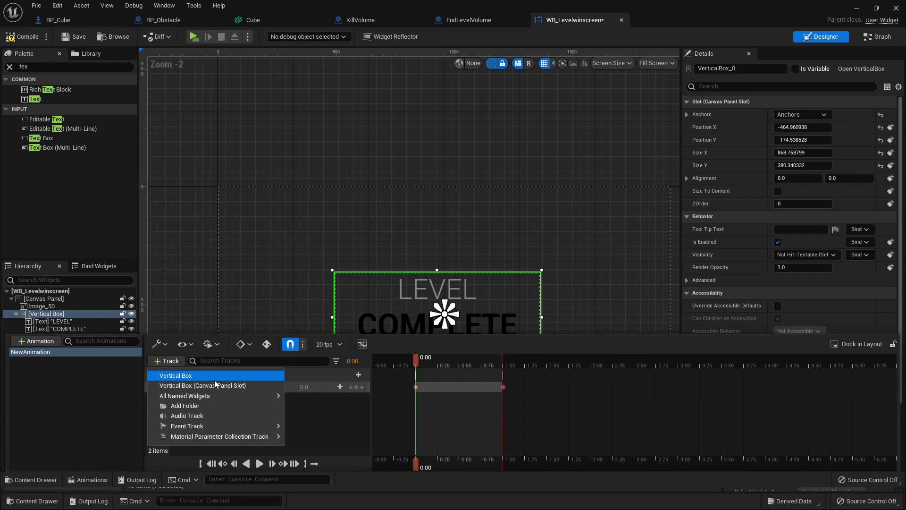
{"action": "left_click", "coordinate": [194, 376]}
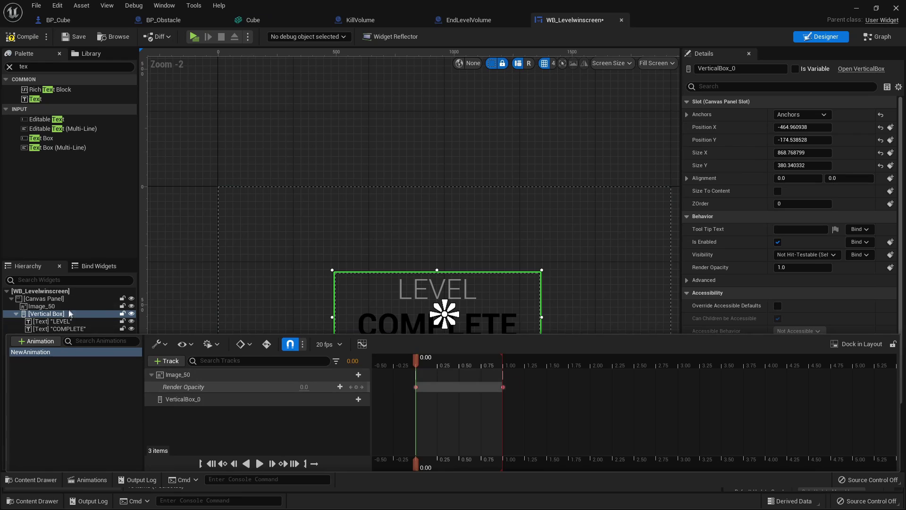
{"action": "left_click", "coordinate": [354, 400]}
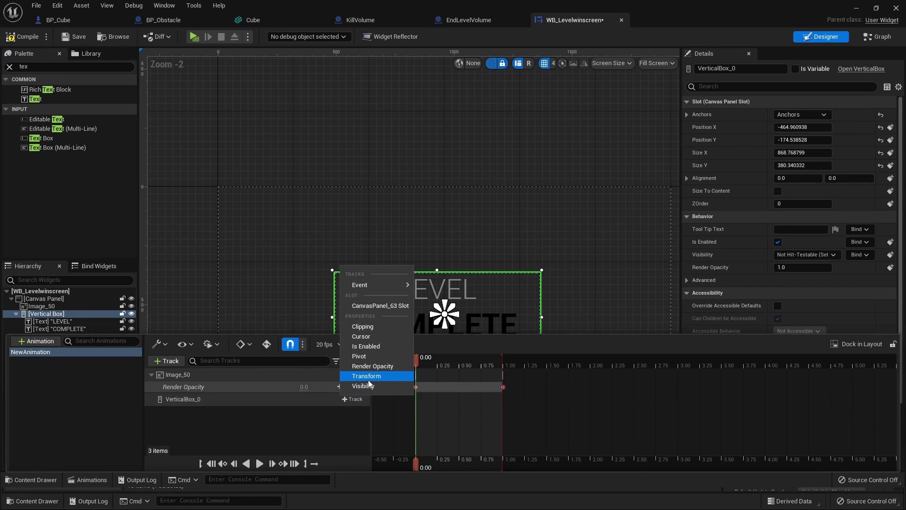
{"action": "left_click", "coordinate": [372, 365]}
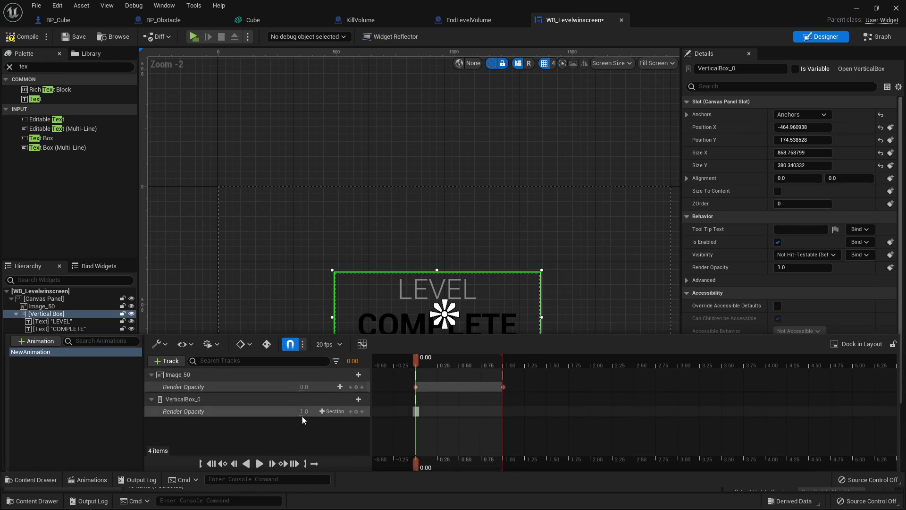
Key the vertical box's render opacity at 0 at times 0.00 and 1.00, and at 1 at time 1.35
{"action": "type", "text": "0"}
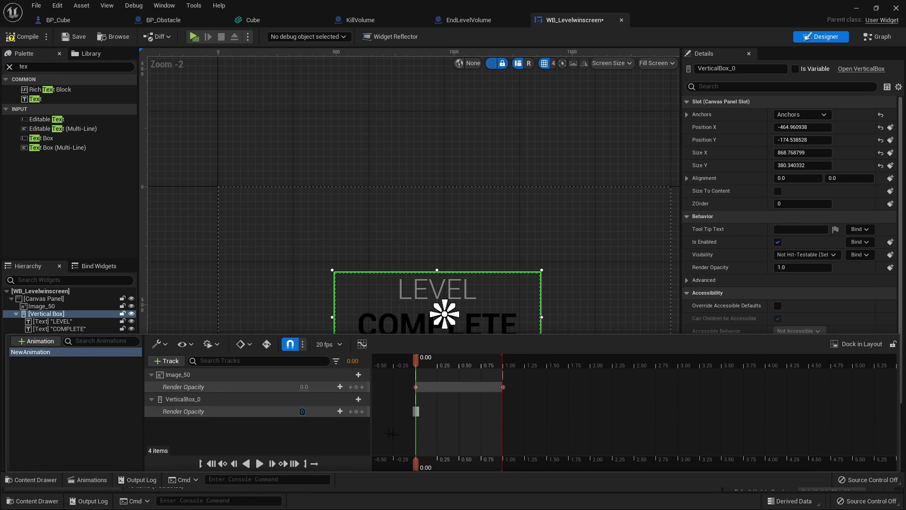
{"action": "key", "text": "Return"}
{"action": "left_click_drag", "start_coordinate": [414, 357], "coordinate": [504, 383]}
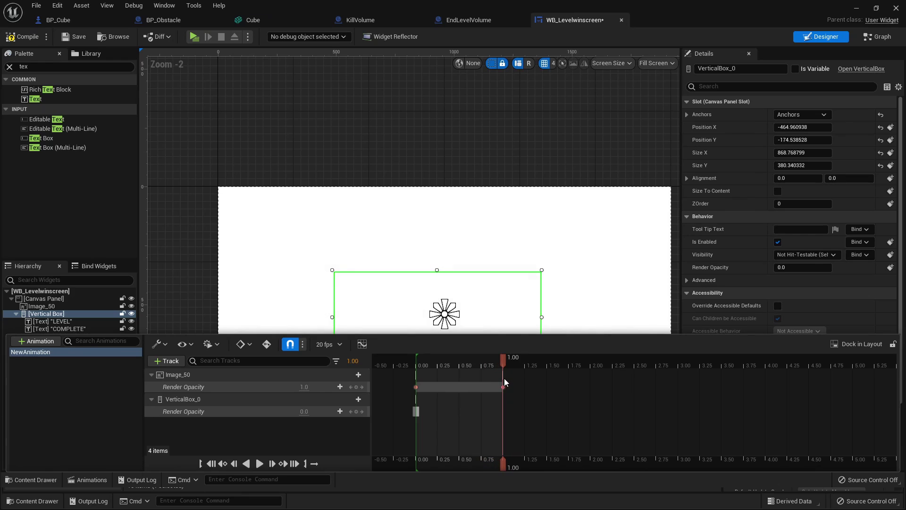
{"action": "left_click", "coordinate": [356, 411]}
{"action": "left_click_drag", "start_coordinate": [500, 361], "coordinate": [533, 368]}
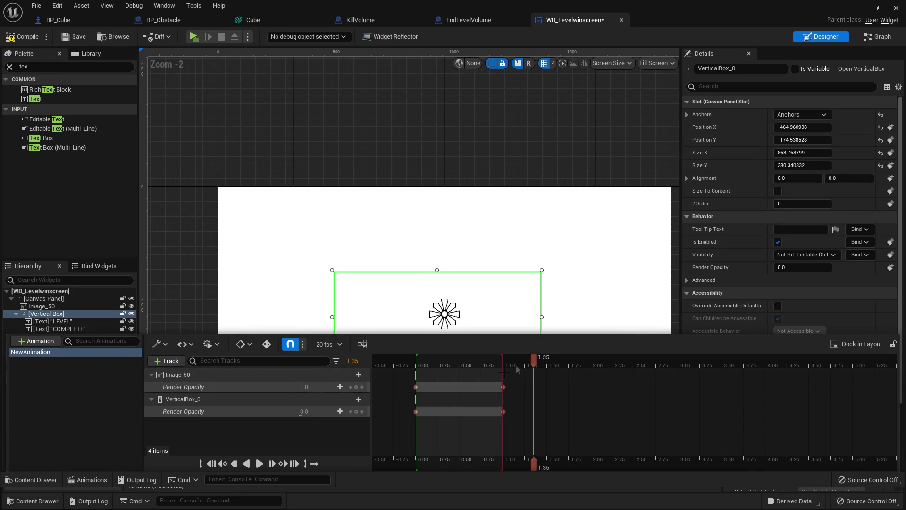
{"action": "left_click", "coordinate": [304, 412]}
{"action": "type", "text": "1"}
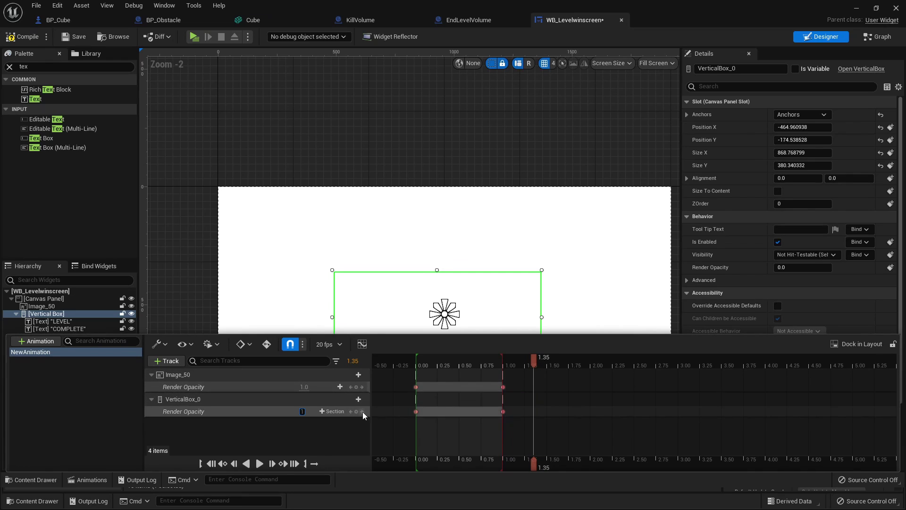
{"action": "key", "text": "Return"}
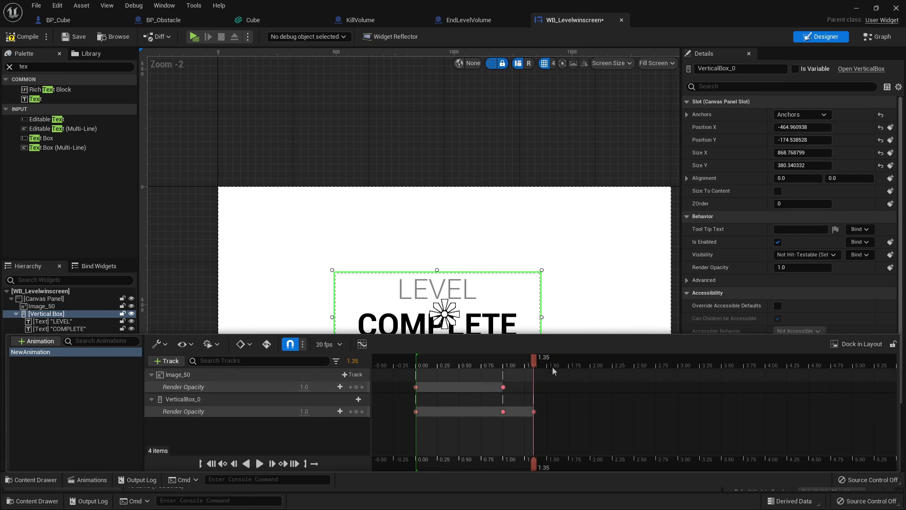
{"action": "left_click_drag", "start_coordinate": [534, 359], "coordinate": [535, 385]}
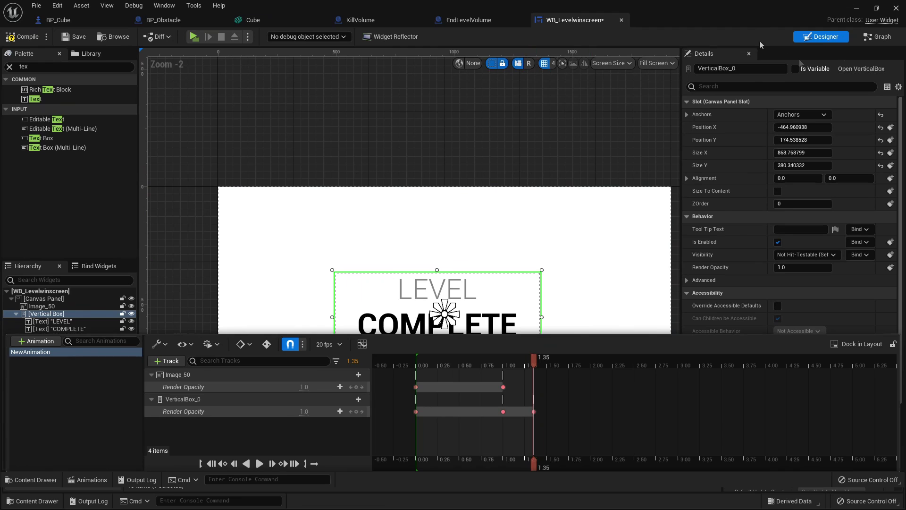
In the widget's event graph, add a Play Animation node driven by Event Construct
{"action": "left_click", "coordinate": [877, 37]}
{"action": "right_click_drag", "start_coordinate": [593, 174], "coordinate": [409, 162]}
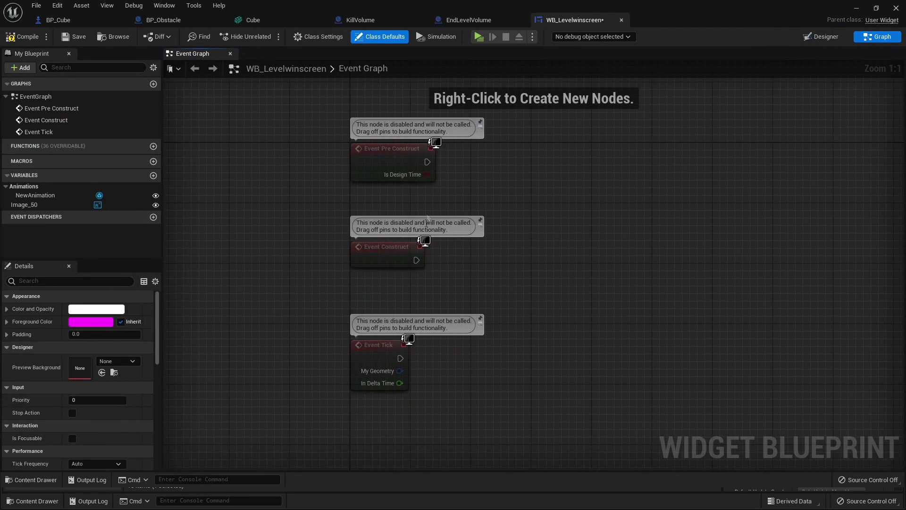
{"action": "left_click_drag", "start_coordinate": [412, 264], "coordinate": [629, 246]}
{"action": "type", "text": "PLAY AN"}
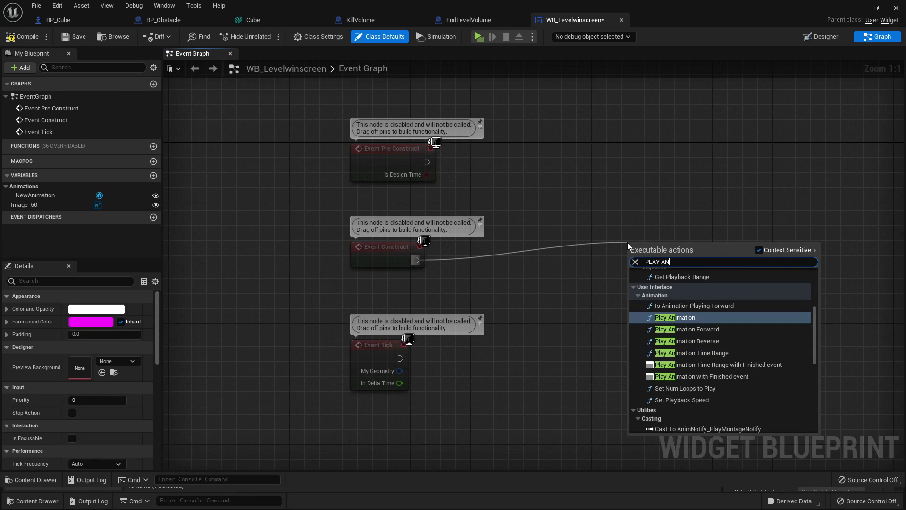
{"action": "key", "text": "Return"}
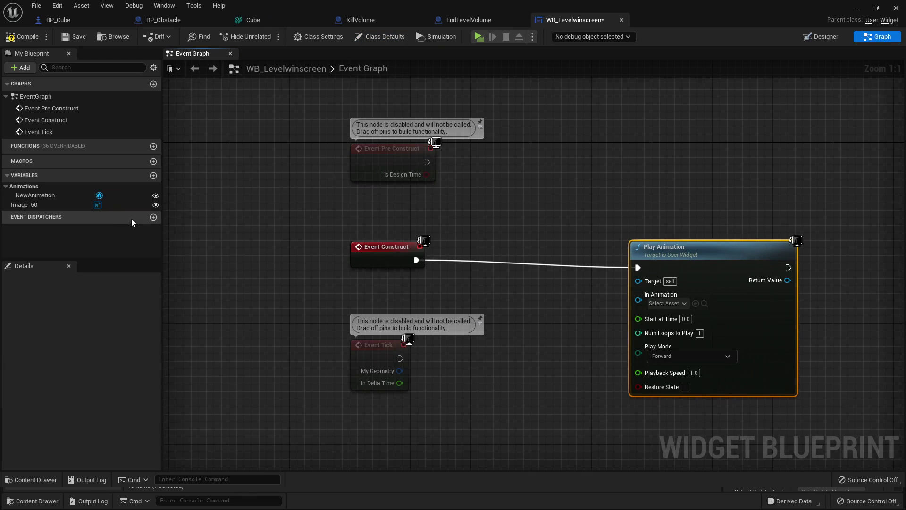
Add a NewAnimation getter, connect it to Play Animation's In Animation input, and place it nearer that node
{"action": "left_click_drag", "start_coordinate": [42, 197], "coordinate": [385, 283]}
{"action": "left_click", "coordinate": [432, 301]}
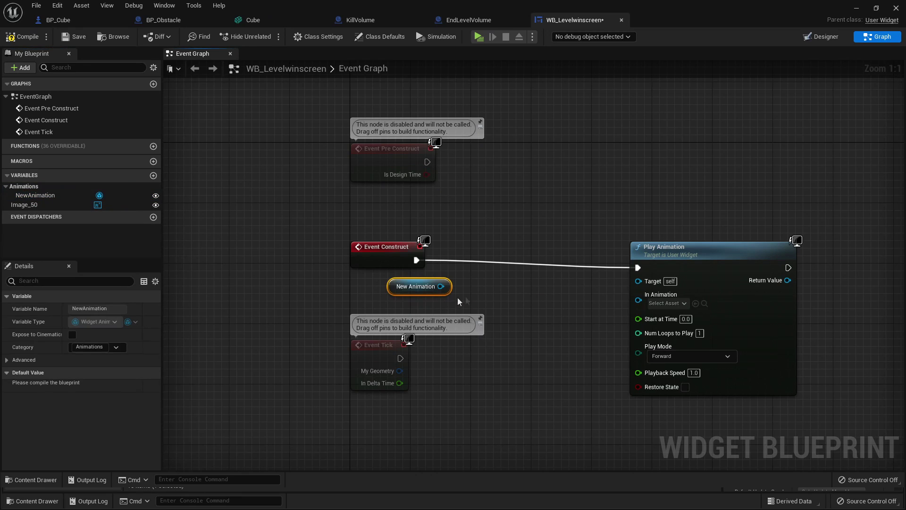
{"action": "left_click_drag", "start_coordinate": [442, 287], "coordinate": [639, 300]}
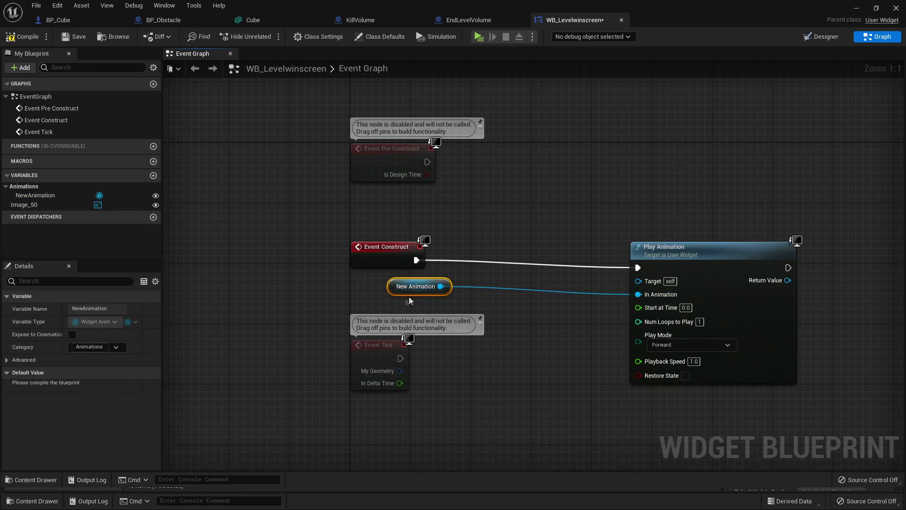
{"action": "left_click_drag", "start_coordinate": [413, 302], "coordinate": [490, 332]}
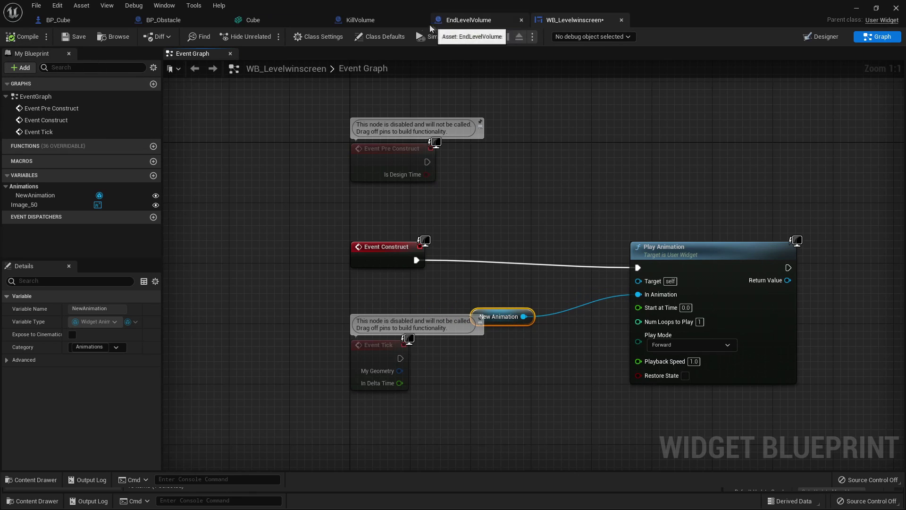
In EndLevelVolume's event graph, make room after Cast To BP_Cube and insert a Create Widget node using class WB_Levelwinscreen
{"action": "left_click", "coordinate": [463, 21]}
{"action": "left_click_drag", "start_coordinate": [462, 160], "coordinate": [623, 259]}
{"action": "left_click_drag", "start_coordinate": [543, 206], "coordinate": [650, 221]}
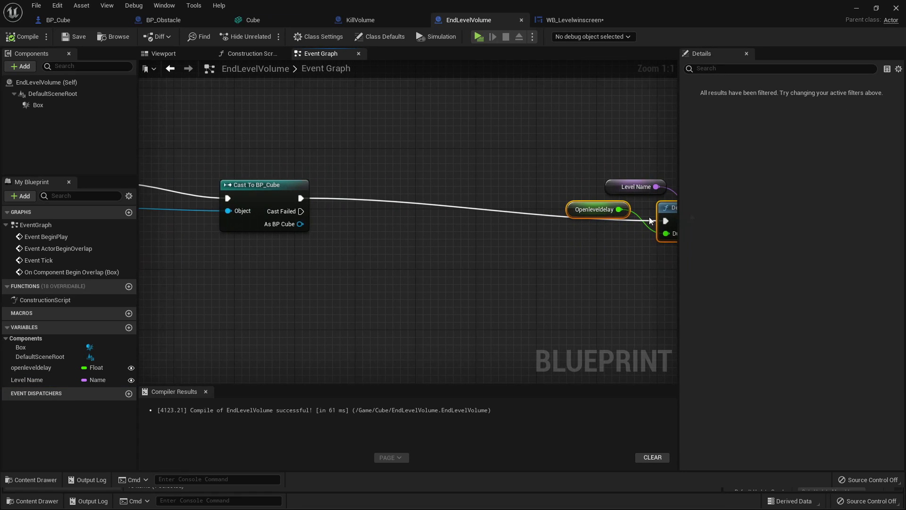
{"action": "left_click_drag", "start_coordinate": [300, 198], "coordinate": [348, 235]}
{"action": "type", "text": "CREATE"}
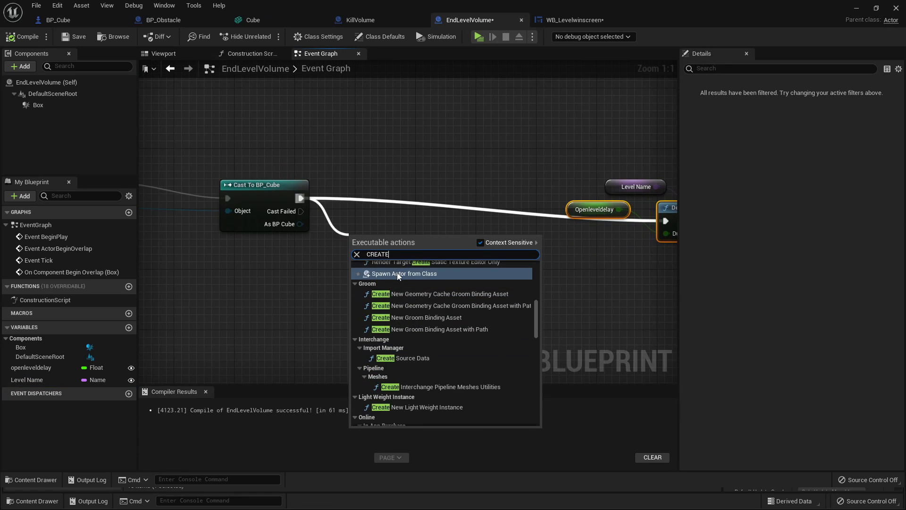
{"action": "scroll", "coordinate": [398, 275], "scroll_direction": "up", "scroll_amount": 1}
{"action": "type", "text": "WID"}
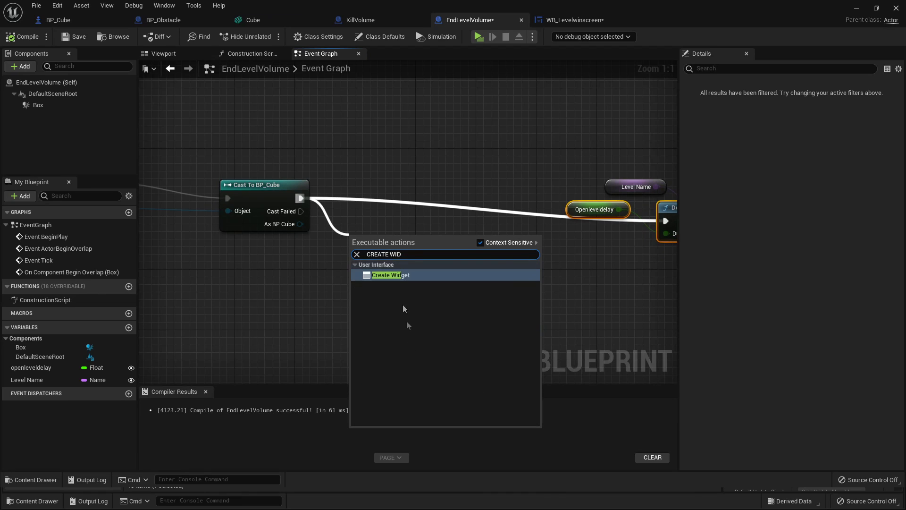
{"action": "key", "text": "Return"}
{"action": "left_click", "coordinate": [398, 273]}
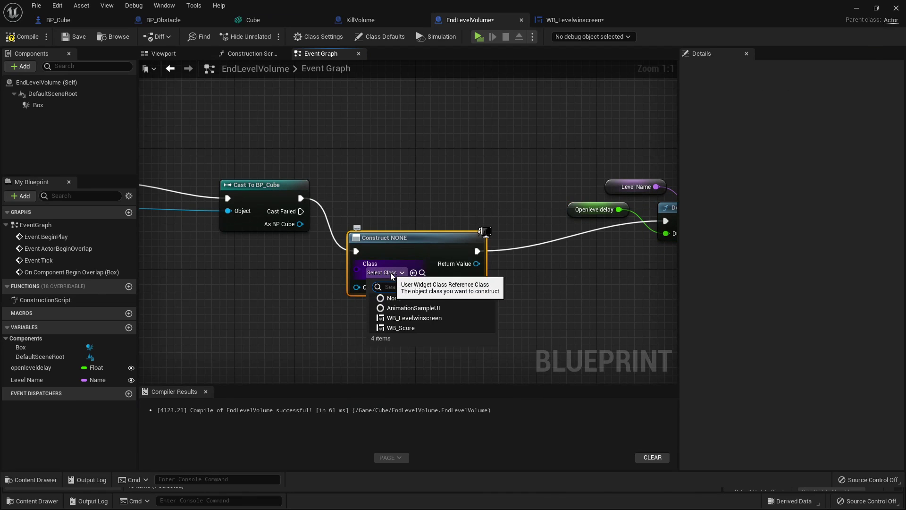
{"action": "left_click", "coordinate": [414, 318]}
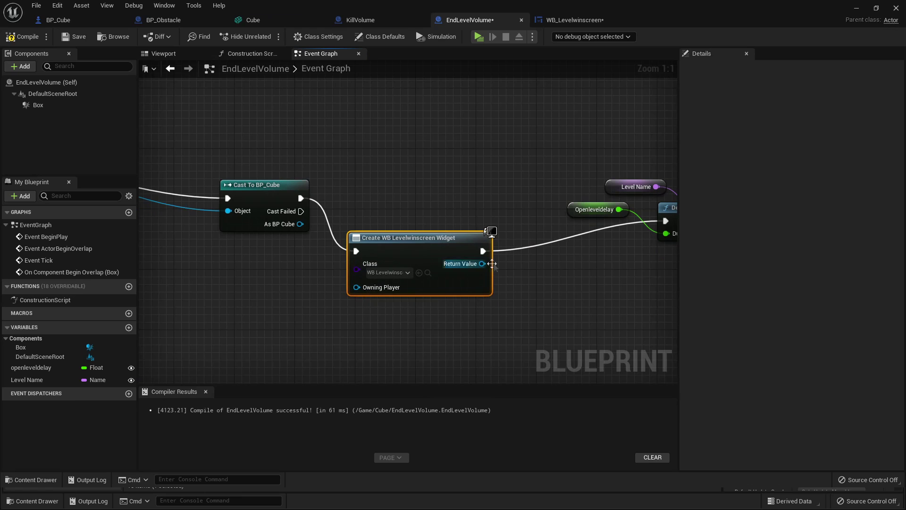
Add an Add to Viewport node targeting the created widget and connect it to Create Widget's execution output
{"action": "left_click_drag", "start_coordinate": [482, 263], "coordinate": [533, 299]}
{"action": "type", "text": "ADD TO"}
{"action": "left_click", "coordinate": [573, 345]}
{"action": "right_click_drag", "start_coordinate": [488, 248], "coordinate": [348, 260]}
{"action": "left_click_drag", "start_coordinate": [348, 260], "coordinate": [397, 324]}
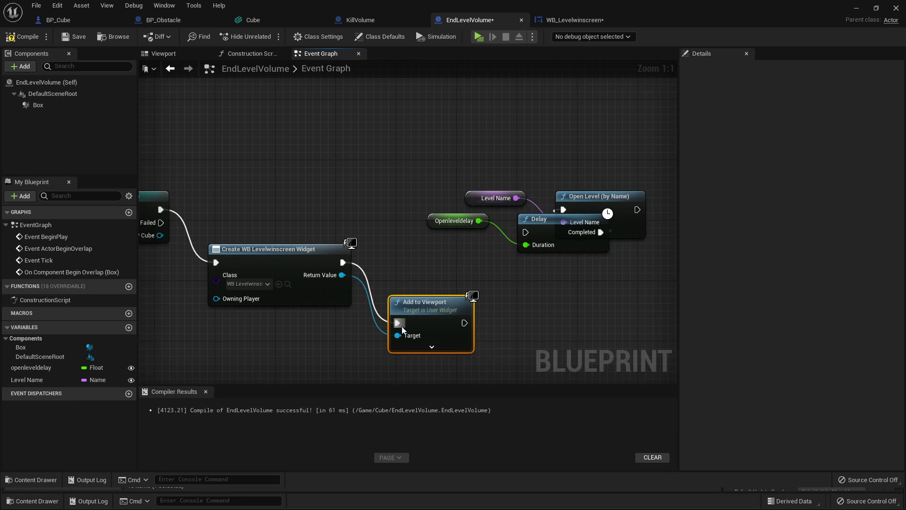
Continue from Add to Viewport into the Delay node, with its Openleveldelay getter alongside, and set openleveldelay's default value to 1.7
{"action": "left_click_drag", "start_coordinate": [463, 323], "coordinate": [545, 302]}
{"action": "left_click_drag", "start_coordinate": [430, 224], "coordinate": [461, 355]}
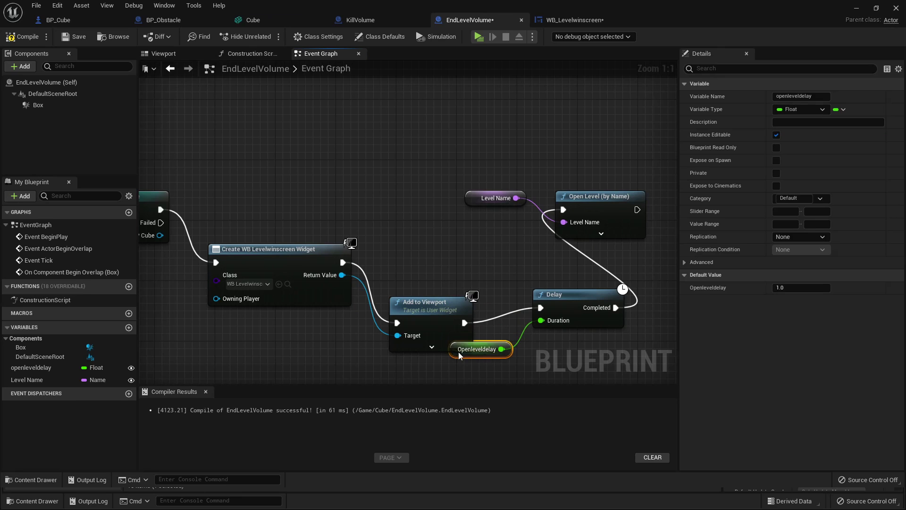
{"action": "left_click", "coordinate": [788, 288]}
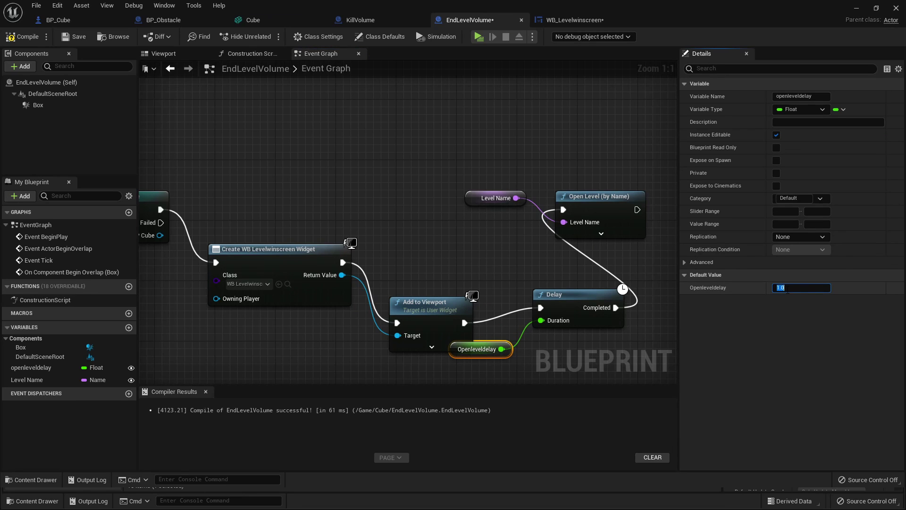
{"action": "key", "text": "Return"}
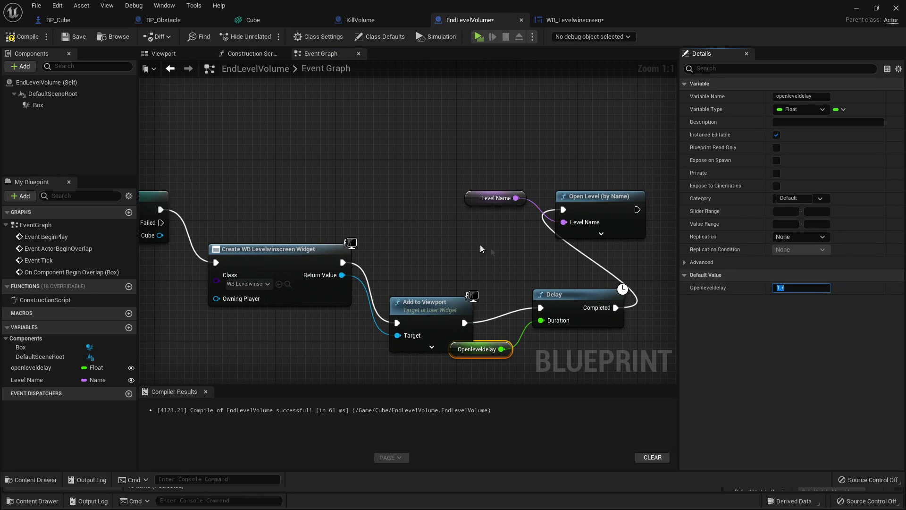
Move the Open Level node and its Level Name getter to follow the Delay node
{"action": "right_click_drag", "start_coordinate": [552, 265], "coordinate": [378, 247]}
{"action": "left_click_drag", "start_coordinate": [289, 157], "coordinate": [521, 244]}
{"action": "left_click_drag", "start_coordinate": [432, 183], "coordinate": [613, 274]}
Compile and save EndLevelVolume, and play level1 to test the win screen
{"action": "left_click", "coordinate": [22, 36]}
{"action": "left_click", "coordinate": [74, 36]}
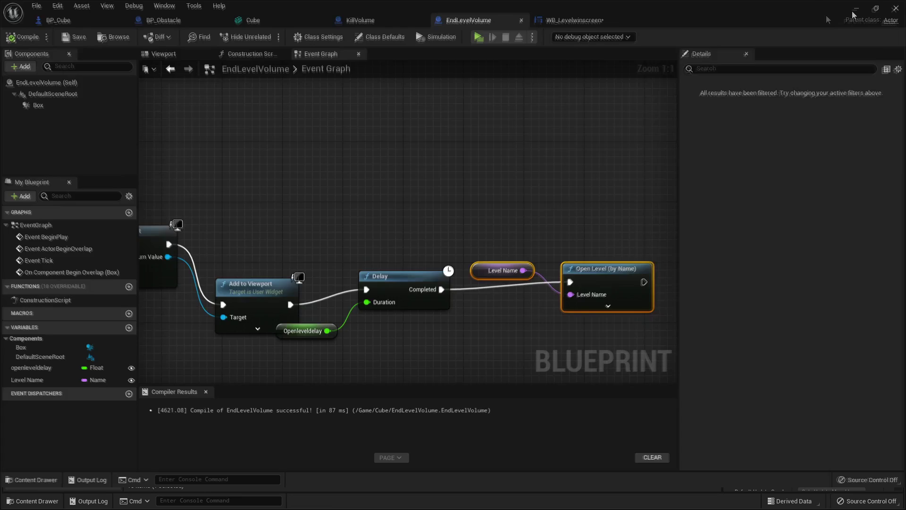
{"action": "left_click", "coordinate": [855, 13]}
{"action": "left_click", "coordinate": [207, 37]}
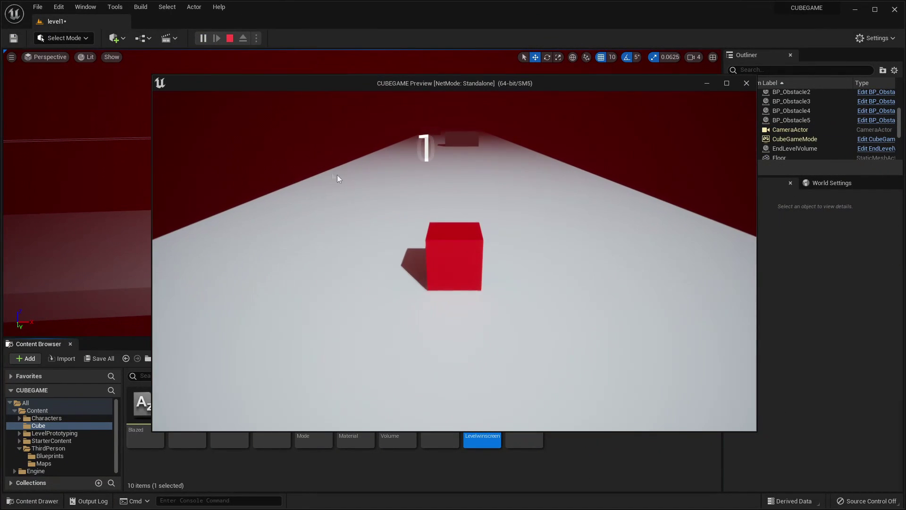
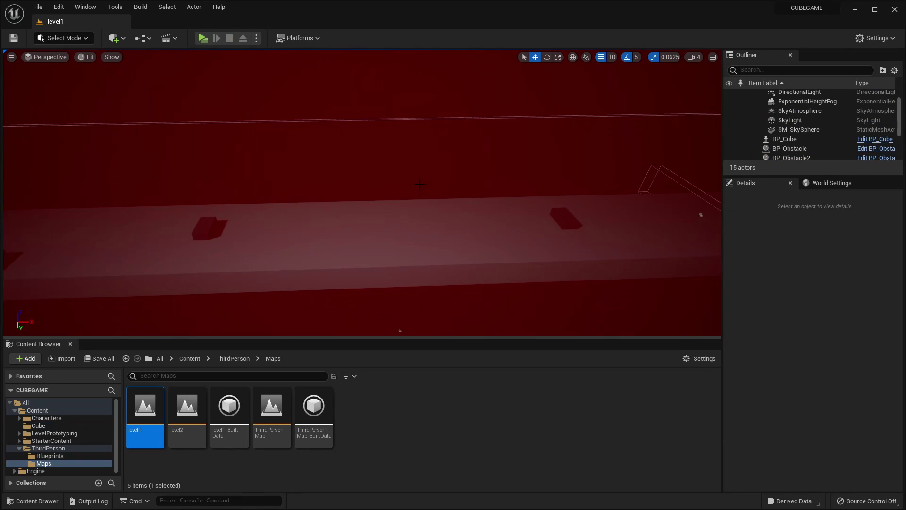
Open the level2 map and switch its viewport to Unlit shading
{"action": "mouse_move", "coordinate": [363, 193]}
{"action": "right_mouse_down"}
{"action": "mouse_move", "coordinate": [321, 195]}
{"action": "mouse_move", "coordinate": [383, 210]}
{"action": "mouse_move", "coordinate": [371, 199]}
{"action": "right_mouse_up"}
{"action": "double_click", "coordinate": [187, 409]}
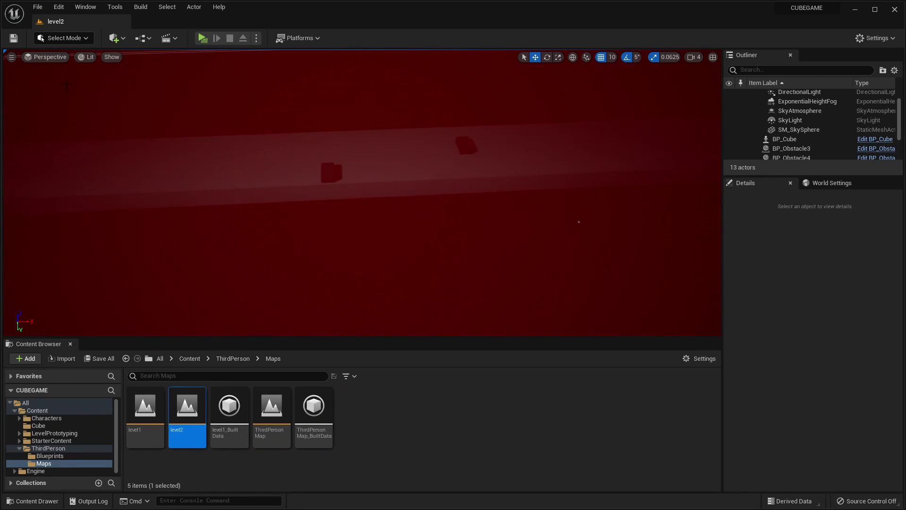
{"action": "left_click", "coordinate": [90, 57]}
{"action": "left_click", "coordinate": [102, 90]}
{"action": "right_click_drag", "start_coordinate": [102, 91], "coordinate": [372, 176]}
Duplicate an obstacle to about X 9020, Y 710 on the level2 track, and move BP_Obstacle4 to about Y 1500
{"action": "left_click", "coordinate": [413, 192]}
{"action": "left_click_drag", "start_coordinate": [432, 193], "coordinate": [363, 198]}
{"action": "key", "text": "d"}
{"action": "right_click_drag", "start_coordinate": [363, 198], "coordinate": [375, 195]}
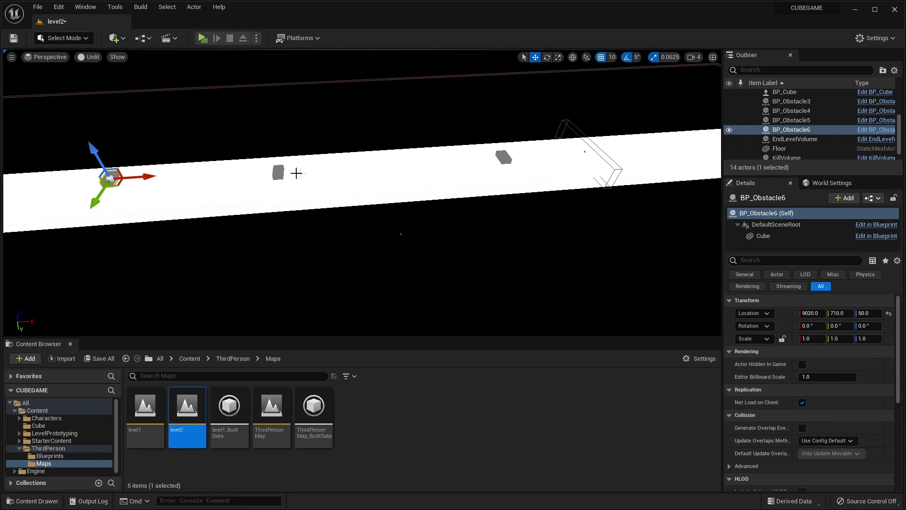
{"action": "left_click", "coordinate": [279, 173]}
{"action": "left_click_drag", "start_coordinate": [275, 202], "coordinate": [277, 218]}
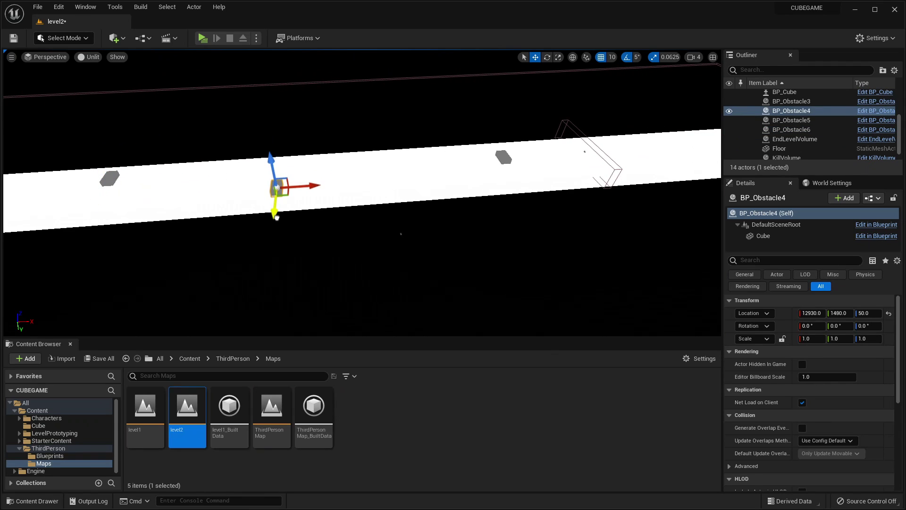
Duplicate the level2 map in the Maps folder as level3 and open it, saving the level2 changes
{"action": "left_click", "coordinate": [377, 431]}
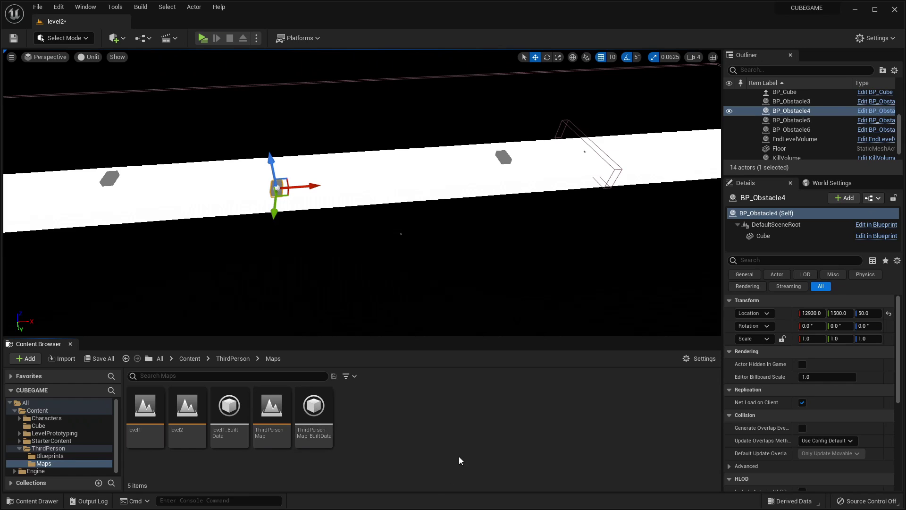
{"action": "left_click", "coordinate": [187, 413]}
{"action": "left_click", "coordinate": [386, 427]}
{"action": "key", "text": "ctrl+v"}
{"action": "right_click", "coordinate": [362, 415]}
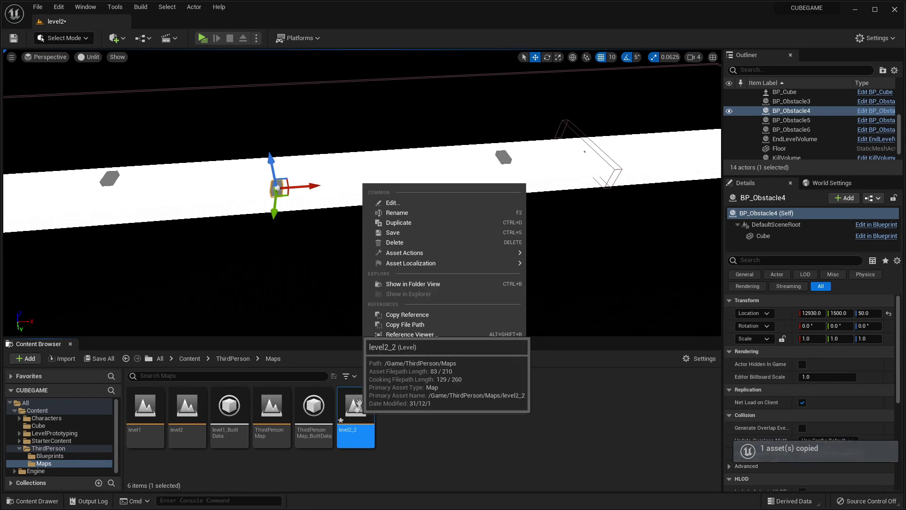
{"action": "left_click", "coordinate": [405, 213]}
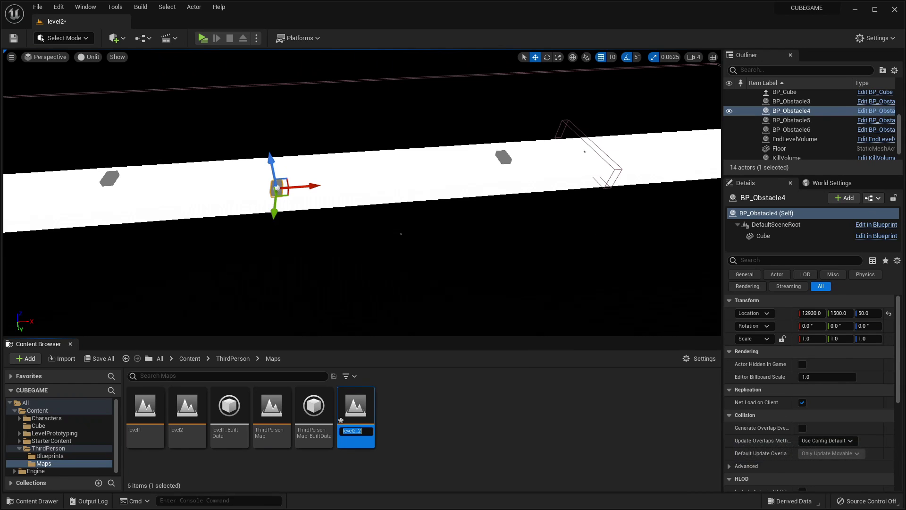
{"action": "type", "text": "level3"}
{"action": "key", "text": "Return"}
{"action": "double_click", "coordinate": [230, 409]}
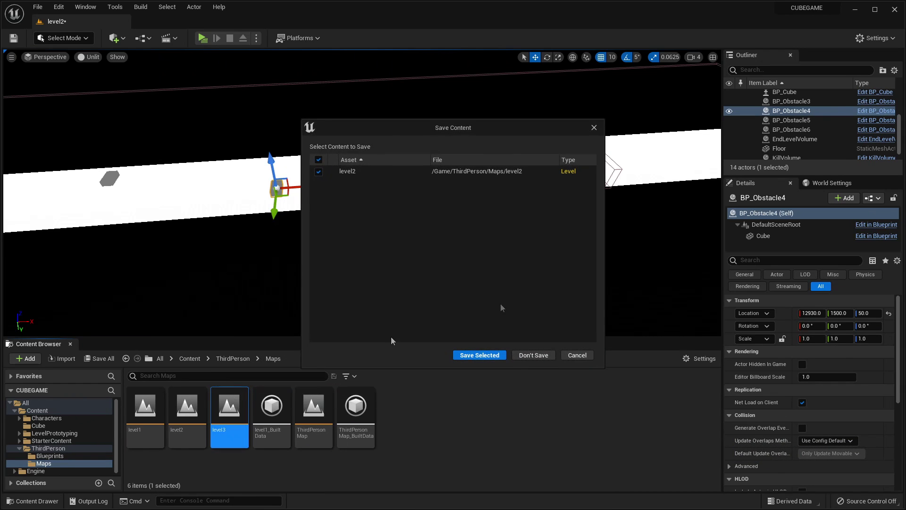
{"action": "left_click", "coordinate": [483, 356]}
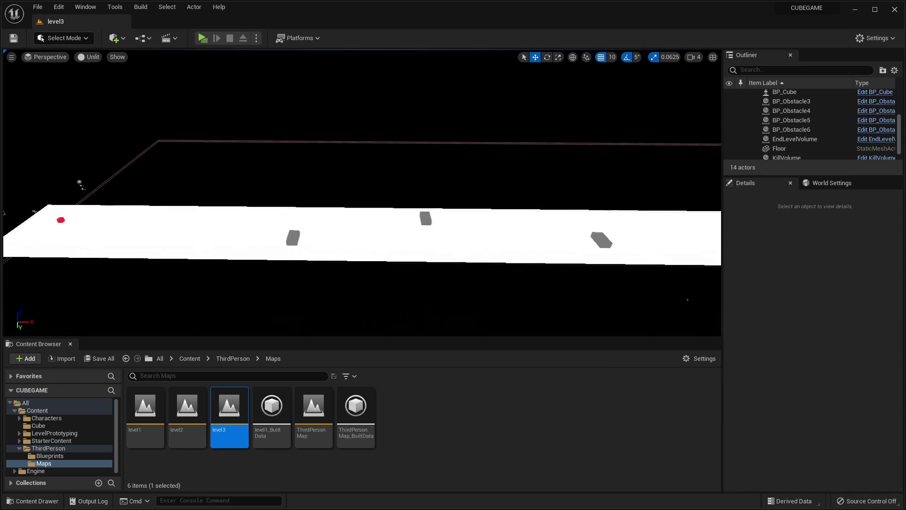
Move BP_Obstacle6 to about Y 1610 on the level3 track and duplicate obstacles farther along, one at about X 12930, Y 1710
{"action": "right_click_drag", "start_coordinate": [287, 180], "coordinate": [285, 196]}
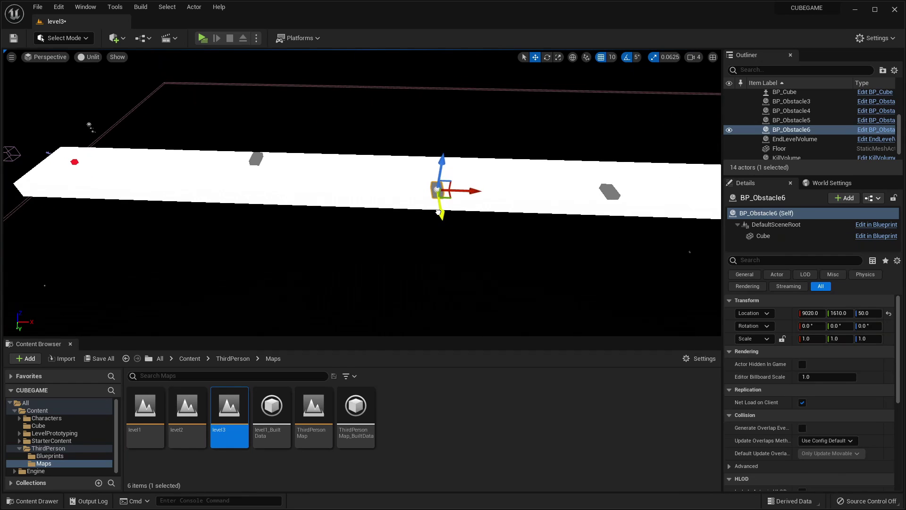
{"action": "left_click_drag", "start_coordinate": [474, 190], "coordinate": [515, 194]}
{"action": "right_click", "coordinate": [491, 199]}
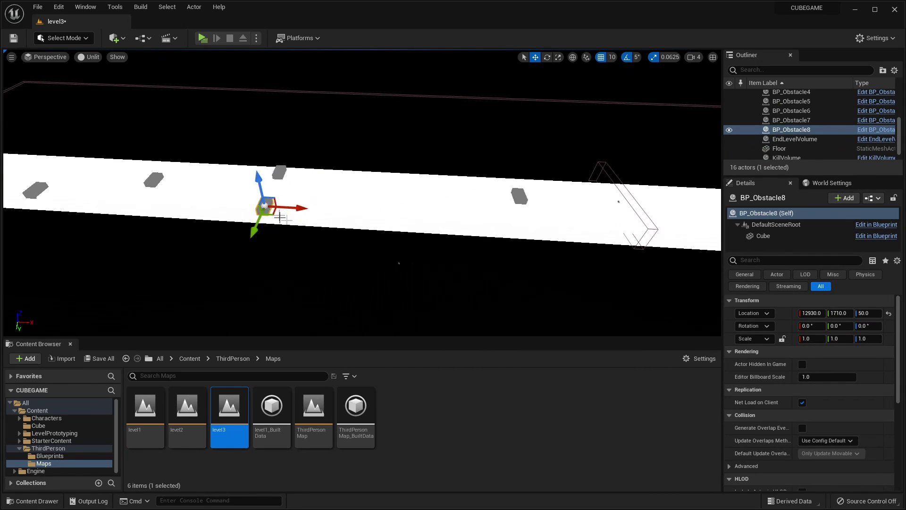
Duplicate the obstacle at about X 12930, Y 1710 farther along the level3 track, and move BP_Obstacle5 to about Y 1500
{"action": "left_click_drag", "start_coordinate": [300, 208], "coordinate": [408, 212], "text": "alt"}
{"action": "left_click_drag", "start_coordinate": [370, 237], "coordinate": [372, 219]}
{"action": "left_click", "coordinate": [519, 196]}
{"action": "left_click_drag", "start_coordinate": [530, 218], "coordinate": [538, 236]}
{"action": "right_click_drag", "start_coordinate": [538, 235], "coordinate": [468, 231]}
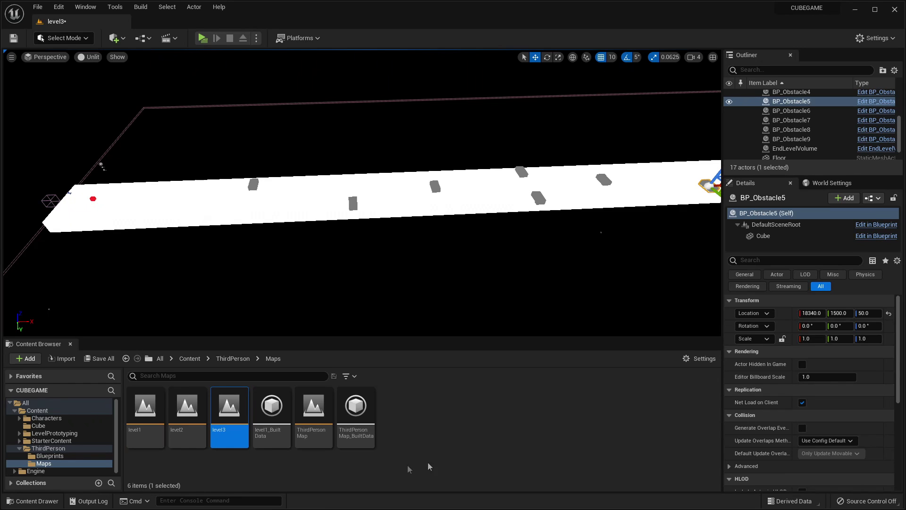
Create a new level named winscreen in the Maps folder and open it, saving level3 and winscreen
{"action": "left_click", "coordinate": [442, 423]}
{"action": "right_click", "coordinate": [441, 423]}
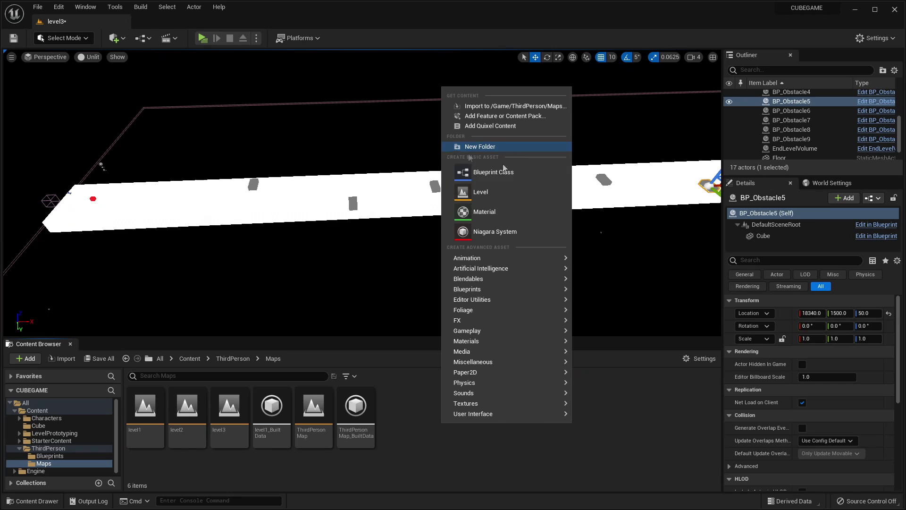
{"action": "left_click", "coordinate": [480, 192]}
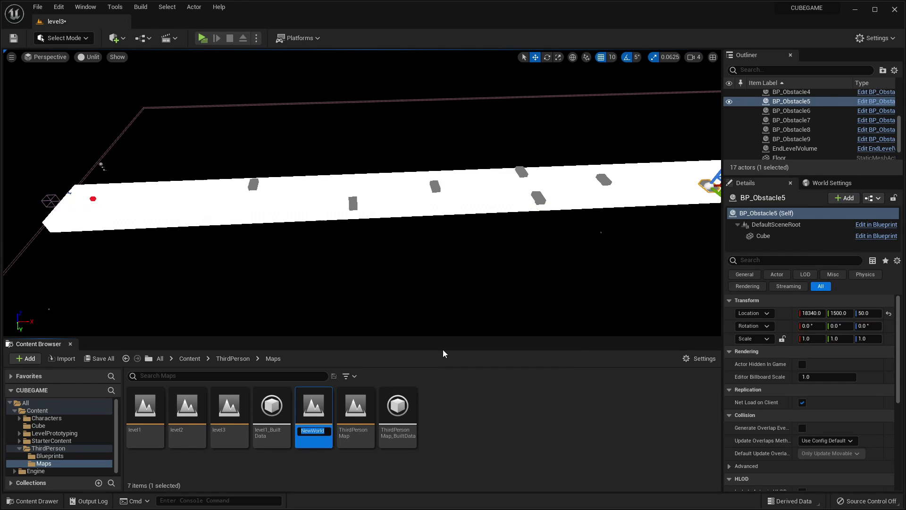
{"action": "type", "text": "winscreen"}
{"action": "key", "text": "Return"}
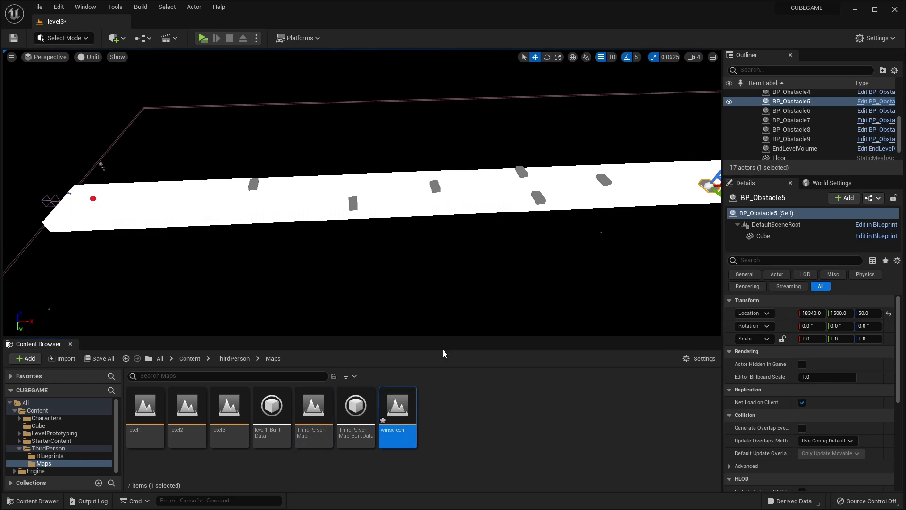
{"action": "double_click", "coordinate": [411, 407]}
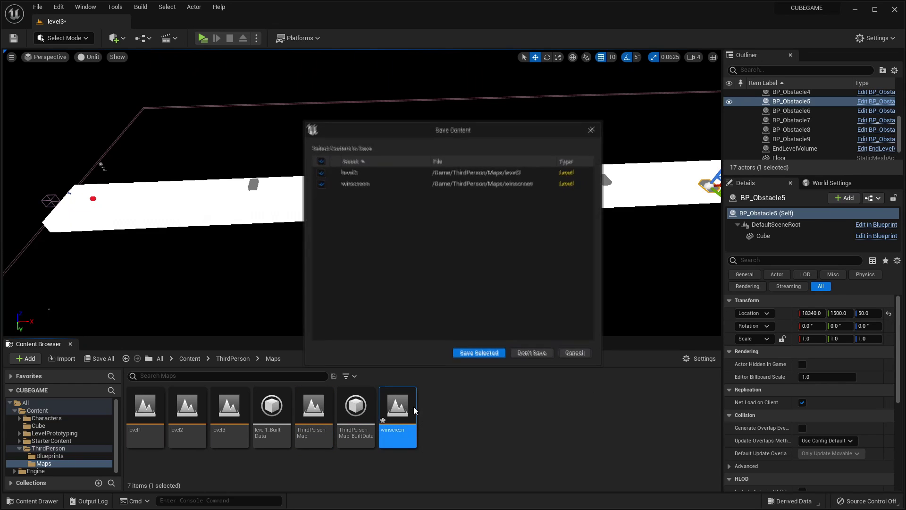
{"action": "left_click", "coordinate": [496, 355]}
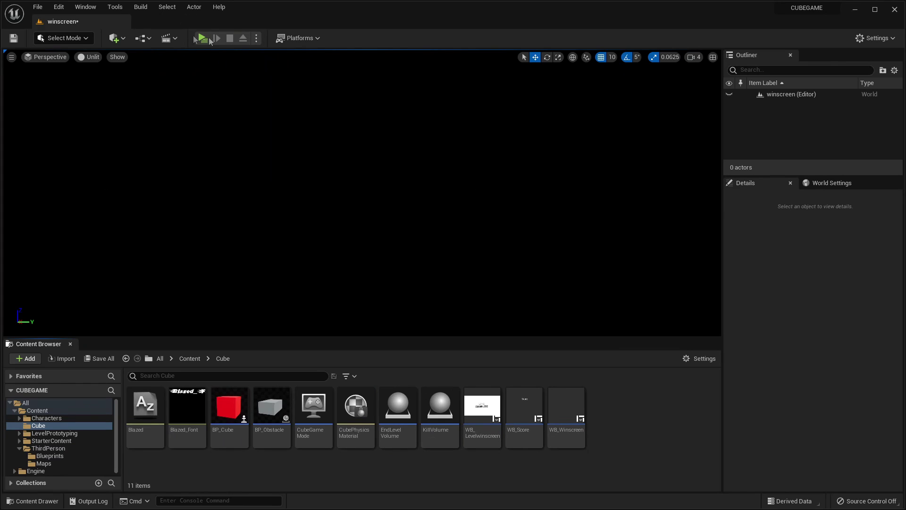
Play the winscreen level to test it, and create a Game Mode Base blueprint named Titlegamemode in the Cube folder
{"action": "left_click", "coordinate": [202, 38]}
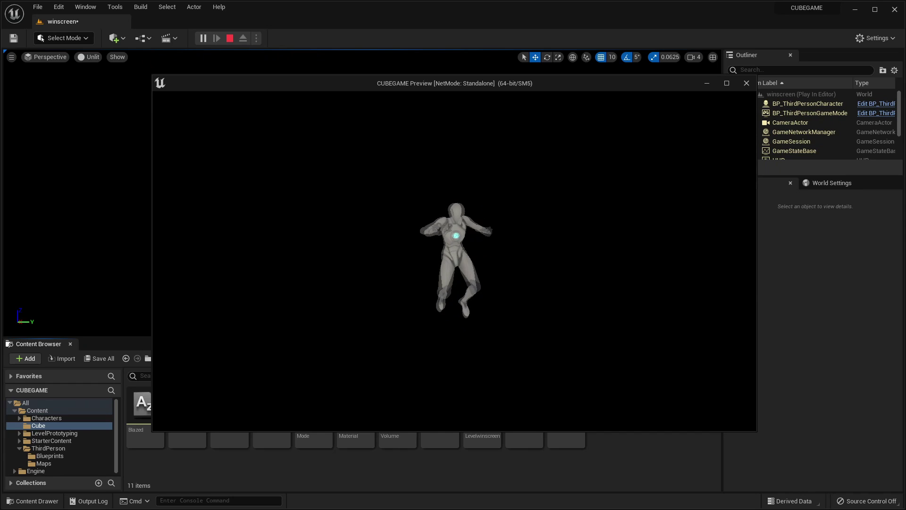
{"action": "key", "text": "Escape"}
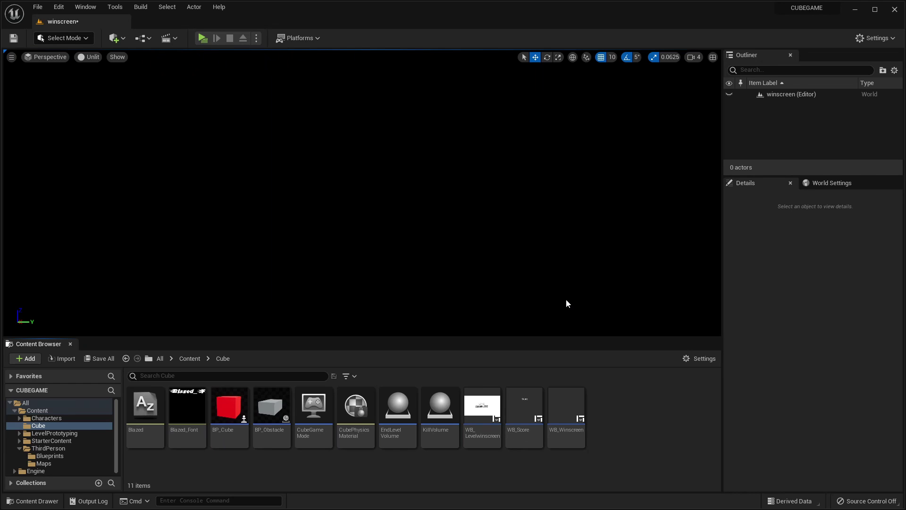
{"action": "right_click", "coordinate": [617, 428]}
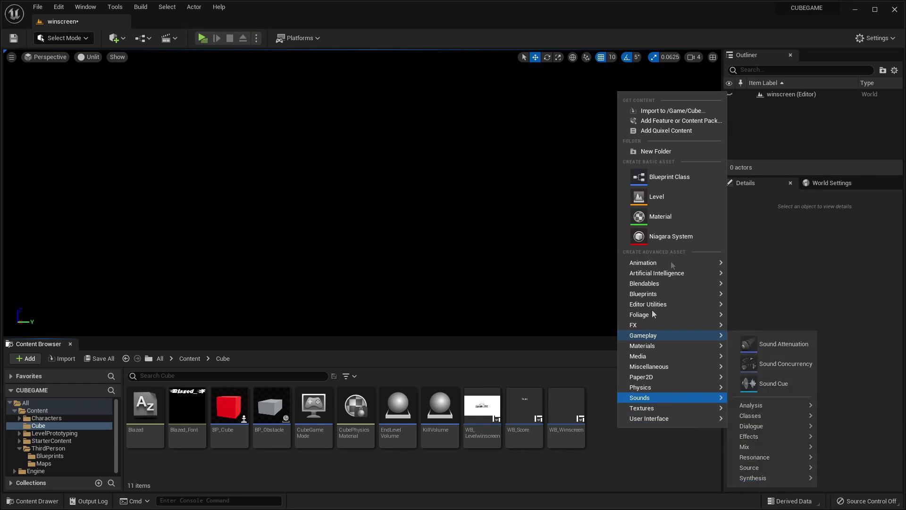
{"action": "left_click", "coordinate": [659, 177]}
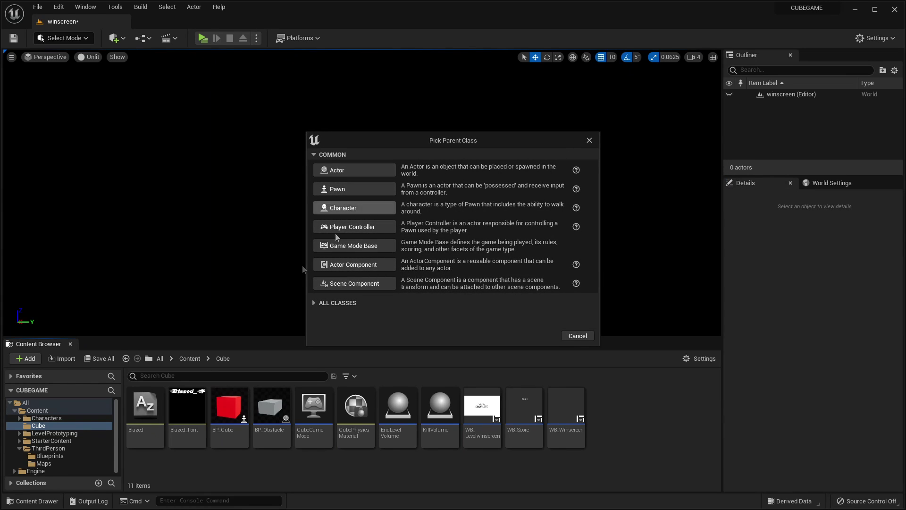
{"action": "left_click", "coordinate": [373, 245]}
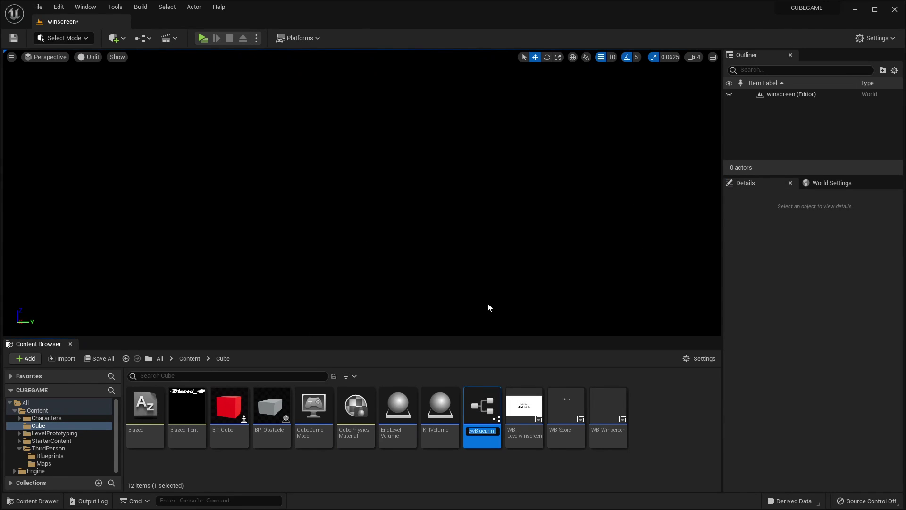
{"action": "type", "text": "Titlega"}
{"action": "type", "text": "memode"}
{"action": "key", "text": "Return"}
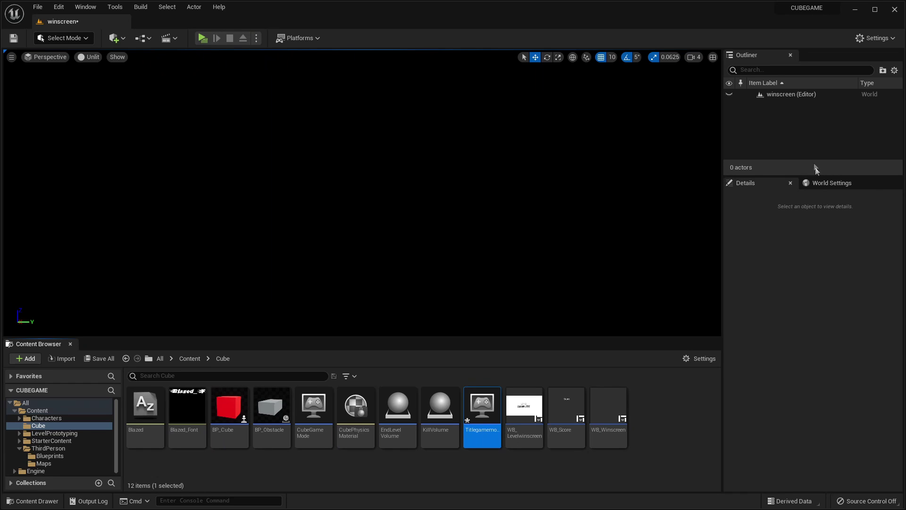
Set the winscreen level's GameMode Override to Titlegamemode and play the level to test it
{"action": "left_click", "coordinate": [829, 183]}
{"action": "left_click", "coordinate": [847, 264]}
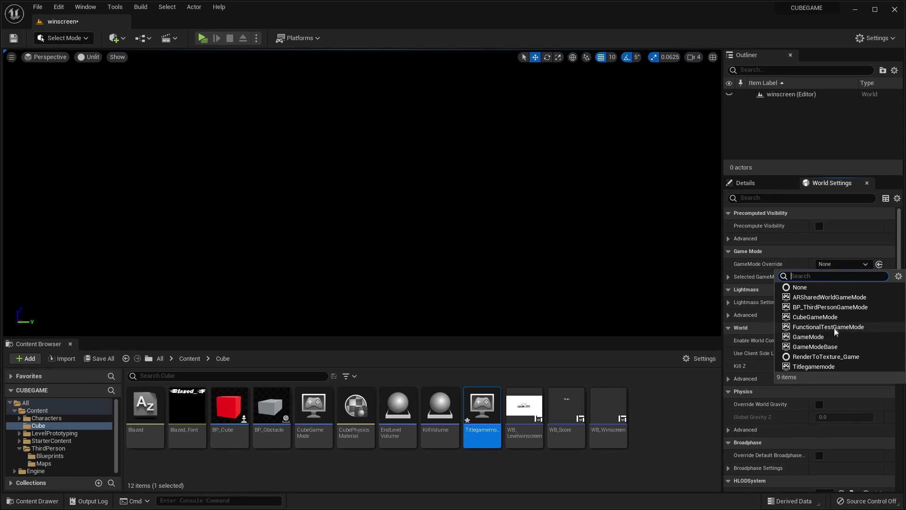
{"action": "left_click", "coordinate": [814, 366]}
{"action": "left_click", "coordinate": [203, 38]}
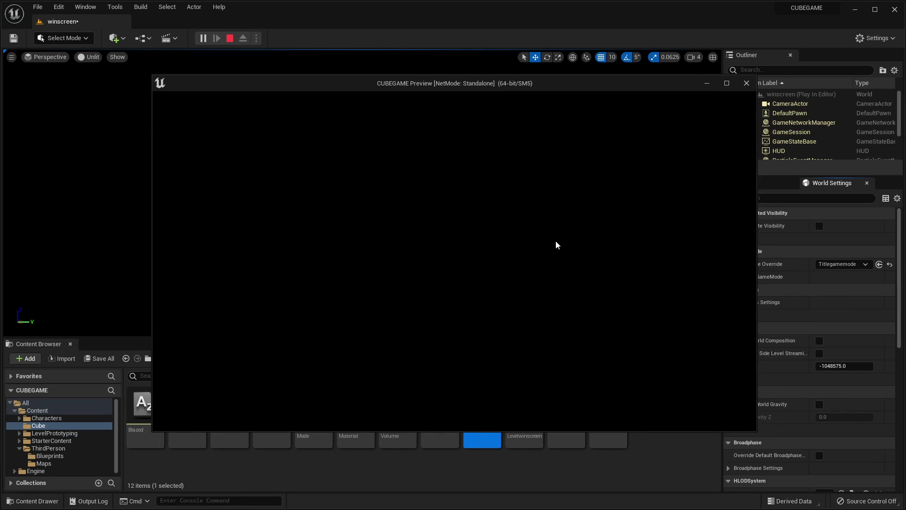
{"action": "left_click", "coordinate": [747, 83]}
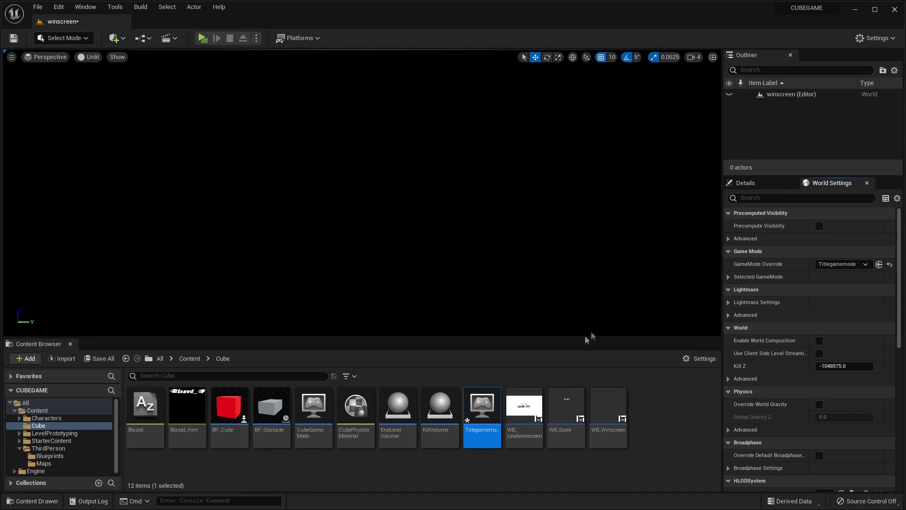
Open the WB_Winscreen widget and add a Canvas Panel containing an Image
{"action": "left_click", "coordinate": [606, 406]}
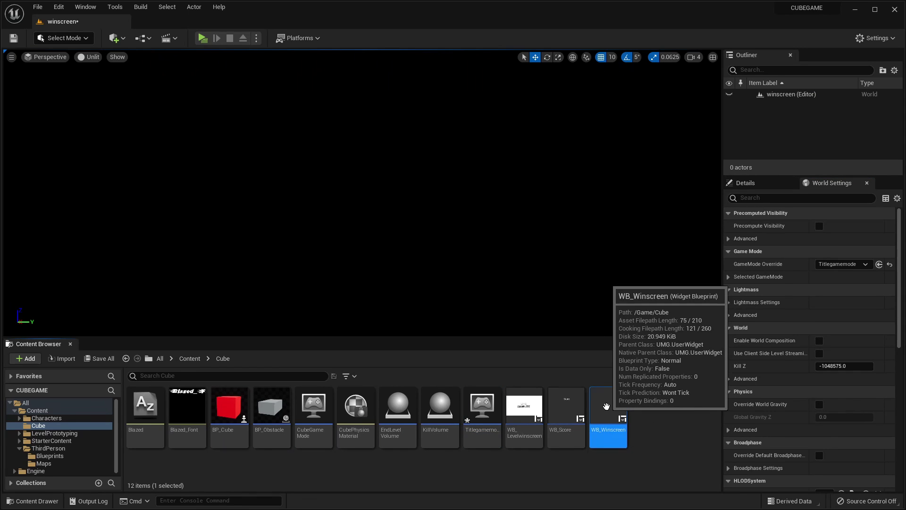
{"action": "double_click", "coordinate": [606, 406]}
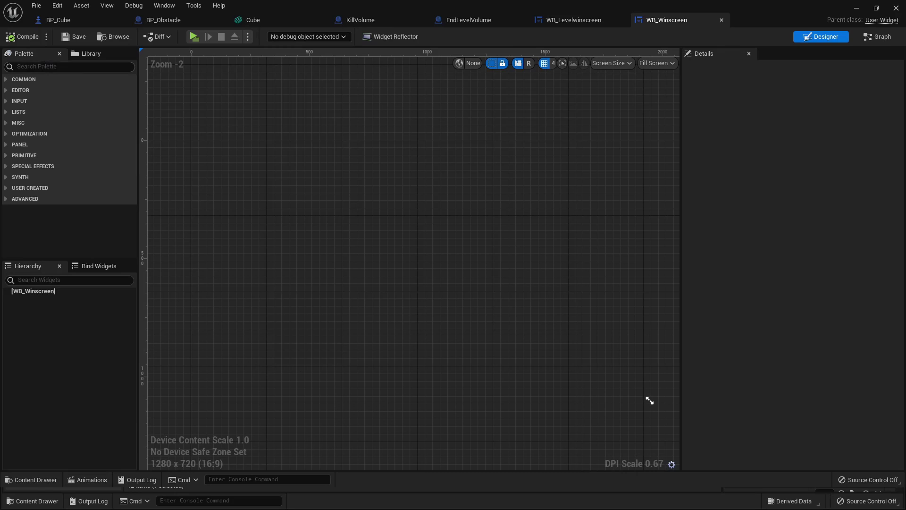
{"action": "type", "text": "ca"}
{"action": "left_click_drag", "start_coordinate": [47, 89], "coordinate": [43, 293]}
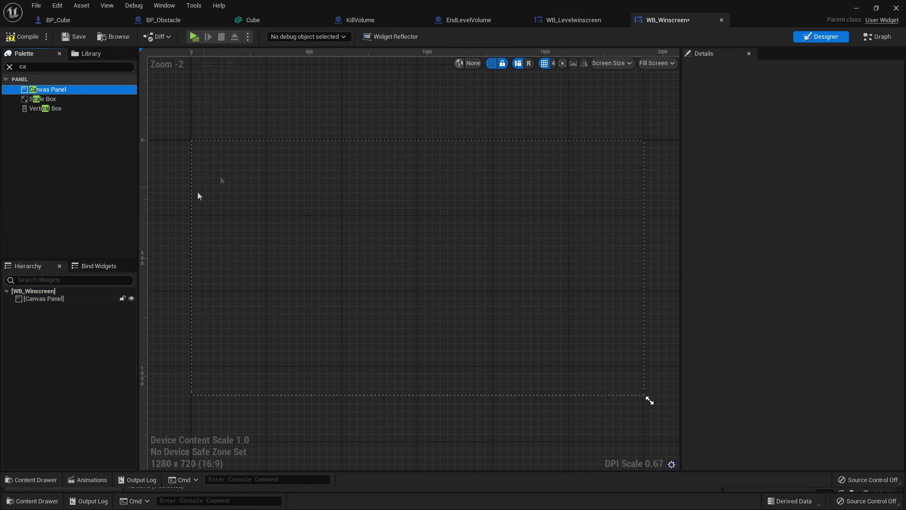
{"action": "left_click", "coordinate": [19, 67]}
{"action": "type", "text": "im"}
{"action": "left_click_drag", "start_coordinate": [38, 89], "coordinate": [48, 302]}
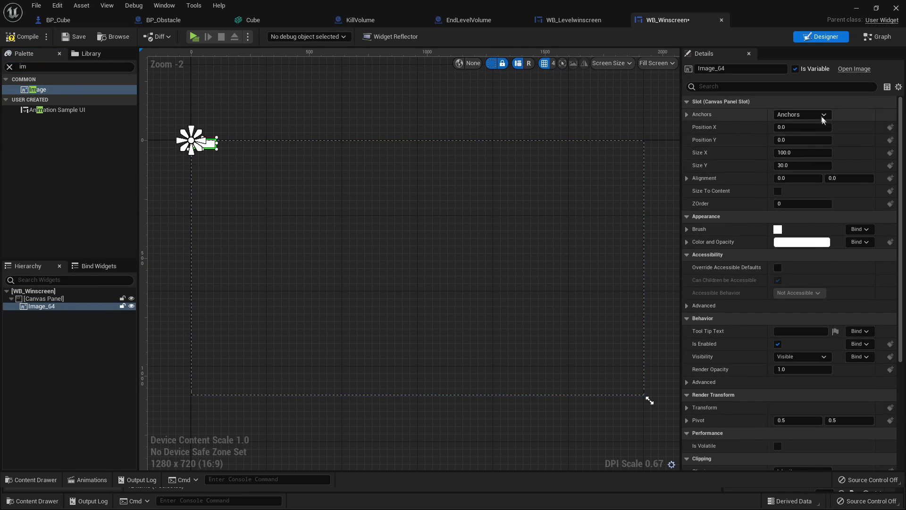
Anchor the image to stretch across the full canvas with right and bottom offsets of 0, and save the widget
{"action": "left_click", "coordinate": [822, 119]}
{"action": "left_click", "coordinate": [888, 236]}
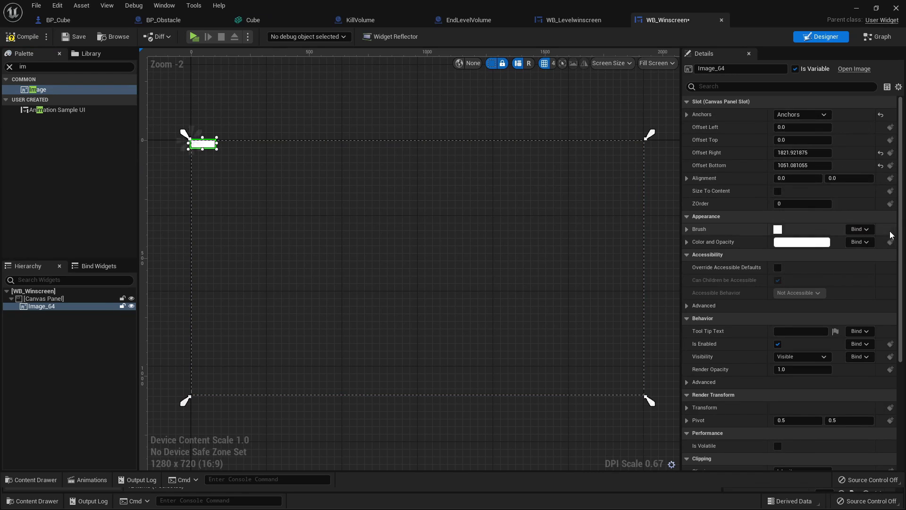
{"action": "left_click", "coordinate": [797, 151]}
{"action": "type", "text": "0"}
{"action": "key", "text": "Return"}
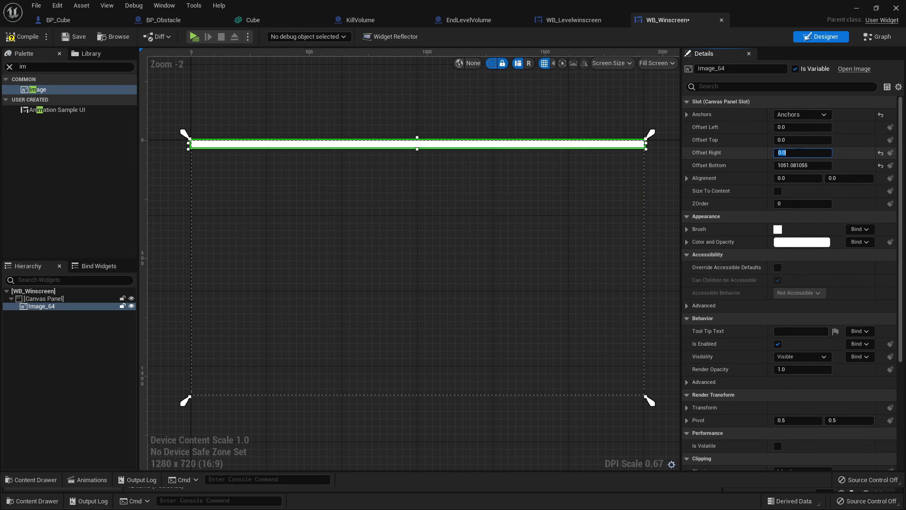
{"action": "type", "text": "0"}
{"action": "key", "text": "Return"}
{"action": "key", "text": "ctrl+s"}
Add a Vertical Box about 574 by 663 to the canvas, anchor it to the centre, and place it near the middle
{"action": "left_click", "coordinate": [19, 70]}
{"action": "type", "text": "ver"}
{"action": "left_click_drag", "start_coordinate": [44, 99], "coordinate": [528, 337]}
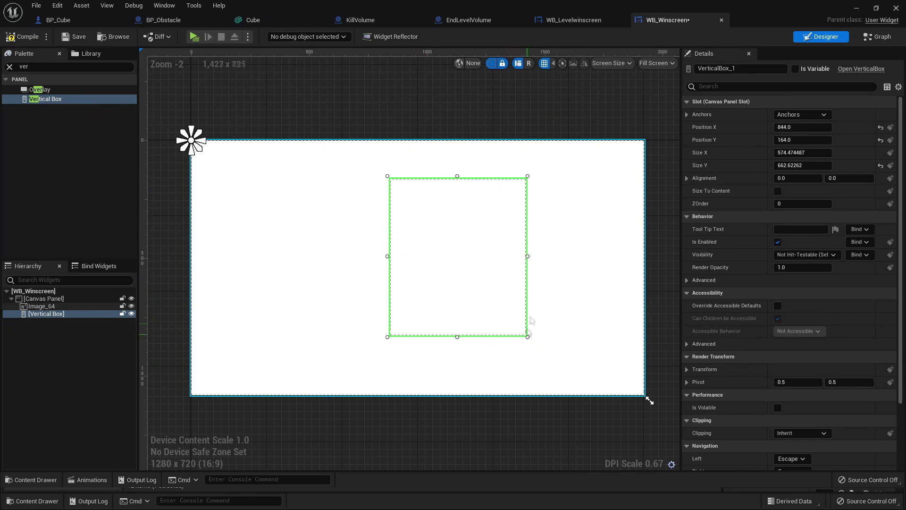
{"action": "left_click", "coordinate": [786, 115]}
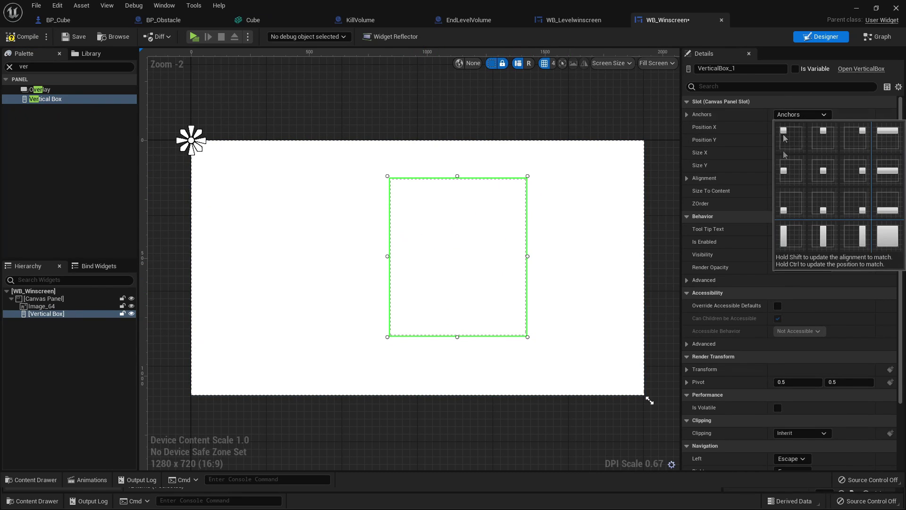
{"action": "left_click", "coordinate": [823, 171]}
{"action": "left_click_drag", "start_coordinate": [510, 232], "coordinate": [480, 224]}
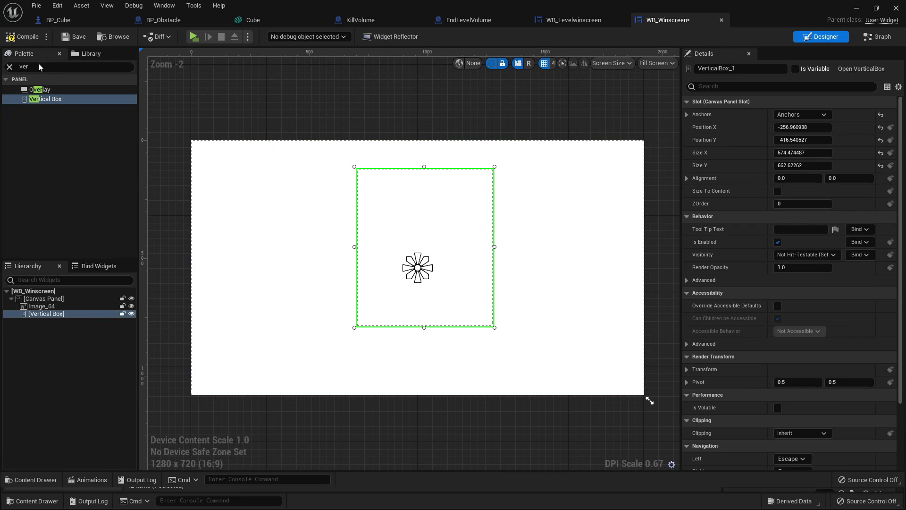
Add three Text widgets inside the Vertical Box
{"action": "type", "text": "tex"}
{"action": "left_click_drag", "start_coordinate": [36, 98], "coordinate": [32, 316]}
{"action": "left_click_drag", "start_coordinate": [43, 104], "coordinate": [55, 317]}
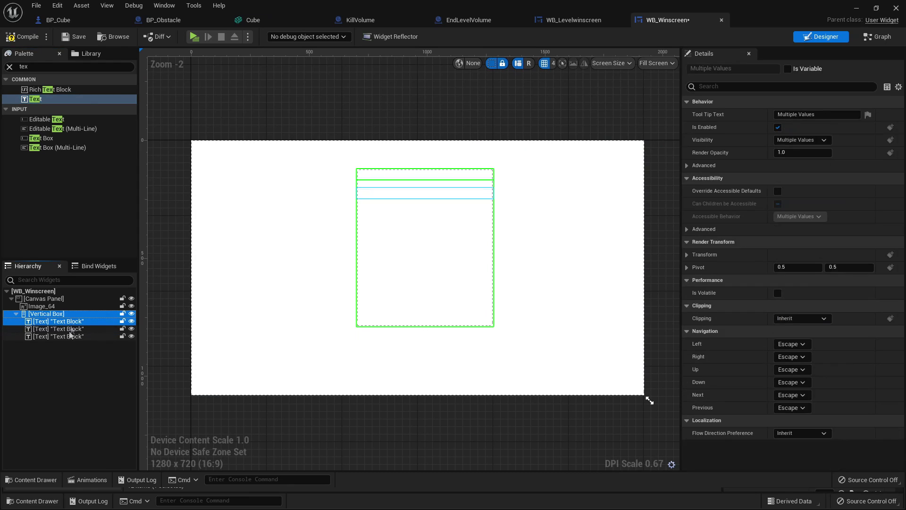
Set the colour of all three text blocks in the Vertical Box to black
{"action": "left_click", "coordinate": [59, 321]}
{"action": "left_click", "coordinate": [59, 336], "text": "shift"}
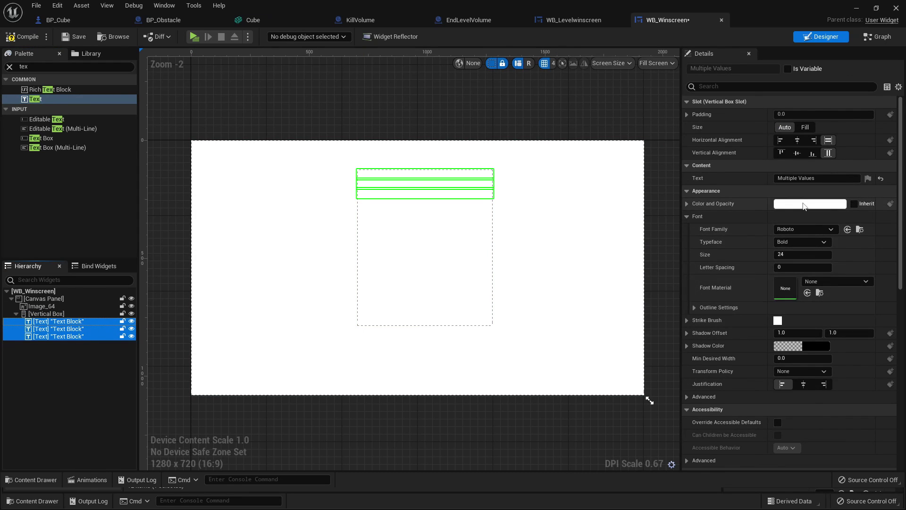
{"action": "left_click", "coordinate": [800, 205]}
{"action": "left_click_drag", "start_coordinate": [729, 287], "coordinate": [725, 334]}
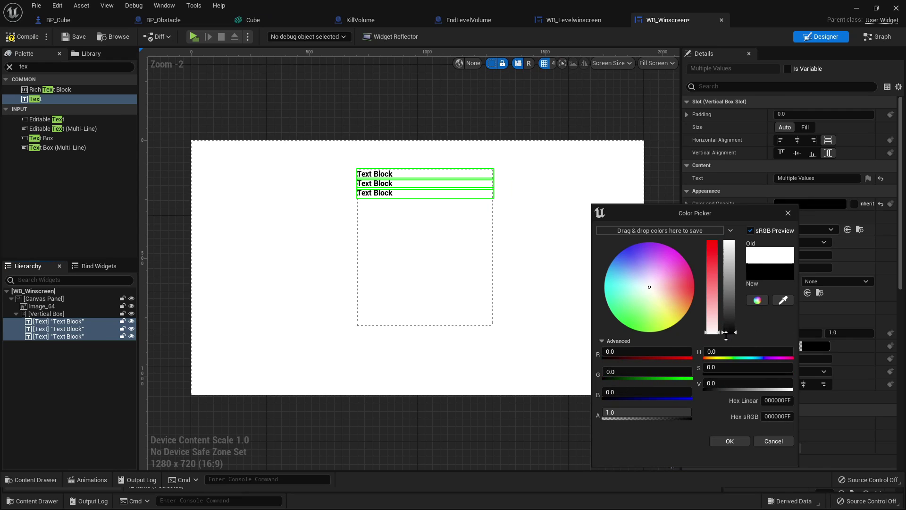
{"action": "left_click", "coordinate": [742, 444]}
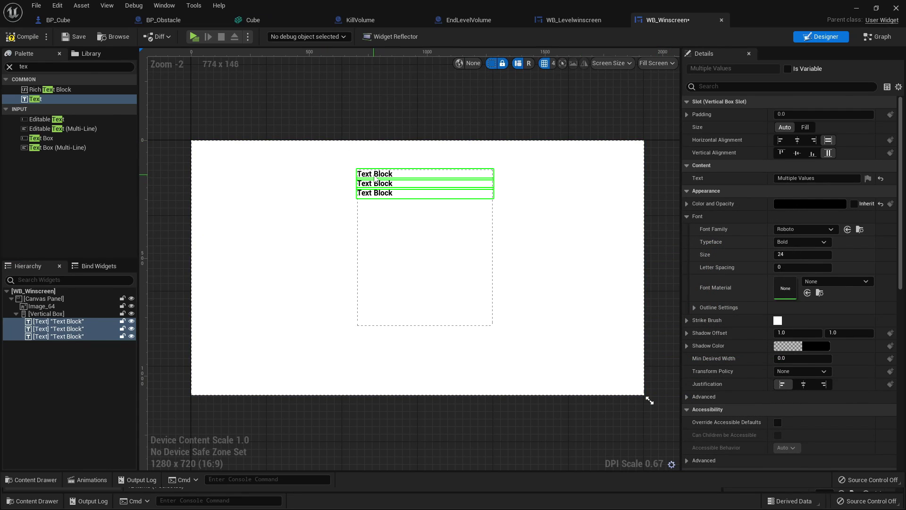
Set the text of the first text block in the Vertical Box to "THANKS FOR PLAYING!"
{"action": "left_click", "coordinate": [376, 175]}
{"action": "left_click", "coordinate": [811, 182]}
{"action": "type", "text": "T"}
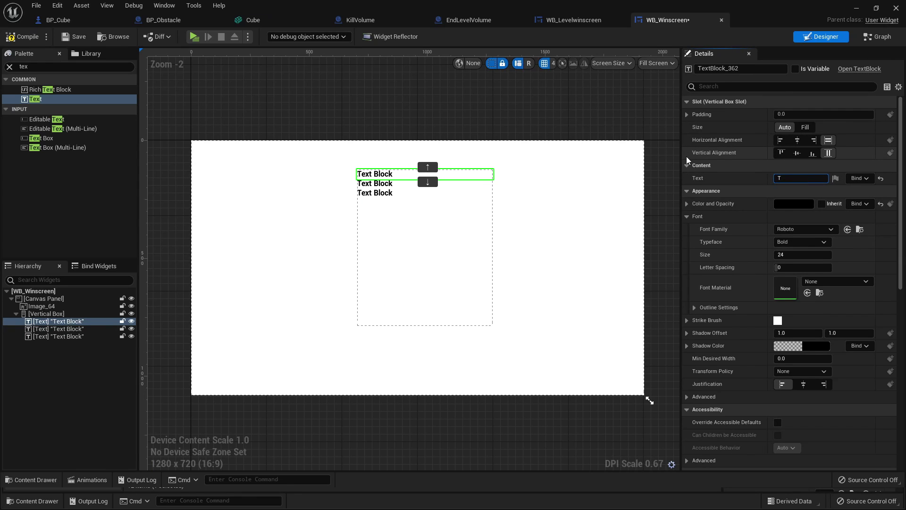
{"action": "type", "text": "HANKS FOR PLAYING"}
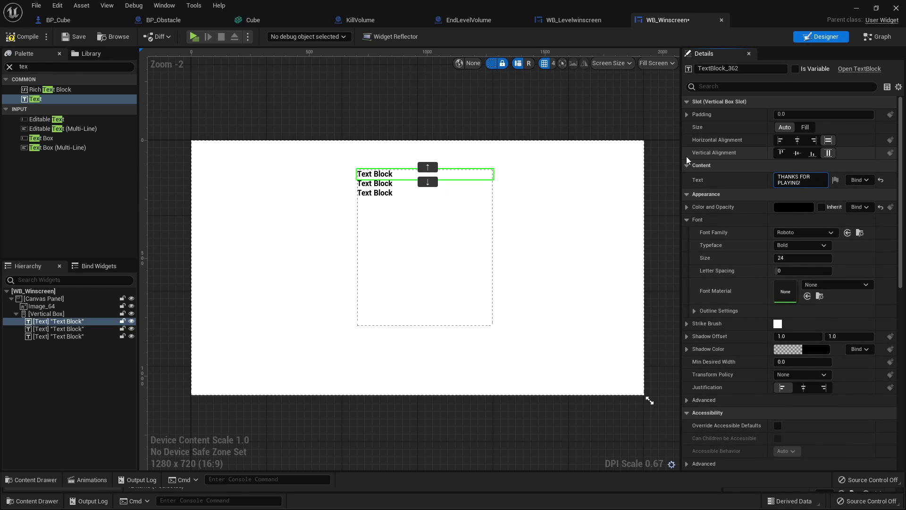
{"action": "type", "text": "!"}
{"action": "key", "text": "Return"}
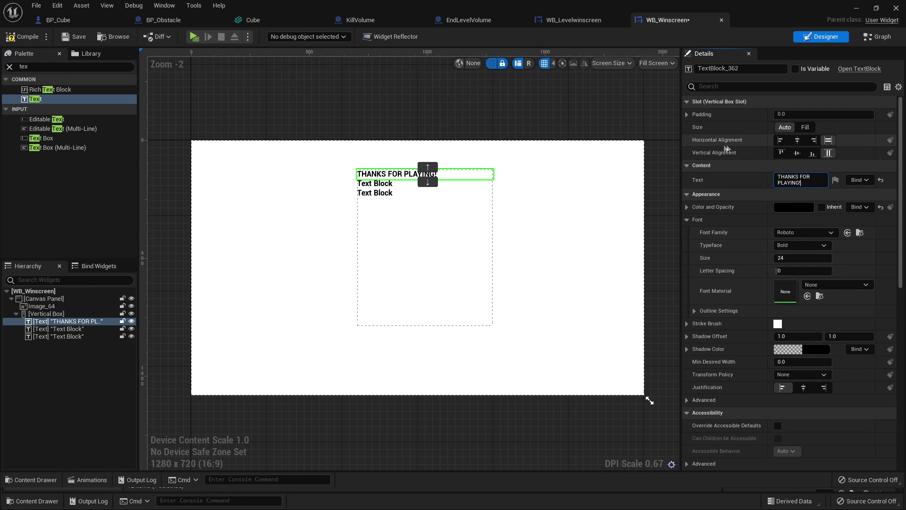
Centre the "THANKS FOR PLAYING!" text horizontally and set its font size to 90
{"action": "left_click", "coordinate": [797, 142]}
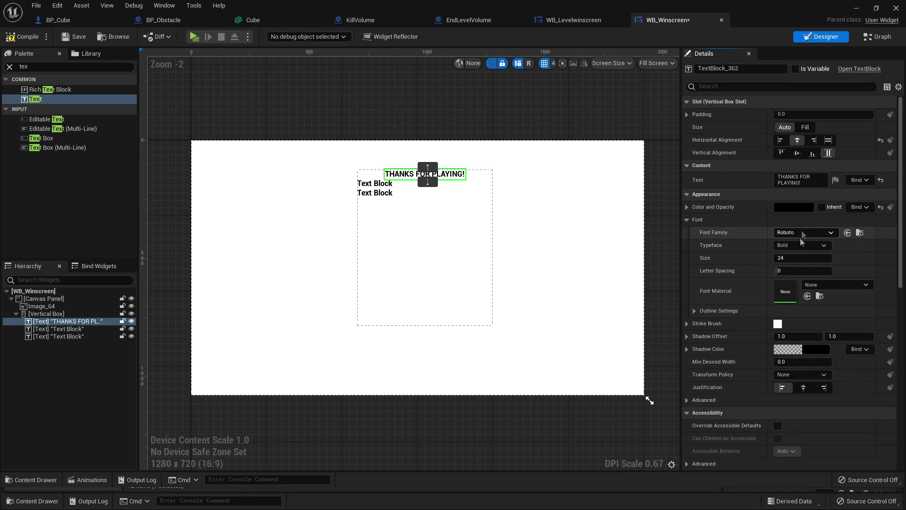
{"action": "left_click", "coordinate": [788, 259]}
{"action": "type", "text": "90"}
{"action": "key", "text": "Return"}
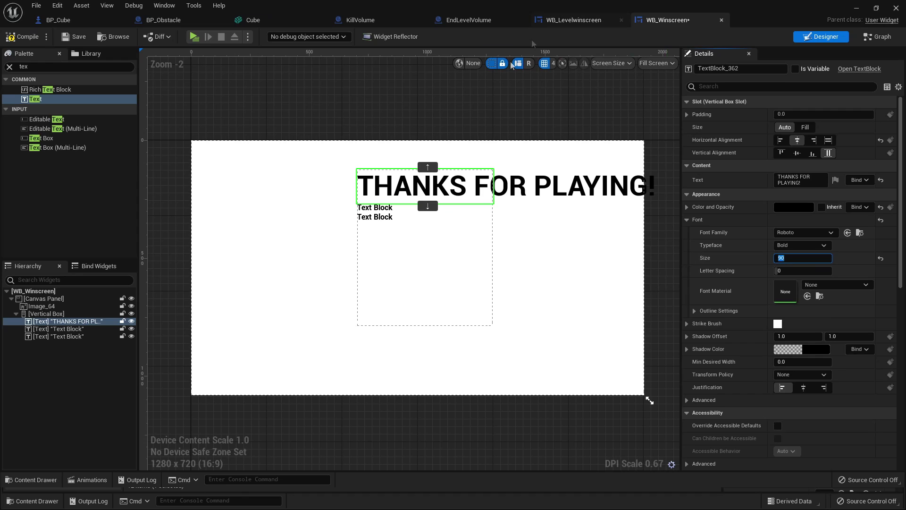
Set the "THANKS FOR PLAYING!" text to the Light typeface and colour it mid grey, with a brightness value of about 0.29
{"action": "left_click", "coordinate": [469, 218]}
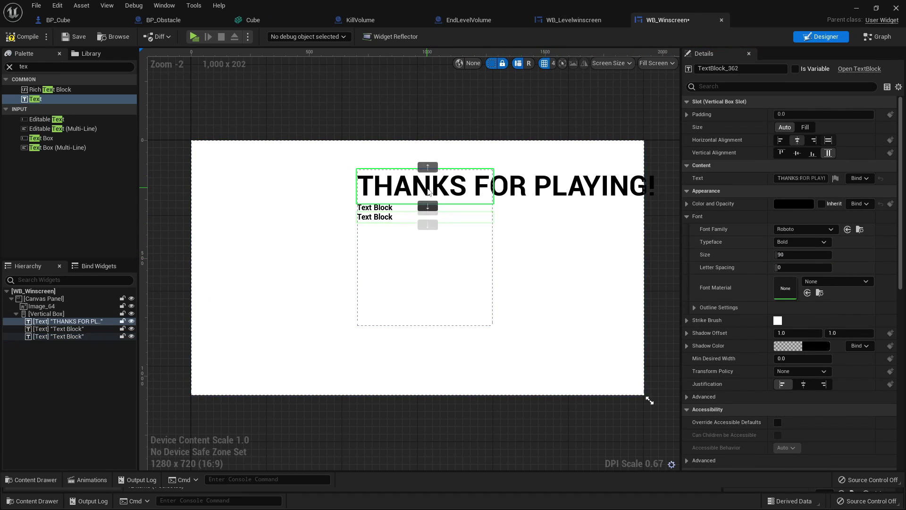
{"action": "left_click", "coordinate": [424, 186]}
{"action": "left_click", "coordinate": [798, 245]}
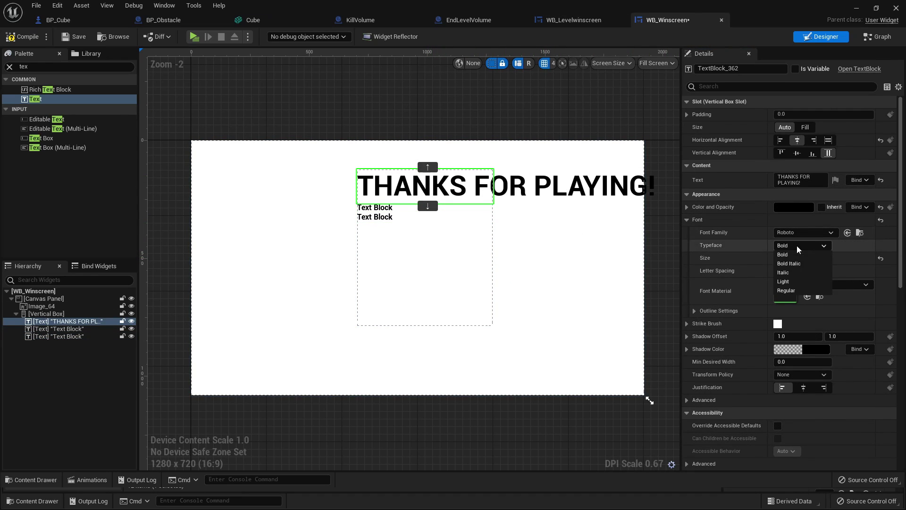
{"action": "left_click", "coordinate": [784, 281]}
{"action": "left_click", "coordinate": [800, 208]}
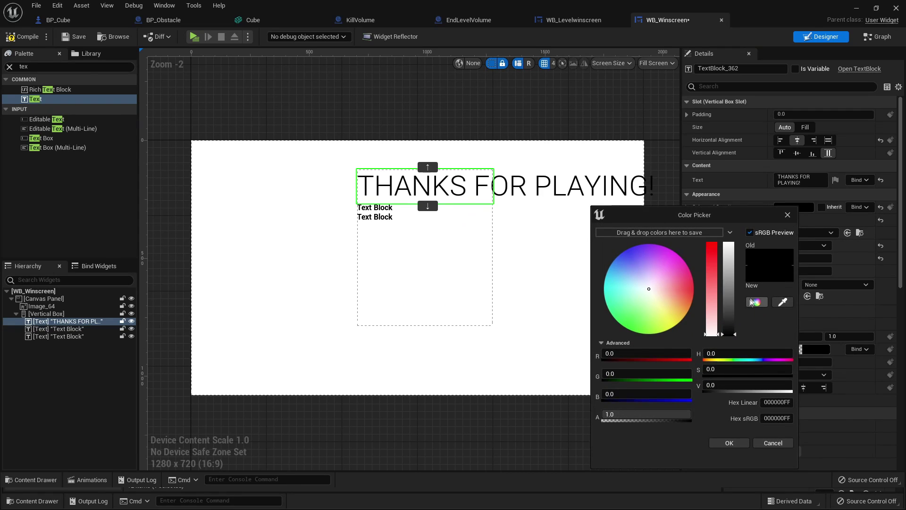
{"action": "left_click", "coordinate": [729, 311]}
Widen the Vertical Box to about 1255 so the heading fits, and shift it back towards the middle of the canvas
{"action": "left_click", "coordinate": [397, 283]}
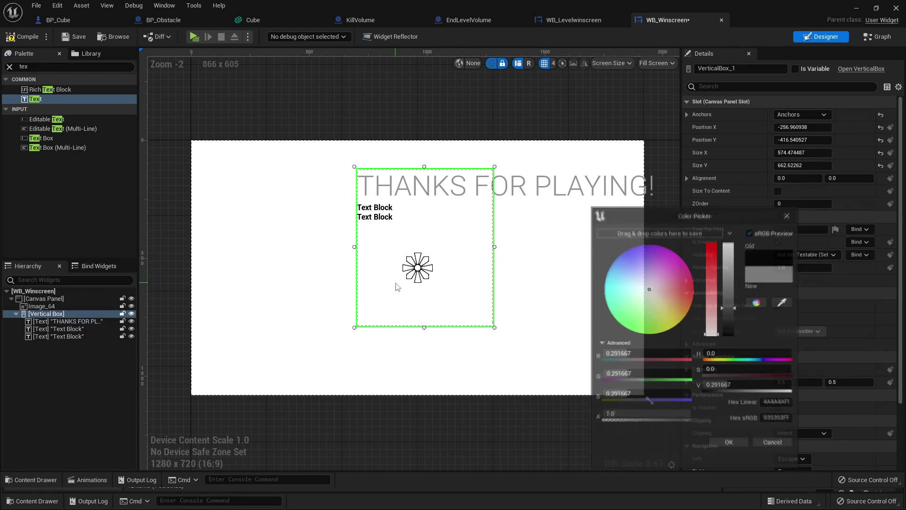
{"action": "left_click_drag", "start_coordinate": [495, 246], "coordinate": [655, 247]}
{"action": "left_click_drag", "start_coordinate": [515, 285], "coordinate": [457, 282]}
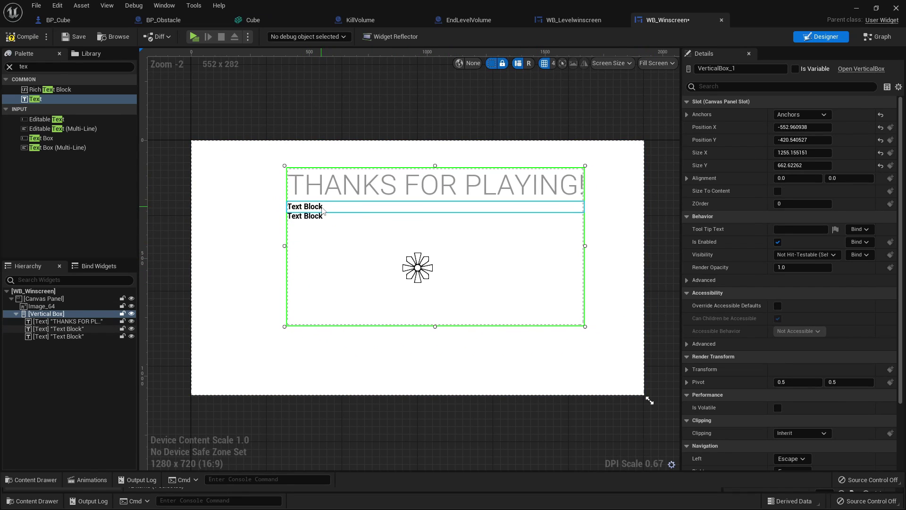
Set the bottom padding of the "THANKS FOR PLAYING!" text to 300
{"action": "left_click", "coordinate": [313, 188]}
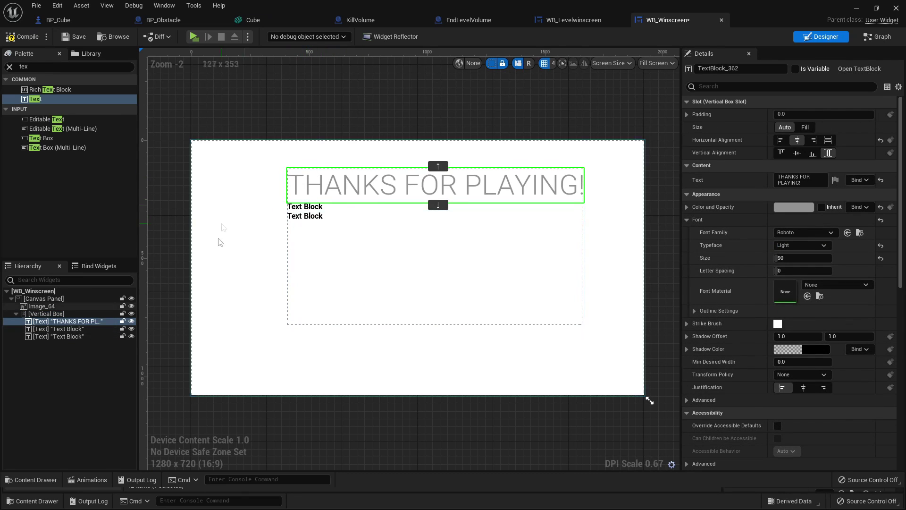
{"action": "left_click", "coordinate": [687, 115]}
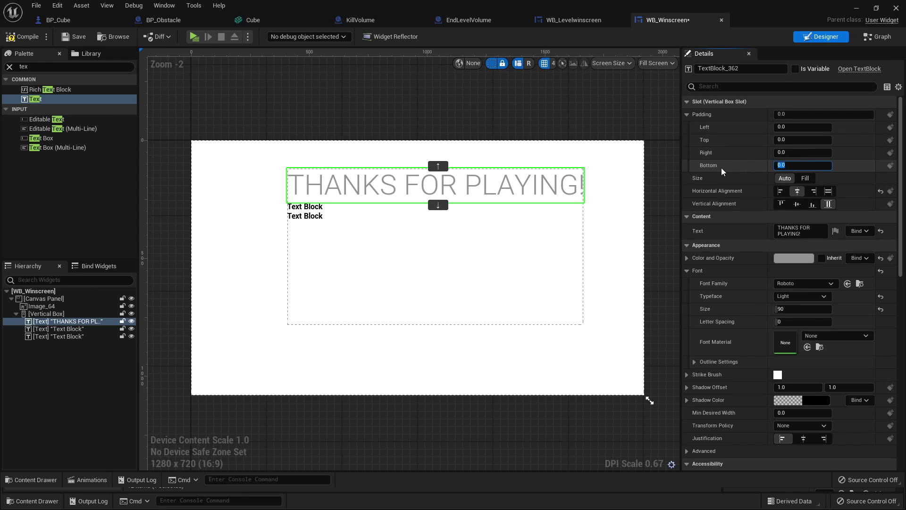
{"action": "key", "text": "Return"}
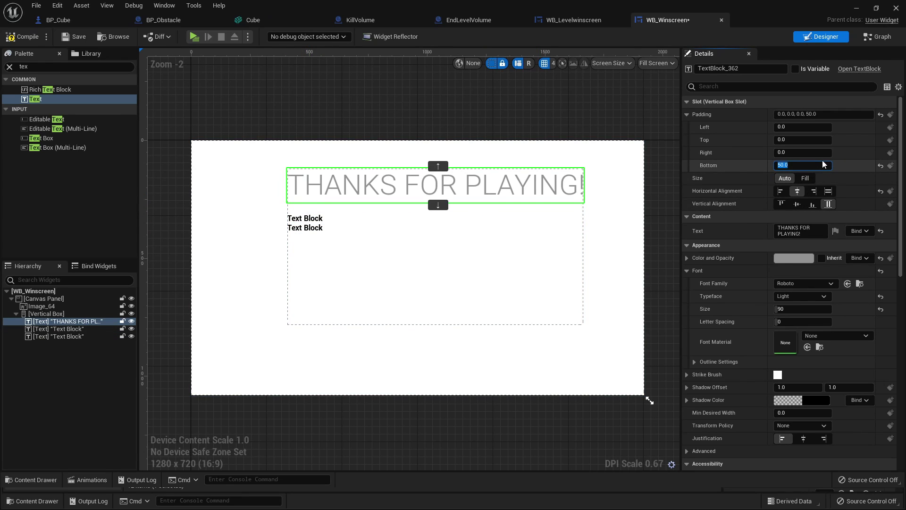
{"action": "type", "text": "100"}
{"action": "key", "text": "Return"}
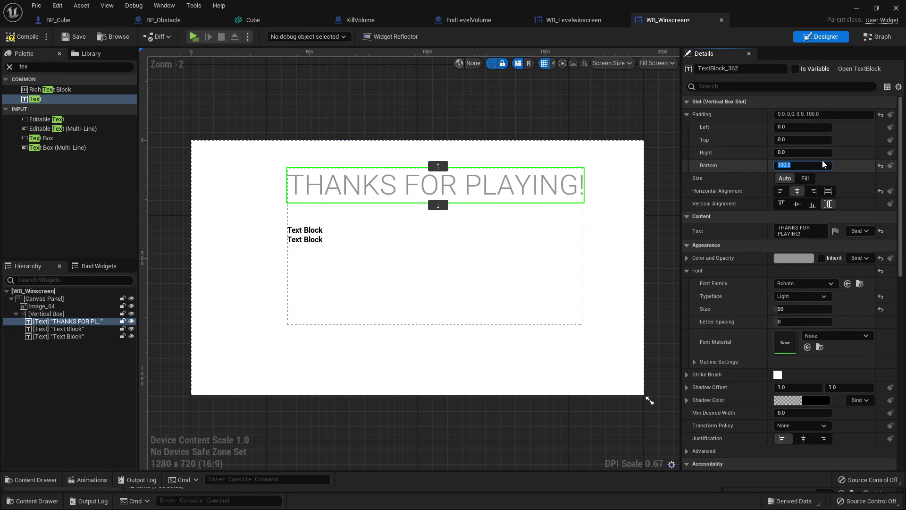
{"action": "key", "text": "Return"}
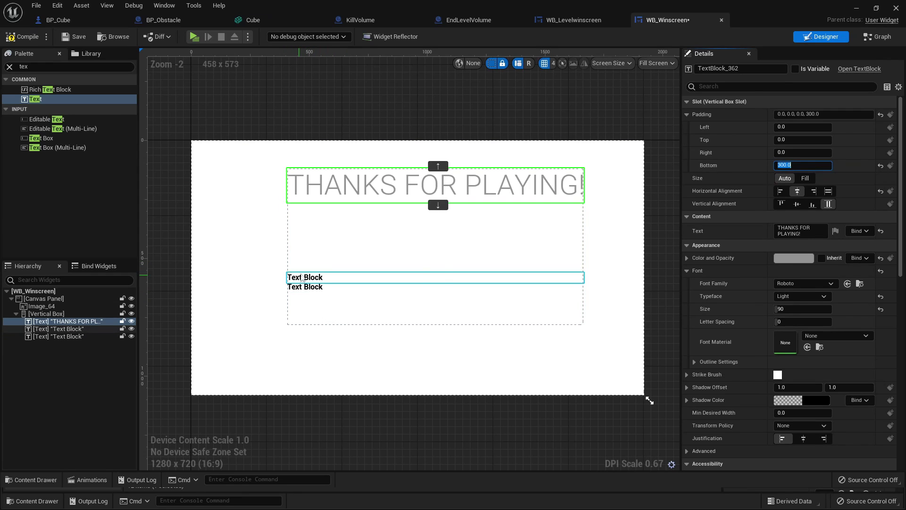
Centre the two remaining text blocks horizontally and set the text of the upper one to "MADE BY:"
{"action": "left_click", "coordinate": [378, 278]}
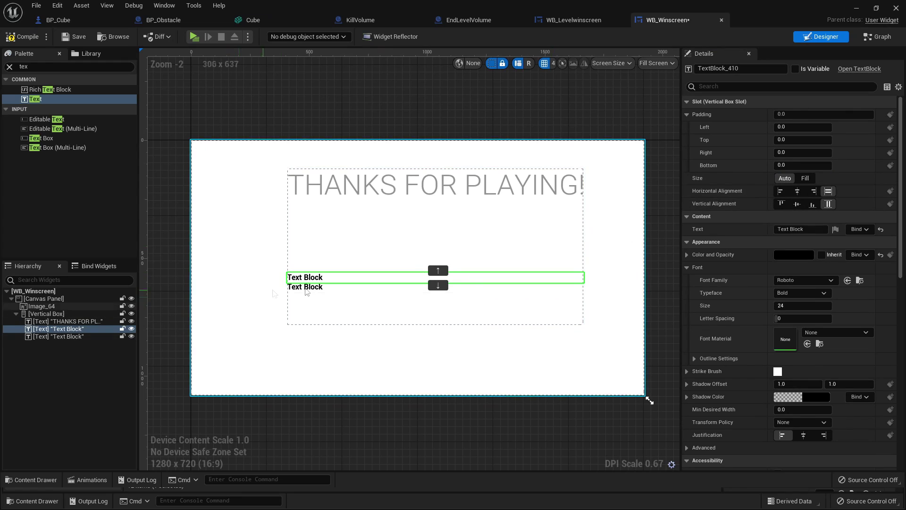
{"action": "left_click", "coordinate": [307, 288], "text": "ctrl"}
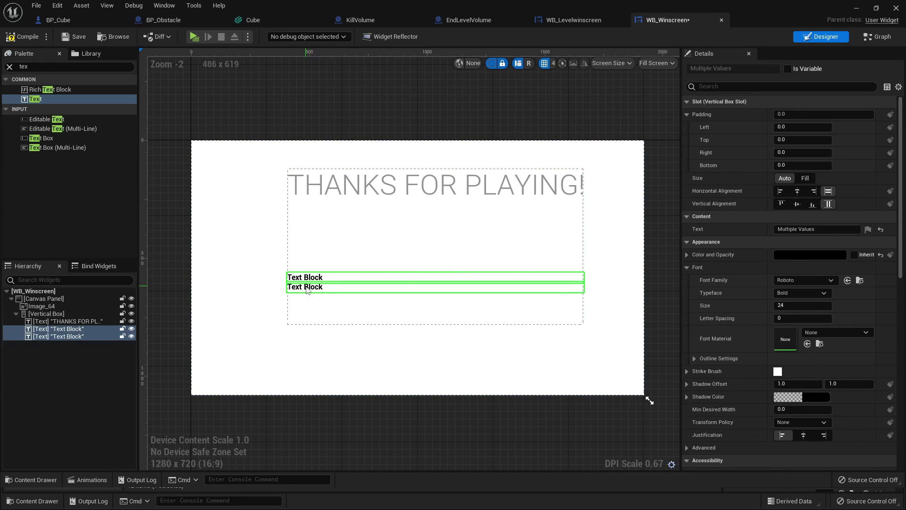
{"action": "left_click", "coordinate": [797, 190]}
{"action": "double_click", "coordinate": [436, 277]}
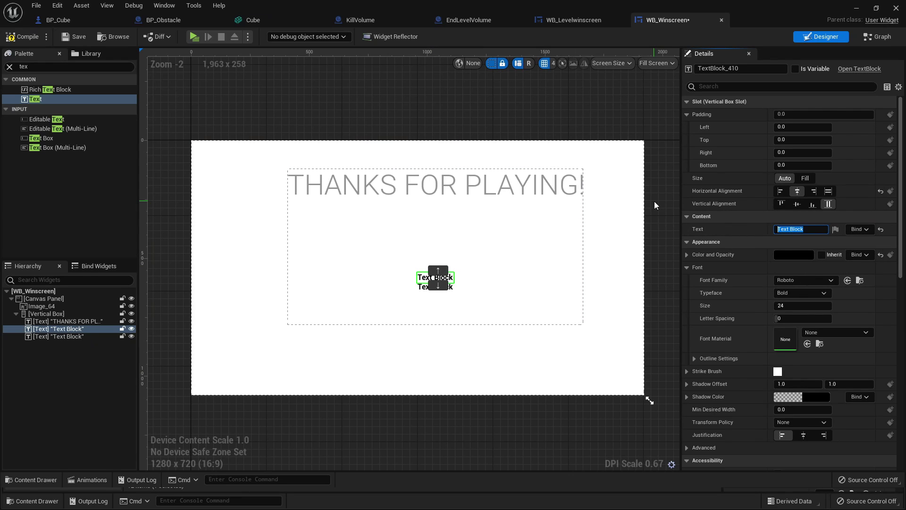
{"action": "type", "text": "MADE BY:"}
{"action": "key", "text": "Return"}
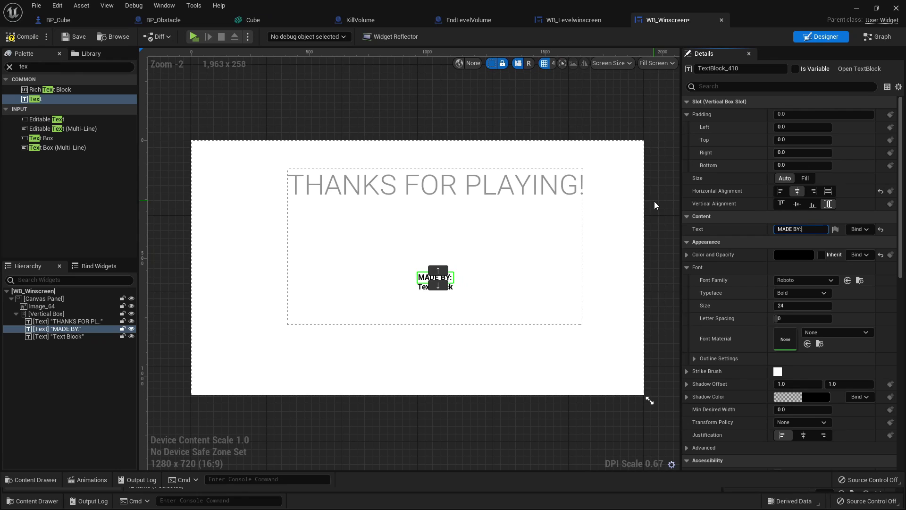
Enter the creator's name in the last text block and colour it mid grey, with a brightness value of about 0.22
{"action": "double_click", "coordinate": [432, 288]}
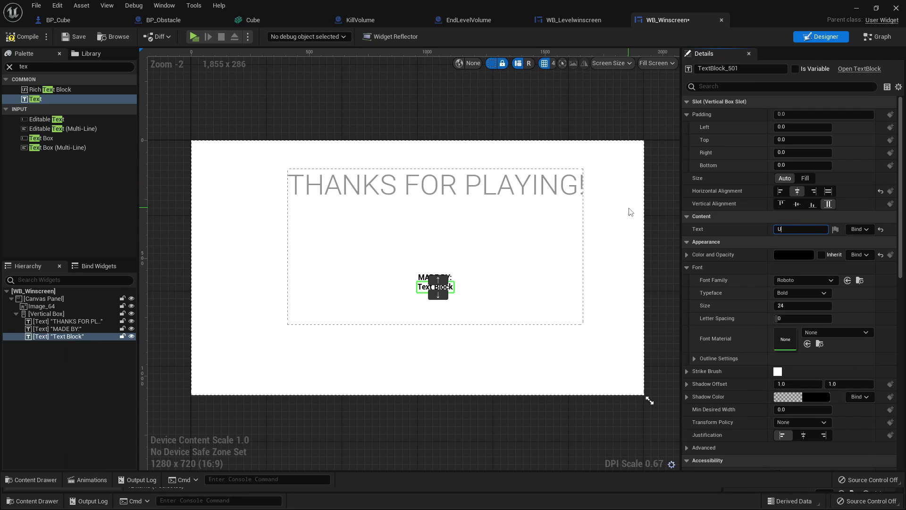
{"action": "key", "text": "Return"}
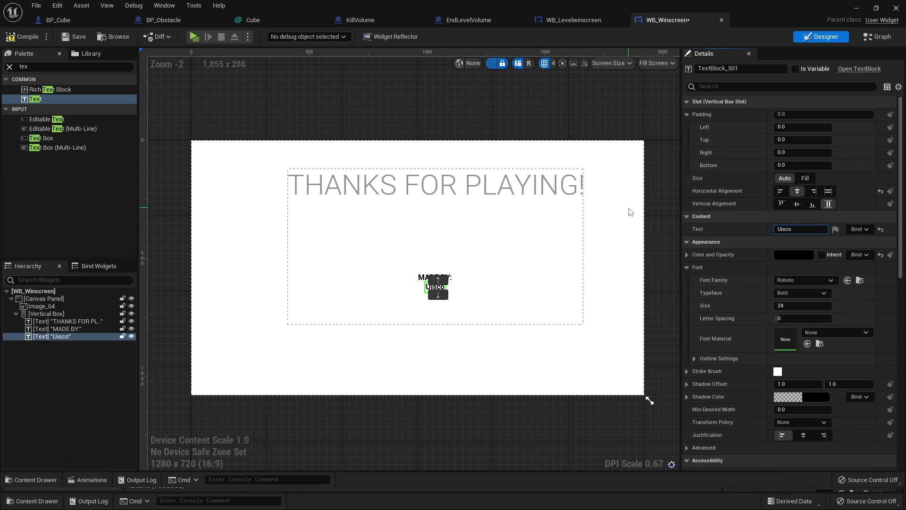
{"action": "left_click", "coordinate": [786, 255]}
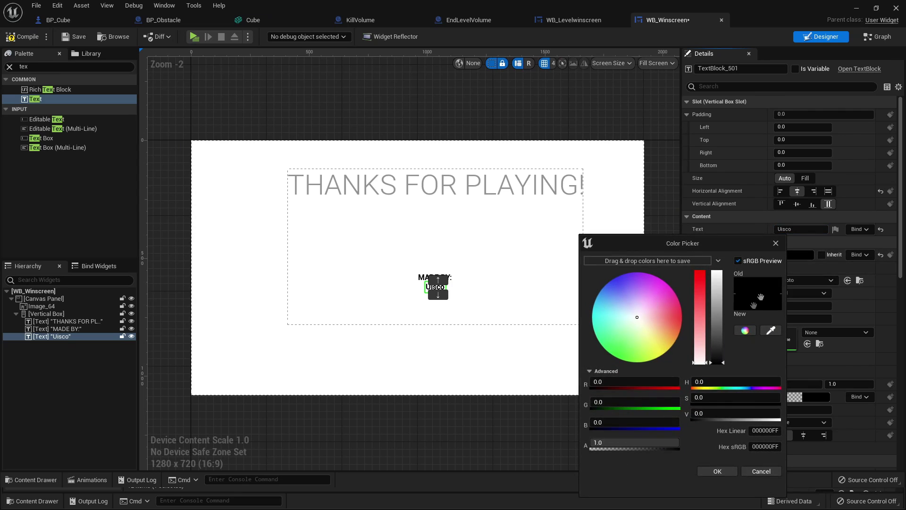
{"action": "left_click_drag", "start_coordinate": [720, 337], "coordinate": [718, 343]}
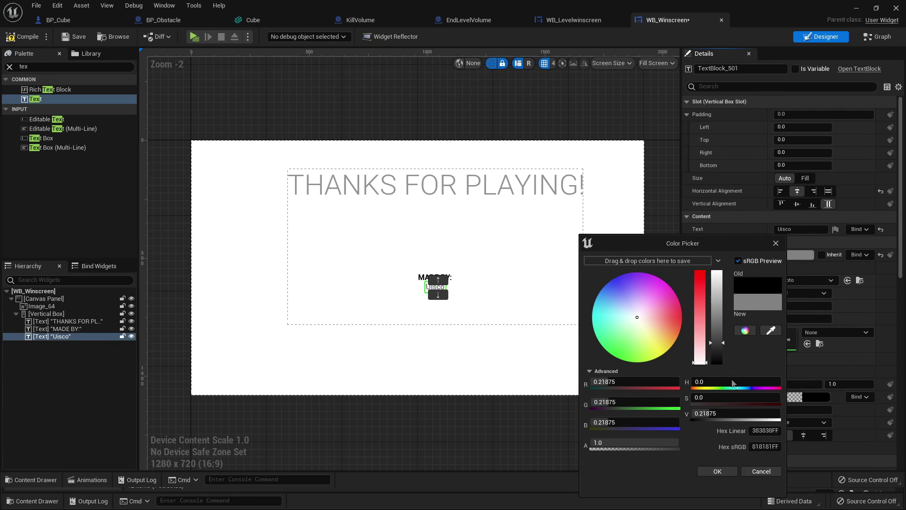
{"action": "left_click", "coordinate": [717, 471]}
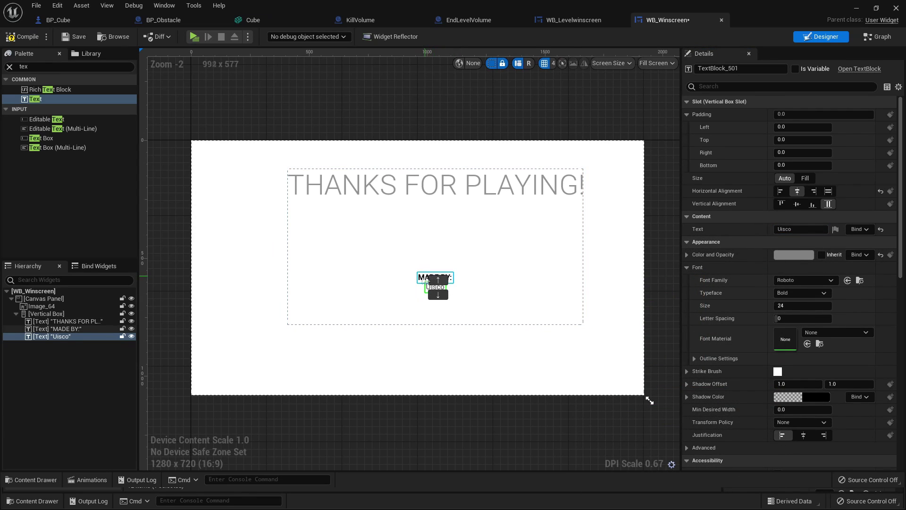
Set the font size of the "MADE BY:" text to 70
{"action": "left_click", "coordinate": [420, 279]}
{"action": "left_click", "coordinate": [803, 305]}
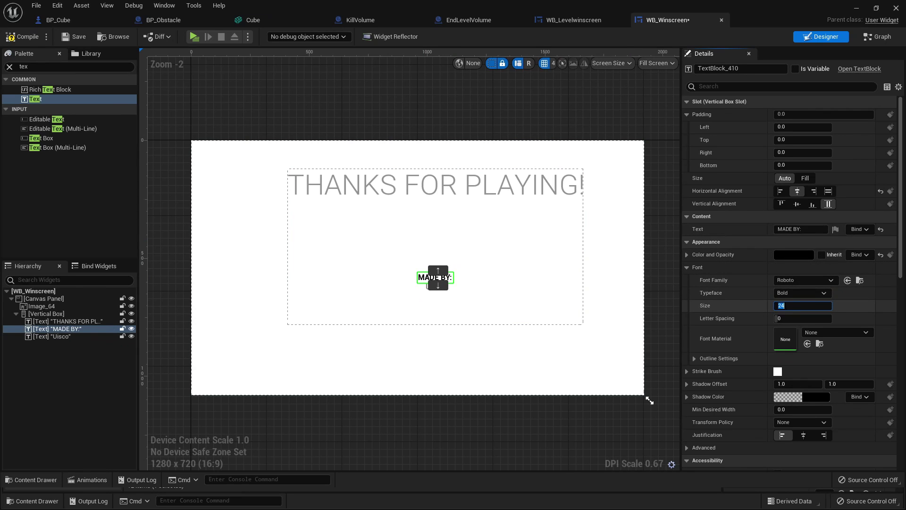
{"action": "type", "text": "70"}
{"action": "key", "text": "Return"}
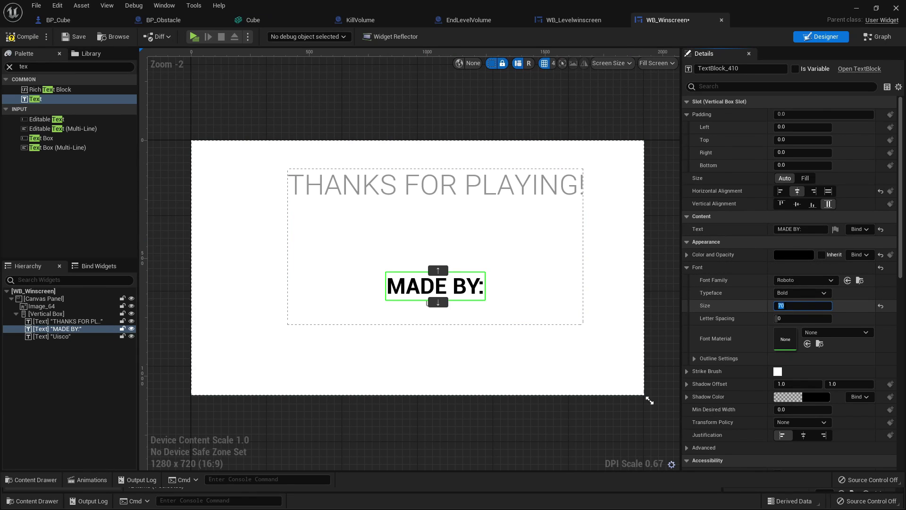
Set the font size of the creator's name text to 60
{"action": "scroll", "coordinate": [399, 264], "scroll_direction": "up", "scroll_amount": 4}
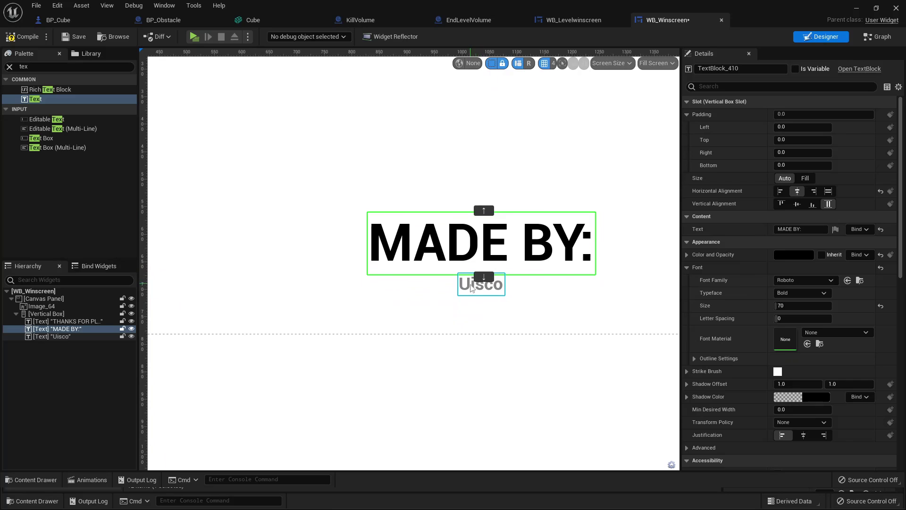
{"action": "left_click", "coordinate": [482, 284]}
{"action": "left_click", "coordinate": [794, 305]}
{"action": "type", "text": "60"}
{"action": "key", "text": "Return"}
{"action": "scroll", "coordinate": [464, 229], "scroll_direction": "down", "scroll_amount": 4}
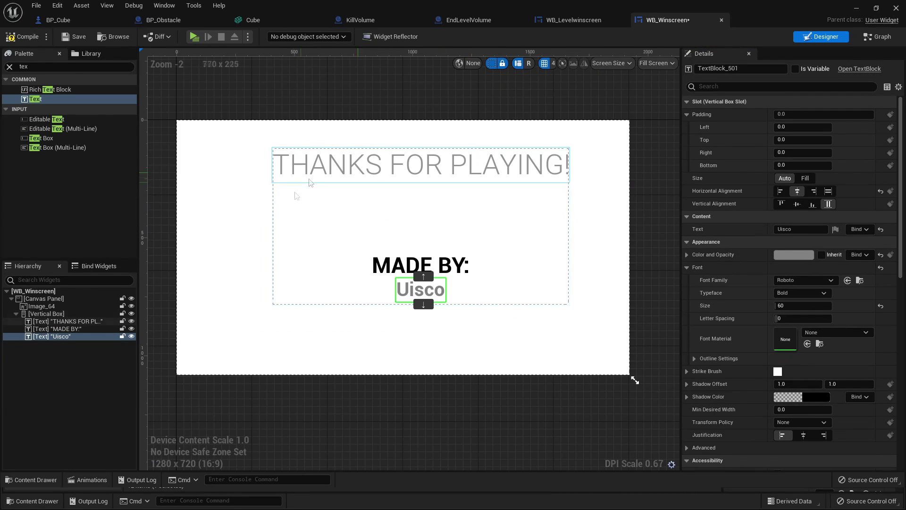
Add a Button below the creator's name in the Vertical Box and nest a Text widget inside it
{"action": "left_click", "coordinate": [18, 69]}
{"action": "type", "text": "bu"}
{"action": "left_click_drag", "start_coordinate": [42, 90], "coordinate": [61, 317]}
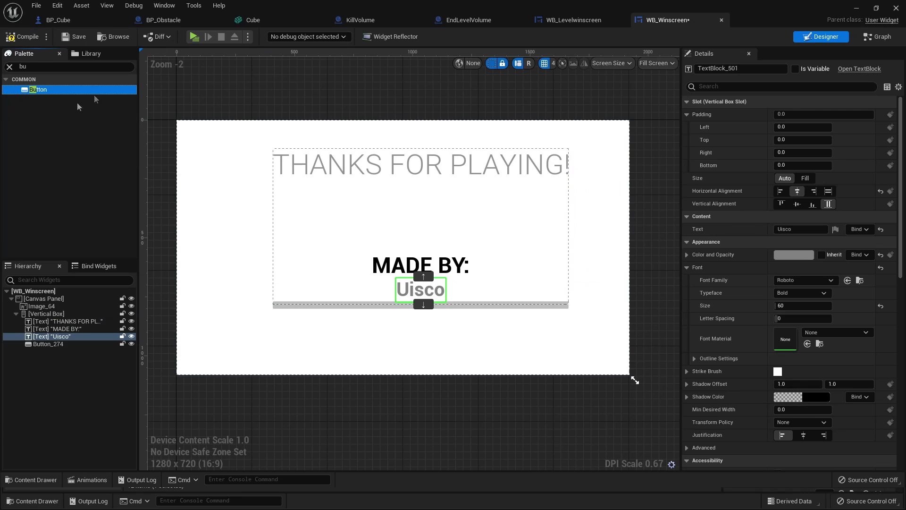
{"action": "key", "text": "BackSpace"}
{"action": "key", "text": "BackSpace"}
{"action": "type", "text": "te"}
{"action": "left_click_drag", "start_coordinate": [35, 99], "coordinate": [156, 194]}
{"action": "left_click_drag", "start_coordinate": [61, 369], "coordinate": [51, 345]}
Centre the new button horizontally in the Vertical Box
{"action": "left_click", "coordinate": [50, 344]}
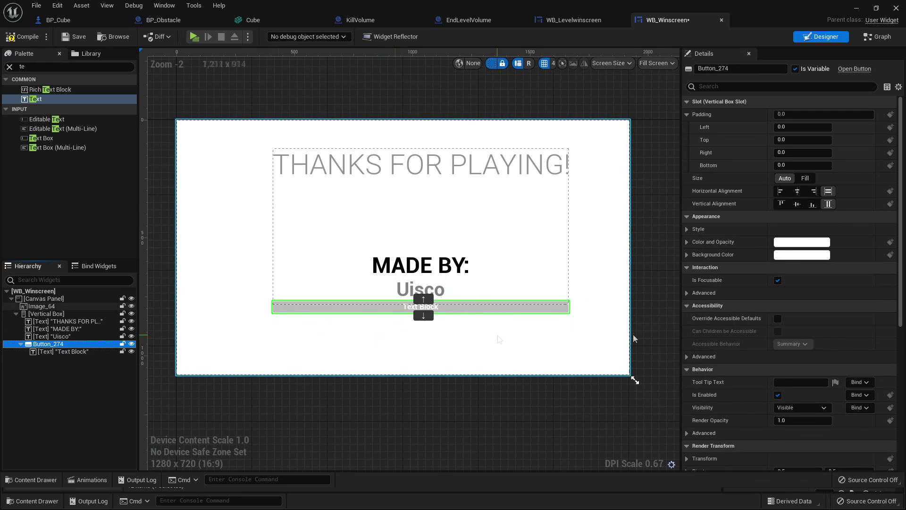
{"action": "left_click", "coordinate": [798, 192]}
{"action": "scroll", "coordinate": [420, 315], "scroll_direction": "up", "scroll_amount": 2}
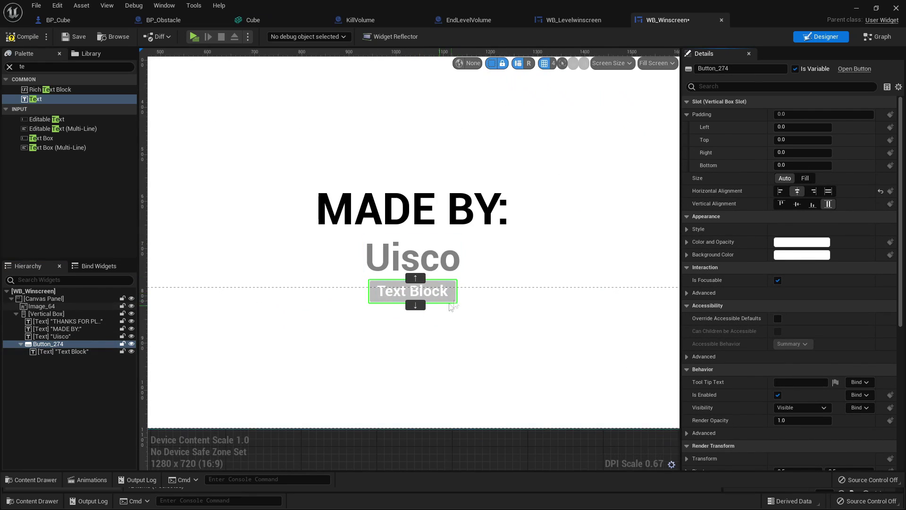
Extend the Vertical Box downward to a height of about 820 so it encloses the button
{"action": "left_click", "coordinate": [500, 284]}
{"action": "scroll", "coordinate": [500, 283], "scroll_direction": "down", "scroll_amount": 3}
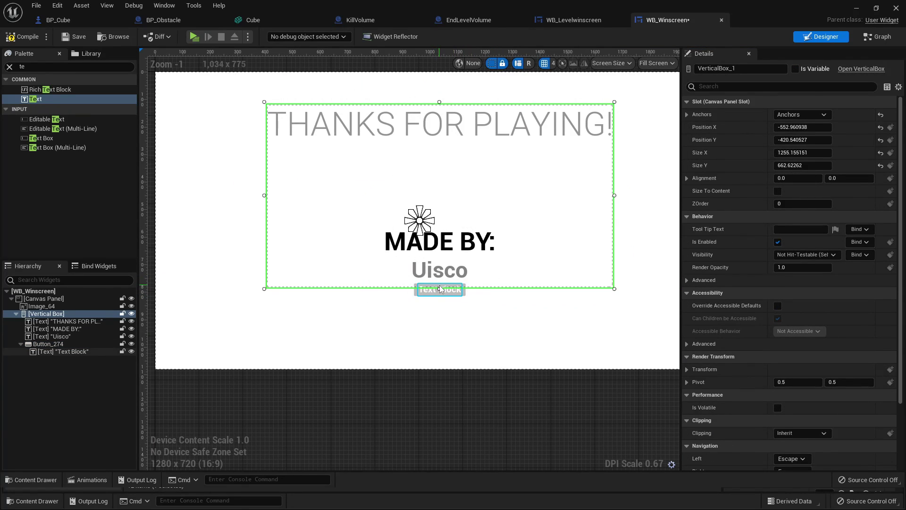
{"action": "left_click_drag", "start_coordinate": [439, 289], "coordinate": [437, 347]}
Set the text inside the button to "Quit"
{"action": "left_click", "coordinate": [439, 289]}
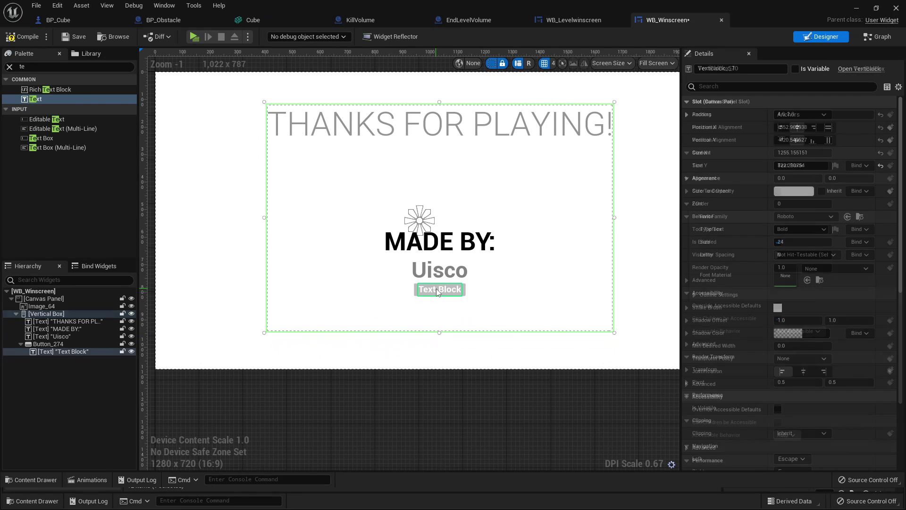
{"action": "left_click", "coordinate": [785, 166]}
{"action": "key", "text": "ctrl+a"}
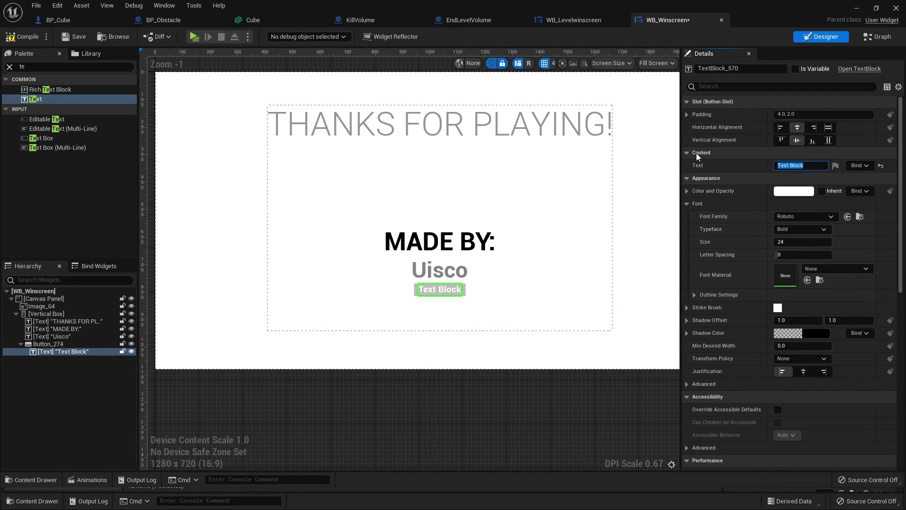
{"action": "type", "text": "Quit"}
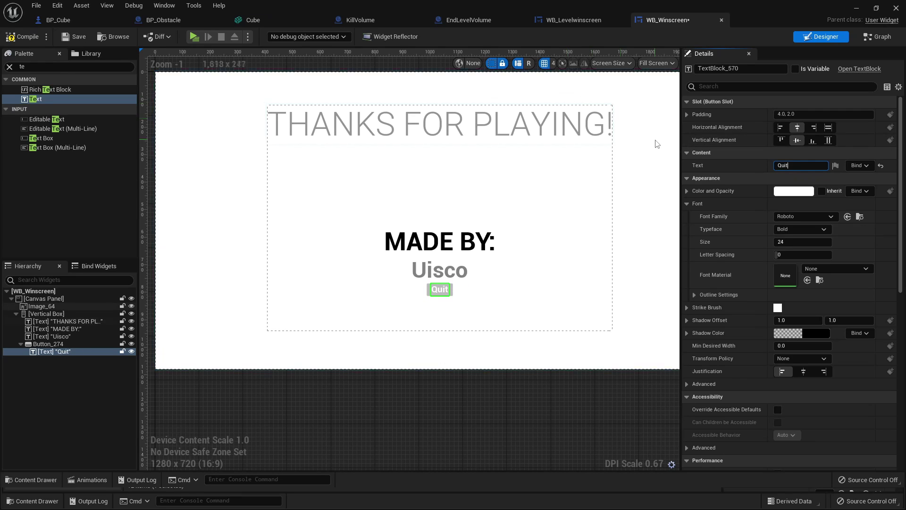
Set the font size of the button's "Quit" text to 50
{"action": "left_click", "coordinate": [805, 241]}
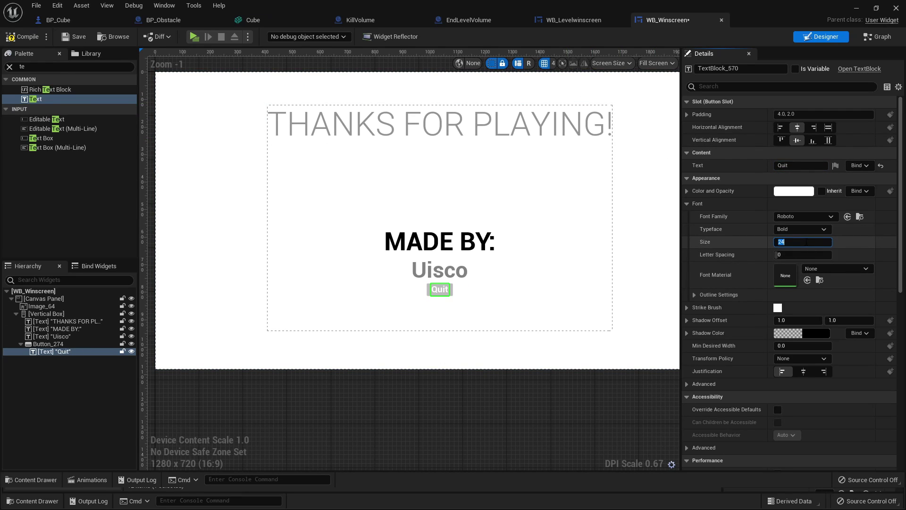
{"action": "type", "text": "50"}
{"action": "key", "text": "Return"}
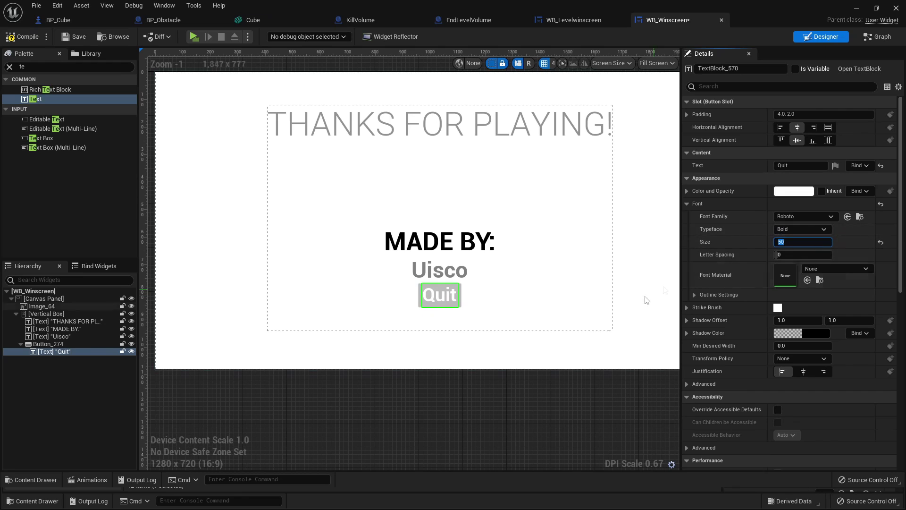
Add an On Clicked event for the Quit button that runs Quit Game, and compile and save the widget
{"action": "left_click", "coordinate": [461, 294]}
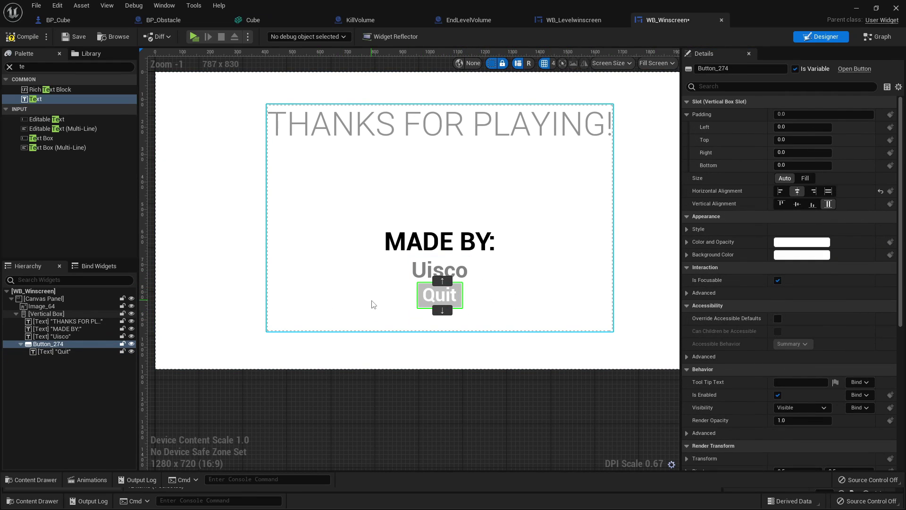
{"action": "scroll", "coordinate": [819, 325], "scroll_direction": "down", "scroll_amount": 5}
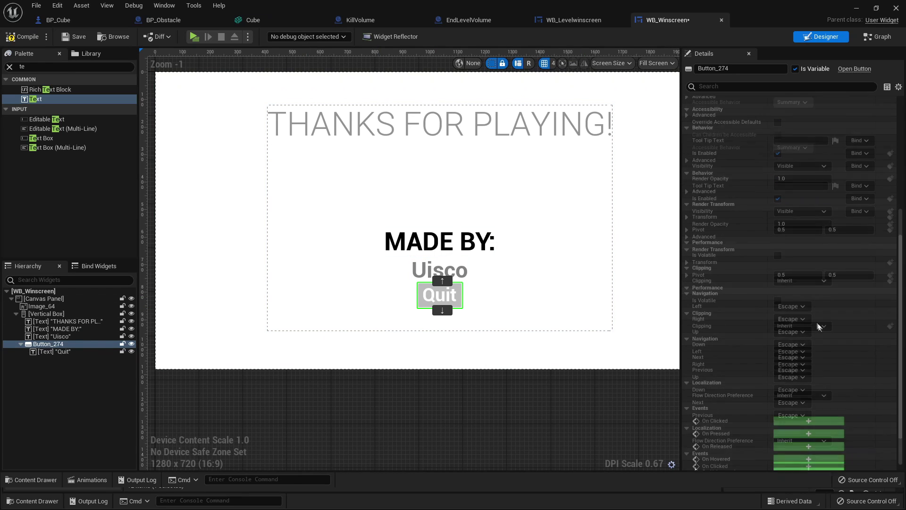
{"action": "left_click", "coordinate": [798, 415]}
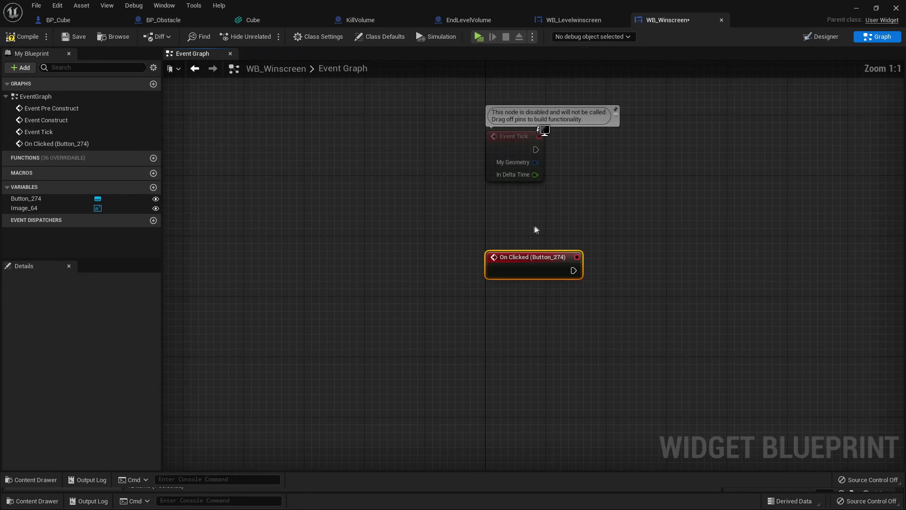
{"action": "left_click_drag", "start_coordinate": [445, 283], "coordinate": [581, 295]}
{"action": "type", "text": "qui"}
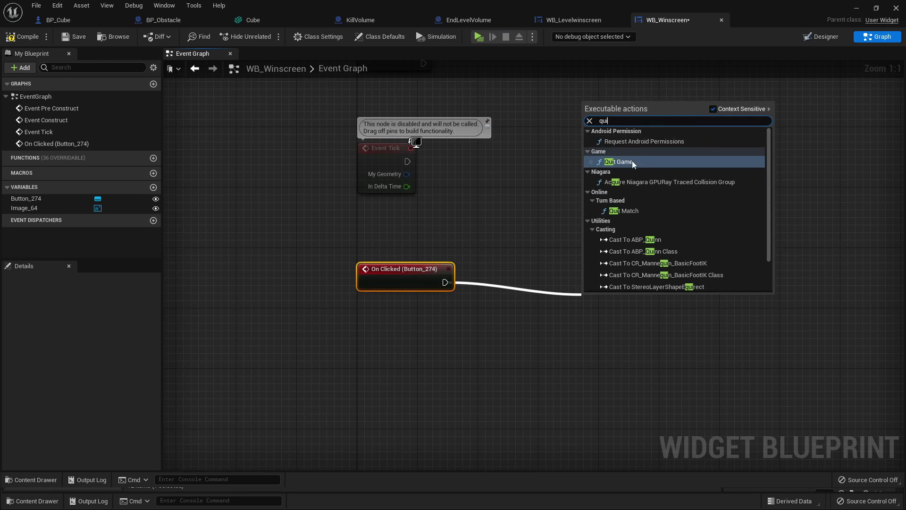
{"action": "left_click", "coordinate": [623, 162]}
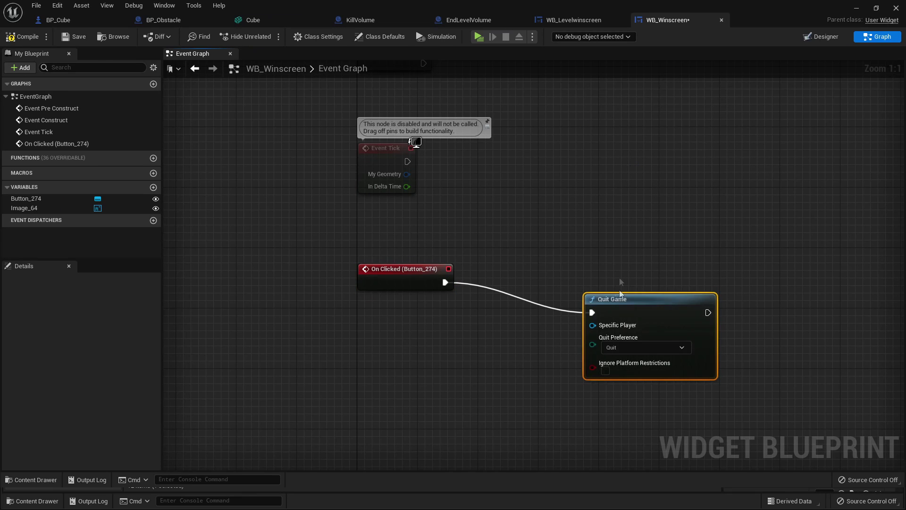
{"action": "left_click", "coordinate": [27, 38]}
{"action": "left_click", "coordinate": [74, 37]}
In the winscreen level's Level Blueprint, connect Event BeginPlay to a Create Widget node with class WB_Winscreen
{"action": "left_click", "coordinate": [857, 9]}
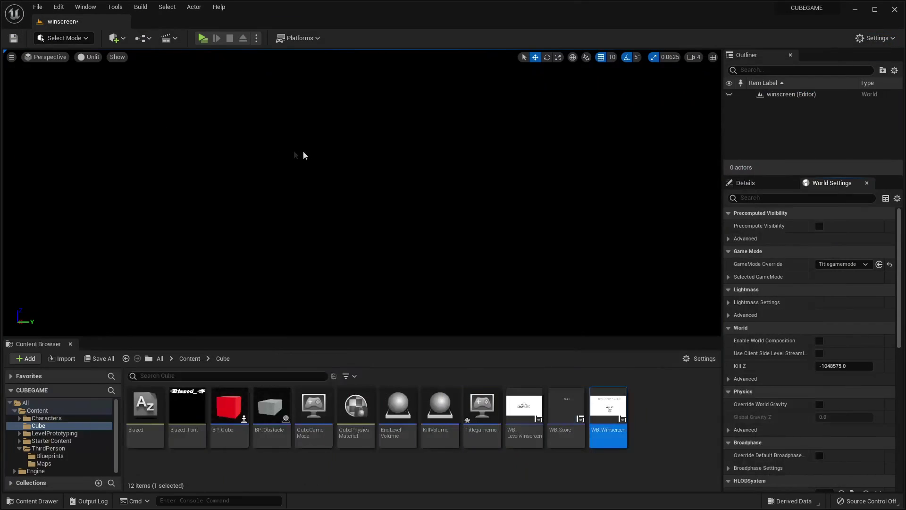
{"action": "left_click", "coordinate": [141, 39]}
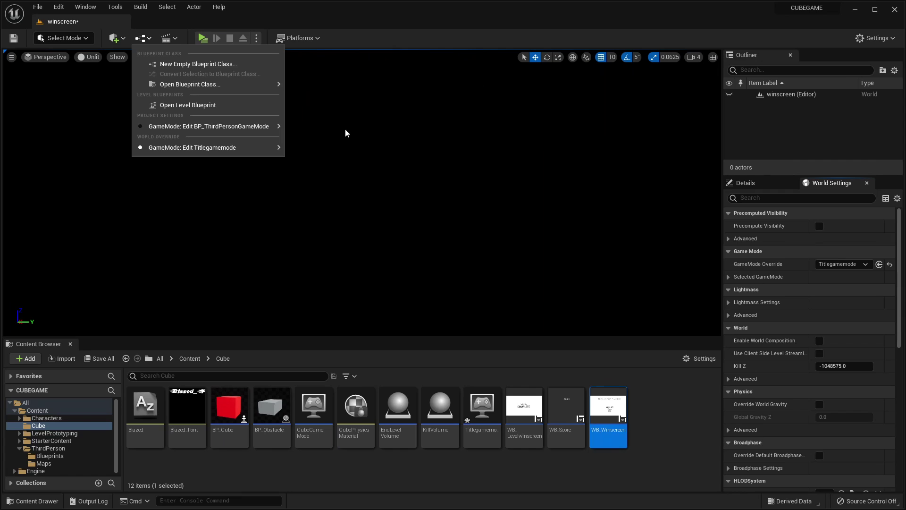
{"action": "left_click", "coordinate": [232, 105]}
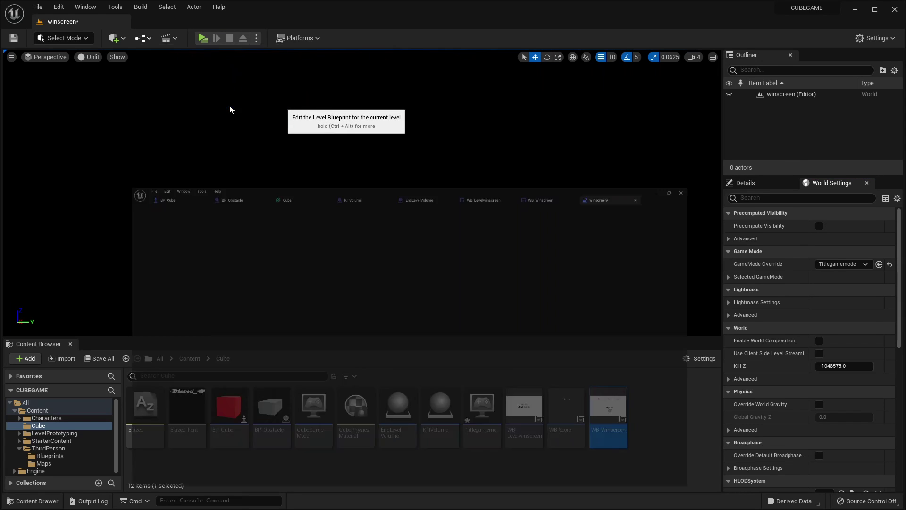
{"action": "scroll", "coordinate": [302, 169], "scroll_direction": "up", "scroll_amount": 4}
{"action": "left_click_drag", "start_coordinate": [306, 174], "coordinate": [435, 175]}
{"action": "type", "text": "create w"}
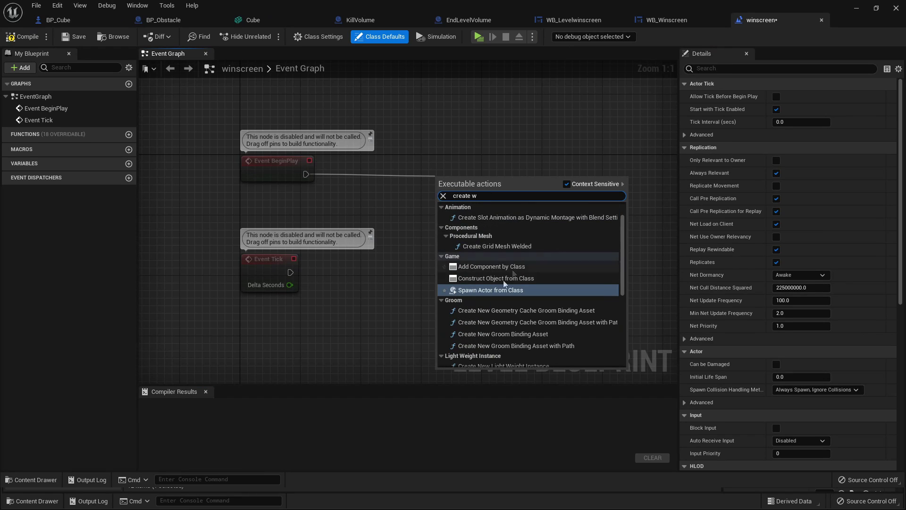
{"action": "type", "text": "i"}
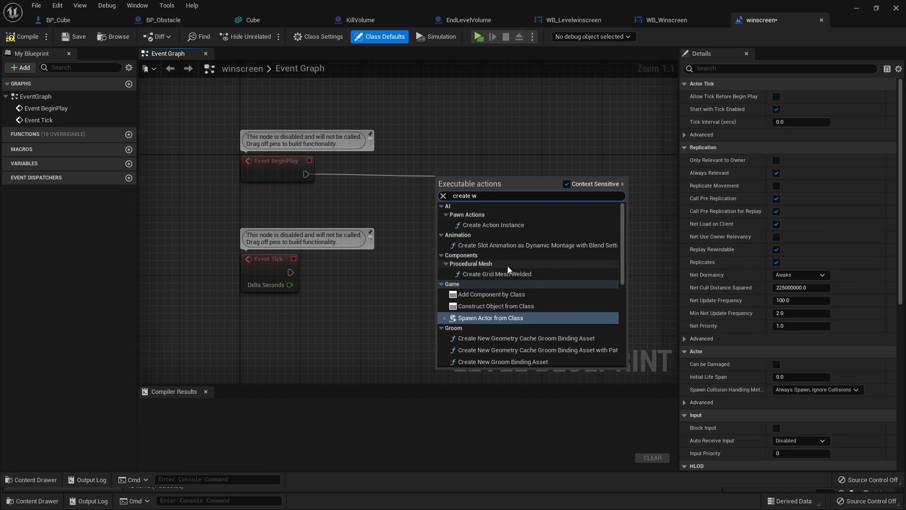
{"action": "type", "text": "d"}
{"action": "left_click", "coordinate": [502, 219]}
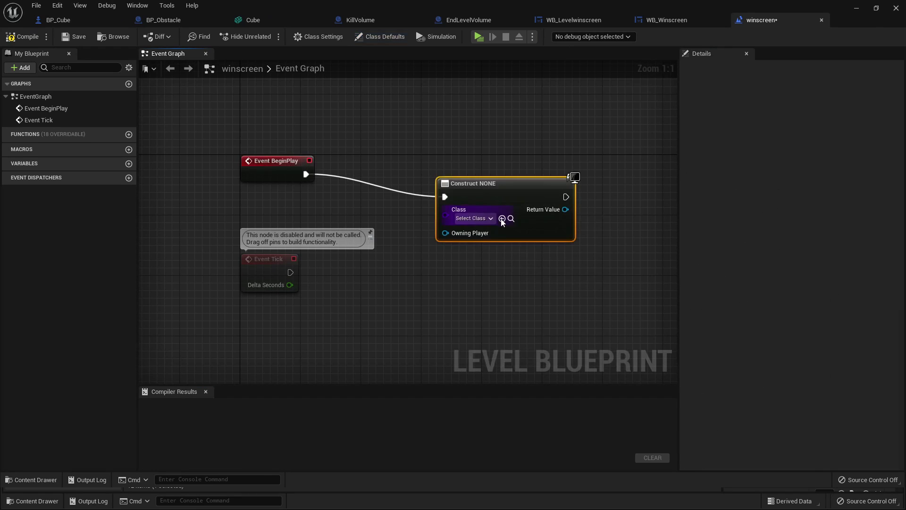
{"action": "left_click", "coordinate": [473, 220]}
{"action": "left_click", "coordinate": [496, 283]}
Connect the created widget's return value to an Add to Viewport node and compile the Level Blueprint
{"action": "right_click_drag", "start_coordinate": [496, 283], "coordinate": [307, 300]}
{"action": "left_click_drag", "start_coordinate": [378, 228], "coordinate": [483, 231]}
{"action": "type", "text": "add"}
{"action": "left_click", "coordinate": [556, 277]}
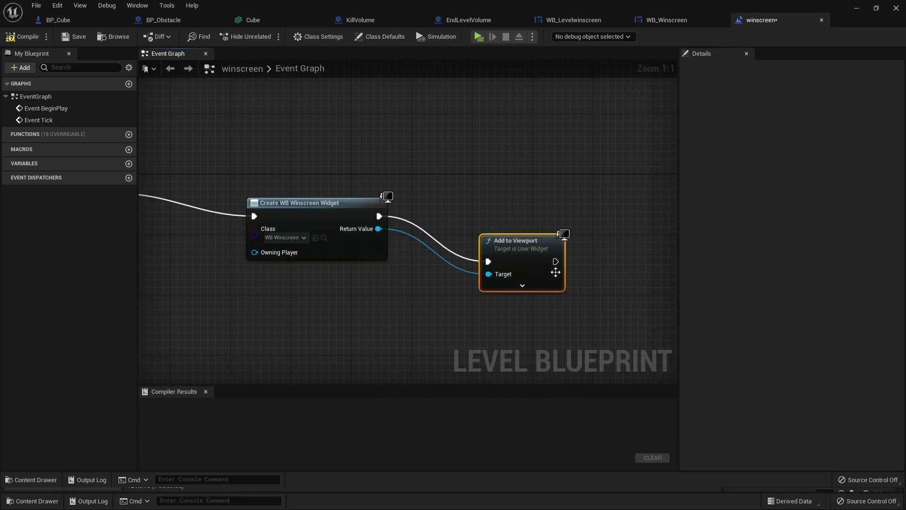
{"action": "left_click", "coordinate": [22, 36]}
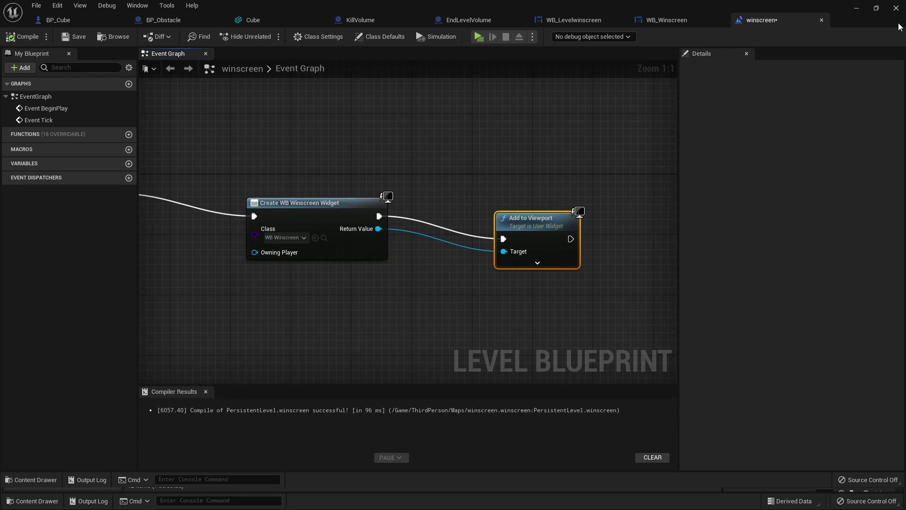
Play the winscreen level from the main editor to test the winscreen widget
{"action": "left_click", "coordinate": [858, 9]}
{"action": "left_click", "coordinate": [202, 39]}
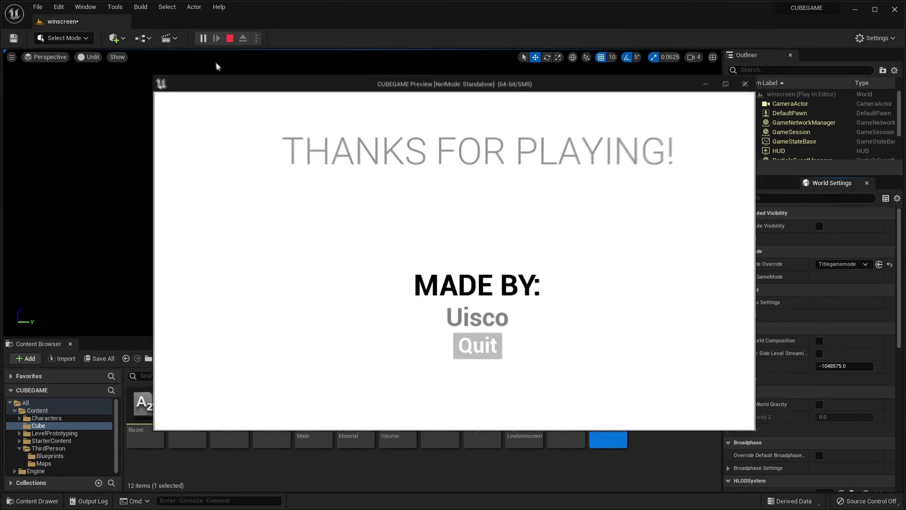